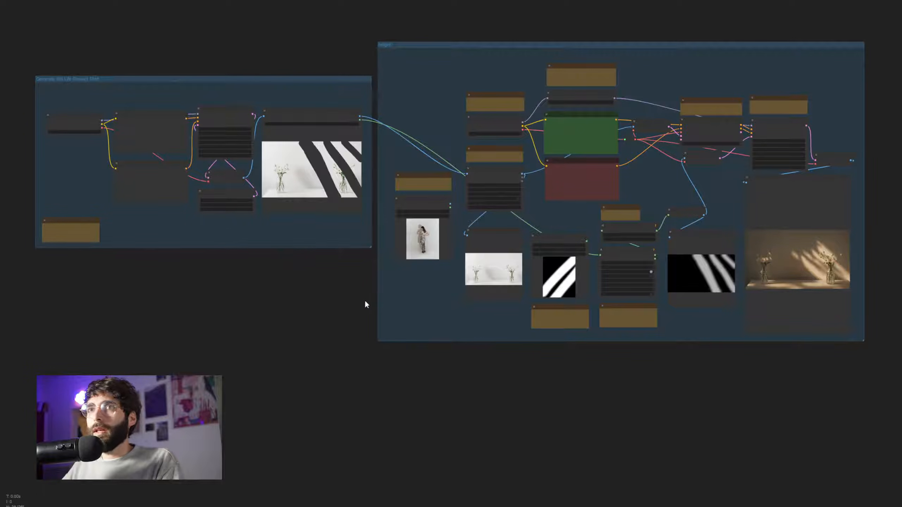
# - Examine the Generate Still Life Product Shot group and the connected Relight group, from source image through masks to final preview
pyautogui.scroll(5, 238, 259)
pyautogui.scroll(3, 343, 310)
pyautogui.moveTo(343, 312); pyautogui.dragTo(389, 369)
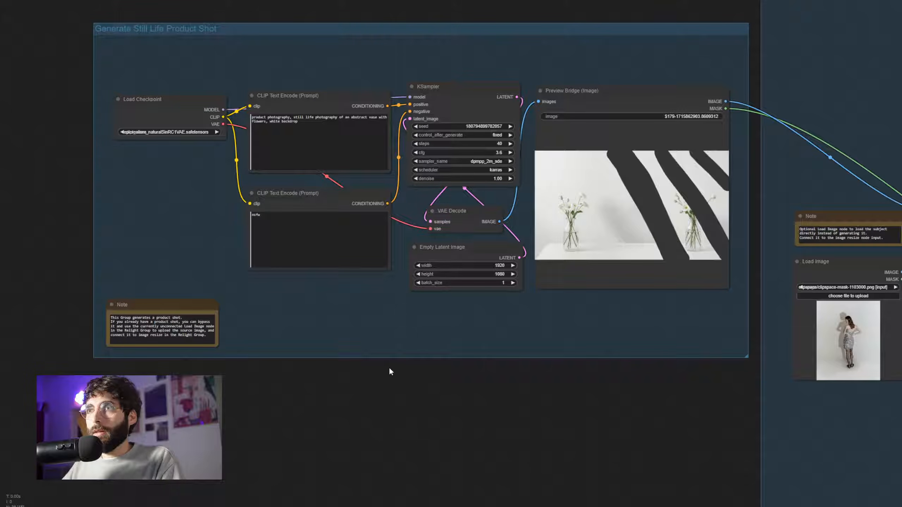
pyautogui.moveTo(654, 429); pyautogui.dragTo(288, 450)
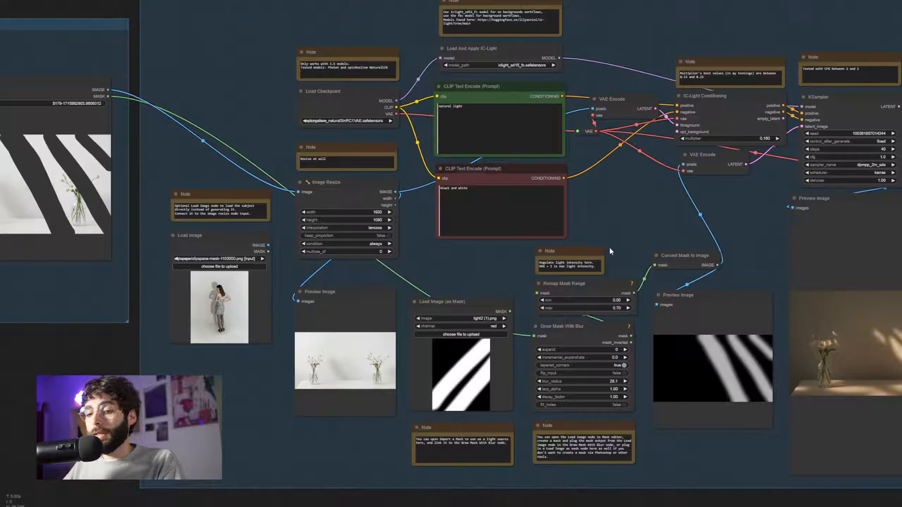
pyautogui.moveTo(608, 229); pyautogui.dragTo(504, 219)
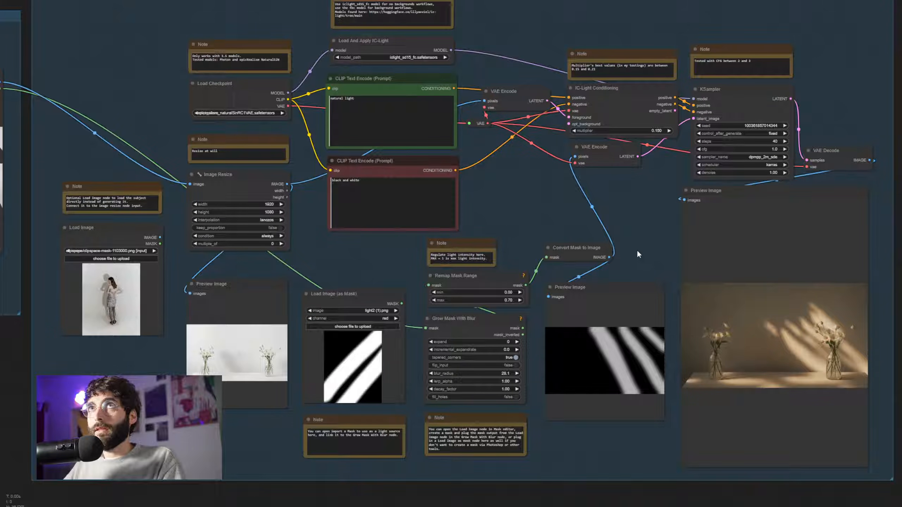
pyautogui.moveTo(638, 252); pyautogui.dragTo(635, 252)
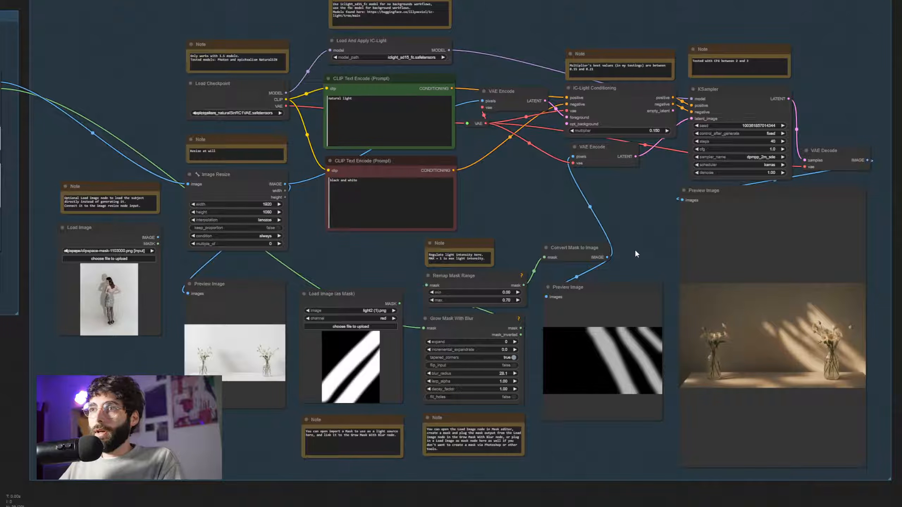
pyautogui.scroll(3, 635, 250)
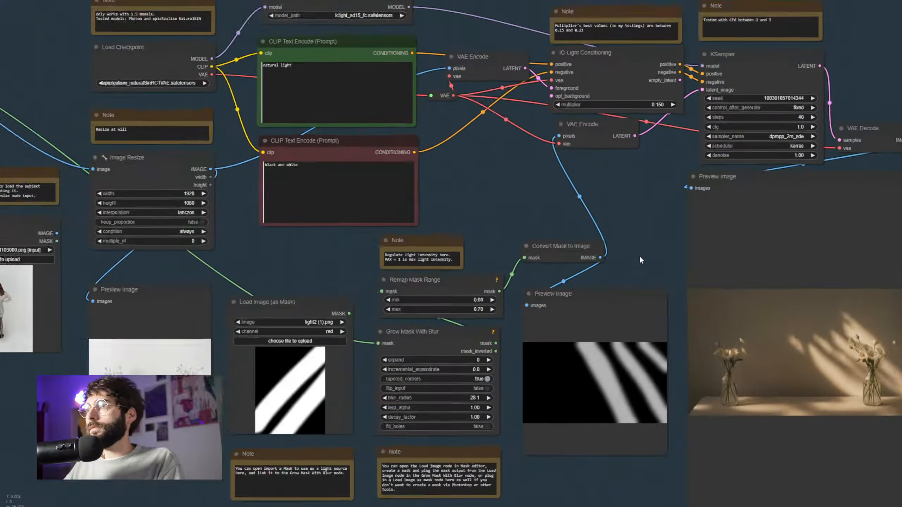
pyautogui.moveTo(619, 251); pyautogui.dragTo(476, 176)
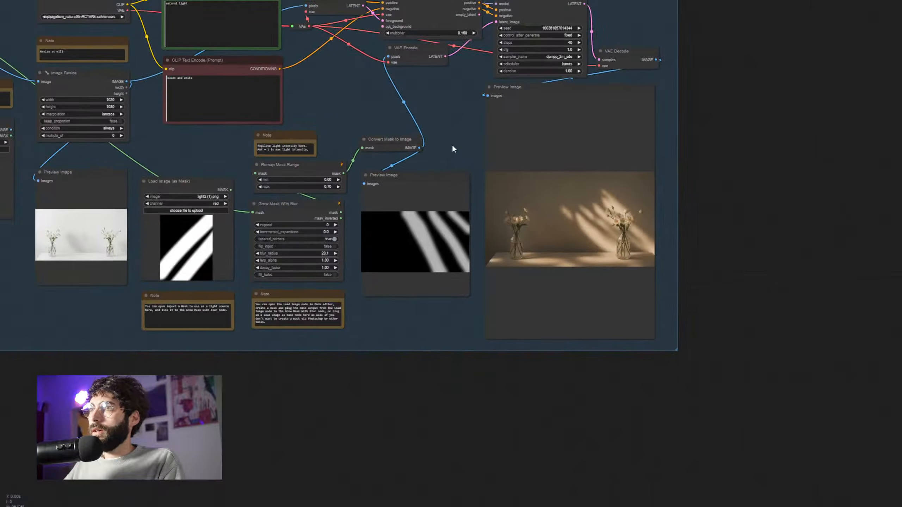
# - Move the Preview Bridge node out of its group and place it beside the final relit image preview
pyautogui.moveTo(453, 146); pyautogui.dragTo(622, 236)
pyautogui.scroll(-2, 629, 234)
pyautogui.moveTo(53, 104); pyautogui.dragTo(848, 219)
pyautogui.scroll(5, 853, 383)
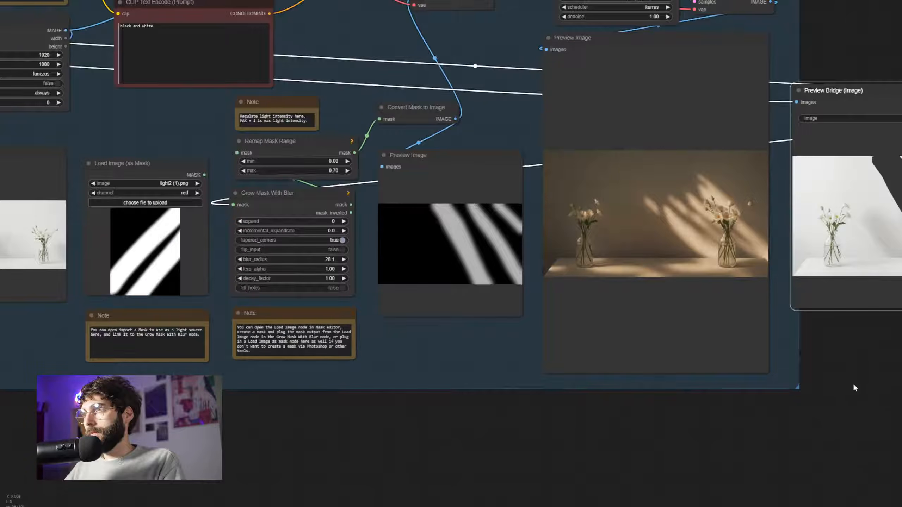
pyautogui.moveTo(852, 383); pyautogui.dragTo(662, 407)
pyautogui.scroll(3, 655, 369)
pyautogui.moveTo(655, 368); pyautogui.dragTo(639, 412)
pyautogui.moveTo(652, 90); pyautogui.dragTo(645, 83)
pyautogui.scroll(1, 611, 385)
pyautogui.moveTo(633, 389); pyautogui.dragTo(620, 400)
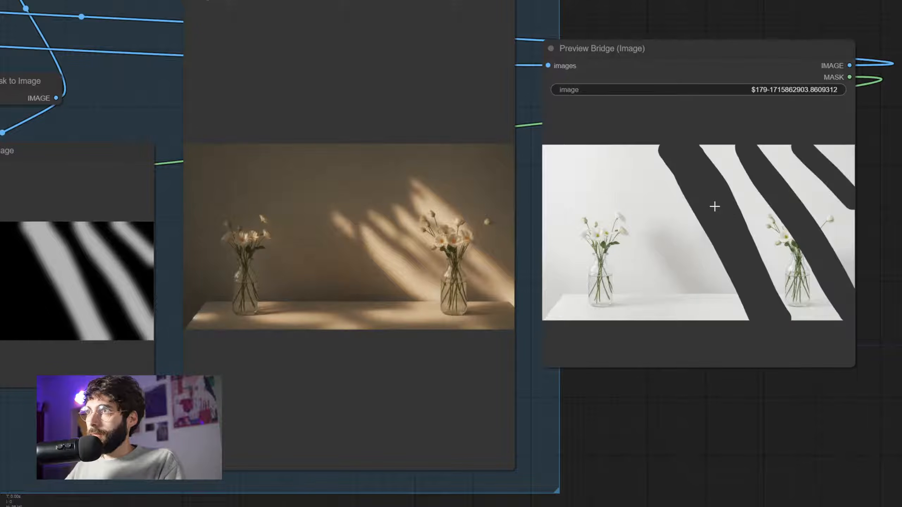
# - Clear the painted mask from the Preview Bridge image in the MaskEditor and save it
pyautogui.rightClick(742, 217)
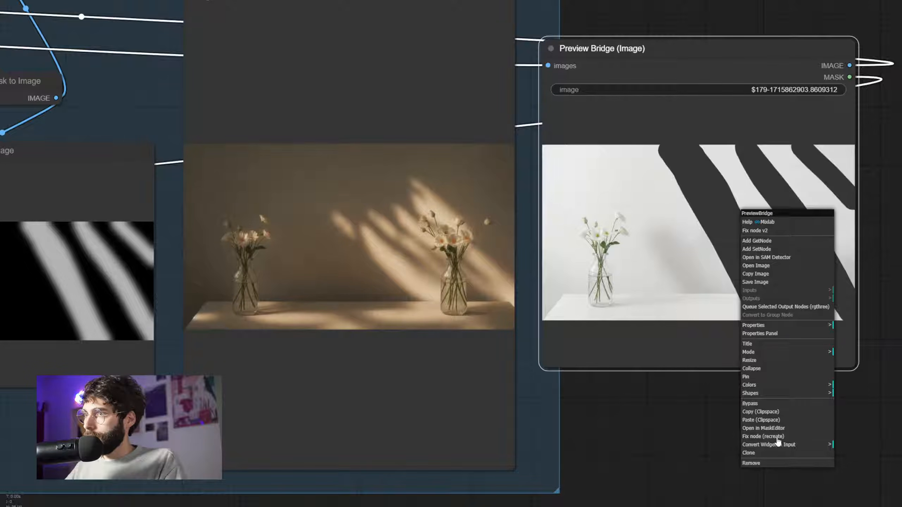
pyautogui.click(774, 428)
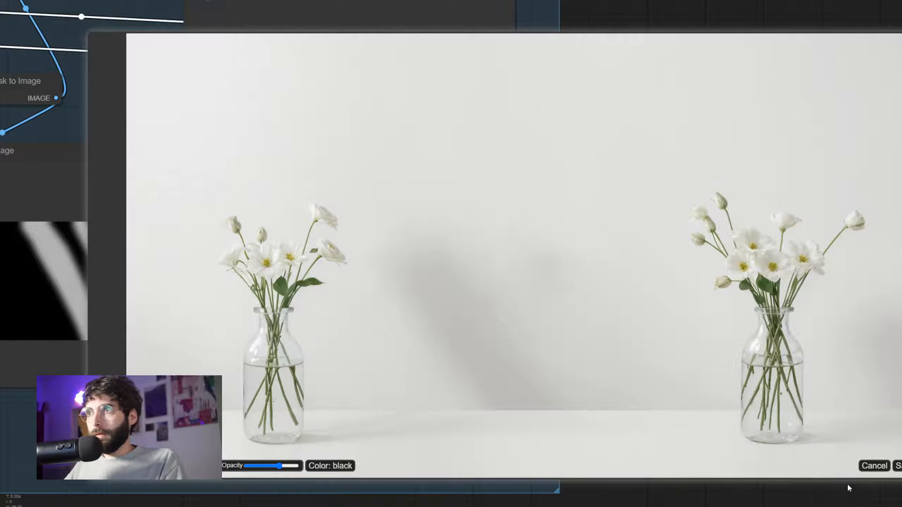
pyautogui.click(898, 466)
pyautogui.click(620, 415)
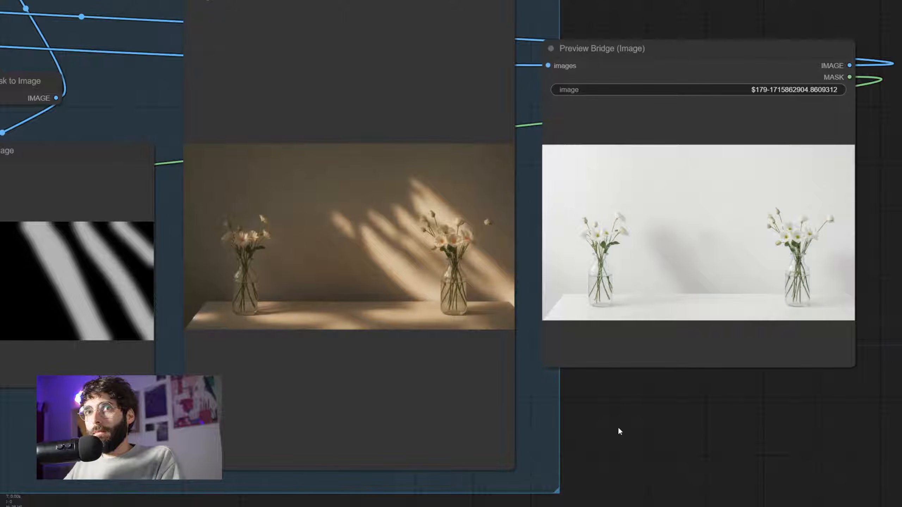
pyautogui.scroll(-2, 639, 433)
pyautogui.moveTo(640, 433); pyautogui.dragTo(682, 432)
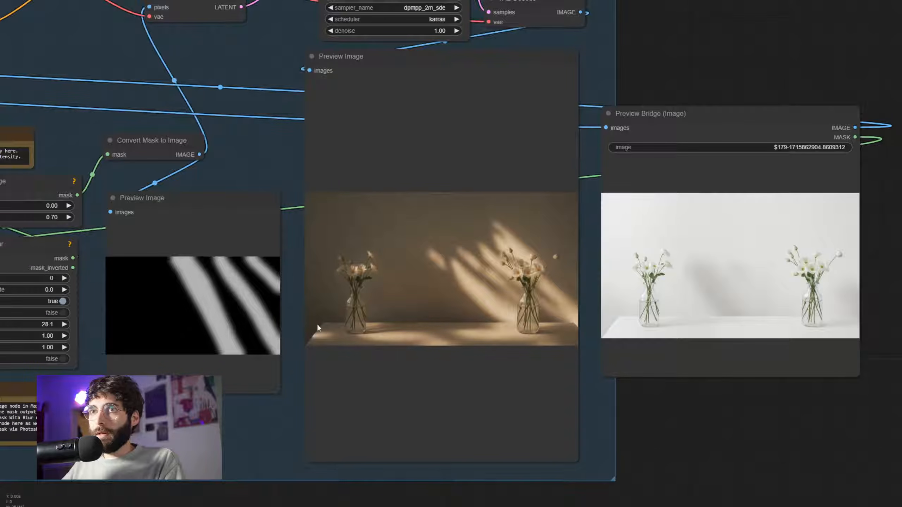
pyautogui.moveTo(717, 387); pyautogui.dragTo(717, 384)
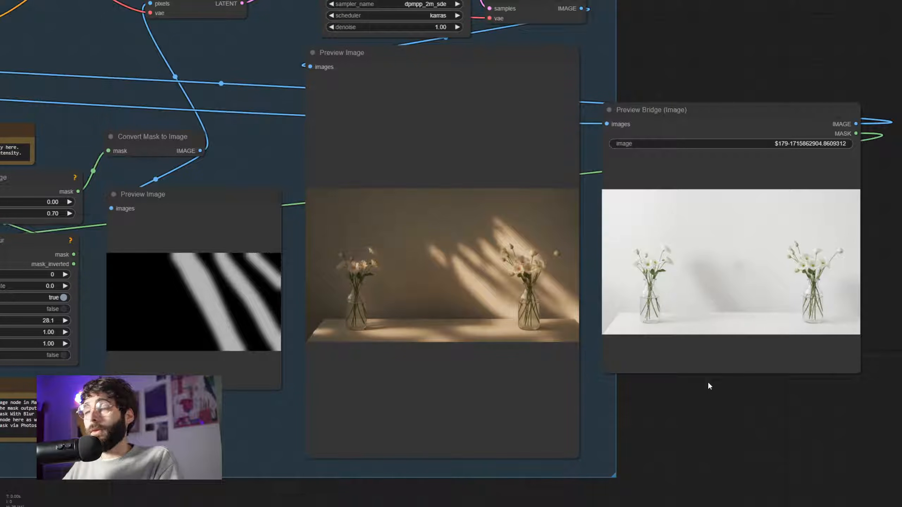
pyautogui.moveTo(696, 118); pyautogui.dragTo(695, 124)
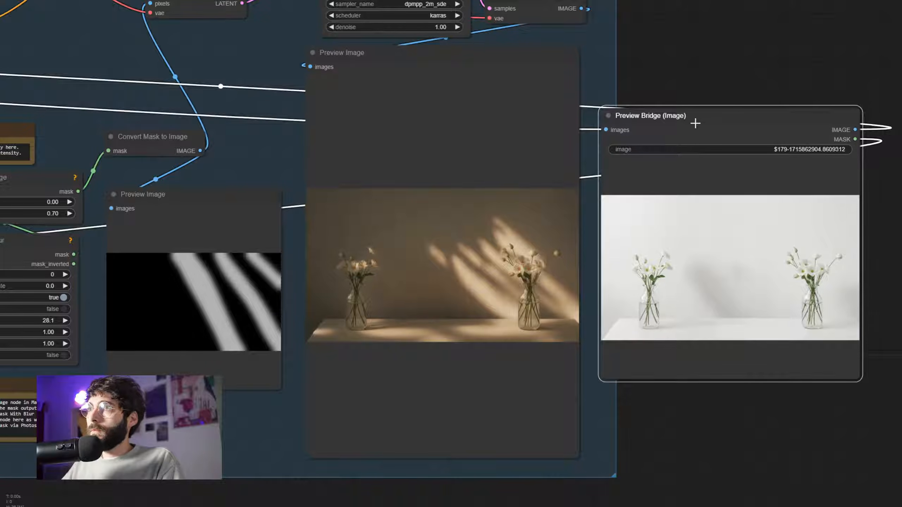
pyautogui.click(697, 414)
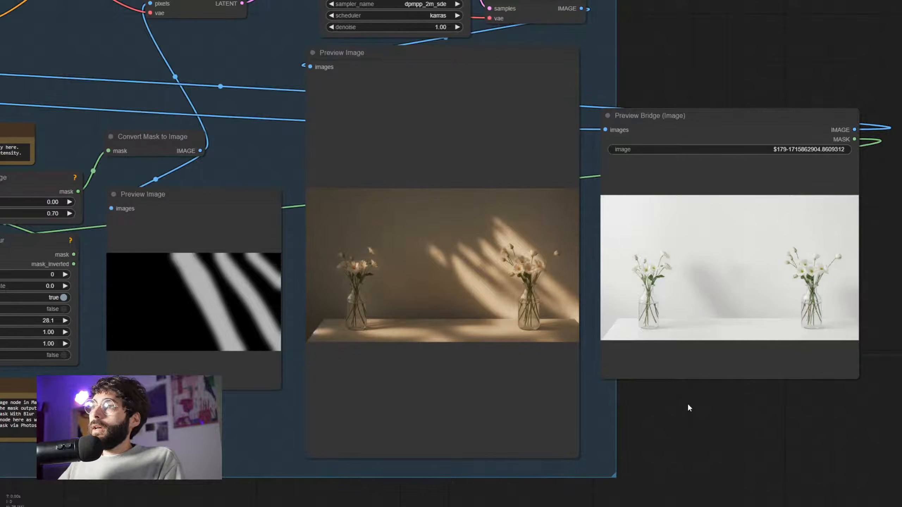
# - Move the Preview Bridge node back into the Generate Still Life Product Shot group, beside the KSampler
pyautogui.scroll(-3, 687, 403)
pyautogui.moveTo(686, 402); pyautogui.dragTo(885, 413)
pyautogui.scroll(-1, 820, 408)
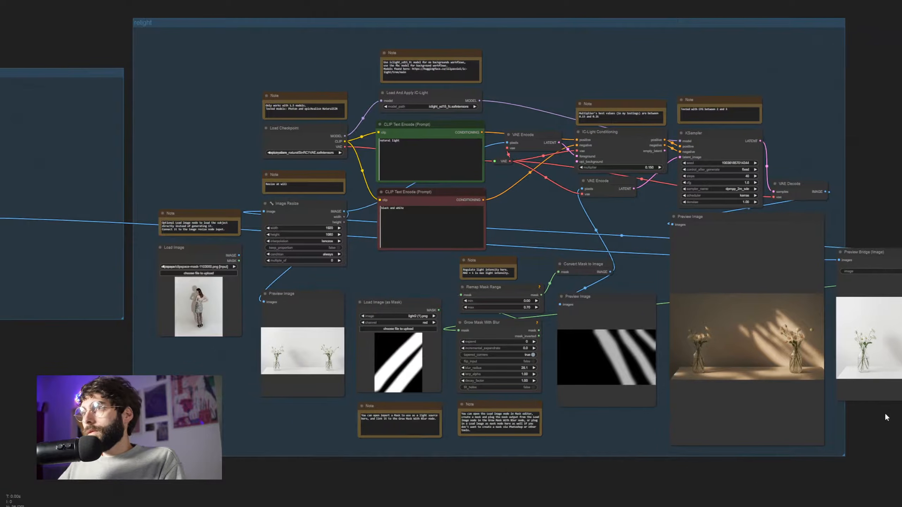
pyautogui.moveTo(863, 253); pyautogui.dragTo(57, 101)
pyautogui.moveTo(231, 83); pyautogui.dragTo(410, 78)
pyautogui.moveTo(285, 107); pyautogui.dragTo(231, 117)
pyautogui.moveTo(347, 125); pyautogui.dragTo(510, 128)
pyautogui.scroll(-1, 373, 113)
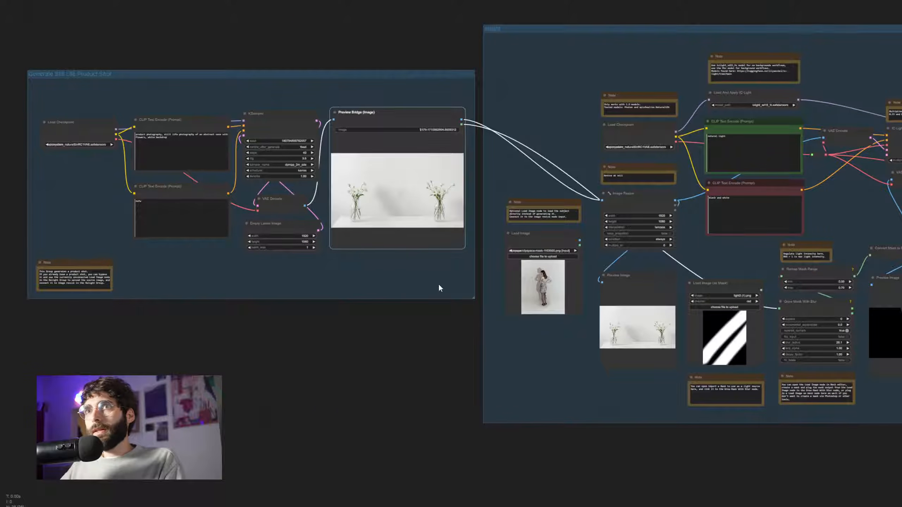
# - Examine the checkpoint, prompts, sampler settings and image output in the Generate Still Life Product Shot group, including its link to the Relight group
pyautogui.scroll(4, 351, 263)
pyautogui.moveTo(376, 283); pyautogui.dragTo(530, 322)
pyautogui.scroll(4, 258, 86)
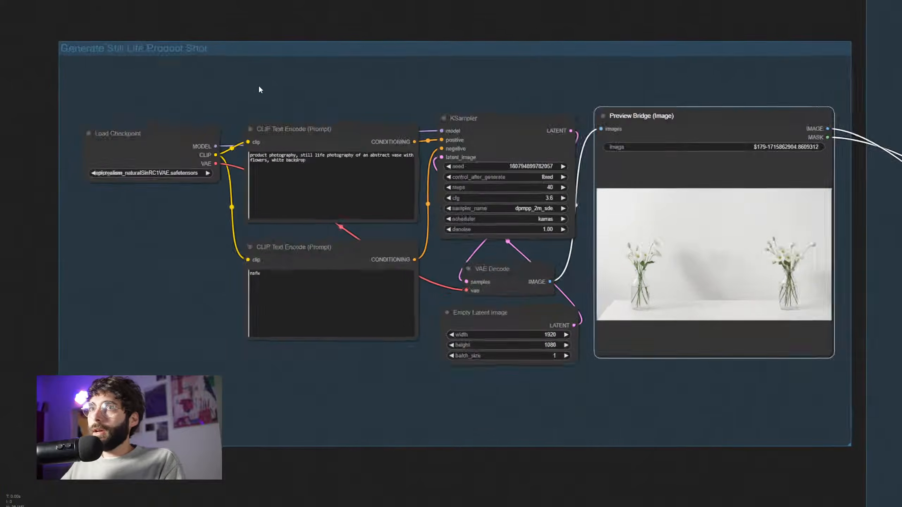
pyautogui.moveTo(278, 79); pyautogui.dragTo(251, 53)
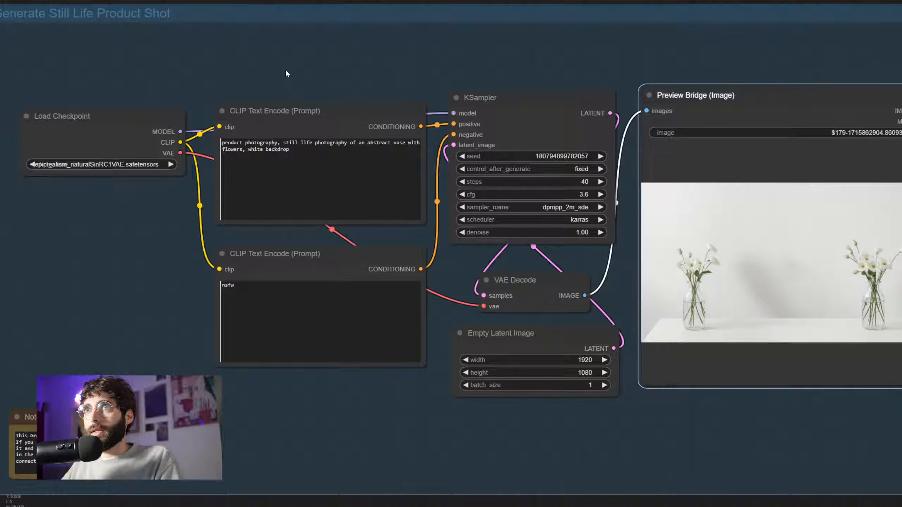
pyautogui.moveTo(350, 81); pyautogui.dragTo(337, 69)
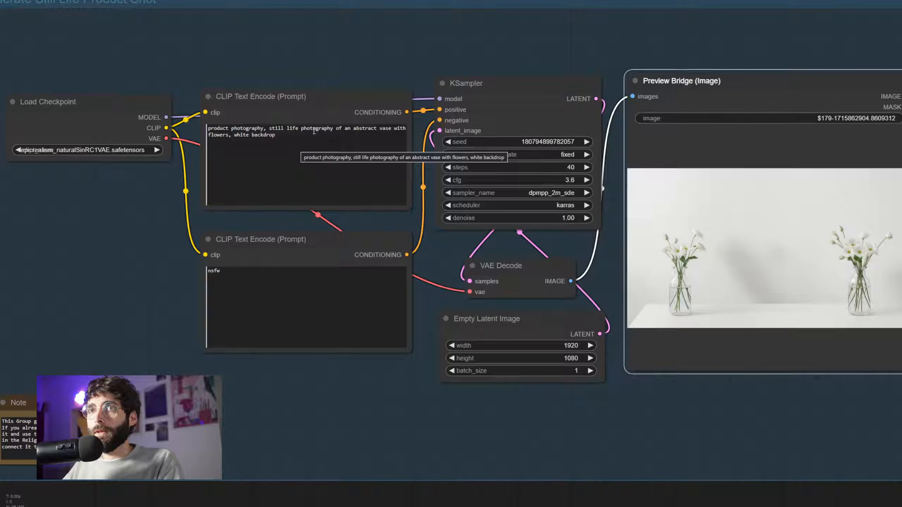
pyautogui.click(318, 80)
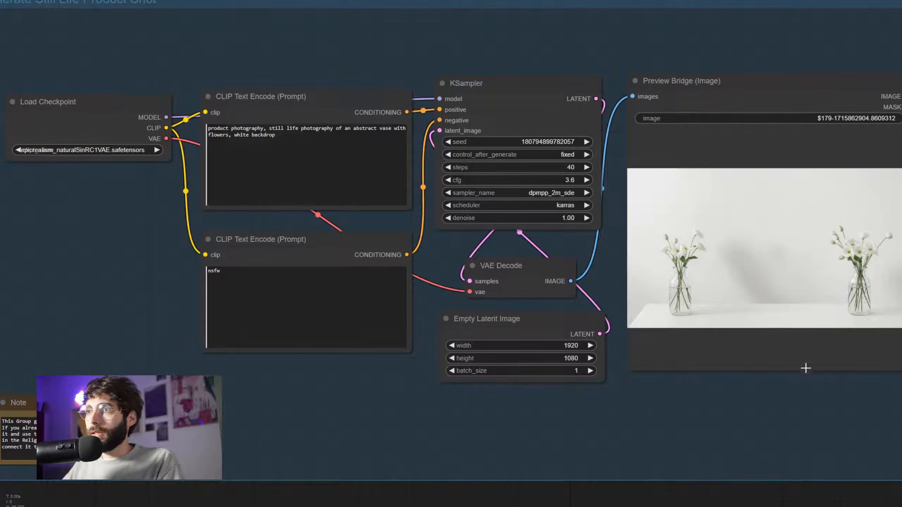
pyautogui.scroll(-3, 822, 390)
pyautogui.moveTo(843, 399); pyautogui.dragTo(284, 278)
pyautogui.moveTo(756, 279); pyautogui.dragTo(197, 187)
pyautogui.moveTo(400, 152); pyautogui.dragTo(879, 192)
pyautogui.moveTo(360, 195); pyautogui.dragTo(827, 276)
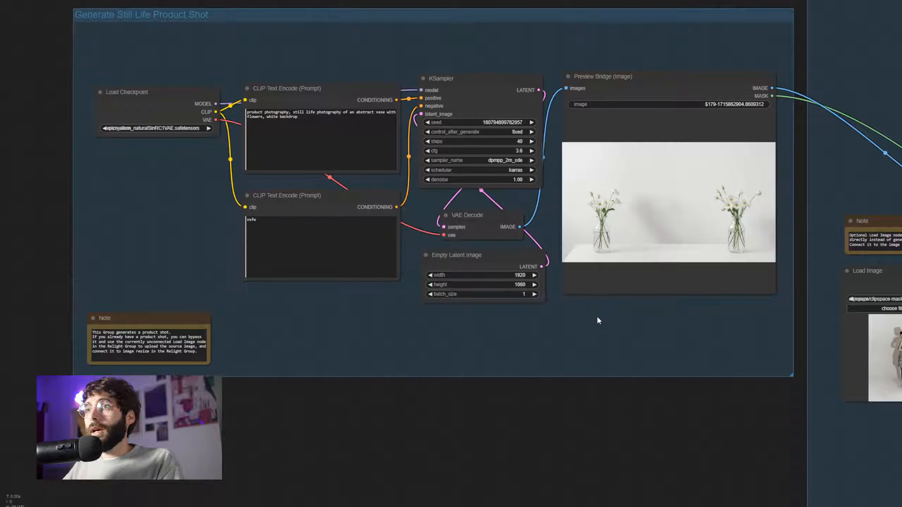
pyautogui.moveTo(595, 324); pyautogui.dragTo(600, 350)
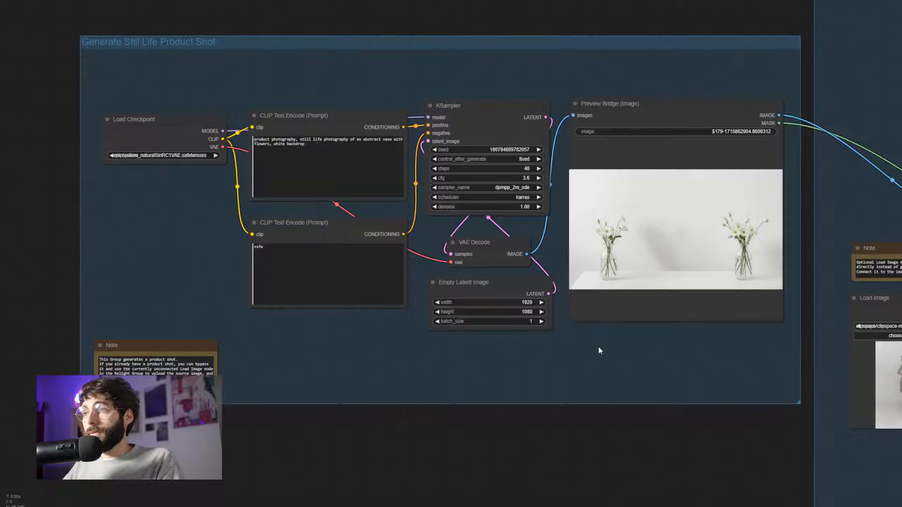
pyautogui.moveTo(600, 342); pyautogui.dragTo(608, 348)
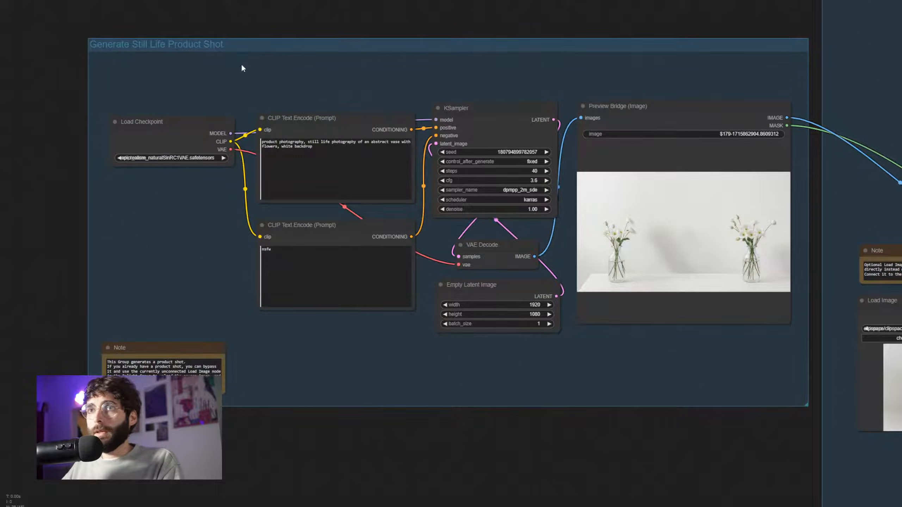
# - Replace "an abstract vase with flowers" with "a gucci bag" in the product shot's positive prompt
pyautogui.scroll(3, 243, 68)
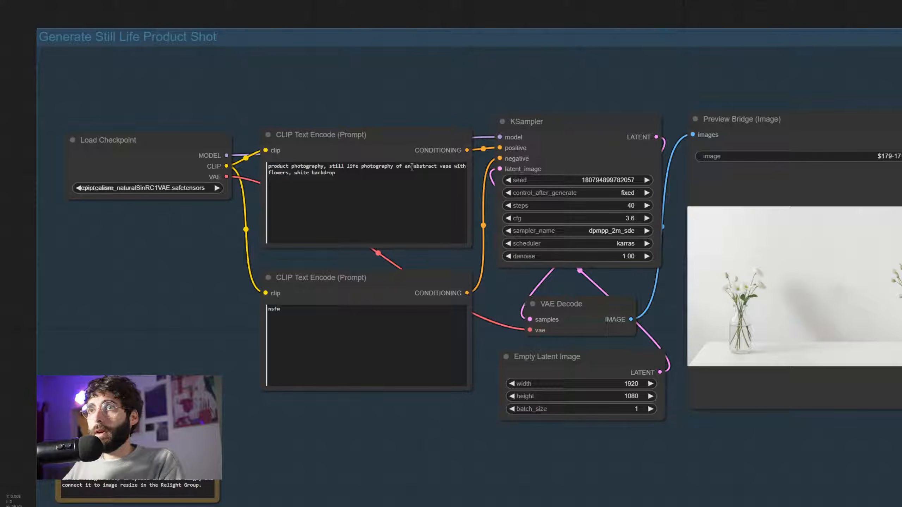
pyautogui.moveTo(405, 165); pyautogui.dragTo(289, 174)
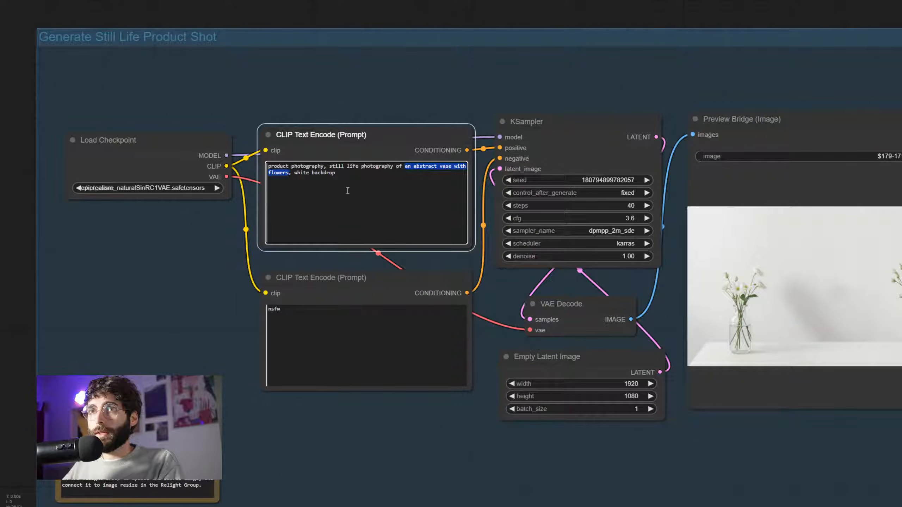
pyautogui.write('a gucci ba')
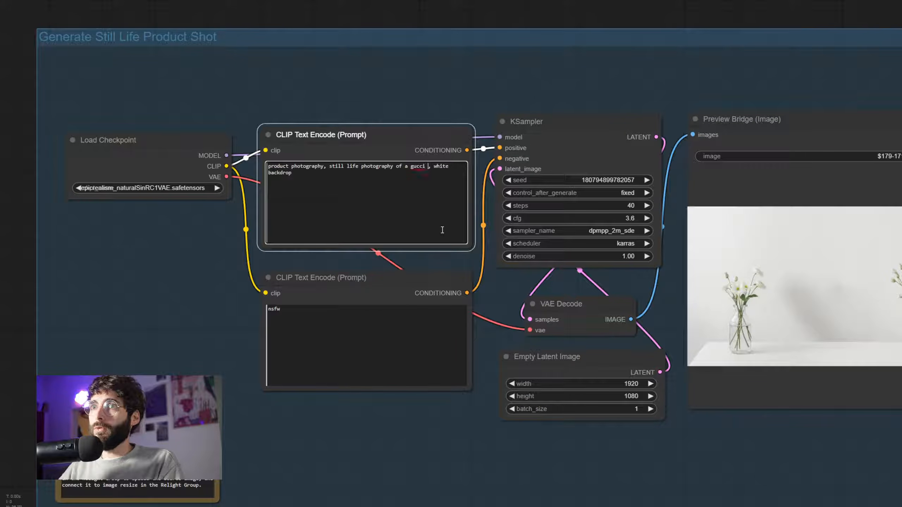
pyautogui.write('g')
# - Set all nodes of the Relight group to Never so that only the product shot group runs
pyautogui.scroll(-3, 442, 229)
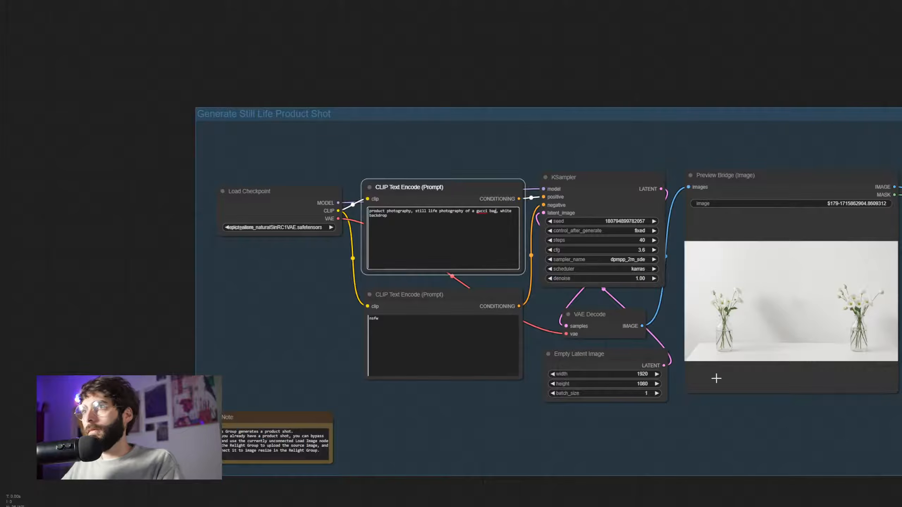
pyautogui.moveTo(789, 426); pyautogui.dragTo(414, 362)
pyautogui.rightClick(692, 165)
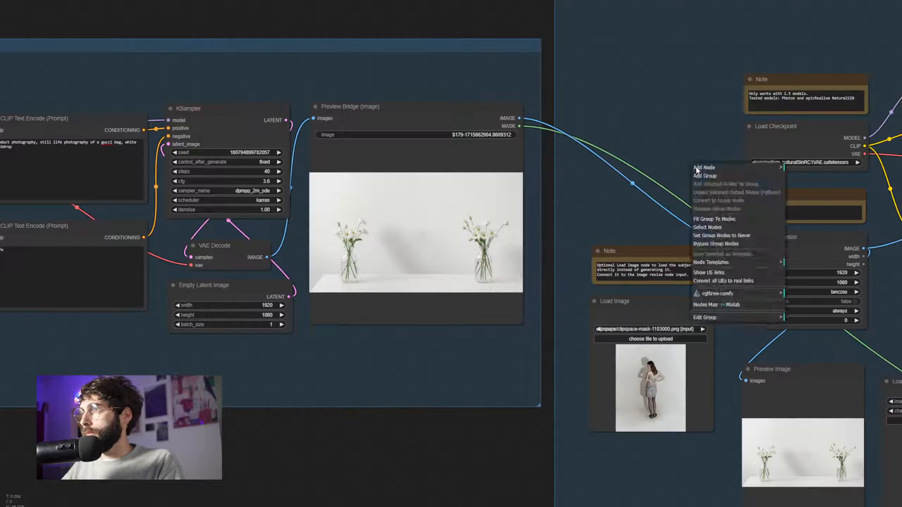
pyautogui.click(731, 236)
# - Queue the workflow to generate the product shot from the bag prompt
pyautogui.moveTo(673, 183); pyautogui.dragTo(804, 180)
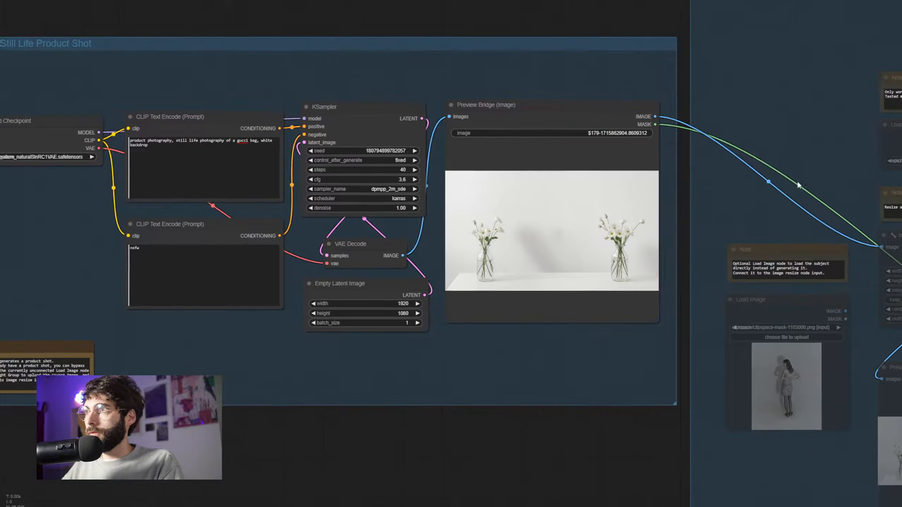
pyautogui.scroll(-1, 676, 272)
pyautogui.moveTo(583, 354); pyautogui.dragTo(522, 355)
pyautogui.hotkey('ctrl', 'Return')
pyautogui.moveTo(502, 348)
pyautogui.mouseDown()
pyautogui.moveTo(483, 346)
pyautogui.moveTo(509, 347)
pyautogui.mouseUp()
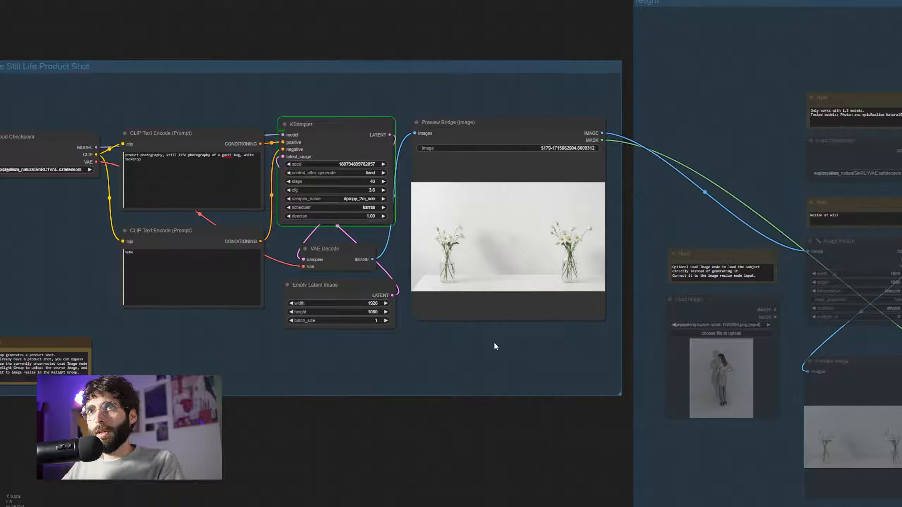
# - Set the Empty Latent Image width and height to 512 and generate the bag product shot
pyautogui.click(370, 303)
pyautogui.write('512')
pyautogui.press('Return')
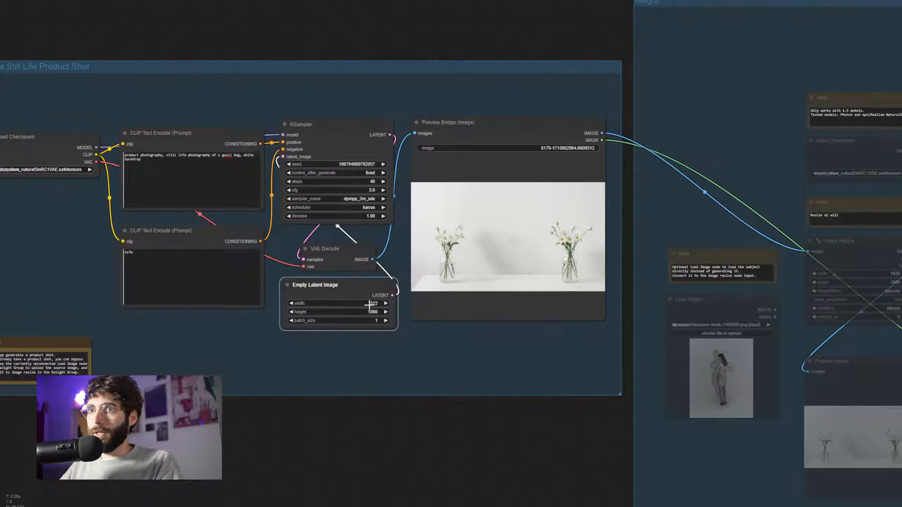
pyautogui.click(375, 312)
pyautogui.write('512')
pyautogui.press('Return')
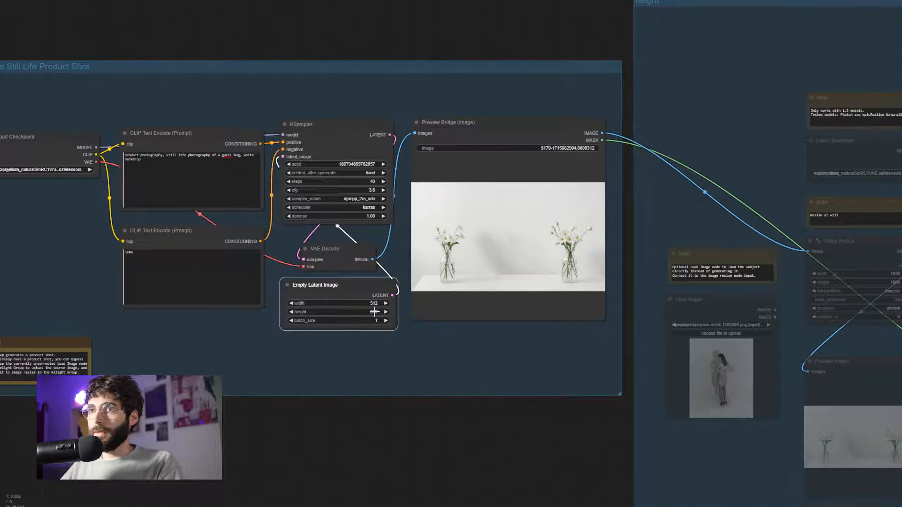
pyautogui.hotkey('ctrl', 'Return')
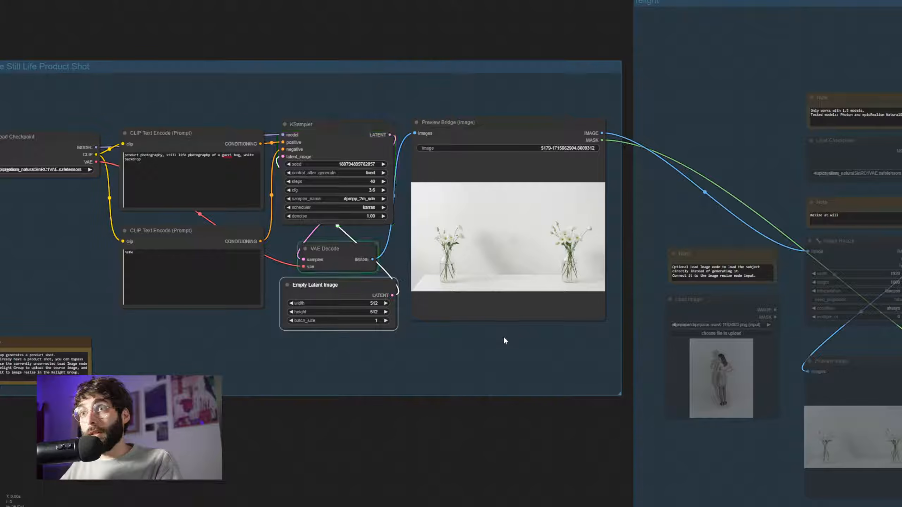
pyautogui.moveTo(537, 365); pyautogui.dragTo(212, 328)
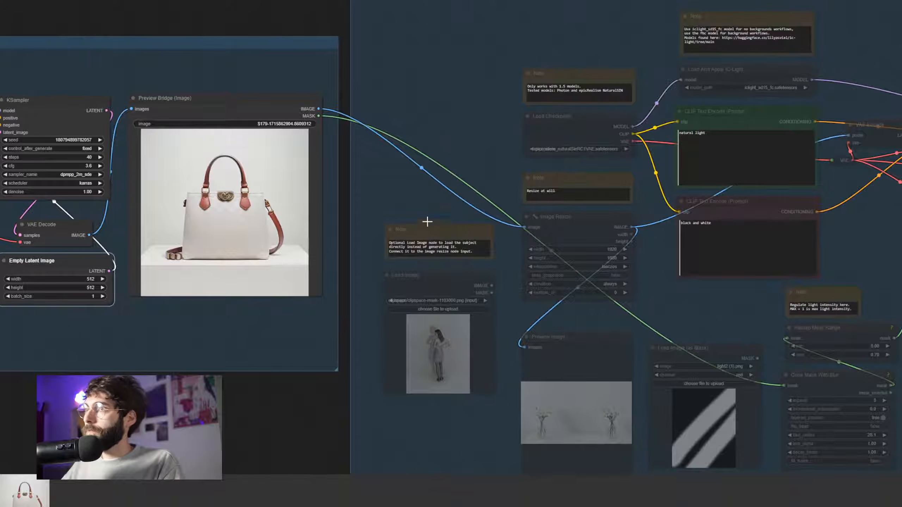
# - Set all nodes of the Relight group back to Always so that the group runs again
pyautogui.rightClick(444, 194)
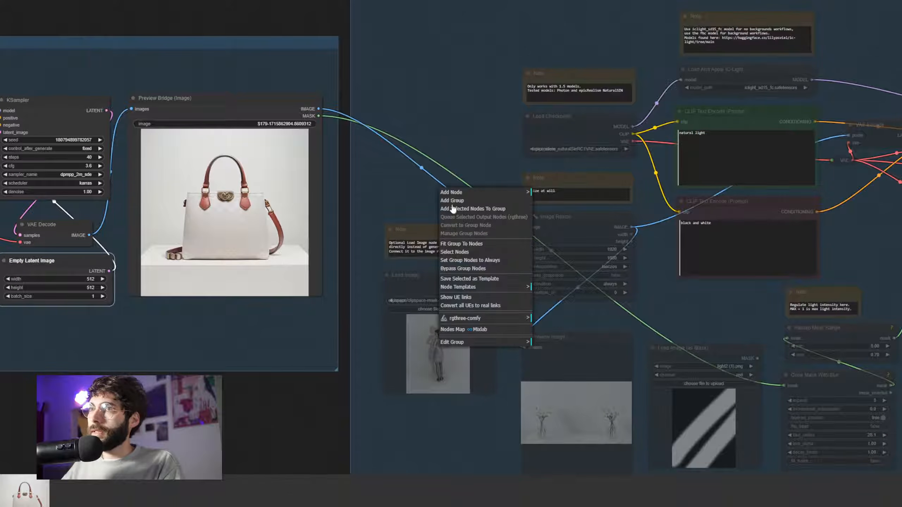
pyautogui.click(488, 264)
pyautogui.scroll(-2, 621, 334)
pyautogui.moveTo(651, 316); pyautogui.dragTo(382, 269)
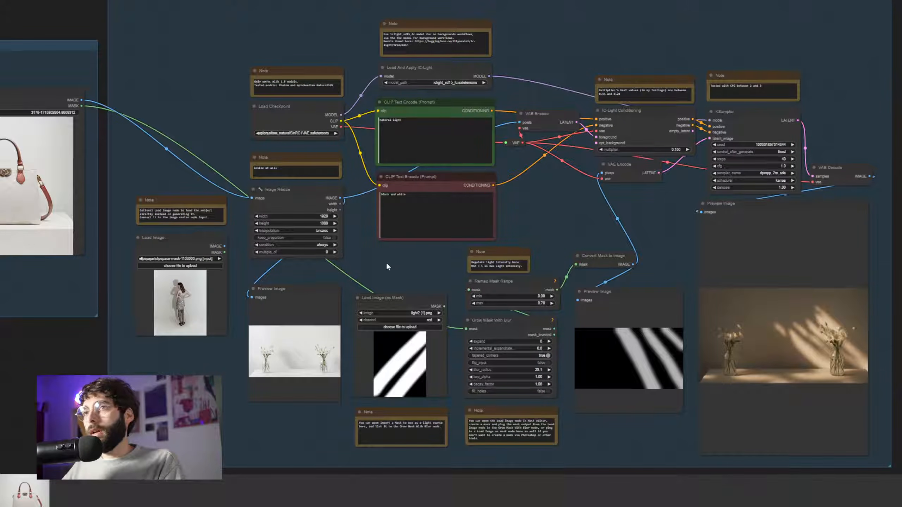
pyautogui.moveTo(388, 264); pyautogui.dragTo(441, 265)
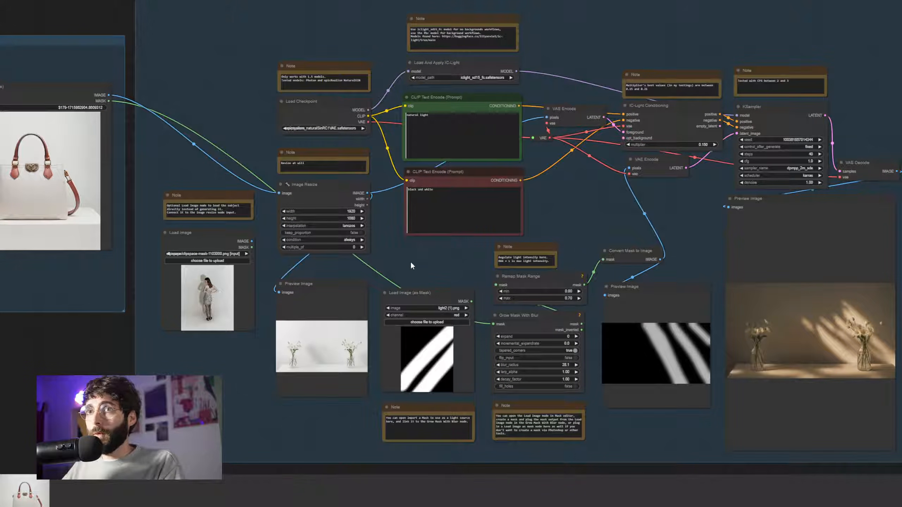
pyautogui.moveTo(409, 264); pyautogui.dragTo(414, 267)
# - Check the Image Resize node's dimensions against the generated bag image in the Preview Bridge
pyautogui.click(343, 213)
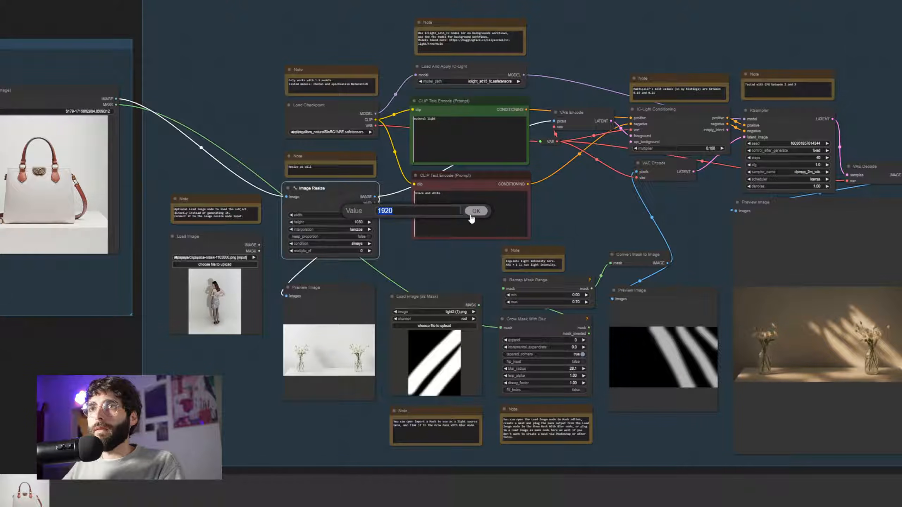
pyautogui.click(470, 215)
pyautogui.scroll(4, 366, 273)
pyautogui.moveTo(380, 281); pyautogui.dragTo(432, 299)
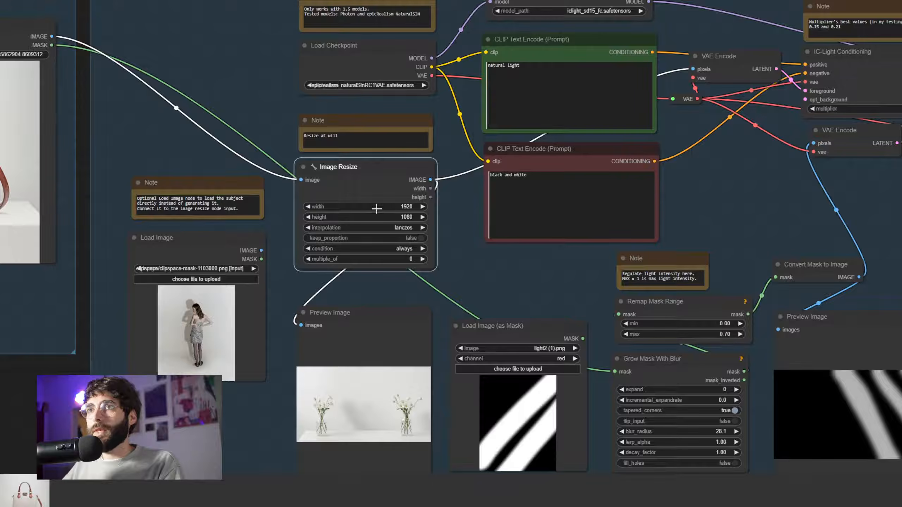
pyautogui.scroll(-2, 378, 289)
pyautogui.moveTo(379, 288); pyautogui.dragTo(392, 290)
pyautogui.moveTo(239, 169); pyautogui.dragTo(513, 185)
pyautogui.click(271, 94)
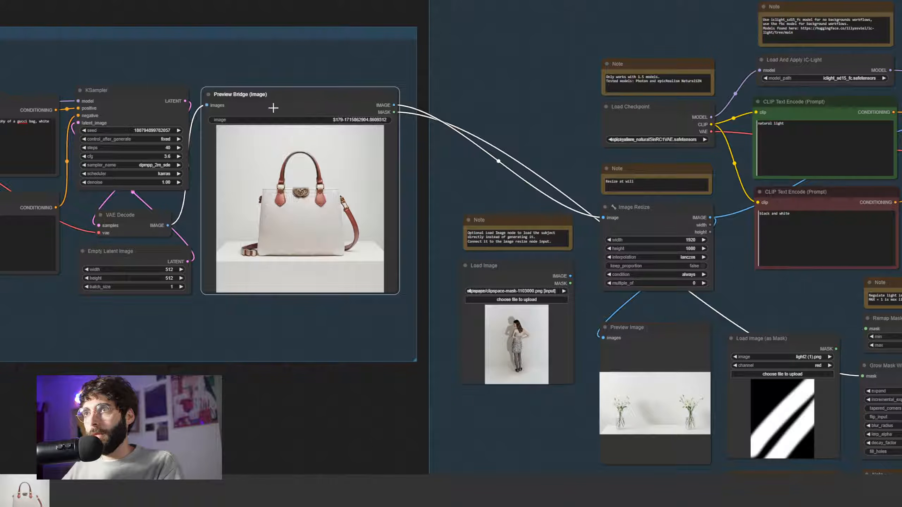
# - Set the Image Resize width and height to 512 and position the node below its "Resize at will" note
pyautogui.moveTo(488, 191); pyautogui.dragTo(314, 169)
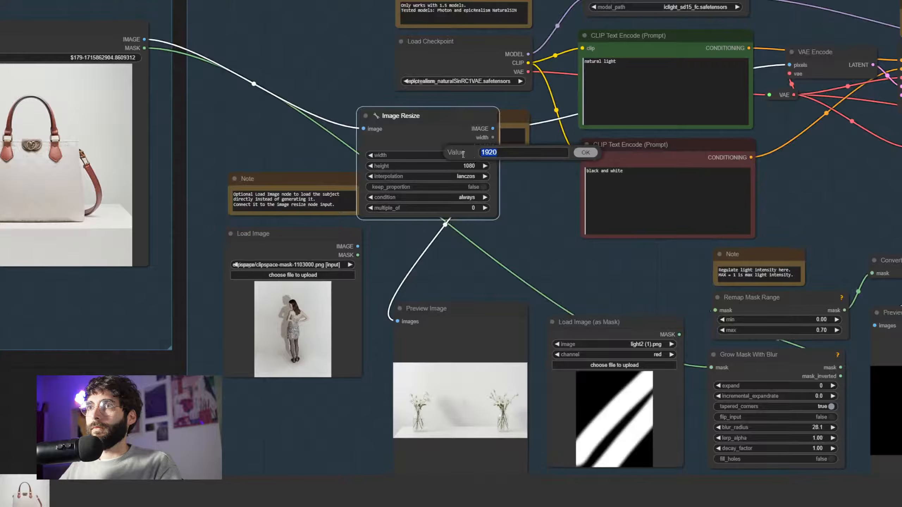
pyautogui.write('512')
pyautogui.press('Return')
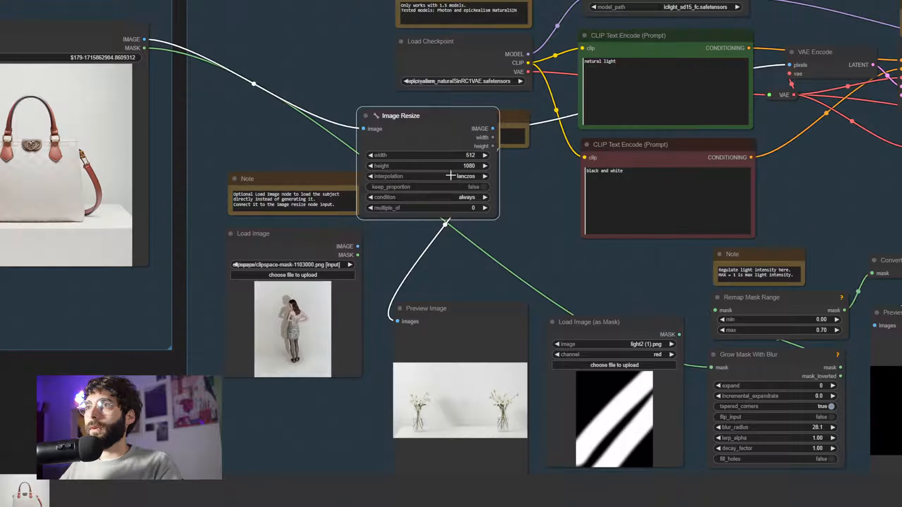
pyautogui.click(458, 166)
pyautogui.write('512')
pyautogui.press('Return')
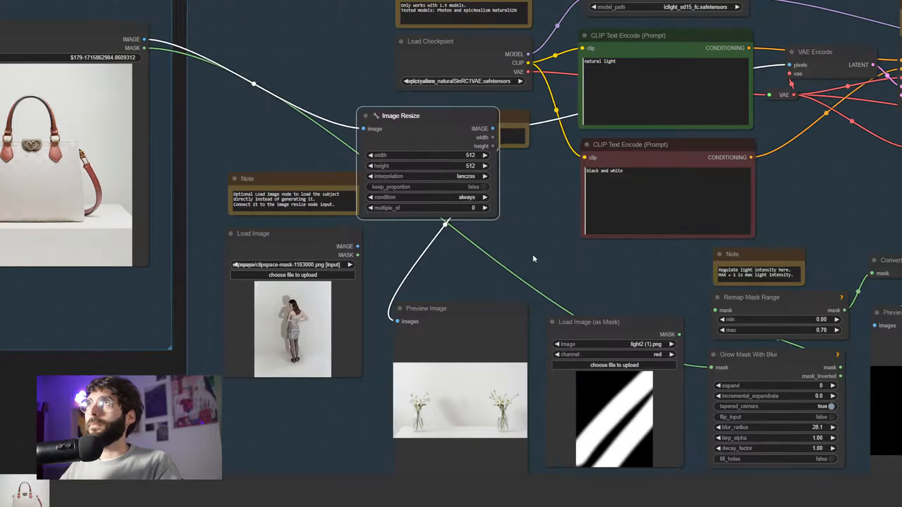
pyautogui.scroll(-1, 532, 254)
pyautogui.moveTo(527, 257); pyautogui.dragTo(628, 238)
pyautogui.moveTo(545, 106); pyautogui.dragTo(589, 170)
pyautogui.click(655, 247)
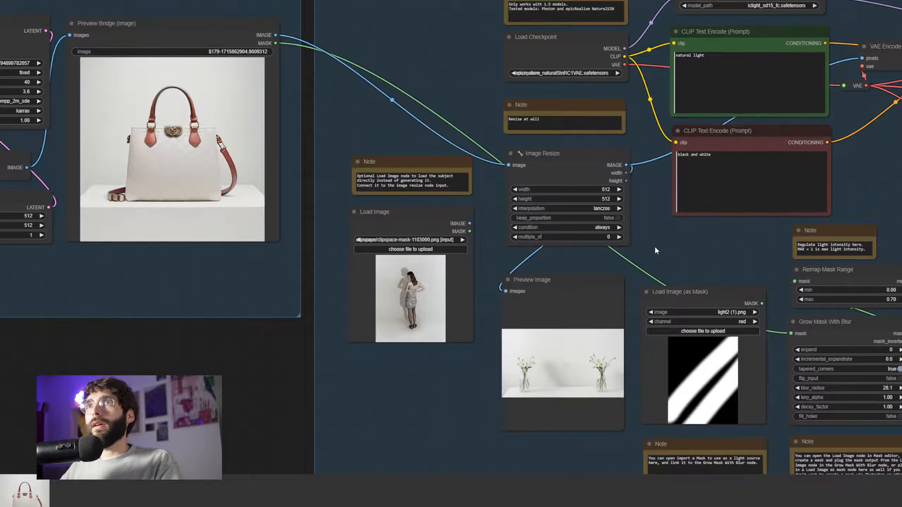
# - Examine the two possible light mask sources, the Preview Bridge and the Load Image (as Mask) node
pyautogui.scroll(-2, 654, 247)
pyautogui.moveTo(663, 247); pyautogui.dragTo(536, 238)
pyautogui.scroll(-2, 611, 225)
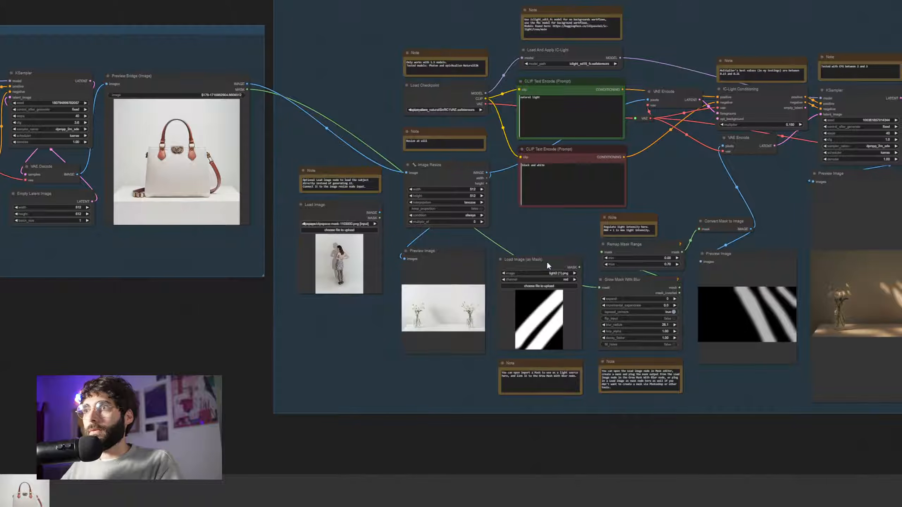
pyautogui.click(189, 92)
pyautogui.moveTo(339, 109); pyautogui.dragTo(382, 115)
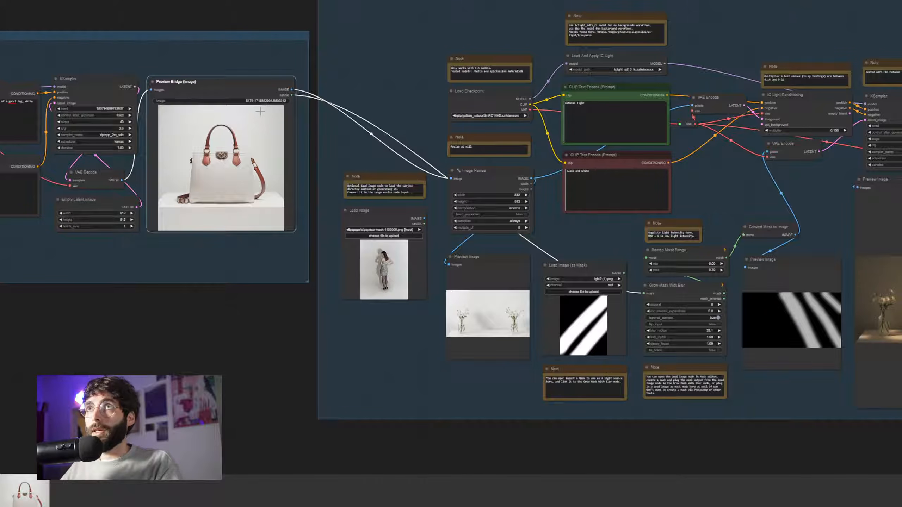
pyautogui.moveTo(254, 90); pyautogui.dragTo(255, 90)
pyautogui.moveTo(590, 266); pyautogui.dragTo(592, 267)
pyautogui.moveTo(579, 235); pyautogui.dragTo(588, 239)
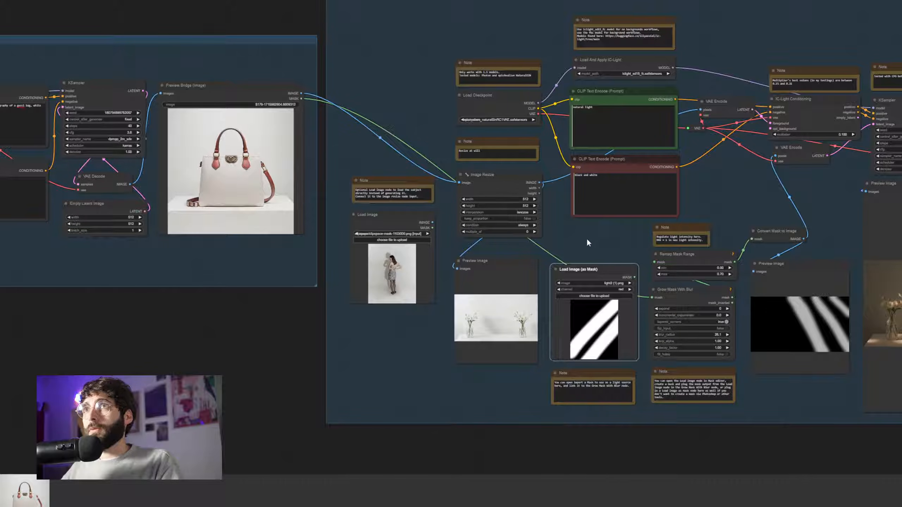
pyautogui.moveTo(586, 238); pyautogui.dragTo(691, 255)
# - Paint two diagonal light bands across the bag image's upper right in the mask editor, save the mask, and queue the relighting
pyautogui.rightClick(312, 172)
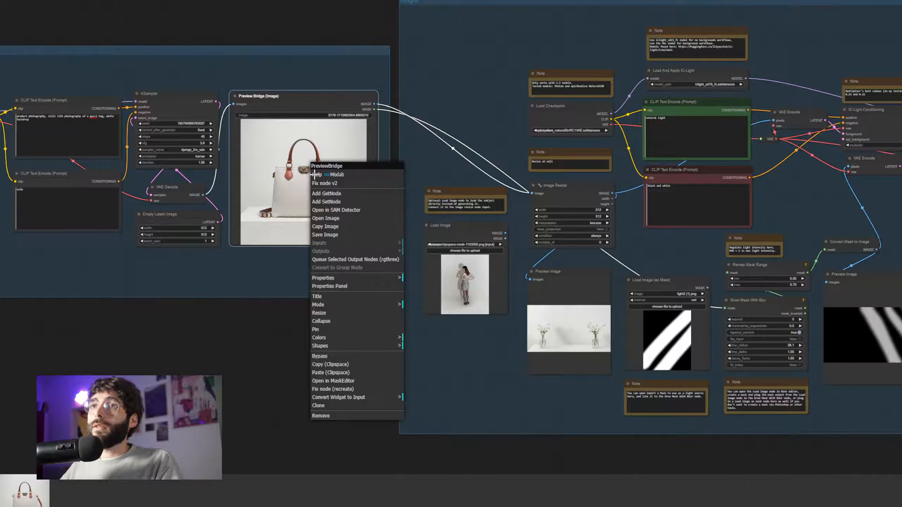
pyautogui.click(358, 381)
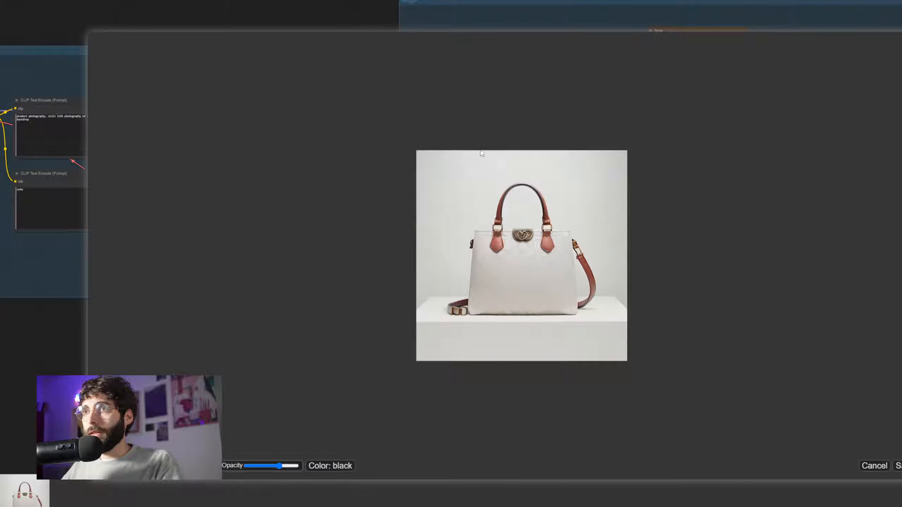
pyautogui.moveTo(481, 154); pyautogui.dragTo(652, 264)
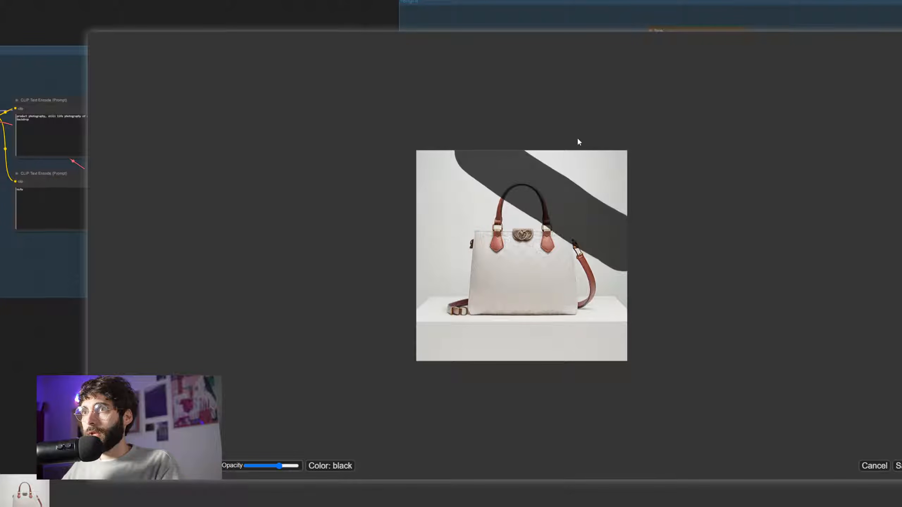
pyautogui.moveTo(595, 155); pyautogui.dragTo(585, 150)
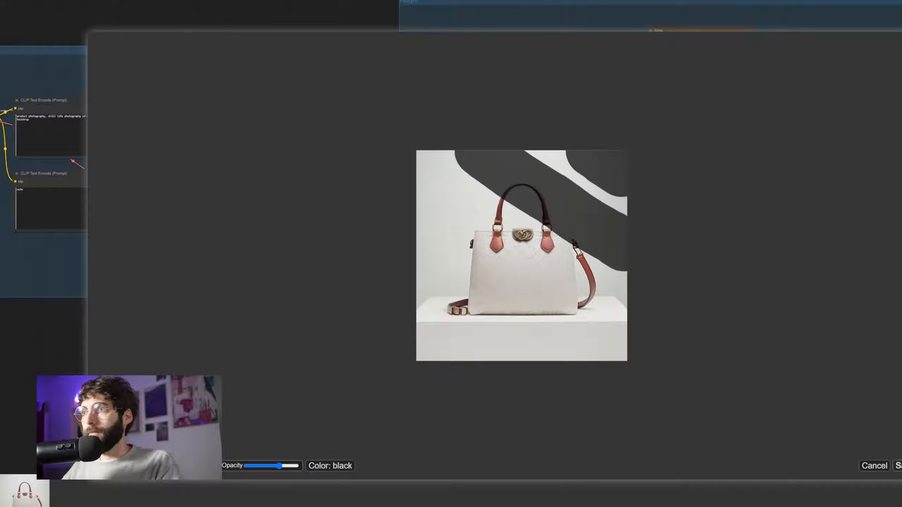
pyautogui.click(898, 465)
pyautogui.moveTo(658, 254); pyautogui.dragTo(432, 258)
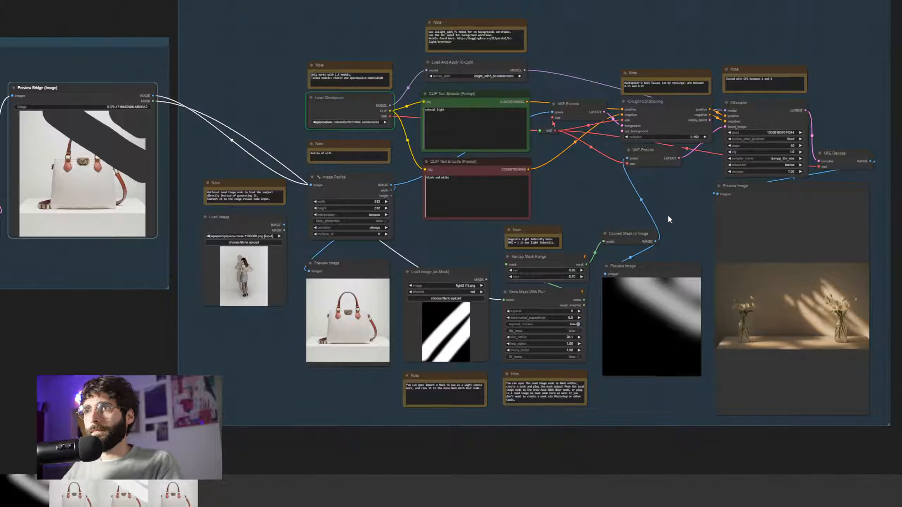
pyautogui.moveTo(474, 241); pyautogui.dragTo(369, 220)
pyautogui.scroll(1, 552, 196)
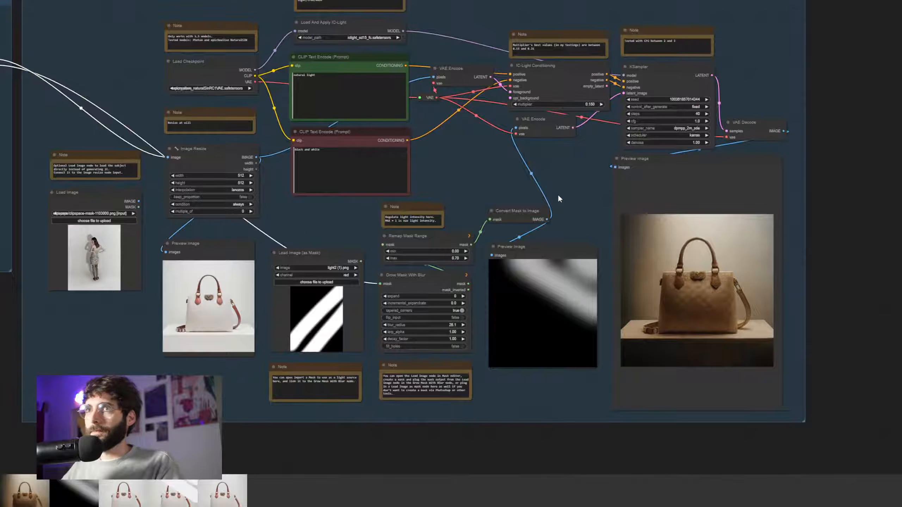
# - Examine the Relight group's positive prompt, "natural light"
pyautogui.scroll(5, 440, 132)
pyautogui.click(305, 100)
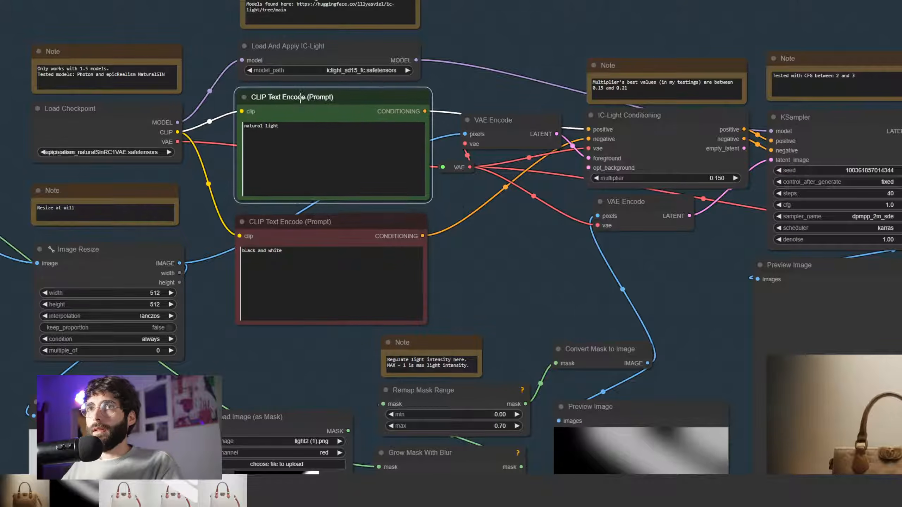
pyautogui.moveTo(305, 99); pyautogui.dragTo(347, 99)
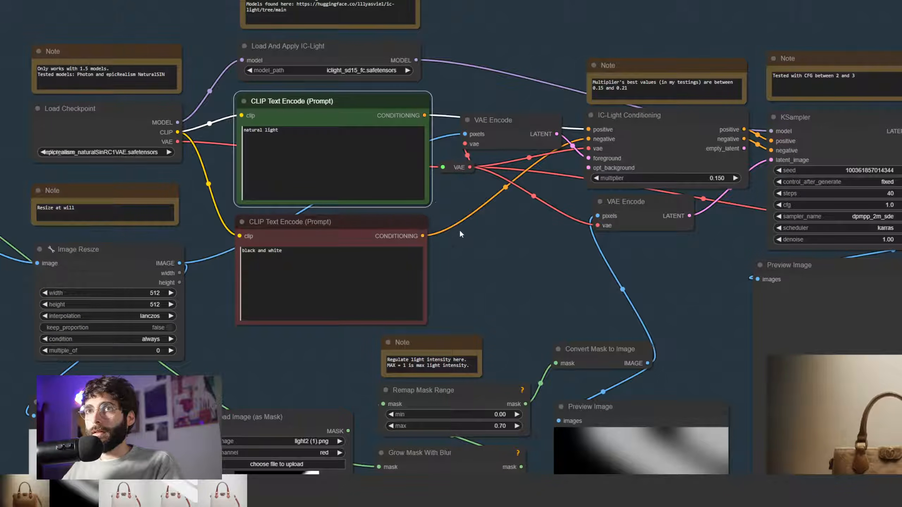
pyautogui.click(310, 169)
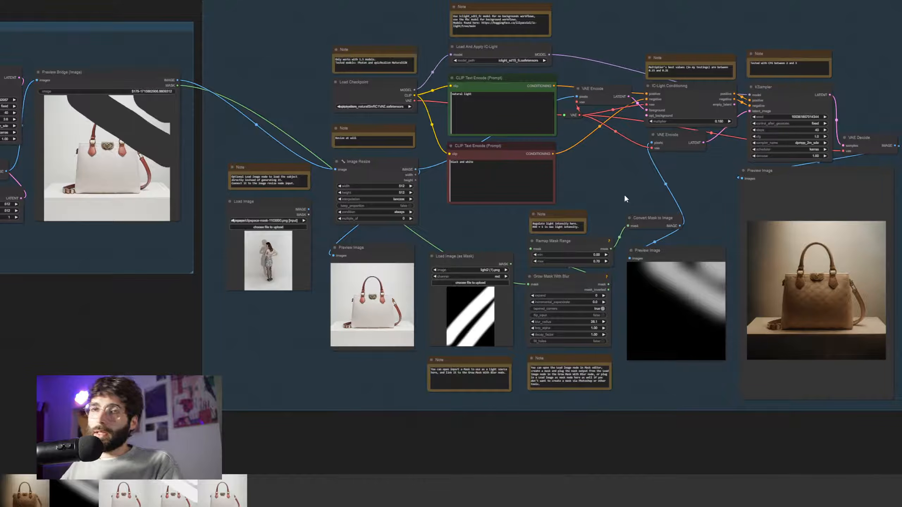
# - Compare the painted mask with the relit bag, and examine the IC-Light Conditioning and KSampler settings
pyautogui.click(178, 90)
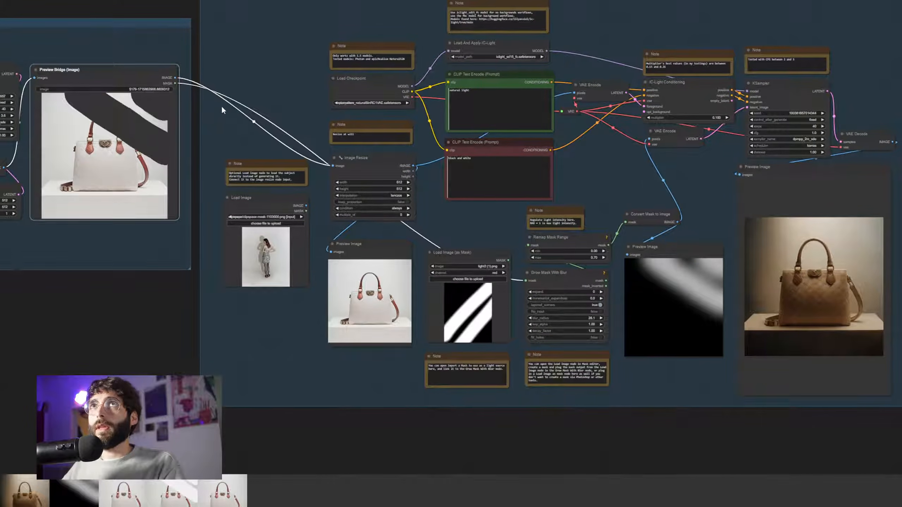
pyautogui.scroll(4, 667, 180)
pyautogui.moveTo(679, 175); pyautogui.dragTo(473, 190)
pyautogui.scroll(1, 477, 188)
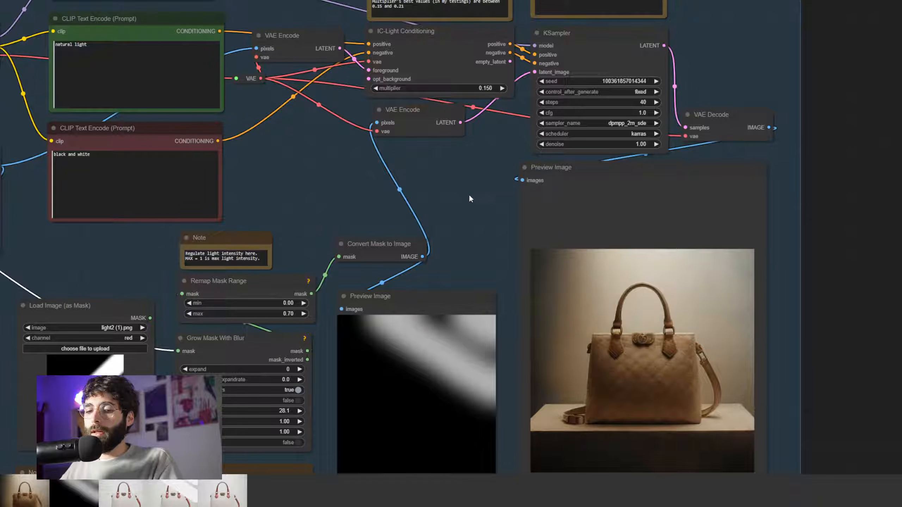
pyautogui.moveTo(486, 173)
pyautogui.mouseDown()
pyautogui.moveTo(483, 194)
pyautogui.moveTo(483, 175)
pyautogui.mouseUp()
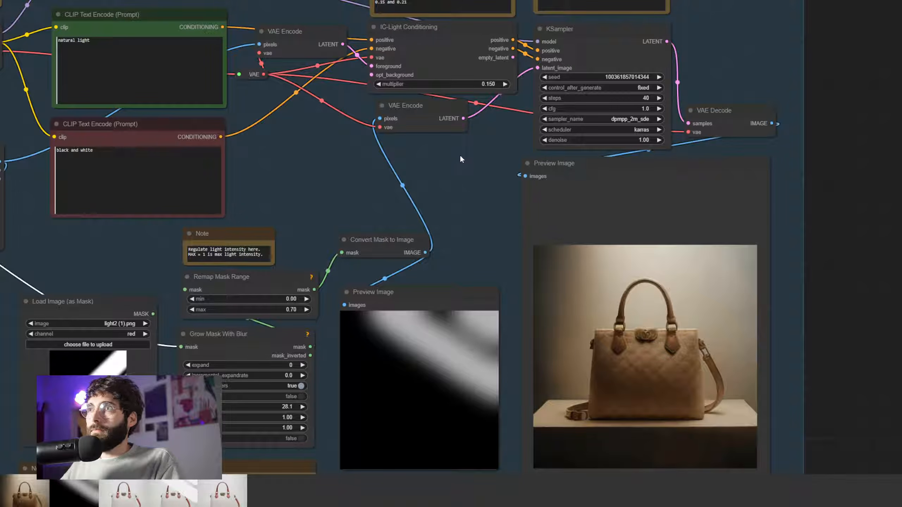
pyautogui.scroll(3, 472, 169)
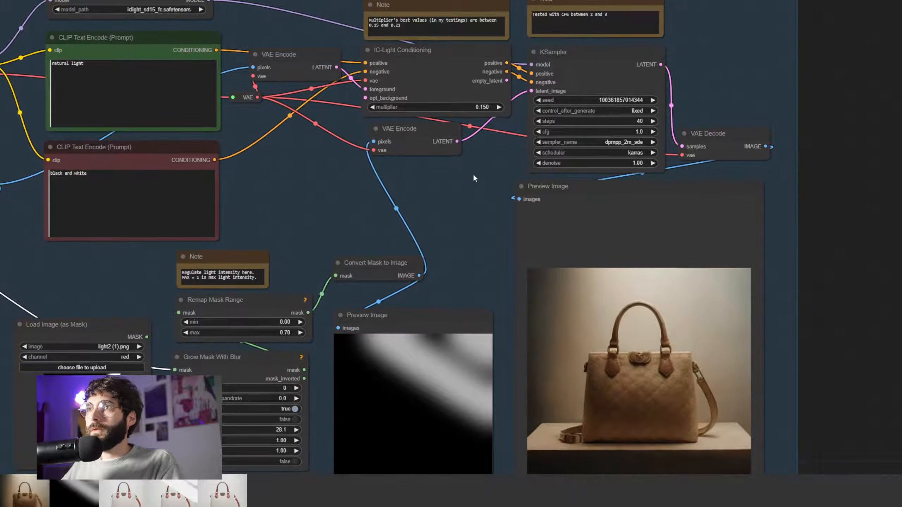
pyautogui.moveTo(465, 68); pyautogui.dragTo(468, 67)
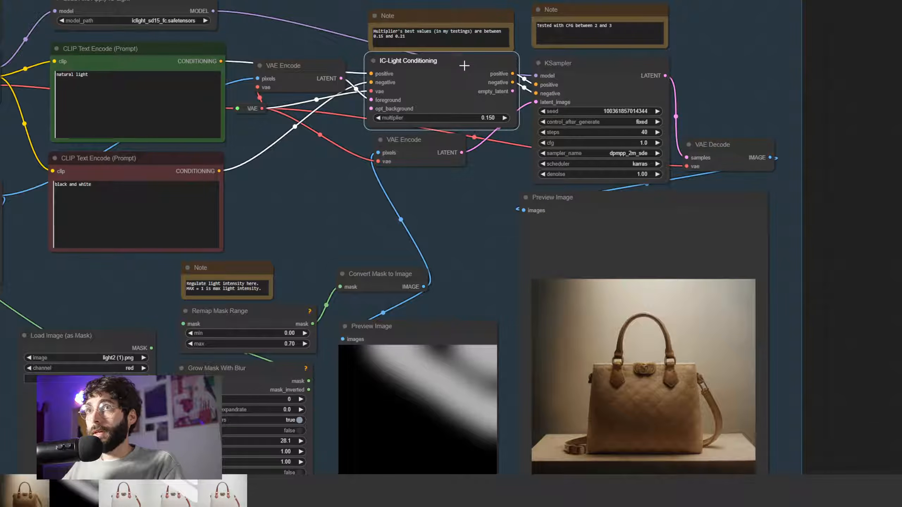
pyautogui.moveTo(603, 73); pyautogui.dragTo(604, 74)
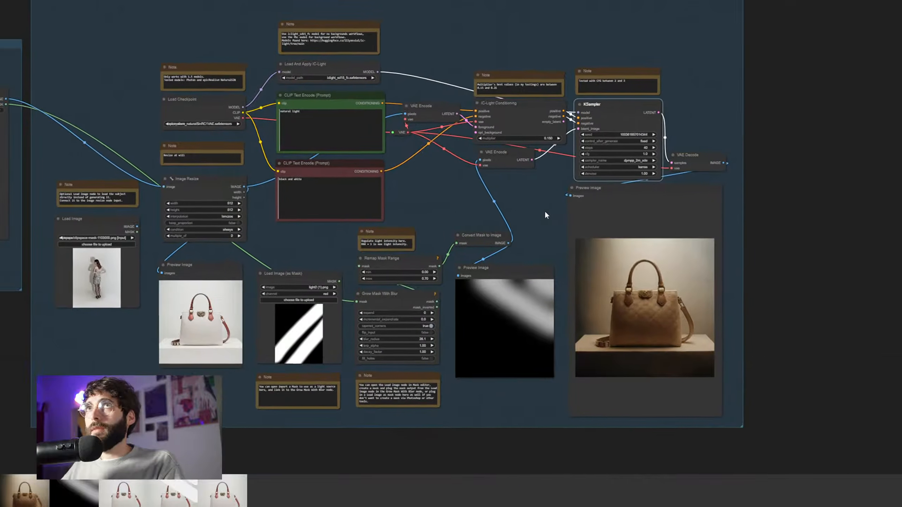
# - Move the Preview Bridge node next to the final Preview Image for a side-by-side comparison of source and relit bag
pyautogui.moveTo(545, 212); pyautogui.dragTo(650, 225)
pyautogui.moveTo(59, 107); pyautogui.dragTo(901, 204)
pyautogui.moveTo(579, 235); pyautogui.dragTo(383, 211)
pyautogui.scroll(3, 674, 336)
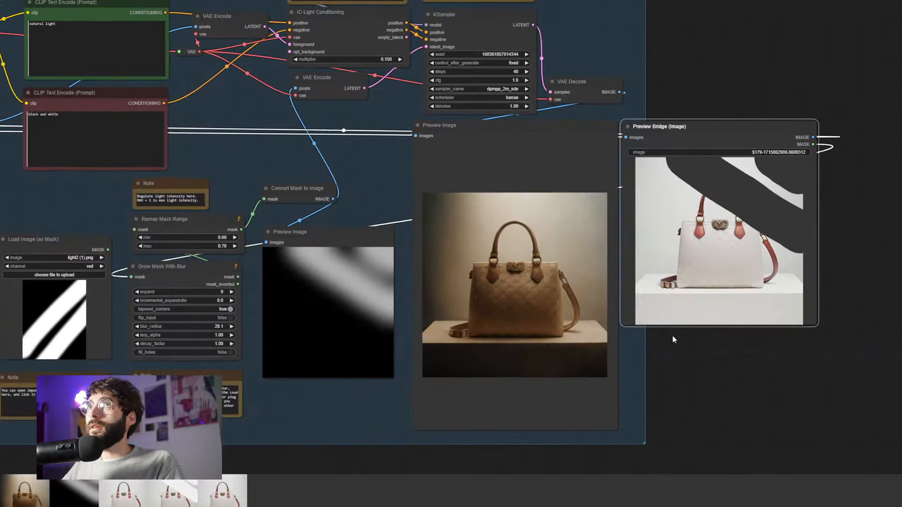
pyautogui.moveTo(672, 335); pyautogui.dragTo(679, 377)
pyautogui.moveTo(674, 173); pyautogui.dragTo(681, 176)
pyautogui.scroll(2, 706, 283)
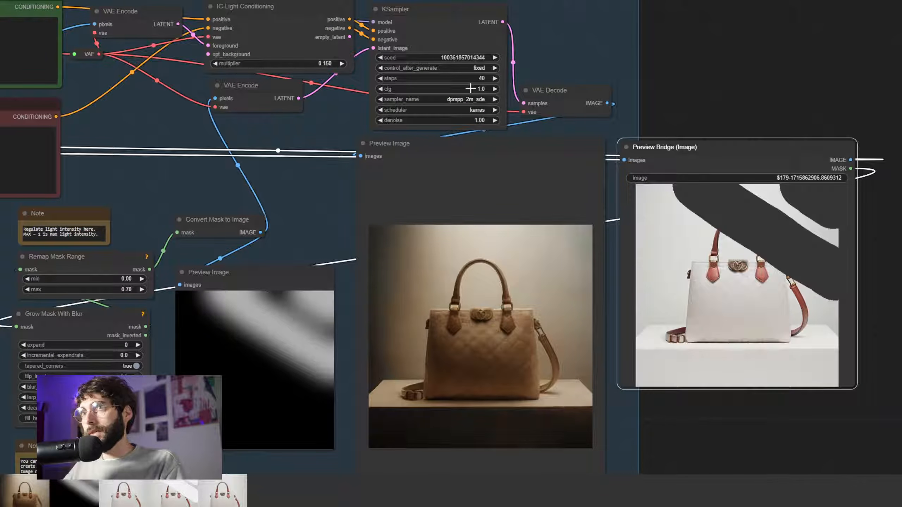
# - Check the KSampler's cfg value against the note on tested CFG values above it
pyautogui.click(475, 88)
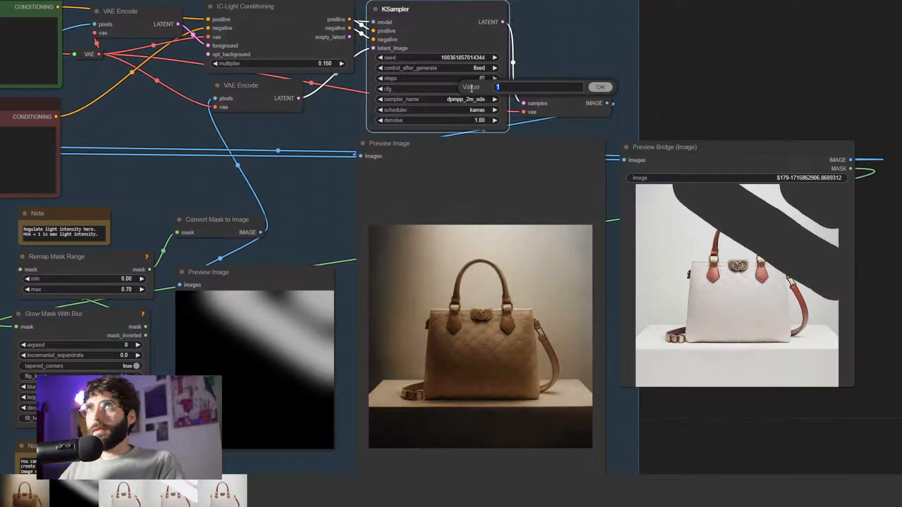
pyautogui.moveTo(577, 76); pyautogui.dragTo(543, 144)
pyautogui.click(403, 54)
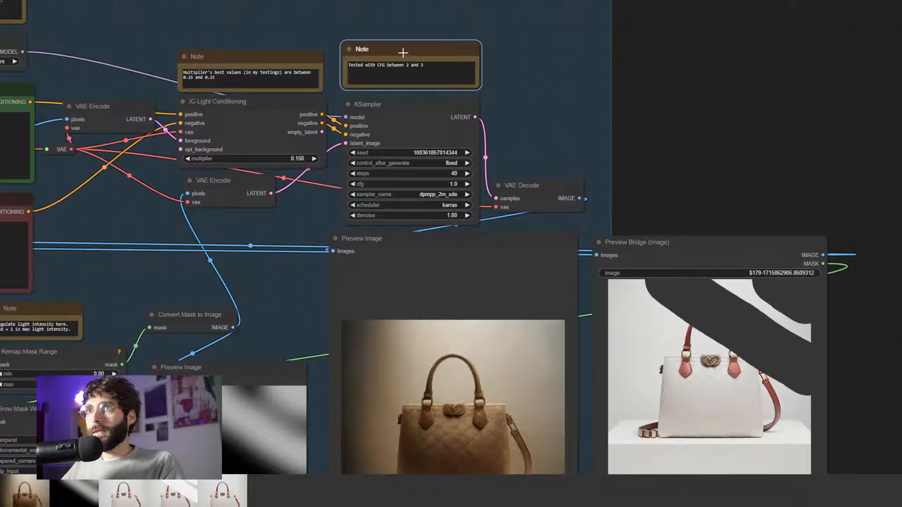
pyautogui.moveTo(403, 54); pyautogui.dragTo(404, 55)
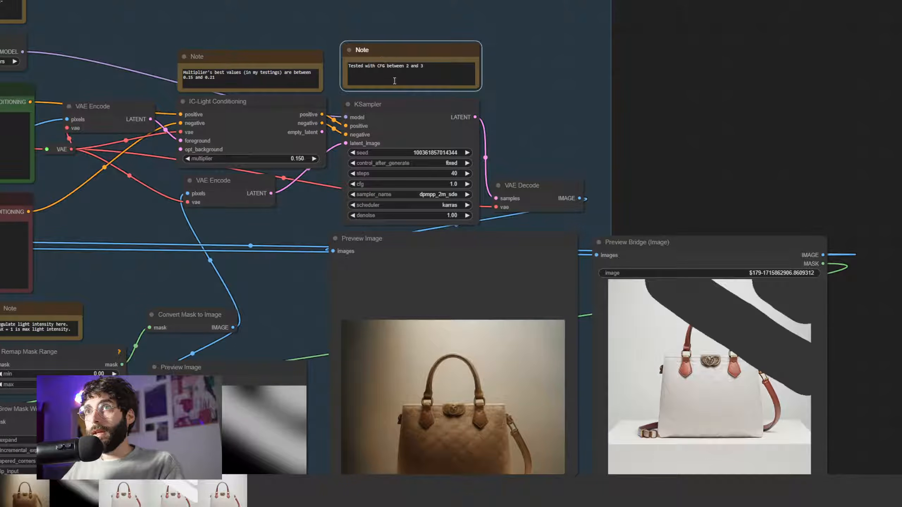
pyautogui.moveTo(523, 143); pyautogui.dragTo(525, 116)
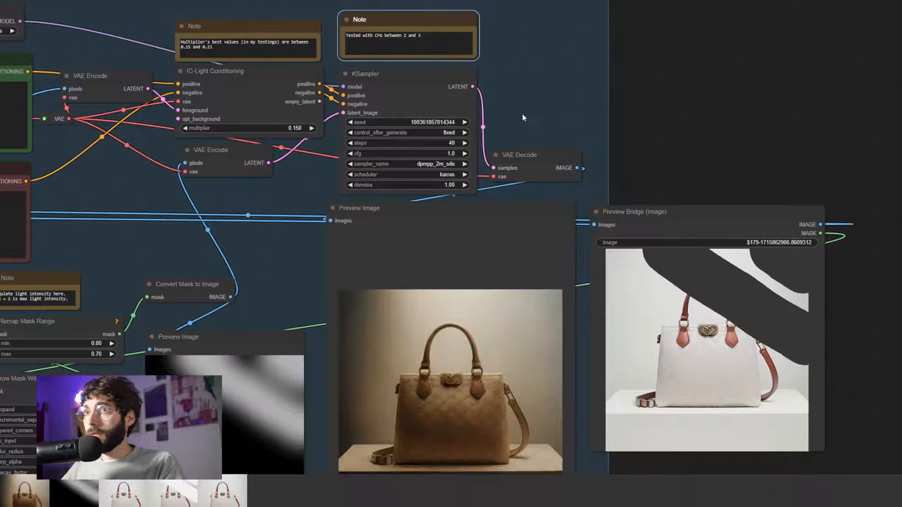
pyautogui.moveTo(522, 117); pyautogui.dragTo(535, 106)
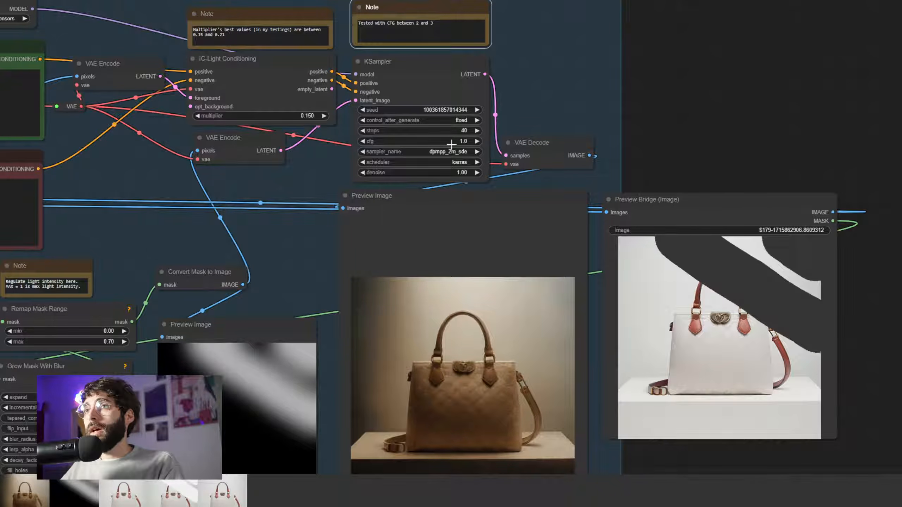
# - Set the KSampler's cfg to 3 and run the workflow to relight the bag
pyautogui.moveTo(520, 124); pyautogui.dragTo(529, 117)
pyautogui.click(463, 135)
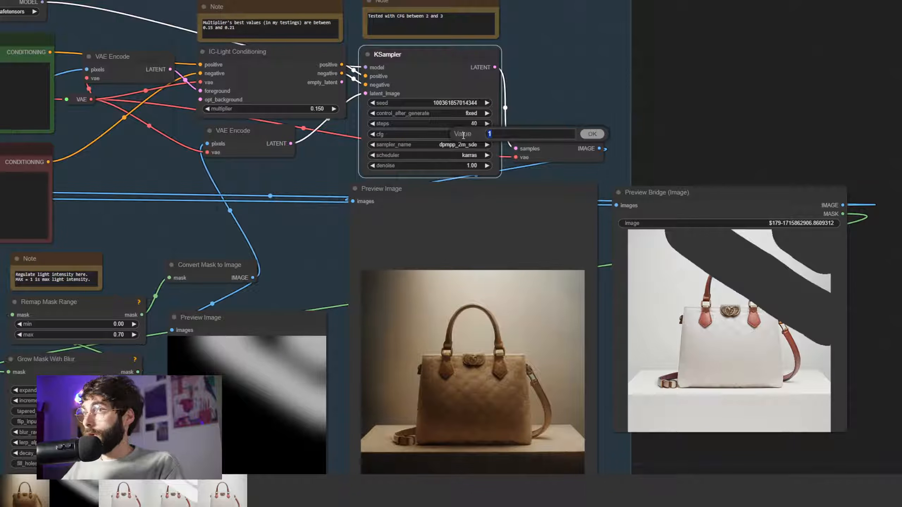
pyautogui.write('3')
pyautogui.press('Return')
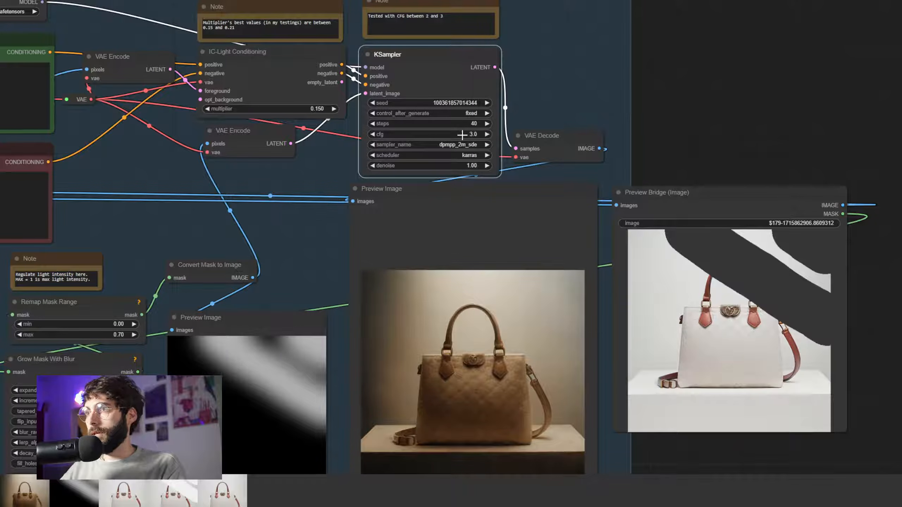
pyautogui.moveTo(721, 130); pyautogui.dragTo(675, 95)
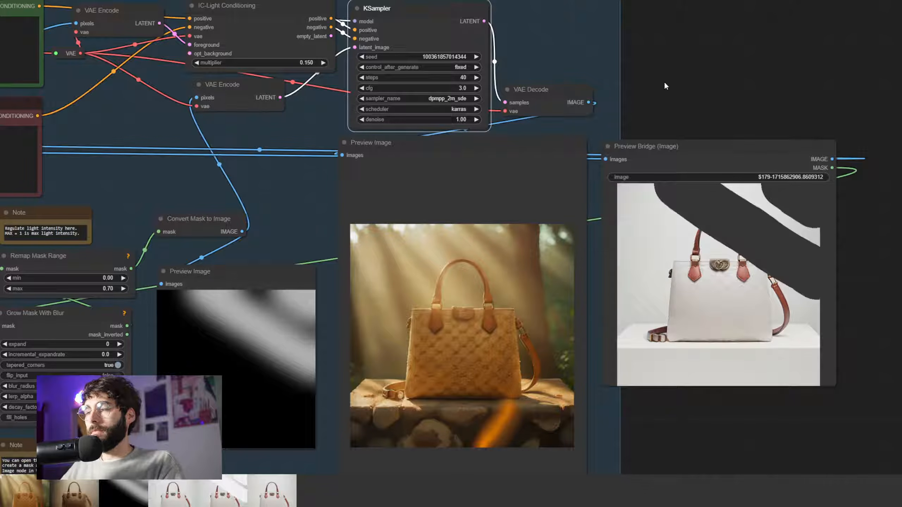
# - Lower the KSampler's cfg to 2 and regenerate the relit bag
pyautogui.click(451, 88)
pyautogui.write('2')
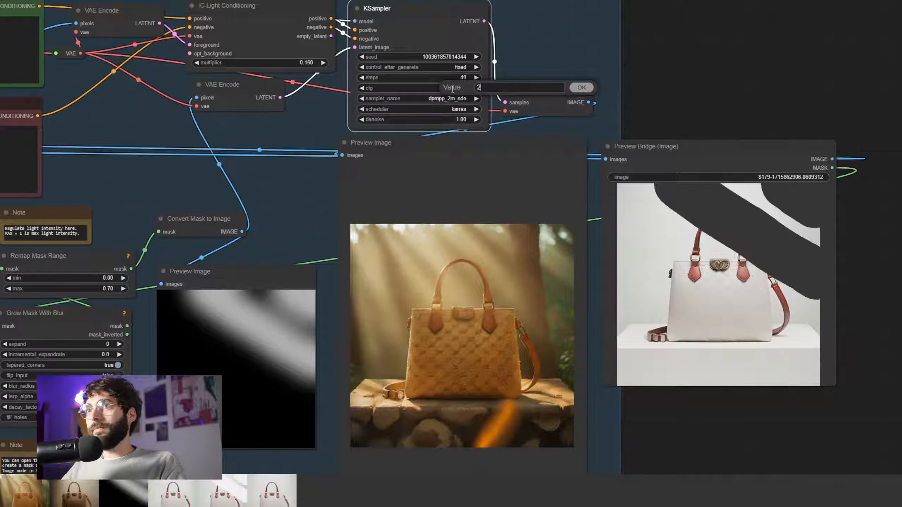
pyautogui.press('Return')
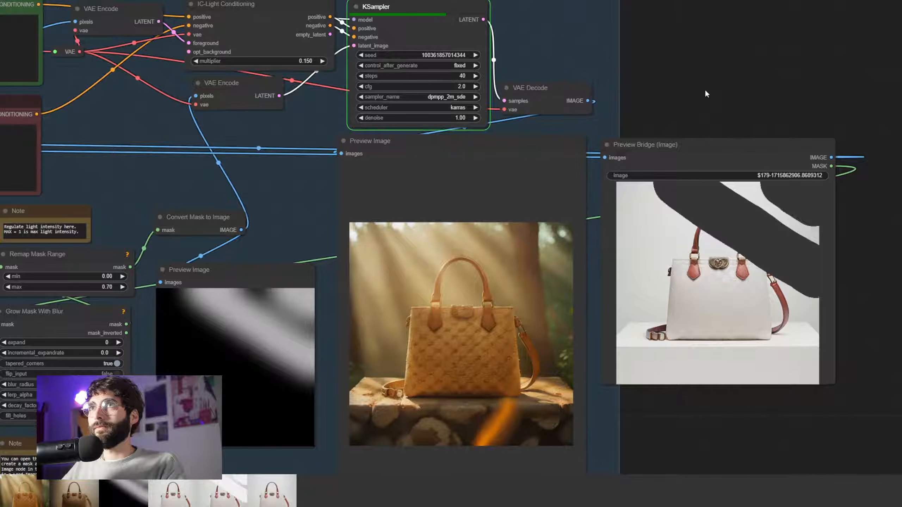
pyautogui.moveTo(685, 86); pyautogui.dragTo(690, 83)
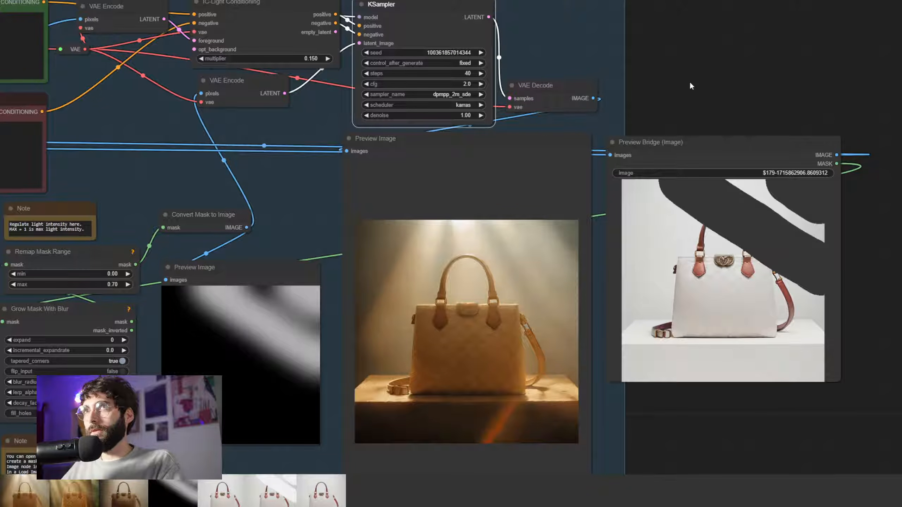
# - Set the KSampler's cfg to 1.2 and run the relighting again
pyautogui.click(461, 84)
pyautogui.write('1')
pyautogui.press('Return')
pyautogui.click(458, 84)
pyautogui.write('2')
pyautogui.press('BackSpace')
pyautogui.write('1.0')
pyautogui.press('Return')
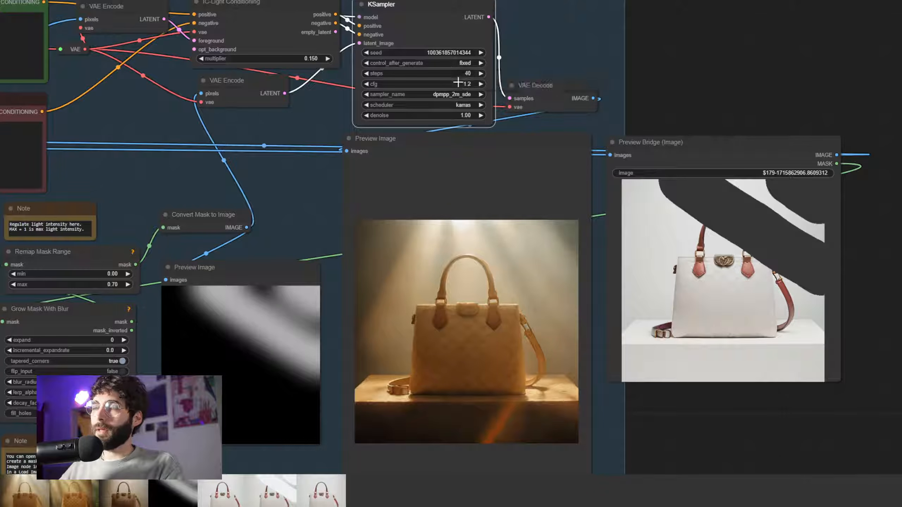
pyautogui.hotkey('ctrl', 'Return')
pyautogui.moveTo(697, 91); pyautogui.dragTo(670, 94)
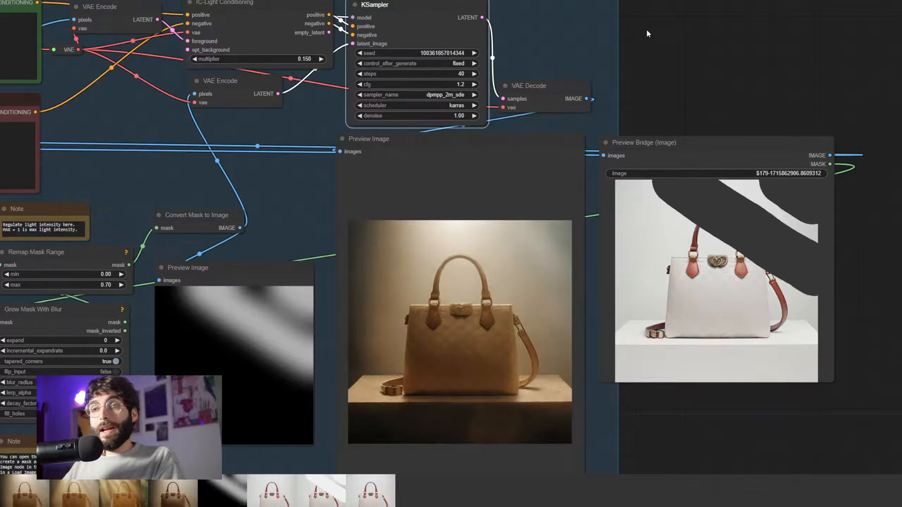
# - Nudge the light mask's VAE Encode, Convert Mask to Image and IC-Light Conditioning nodes into a tidier arrangement beside the KSampler
pyautogui.scroll(-1, 648, 31)
pyautogui.moveTo(656, 52); pyautogui.dragTo(693, 115)
pyautogui.scroll(-2, 675, 103)
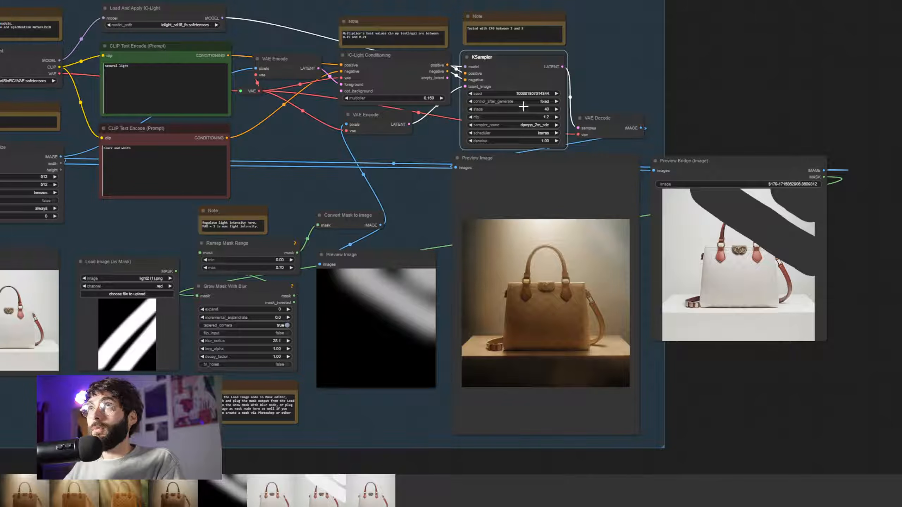
pyautogui.moveTo(397, 119); pyautogui.dragTo(404, 125)
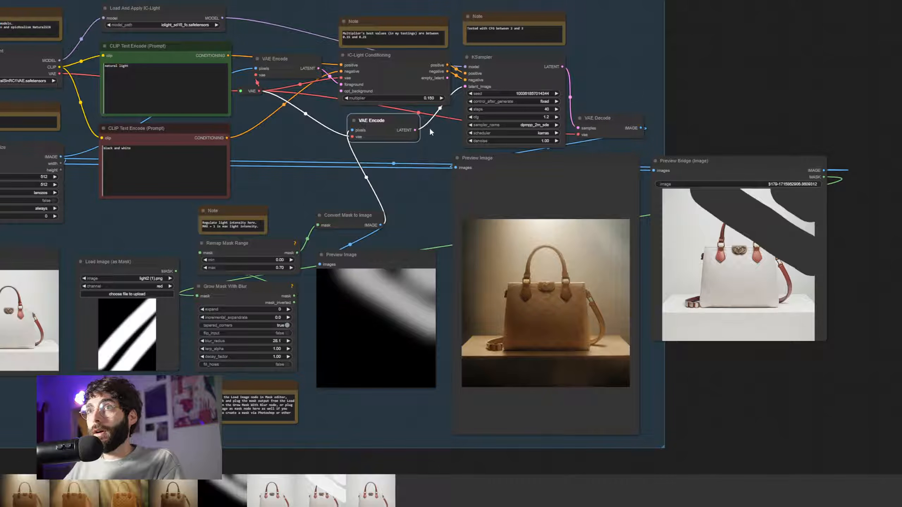
pyautogui.moveTo(369, 214); pyautogui.dragTo(370, 213)
pyautogui.moveTo(392, 124); pyautogui.dragTo(396, 122)
pyautogui.moveTo(357, 220); pyautogui.dragTo(358, 220)
pyautogui.moveTo(388, 139); pyautogui.dragTo(389, 134)
pyautogui.moveTo(351, 222); pyautogui.dragTo(355, 221)
pyautogui.moveTo(388, 126); pyautogui.dragTo(407, 121)
pyautogui.moveTo(414, 59); pyautogui.dragTo(425, 71)
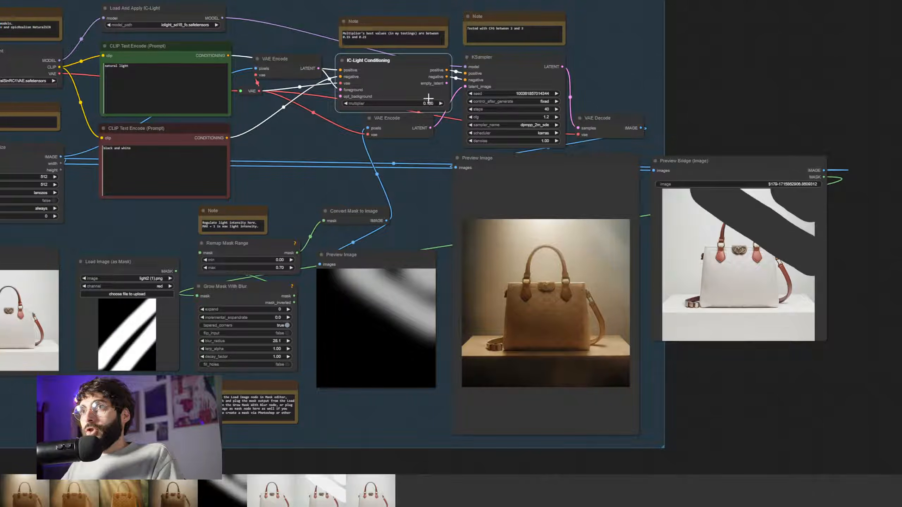
pyautogui.moveTo(421, 119); pyautogui.dragTo(422, 127)
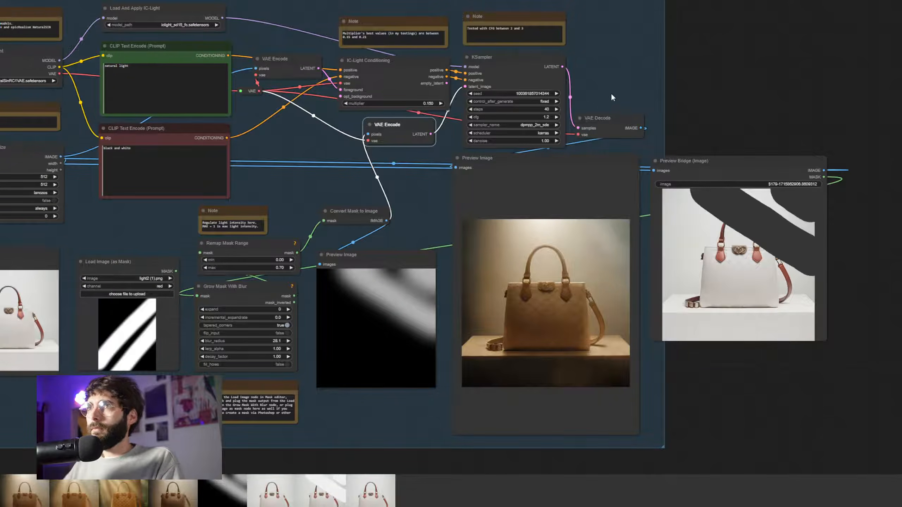
# - Compare the relit bag with the source image and check the KSampler's cfg value without changing it
pyautogui.scroll(2, 612, 102)
pyautogui.moveTo(614, 106); pyautogui.dragTo(570, 58)
pyautogui.scroll(1, 586, 73)
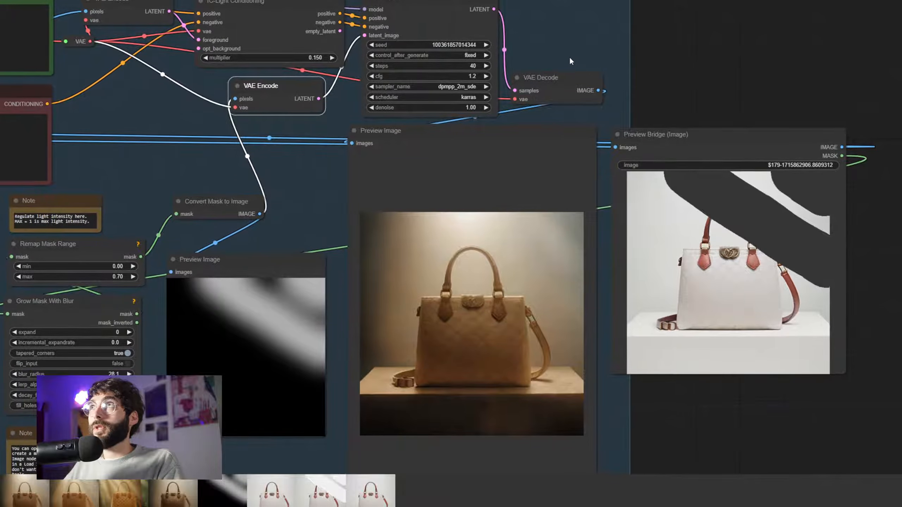
pyautogui.click(459, 76)
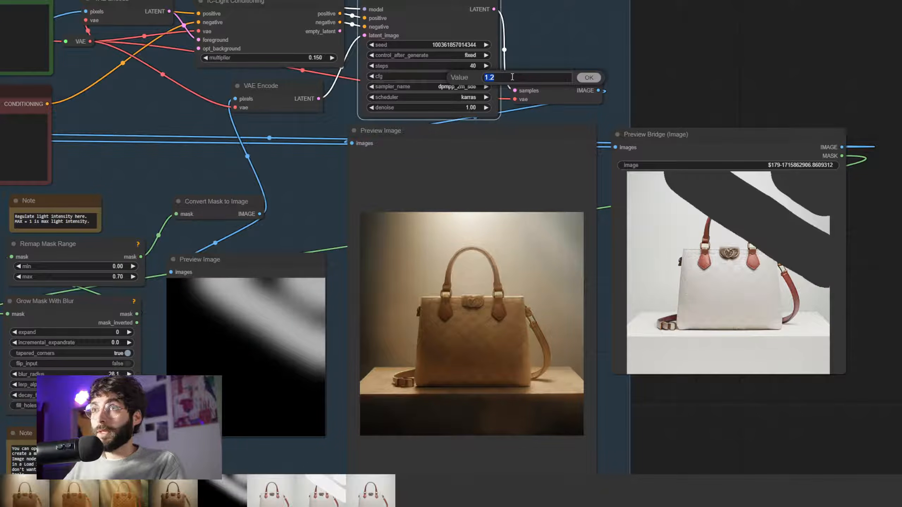
pyautogui.click(588, 79)
pyautogui.moveTo(525, 55); pyautogui.dragTo(523, 52)
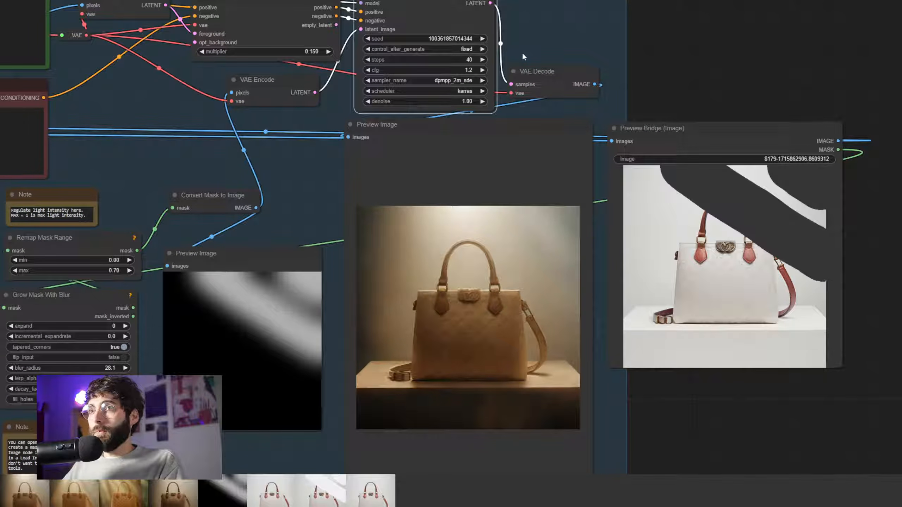
pyautogui.scroll(-2, 524, 52)
pyautogui.moveTo(546, 59); pyautogui.dragTo(607, 83)
pyautogui.scroll(-2, 607, 83)
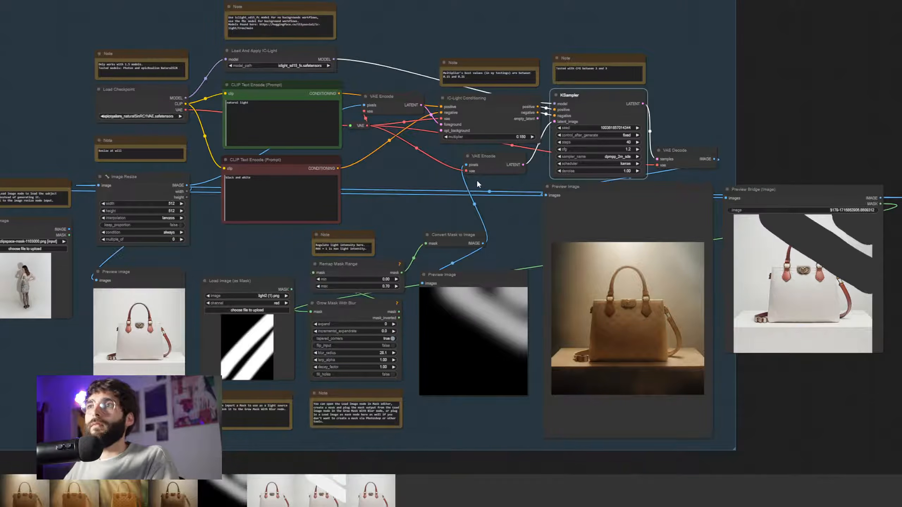
# - Raise the KSampler's cfg to 2.5 and regenerate the relit bag for comparison
pyautogui.scroll(1, 474, 177)
pyautogui.moveTo(522, 199); pyautogui.dragTo(435, 199)
pyautogui.scroll(1, 719, 147)
pyautogui.moveTo(719, 148); pyautogui.dragTo(718, 123)
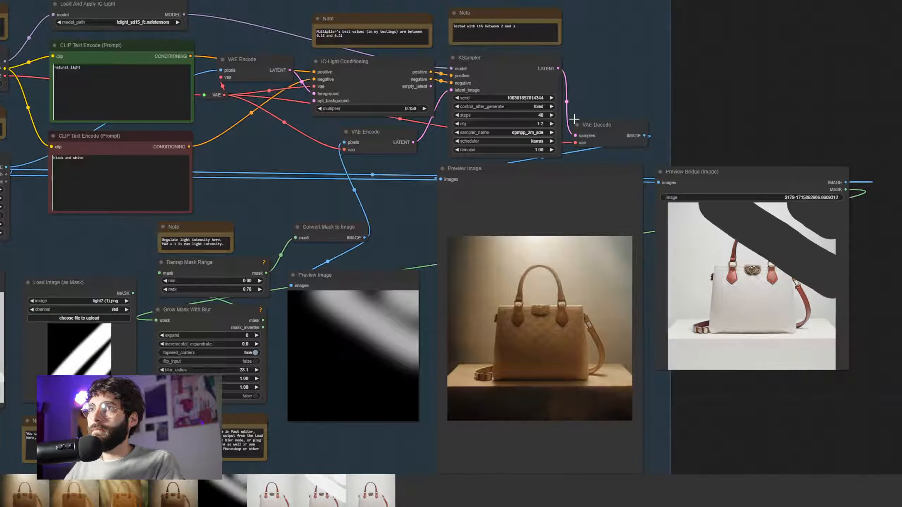
pyautogui.click(524, 124)
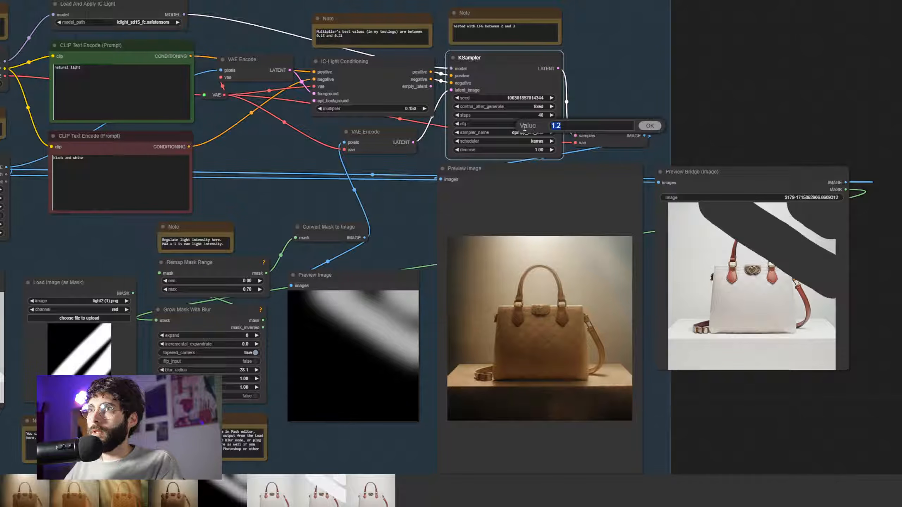
pyautogui.write('2.5')
pyautogui.press('Return')
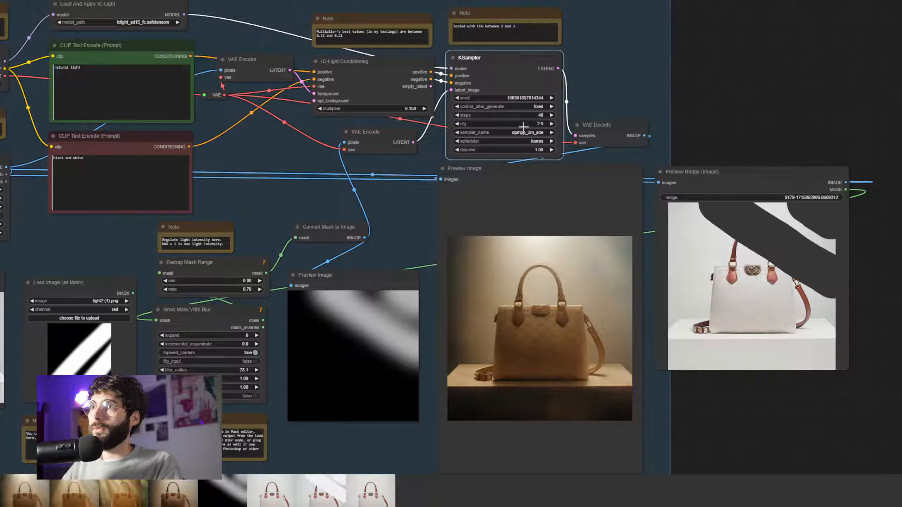
pyautogui.hotkey('ctrl', 'Return')
pyautogui.moveTo(822, 92); pyautogui.dragTo(790, 75)
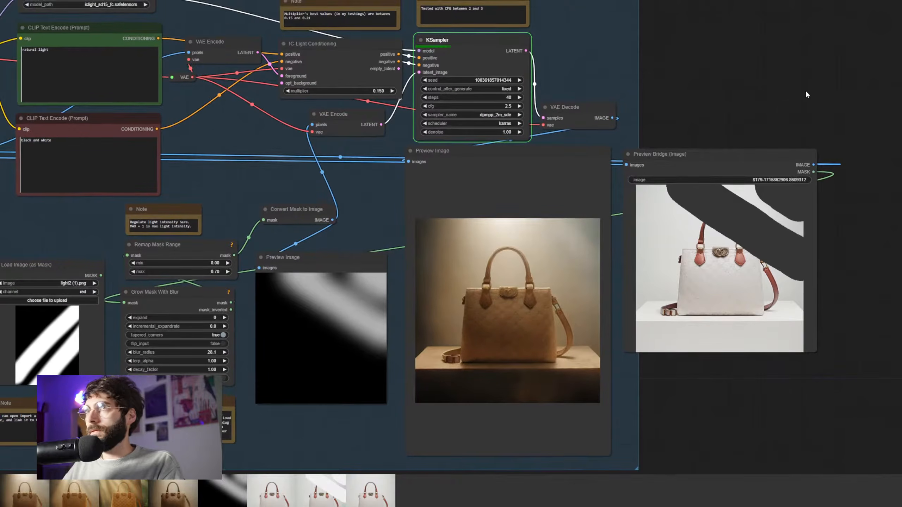
pyautogui.moveTo(730, 90)
pyautogui.mouseDown()
pyautogui.moveTo(727, 82)
pyautogui.moveTo(741, 98)
pyautogui.mouseUp()
pyautogui.scroll(1, 705, 110)
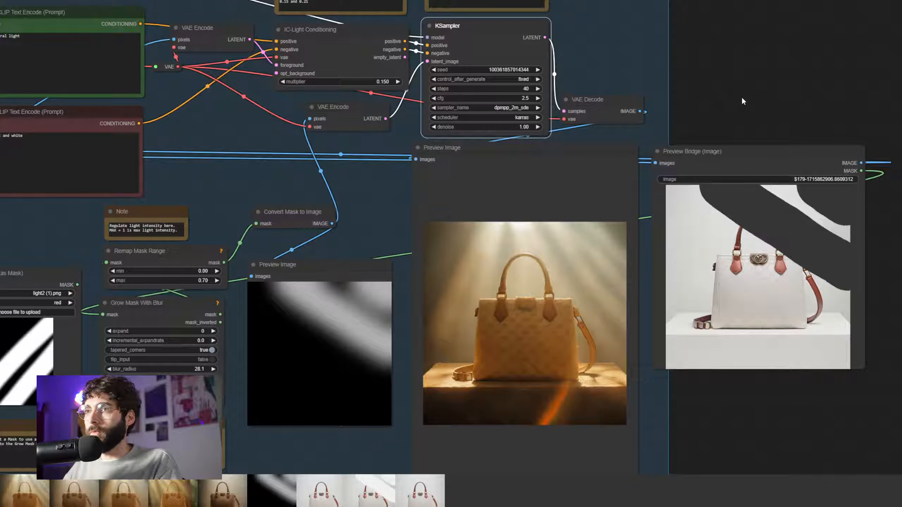
# - Return the KSampler's cfg to 1.2 and rerun the relighting workflow
pyautogui.scroll(-1, 799, 82)
pyautogui.moveTo(798, 82); pyautogui.dragTo(839, 110)
pyautogui.scroll(-1, 720, 111)
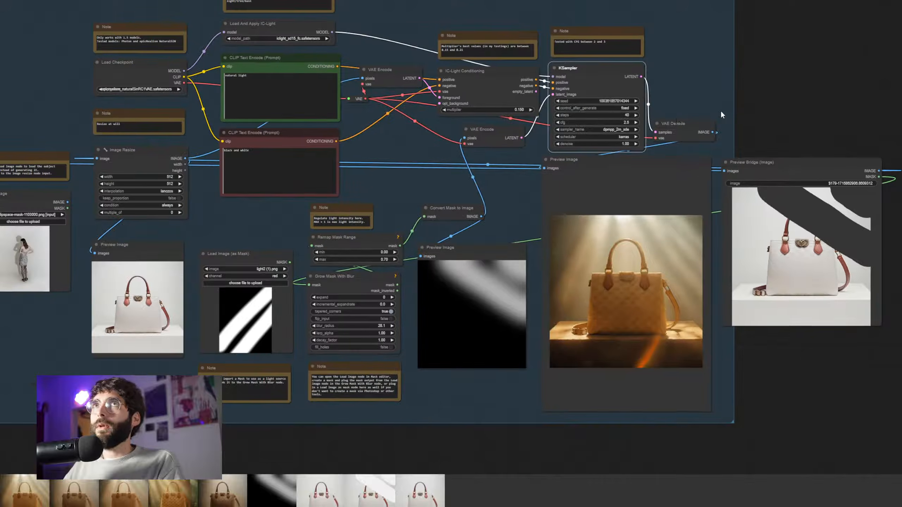
pyautogui.click(615, 122)
pyautogui.write('1.2')
pyautogui.press('Return')
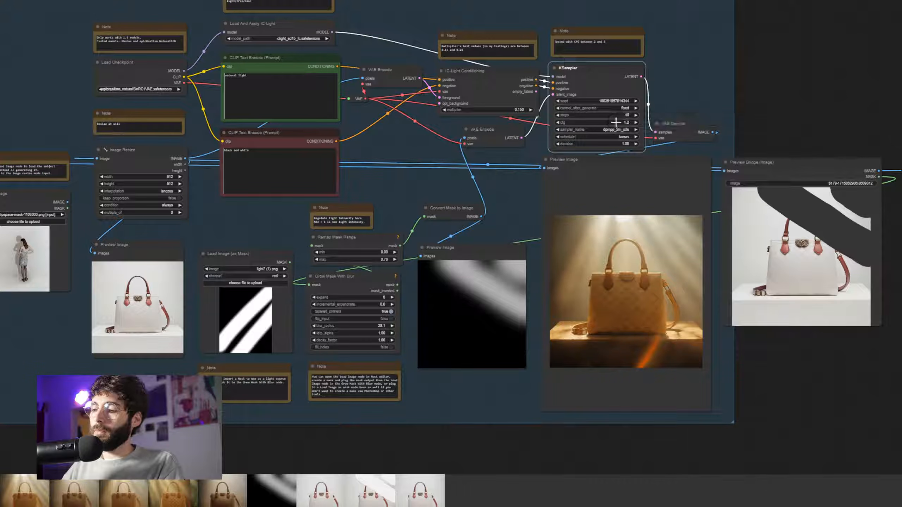
pyautogui.click(900, 147)
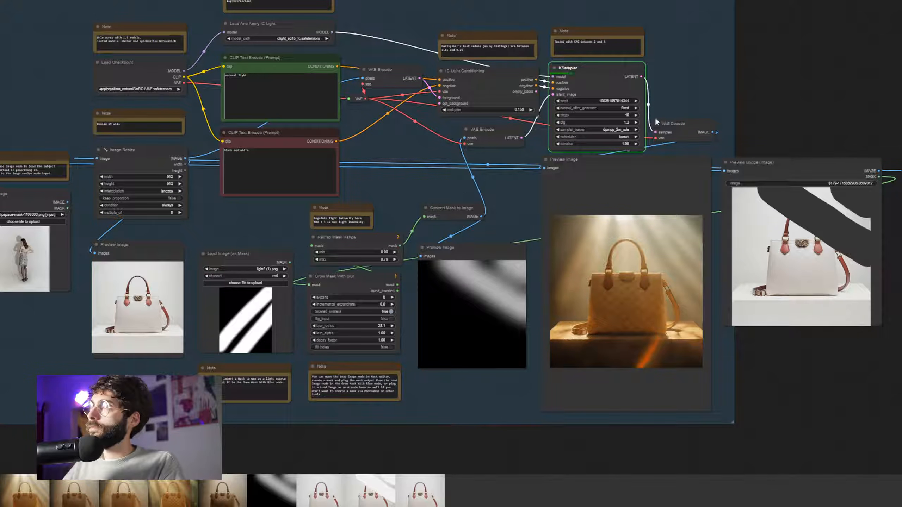
pyautogui.moveTo(416, 144); pyautogui.dragTo(474, 186)
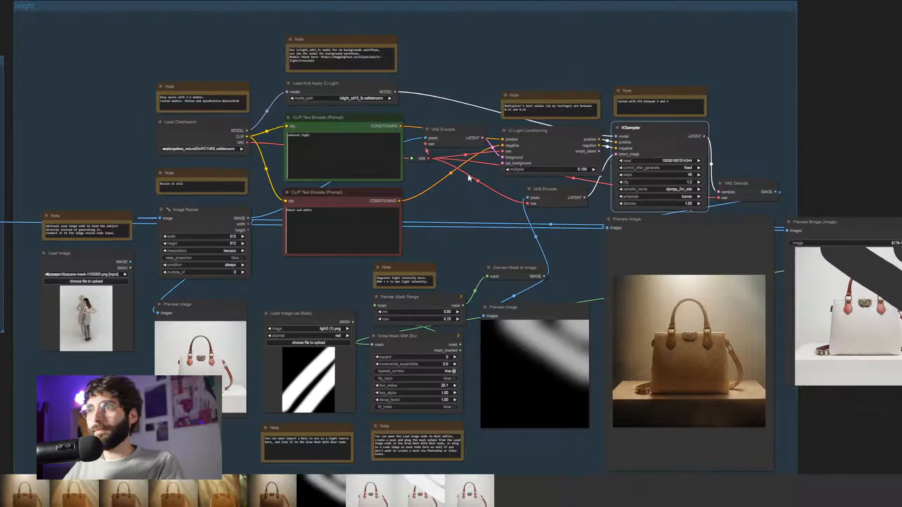
# - Review the model options of the Load And Apply IC-Light node against its note, keeping iclight_sd15_fc.safetensors selected
pyautogui.scroll(2, 419, 86)
pyautogui.moveTo(428, 79); pyautogui.dragTo(596, 84)
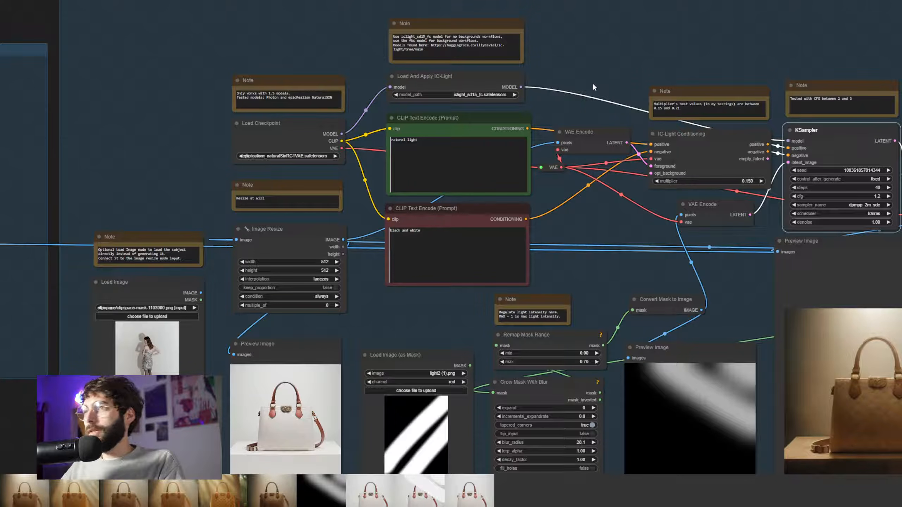
pyautogui.moveTo(589, 86); pyautogui.dragTo(594, 81)
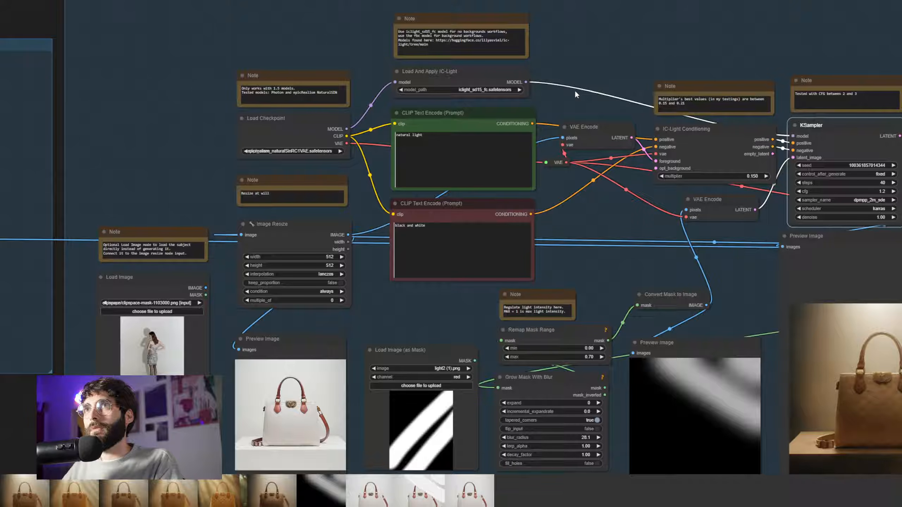
pyautogui.moveTo(574, 89); pyautogui.dragTo(444, 79)
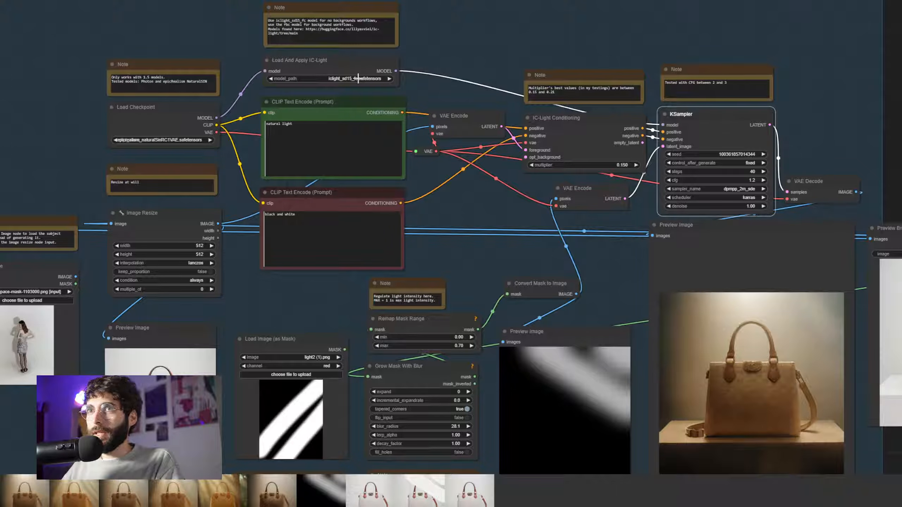
pyautogui.moveTo(418, 89); pyautogui.dragTo(499, 90)
pyautogui.click(483, 81)
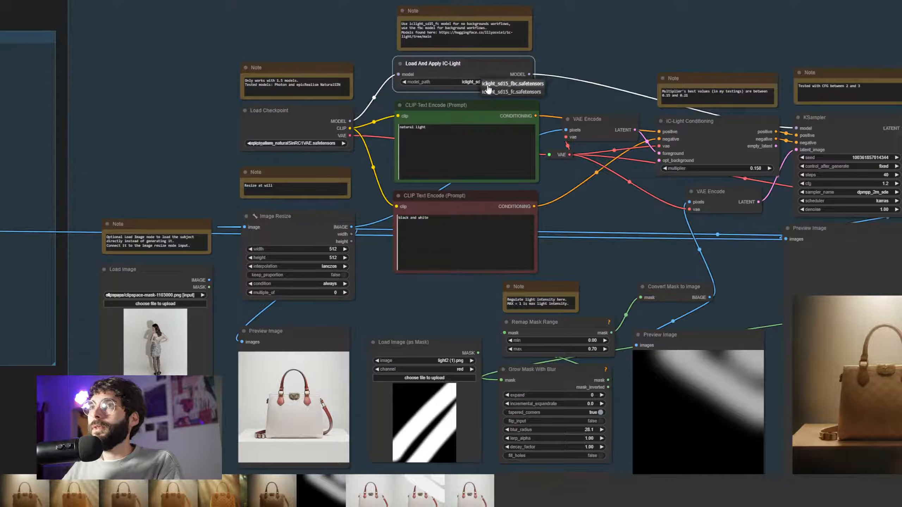
pyautogui.click(508, 92)
pyautogui.scroll(-1, 584, 107)
pyautogui.scroll(-1, 583, 106)
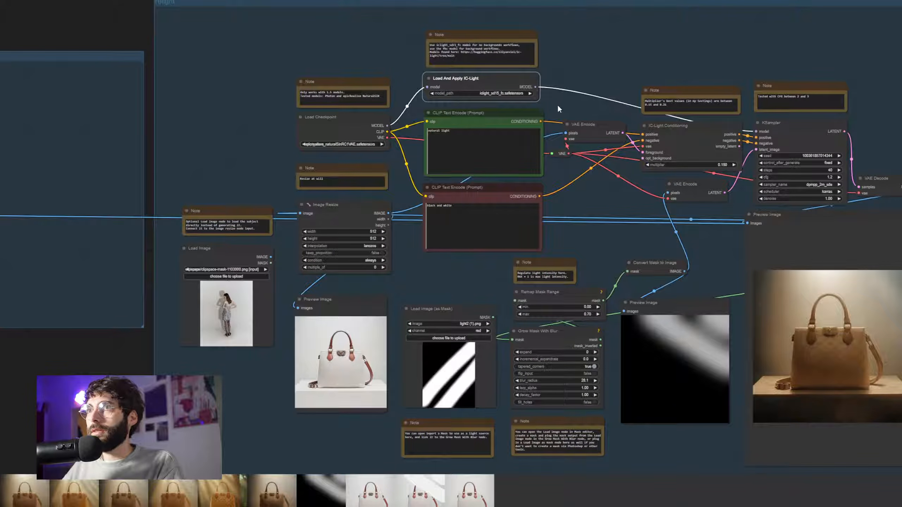
# - Try to run the relighting workflow with the IC-Light model set to iclight_sd15_fbc.safetensors
pyautogui.scroll(2, 550, 104)
pyautogui.click(526, 89)
pyautogui.scroll(-2, 579, 103)
pyautogui.hotkey('ctrl', 'Return')
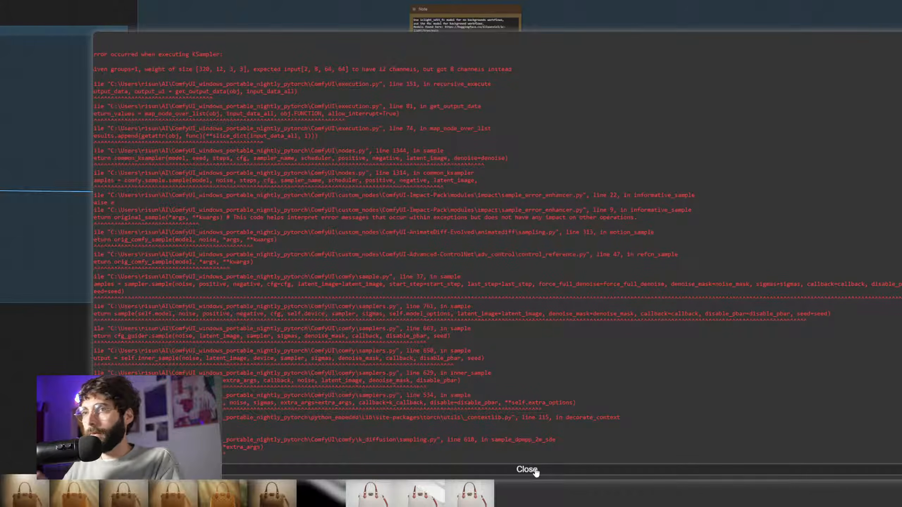
pyautogui.click(536, 471)
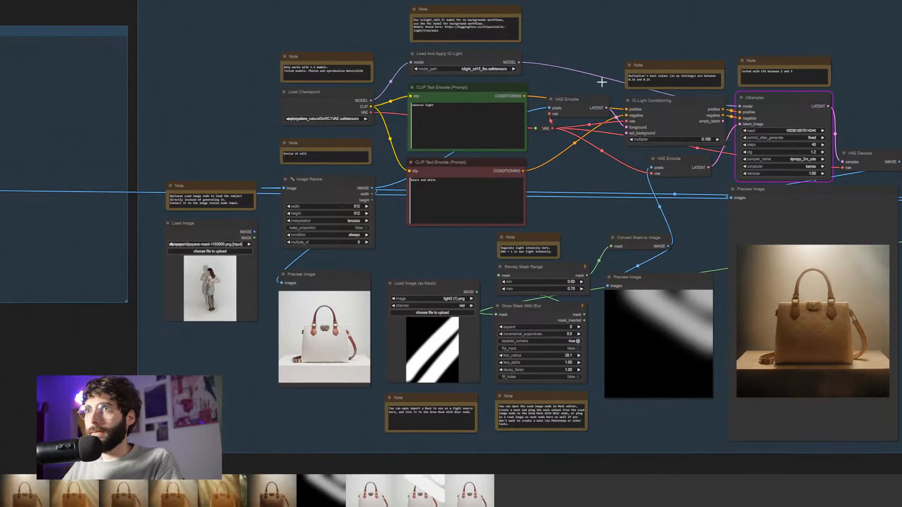
# - Switch the Load And Apply IC-Light node's model back to iclight_sd15_fc.safetensors
pyautogui.scroll(6, 597, 103)
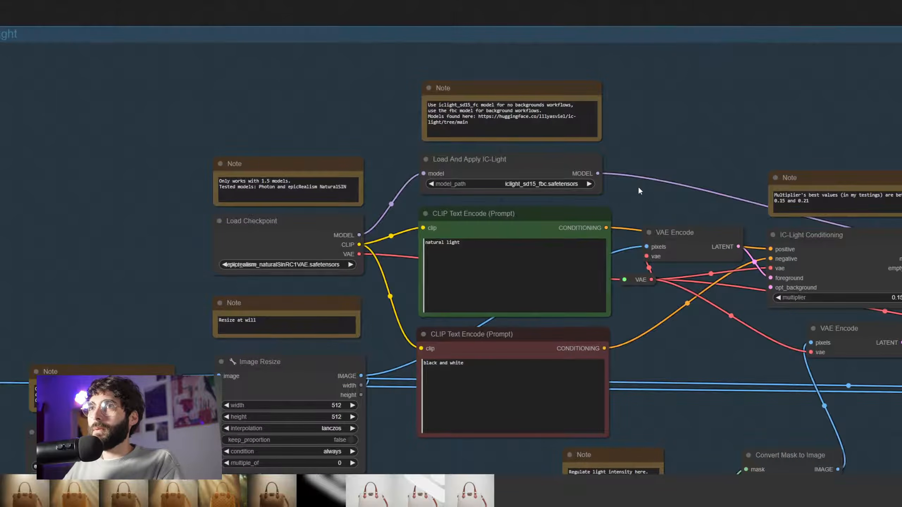
pyautogui.scroll(2, 639, 188)
pyautogui.click(560, 180)
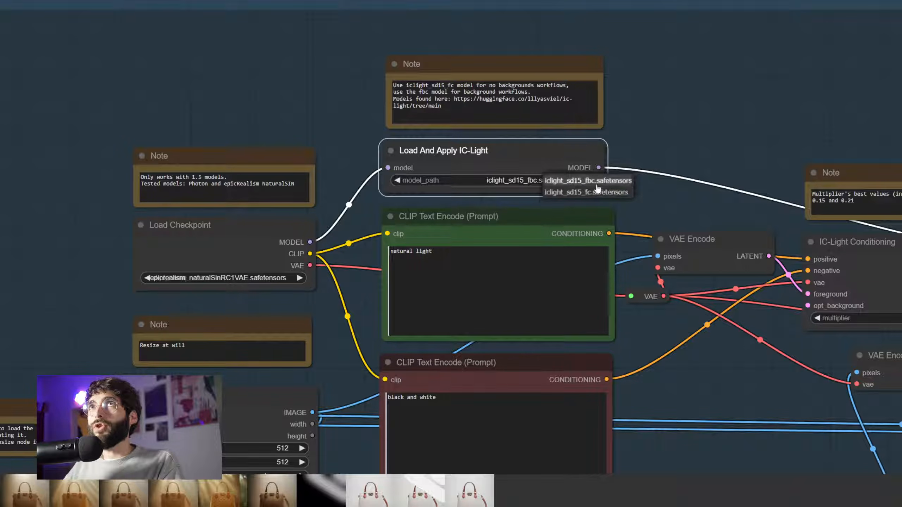
pyautogui.click(613, 195)
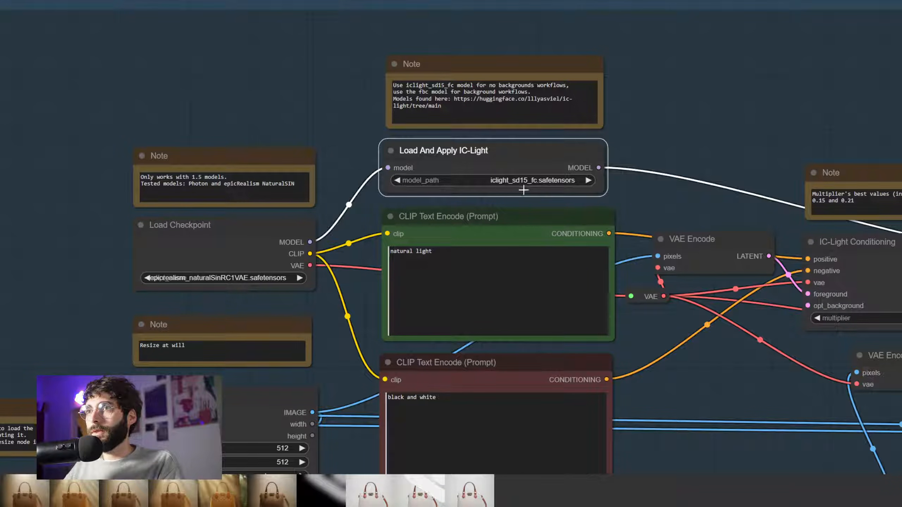
# - Recheck the IC-Light model choices in the no-background relighting group, leaving iclight_sd15_fc.safetensors selected
pyautogui.click(556, 182)
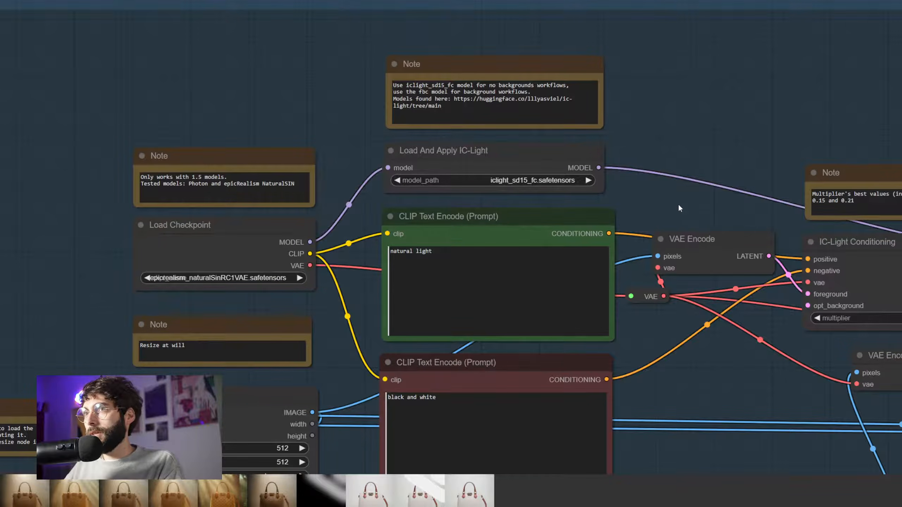
pyautogui.scroll(-5, 678, 199)
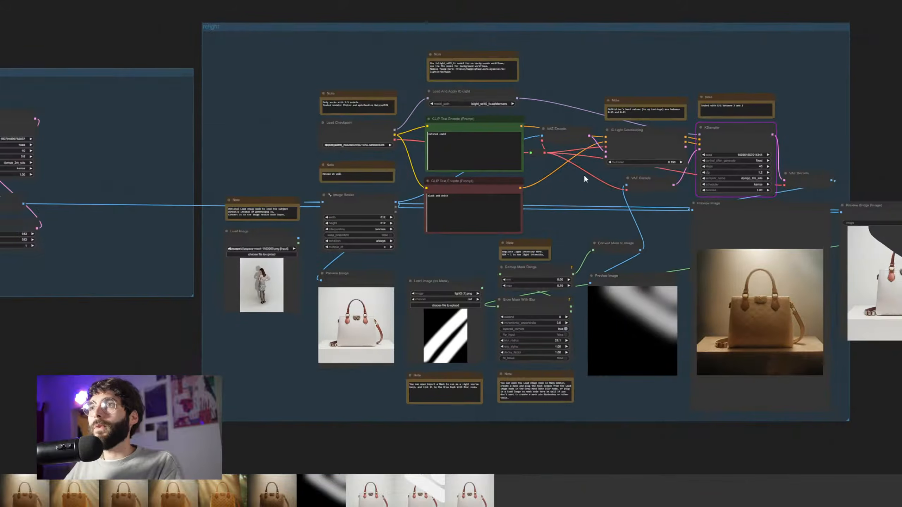
pyautogui.moveTo(582, 201); pyautogui.dragTo(505, 197)
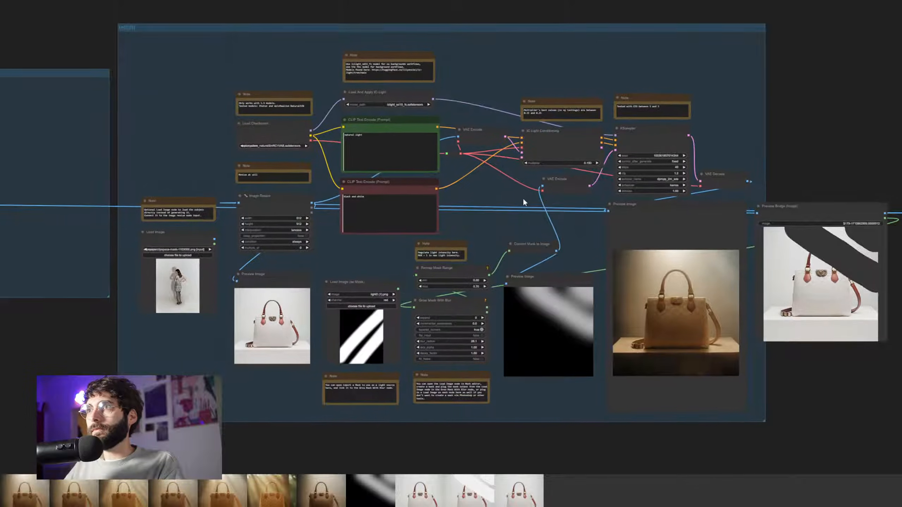
pyautogui.scroll(3, 519, 196)
pyautogui.scroll(2, 431, 135)
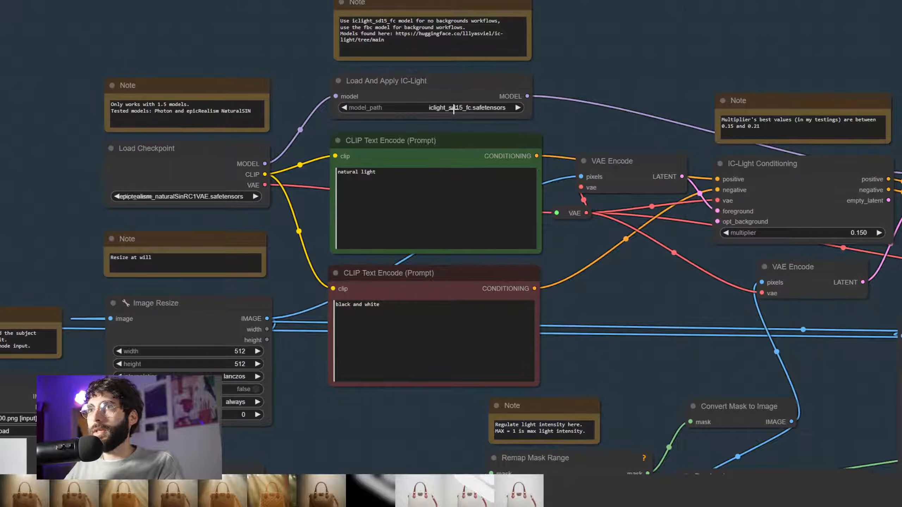
pyautogui.click(442, 107)
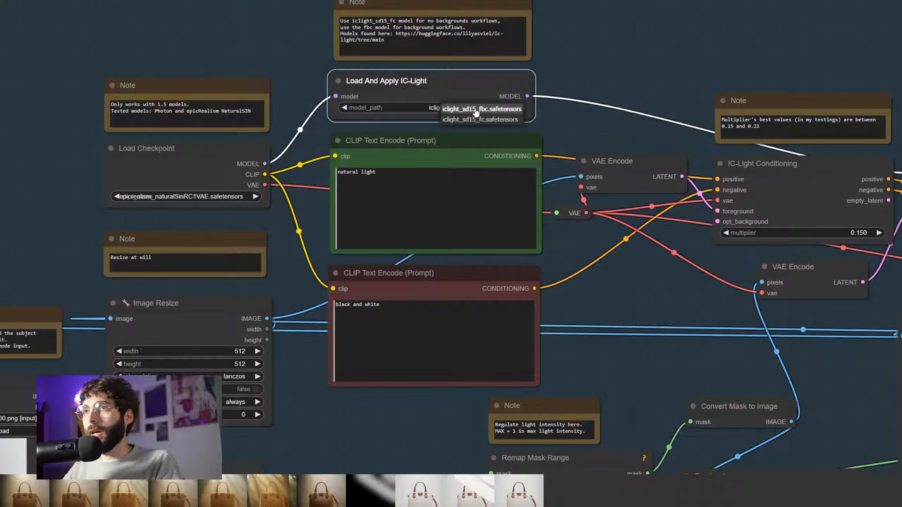
pyautogui.scroll(-5, 632, 139)
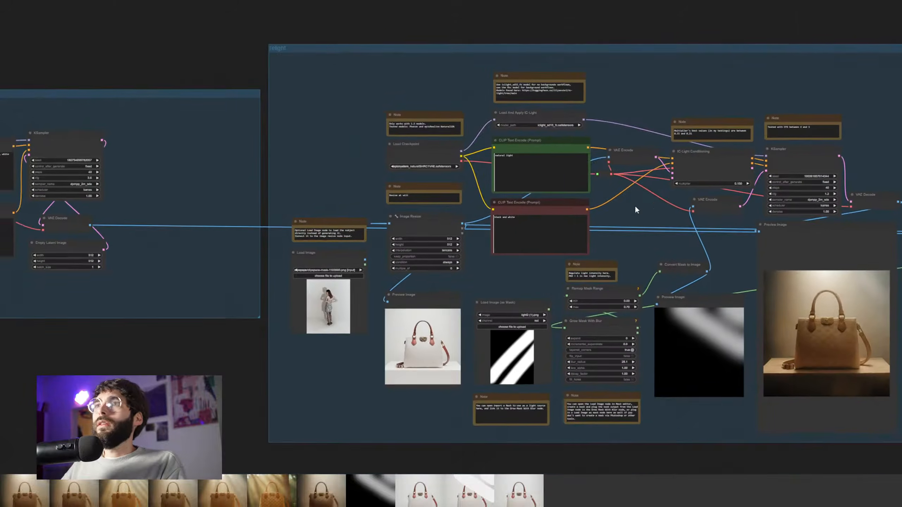
# - Move the Preview Bridge (Image) node from beside the relight group into the product-shot generation group
pyautogui.moveTo(635, 207); pyautogui.dragTo(601, 200)
pyautogui.scroll(-1, 528, 181)
pyautogui.moveTo(884, 208); pyautogui.dragTo(163, 128)
pyautogui.moveTo(291, 129); pyautogui.dragTo(316, 126)
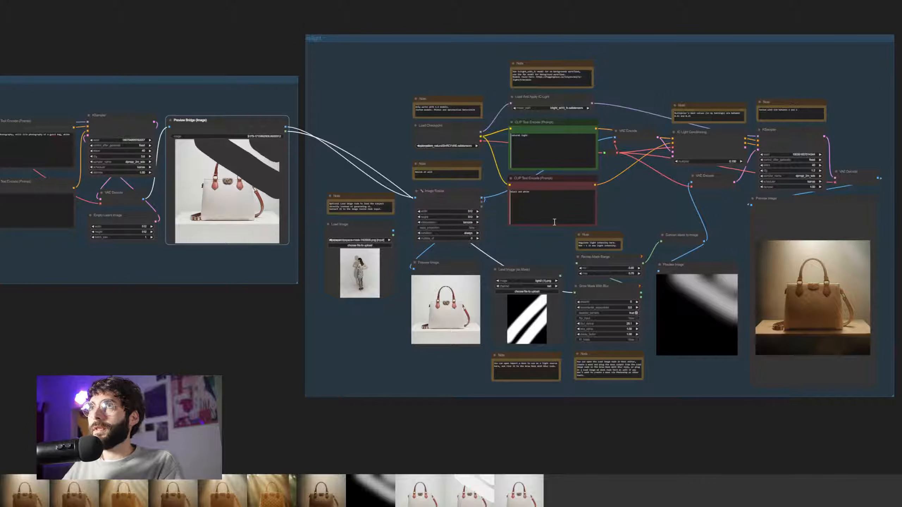
# - Open ComfyUI in another browser tab and load the background relighting workflow containing the Image Generator from Blender group
pyautogui.click(887, 0)
pyautogui.click(873, 0)
pyautogui.rightClick(873, 0)
pyautogui.click(896, 25)
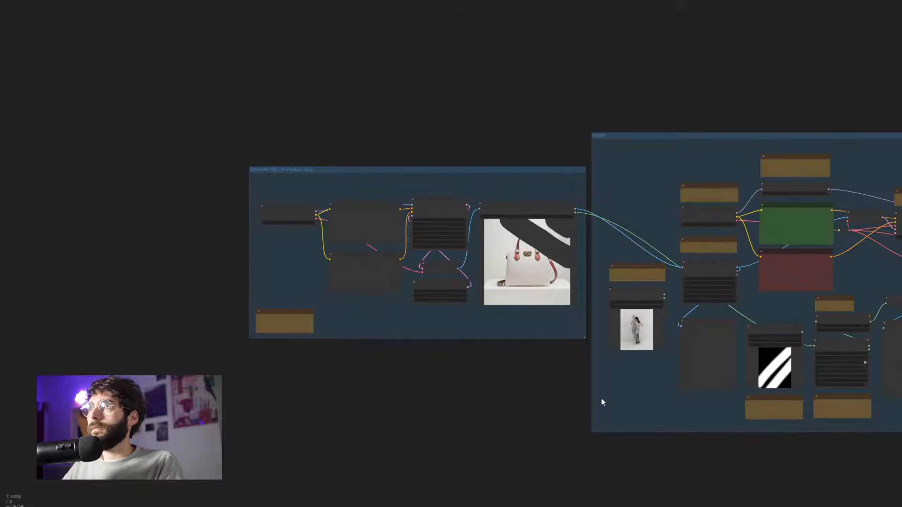
pyautogui.moveTo(565, 418); pyautogui.dragTo(393, 407)
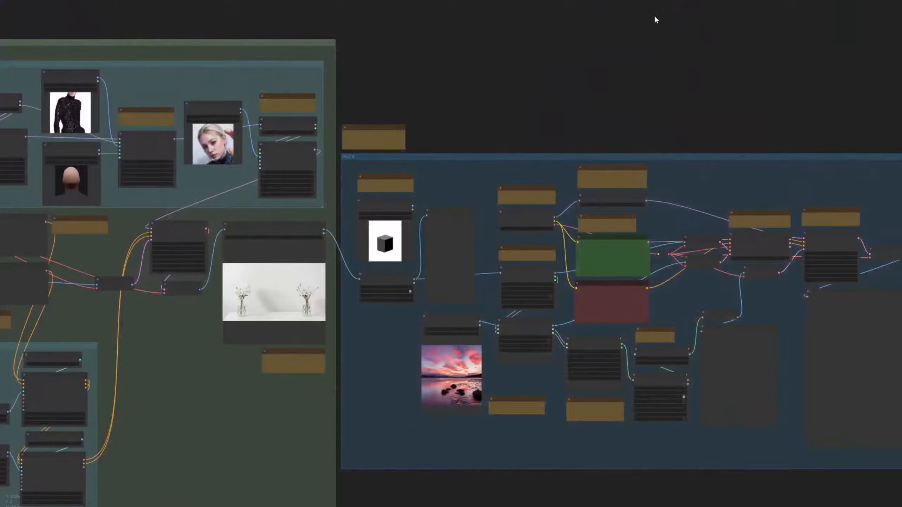
# - Set all nodes of the Image Generator from Blender group to Never so only the relight group runs
pyautogui.moveTo(591, 99)
pyautogui.mouseDown()
pyautogui.moveTo(713, 73)
pyautogui.moveTo(685, 49)
pyautogui.moveTo(673, 64)
pyautogui.moveTo(635, 68)
pyautogui.moveTo(644, 74)
pyautogui.moveTo(629, 78)
pyautogui.moveTo(635, 85)
pyautogui.moveTo(625, 81)
pyautogui.moveTo(631, 88)
pyautogui.moveTo(578, 101)
pyautogui.mouseUp()
pyautogui.scroll(-1, 674, 65)
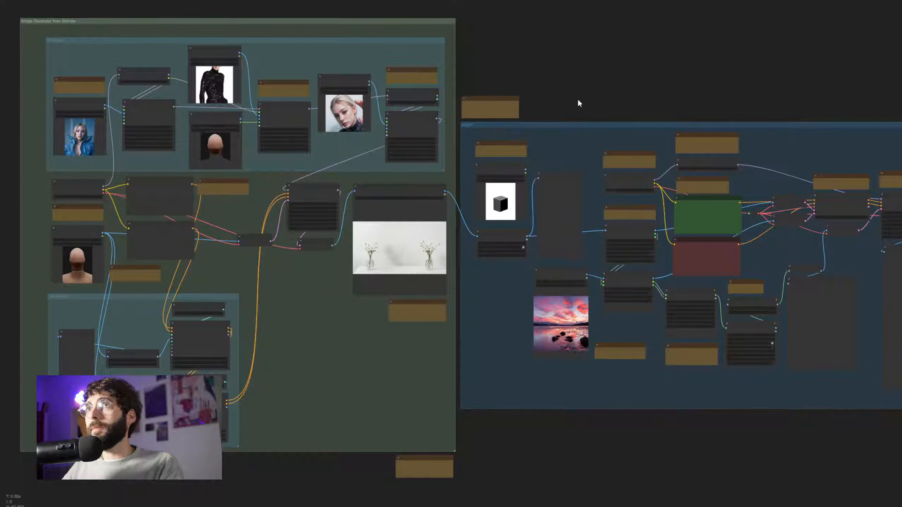
pyautogui.moveTo(579, 101); pyautogui.dragTo(529, 156)
pyautogui.scroll(-1, 534, 103)
pyautogui.moveTo(554, 127); pyautogui.dragTo(558, 111)
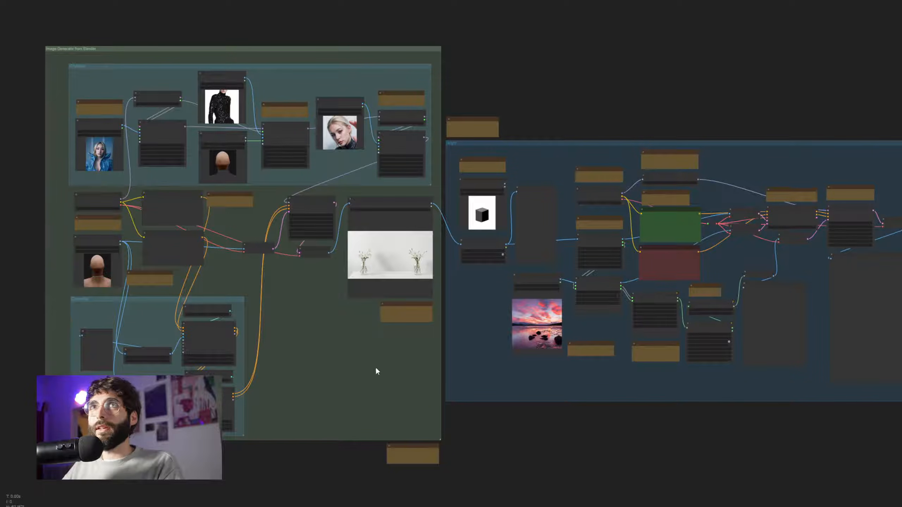
pyautogui.rightClick(336, 342)
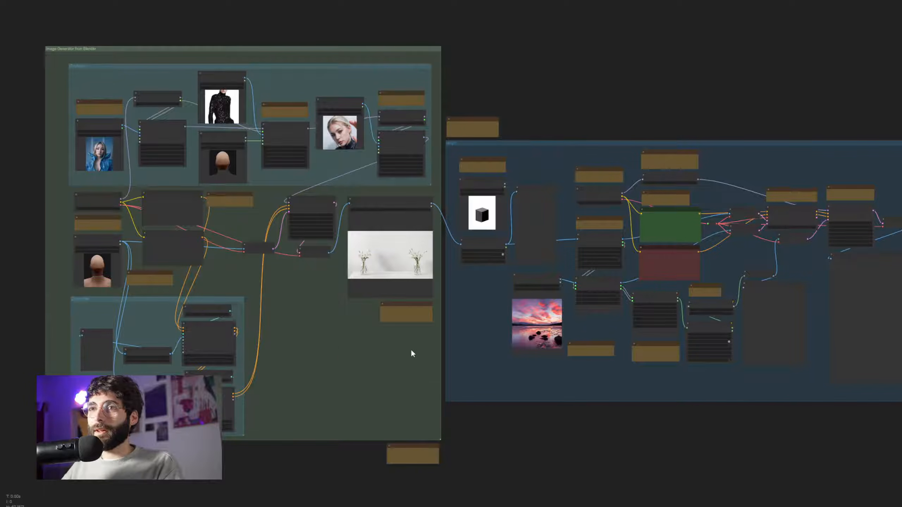
pyautogui.scroll(3, 341, 346)
pyautogui.moveTo(340, 346); pyautogui.dragTo(387, 338)
pyautogui.scroll(-2, 436, 344)
pyautogui.rightClick(387, 339)
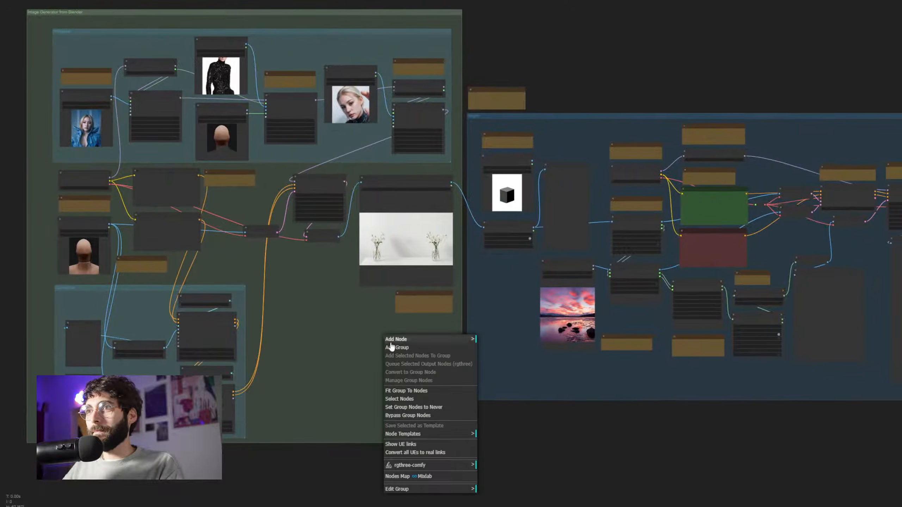
pyautogui.click(450, 412)
# - Connect the subject Load Image node's IMAGE output to the BRIAAI Matting node's video_frames input
pyautogui.scroll(5, 439, 358)
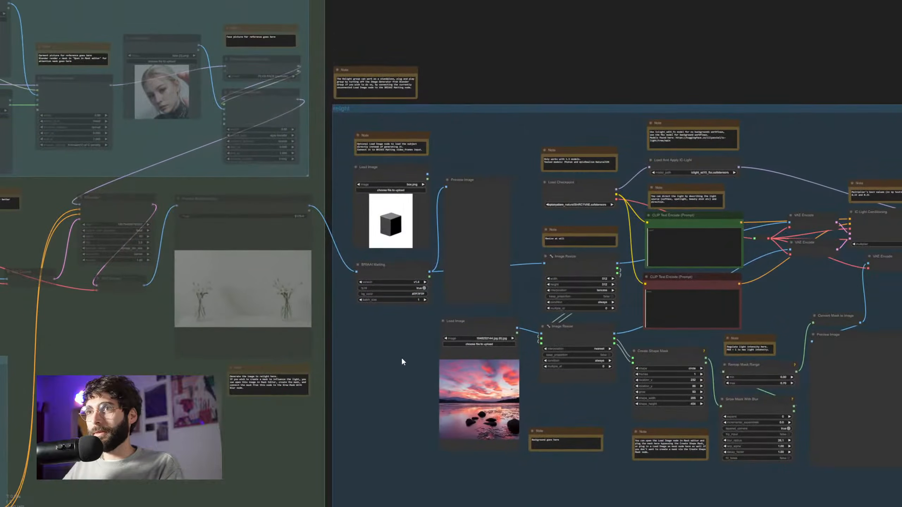
pyautogui.moveTo(487, 137); pyautogui.dragTo(228, 79)
pyautogui.scroll(3, 371, 103)
pyautogui.scroll(-1, 234, 74)
pyautogui.moveTo(145, 90); pyautogui.dragTo(60, 209)
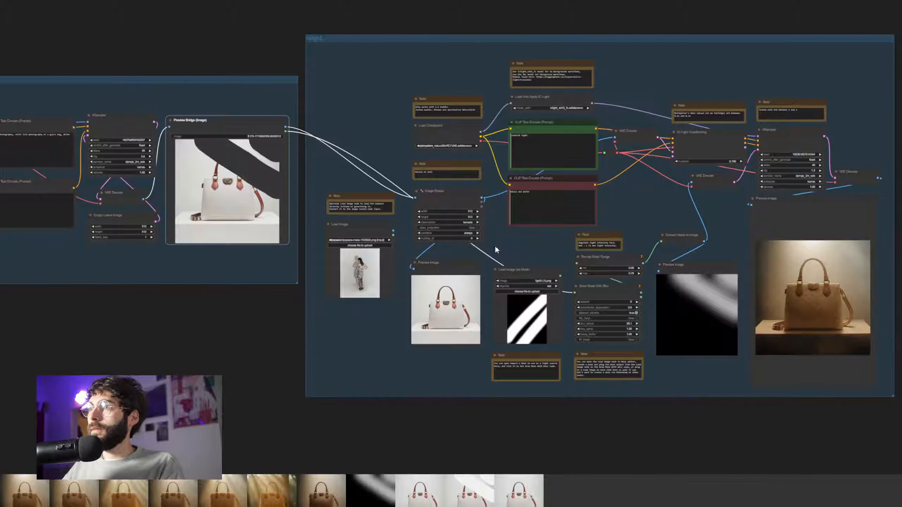
# - In the first workflow, clear the painted mask from the Preview Bridge bag image in the mask editor and save it
pyautogui.rightClick(224, 174)
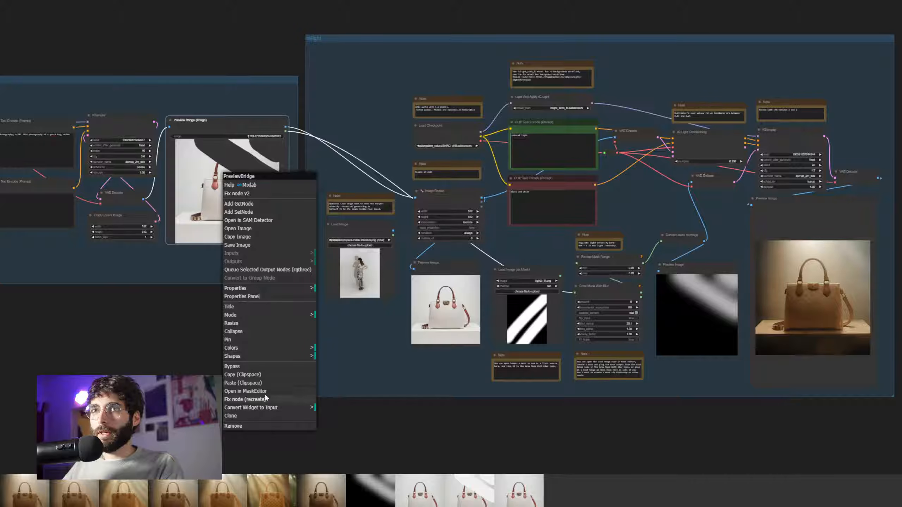
pyautogui.click(263, 398)
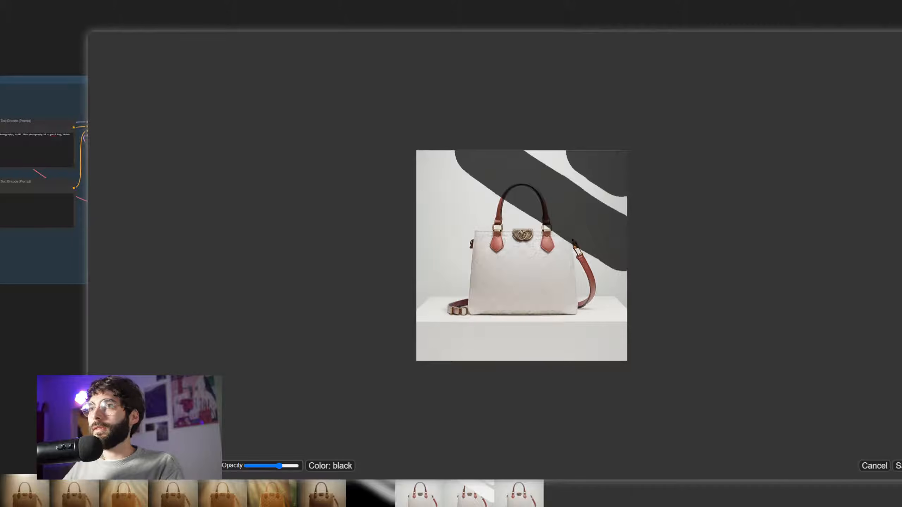
pyautogui.click(108, 466)
pyautogui.click(897, 465)
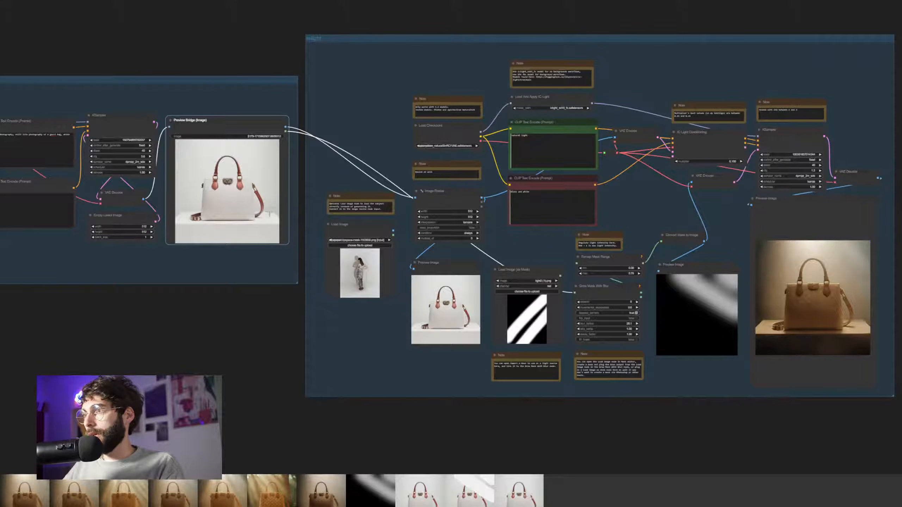
# - Save the unmasked bag image to the Downloads folder as clipspace-mask-7781106.png
pyautogui.rightClick(254, 183)
pyautogui.click(288, 253)
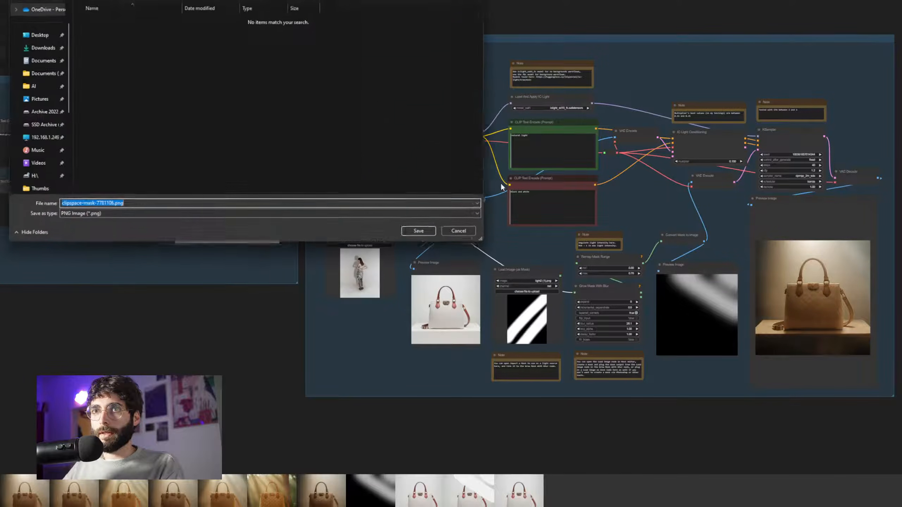
pyautogui.click(38, 47)
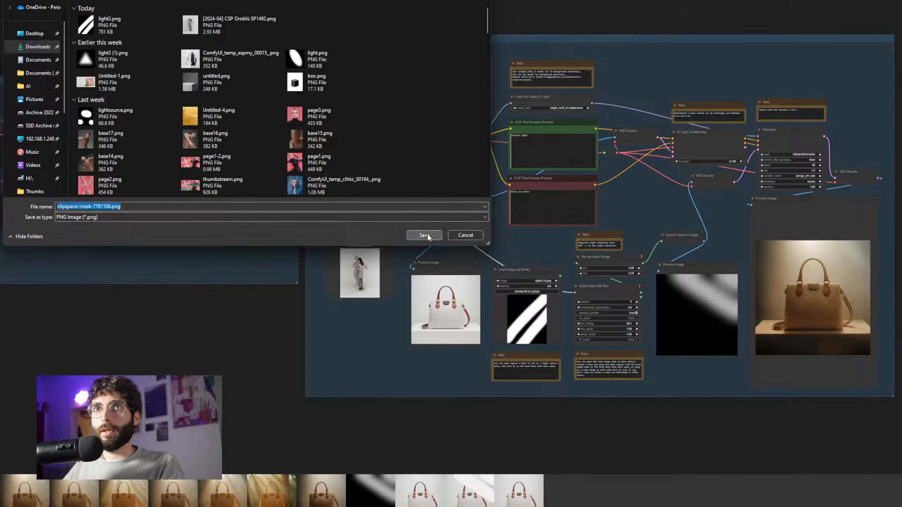
pyautogui.click(424, 236)
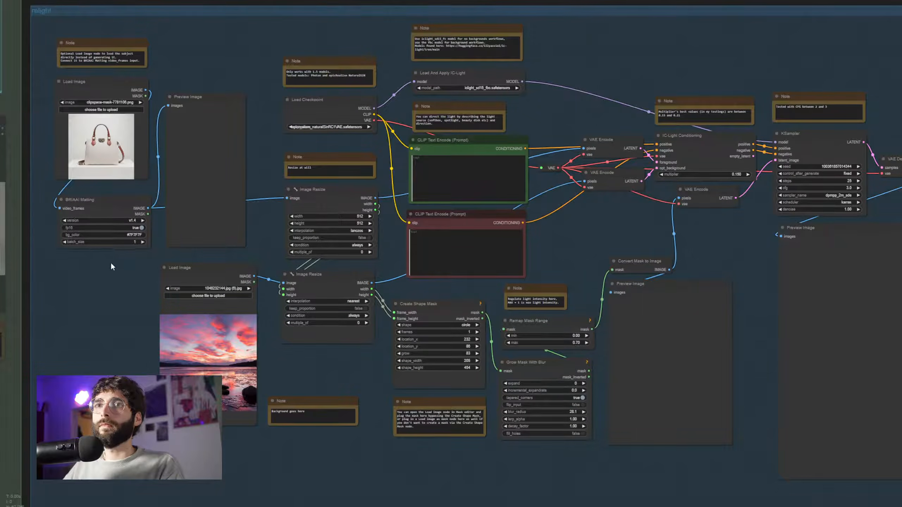
# - Run the background relighting workflow on clipspace-mask-7781106.png with the sunset lake background
pyautogui.scroll(2, 100, 264)
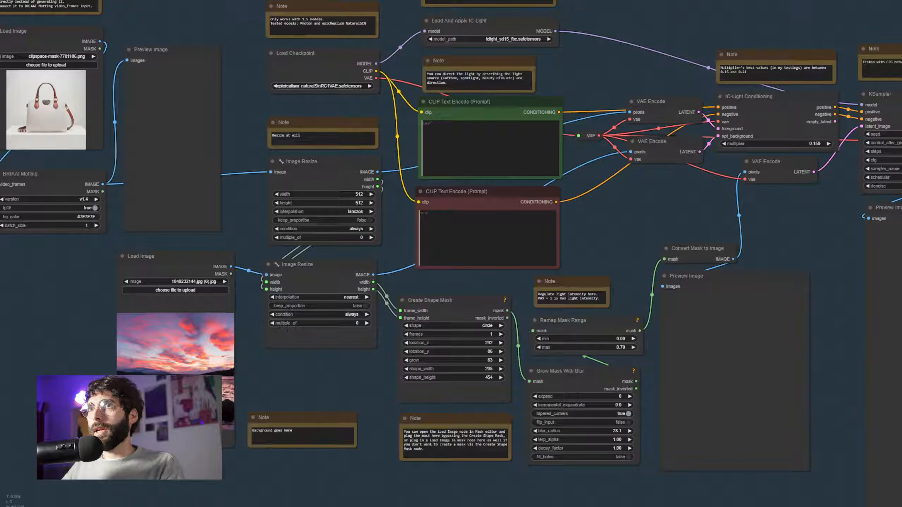
pyautogui.moveTo(643, 77); pyautogui.dragTo(582, 70)
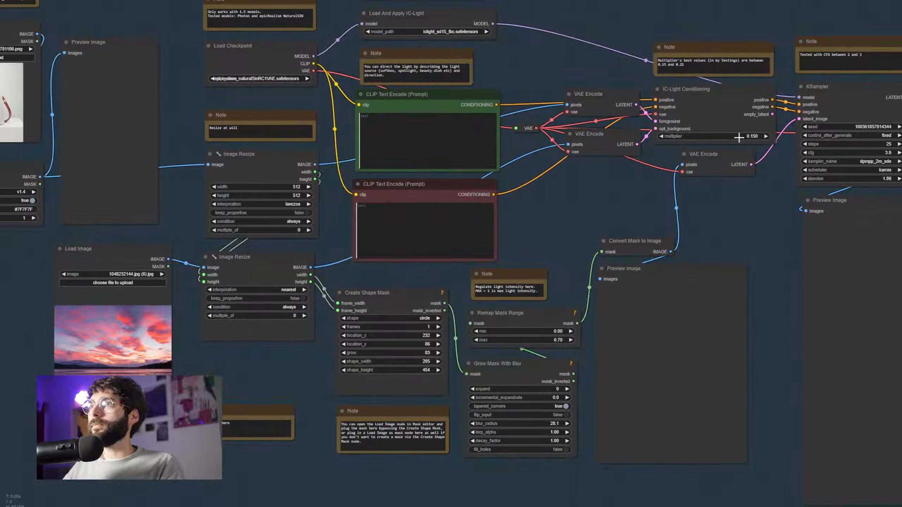
pyautogui.scroll(-2, 764, 174)
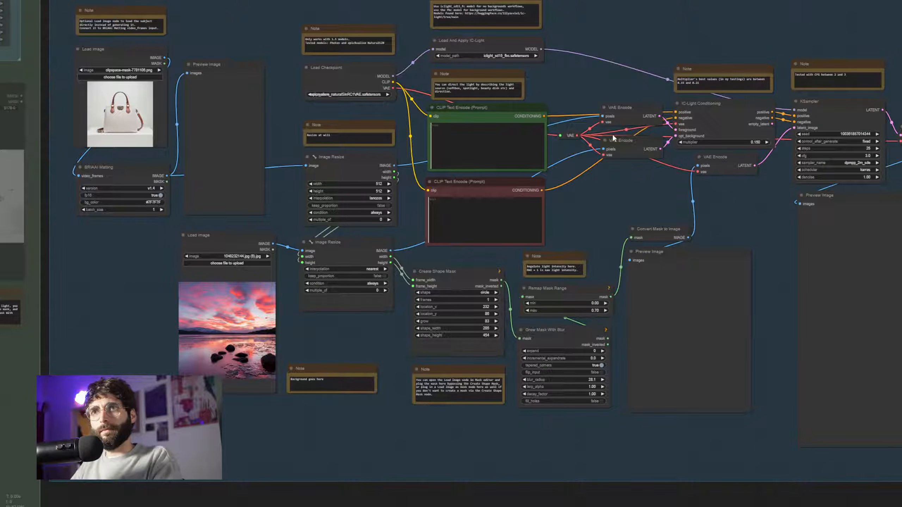
pyautogui.scroll(2, 301, 361)
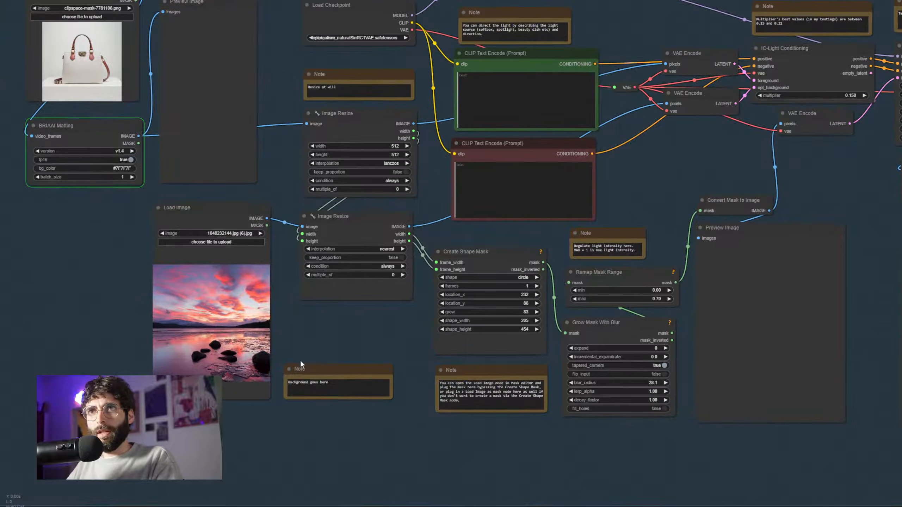
# - Move the background Load Image node away from its Image Resize node and back again while checking the mask and relit previews
pyautogui.moveTo(229, 225); pyautogui.dragTo(91, 234)
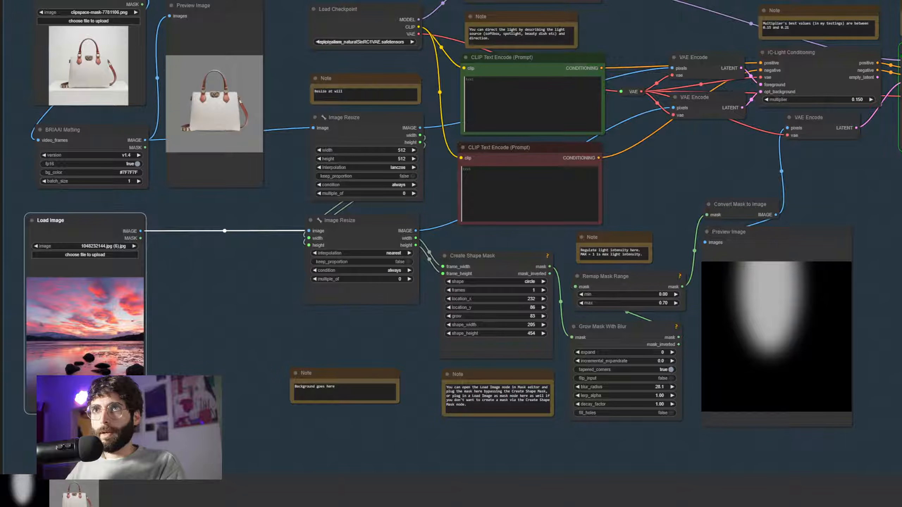
pyautogui.moveTo(673, 451); pyautogui.dragTo(407, 416)
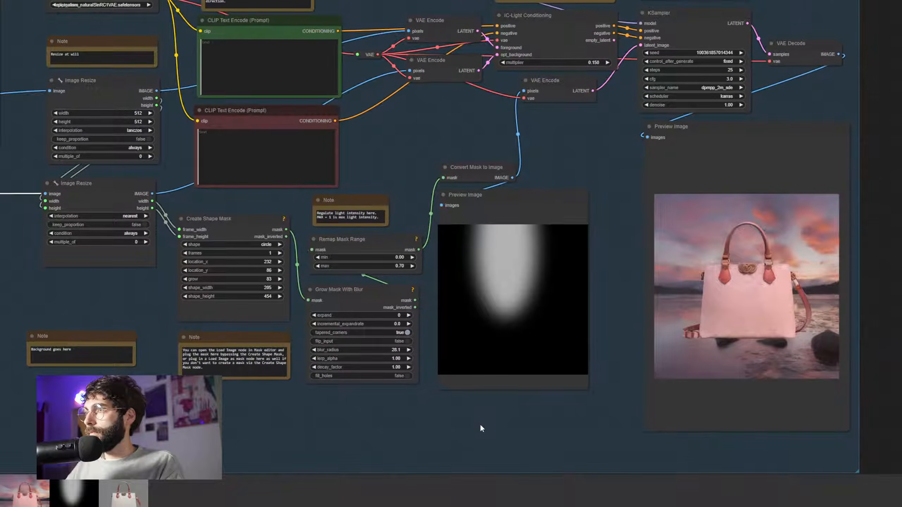
pyautogui.scroll(-1, 554, 421)
pyautogui.moveTo(582, 426); pyautogui.dragTo(723, 438)
pyautogui.scroll(-1, 677, 436)
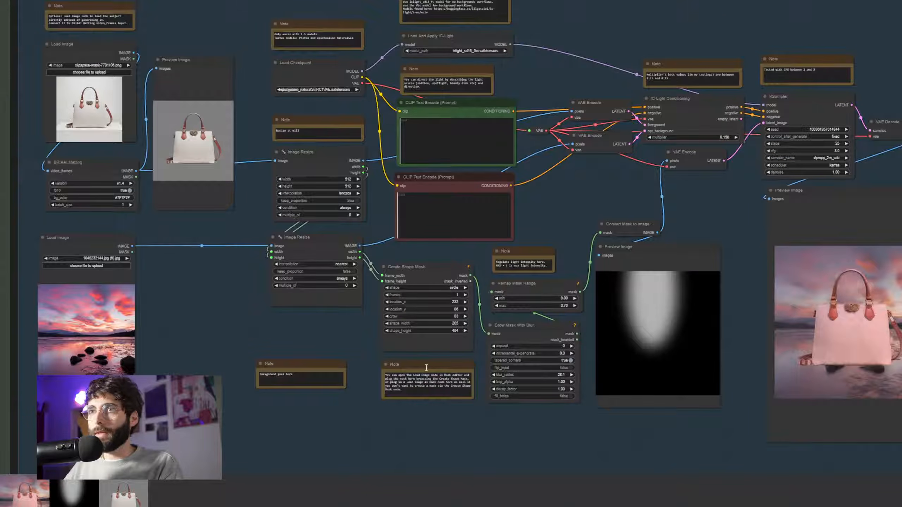
pyautogui.moveTo(116, 242); pyautogui.dragTo(222, 241)
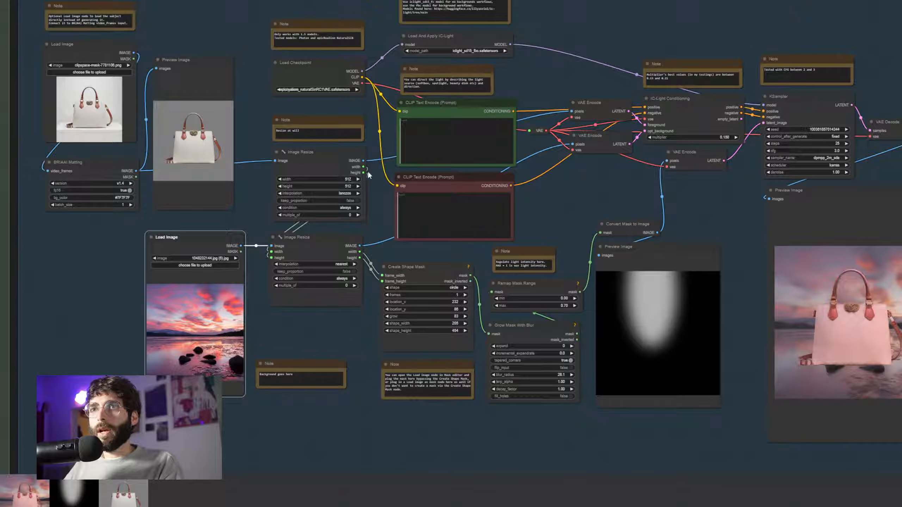
# - Examine the final preview of the bag relit against the sunset background
pyautogui.moveTo(705, 225); pyautogui.dragTo(588, 198)
pyautogui.scroll(3, 630, 228)
pyautogui.moveTo(630, 228); pyautogui.dragTo(477, 171)
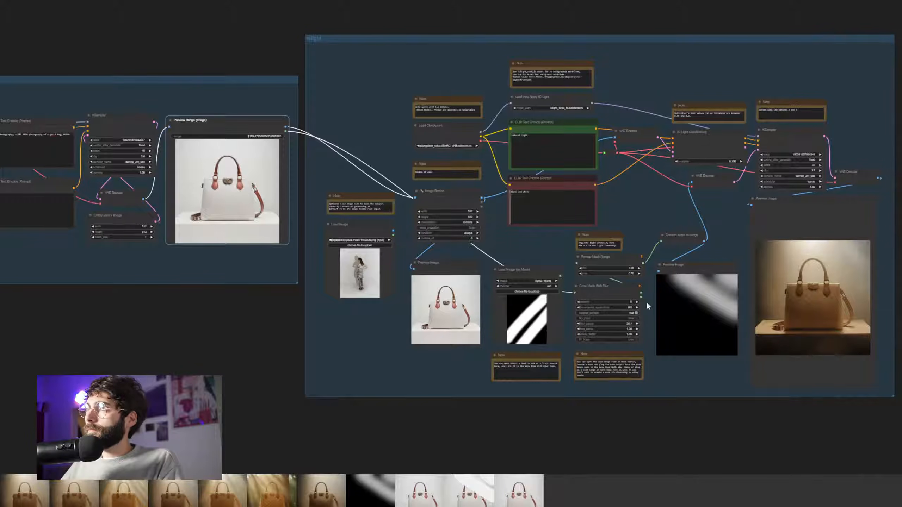
pyautogui.moveTo(439, 406); pyautogui.dragTo(371, 390)
pyautogui.scroll(2, 371, 390)
pyautogui.moveTo(368, 347); pyautogui.dragTo(397, 369)
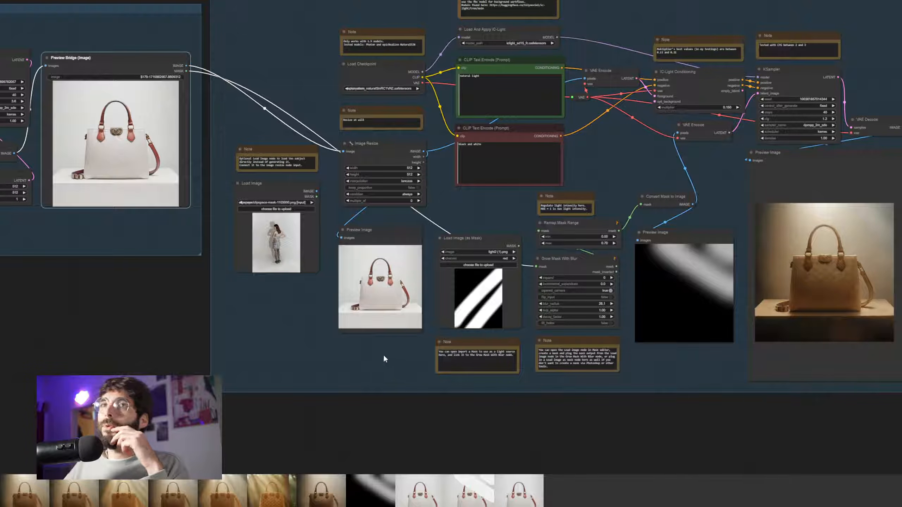
pyautogui.moveTo(327, 342); pyautogui.dragTo(351, 335)
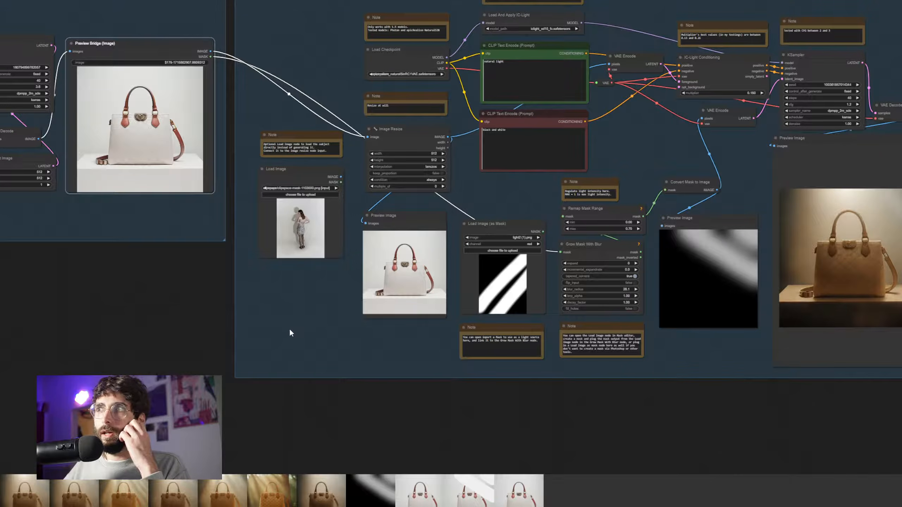
pyautogui.moveTo(298, 328)
pyautogui.mouseDown()
pyautogui.moveTo(322, 323)
pyautogui.moveTo(290, 330)
pyautogui.mouseUp()
pyautogui.moveTo(143, 341); pyautogui.dragTo(228, 367)
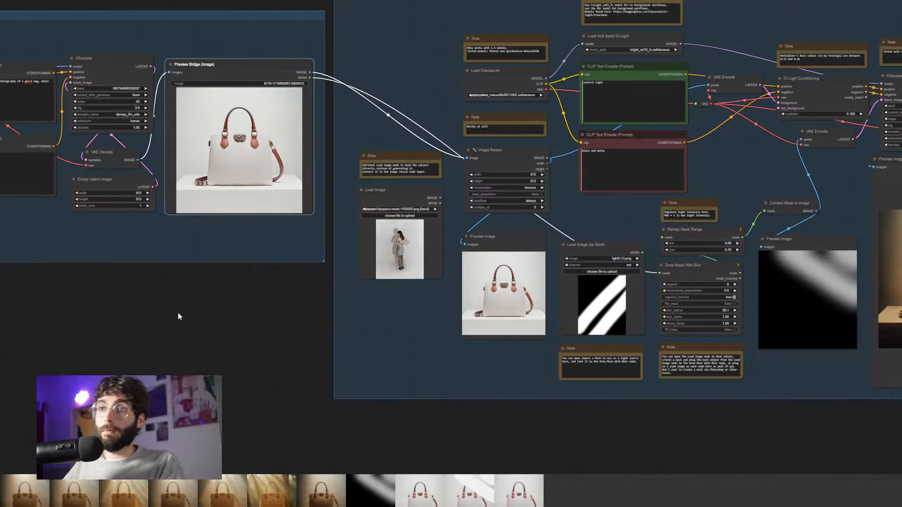
# - Add a GroundingDinoSAMSegment (segment anything) node in the empty space below the product-shot generation group
pyautogui.scroll(3, 158, 326)
pyautogui.moveTo(158, 324); pyautogui.dragTo(304, 276)
pyautogui.doubleClick(304, 277)
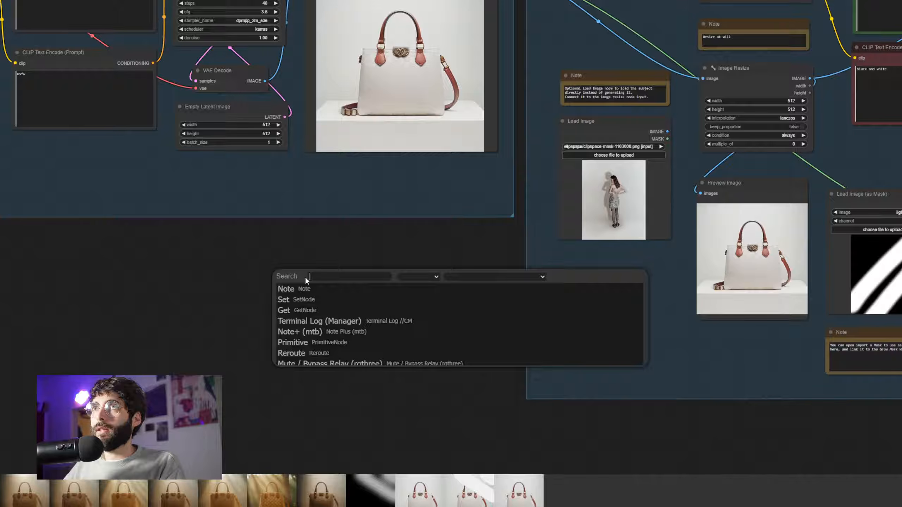
pyautogui.write('grounding')
pyautogui.press('Down')
pyautogui.press('Down')
pyautogui.click(365, 299)
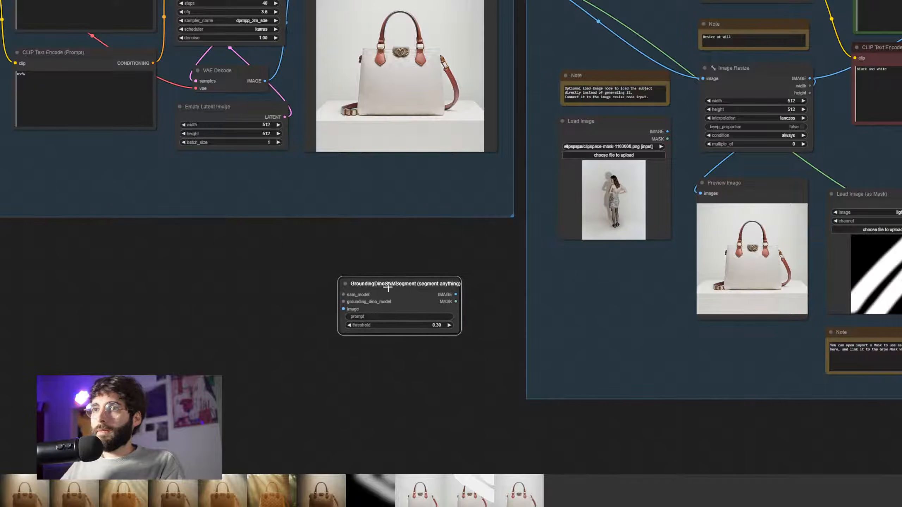
# - Add SAMLoader (Impact) and GroundingDinoModelLoader (segment anything) nodes feeding the segment node, with the SAM model set to sam_vit_b_01ec64.pth
pyautogui.moveTo(365, 295); pyautogui.dragTo(218, 266)
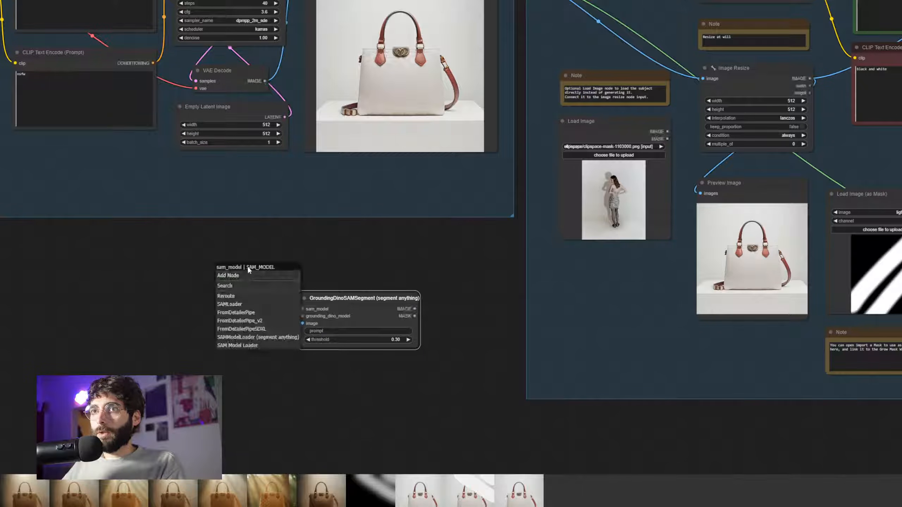
pyautogui.click(269, 304)
pyautogui.moveTo(289, 274); pyautogui.dragTo(225, 264)
pyautogui.moveTo(302, 316); pyautogui.dragTo(191, 309)
pyautogui.click(288, 349)
pyautogui.click(228, 279)
pyautogui.click(302, 265)
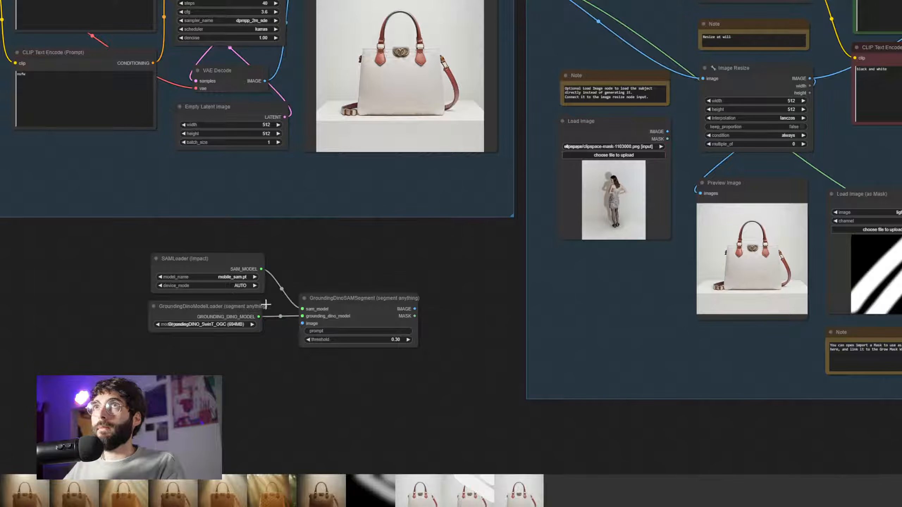
pyautogui.click(244, 279)
pyautogui.click(266, 291)
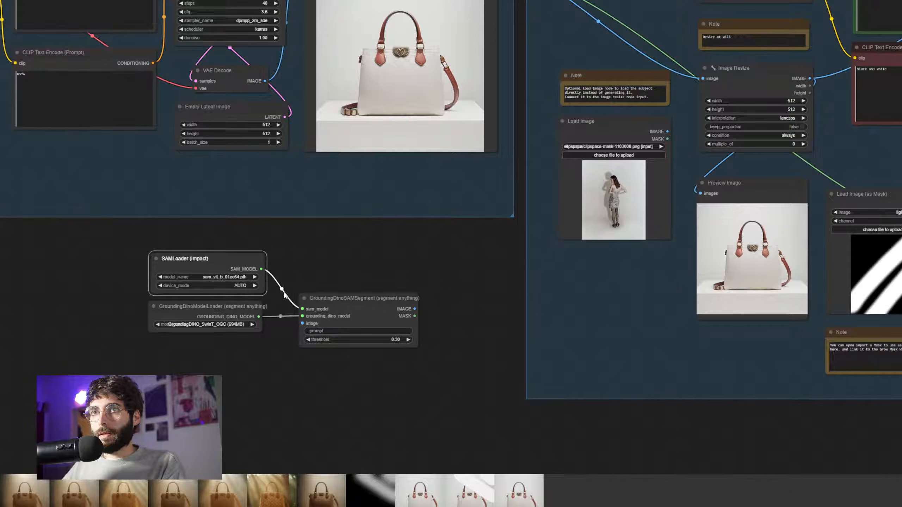
# - Connect the Preview Bridge's image output to the GroundingDinoSAMSegment image input and set the segmentation prompt to "bag"
pyautogui.moveTo(342, 284); pyautogui.dragTo(351, 264)
pyautogui.scroll(-3, 361, 242)
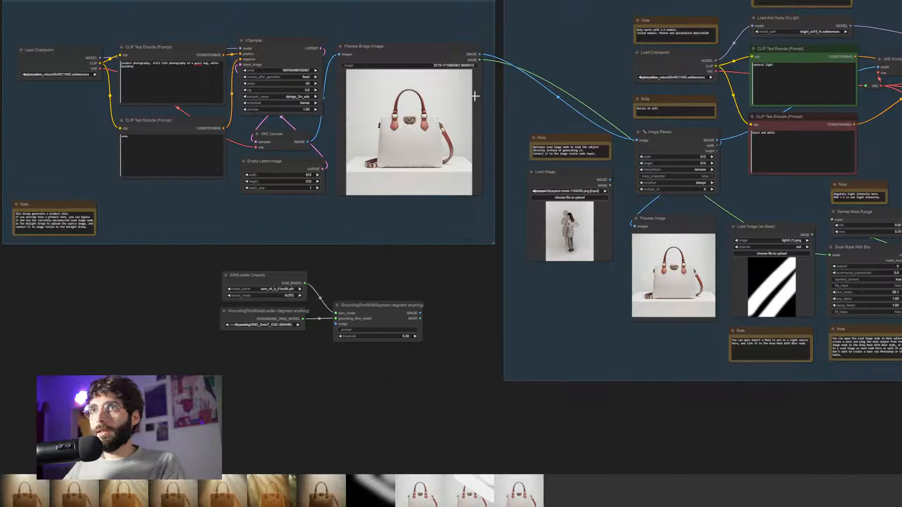
pyautogui.moveTo(480, 52); pyautogui.dragTo(335, 324)
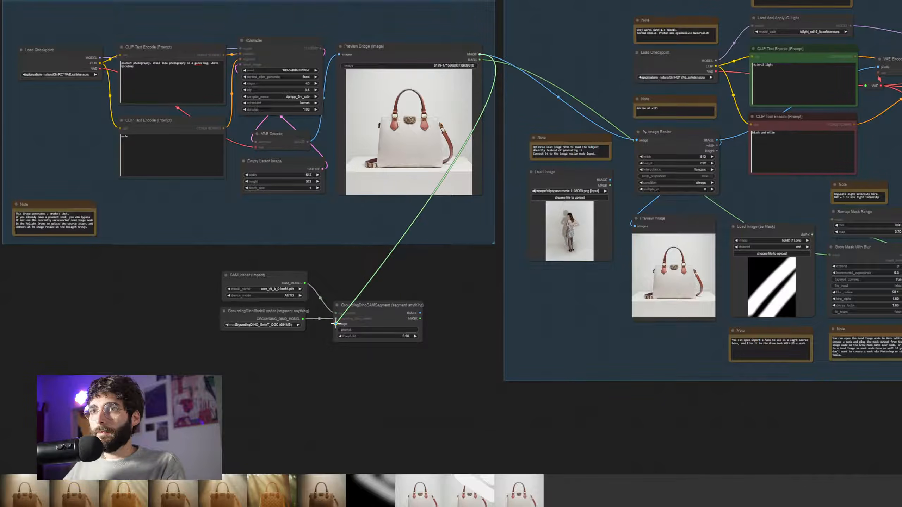
pyautogui.scroll(3, 387, 378)
pyautogui.click(405, 314)
pyautogui.write('ba')
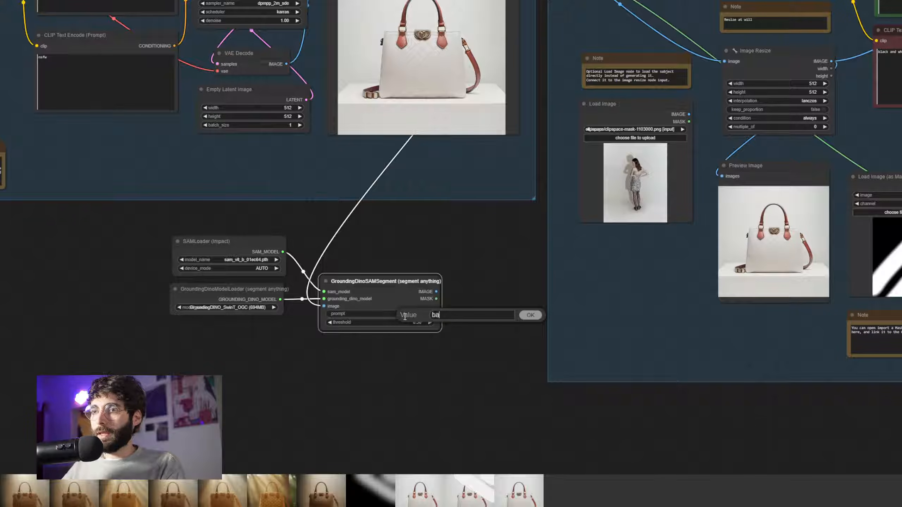
pyautogui.write('g')
pyautogui.press('Return')
# - Add a Preview Image node fed by the GroundingDinoSAMSegment image output and run the workflow
pyautogui.scroll(-3, 453, 322)
pyautogui.moveTo(435, 267); pyautogui.dragTo(400, 300)
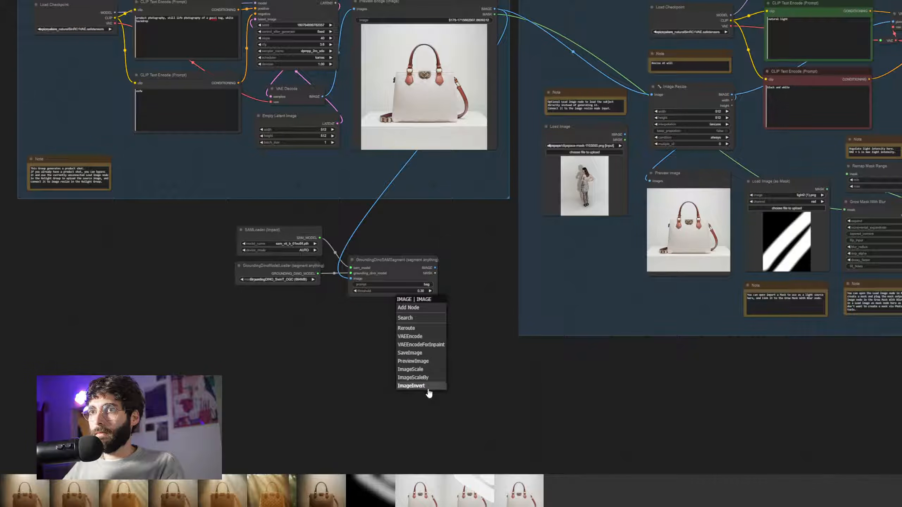
pyautogui.click(413, 361)
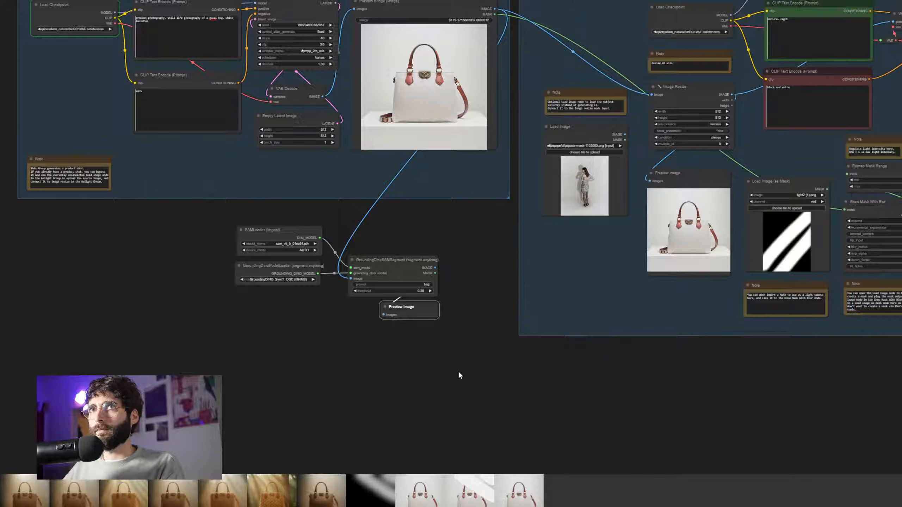
# - Examine the execution error report for the segmentation node and close it
pyautogui.moveTo(459, 311); pyautogui.dragTo(479, 311)
pyautogui.scroll(3, 486, 325)
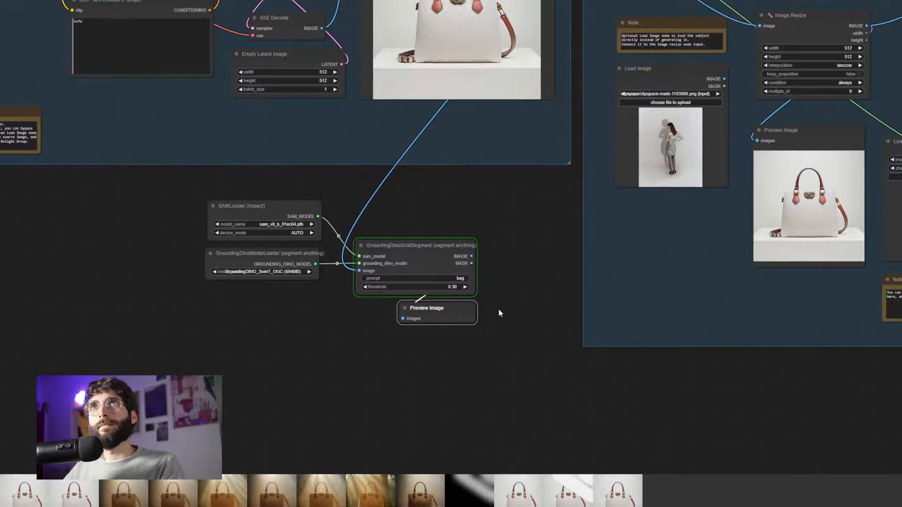
pyautogui.moveTo(510, 307); pyautogui.dragTo(517, 298)
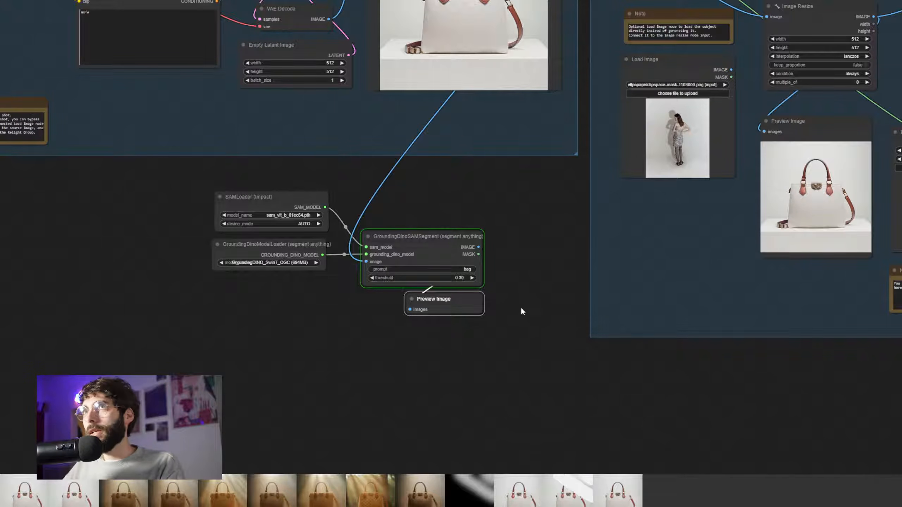
pyautogui.moveTo(470, 302); pyautogui.dragTo(467, 307)
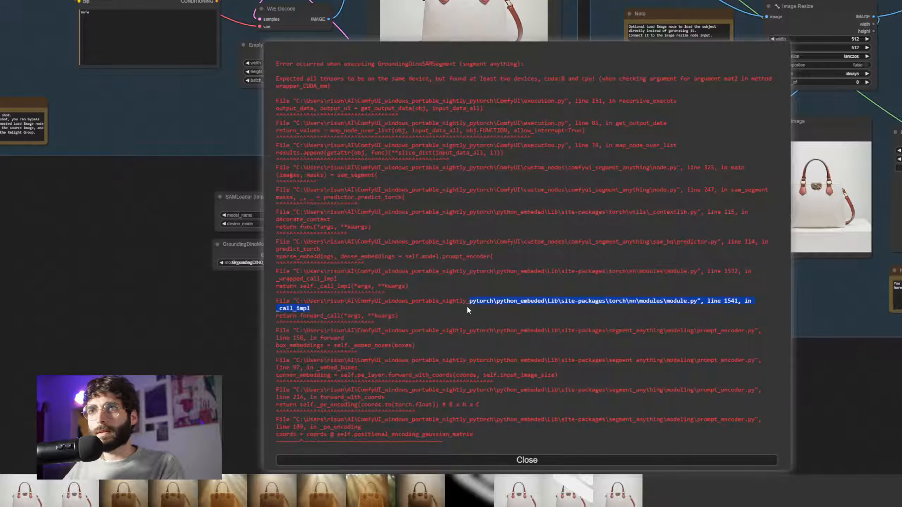
pyautogui.click(534, 460)
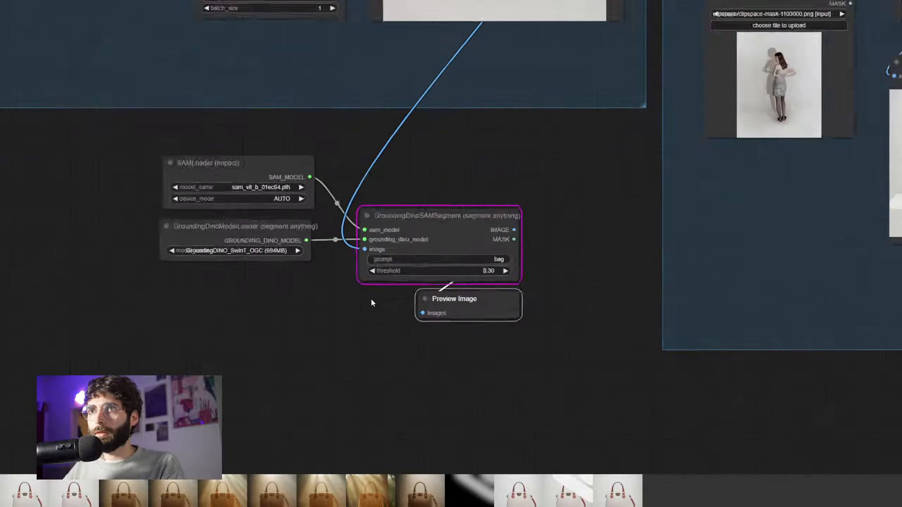
# - Set the SAMLoader's device_mode to Prefer GPU and rerun the workflow
pyautogui.scroll(3, 370, 298)
pyautogui.moveTo(402, 369); pyautogui.dragTo(404, 369)
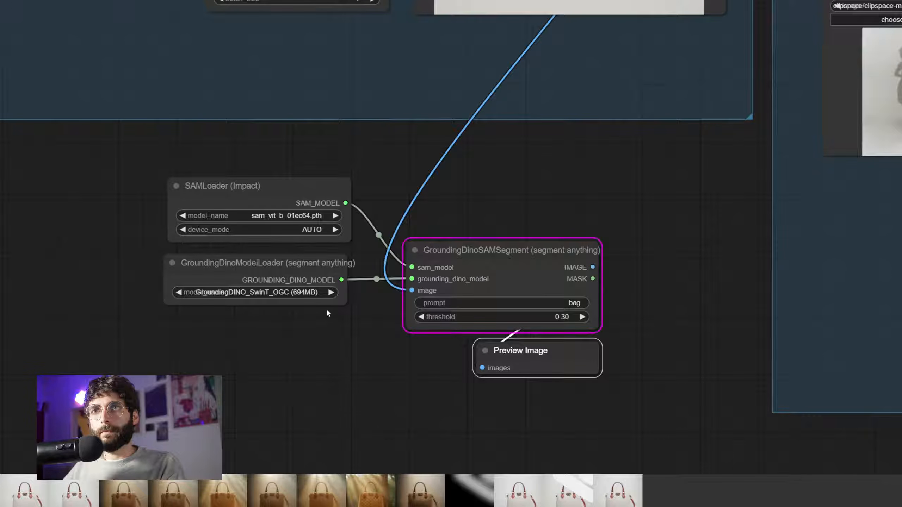
pyautogui.click(328, 230)
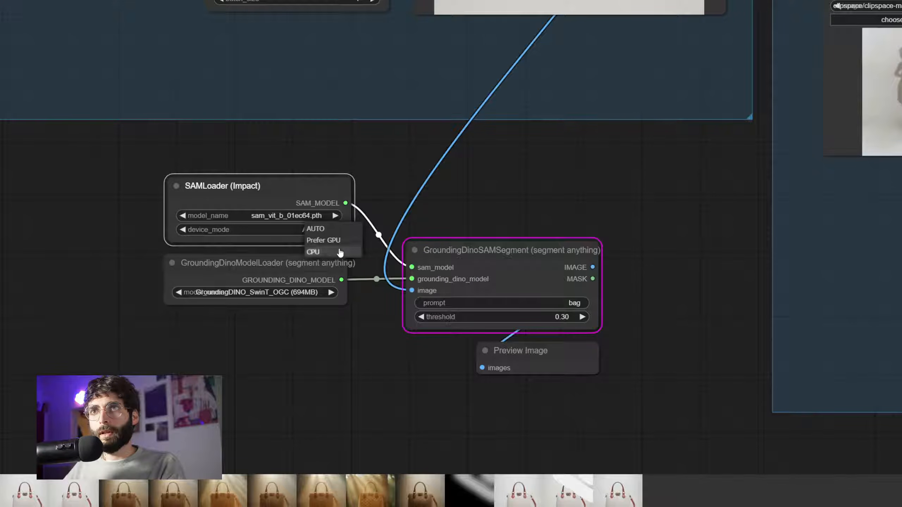
pyautogui.click(343, 244)
pyautogui.scroll(-1, 626, 275)
pyautogui.moveTo(629, 277); pyautogui.dragTo(606, 215)
pyautogui.hotkey('ctrl', 'Return')
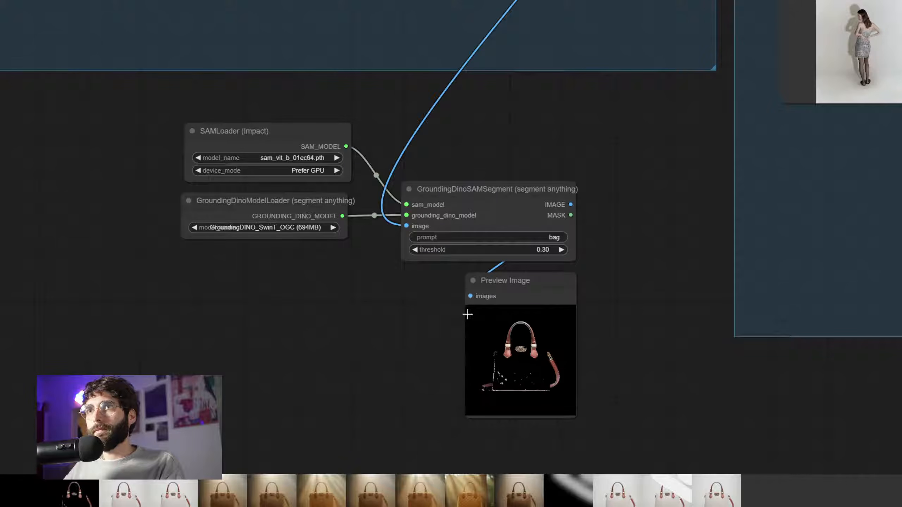
# - Switch the SAMLoader to the sam_vit_h_4b8939.pth model, rerun the workflow and inspect the segmented bag preview
pyautogui.moveTo(599, 337); pyautogui.dragTo(589, 314)
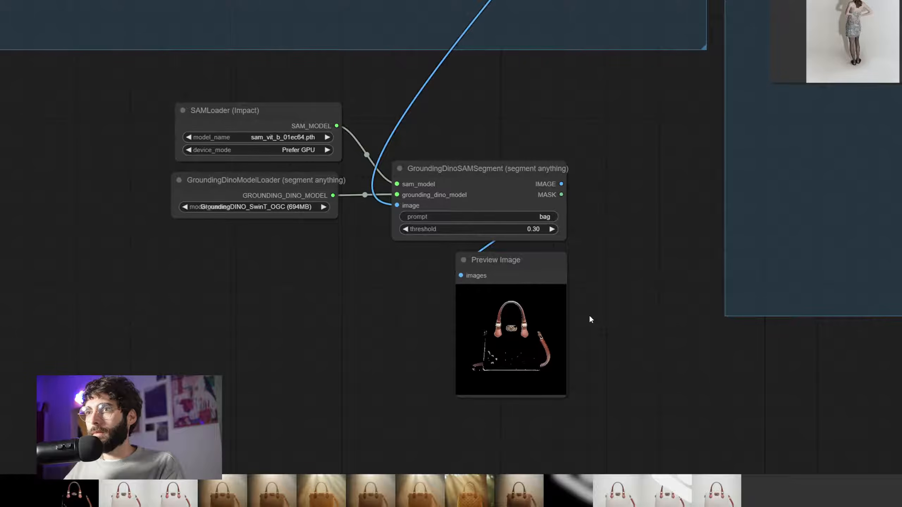
pyautogui.click(288, 137)
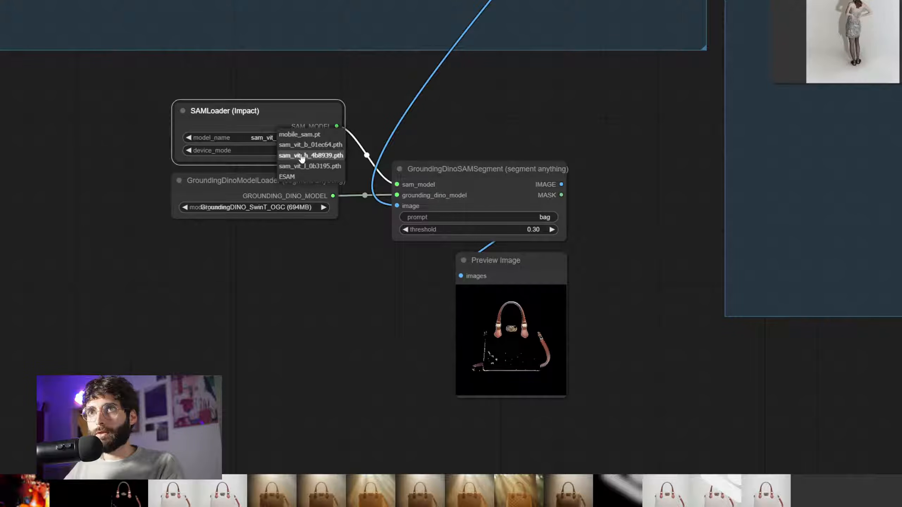
pyautogui.click(310, 156)
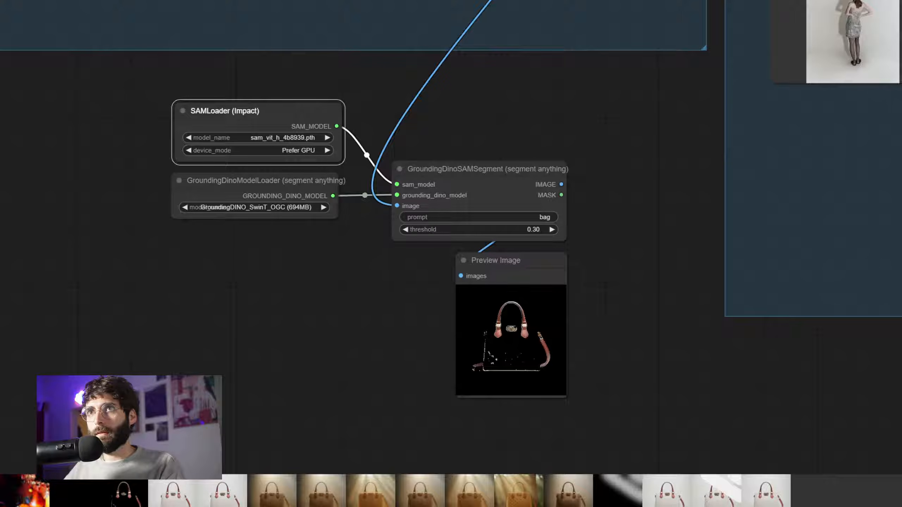
pyautogui.moveTo(612, 328); pyautogui.dragTo(613, 308)
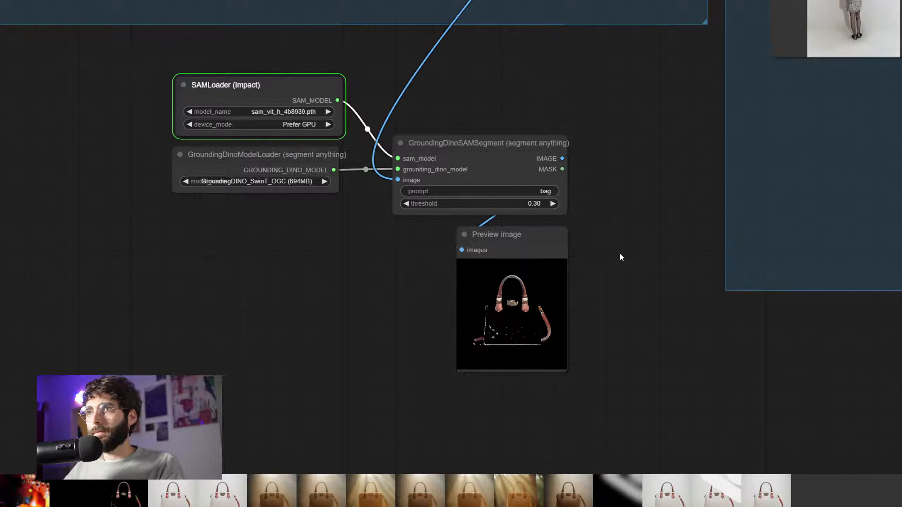
pyautogui.scroll(-2, 619, 252)
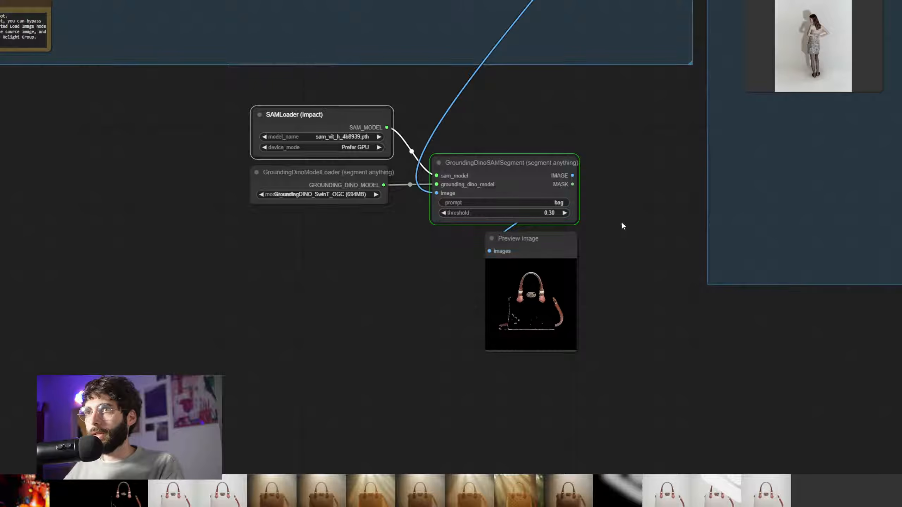
pyautogui.moveTo(613, 152); pyautogui.dragTo(615, 204)
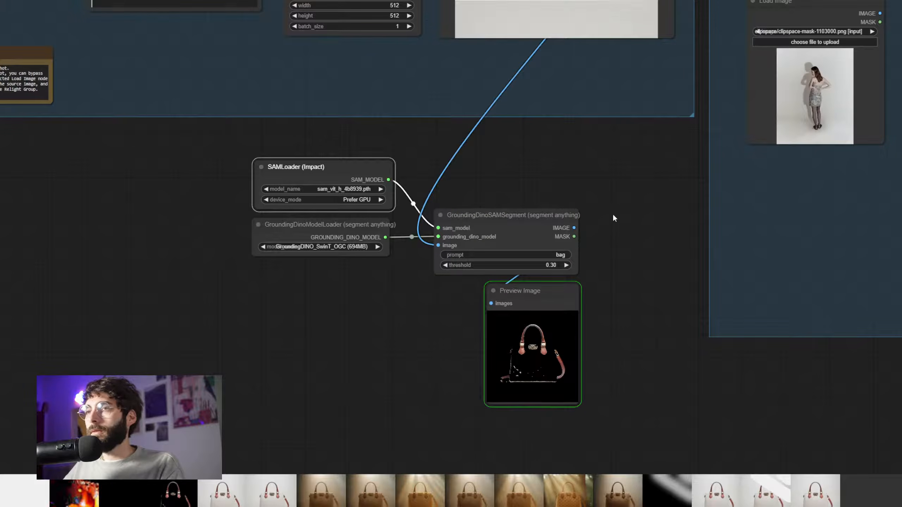
pyautogui.moveTo(613, 222); pyautogui.dragTo(606, 161)
pyautogui.scroll(7, 572, 313)
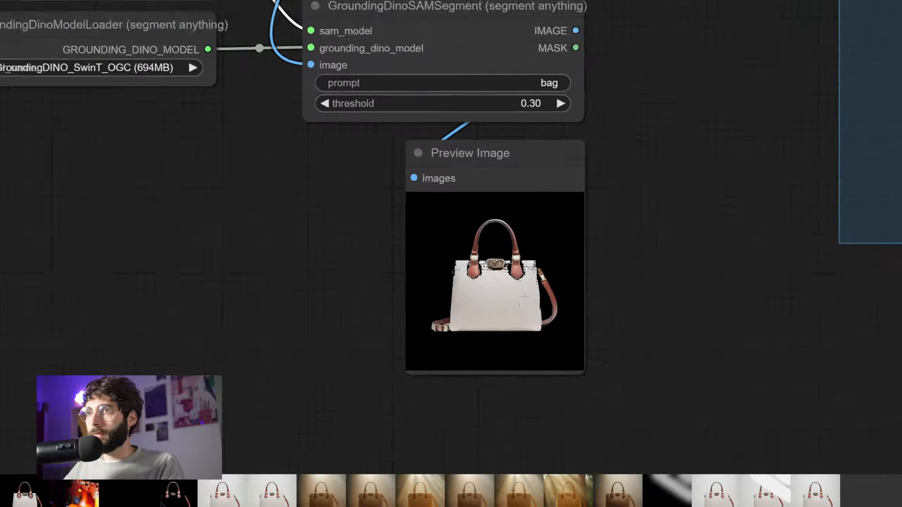
pyautogui.moveTo(666, 234); pyautogui.dragTo(742, 308)
# - Try the sam_vit_l_0b3195.pth model in the SAMLoader, rerun the workflow and inspect the edges of the segmented bag
pyautogui.click(234, 33)
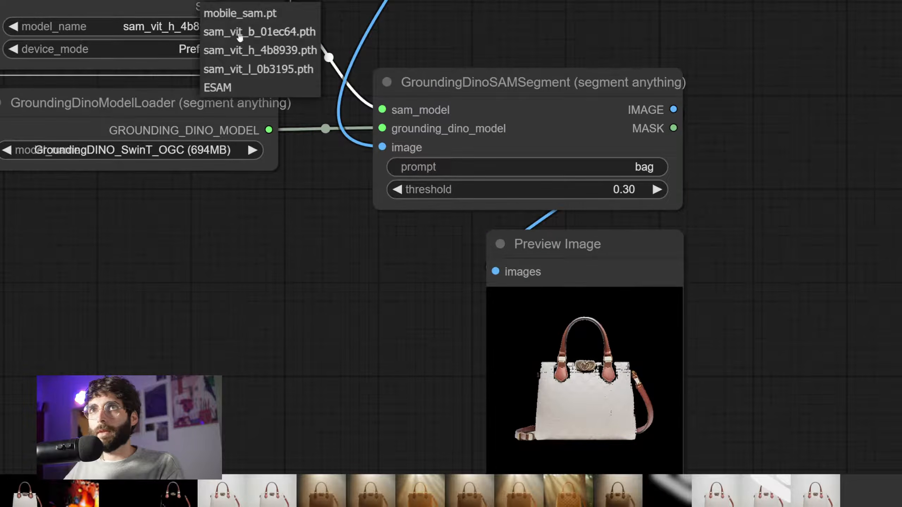
pyautogui.click(245, 68)
pyautogui.moveTo(705, 271); pyautogui.dragTo(740, 216)
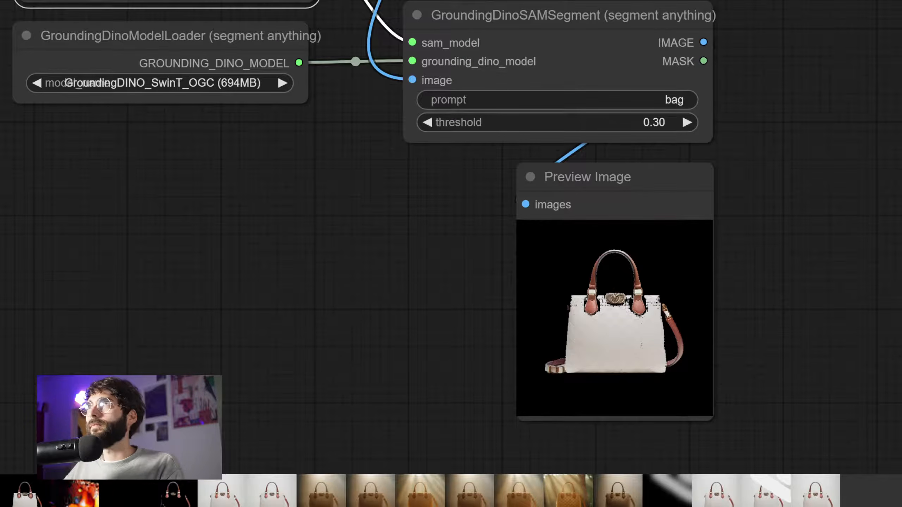
pyautogui.moveTo(775, 152); pyautogui.dragTo(770, 192)
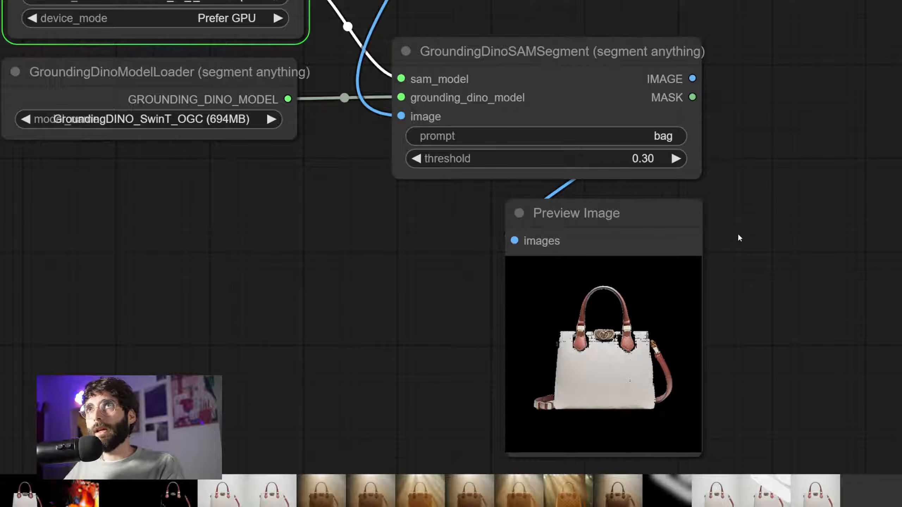
pyautogui.moveTo(745, 244)
pyautogui.mouseDown()
pyautogui.moveTo(755, 254)
pyautogui.moveTo(751, 245)
pyautogui.mouseUp()
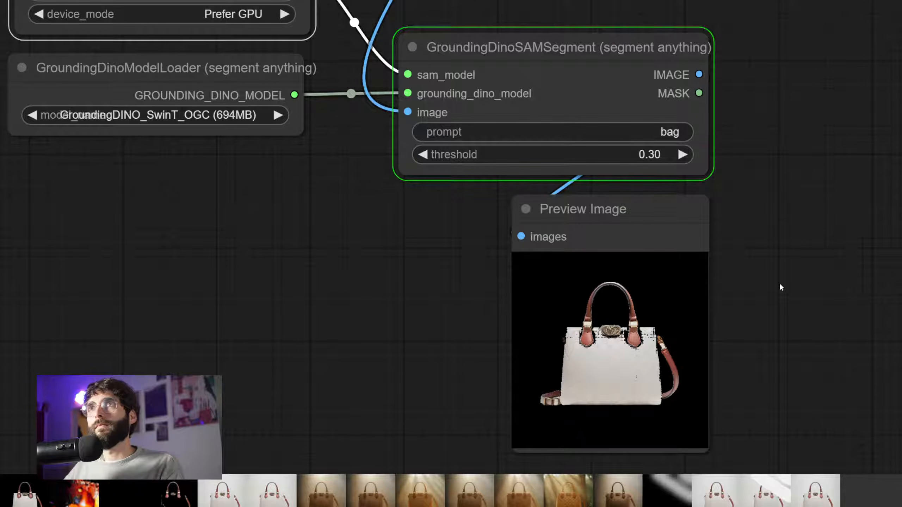
pyautogui.scroll(-2, 781, 284)
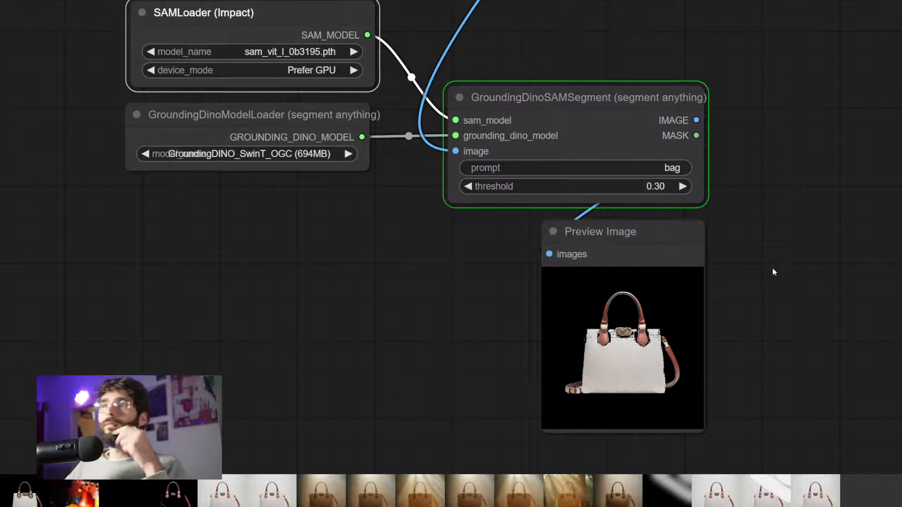
pyautogui.scroll(-3, 769, 270)
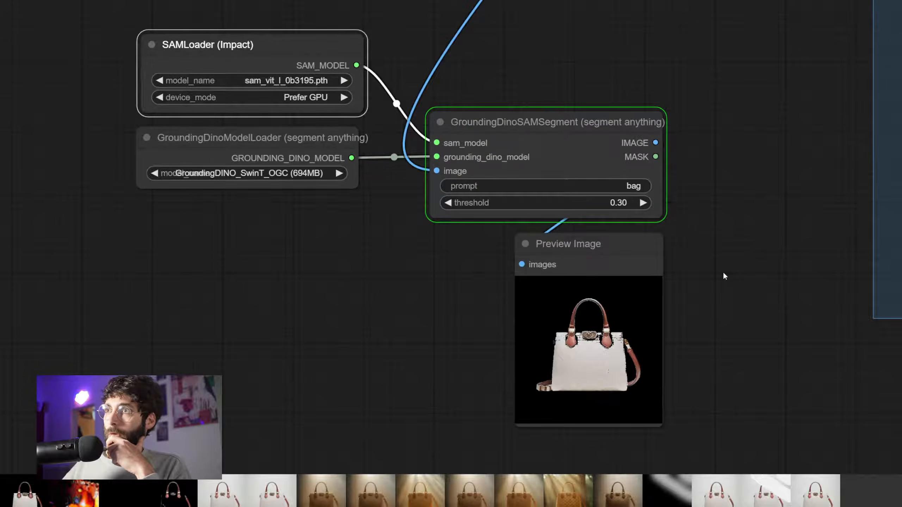
pyautogui.moveTo(750, 177); pyautogui.dragTo(697, 150)
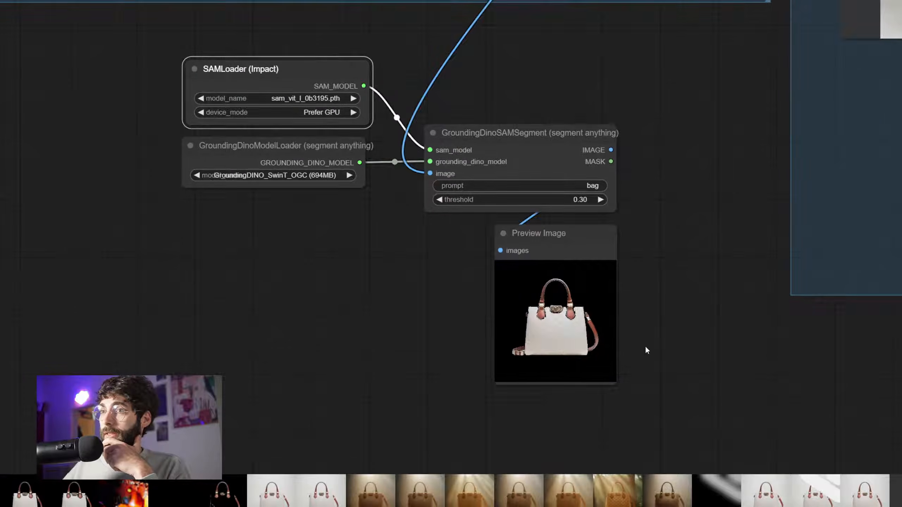
pyautogui.scroll(5, 644, 345)
pyautogui.moveTo(681, 310); pyautogui.dragTo(710, 292)
pyautogui.scroll(-1, 710, 292)
pyautogui.scroll(4, 709, 296)
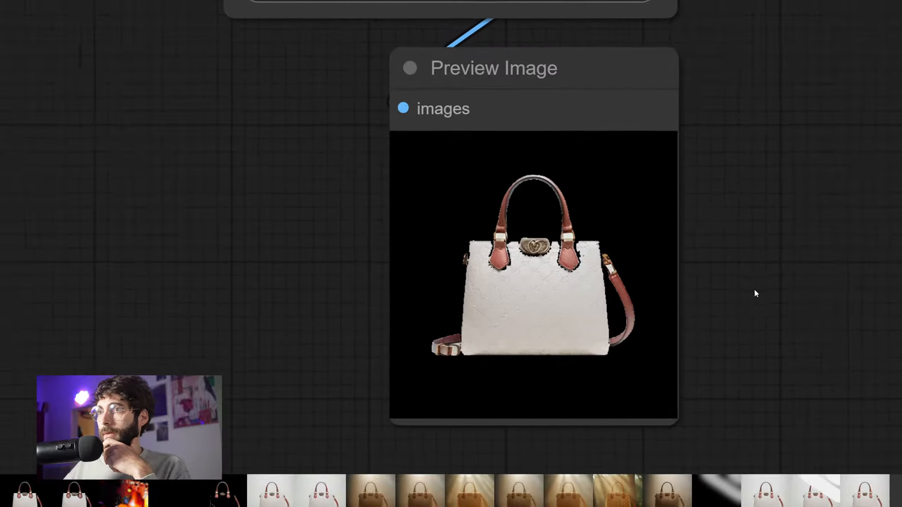
# - Set the SAMLoader's model_name back to sam_vit_b_01ec64.pth
pyautogui.scroll(-8, 757, 298)
pyautogui.moveTo(756, 93); pyautogui.dragTo(719, 320)
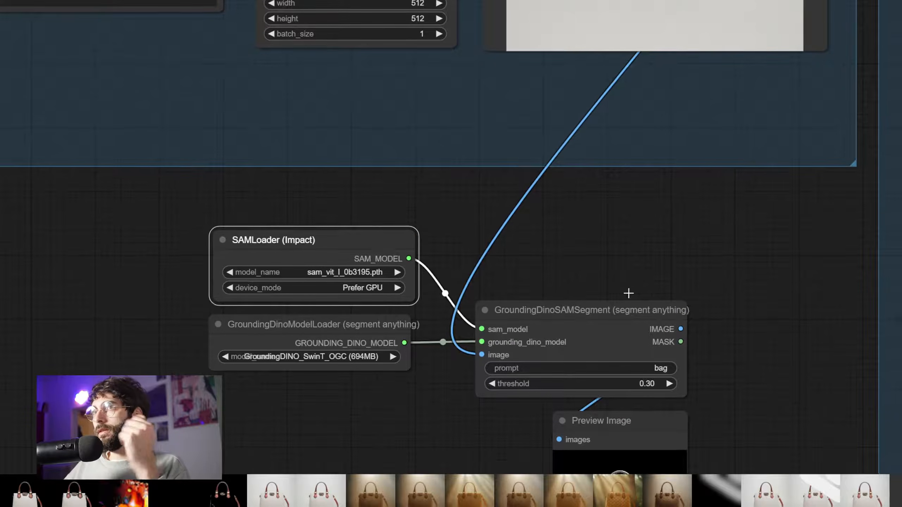
pyautogui.click(387, 270)
pyautogui.click(401, 272)
# - Add "red" before "gucci bag" in the positive product-shot prompt and run the workflow to generate and segment the new bag
pyautogui.scroll(-2, 566, 258)
pyautogui.moveTo(565, 258); pyautogui.dragTo(610, 412)
pyautogui.moveTo(539, 222); pyautogui.dragTo(549, 404)
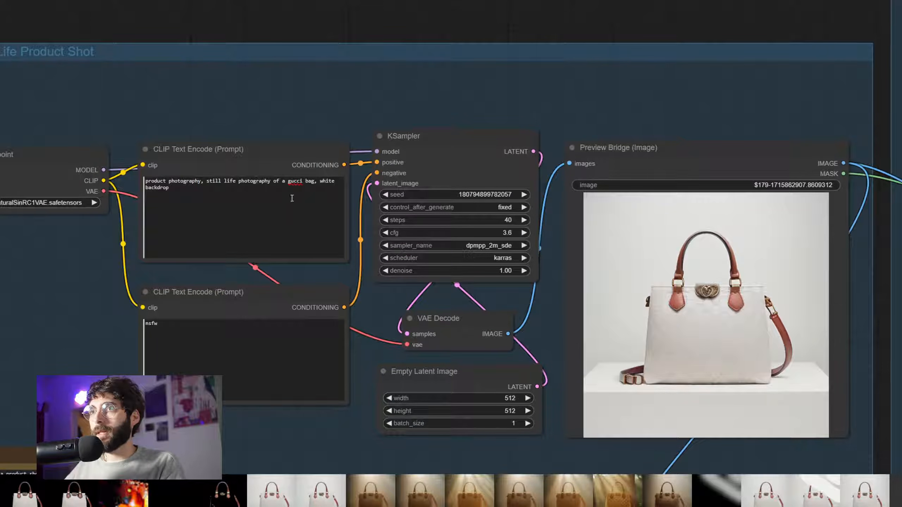
pyautogui.click(288, 181)
pyautogui.write('red')
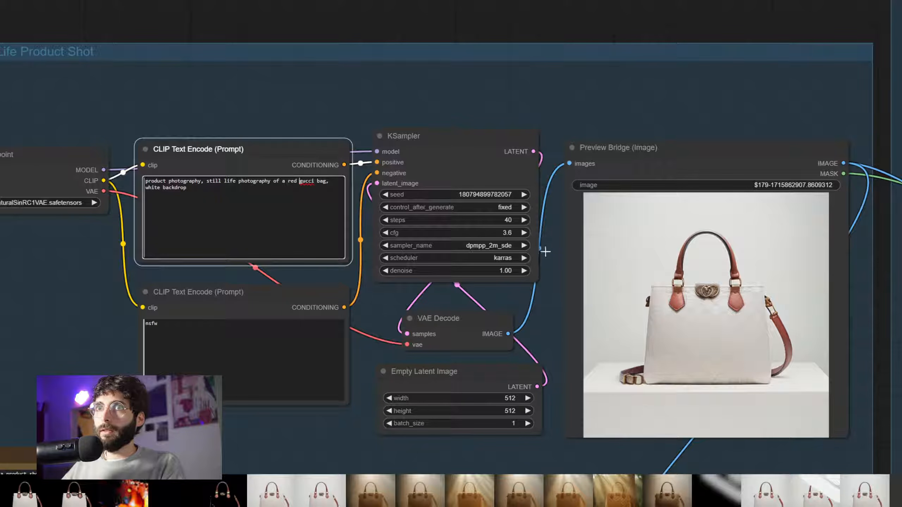
pyautogui.hotkey('ctrl', 'Return')
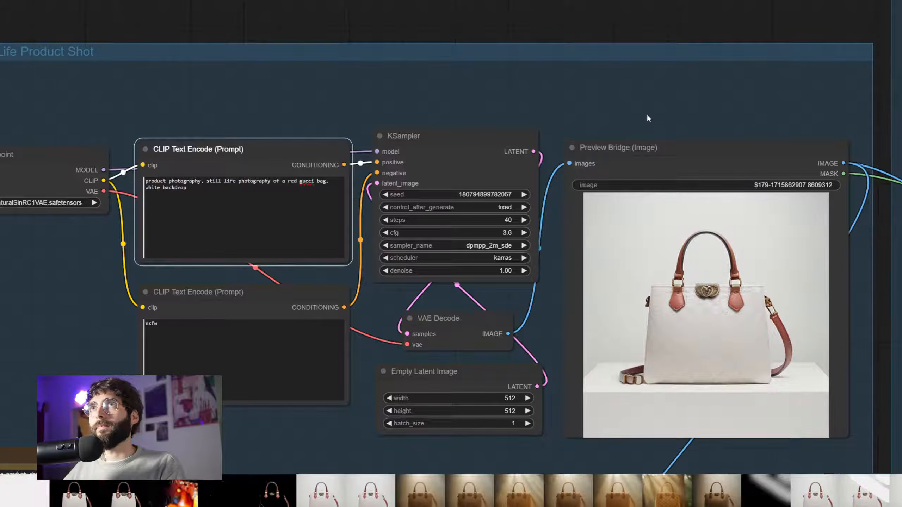
pyautogui.moveTo(648, 125); pyautogui.dragTo(556, 15)
pyautogui.scroll(-2, 654, 337)
pyautogui.moveTo(652, 332); pyautogui.dragTo(689, 163)
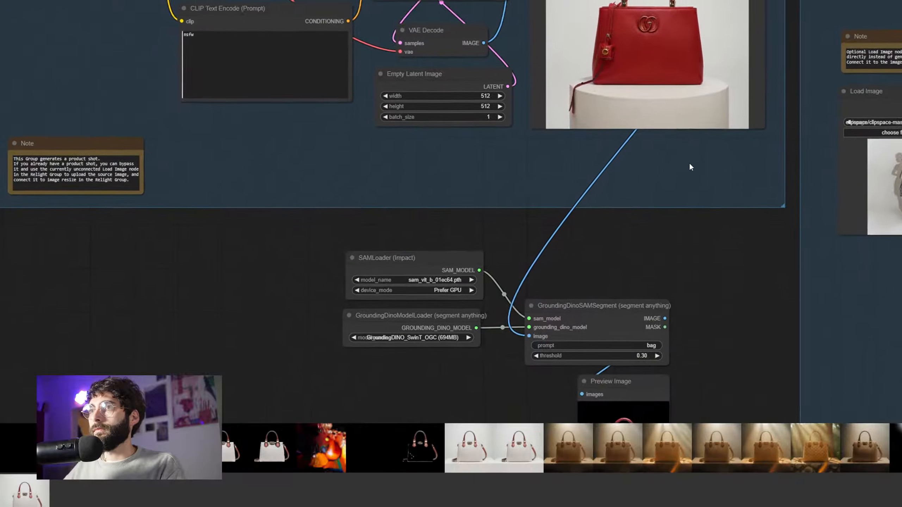
# - Examine the segmented red bag preview below the GroundingDinoSAMSegment node for cut-out quality
pyautogui.moveTo(696, 297); pyautogui.dragTo(678, 187)
pyautogui.scroll(4, 665, 305)
pyautogui.moveTo(667, 307); pyautogui.dragTo(670, 250)
pyautogui.scroll(-2, 694, 284)
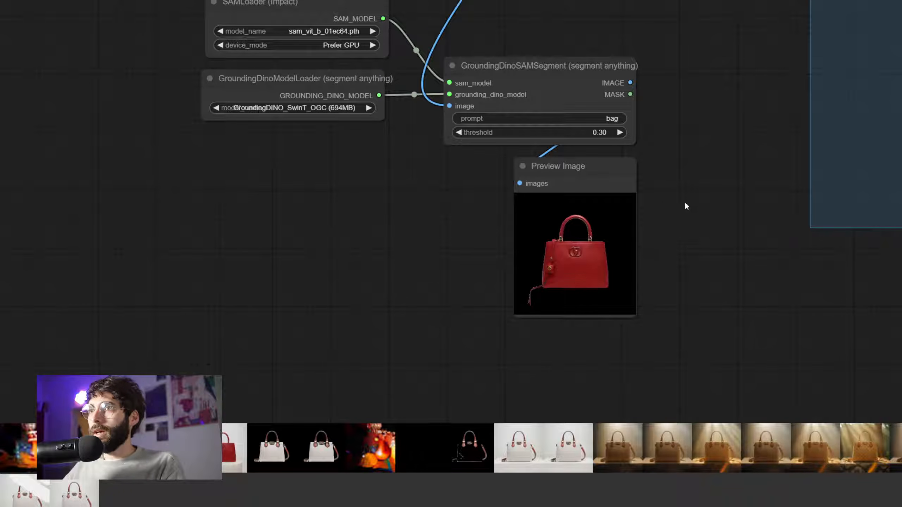
pyautogui.scroll(-2, 689, 215)
pyautogui.moveTo(686, 216); pyautogui.dragTo(655, 309)
pyautogui.scroll(-2, 656, 227)
# - Duplicate the product-shot prompt, KSampler, VAE Decode, Empty Latent Image and Preview Bridge nodes below the segmentation branch, keeping their incoming connections
pyautogui.scroll(-4, 652, 292)
pyautogui.moveTo(646, 277); pyautogui.dragTo(640, 341)
pyautogui.moveTo(332, 56); pyautogui.dragTo(640, 227)
pyautogui.moveTo(533, 379); pyautogui.dragTo(511, 186)
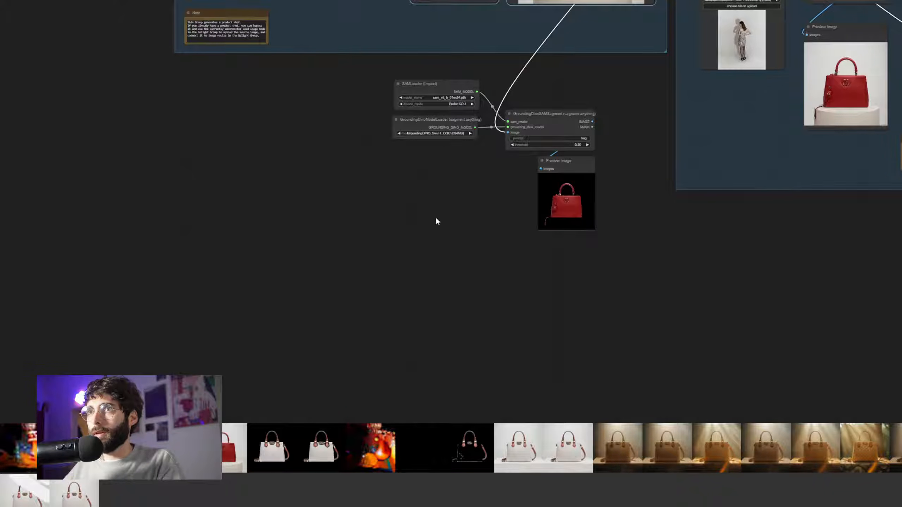
pyautogui.hotkey('ctrl', 'shift', 'v')
pyautogui.moveTo(473, 253); pyautogui.dragTo(477, 253)
pyautogui.scroll(3, 418, 233)
pyautogui.moveTo(426, 230); pyautogui.dragTo(475, 186)
pyautogui.scroll(2, 432, 151)
pyautogui.scroll(-2, 427, 168)
pyautogui.scroll(-2, 498, 263)
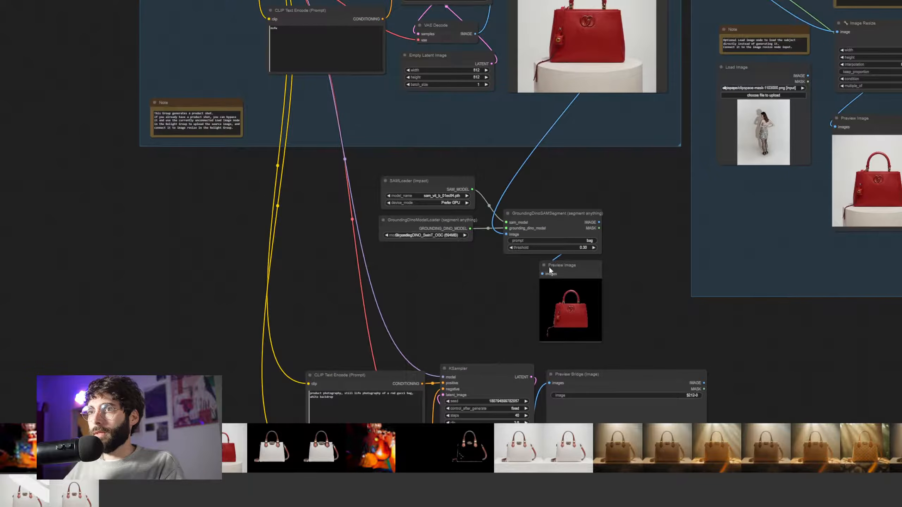
# - Connect the original KSampler's LATENT output to the copied KSampler's latent_image and delete the copied Empty Latent Image node
pyautogui.moveTo(568, 180)
pyautogui.mouseDown()
pyautogui.moveTo(570, 282)
pyautogui.moveTo(570, 165)
pyautogui.moveTo(566, 193)
pyautogui.moveTo(563, 182)
pyautogui.mouseUp()
pyautogui.scroll(-2, 571, 247)
pyautogui.scroll(-3, 571, 170)
pyautogui.moveTo(517, 7); pyautogui.dragTo(484, 322)
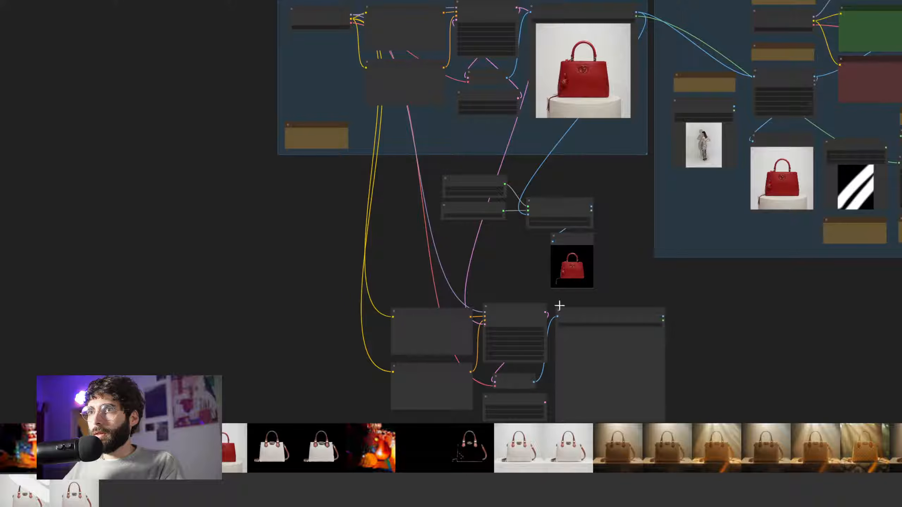
pyautogui.scroll(3, 499, 290)
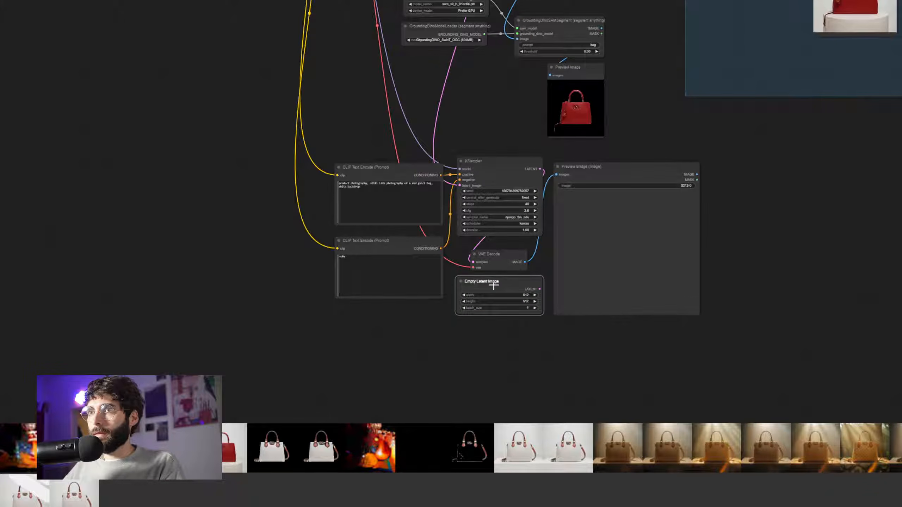
pyautogui.scroll(2, 490, 289)
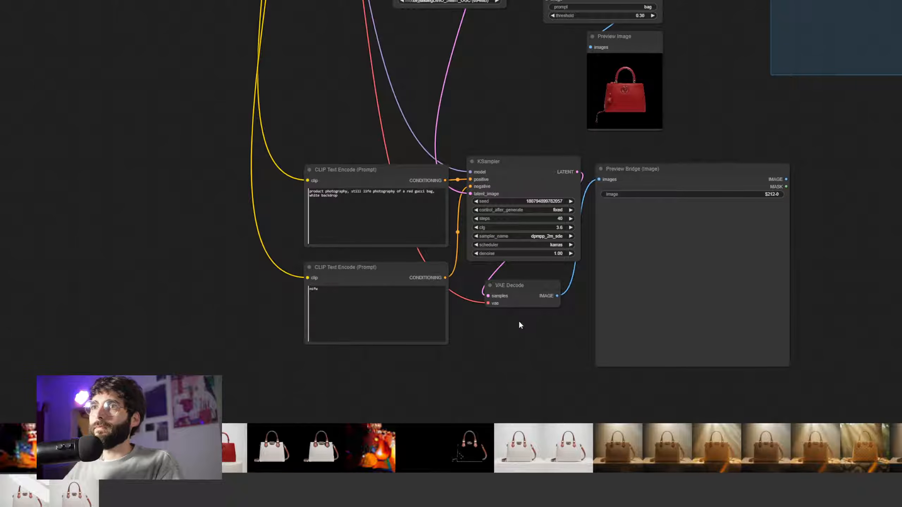
pyautogui.scroll(-3, 518, 330)
pyautogui.scroll(3, 518, 330)
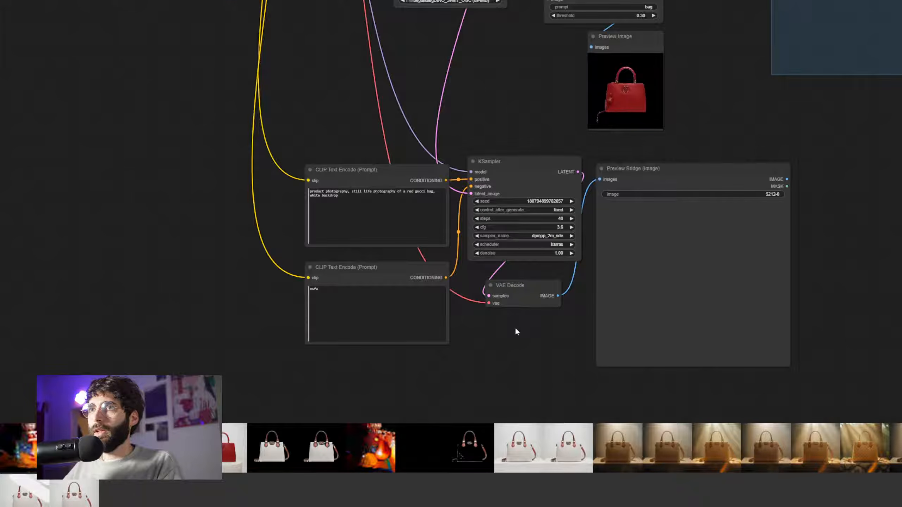
pyautogui.scroll(-2, 514, 328)
# - Move the two copied CLIP Text Encode nodes away from the copied KSampler to leave space between them
pyautogui.moveTo(515, 328); pyautogui.dragTo(580, 314)
pyautogui.moveTo(377, 236); pyautogui.dragTo(458, 301)
pyautogui.moveTo(451, 197); pyautogui.dragTo(380, 184)
pyautogui.moveTo(467, 347); pyautogui.dragTo(513, 287)
# - Add an Apply ControlNet node and place it below the copied prompt nodes
pyautogui.doubleClick(447, 302)
pyautogui.write('apply')
pyautogui.press('Down')
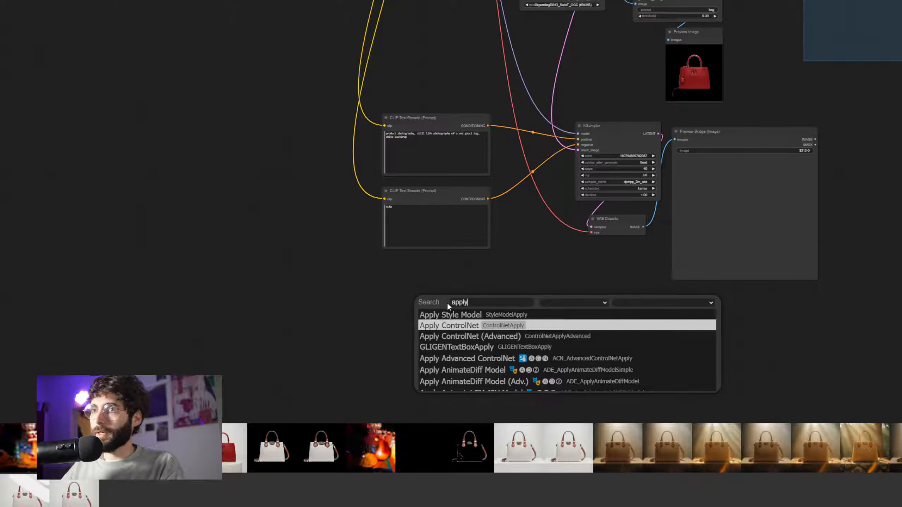
pyautogui.press('Return')
pyautogui.moveTo(504, 297); pyautogui.dragTo(459, 303)
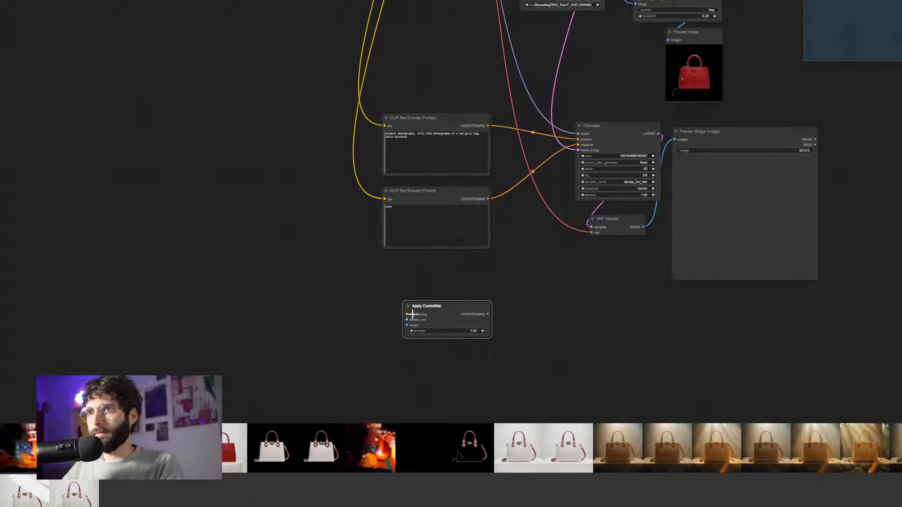
# - Add a Load ControlNet Model node feeding Apply ControlNet's control_net input and select control_sd15_depth.pth
pyautogui.moveTo(408, 319); pyautogui.dragTo(428, 271)
pyautogui.click(426, 320)
pyautogui.scroll(5, 451, 313)
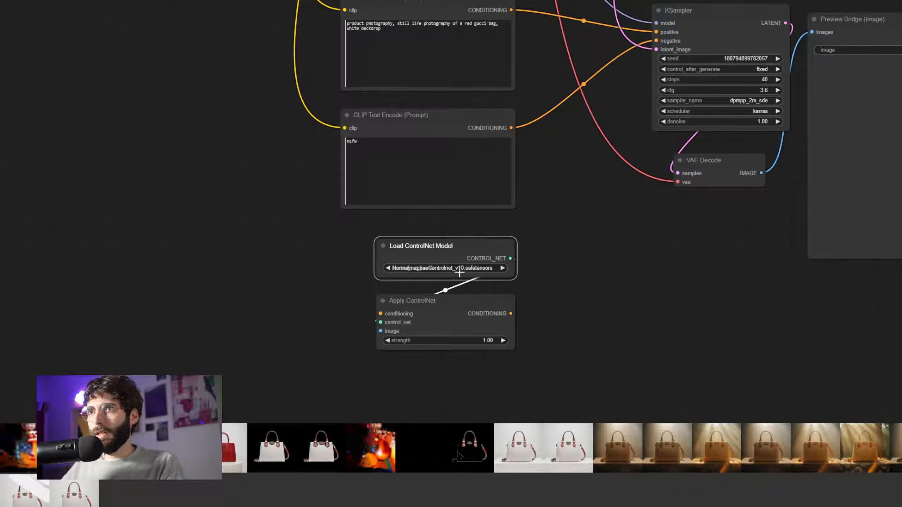
pyautogui.click(459, 270)
pyautogui.click(482, 318)
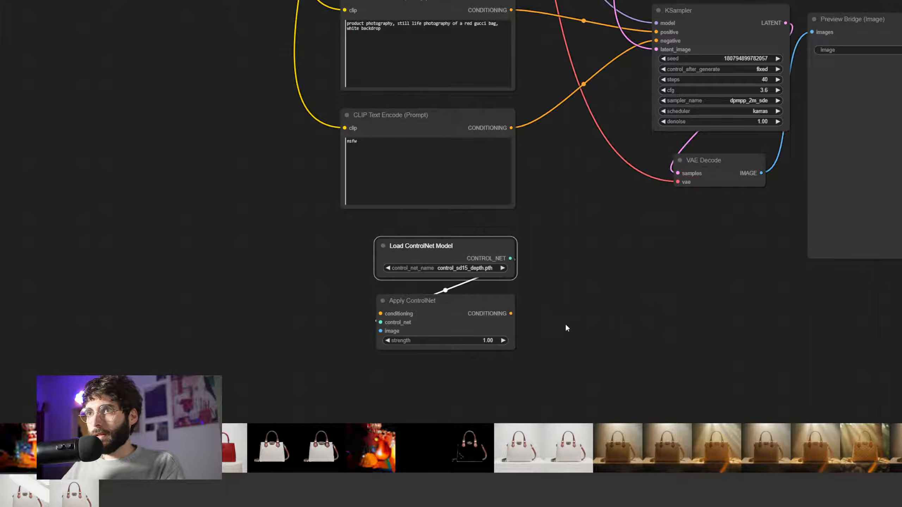
# - Feed the original Preview Bridge image into Apply ControlNet and route the copied positive prompt's conditioning through it to the KSampler
pyautogui.scroll(-6, 479, 329)
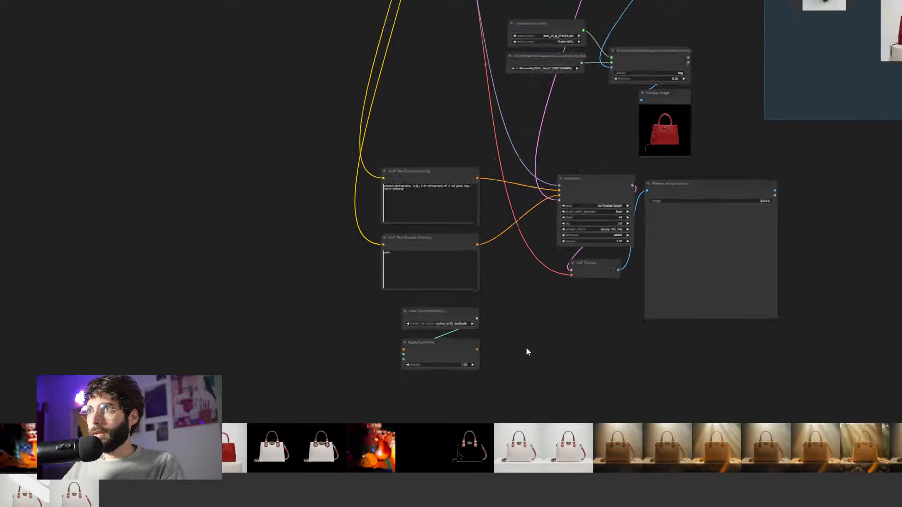
pyautogui.scroll(-2, 536, 332)
pyautogui.moveTo(533, 328); pyautogui.dragTo(507, 346)
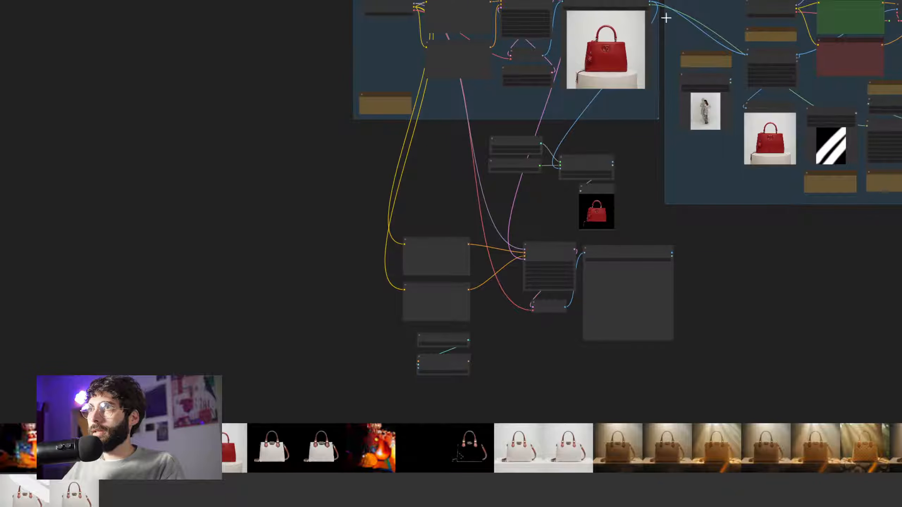
pyautogui.moveTo(648, 3); pyautogui.dragTo(418, 365)
pyautogui.scroll(10, 498, 363)
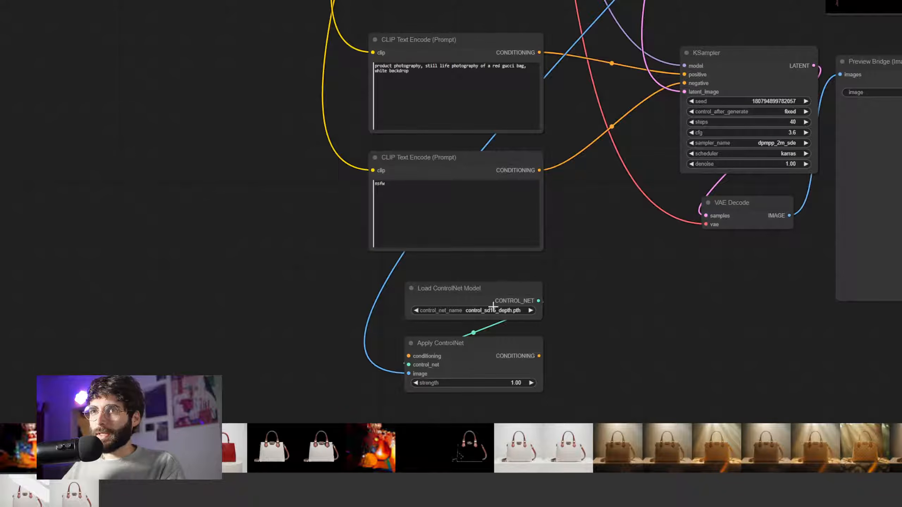
pyautogui.moveTo(539, 52); pyautogui.dragTo(408, 355)
pyautogui.moveTo(539, 355); pyautogui.dragTo(684, 74)
# - Replace "white backdrop" with "in a forest" in the copied positive prompt
pyautogui.scroll(-4, 657, 302)
pyautogui.moveTo(655, 321); pyautogui.dragTo(652, 368)
pyautogui.scroll(3, 355, 213)
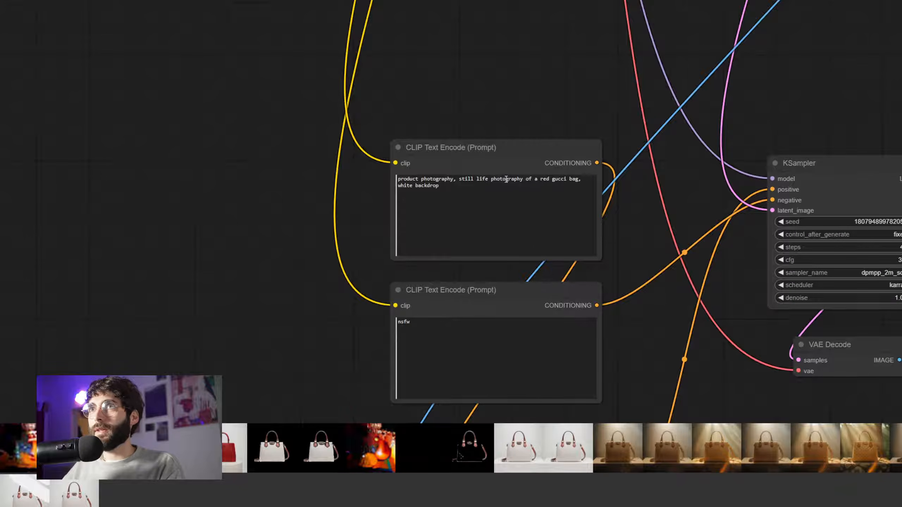
pyautogui.click(578, 179)
pyautogui.moveTo(560, 206); pyautogui.dragTo(379, 195)
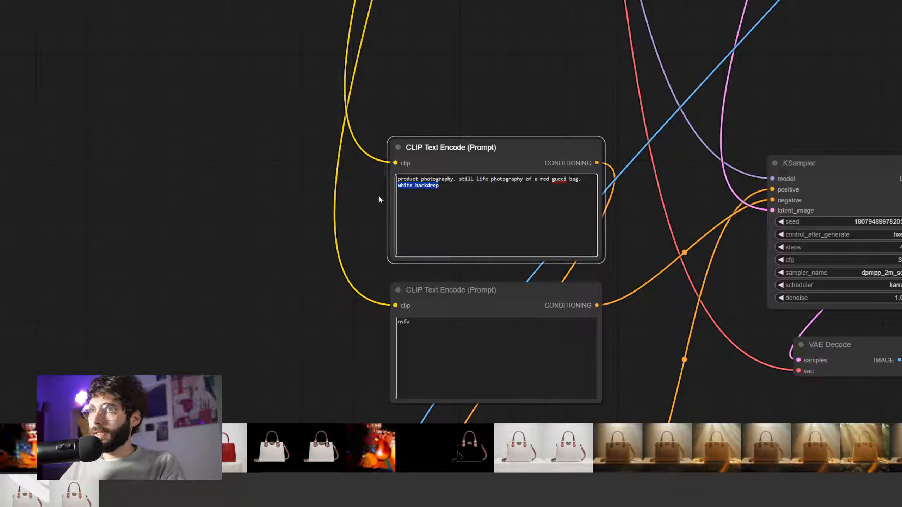
pyautogui.write('in a forest')
# - Run the workflow and inspect the forest bag image in the copied Preview Bridge
pyautogui.scroll(-4, 589, 252)
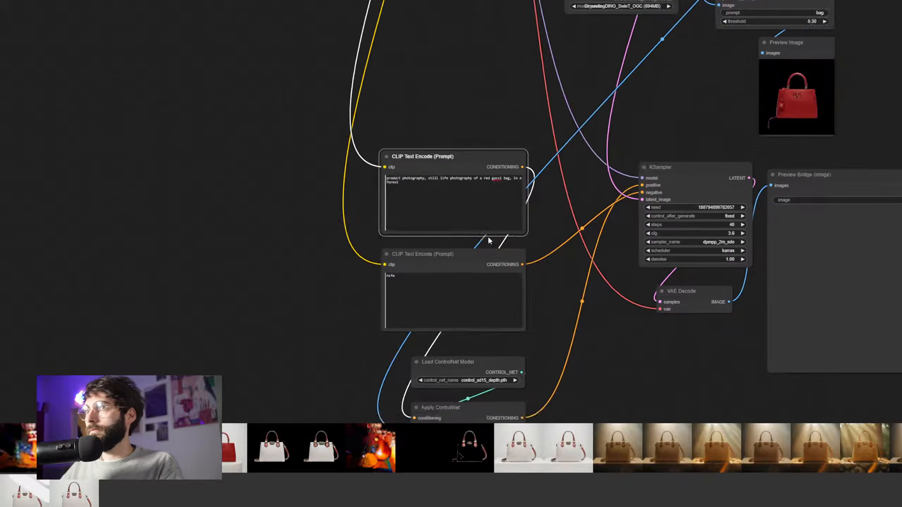
pyautogui.moveTo(565, 255); pyautogui.dragTo(300, 250)
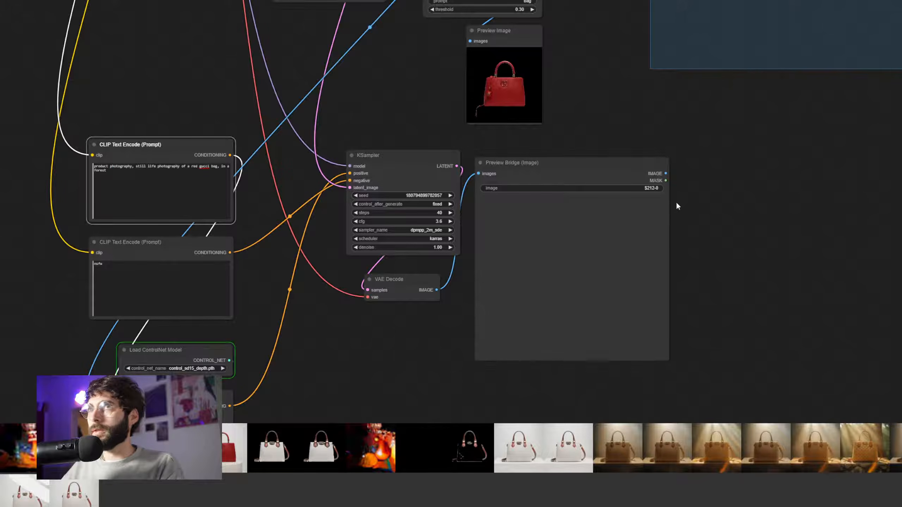
pyautogui.moveTo(700, 217); pyautogui.dragTo(764, 207)
pyautogui.scroll(-2, 777, 206)
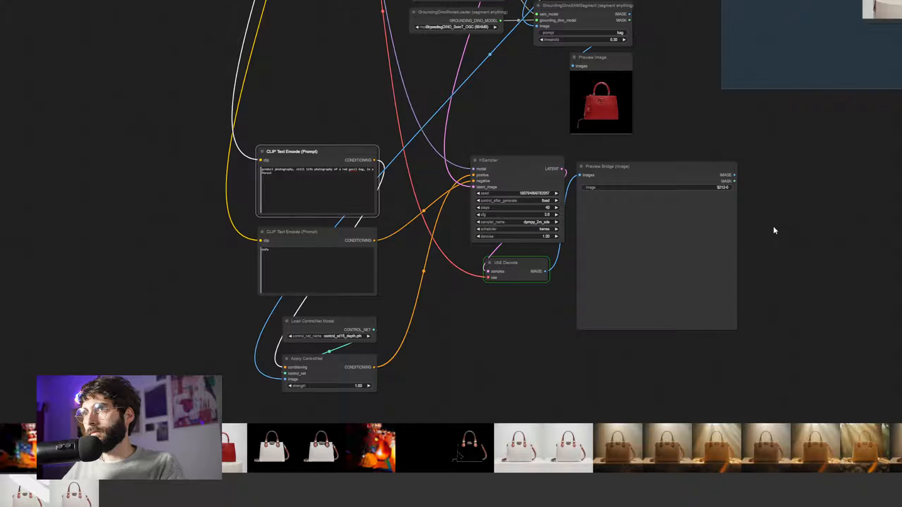
pyautogui.moveTo(776, 246)
pyautogui.mouseDown()
pyautogui.moveTo(724, 232)
pyautogui.moveTo(759, 234)
pyautogui.moveTo(775, 222)
pyautogui.moveTo(783, 250)
pyautogui.mouseUp()
pyautogui.scroll(3, 720, 231)
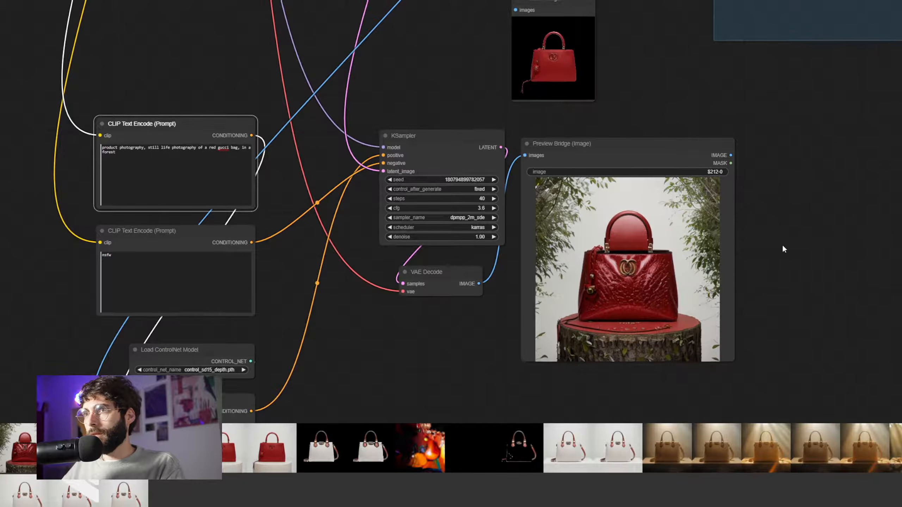
# - Place a 512 x 512 Empty Latent Image node below the copied VAE Decode and connect it to the copied KSampler's latent_image
pyautogui.click(469, 238)
pyautogui.click(595, 240)
pyautogui.scroll(-3, 609, 106)
pyautogui.moveTo(655, 95); pyautogui.dragTo(679, 221)
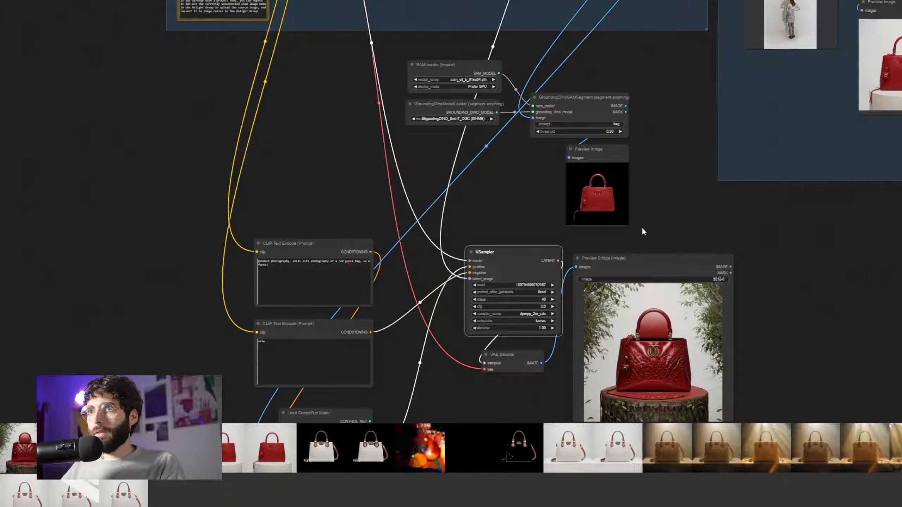
pyautogui.scroll(-3, 530, 163)
pyautogui.moveTo(657, 121); pyautogui.dragTo(653, 31)
pyautogui.moveTo(653, 32); pyautogui.dragTo(655, 24)
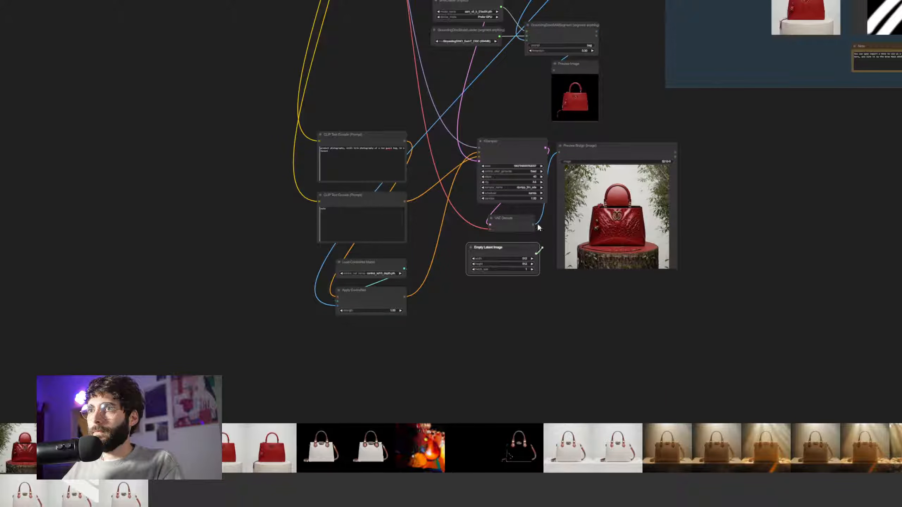
pyautogui.moveTo(538, 227); pyautogui.dragTo(514, 171)
pyautogui.scroll(3, 677, 312)
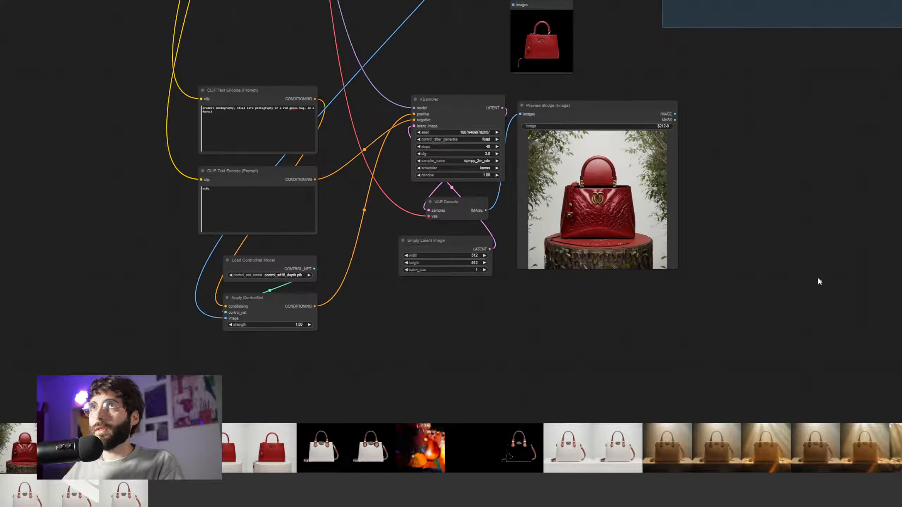
# - Rerun the workflow with the empty latent and inspect the regenerated bag image
pyautogui.hotkey('ctrl', 'Return')
pyautogui.moveTo(461, 250); pyautogui.dragTo(468, 245)
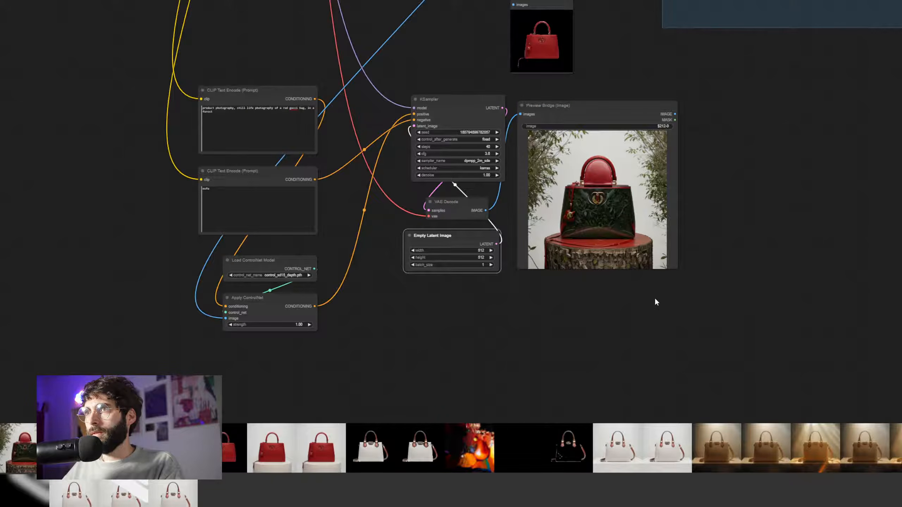
pyautogui.scroll(3, 657, 304)
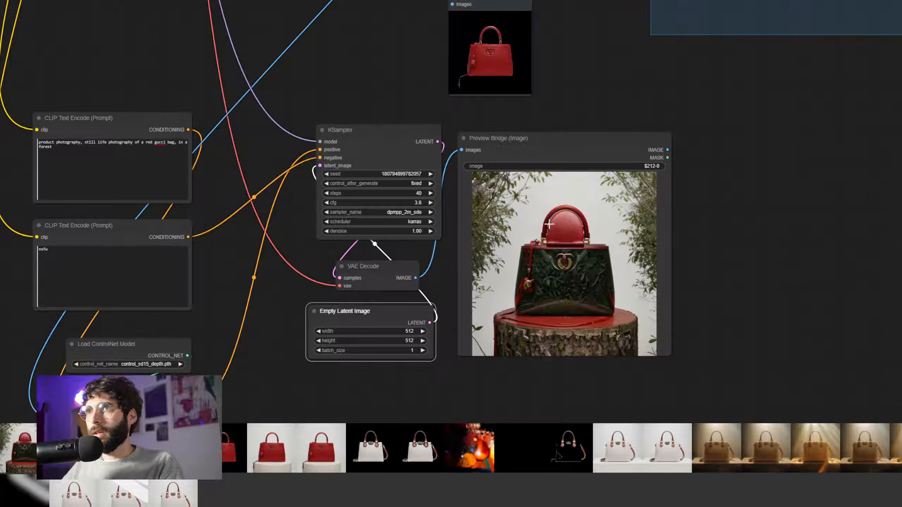
# - Set the Apply ControlNet strength to 0.8 and rerun the workflow
pyautogui.moveTo(449, 364); pyautogui.dragTo(664, 323)
pyautogui.click(370, 390)
pyautogui.write('0.8')
pyautogui.press('Return')
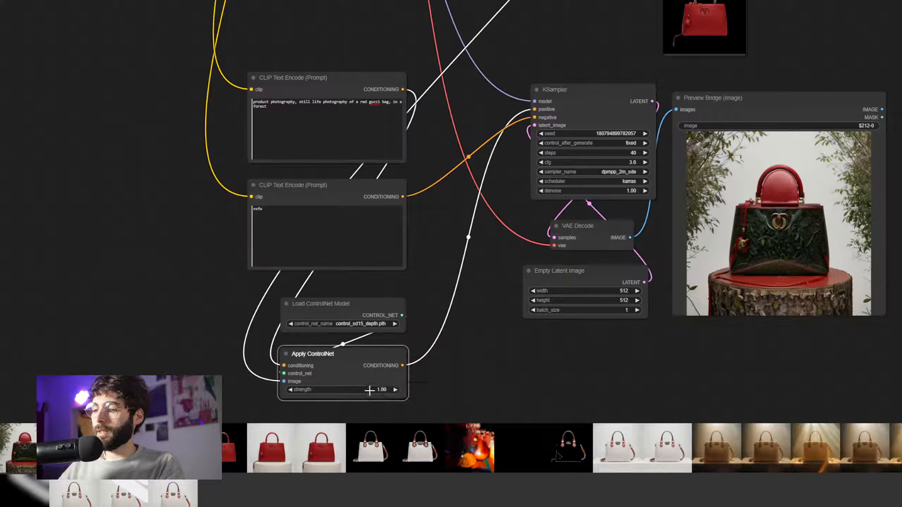
pyautogui.hotkey('ctrl', 'Return')
pyautogui.moveTo(755, 361); pyautogui.dragTo(658, 363)
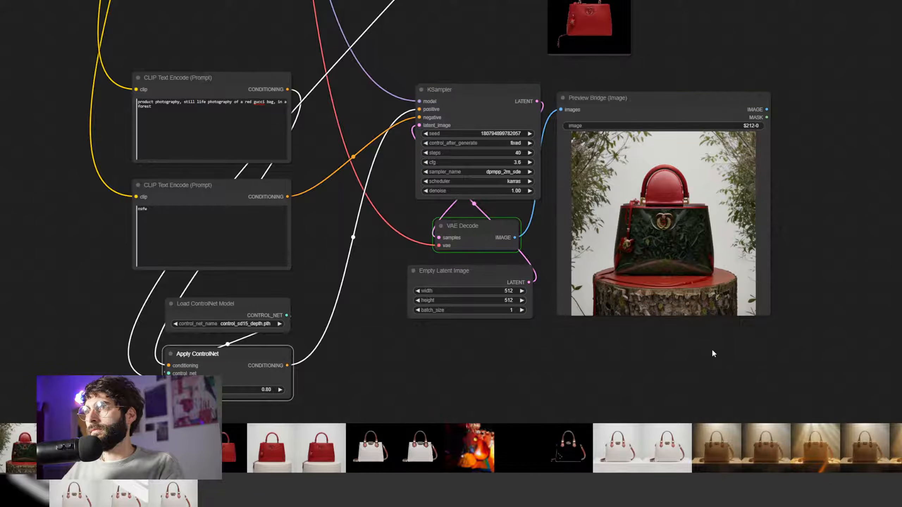
# - Move the copied KSampler, VAE Decode, Empty Latent Image and Preview Bridge nodes closer to the copied prompt nodes
pyautogui.scroll(-2, 760, 352)
pyautogui.moveTo(707, 300); pyautogui.dragTo(466, 338)
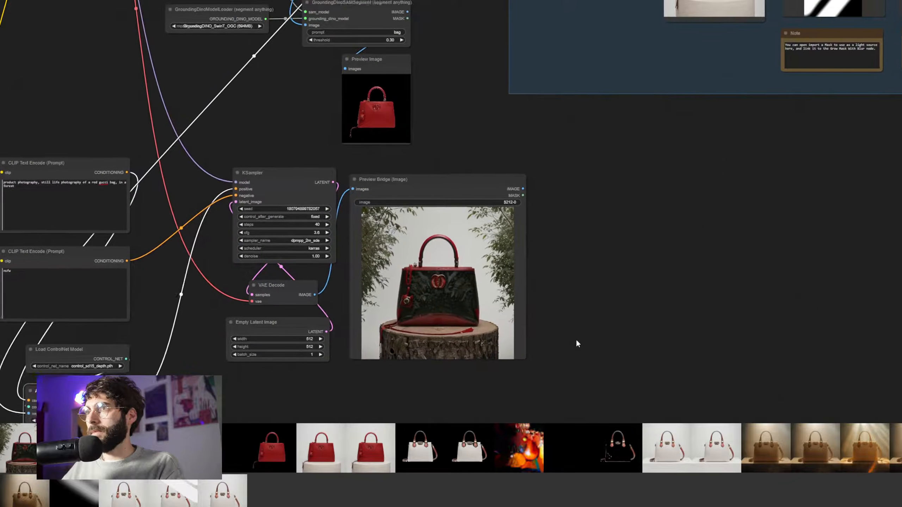
pyautogui.scroll(-2, 576, 339)
pyautogui.moveTo(596, 311); pyautogui.dragTo(561, 327)
pyautogui.moveTo(226, 224); pyautogui.dragTo(392, 346)
pyautogui.moveTo(416, 233); pyautogui.dragTo(361, 229)
pyautogui.click(478, 241)
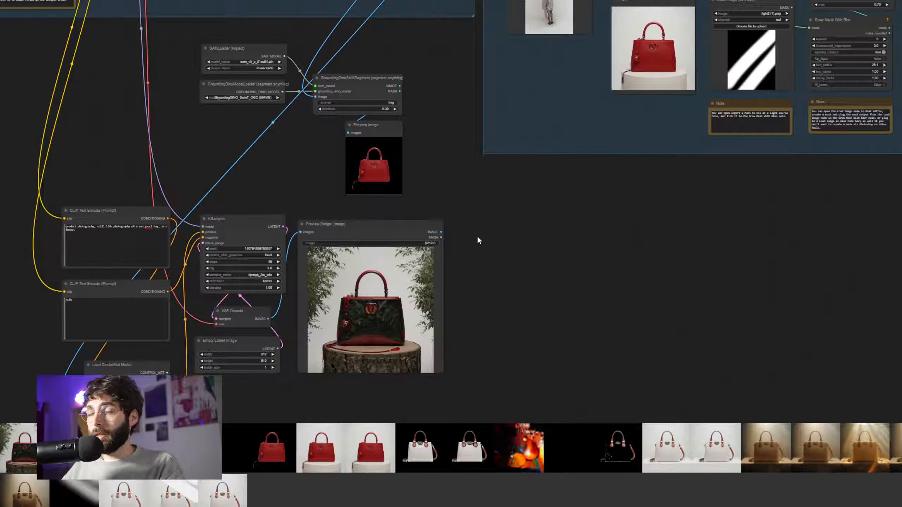
# - Search the node list for an image-merging node with "merge by", "mas" and "image m"
pyautogui.doubleClick(464, 254)
pyautogui.write('merge by')
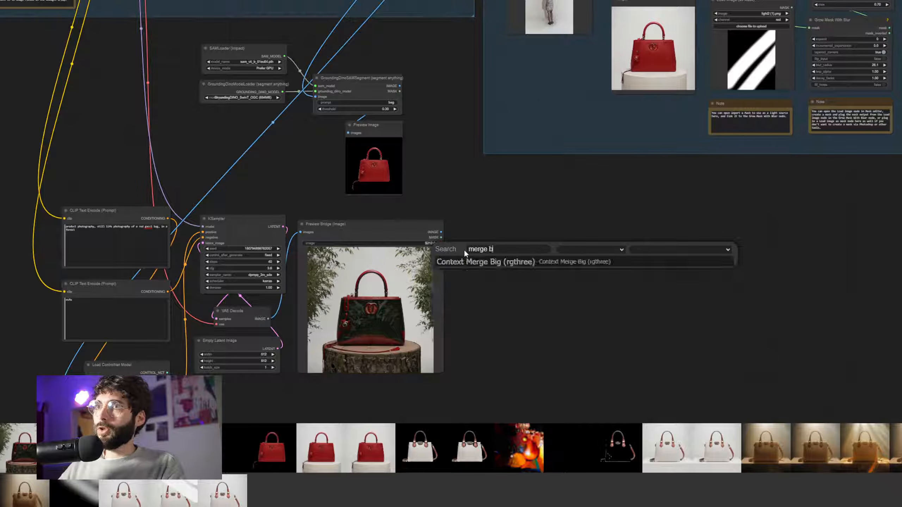
pyautogui.press('BackSpace')
pyautogui.press('BackSpace')
pyautogui.press('BackSpace')
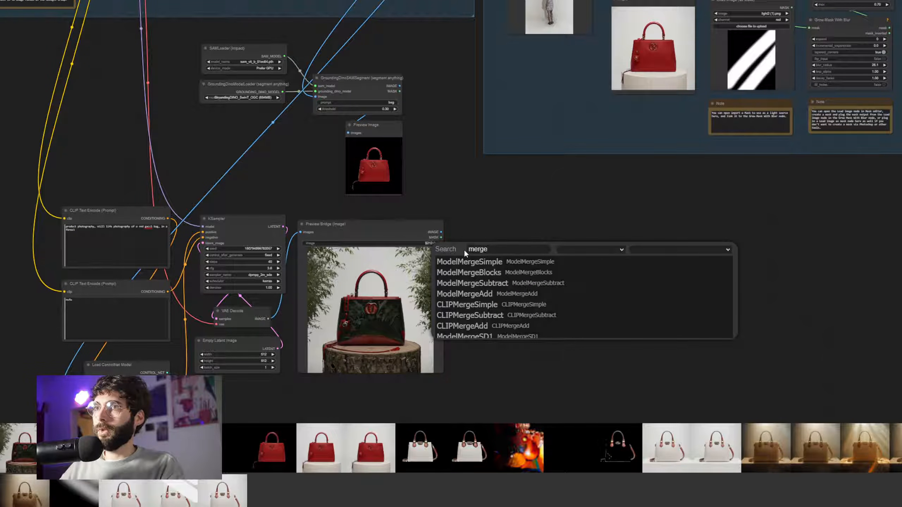
pyautogui.press('BackSpace')
pyautogui.press('BackSpace')
pyautogui.press('BackSpace')
pyautogui.write('mas')
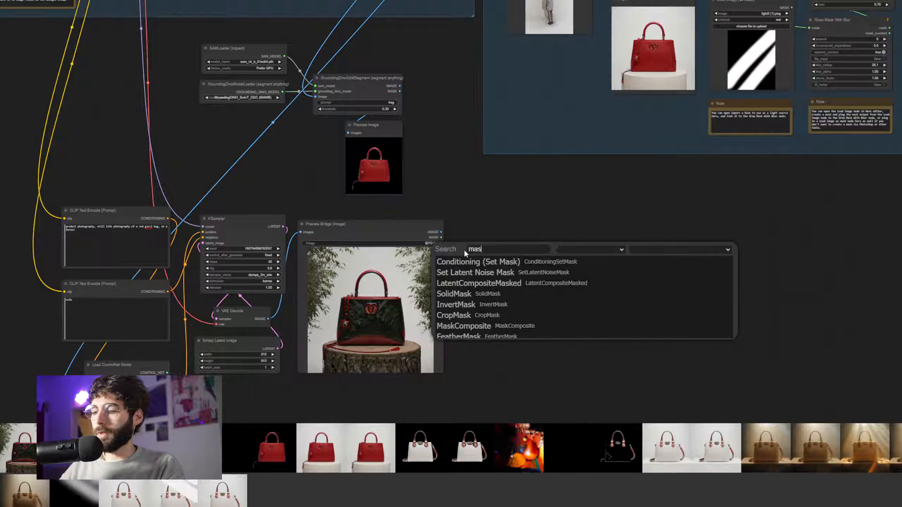
pyautogui.press('BackSpace')
pyautogui.write('image m')
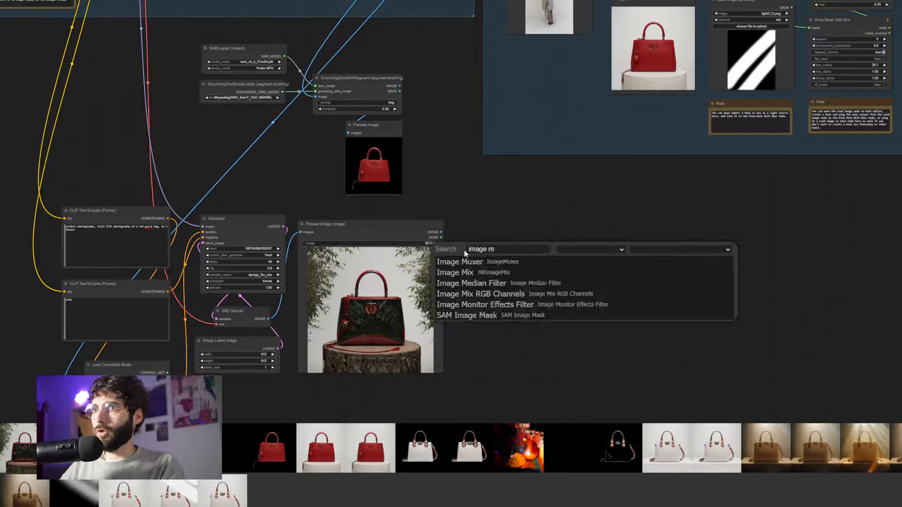
pyautogui.press('BackSpace')
pyautogui.press('BackSpace')
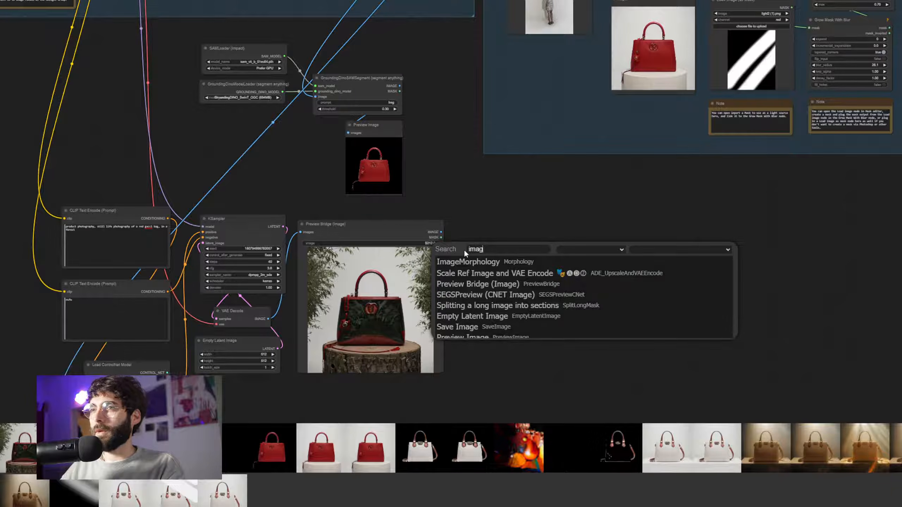
# - Search the node list for "merge" and look through the merge nodes for one that combines images
pyautogui.press('BackSpace')
pyautogui.press('BackSpace')
pyautogui.press('BackSpace')
pyautogui.press('BackSpace')
pyautogui.press('BackSpace')
pyautogui.write('merge')
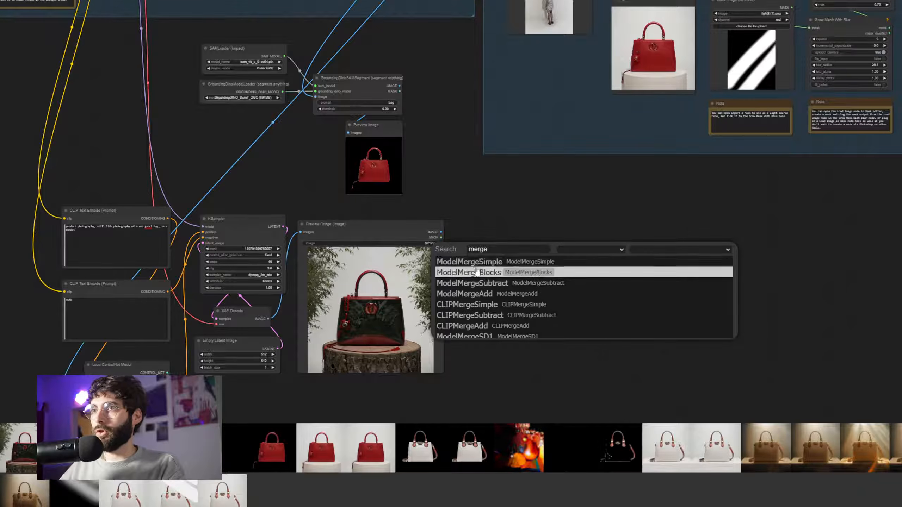
pyautogui.scroll(-4, 523, 302)
pyautogui.scroll(-3, 522, 302)
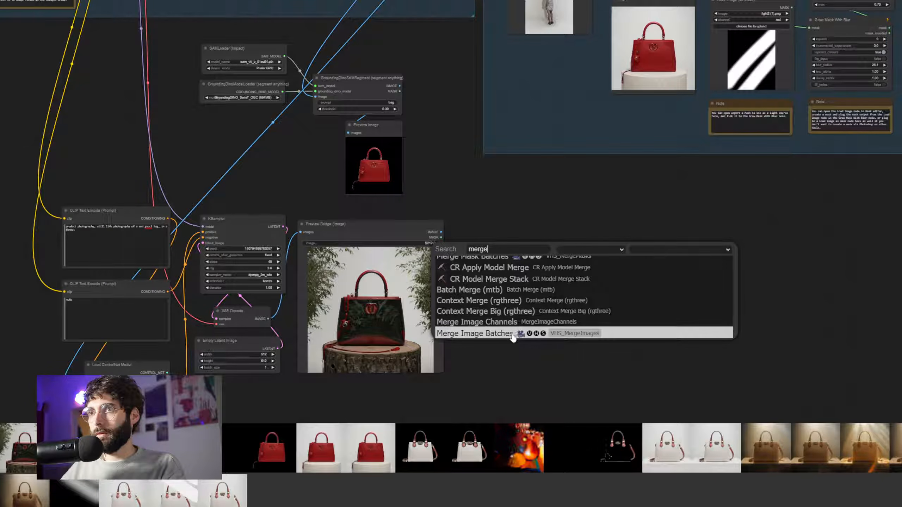
pyautogui.scroll(3, 519, 312)
# - Search the node list for "blend by" and add the Image Blend by Mask node beside the Preview Bridge
pyautogui.doubleClick(493, 249)
pyautogui.write('blend')
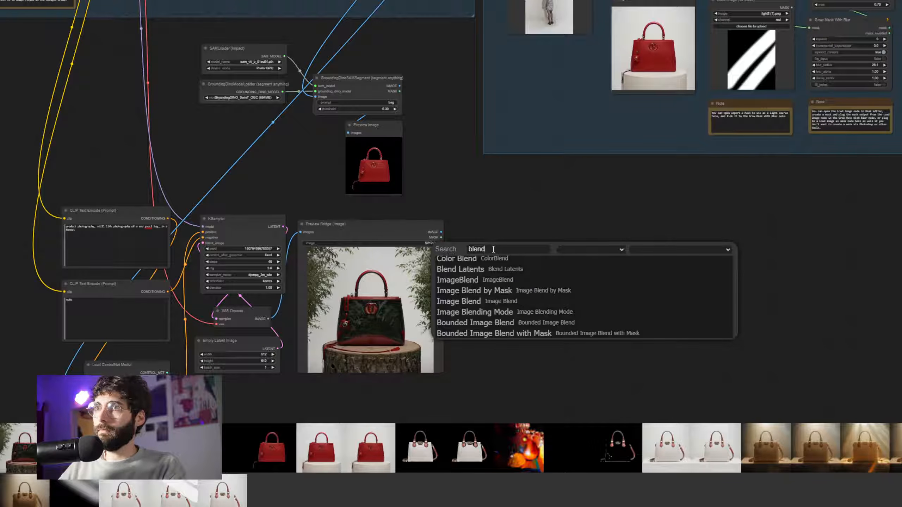
pyautogui.write(' by')
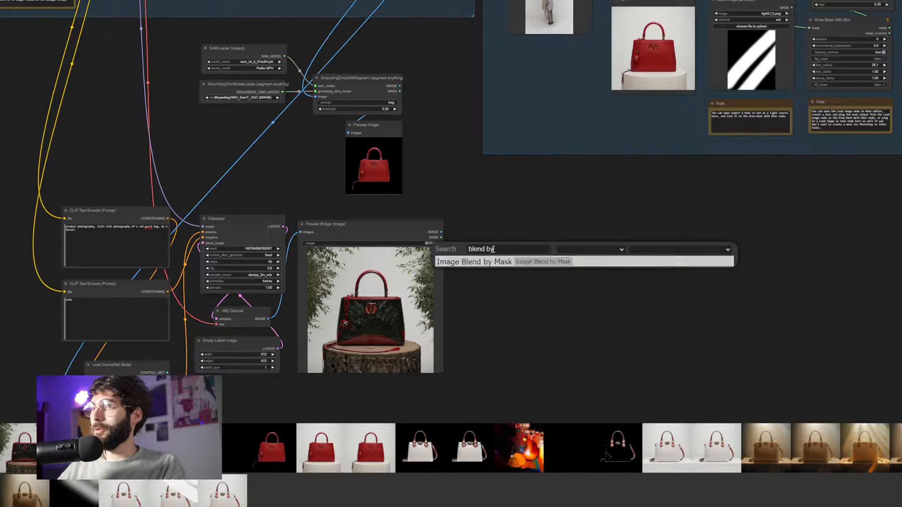
pyautogui.press('Return')
# - Connect the Preview Bridge image to image_a and the segmented bag image to image_b of Image Blend by Mask
pyautogui.scroll(1, 492, 245)
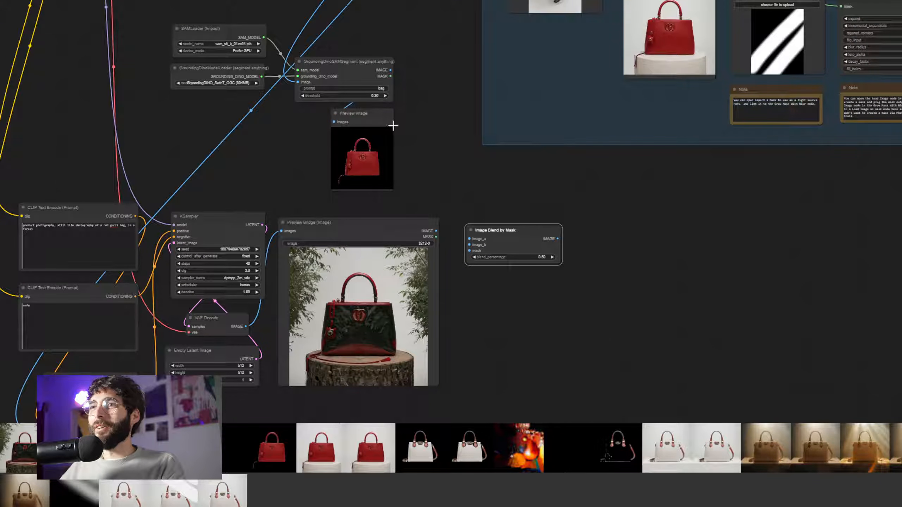
pyautogui.moveTo(435, 231); pyautogui.dragTo(469, 239)
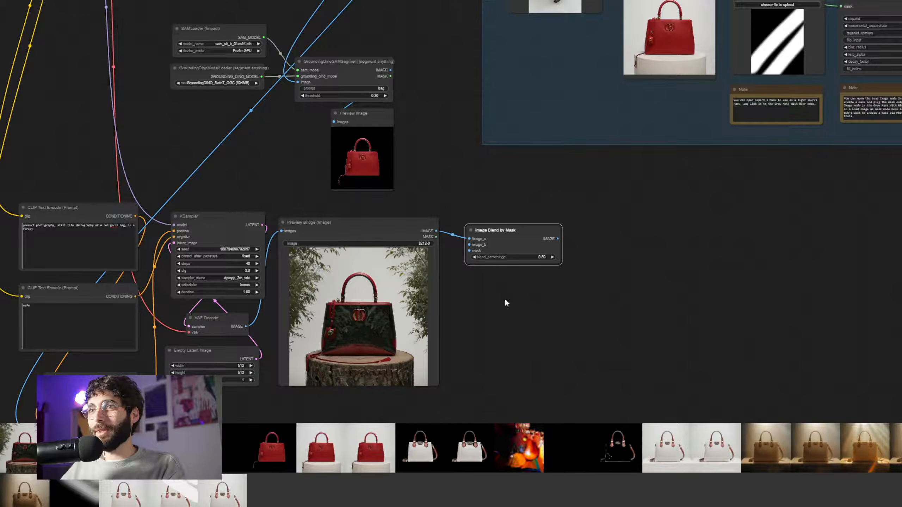
pyautogui.scroll(1, 506, 308)
pyautogui.moveTo(506, 310); pyautogui.dragTo(519, 335)
pyautogui.moveTo(390, 71); pyautogui.dragTo(478, 263)
pyautogui.moveTo(391, 78); pyautogui.dragTo(477, 270)
# - Set the blend_percentage to 1, attach a Preview Image node to the blend output and run the workflow
pyautogui.click(556, 278)
pyautogui.write('1')
pyautogui.press('Return')
pyautogui.moveTo(575, 257); pyautogui.dragTo(622, 233)
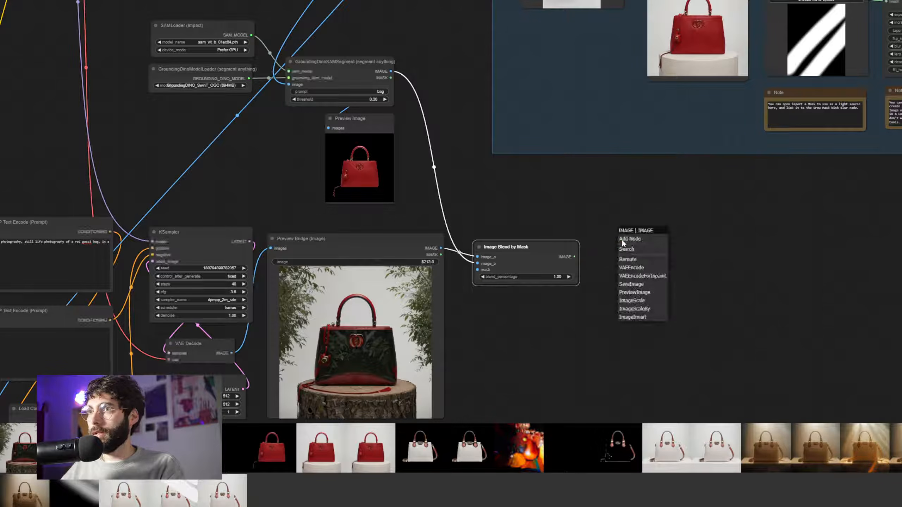
pyautogui.click(638, 292)
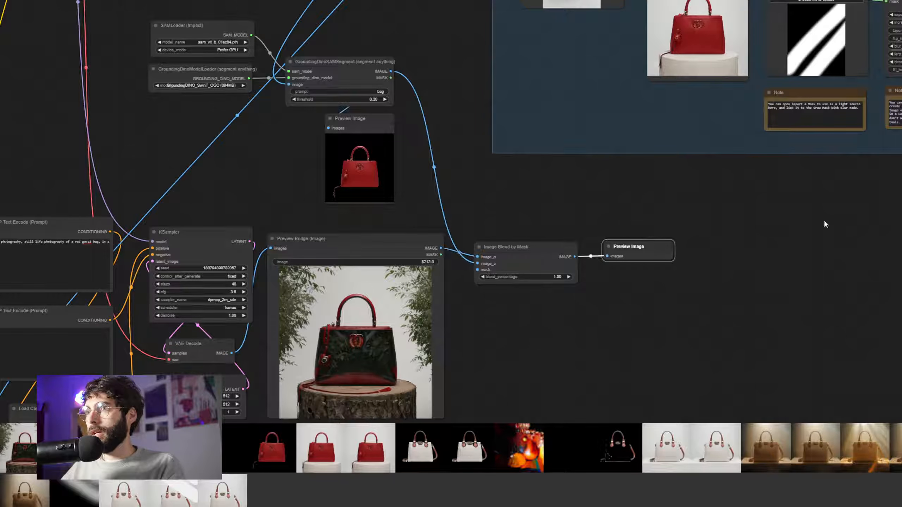
pyautogui.hotkey('ctrl', 'Return')
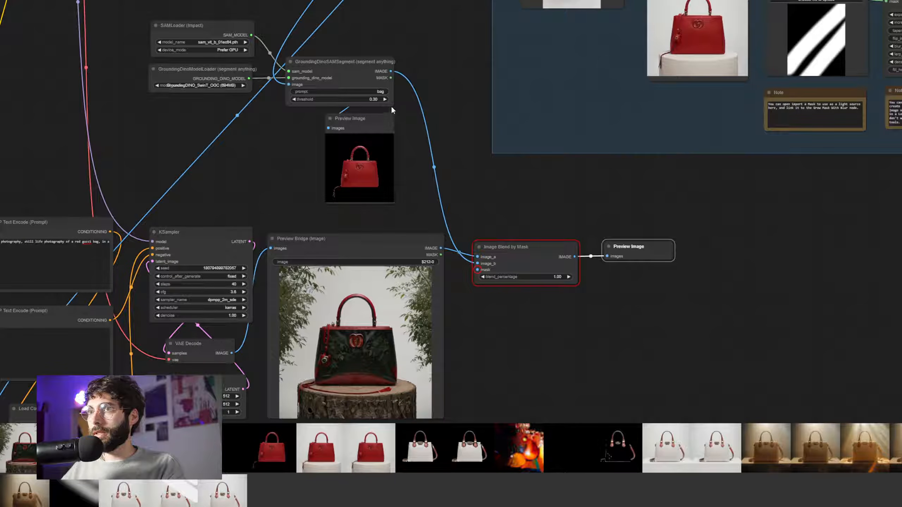
# - Add a Convert Mask to Image node near the GroundingDinoSAMSegment node
pyautogui.click(456, 159)
pyautogui.doubleClick(457, 160)
pyautogui.write('convert')
pyautogui.press('Down')
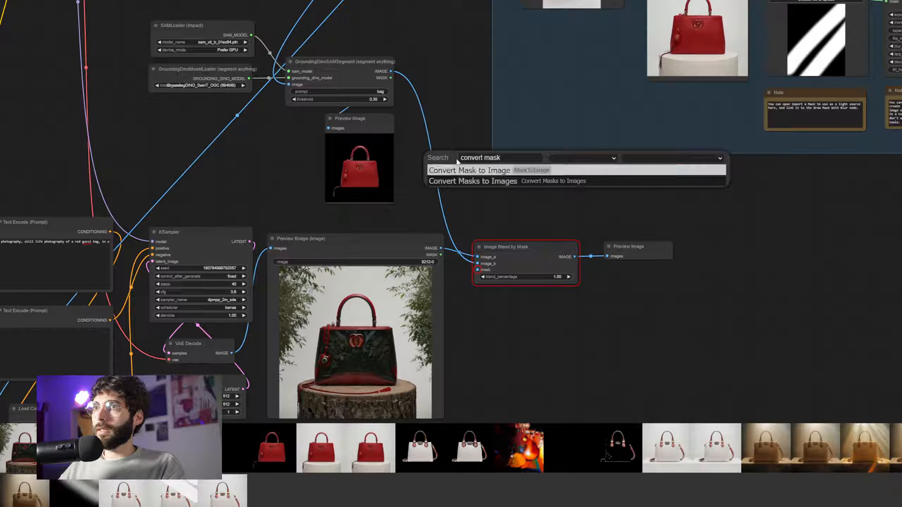
pyautogui.press('Return')
# - Route the segmentation mask through Convert Mask to Image into the blend node's mask input and rerun the workflow
pyautogui.moveTo(471, 151); pyautogui.dragTo(427, 125)
pyautogui.moveTo(391, 77); pyautogui.dragTo(414, 137)
pyautogui.moveTo(476, 138); pyautogui.dragTo(477, 269)
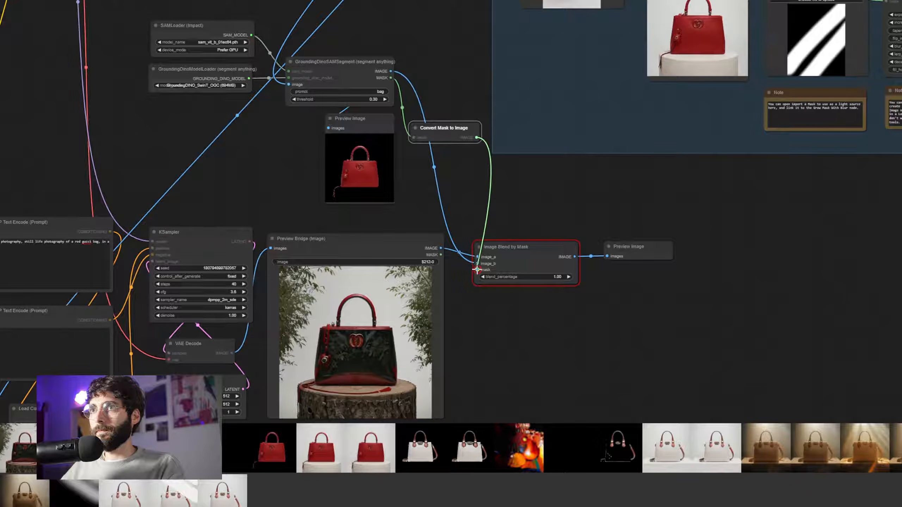
pyautogui.hotkey('ctrl', 'Return')
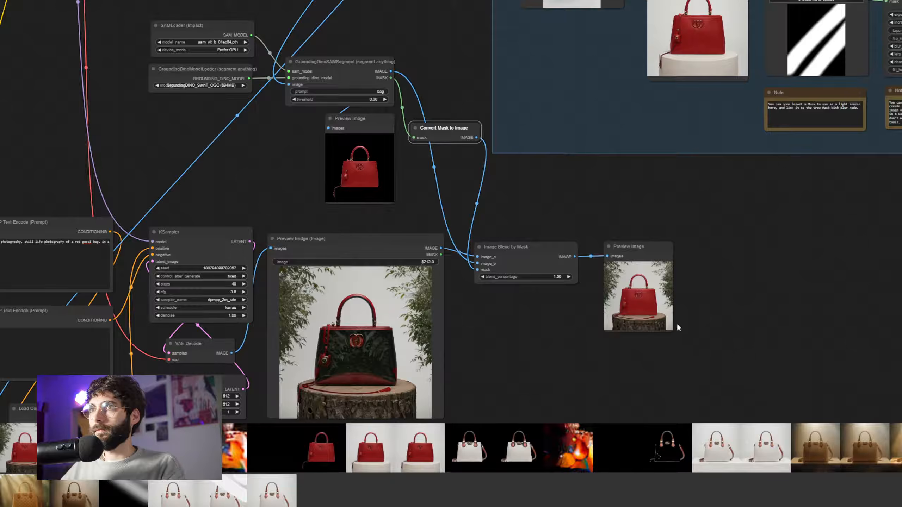
# - Enlarge the Preview Image node after the blend and inspect the merged bag image
pyautogui.scroll(8, 667, 334)
pyautogui.scroll(-7, 606, 347)
pyautogui.moveTo(624, 369); pyautogui.dragTo(607, 298)
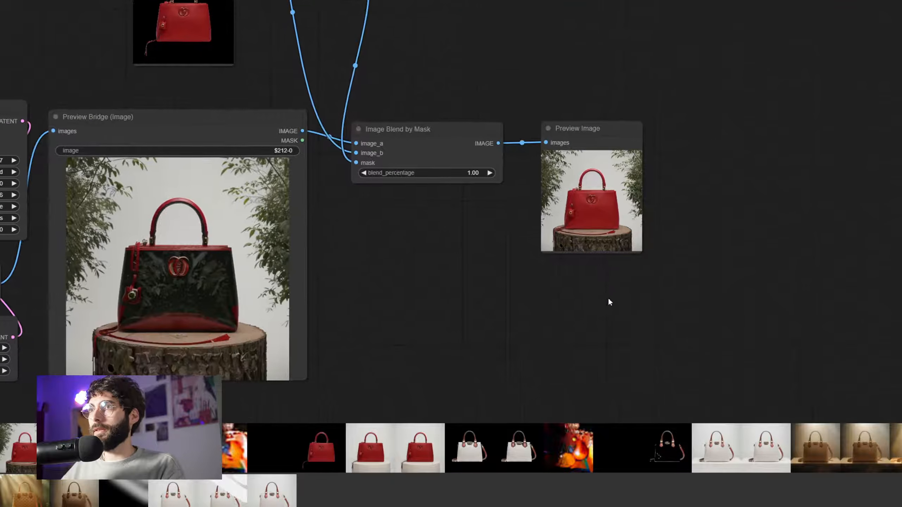
pyautogui.moveTo(643, 251); pyautogui.dragTo(804, 404)
pyautogui.scroll(-3, 824, 362)
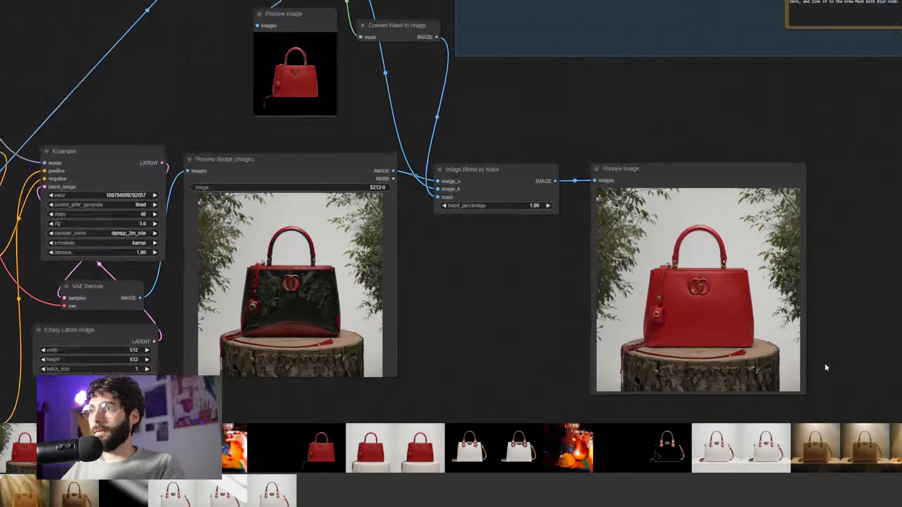
pyautogui.moveTo(756, 295); pyautogui.dragTo(726, 340)
pyautogui.scroll(-2, 780, 321)
pyautogui.moveTo(607, 201); pyautogui.dragTo(599, 188)
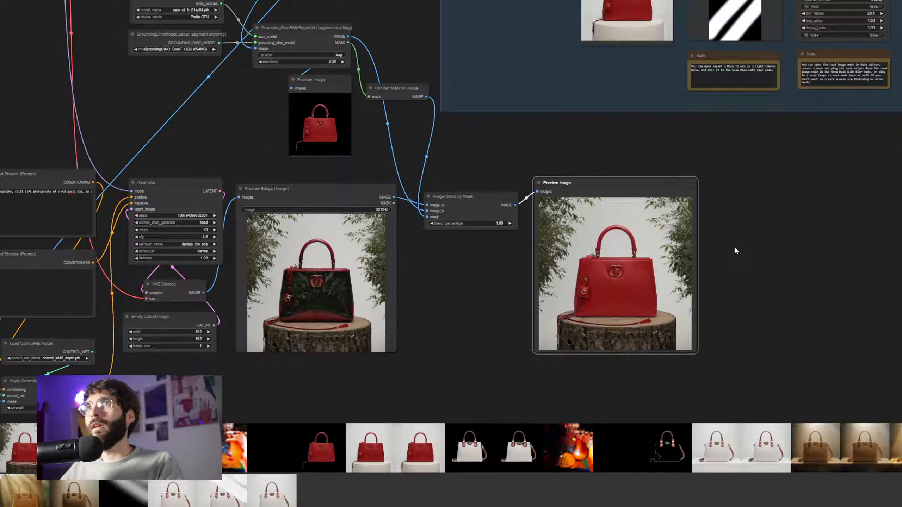
# - Replace the Preview Image node after Image Blend by Mask with a Preview Bridge (Image) node connected to the blend output
pyautogui.scroll(-1, 734, 245)
pyautogui.moveTo(734, 245); pyautogui.dragTo(550, 304)
pyautogui.scroll(-1, 710, 247)
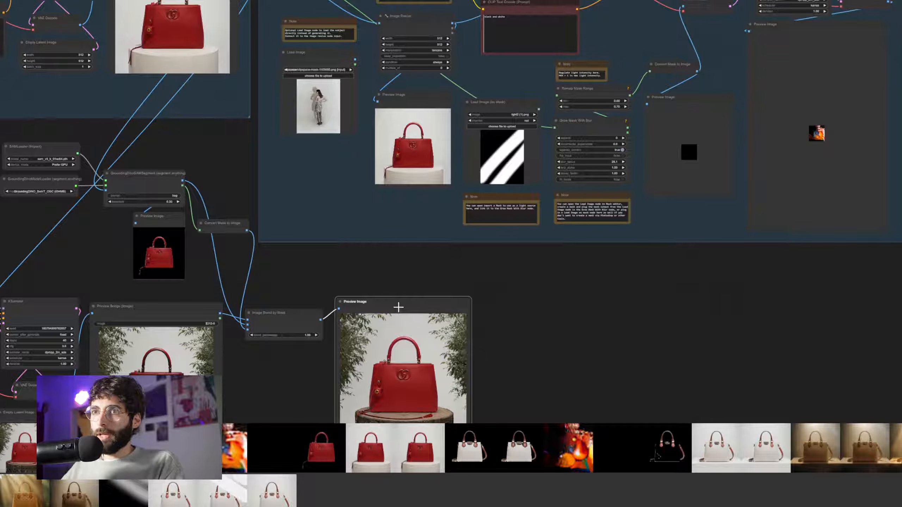
pyautogui.press('Delete')
pyautogui.doubleClick(359, 340)
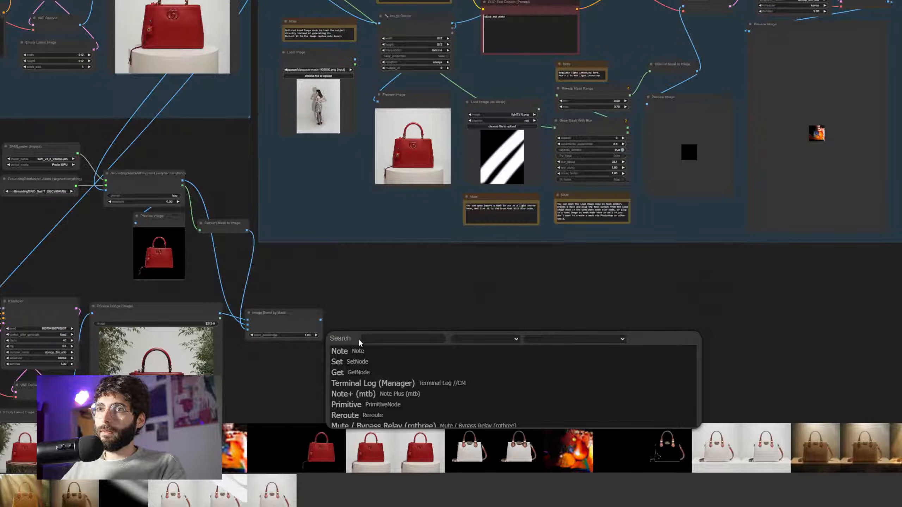
pyautogui.write('pre')
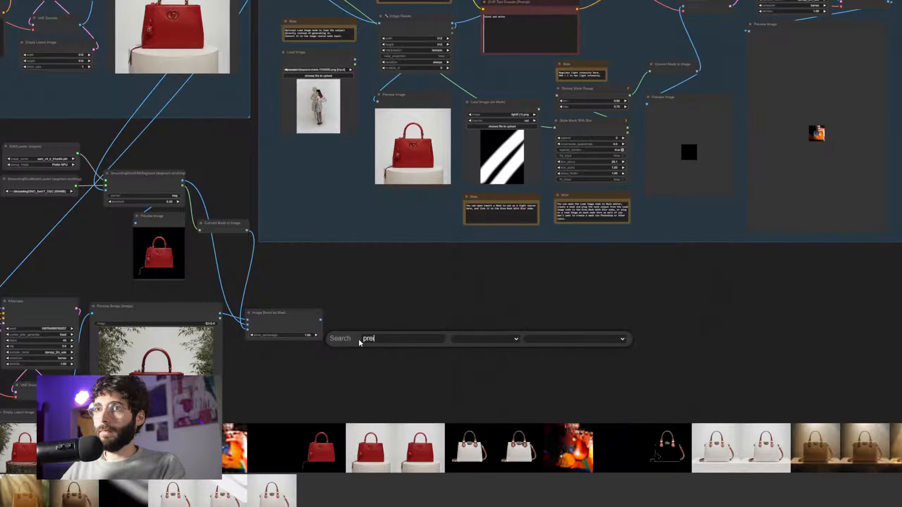
pyautogui.write('vi')
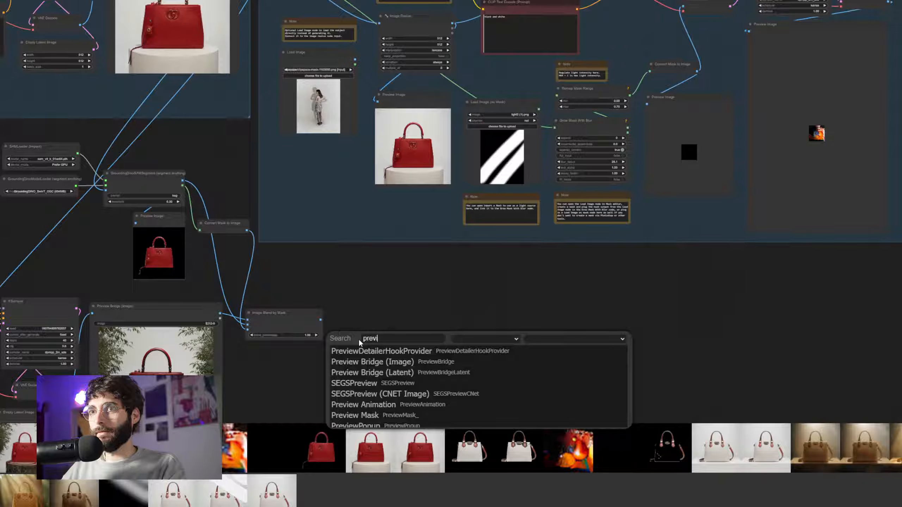
pyautogui.press('Down')
pyautogui.press('Down')
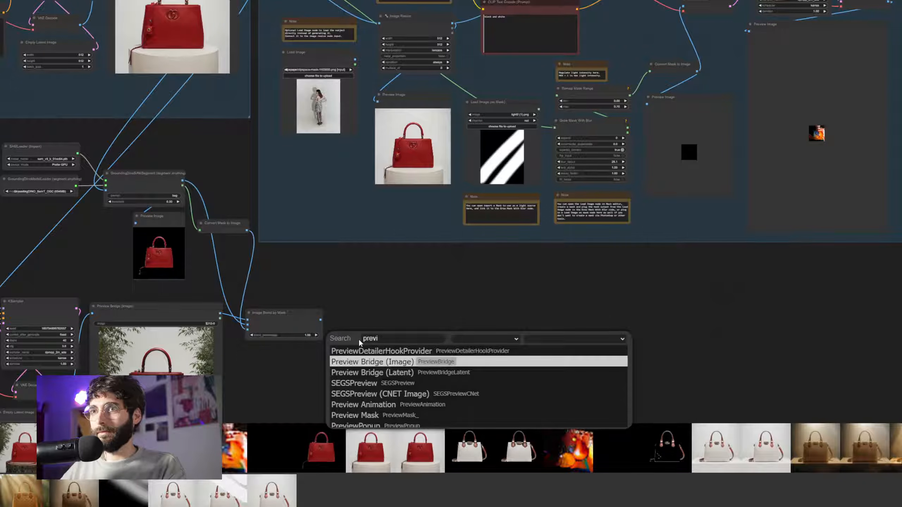
pyautogui.press('Return')
pyautogui.moveTo(362, 342); pyautogui.dragTo(320, 320)
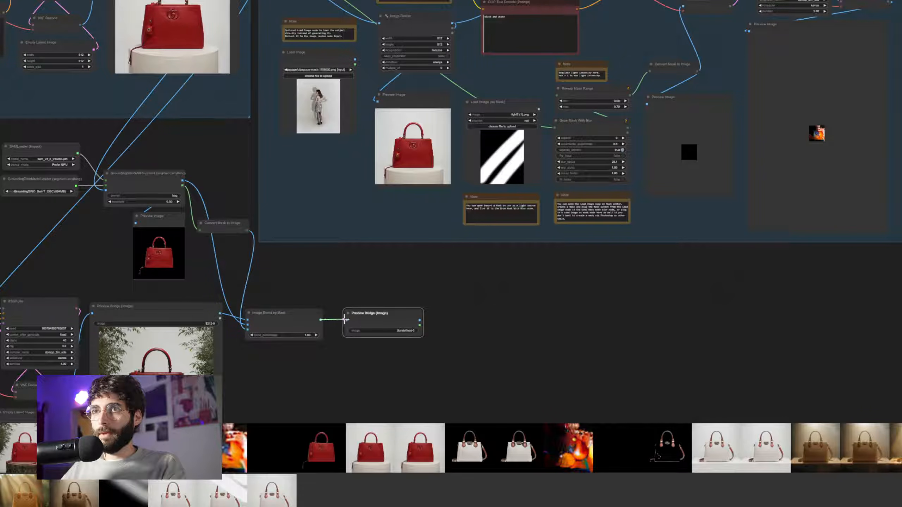
# - Run the workflow and enlarge the new Preview Bridge node
pyautogui.moveTo(435, 342); pyautogui.dragTo(442, 314)
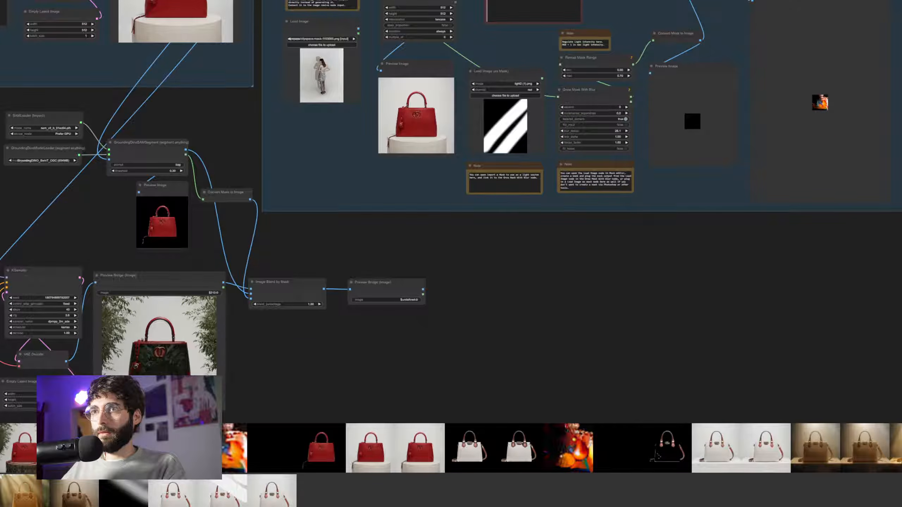
pyautogui.scroll(3, 440, 315)
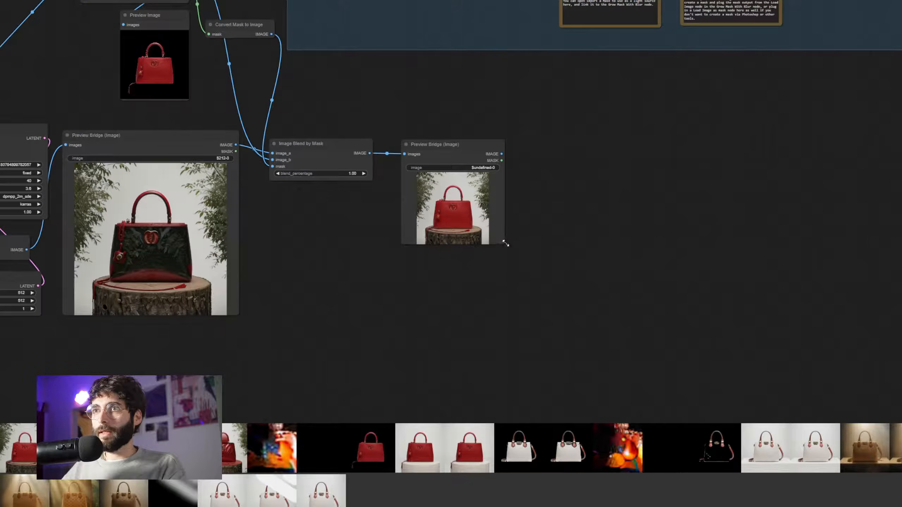
pyautogui.moveTo(505, 243); pyautogui.dragTo(562, 322)
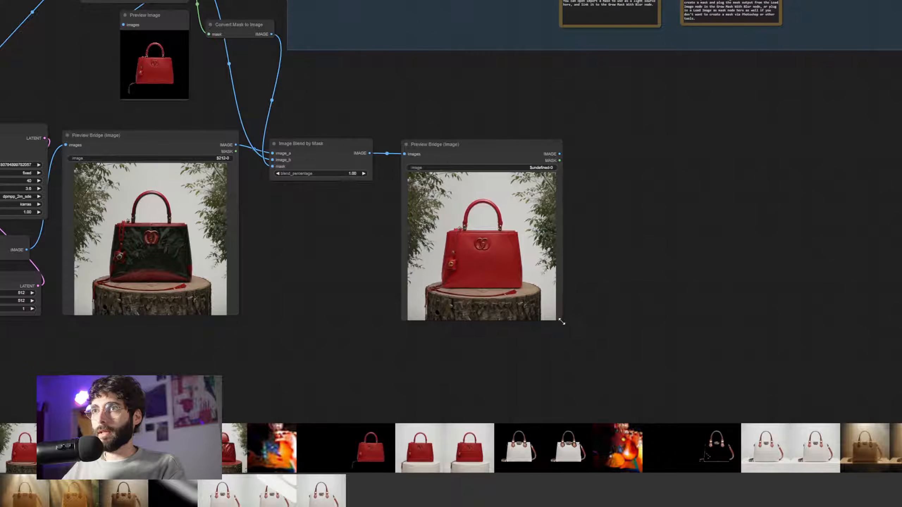
# - Open the blended image in the MaskEditor, paint a mask over its upper part above the bag and save it
pyautogui.rightClick(493, 249)
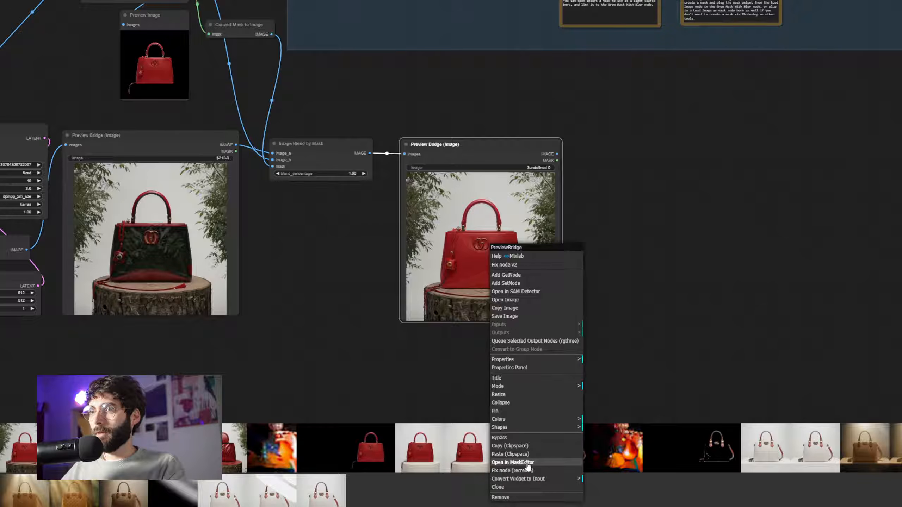
pyautogui.click(512, 462)
pyautogui.moveTo(444, 185)
pyautogui.mouseDown()
pyautogui.moveTo(467, 178)
pyautogui.moveTo(487, 200)
pyautogui.moveTo(585, 192)
pyautogui.moveTo(542, 174)
pyautogui.moveTo(507, 199)
pyautogui.mouseUp()
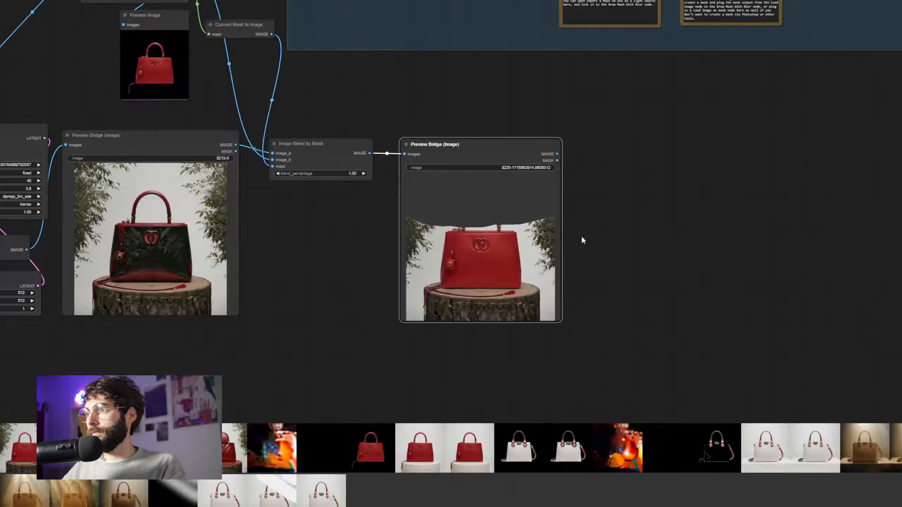
# - Connect the new Preview Bridge's image to Image Resize and its mask to Grow Mask With Blur, and run the workflow
pyautogui.scroll(-2, 604, 213)
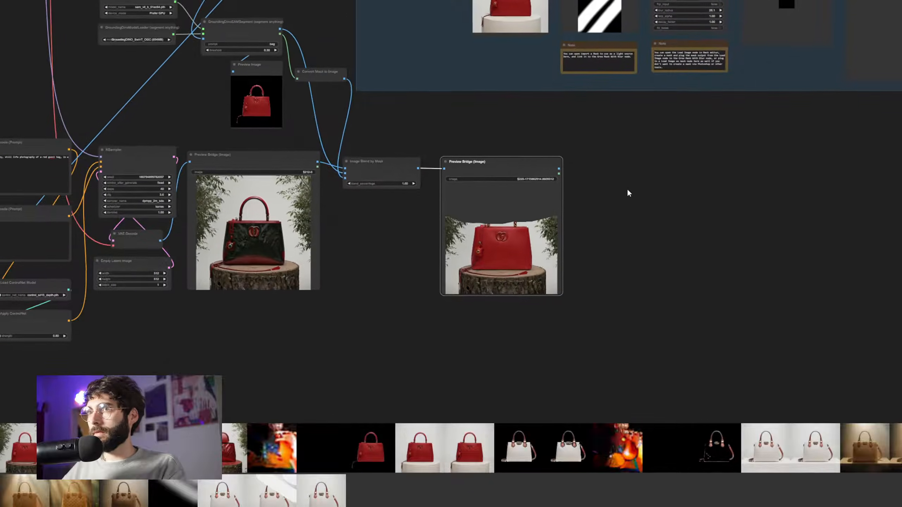
pyautogui.scroll(5, 561, 334)
pyautogui.moveTo(494, 334); pyautogui.dragTo(421, 59)
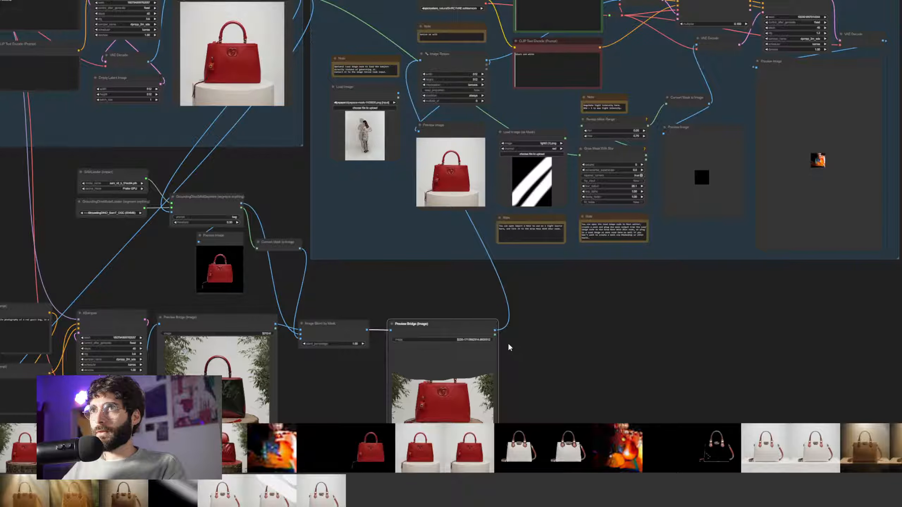
pyautogui.moveTo(494, 334); pyautogui.dragTo(579, 155)
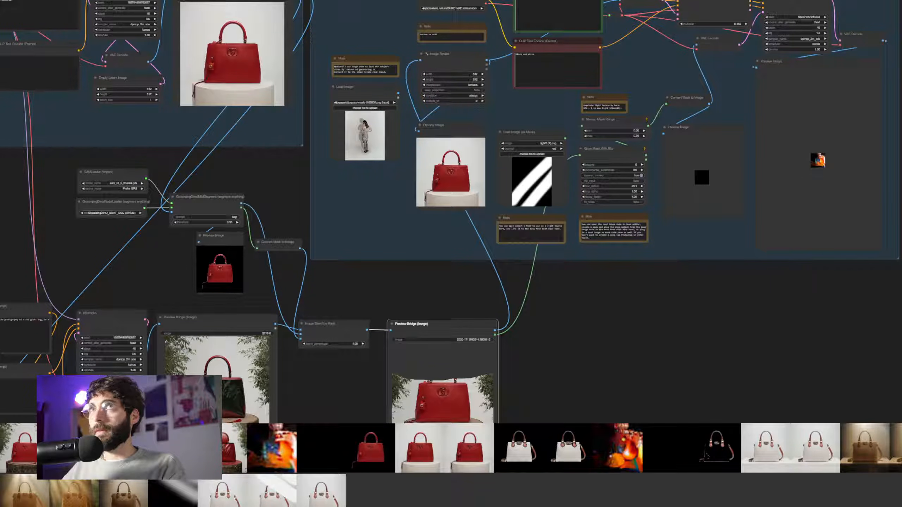
pyautogui.moveTo(719, 303); pyautogui.dragTo(608, 330)
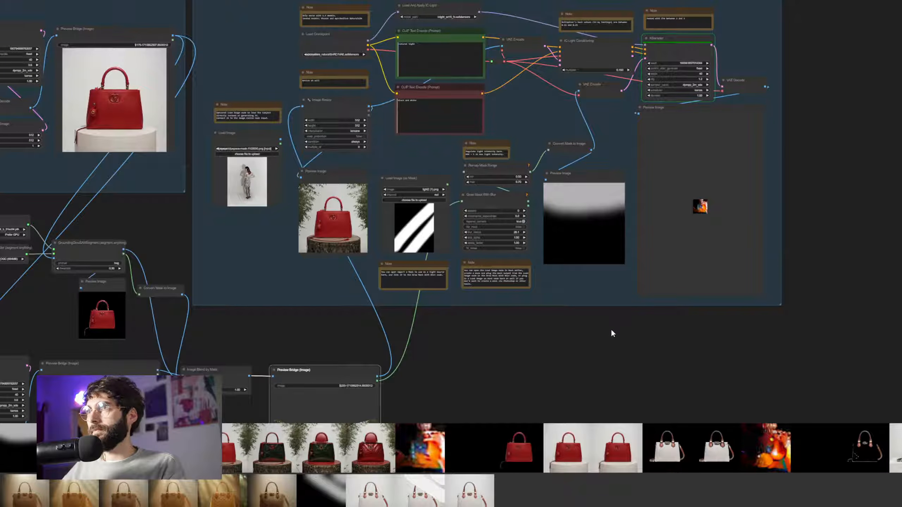
# - Set the relighting KSampler's cfg to 2 and rerun the workflow
pyautogui.scroll(6, 683, 242)
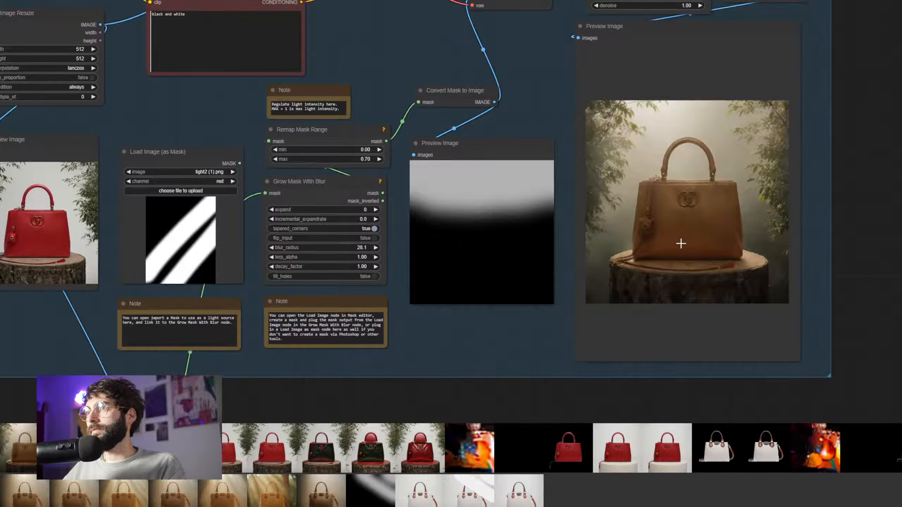
pyautogui.scroll(-3, 681, 244)
pyautogui.moveTo(574, 138); pyautogui.dragTo(594, 130)
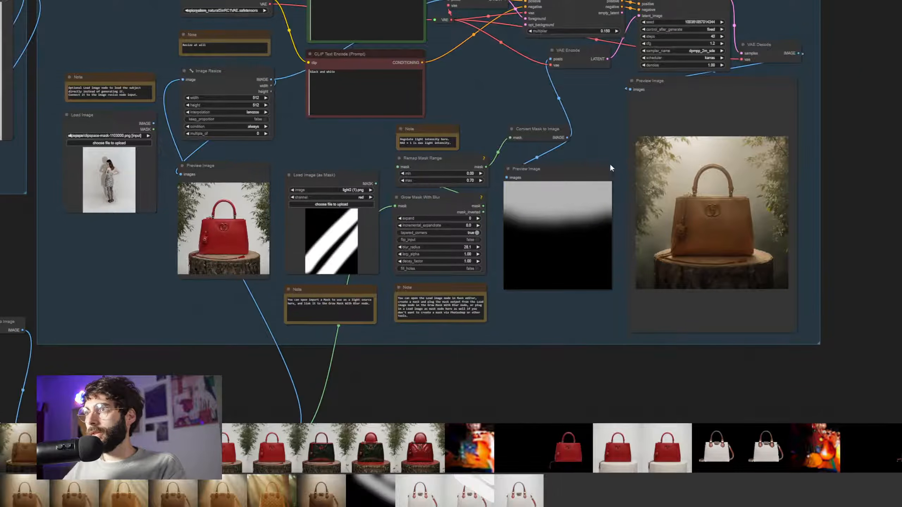
pyautogui.scroll(1, 645, 307)
pyautogui.moveTo(591, 317); pyautogui.dragTo(593, 374)
pyautogui.scroll(4, 795, 62)
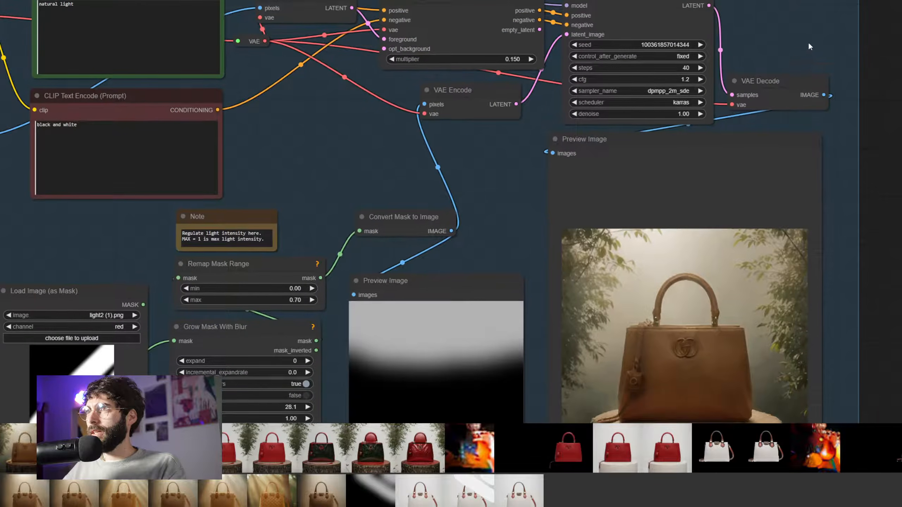
pyautogui.moveTo(807, 43); pyautogui.dragTo(785, 93)
pyautogui.click(654, 129)
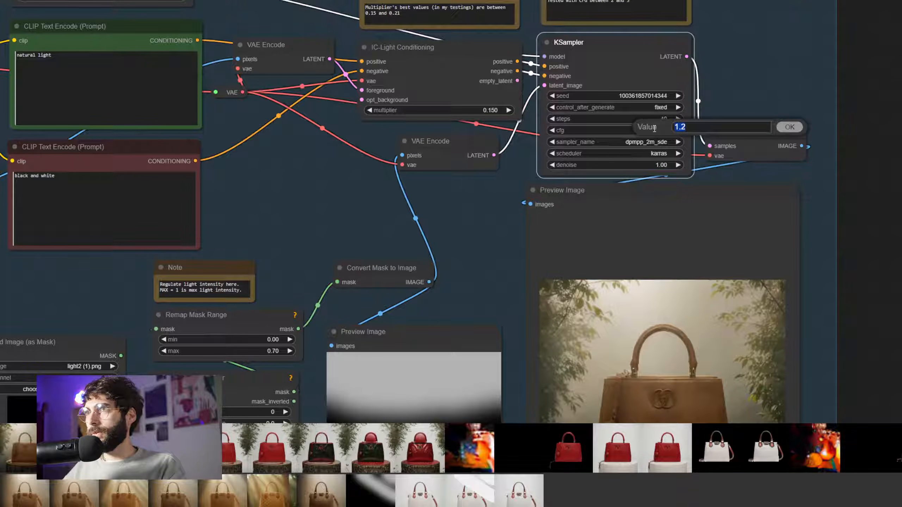
pyautogui.write('2')
pyautogui.press('Return')
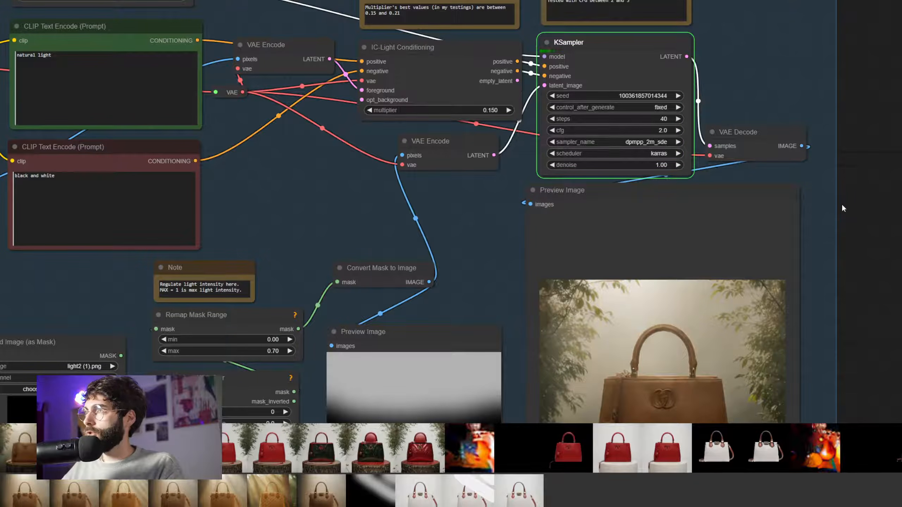
# - Set the relighting KSampler's cfg to 1 and rerun the workflow
pyautogui.scroll(-2, 842, 207)
pyautogui.moveTo(841, 211); pyautogui.dragTo(825, 114)
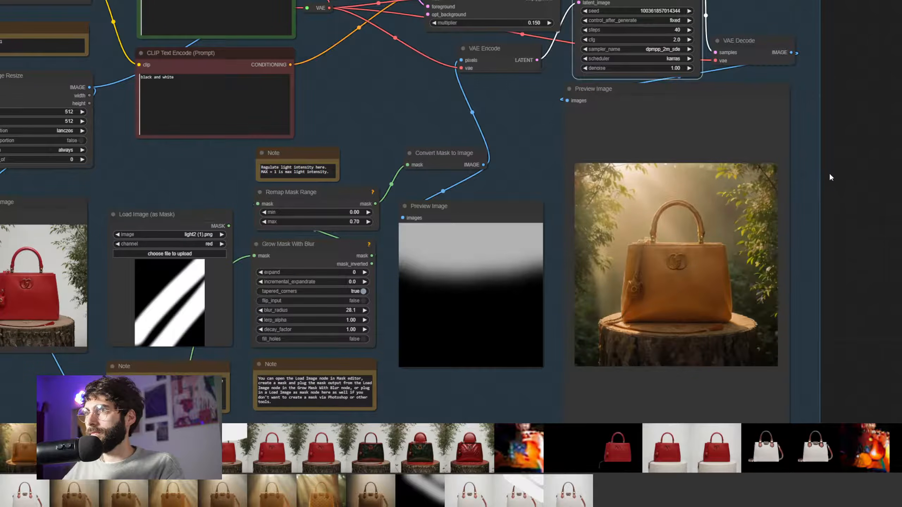
pyautogui.scroll(-5, 830, 174)
pyautogui.moveTo(830, 170); pyautogui.dragTo(845, 222)
pyautogui.scroll(3, 717, 153)
pyautogui.click(757, 142)
pyautogui.press('Escape')
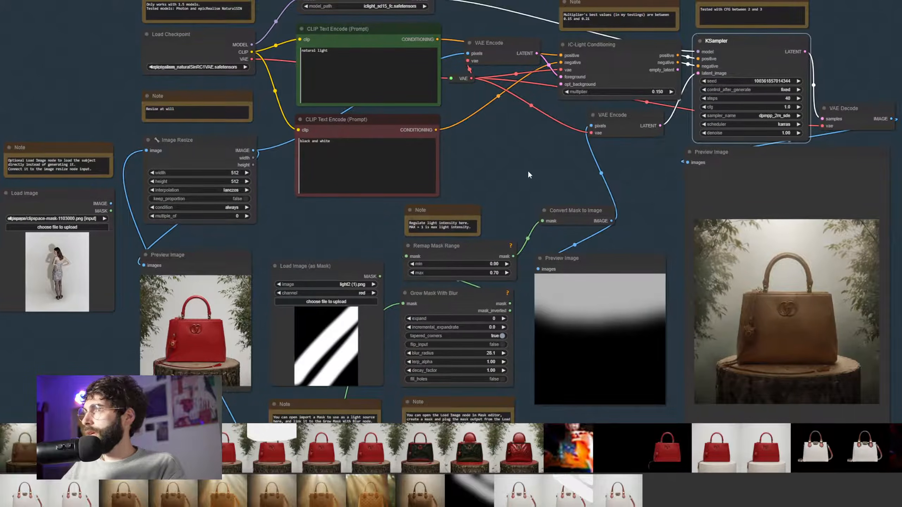
# - Extend the relighting group's positive prompt to "natural light, red gucci bag" and rerun the workflow
pyautogui.moveTo(531, 169); pyautogui.dragTo(556, 189)
pyautogui.click(420, 89)
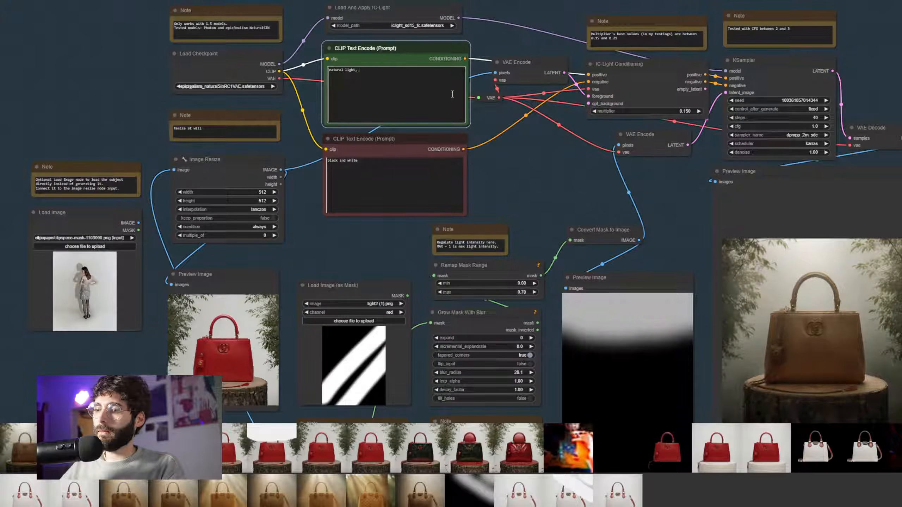
pyautogui.write(', red gucci bag')
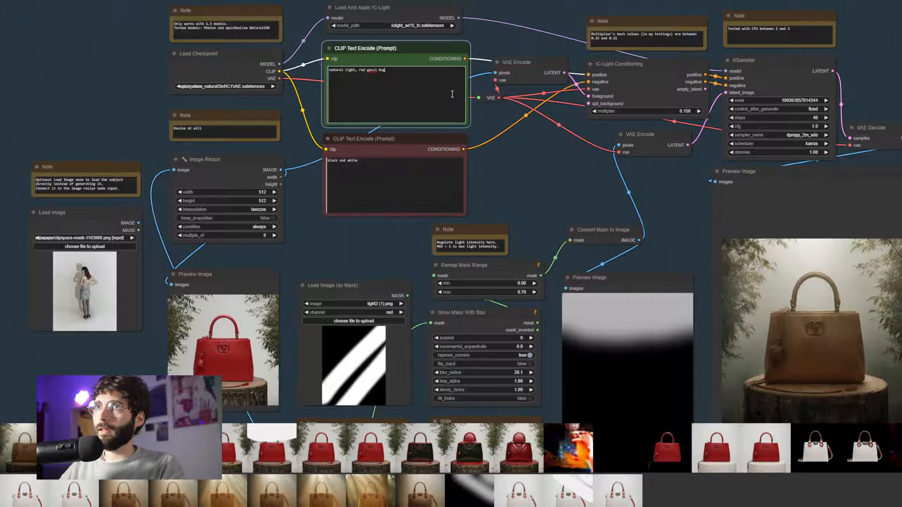
pyautogui.hotkey('ctrl', 'Return')
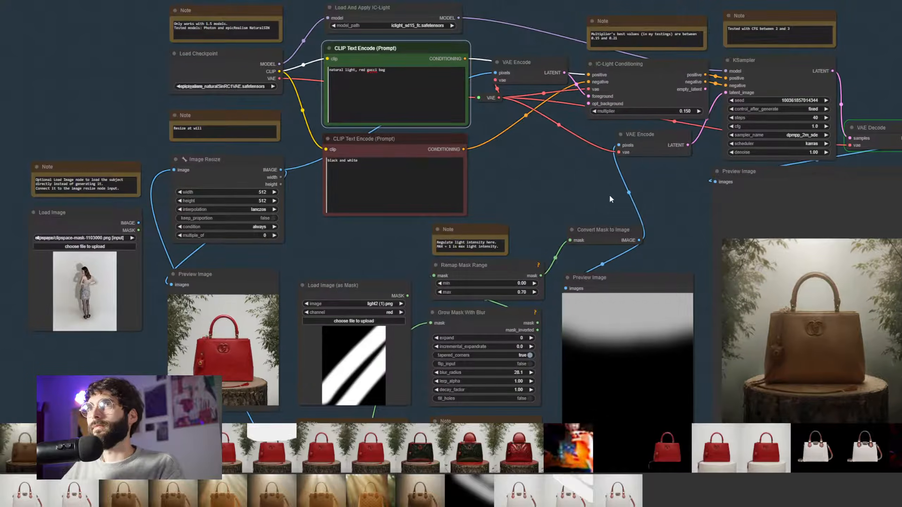
pyautogui.moveTo(610, 199); pyautogui.dragTo(500, 143)
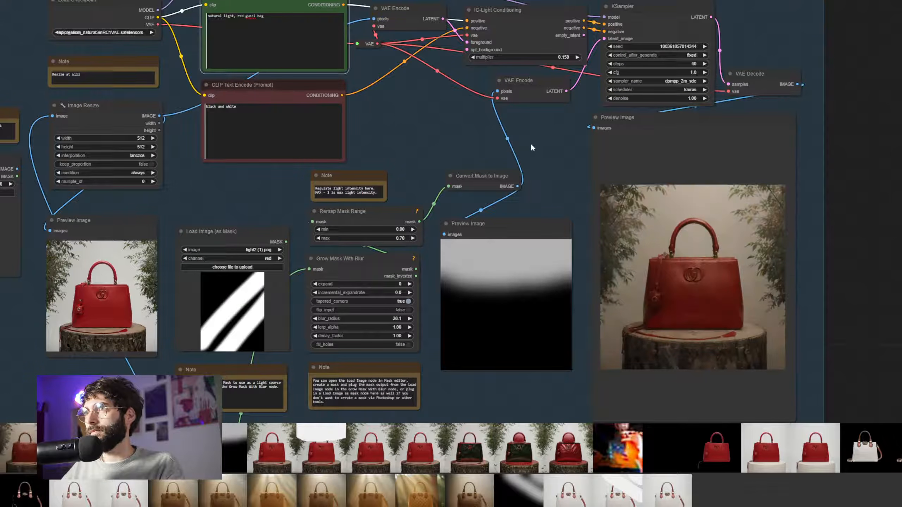
# - Review the path from the generated bag image through the GroundingDinoSAMSegment and Convert Mask to Image nodes
pyautogui.scroll(-5, 532, 135)
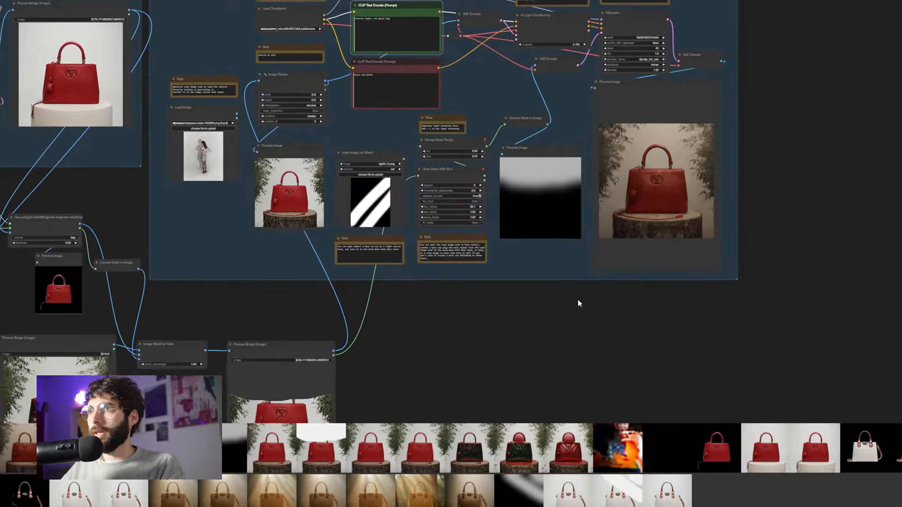
pyautogui.moveTo(569, 306); pyautogui.dragTo(620, 254)
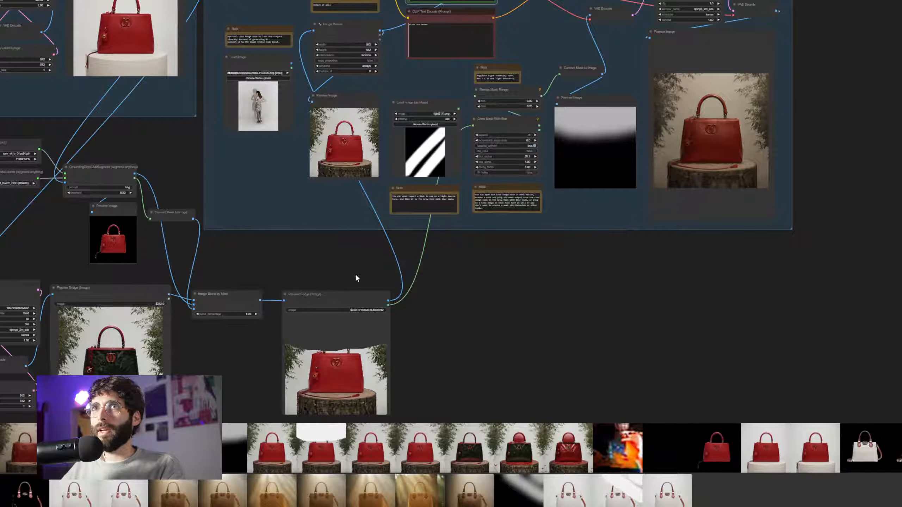
pyautogui.scroll(-3, 350, 262)
pyautogui.moveTo(403, 247); pyautogui.dragTo(408, 255)
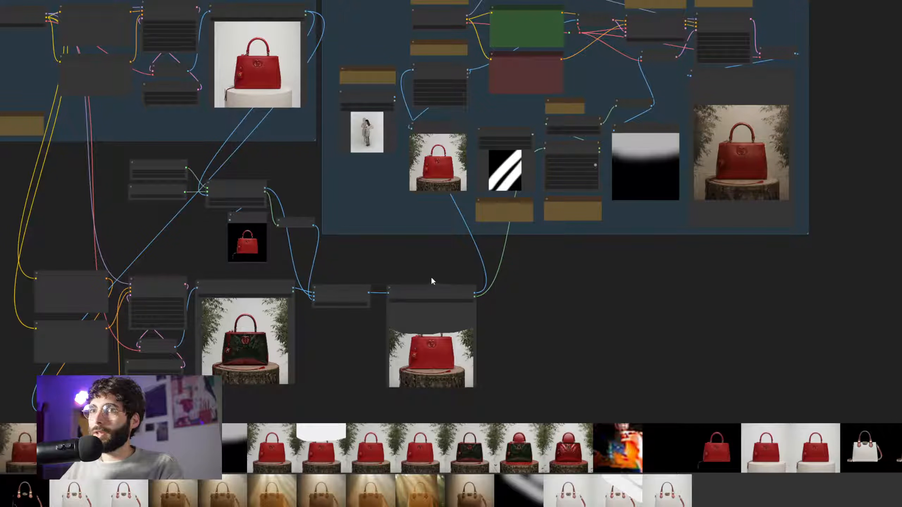
pyautogui.moveTo(431, 279); pyautogui.dragTo(454, 287)
pyautogui.click(262, 17)
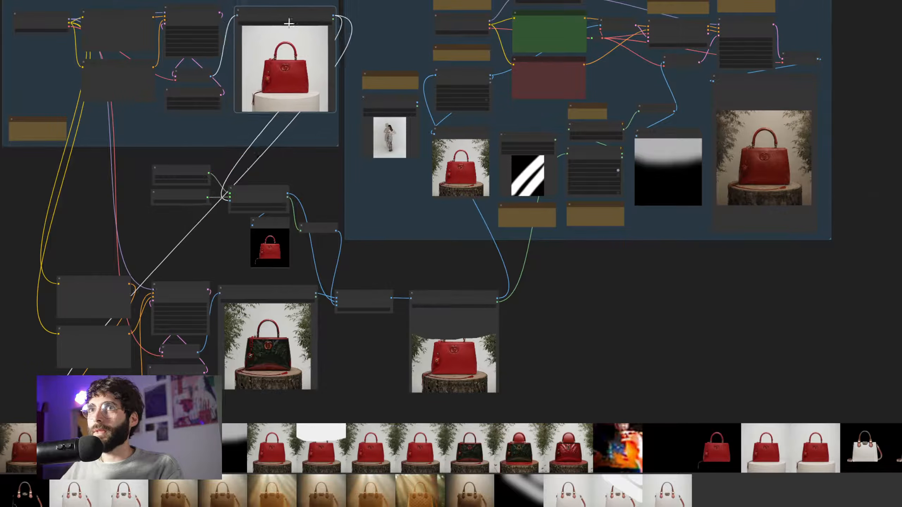
pyautogui.moveTo(286, 24); pyautogui.dragTo(284, 24)
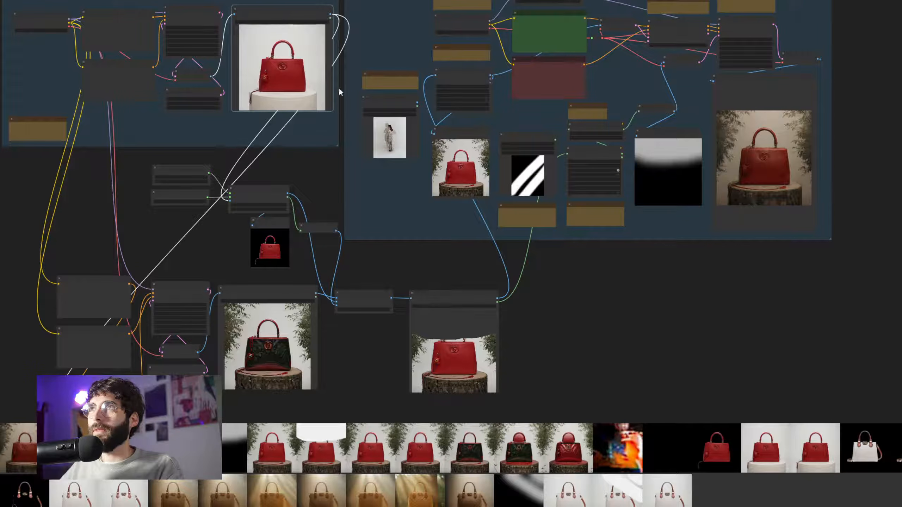
pyautogui.click(278, 222)
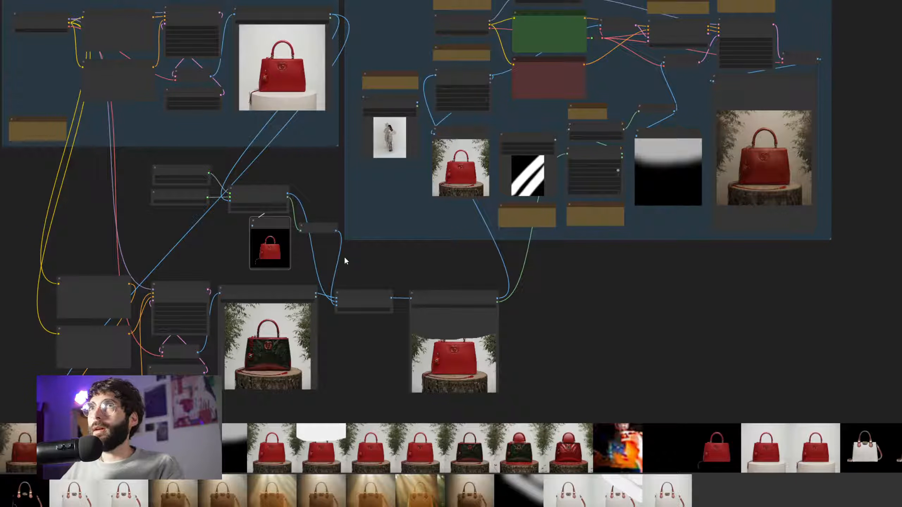
pyautogui.moveTo(345, 261); pyautogui.dragTo(367, 268)
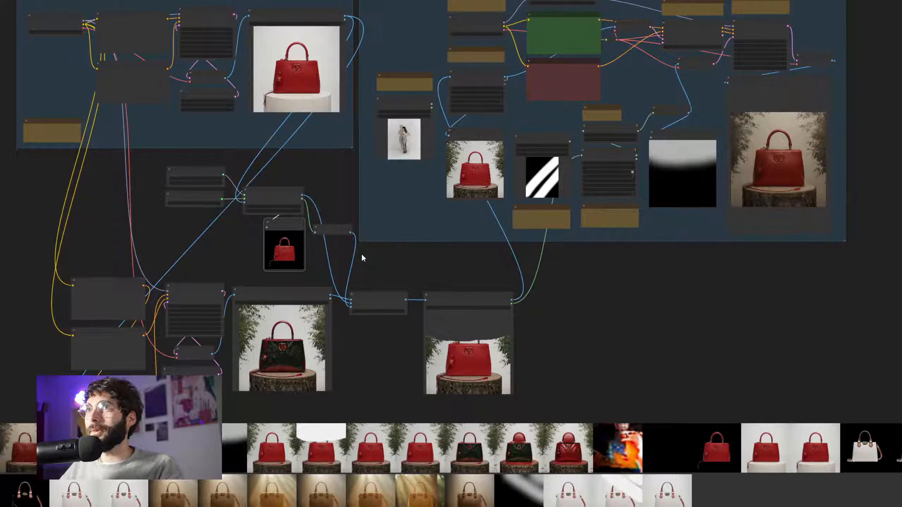
pyautogui.moveTo(293, 234); pyautogui.dragTo(368, 224)
pyautogui.scroll(4, 314, 270)
pyautogui.scroll(2, 314, 269)
pyautogui.moveTo(312, 175); pyautogui.dragTo(318, 170)
pyautogui.moveTo(363, 217); pyautogui.dragTo(363, 203)
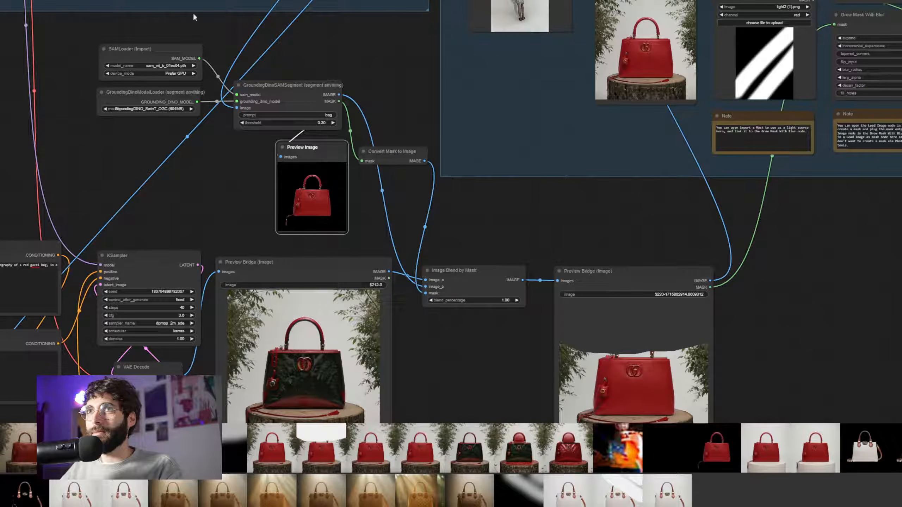
pyautogui.moveTo(190, 88); pyautogui.dragTo(195, 90)
# - Examine the background generation prompts, KSampler and Preview Bridge, and how their image feeds Image Blend by Mask
pyautogui.moveTo(373, 203); pyautogui.dragTo(466, 132)
pyautogui.click(402, 174)
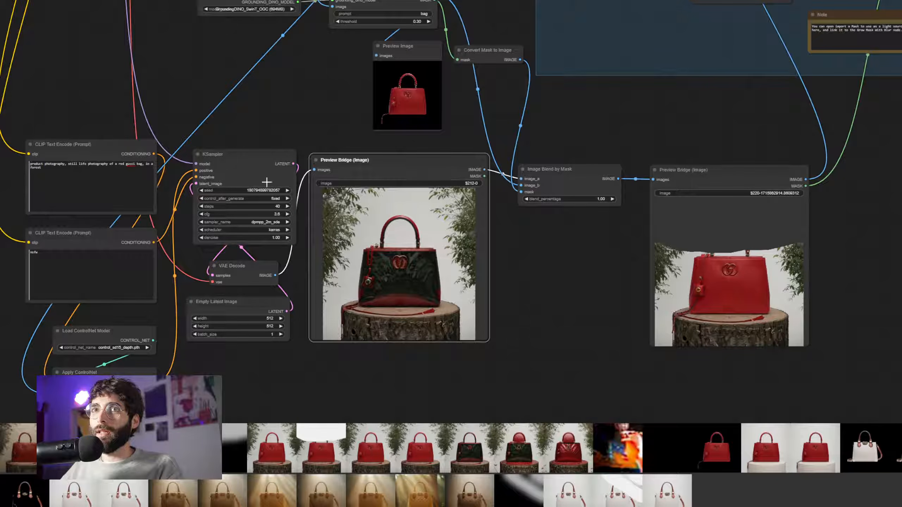
pyautogui.moveTo(87, 150); pyautogui.dragTo(206, 127)
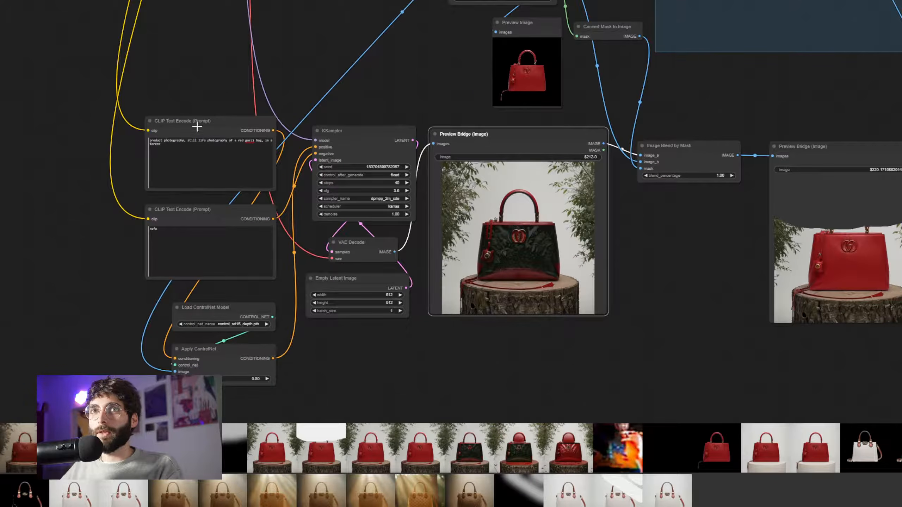
pyautogui.scroll(7, 124, 156)
pyautogui.hscroll(2, 213, 142)
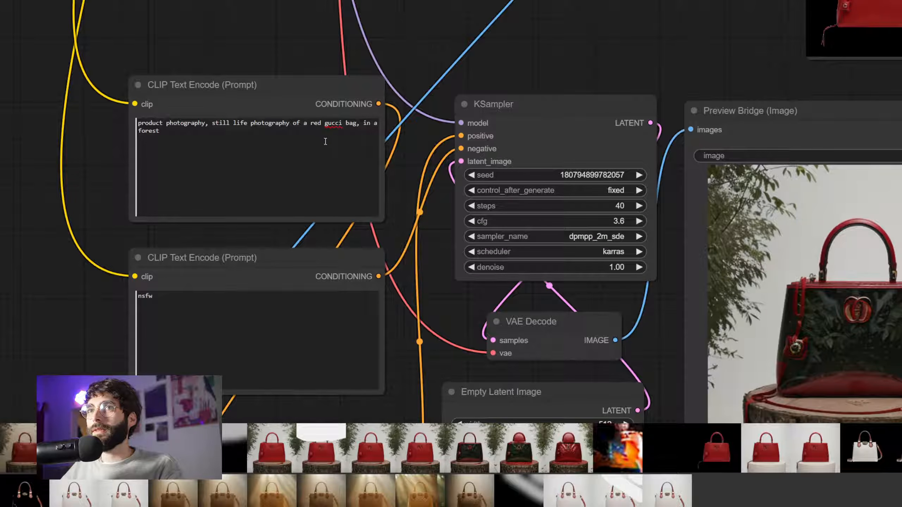
pyautogui.scroll(-5, 381, 149)
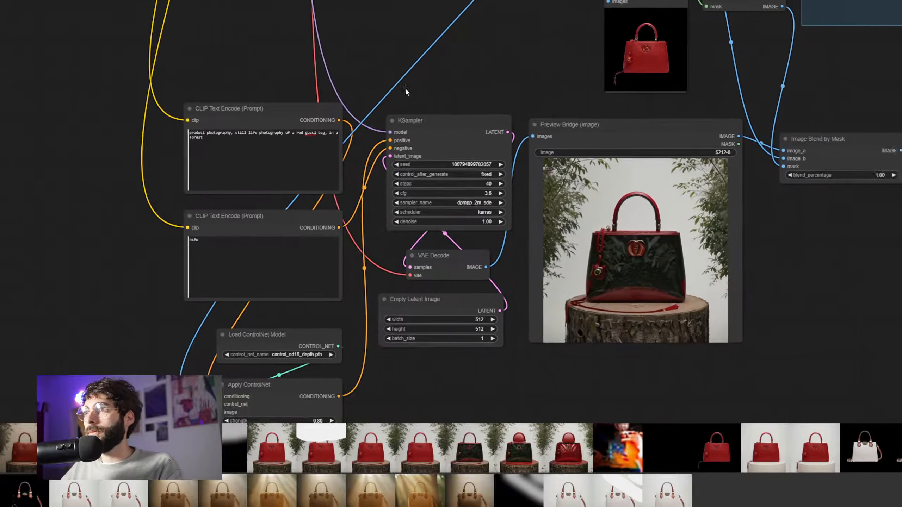
pyautogui.moveTo(440, 85); pyautogui.dragTo(225, 97)
pyautogui.moveTo(545, 270); pyautogui.dragTo(382, 315)
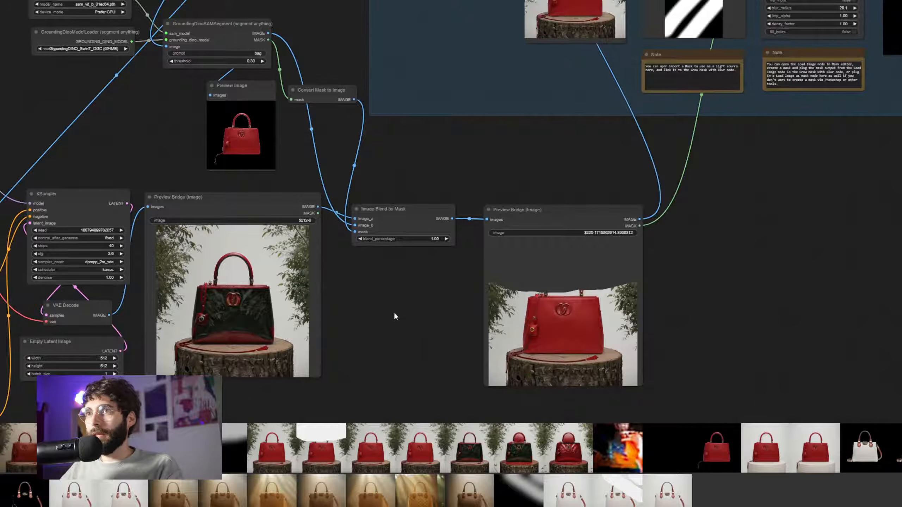
pyautogui.scroll(-2, 390, 312)
pyautogui.moveTo(592, 309); pyautogui.dragTo(609, 274)
pyautogui.scroll(3, 545, 290)
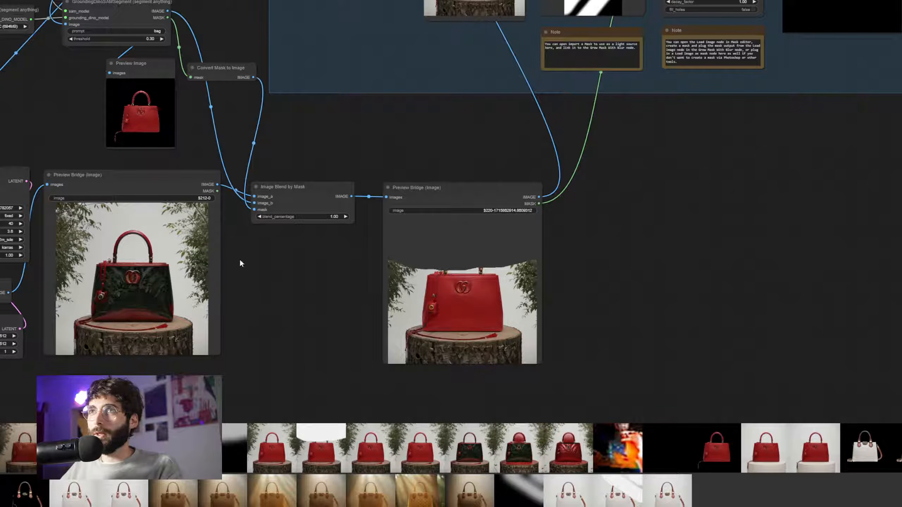
# - Review the blended image's links into the relighting group, its relit result and the layout of the whole workflow
pyautogui.scroll(-2, 480, 287)
pyautogui.moveTo(684, 175); pyautogui.dragTo(492, 294)
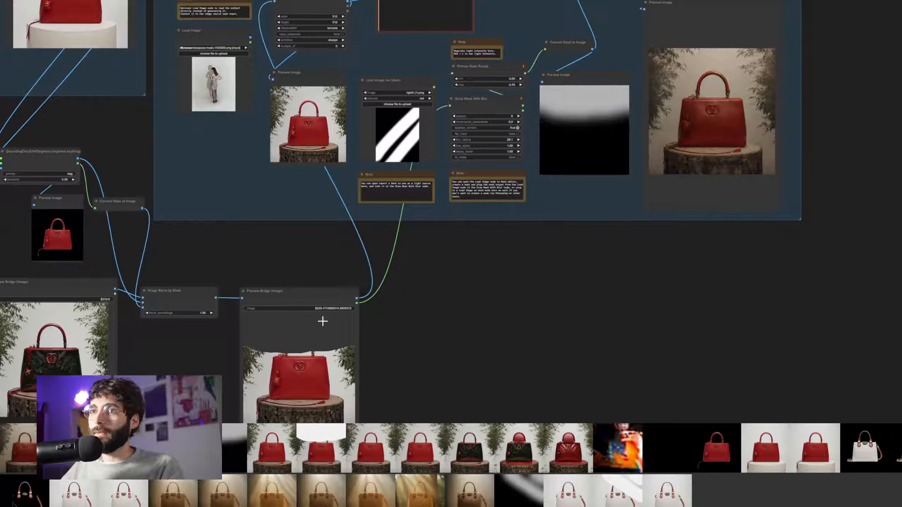
pyautogui.moveTo(407, 350); pyautogui.dragTo(415, 336)
pyautogui.moveTo(526, 308); pyautogui.dragTo(462, 396)
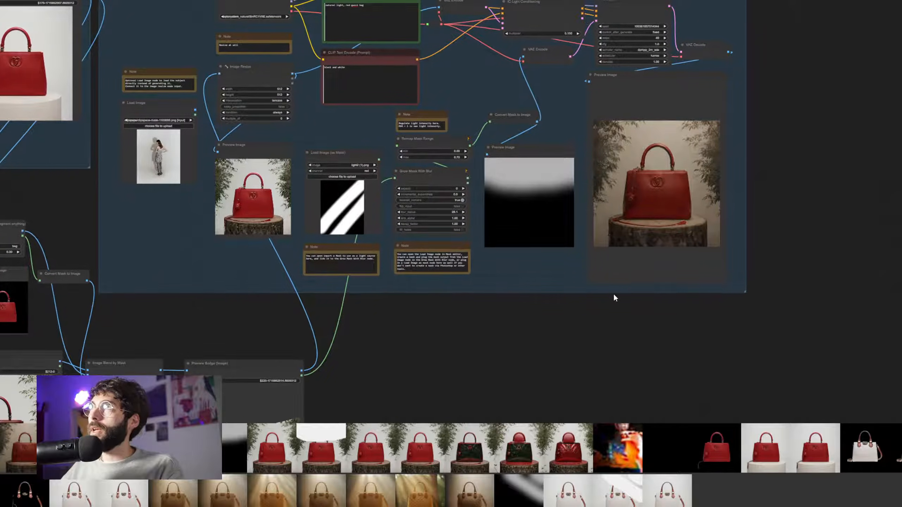
pyautogui.moveTo(379, 141); pyautogui.dragTo(467, 184)
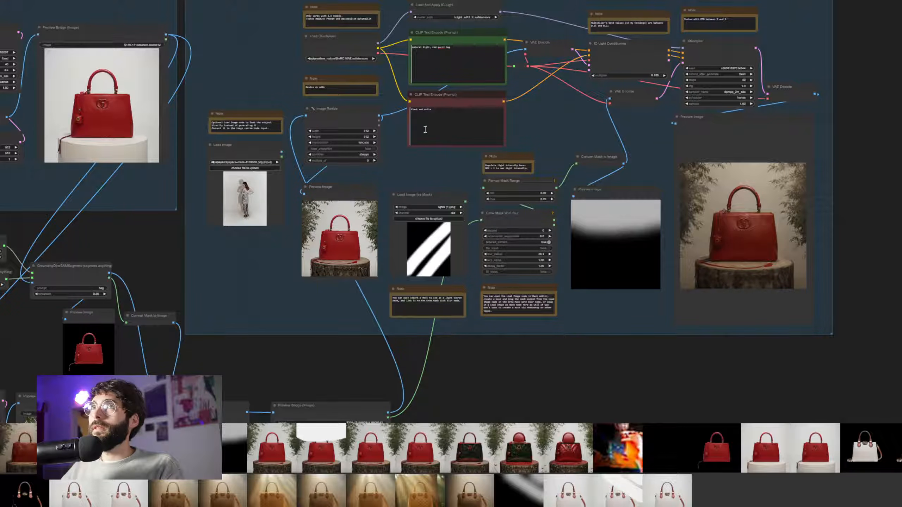
pyautogui.moveTo(607, 350); pyautogui.dragTo(726, 311)
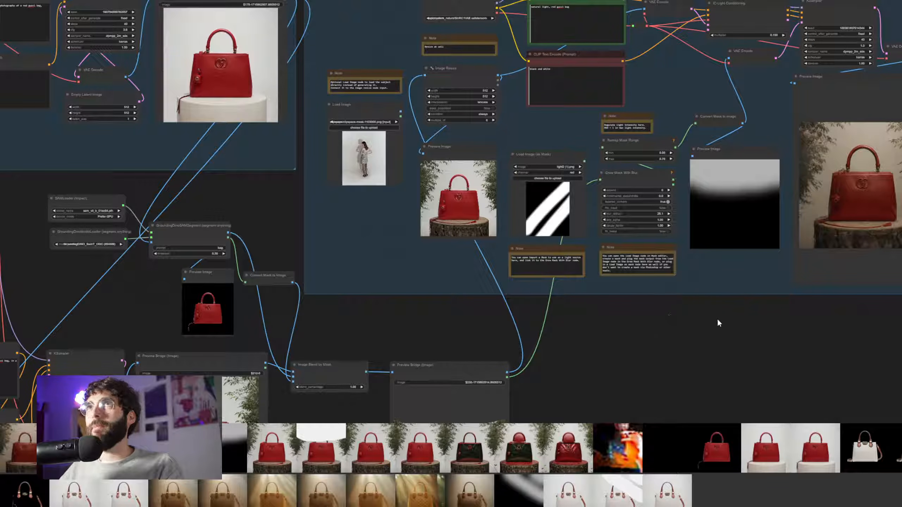
pyautogui.moveTo(651, 325); pyautogui.dragTo(729, 270)
pyautogui.scroll(-4, 678, 289)
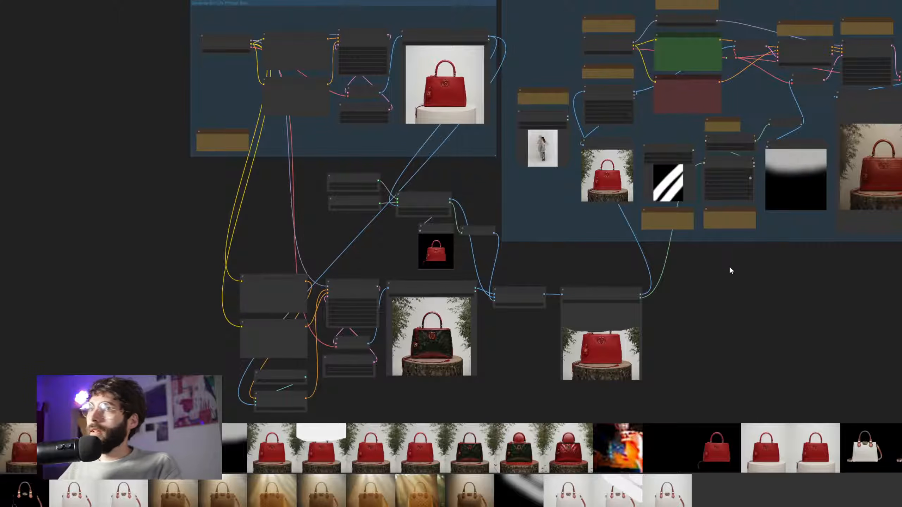
pyautogui.moveTo(702, 299); pyautogui.dragTo(652, 290)
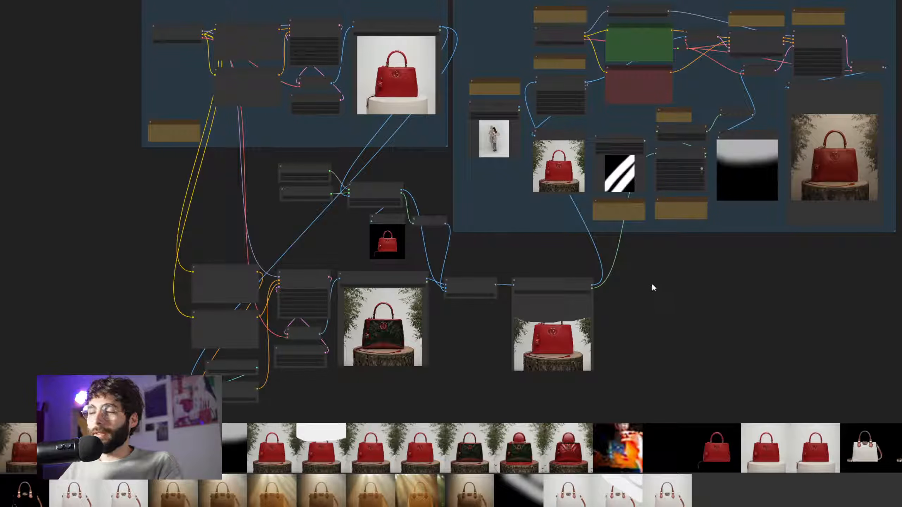
pyautogui.moveTo(640, 294)
pyautogui.mouseDown()
pyautogui.moveTo(649, 297)
pyautogui.moveTo(645, 288)
pyautogui.mouseUp()
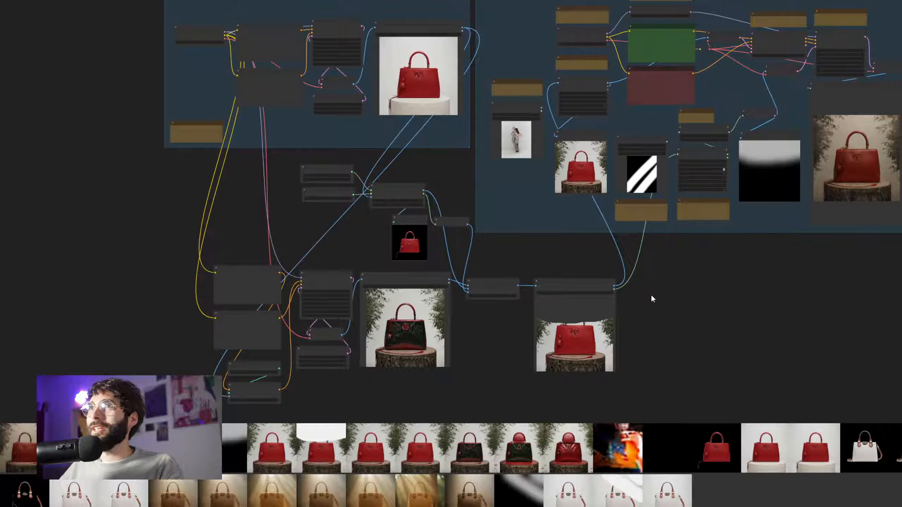
pyautogui.moveTo(342, 238); pyautogui.dragTo(473, 251)
pyautogui.scroll(1, 391, 220)
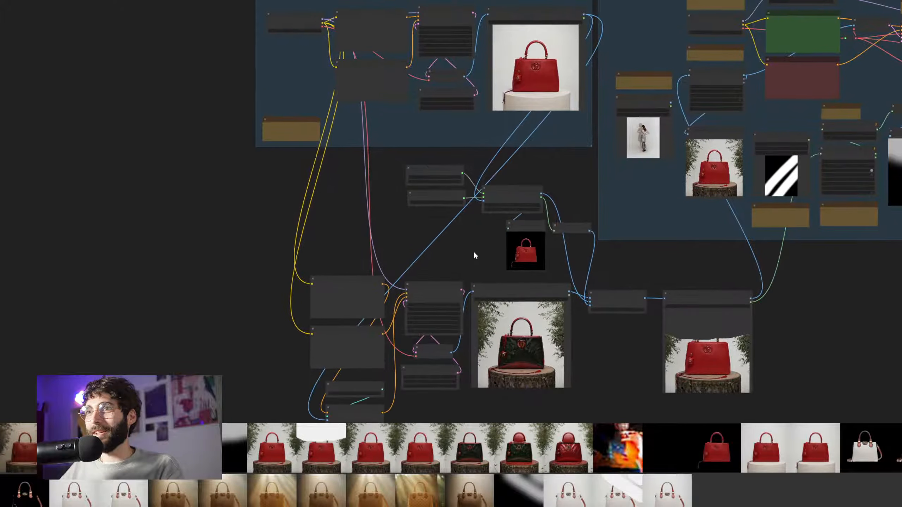
# - Add a new group beside the background generation nodes and title it "Background Generator"
pyautogui.moveTo(509, 280); pyautogui.dragTo(454, 291)
pyautogui.click(390, 245)
pyautogui.moveTo(391, 247); pyautogui.dragTo(415, 181)
pyautogui.moveTo(324, 342); pyautogui.dragTo(314, 342)
pyautogui.rightClick(220, 213)
pyautogui.click(235, 232)
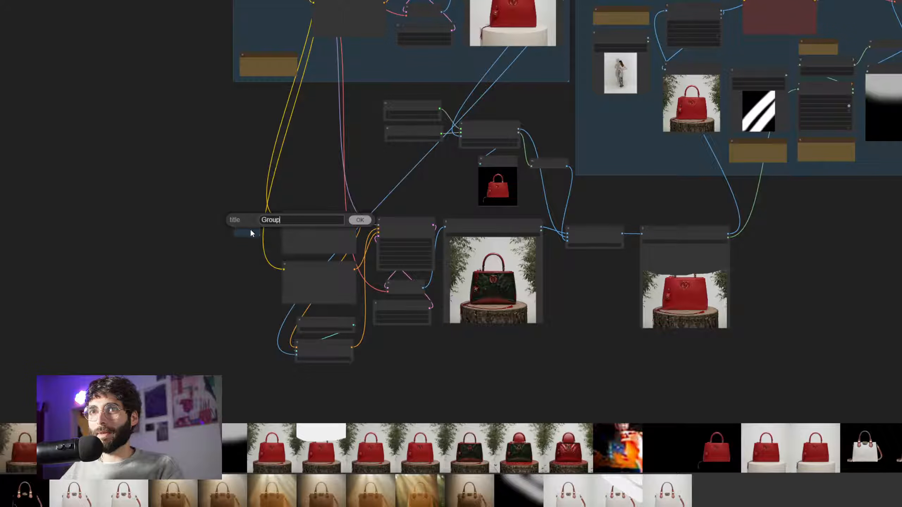
pyautogui.doubleClick(280, 219)
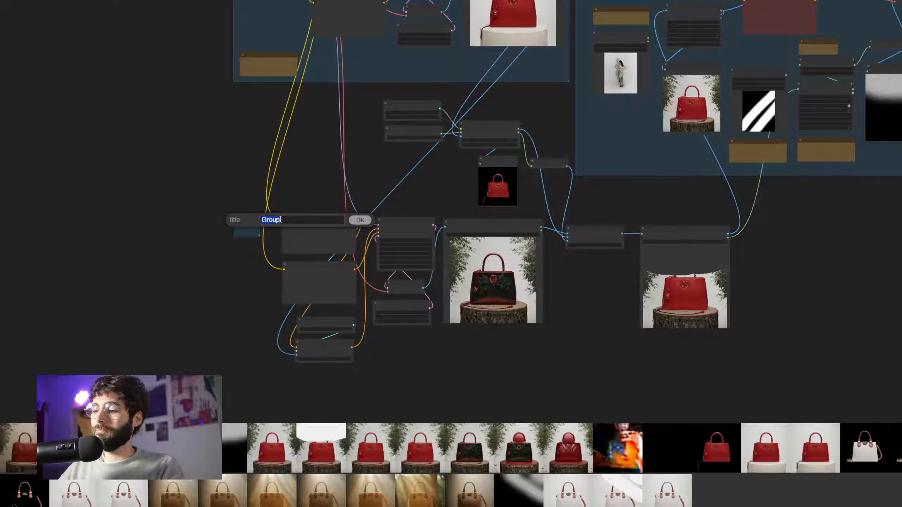
pyautogui.write('Backgrou')
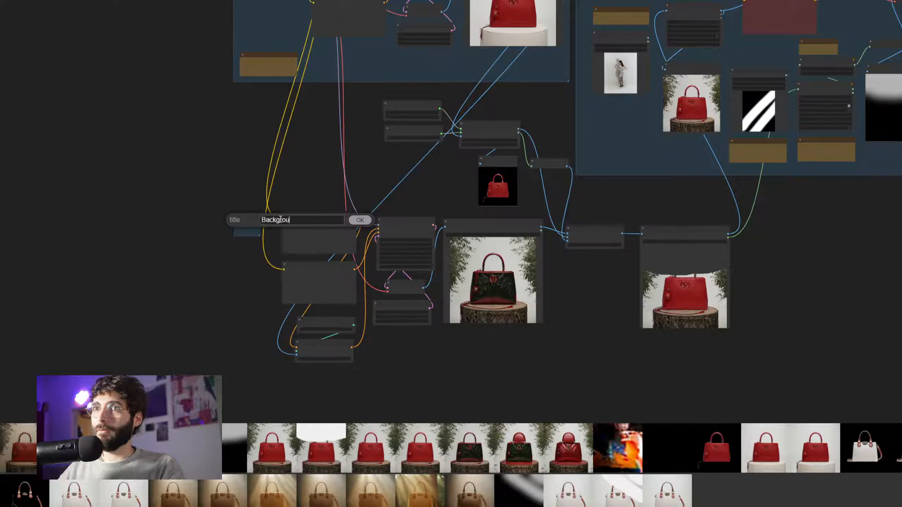
pyautogui.write('nd Generator')
pyautogui.press('Return')
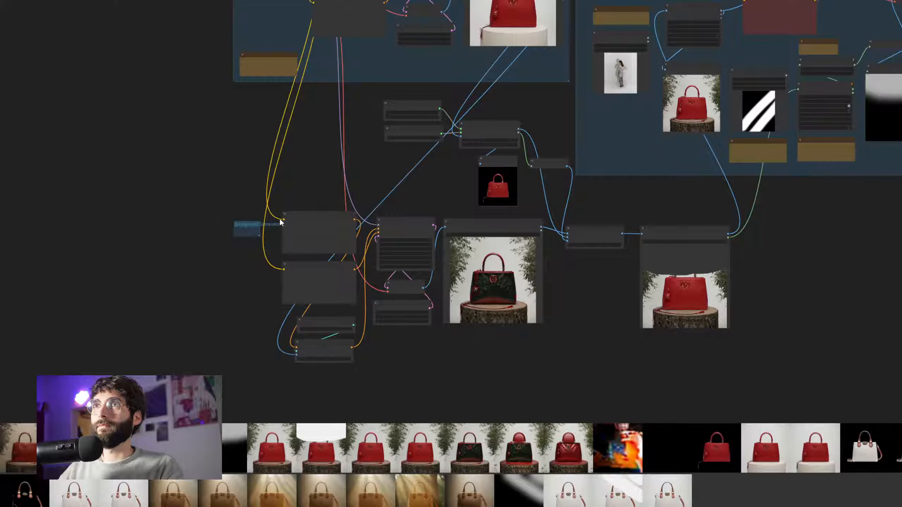
# - Resize the Background Generator group to enclose all background nodes and move it clear of the segmentation nodes, below the product image group
pyautogui.moveTo(260, 229); pyautogui.dragTo(555, 367)
pyautogui.moveTo(500, 165); pyautogui.dragTo(514, 128)
pyautogui.moveTo(458, 200); pyautogui.dragTo(276, 95)
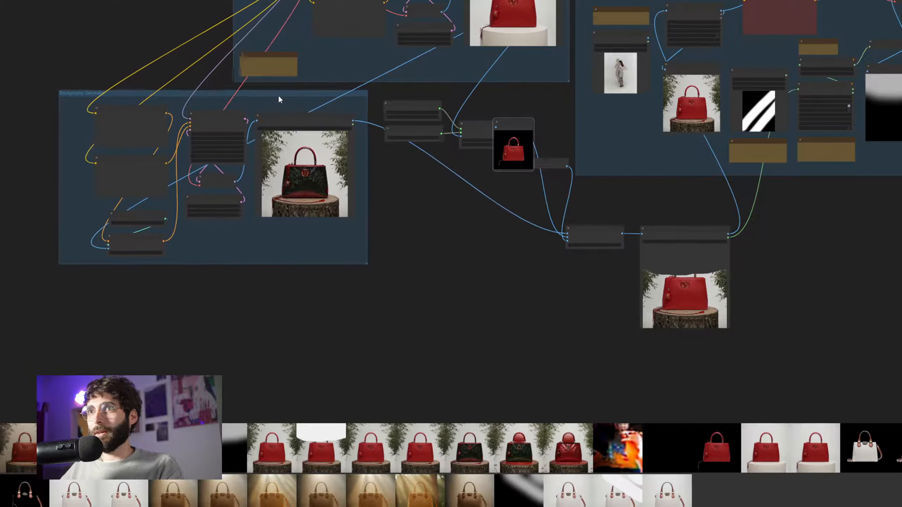
# - Arrange the segmentation nodes compactly, with Convert Mask to Image under GroundingDinoSAMSegment and the segmented bag's Preview Image beside them
pyautogui.moveTo(512, 129); pyautogui.dragTo(494, 173)
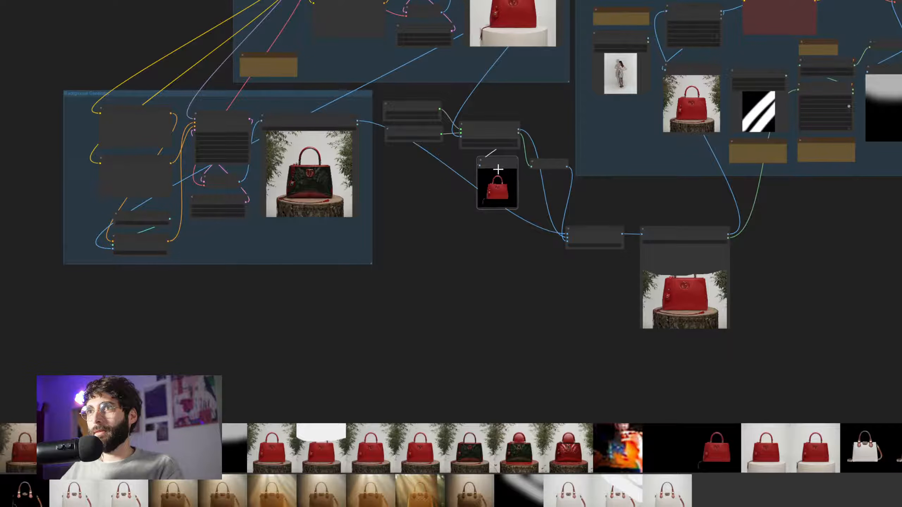
pyautogui.scroll(1, 520, 215)
pyautogui.scroll(2, 519, 212)
pyautogui.moveTo(549, 125); pyautogui.dragTo(554, 197)
pyautogui.moveTo(501, 166); pyautogui.dragTo(494, 144)
pyautogui.moveTo(492, 215); pyautogui.dragTo(482, 192)
pyautogui.moveTo(558, 217); pyautogui.dragTo(557, 165)
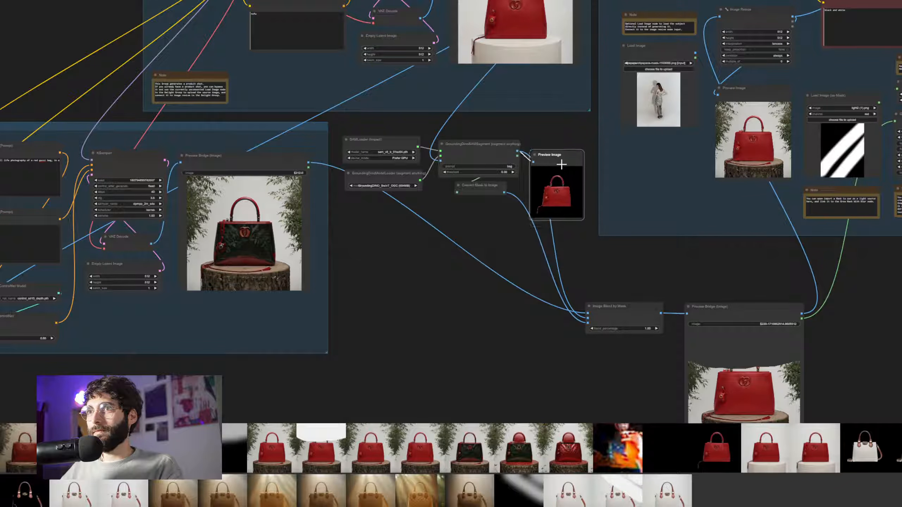
# - Enlarge the segmented bag's Preview Image beneath the segmentation nodes and add a group titled "Segment Anything" for them
pyautogui.moveTo(582, 212); pyautogui.dragTo(649, 289)
pyautogui.moveTo(581, 149); pyautogui.dragTo(465, 213)
pyautogui.rightClick(341, 119)
pyautogui.click(385, 136)
pyautogui.write('Gro')
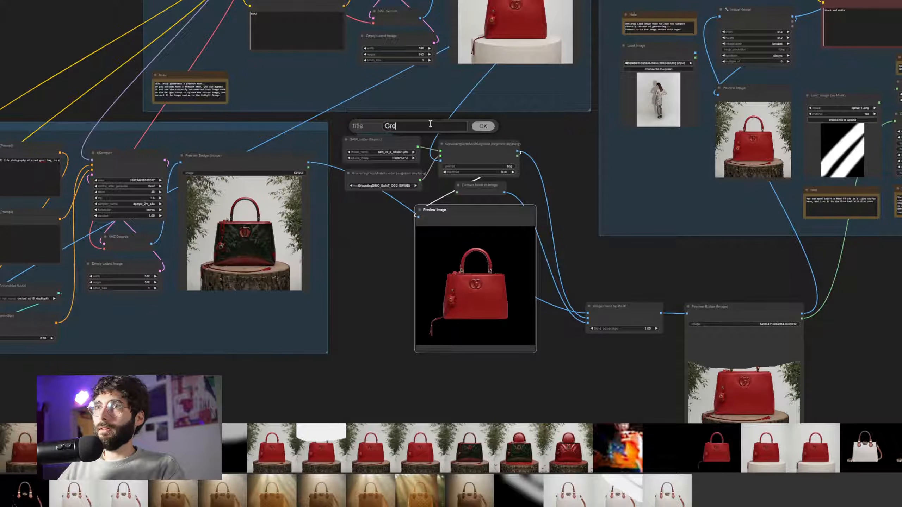
pyautogui.press('BackSpace')
pyautogui.press('BackSpace')
pyautogui.write('S')
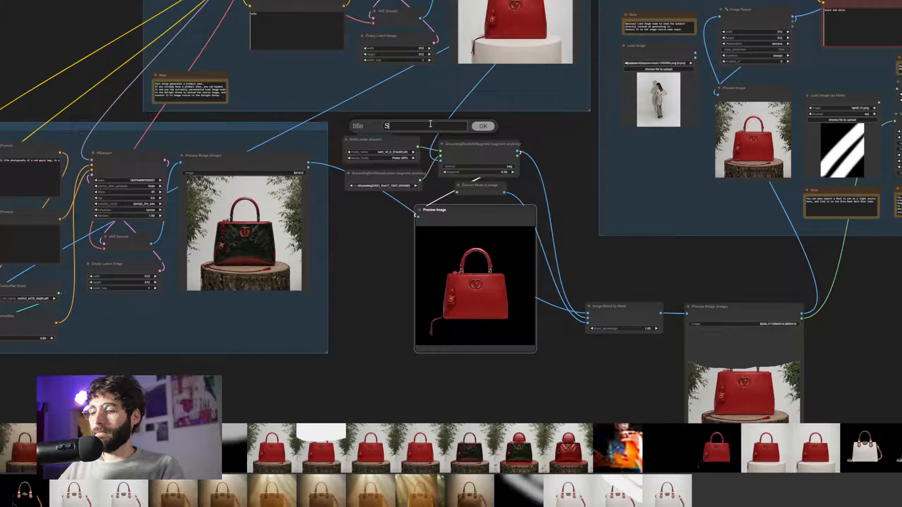
pyautogui.write('egment Anything')
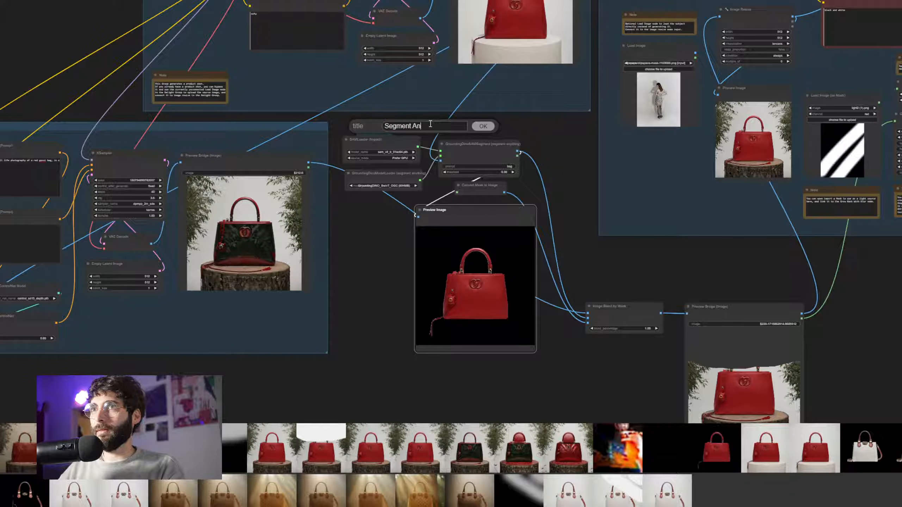
pyautogui.press('Return')
# - Resize the Segment Anything group around the segmentation nodes, align it beside the Background Generator group and space its nodes neatly inside
pyautogui.moveTo(407, 140); pyautogui.dragTo(523, 120)
pyautogui.moveTo(391, 145); pyautogui.dragTo(585, 357)
pyautogui.moveTo(403, 132); pyautogui.dragTo(380, 127)
pyautogui.moveTo(564, 351); pyautogui.dragTo(591, 349)
pyautogui.moveTo(461, 146); pyautogui.dragTo(523, 154)
pyautogui.moveTo(464, 183); pyautogui.dragTo(530, 188)
pyautogui.moveTo(461, 122); pyautogui.dragTo(411, 150)
pyautogui.moveTo(365, 168); pyautogui.dragTo(428, 169)
# - Move the Image Blend by Mask node and its Preview Bridge up beneath the relighting group
pyautogui.moveTo(537, 279); pyautogui.dragTo(448, 256)
pyautogui.moveTo(537, 284); pyautogui.dragTo(568, 238)
pyautogui.moveTo(639, 289); pyautogui.dragTo(662, 243)
# - Add a new group near the blending nodes and title it "Blend original subject on top of background"
pyautogui.rightClick(568, 221)
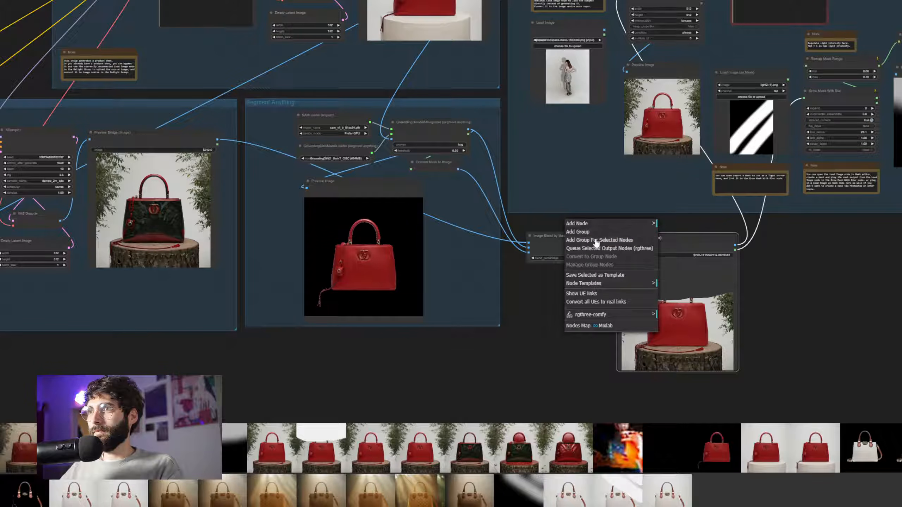
pyautogui.click(593, 231)
pyautogui.doubleClick(636, 229)
pyautogui.write('Blend orogin')
pyautogui.press('BackSpace')
pyautogui.press('BackSpace')
pyautogui.press('BackSpace')
pyautogui.press('BackSpace')
pyautogui.press('BackSpace')
pyautogui.write('riginal subject on top of background')
pyautogui.press('Return')
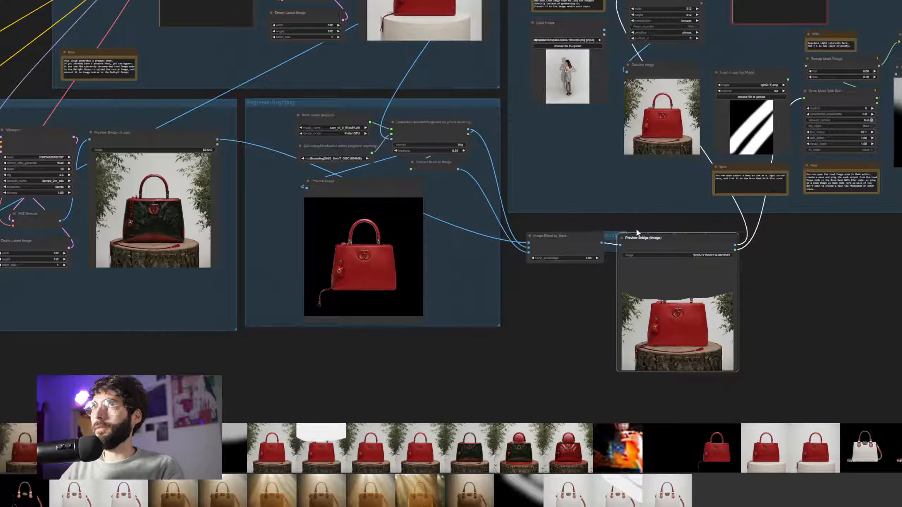
# - Place the blend group beside Segment Anything, below the relighting group, and fit it around Image Blend by Mask and its Preview Bridge
pyautogui.moveTo(660, 237); pyautogui.dragTo(700, 265)
pyautogui.moveTo(565, 242); pyautogui.dragTo(589, 287)
pyautogui.moveTo(609, 240); pyautogui.dragTo(526, 228)
pyautogui.moveTo(607, 244); pyautogui.dragTo(539, 199)
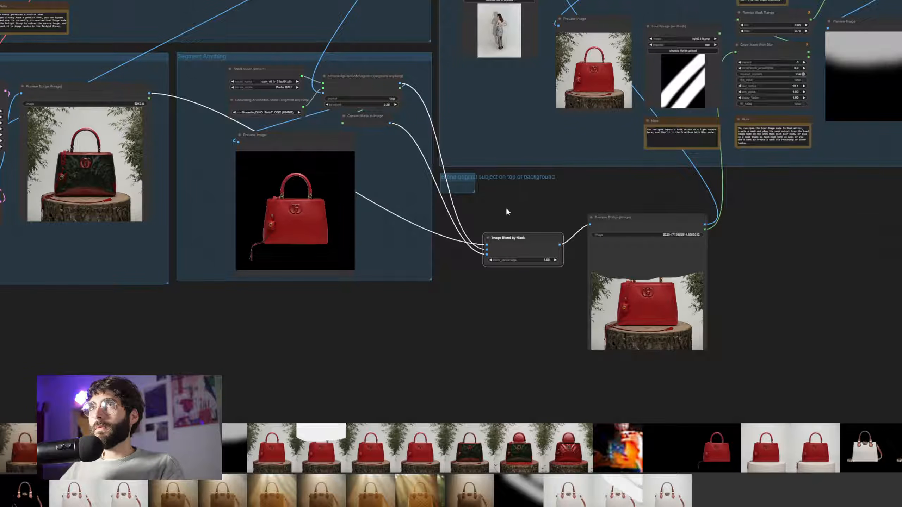
pyautogui.moveTo(473, 191); pyautogui.dragTo(727, 367)
pyautogui.moveTo(544, 238); pyautogui.dragTo(511, 195)
pyautogui.moveTo(611, 217); pyautogui.dragTo(562, 199)
pyautogui.moveTo(726, 364); pyautogui.dragTo(674, 341)
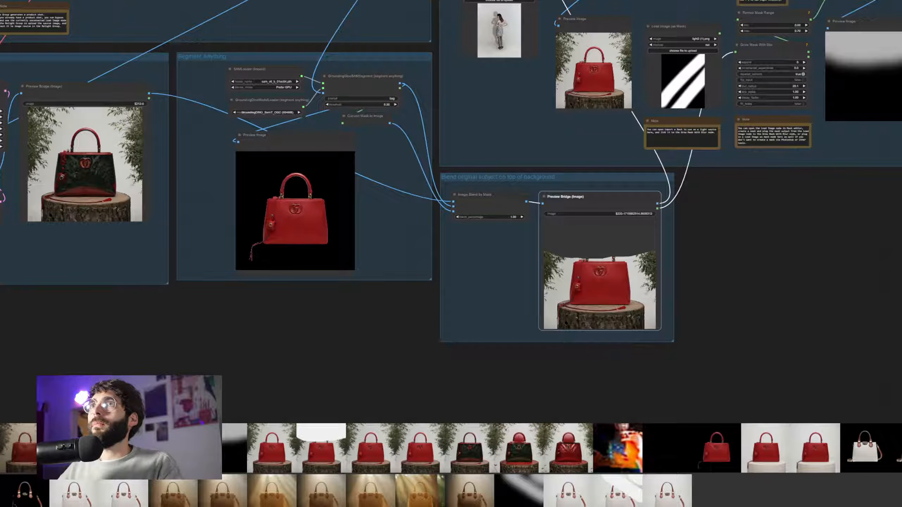
# - Examine the layout of the whole grouped workflow and the relit pink bag example with its circular light mask
pyautogui.moveTo(520, 117); pyautogui.dragTo(507, 133)
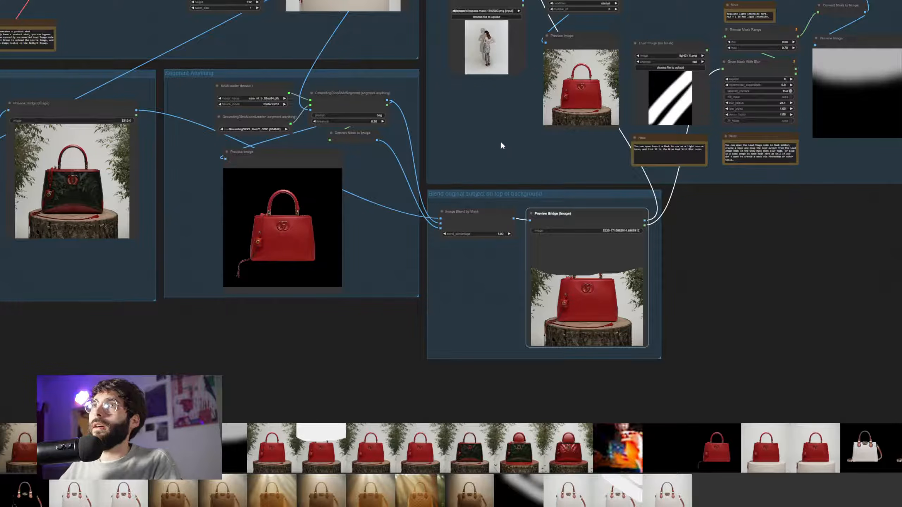
pyautogui.scroll(-3, 495, 147)
pyautogui.moveTo(495, 146)
pyautogui.mouseDown()
pyautogui.moveTo(479, 185)
pyautogui.moveTo(489, 244)
pyautogui.moveTo(473, 234)
pyautogui.mouseUp()
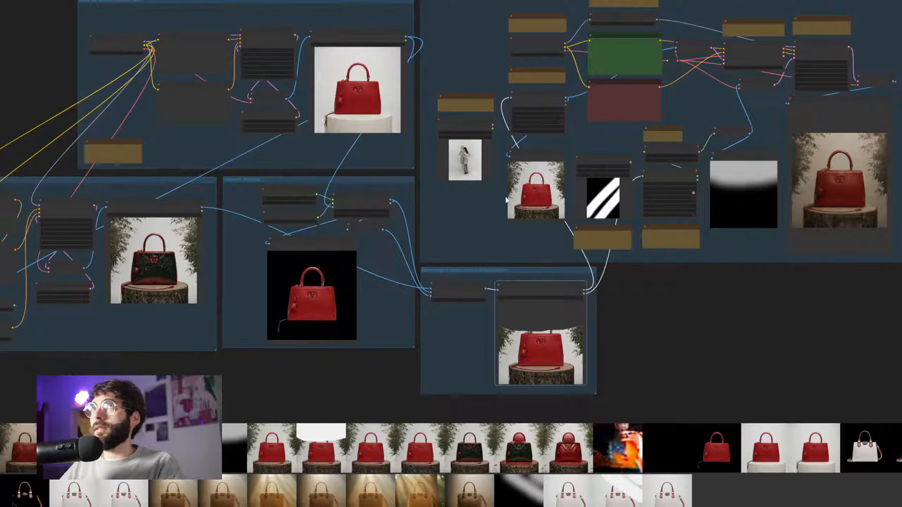
pyautogui.scroll(-5, 466, 215)
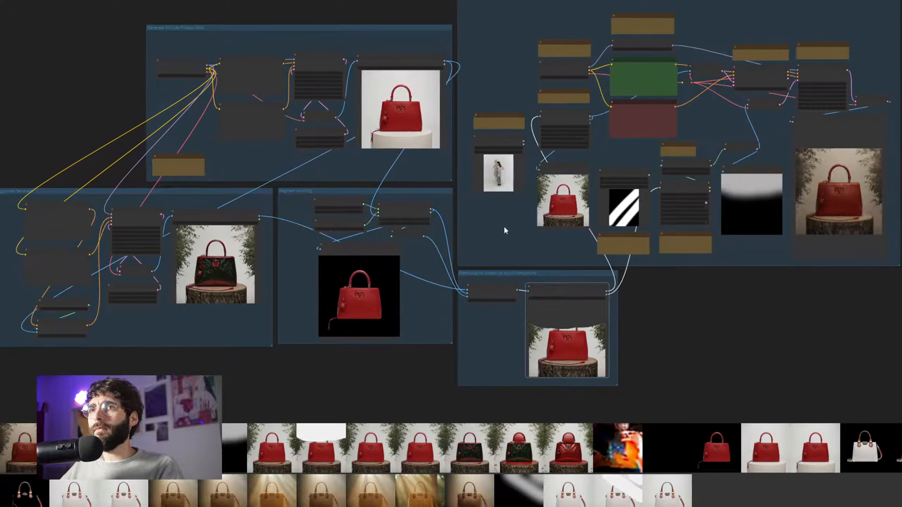
pyautogui.moveTo(505, 229); pyautogui.dragTo(509, 225)
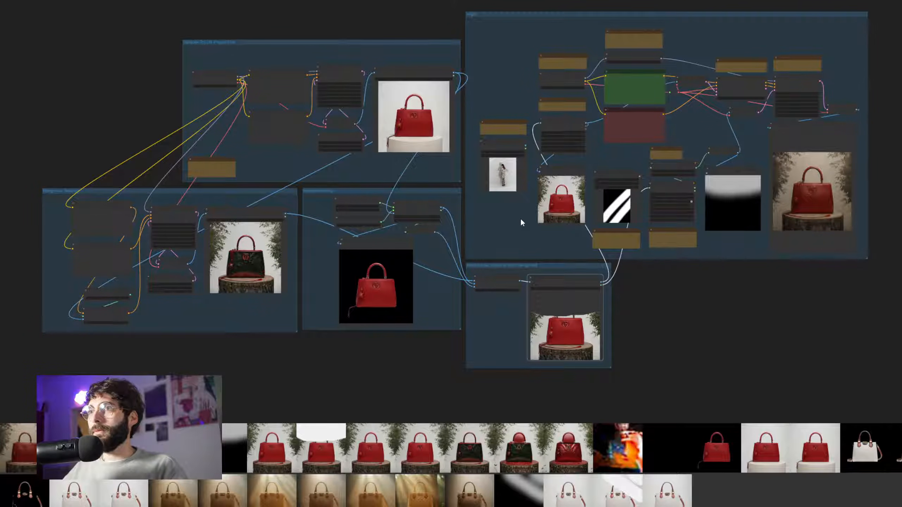
pyautogui.moveTo(517, 212); pyautogui.dragTo(513, 233)
pyautogui.scroll(1, 512, 230)
pyautogui.scroll(-1, 512, 229)
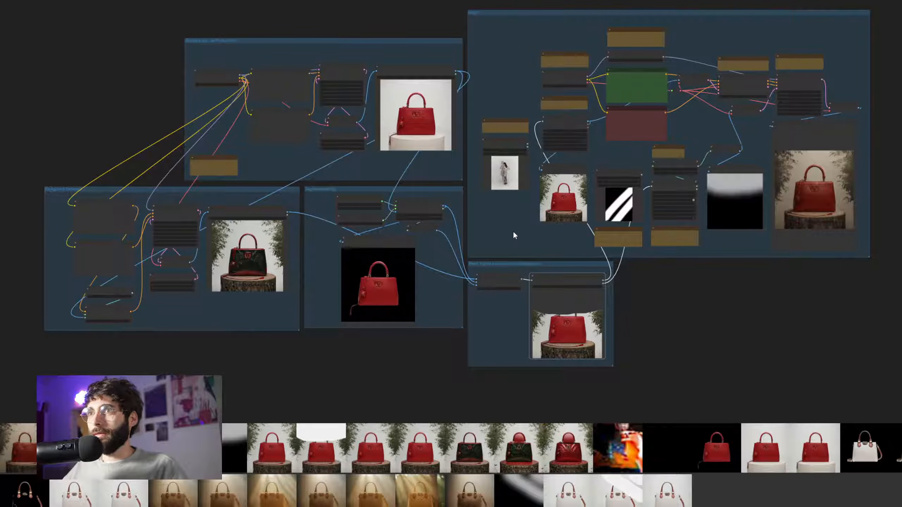
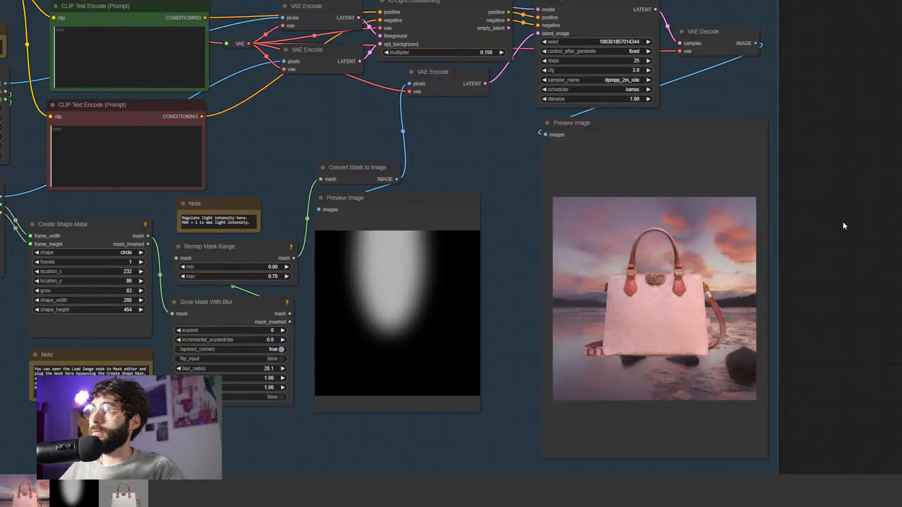
pyautogui.scroll(-4, 860, 237)
pyautogui.moveTo(861, 238); pyautogui.dragTo(896, 282)
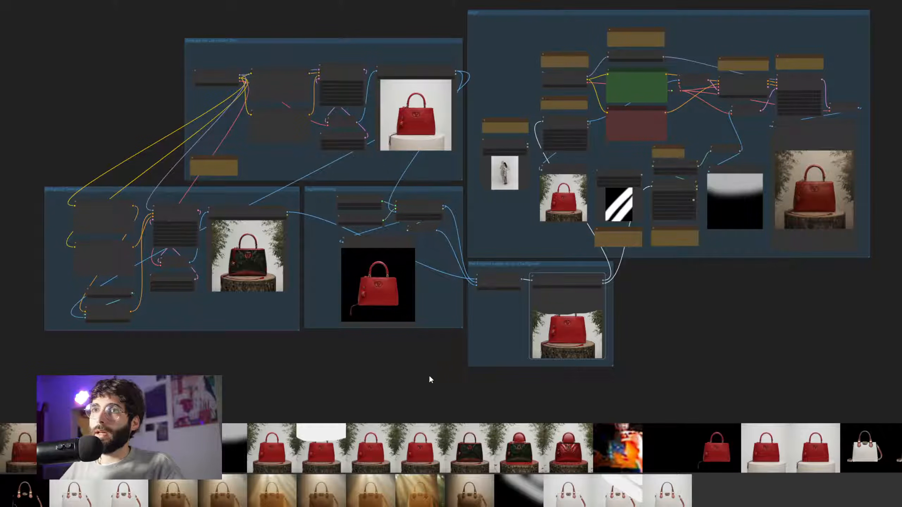
# - Review the path from the product and background groups through segmentation and blending to the relighting group's nodes and result
pyautogui.scroll(1, 418, 374)
pyautogui.moveTo(419, 374); pyautogui.dragTo(583, 427)
pyautogui.scroll(2, 540, 393)
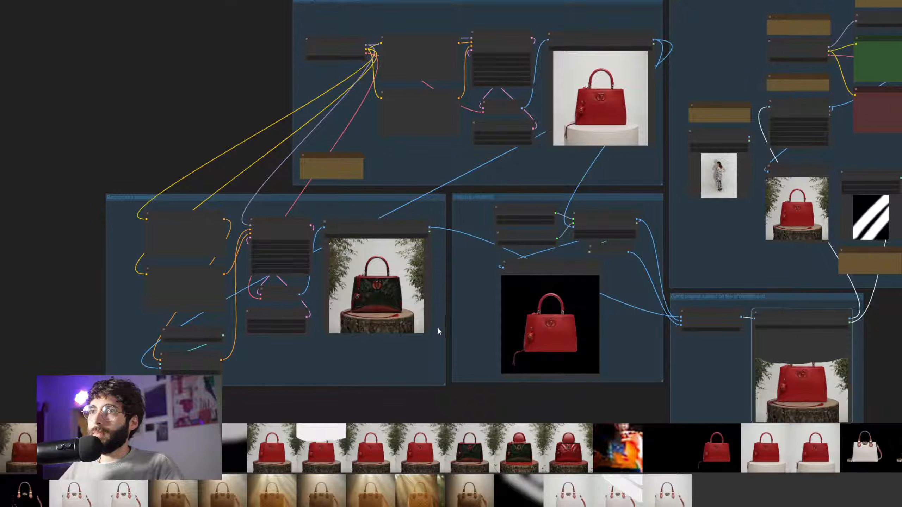
pyautogui.moveTo(416, 358); pyautogui.dragTo(406, 356)
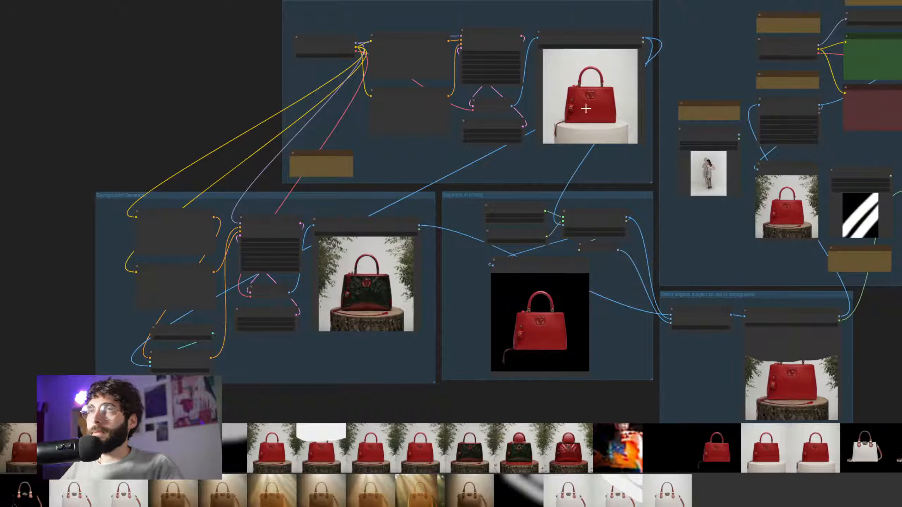
pyautogui.moveTo(627, 170); pyautogui.dragTo(531, 138)
pyautogui.moveTo(520, 298); pyautogui.dragTo(393, 239)
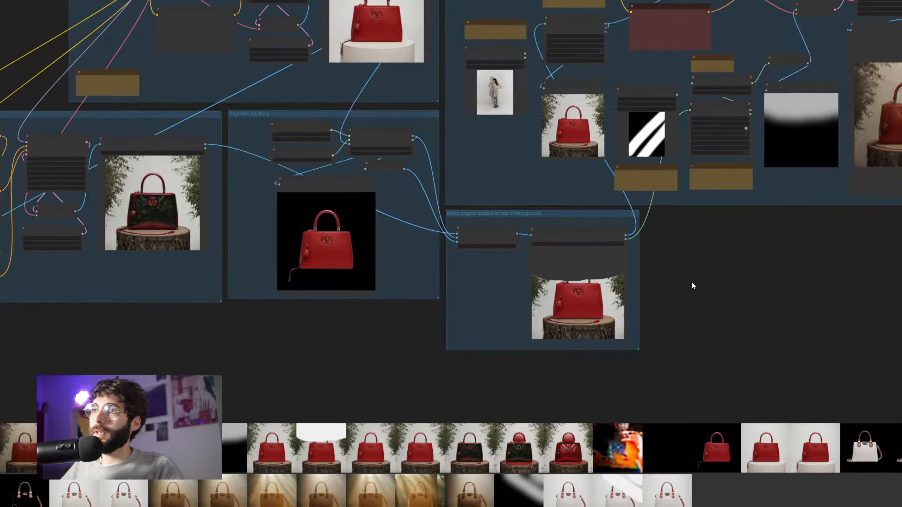
pyautogui.moveTo(690, 280); pyautogui.dragTo(639, 319)
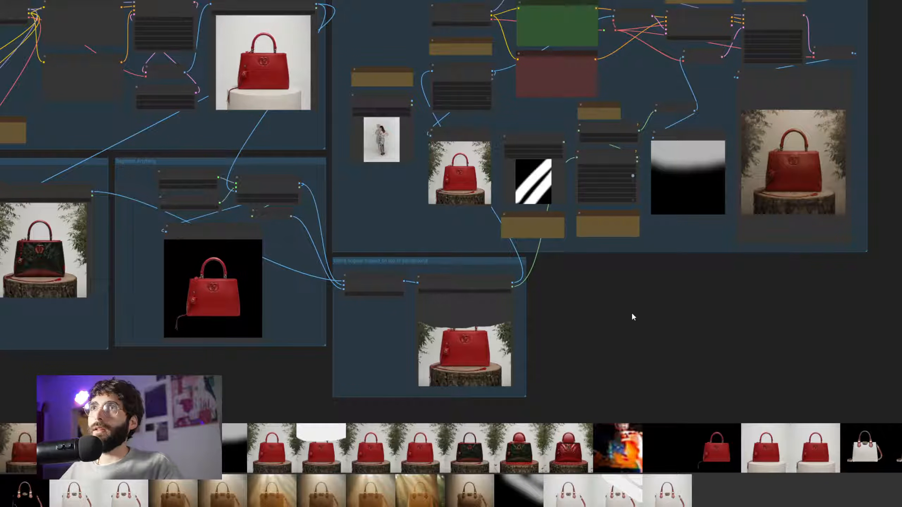
pyautogui.scroll(-1, 659, 295)
pyautogui.moveTo(660, 295); pyautogui.dragTo(716, 301)
pyautogui.scroll(-1, 727, 340)
pyautogui.scroll(-1, 753, 316)
pyautogui.scroll(1, 779, 292)
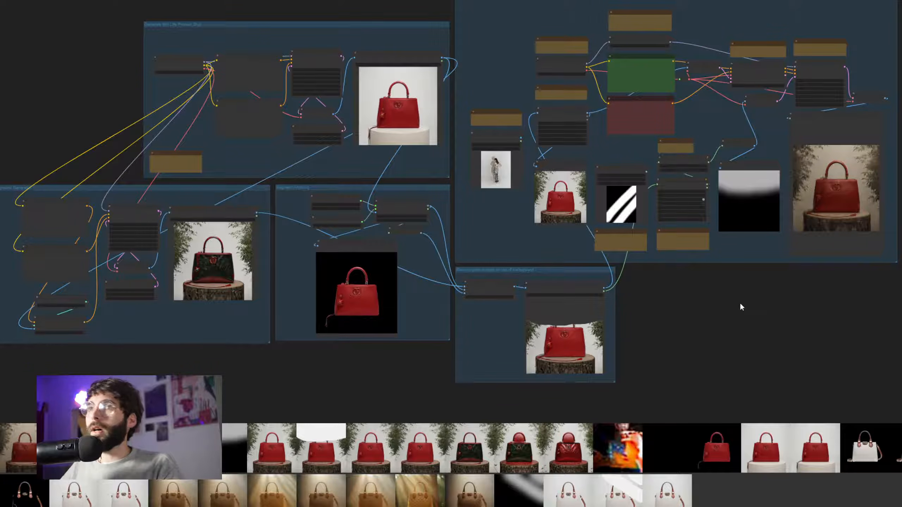
pyautogui.moveTo(745, 303); pyautogui.dragTo(740, 305)
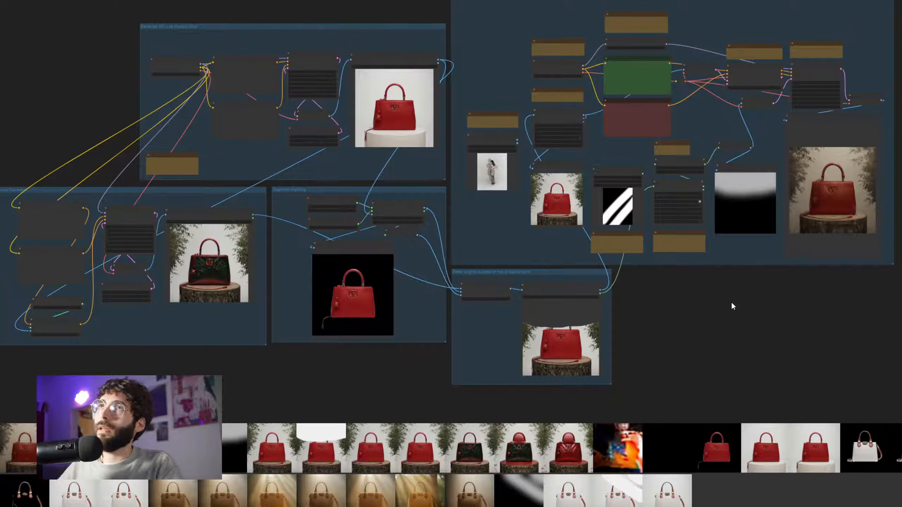
pyautogui.moveTo(724, 304); pyautogui.dragTo(728, 306)
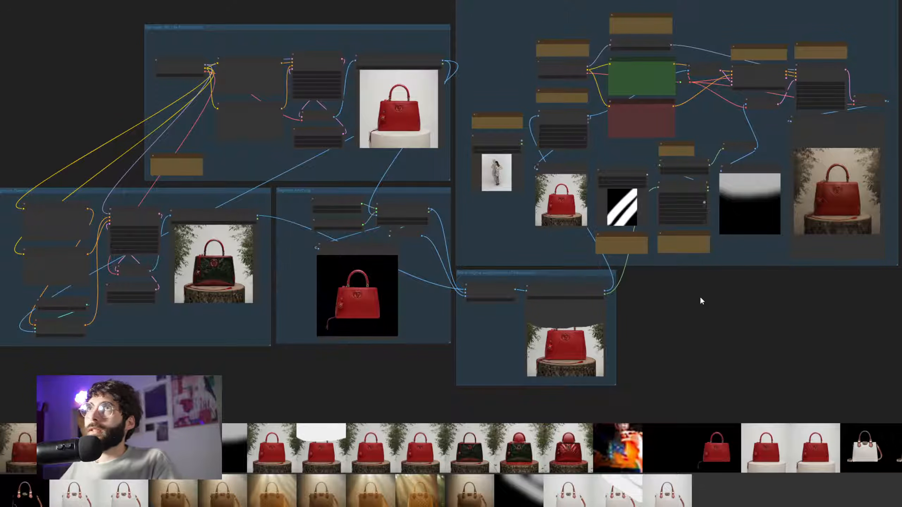
pyautogui.scroll(4, 735, 302)
pyautogui.moveTo(735, 302); pyautogui.dragTo(647, 426)
# - Open the original Kilbeggan bottle photo from the Downloads folder in the image viewer
pyautogui.moveTo(474, 506)
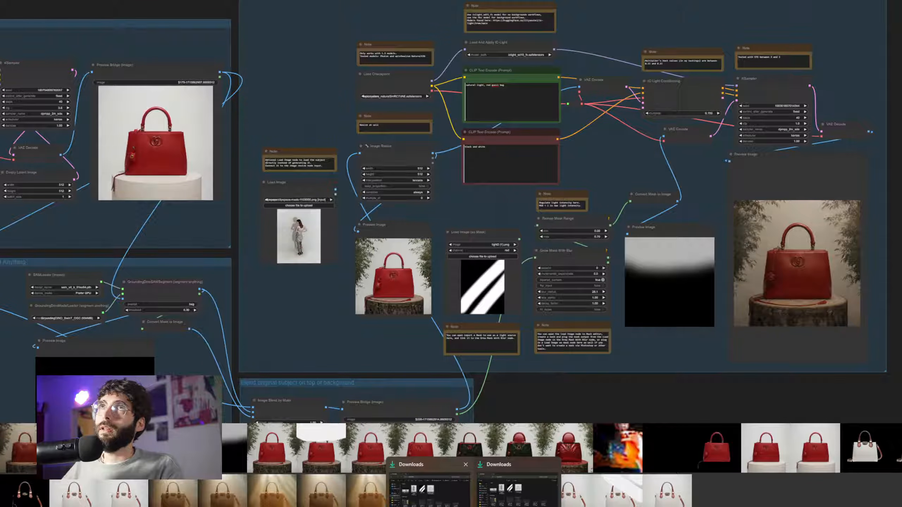
pyautogui.click(512, 503)
pyautogui.moveTo(639, 1); pyautogui.dragTo(727, 0)
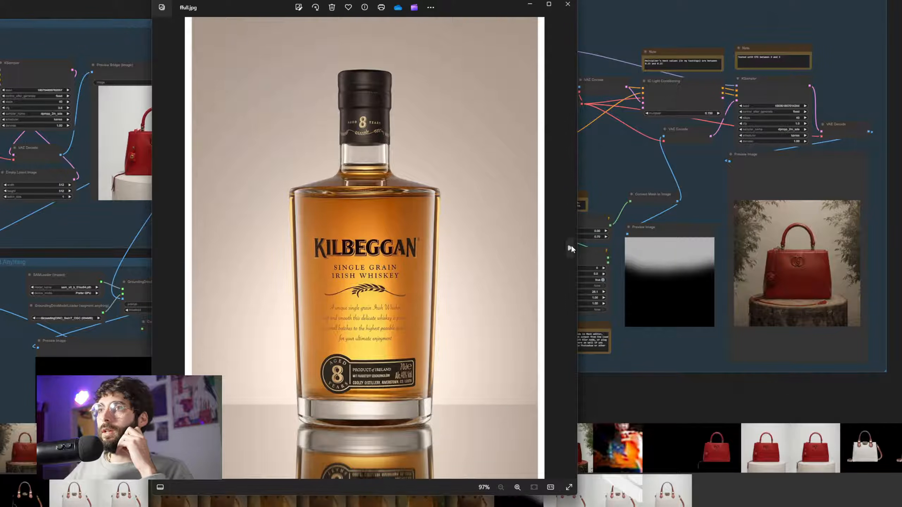
pyautogui.click(569, 247)
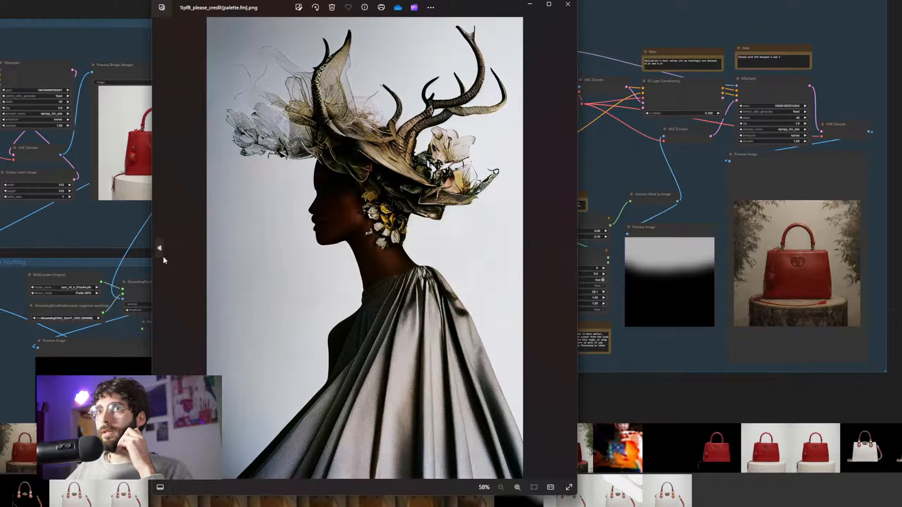
pyautogui.click(163, 256)
pyautogui.moveTo(464, 506)
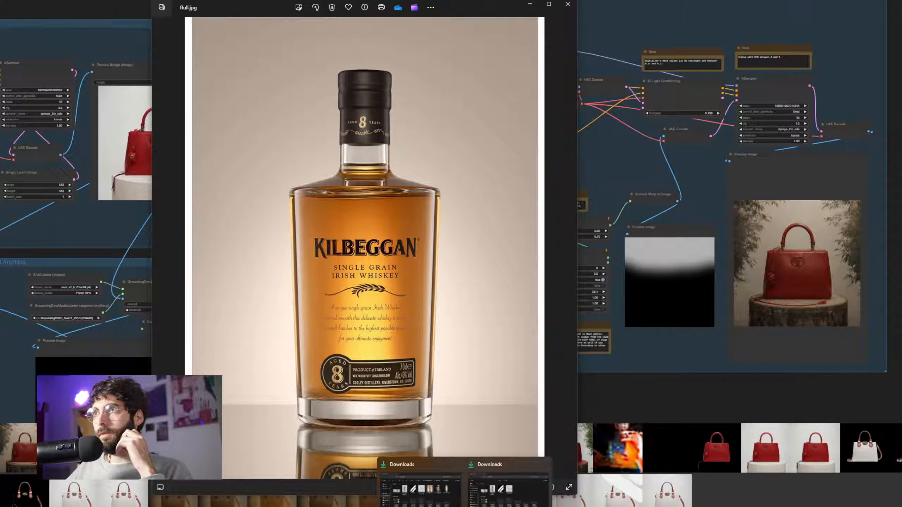
# - Open ComfyUI_03618_.png beside the original bottle photo, compare label and lighting in both images, and close the two viewers
pyautogui.moveTo(436, 494)
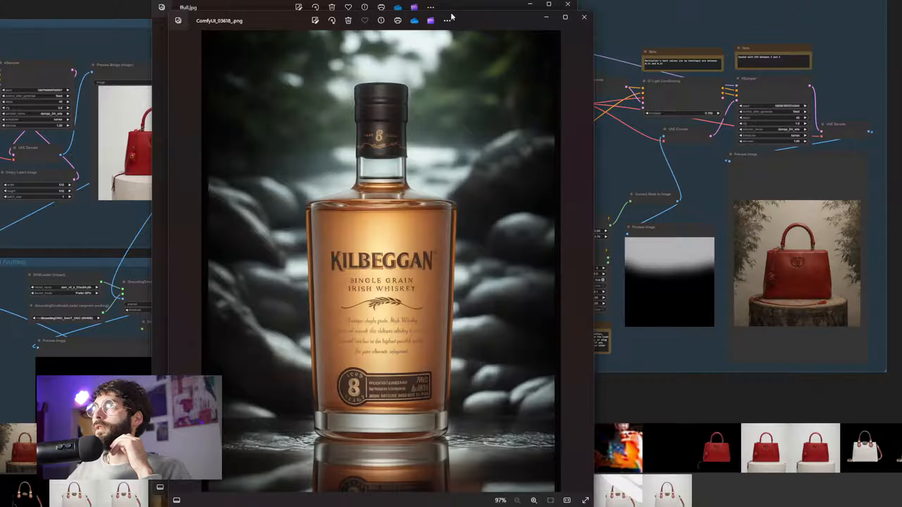
pyautogui.moveTo(465, 21); pyautogui.dragTo(811, 20)
pyautogui.moveTo(457, 7); pyautogui.dragTo(413, 16)
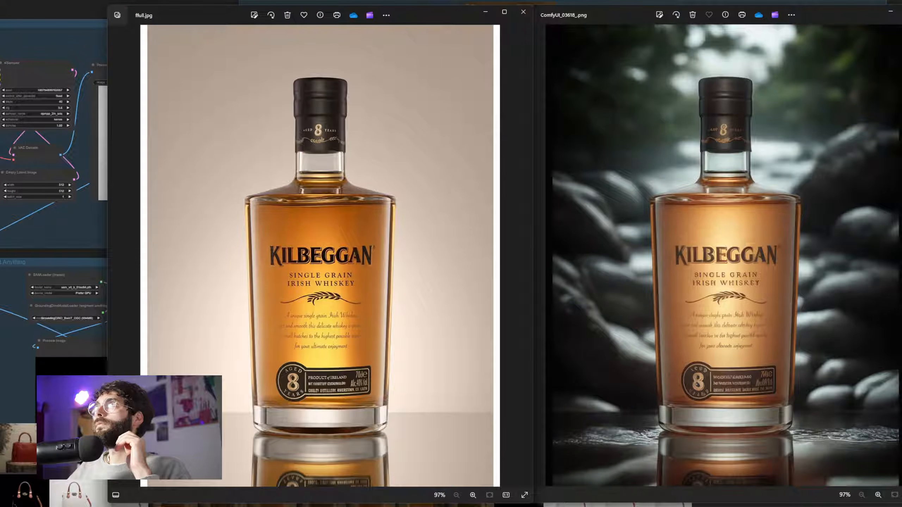
pyautogui.click(608, 15)
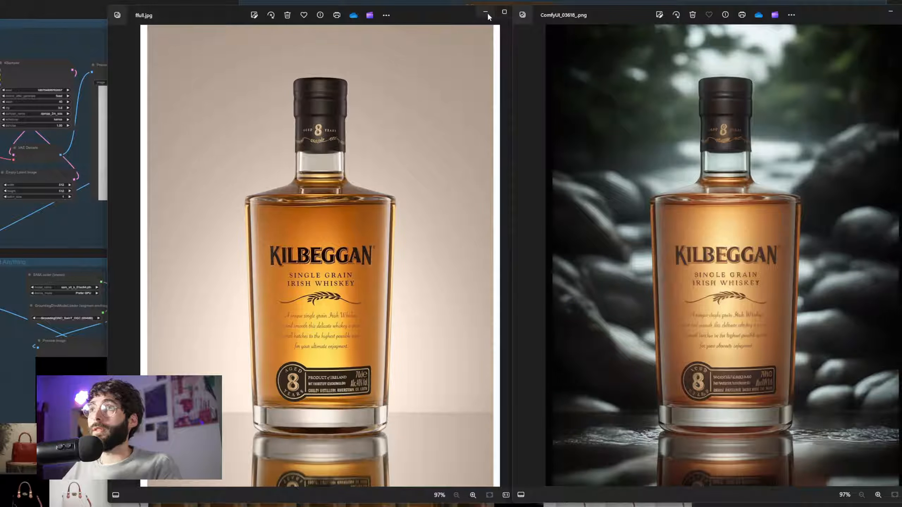
pyautogui.click(461, 18)
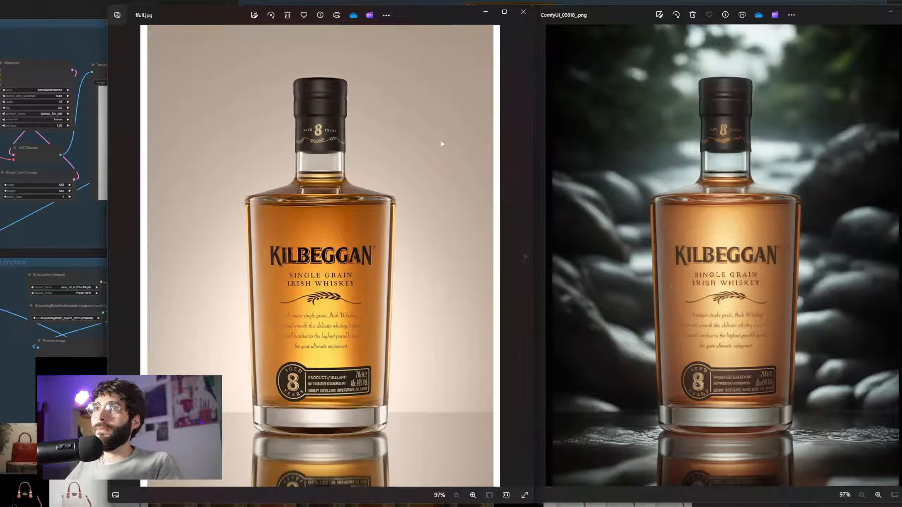
pyautogui.click(524, 12)
pyautogui.click(900, 12)
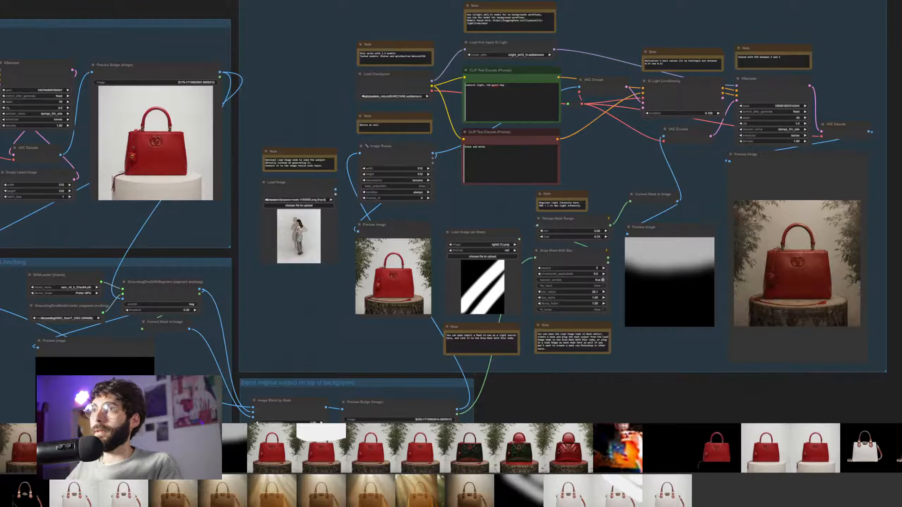
# - Switch to Photoshop and open the original Kilbeggan bottle photo there
pyautogui.click(600, 506)
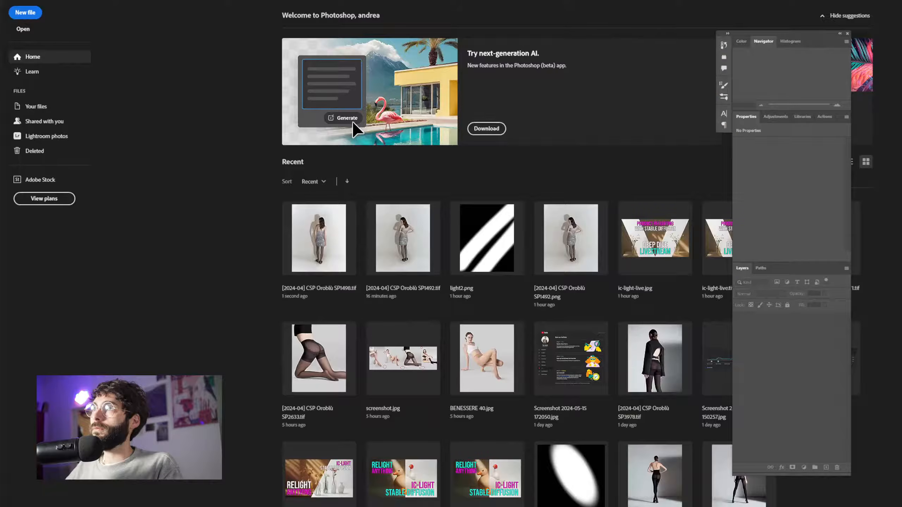
pyautogui.moveTo(474, 506)
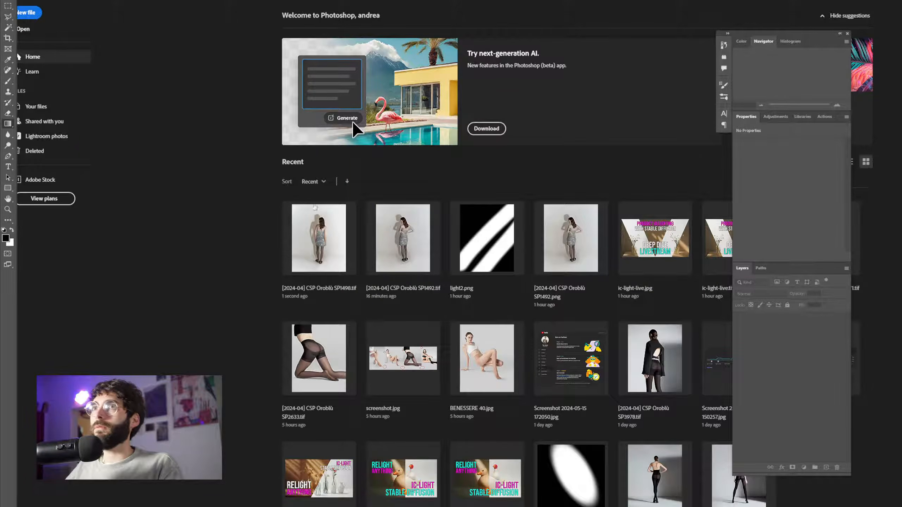
pyautogui.hscroll(3, 355, 136)
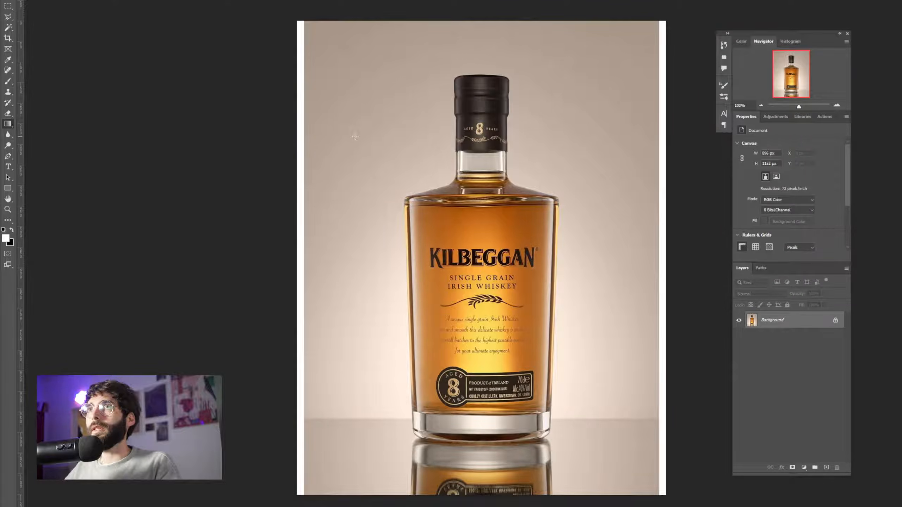
# - Crop the bottle photo to a roughly square canvas of about 1114 x 1113 px, trimming its height and extending both sides
pyautogui.scroll(-2, 355, 137)
pyautogui.press('c')
pyautogui.click(459, 237)
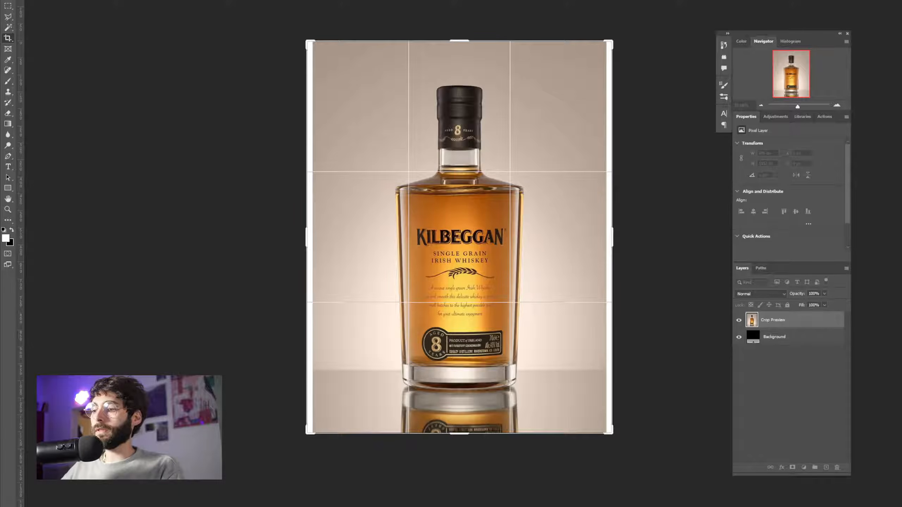
pyautogui.moveTo(466, 83); pyautogui.dragTo(466, 53)
pyautogui.moveTo(456, 408); pyautogui.dragTo(461, 426)
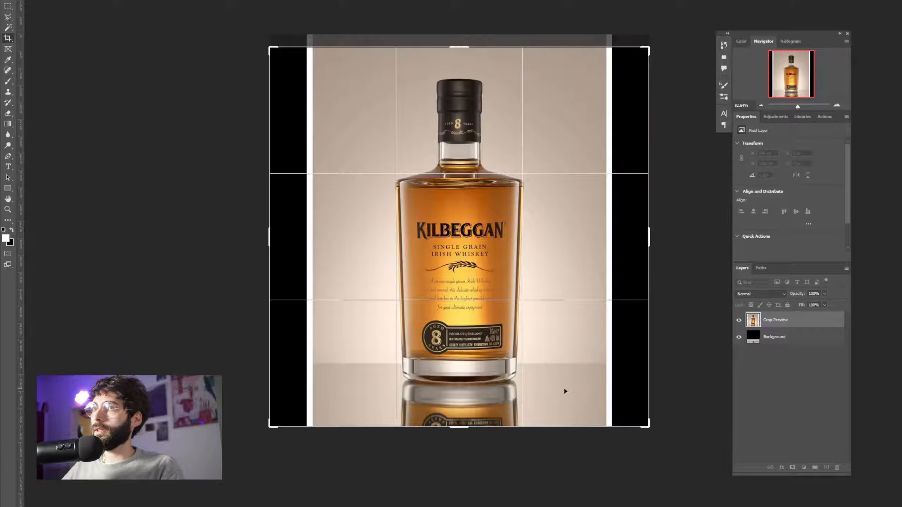
pyautogui.press('Return')
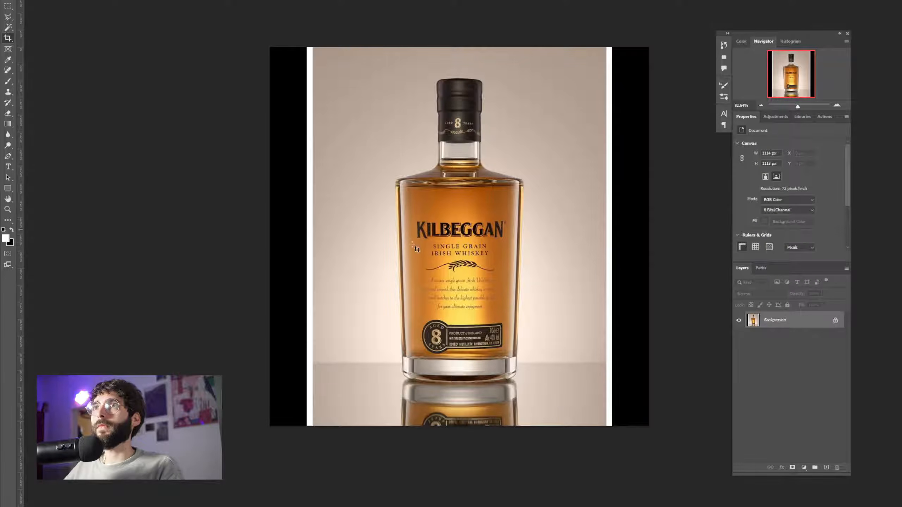
# - Select the black strips and white edges on both sides of the photo, fill them with matching background, and deselect
pyautogui.press('m')
pyautogui.moveTo(572, 39); pyautogui.dragTo(632, 435)
pyautogui.moveTo(229, 30); pyautogui.dragTo(295, 312)
pyautogui.moveTo(298, 357); pyautogui.dragTo(291, 441)
pyautogui.click(31, 1)
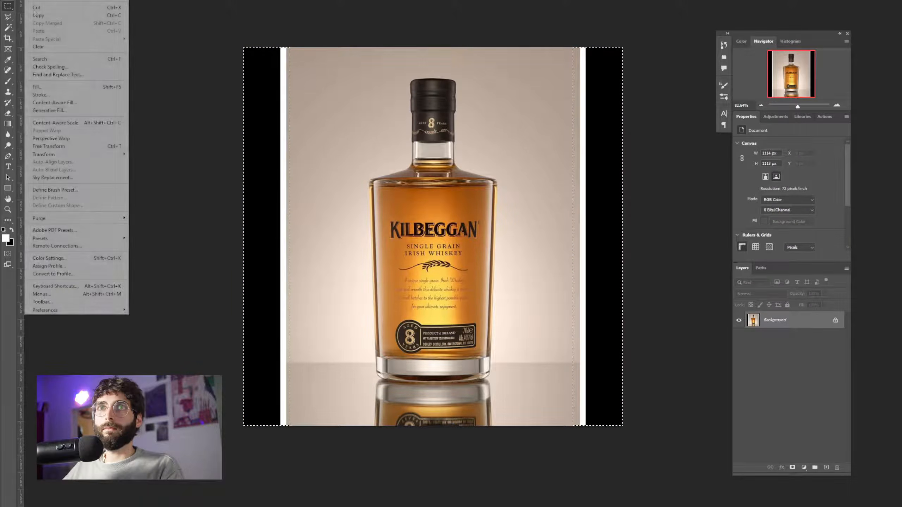
pyautogui.click(37, 87)
pyautogui.click(444, 123)
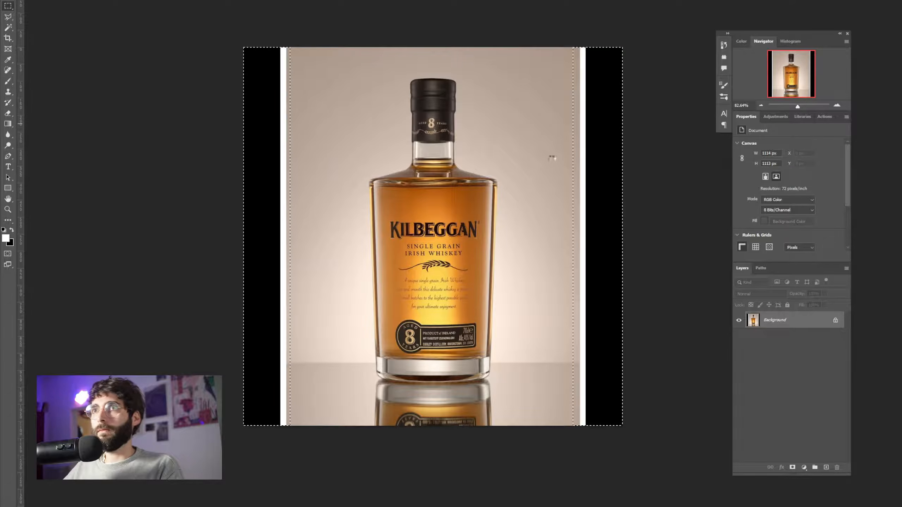
pyautogui.hotkey('ctrl', 'd')
# - Clean up the tabletop horizon line in the filled areas on both sides of the bottle with the Clone Stamp
pyautogui.press('s')
pyautogui.rightClick(300, 371)
pyautogui.click(359, 385)
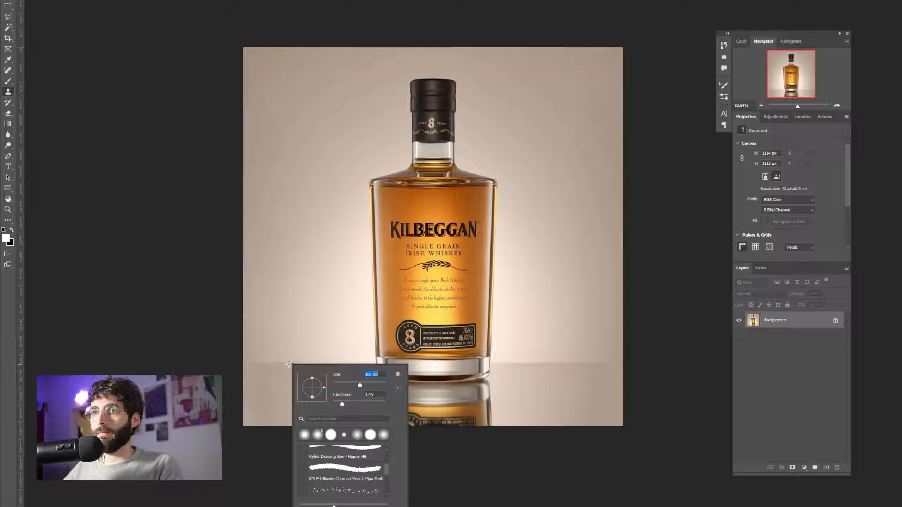
pyautogui.click(281, 365)
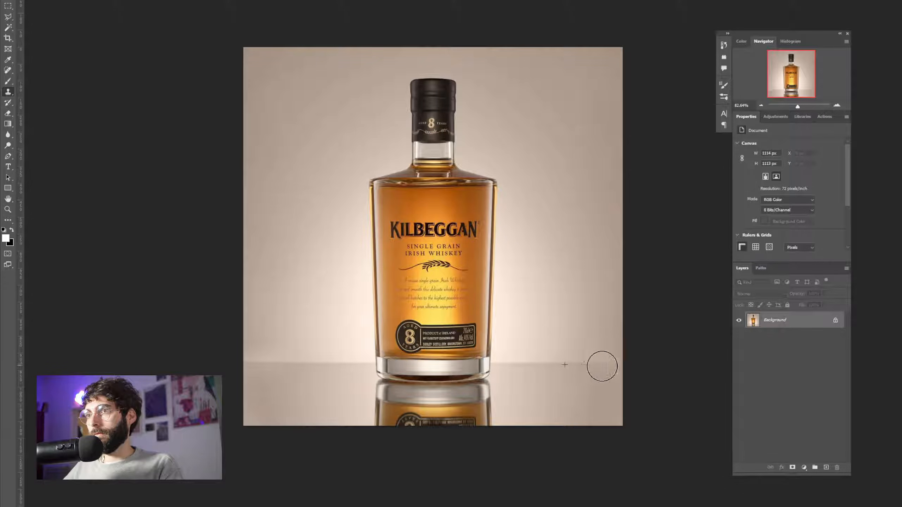
pyautogui.scroll(-1, 518, 245)
pyautogui.scroll(1, 514, 261)
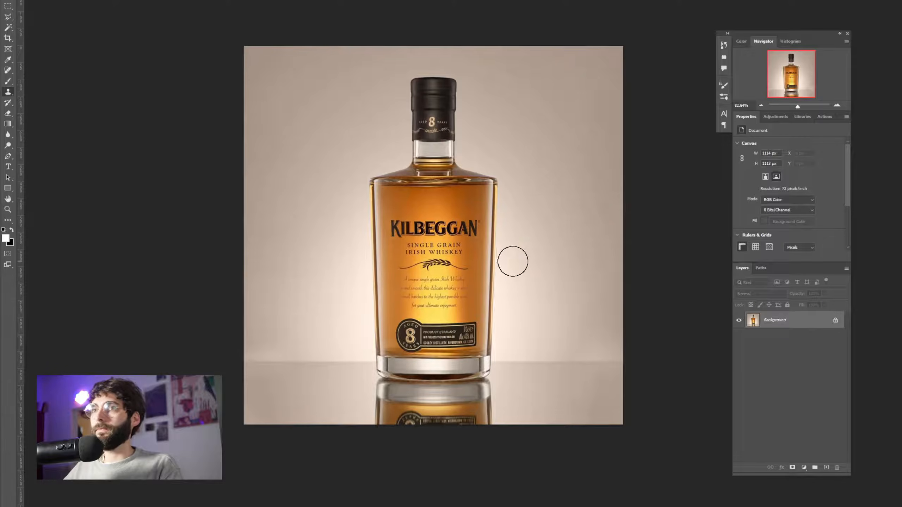
# - Save the retouched bottle photo as a JPEG at maximum quality 12
pyautogui.scroll(1, 489, 199)
pyautogui.hotkey('ctrl', 's')
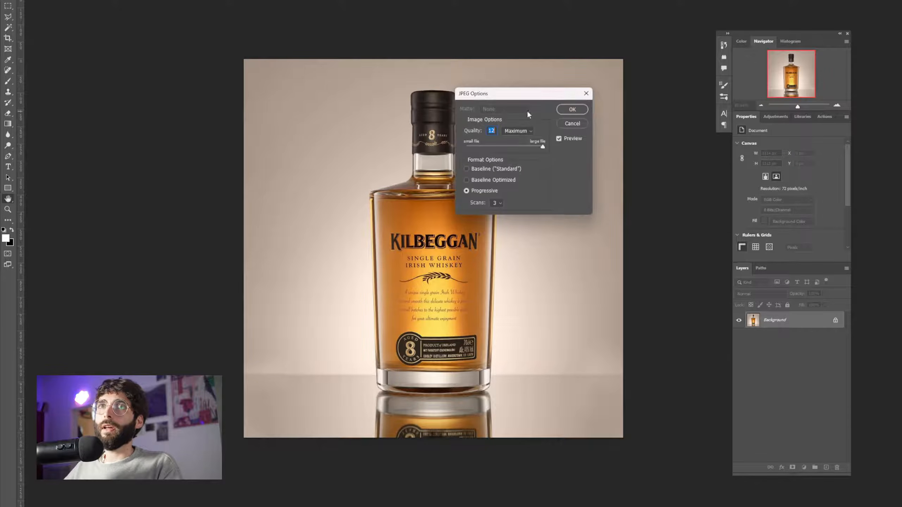
pyautogui.click(571, 111)
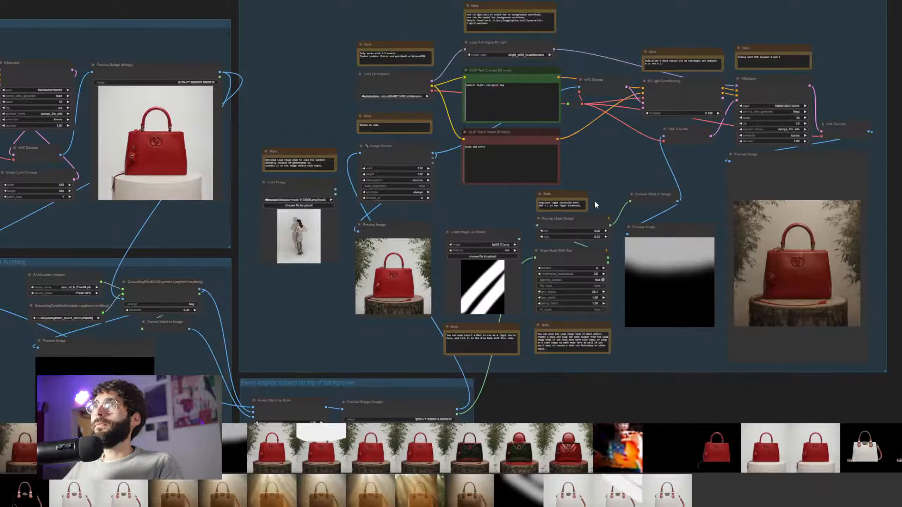
# - Switch to ComfyUI, add a group titled "Generate image and Background", and size it around the product, background, segmentation and blending groups
pyautogui.moveTo(592, 169); pyautogui.dragTo(704, 172)
pyautogui.moveTo(406, 331); pyautogui.dragTo(440, 312)
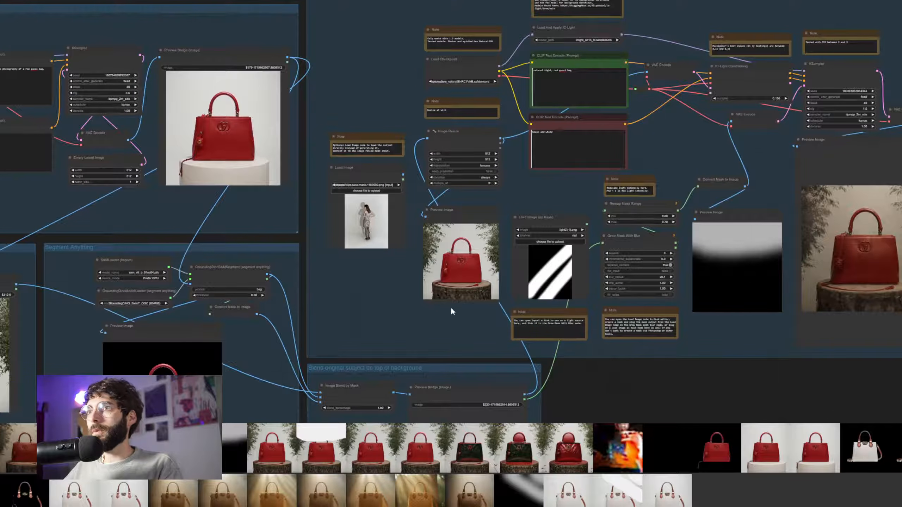
pyautogui.scroll(-4, 488, 265)
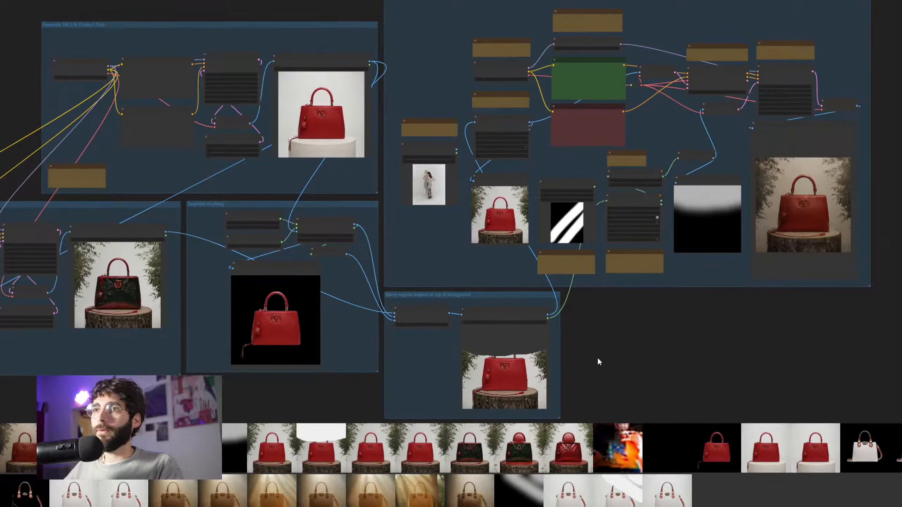
pyautogui.moveTo(596, 358); pyautogui.dragTo(678, 282)
pyautogui.moveTo(525, 220); pyautogui.dragTo(344, 308)
pyautogui.scroll(-4, 485, 312)
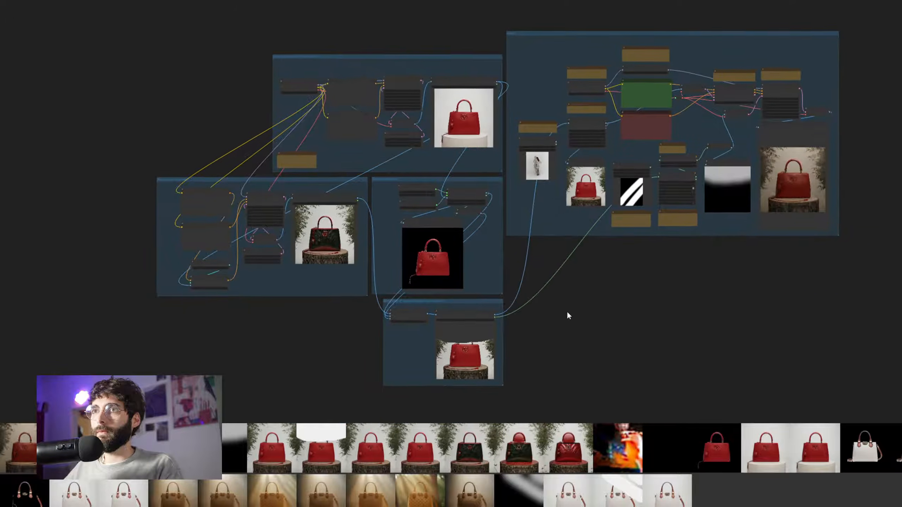
pyautogui.rightClick(137, 25)
pyautogui.click(156, 39)
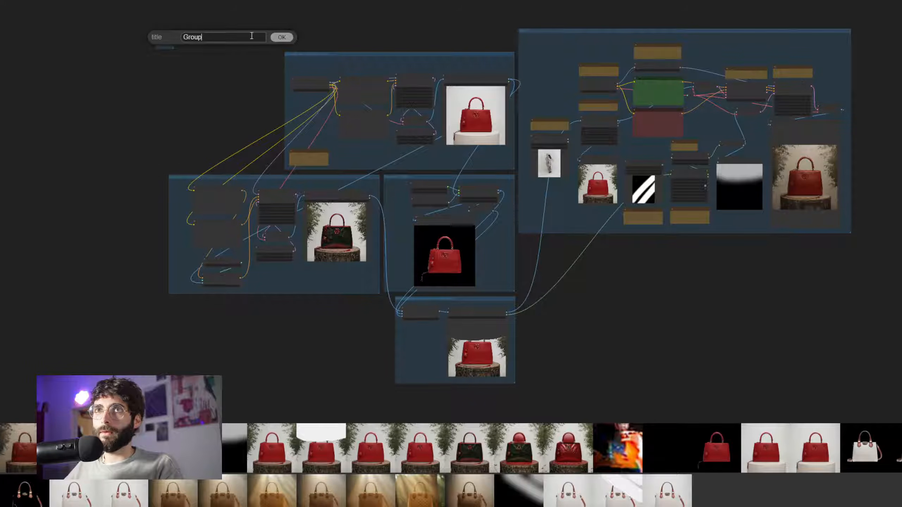
pyautogui.doubleClick(244, 37)
pyautogui.write('Generate image and Background')
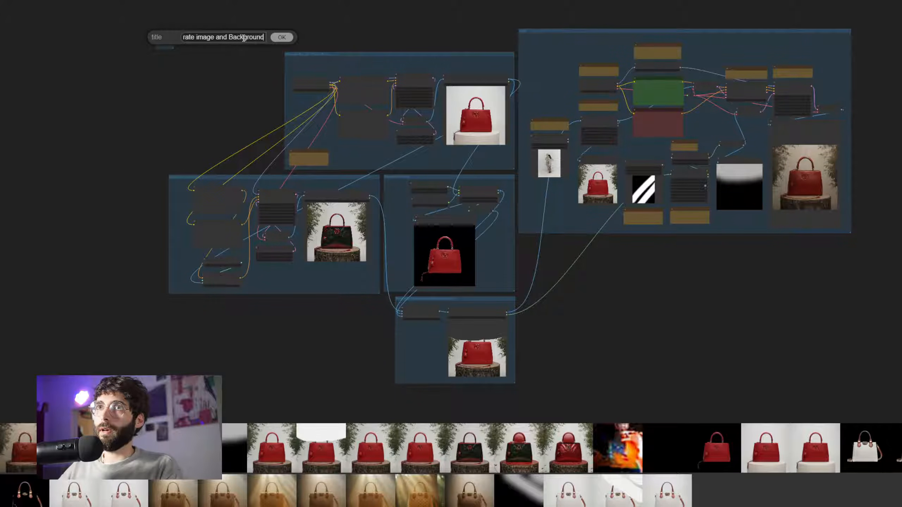
pyautogui.press('Return')
pyautogui.moveTo(172, 46); pyautogui.dragTo(516, 394)
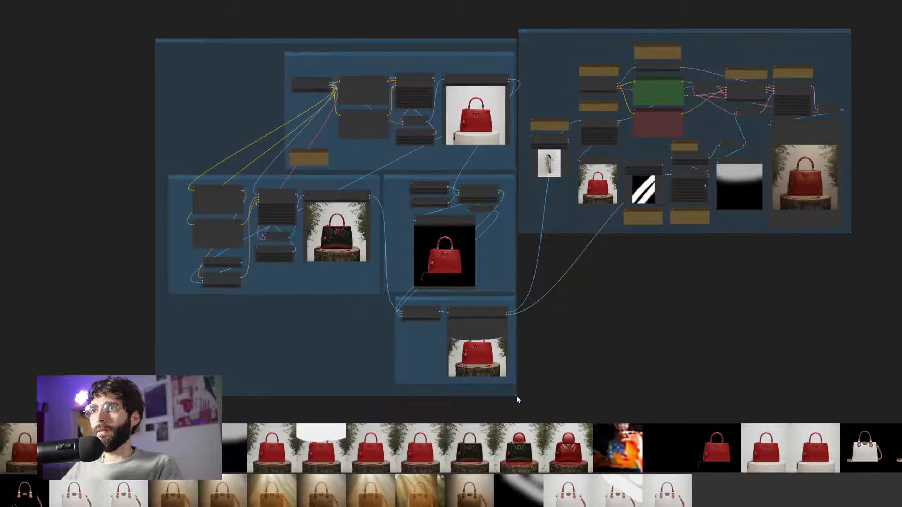
# - Recolor the new enclosing group a muted red and bypass all of its nodes
pyautogui.rightClick(217, 85)
pyautogui.click(235, 236)
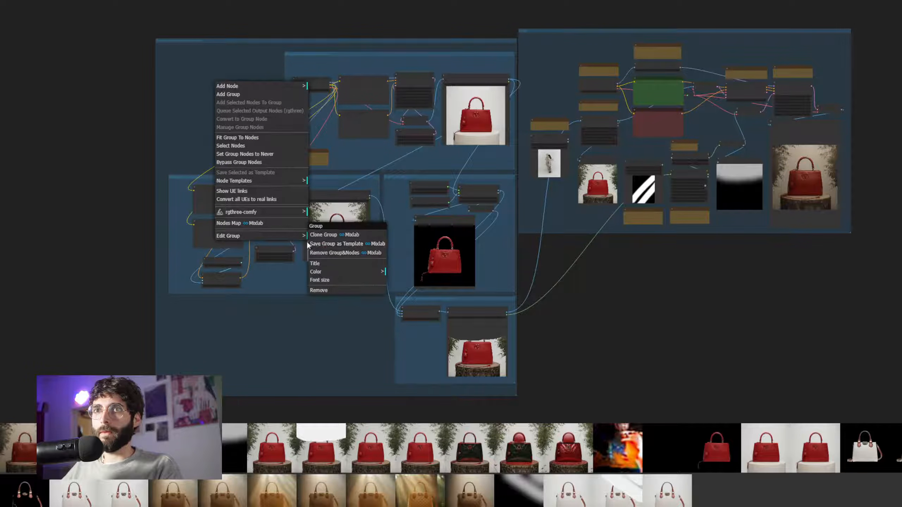
pyautogui.click(330, 271)
pyautogui.click(420, 281)
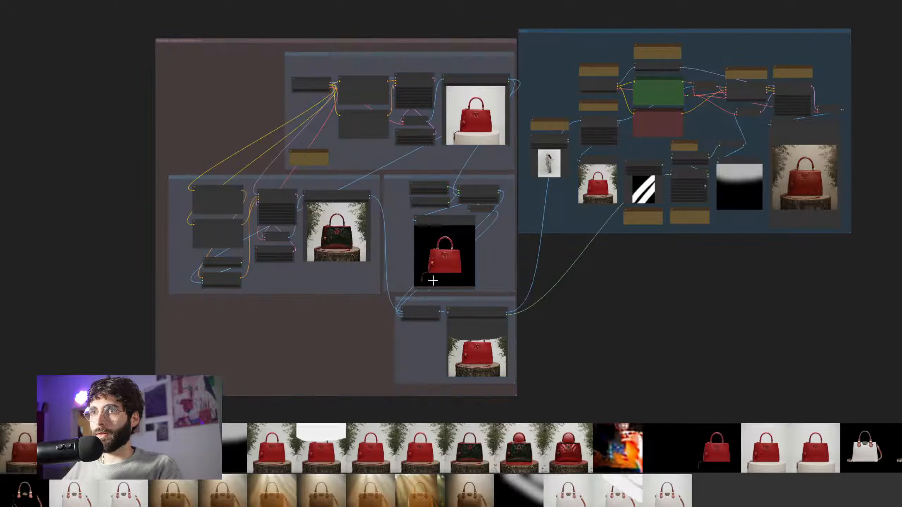
pyautogui.rightClick(193, 78)
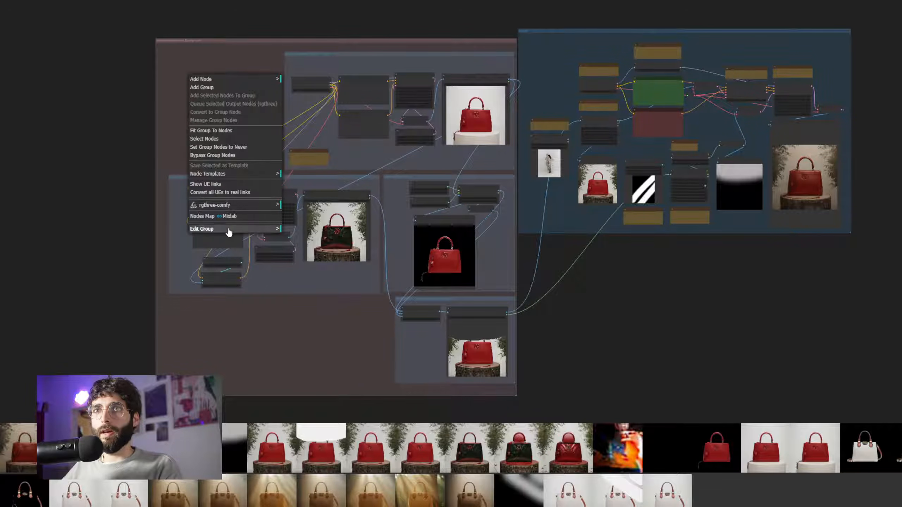
pyautogui.click(225, 156)
# - Load the retouched Kilbeggan bottle photo into the optional Load Image node of the relighting group
pyautogui.scroll(5, 554, 264)
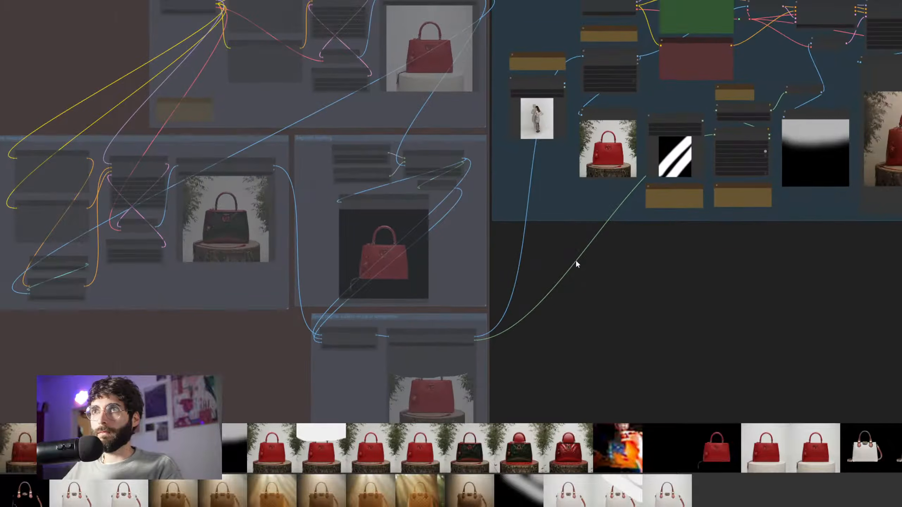
pyautogui.moveTo(610, 255); pyautogui.dragTo(382, 387)
pyautogui.scroll(4, 328, 134)
pyautogui.moveTo(327, 133); pyautogui.dragTo(264, 68)
pyautogui.moveTo(262, 505); pyautogui.dragTo(248, 183)
pyautogui.scroll(3, 256, 266)
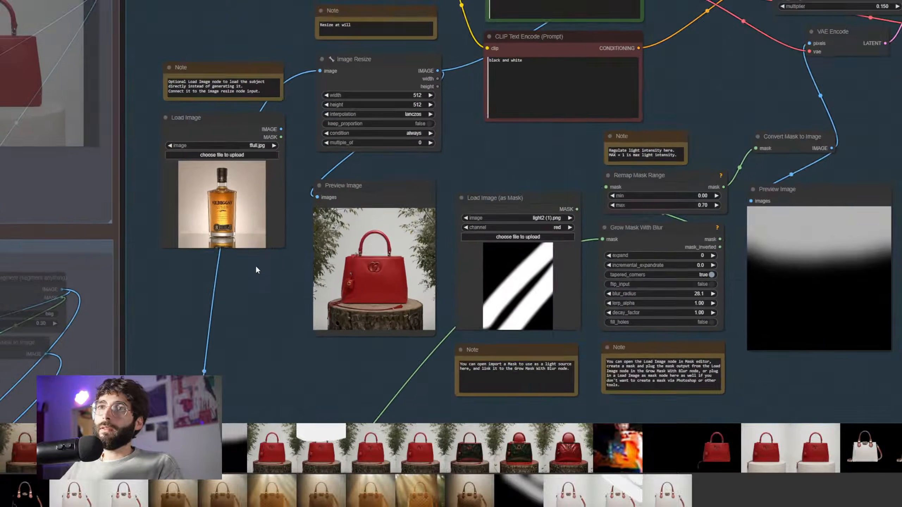
# - Connect the image output of the bottle's Load Image node to the Image Resize node's image input
pyautogui.scroll(-3, 194, 297)
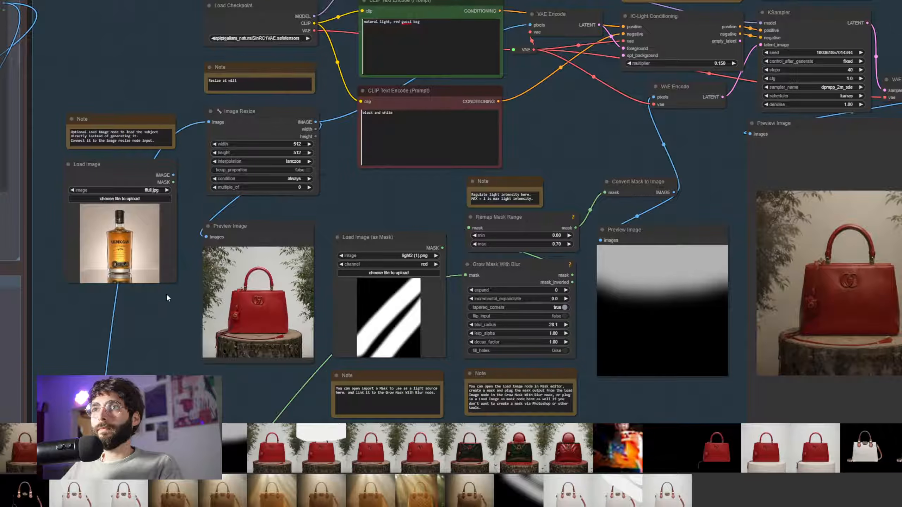
pyautogui.moveTo(173, 177); pyautogui.dragTo(220, 126)
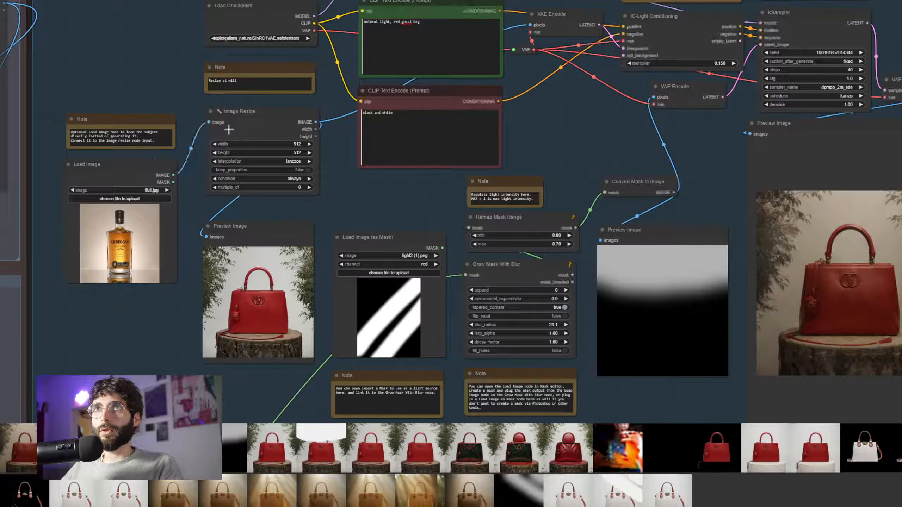
# - Set the Image Resize node's width and height to 1024
pyautogui.scroll(-3, 333, 202)
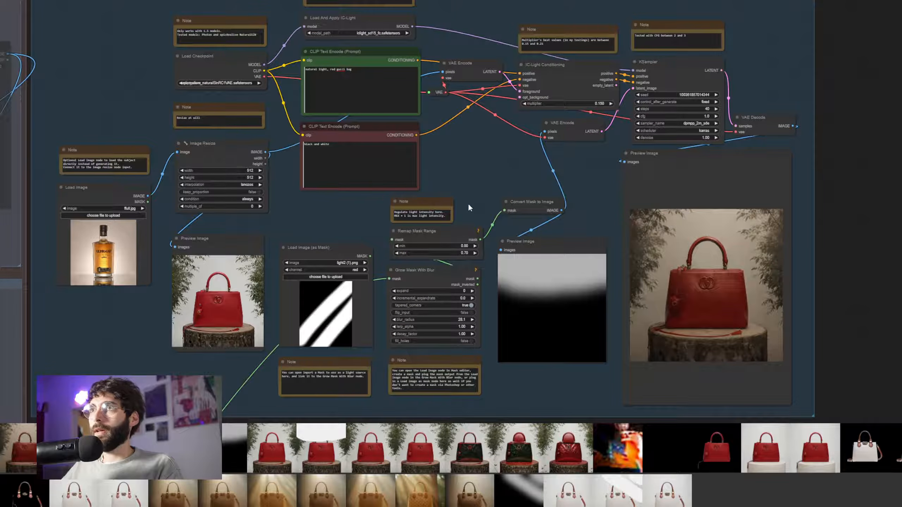
pyautogui.click(242, 174)
pyautogui.write('1024')
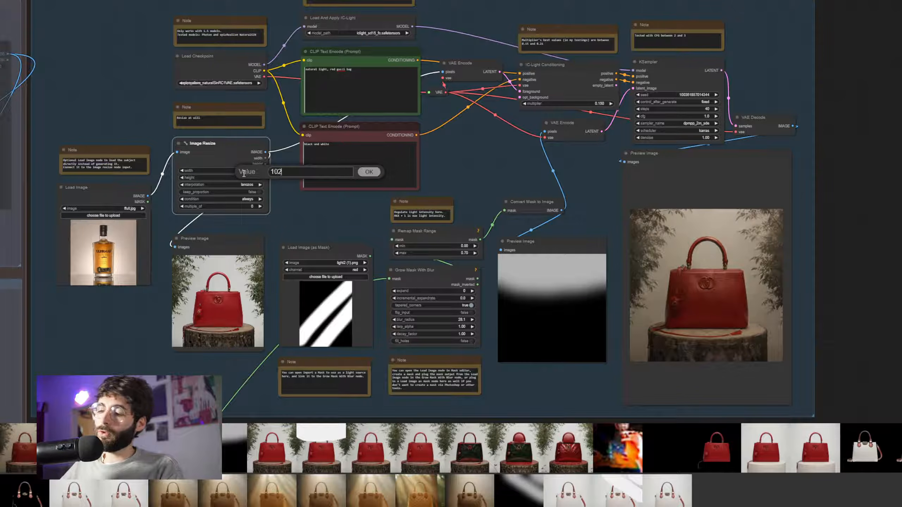
pyautogui.press('Return')
pyautogui.click(243, 177)
pyautogui.write('1')
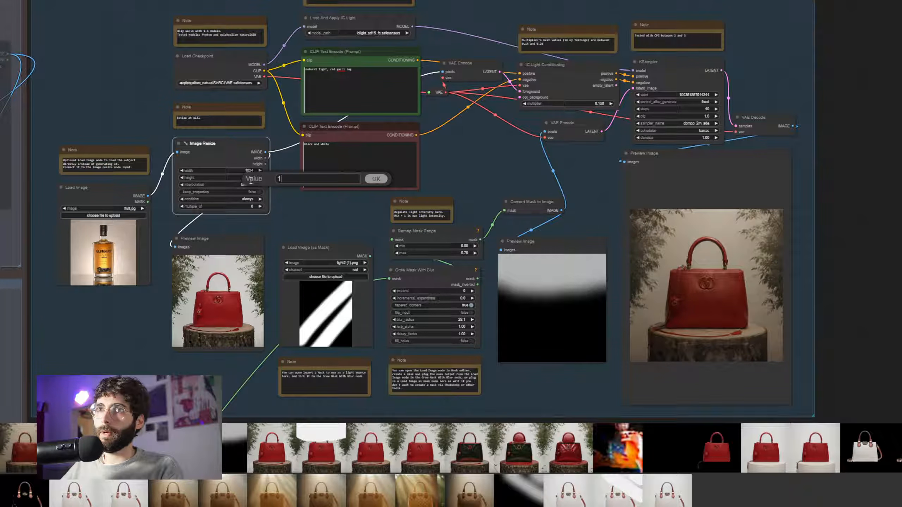
pyautogui.write('024')
pyautogui.press('Return')
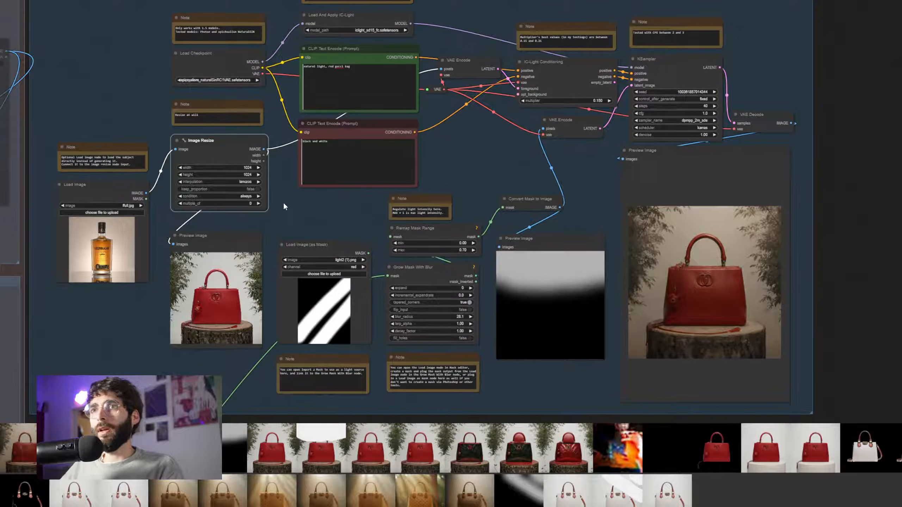
# - Switch to Photoshop and crop the vertical light gradient to a centred 896 × 896 px square
pyautogui.moveTo(600, 506)
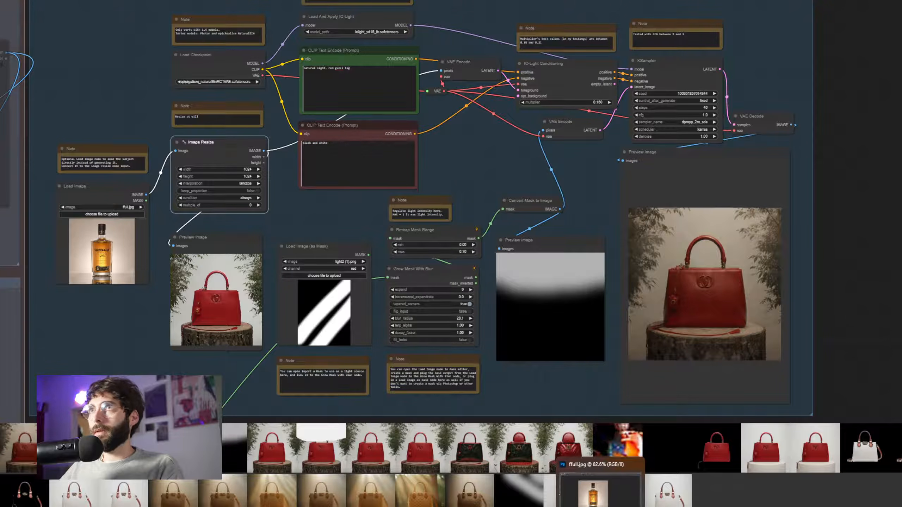
pyautogui.click(600, 490)
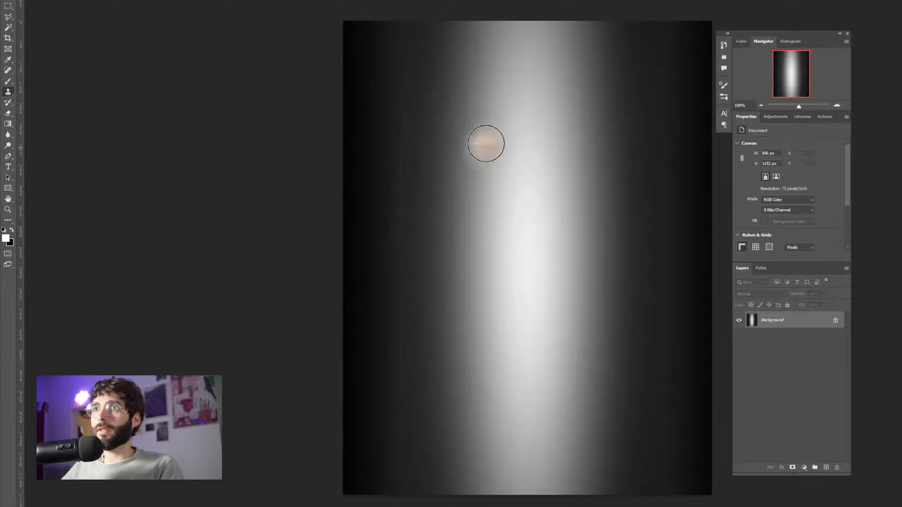
pyautogui.press('c')
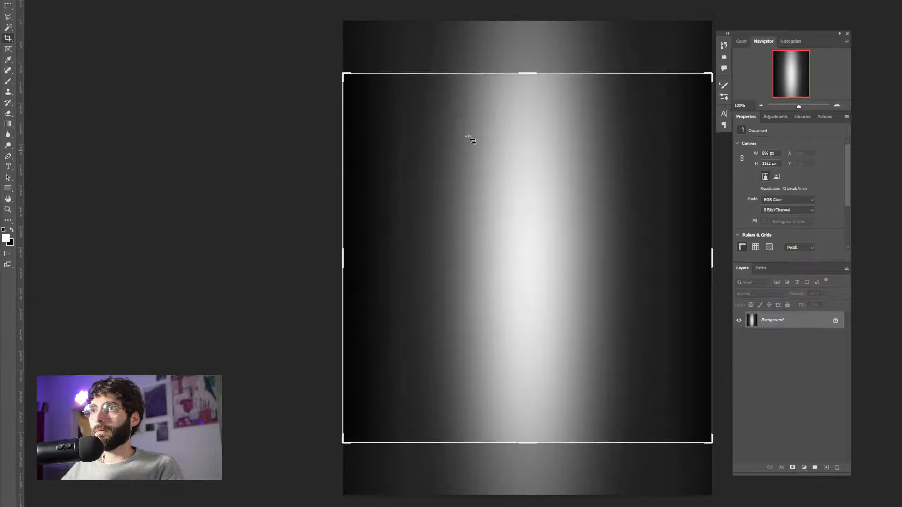
pyautogui.doubleClick(505, 183)
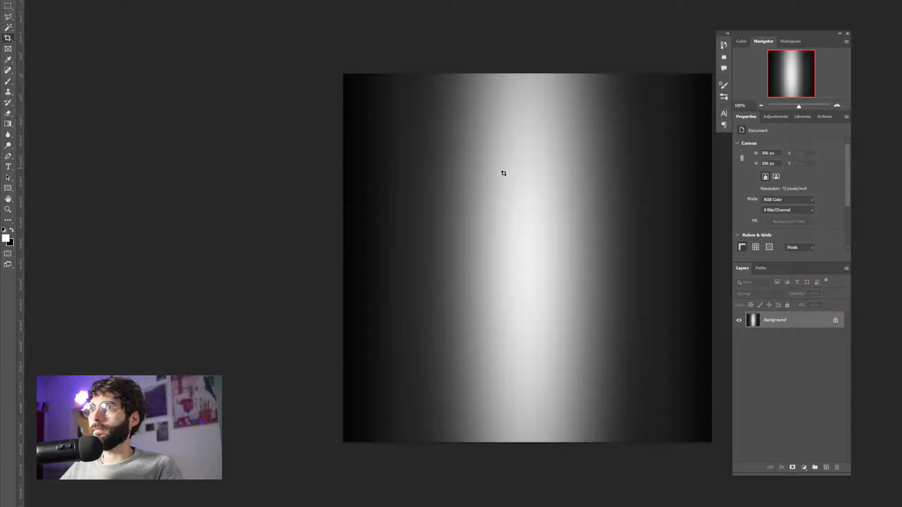
# - Resize the cropped light gradient to 1024 × 1024 px and save the file
pyautogui.click(43, 0)
pyautogui.click(73, 19)
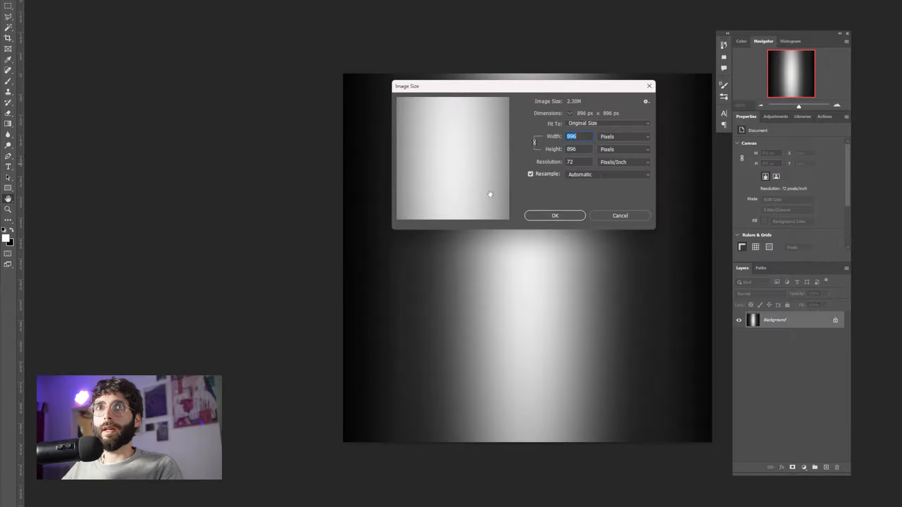
pyautogui.write('1024')
pyautogui.press('Return')
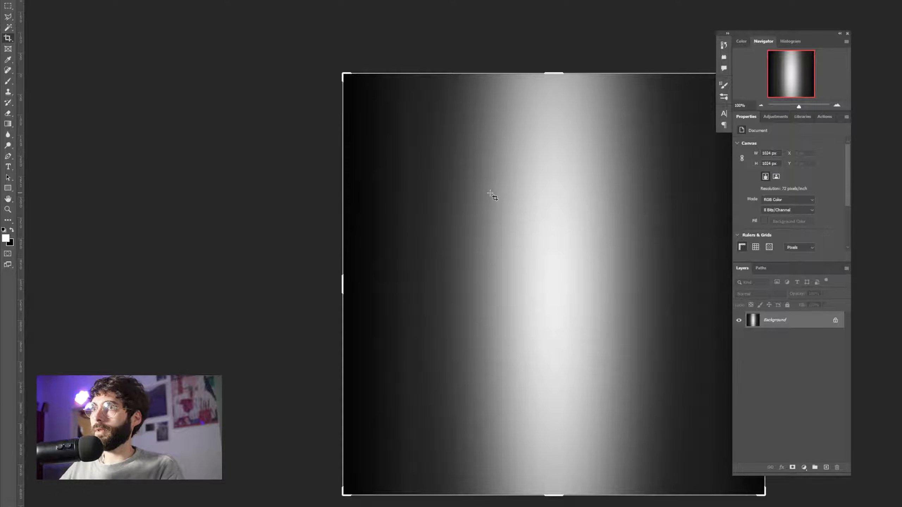
pyautogui.hotkey('ctrl', 's')
pyautogui.press('Return')
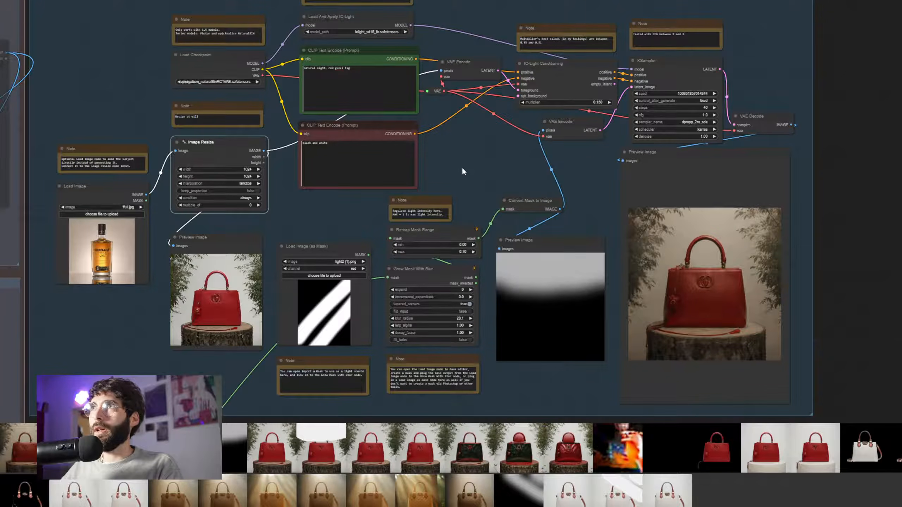
# - Switch to ComfyUI, load the gradient hhhhhhhhhh.jpg into Load Image (as Mask), and connect its mask output to Grow Mask With Blur
pyautogui.moveTo(459, 173); pyautogui.dragTo(457, 148)
pyautogui.moveTo(657, 47); pyautogui.dragTo(341, 298)
pyautogui.moveTo(366, 230); pyautogui.dragTo(385, 253)
pyautogui.moveTo(396, 199); pyautogui.dragTo(369, 208)
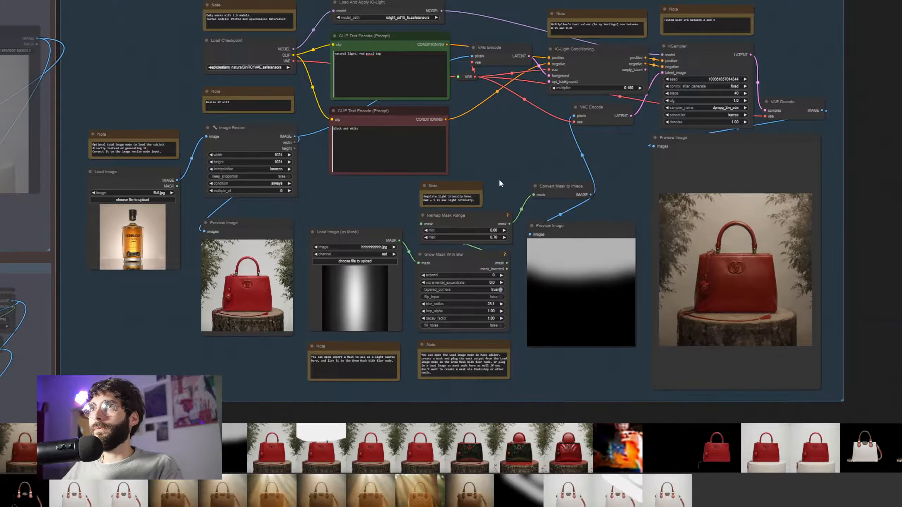
# - Check the max light intensity value in the Remap Mask Range node
pyautogui.scroll(3, 498, 180)
pyautogui.moveTo(499, 180); pyautogui.dragTo(530, 139)
pyautogui.scroll(-2, 475, 190)
pyautogui.click(511, 207)
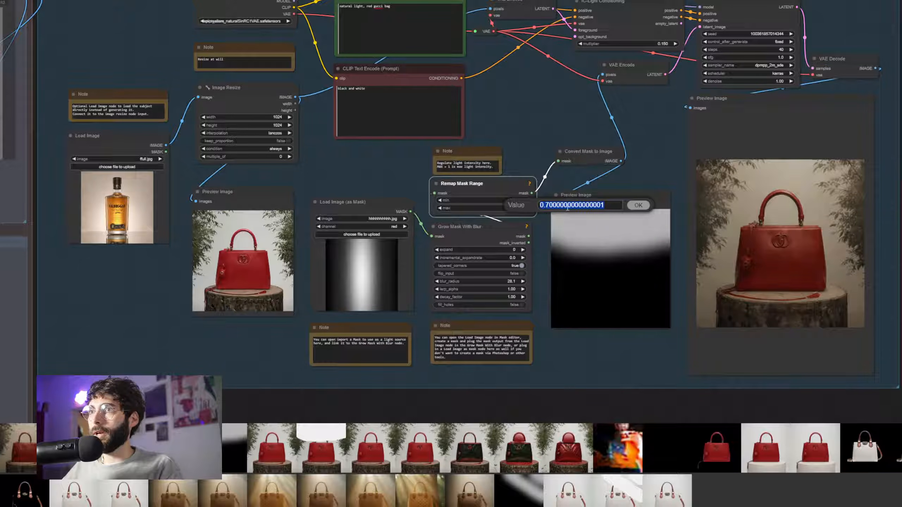
pyautogui.click(637, 208)
# - Replace the red bag description in the positive prompt so it reads "natural light, whiskey bottle"
pyautogui.moveTo(504, 123); pyautogui.dragTo(519, 193)
pyautogui.scroll(-1, 520, 192)
pyautogui.scroll(4, 407, 95)
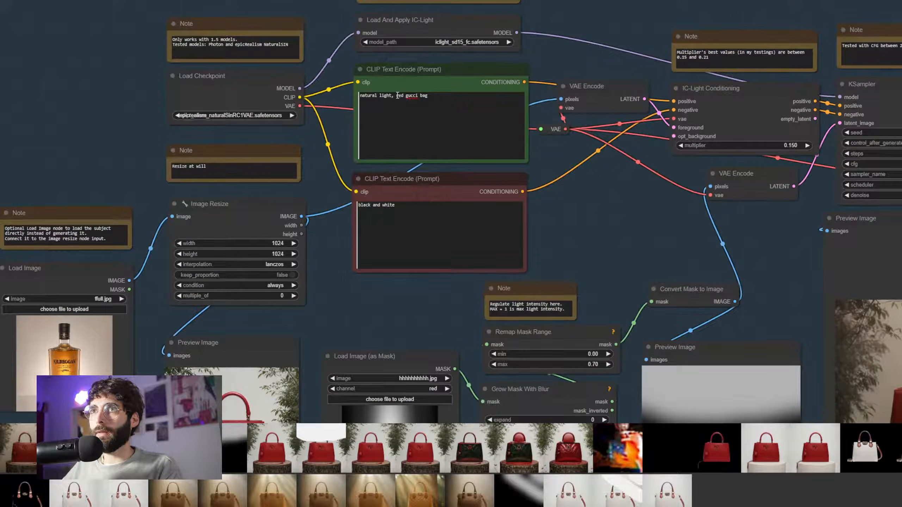
pyautogui.moveTo(396, 95); pyautogui.dragTo(489, 98)
pyautogui.write('whiskey')
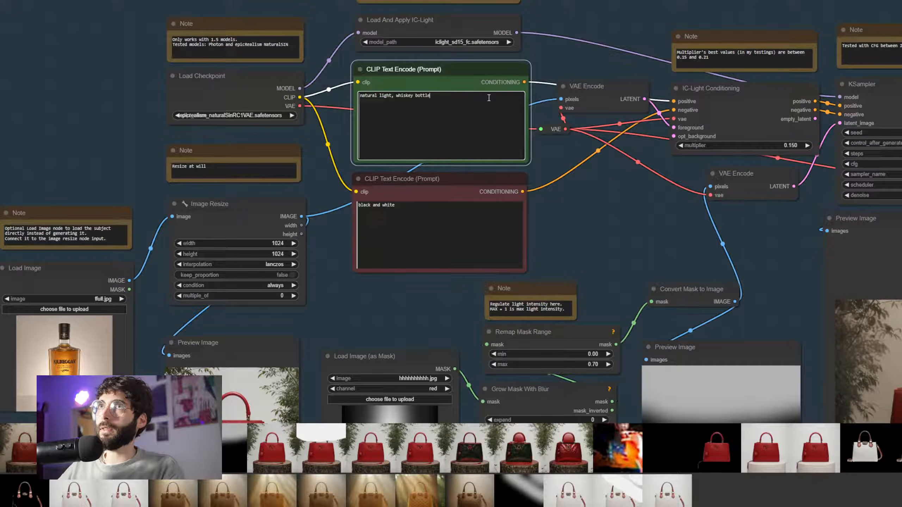
pyautogui.click(605, 181)
pyautogui.scroll(-3, 603, 183)
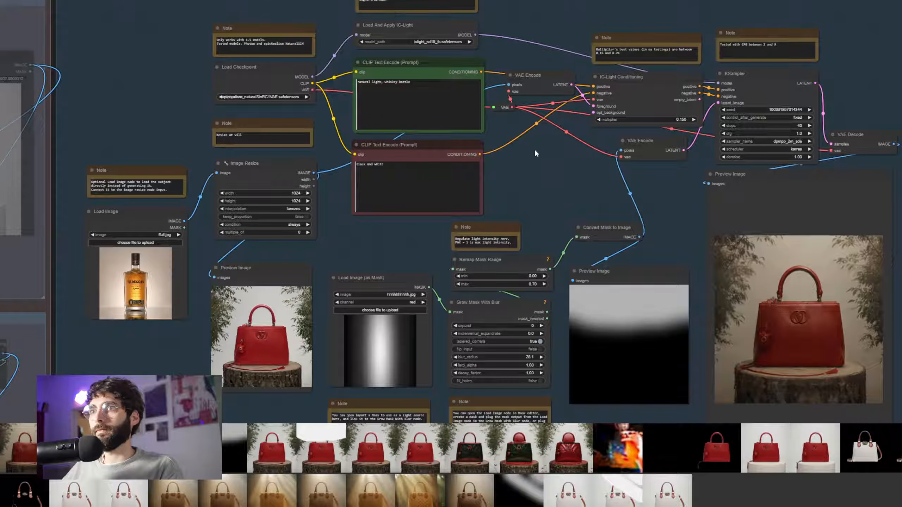
# - Extend the positive prompt to "natural light, whiskey bottle between wet stones" and generate the relit image
pyautogui.click(432, 96)
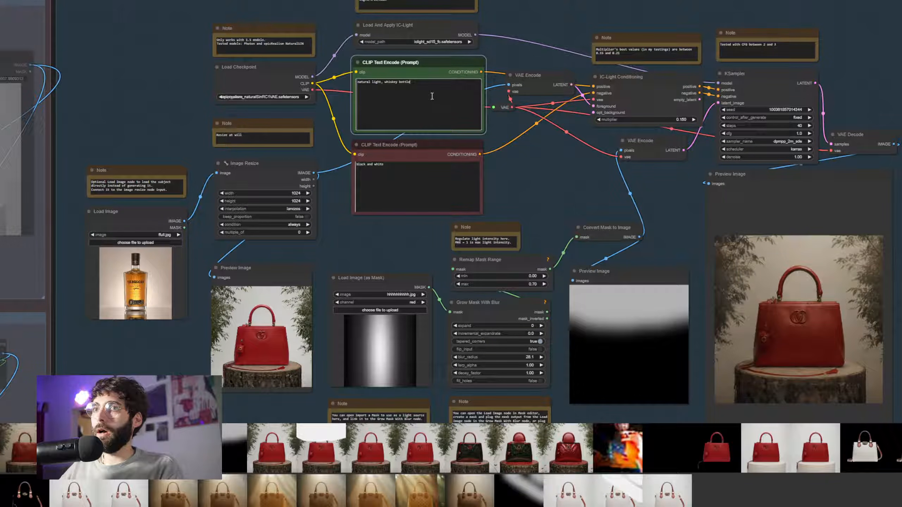
pyautogui.write('m')
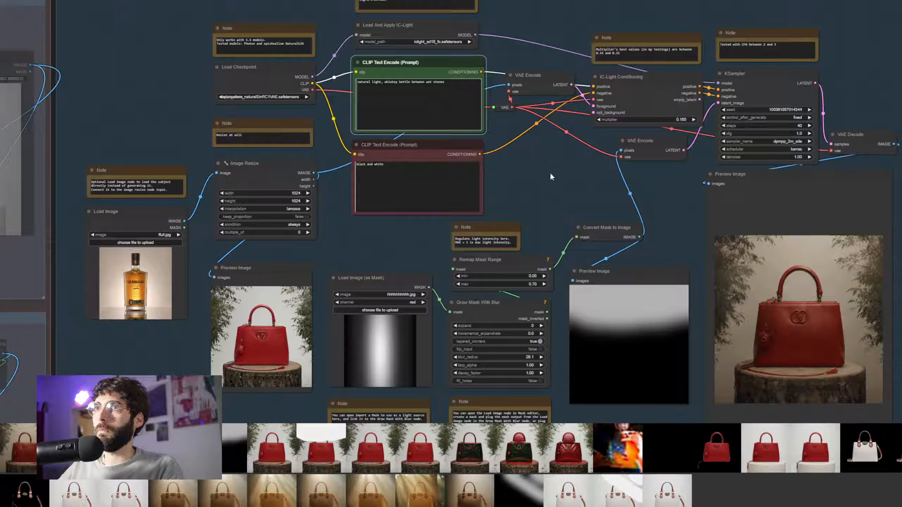
pyautogui.scroll(-2, 556, 187)
pyautogui.moveTo(556, 186); pyautogui.dragTo(786, 210)
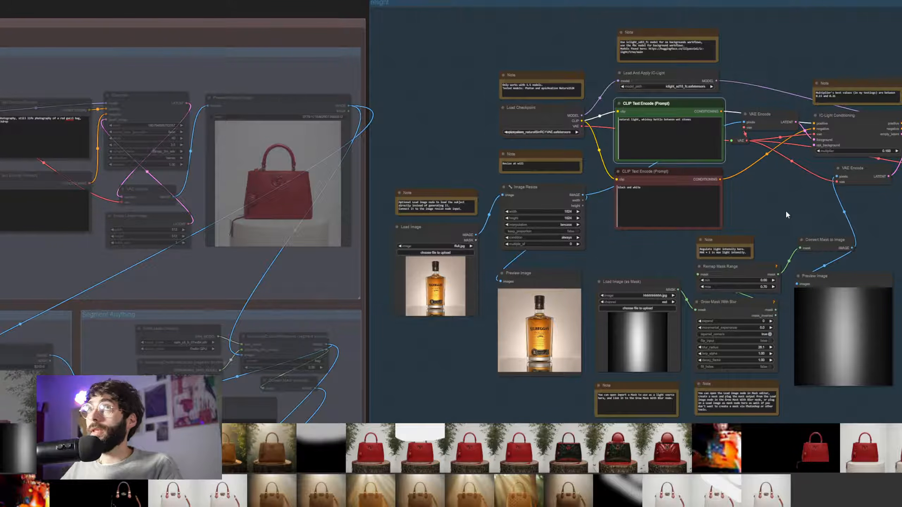
# - Compare the relit whiskey bottle with the light mask preview and examine the label's detail up close
pyautogui.moveTo(785, 213); pyautogui.dragTo(596, 144)
pyautogui.scroll(4, 584, 182)
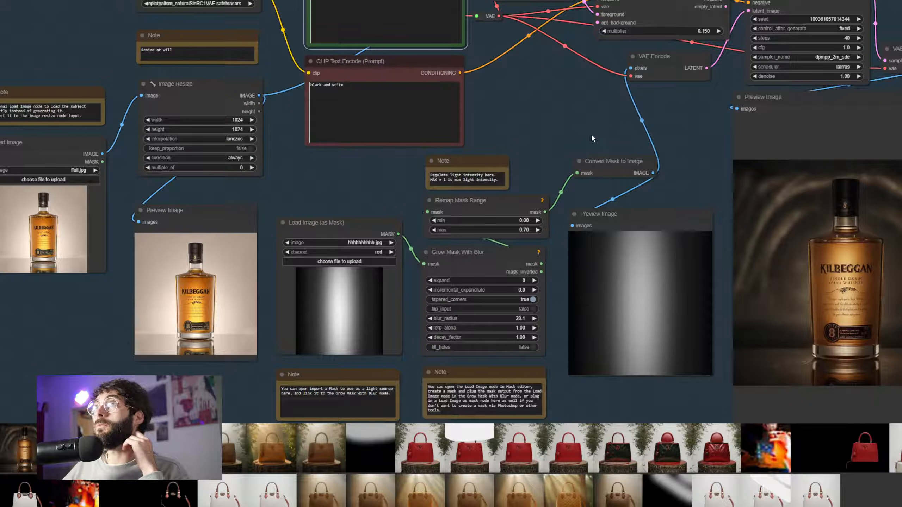
pyautogui.moveTo(592, 139); pyautogui.dragTo(546, 121)
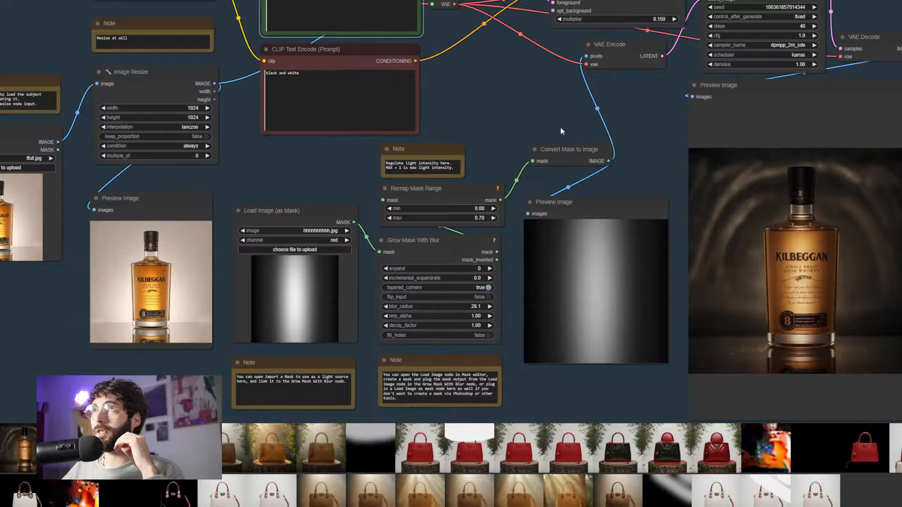
pyautogui.moveTo(561, 127); pyautogui.dragTo(548, 115)
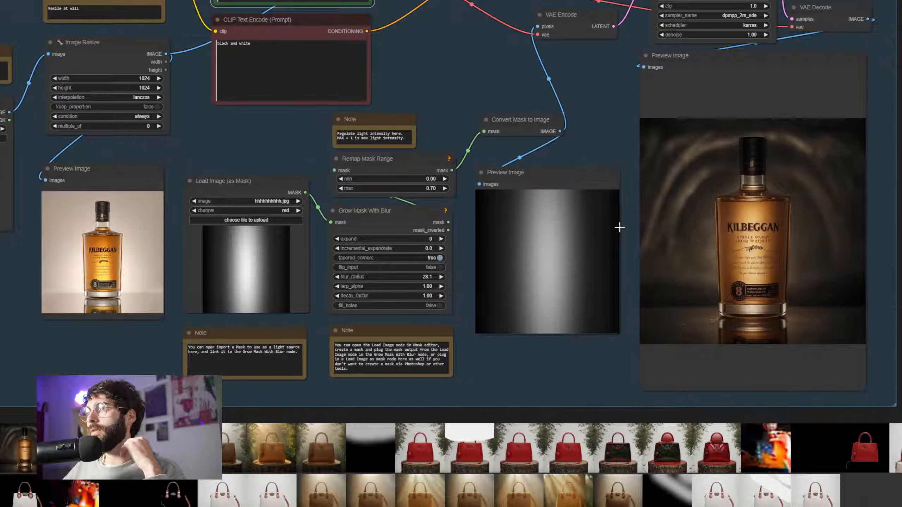
pyautogui.scroll(5, 605, 334)
pyautogui.moveTo(614, 355); pyautogui.dragTo(442, 357)
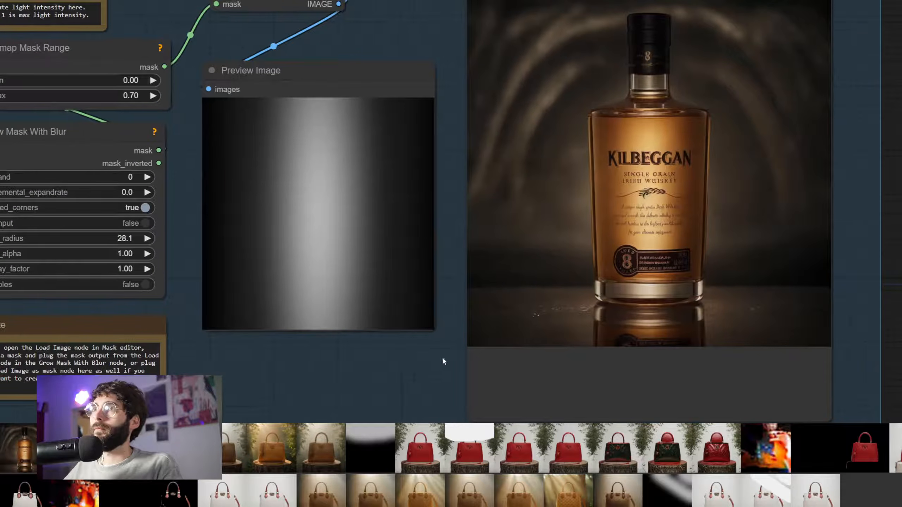
pyautogui.scroll(4, 781, 229)
pyautogui.scroll(2, 565, 187)
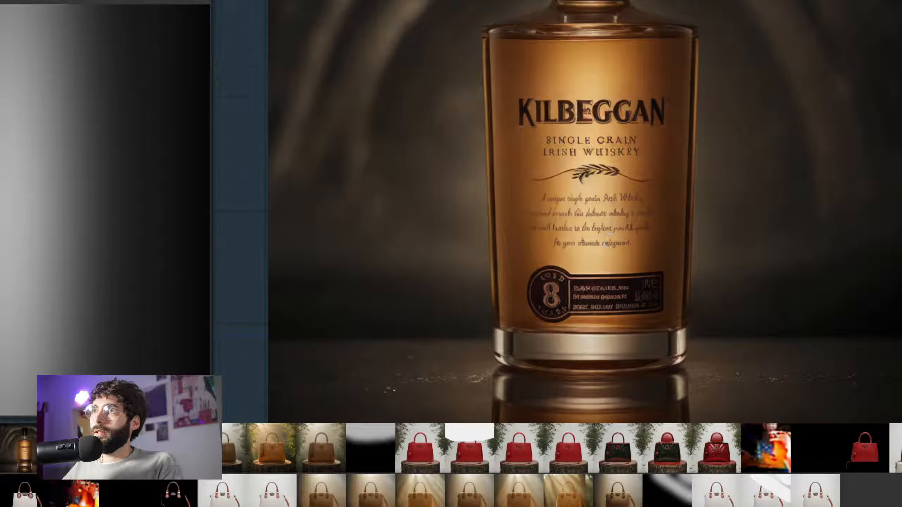
pyautogui.scroll(-10, 503, 113)
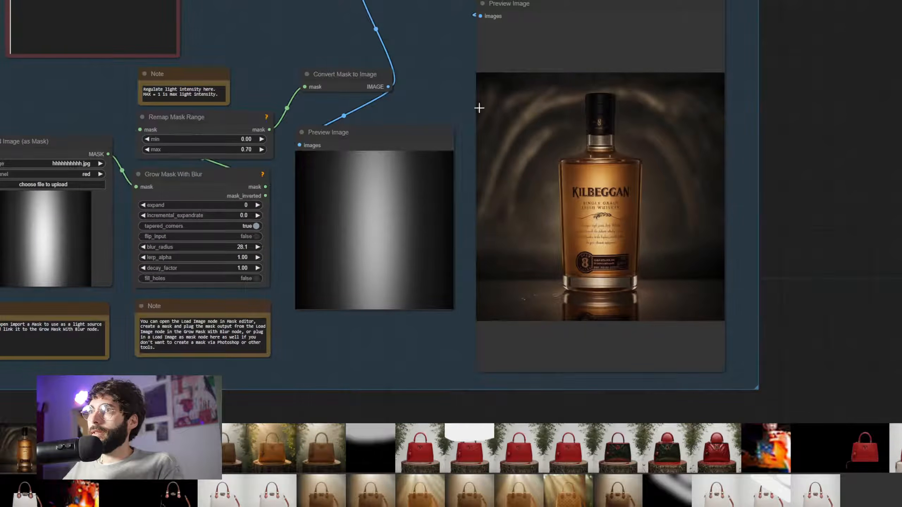
# - Review the relighting workflow's nodes and examine the lighting on the generated bottle and its background
pyautogui.moveTo(442, 100); pyautogui.dragTo(600, 122)
pyautogui.scroll(-3, 602, 124)
pyautogui.moveTo(614, 154); pyautogui.dragTo(629, 217)
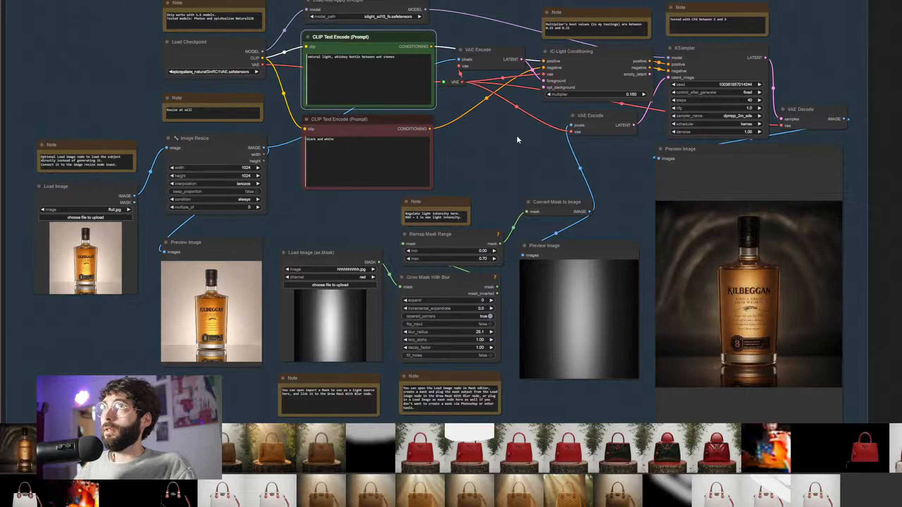
pyautogui.scroll(3, 517, 147)
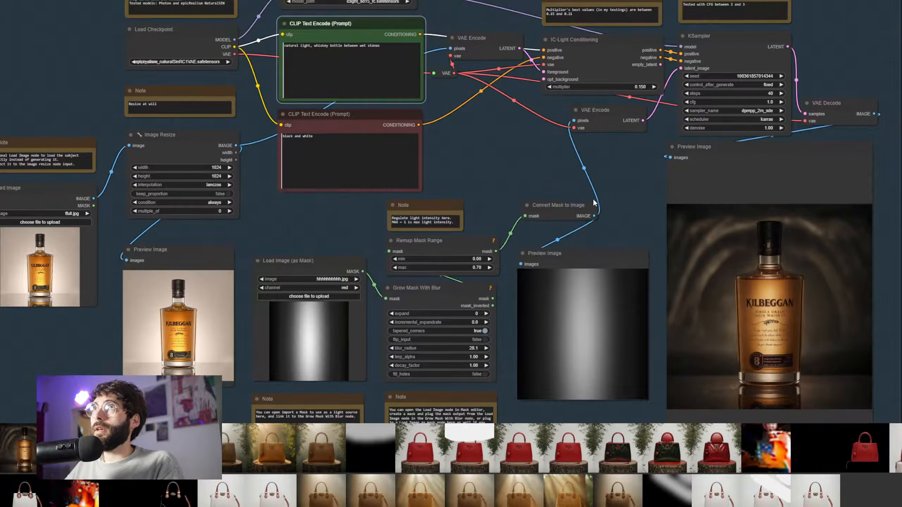
pyautogui.scroll(3, 531, 115)
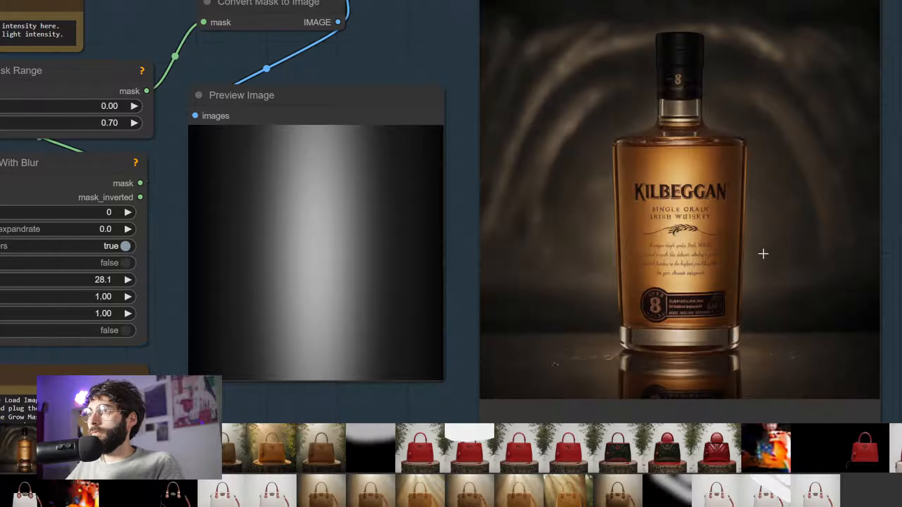
pyautogui.scroll(-3, 439, 146)
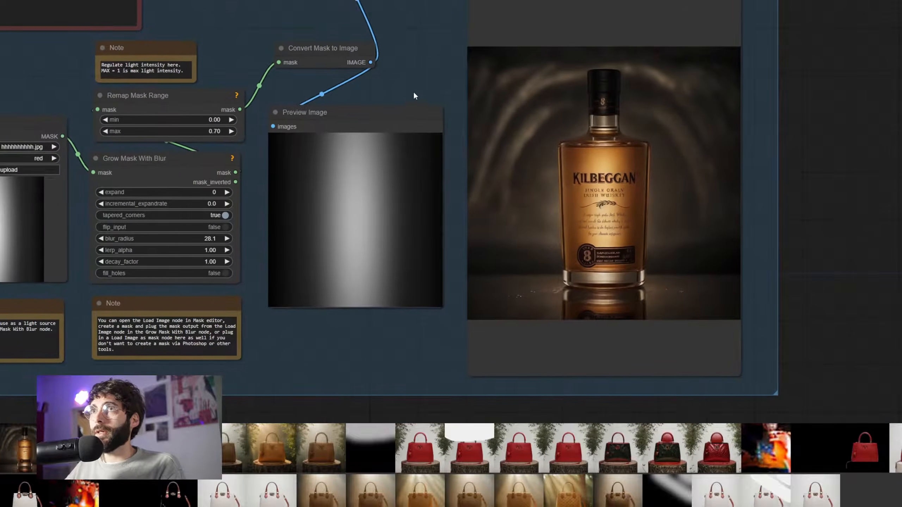
pyautogui.scroll(-3, 556, 85)
pyautogui.scroll(2, 556, 125)
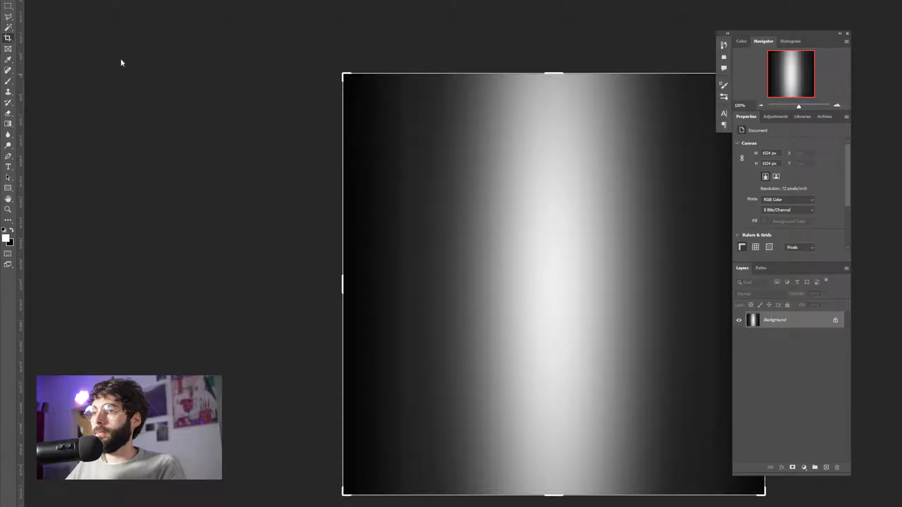
# - Switch to Photoshop and resize the light gradient mask to 2048 × 2048 px
pyautogui.click(42, 0)
pyautogui.click(66, 20)
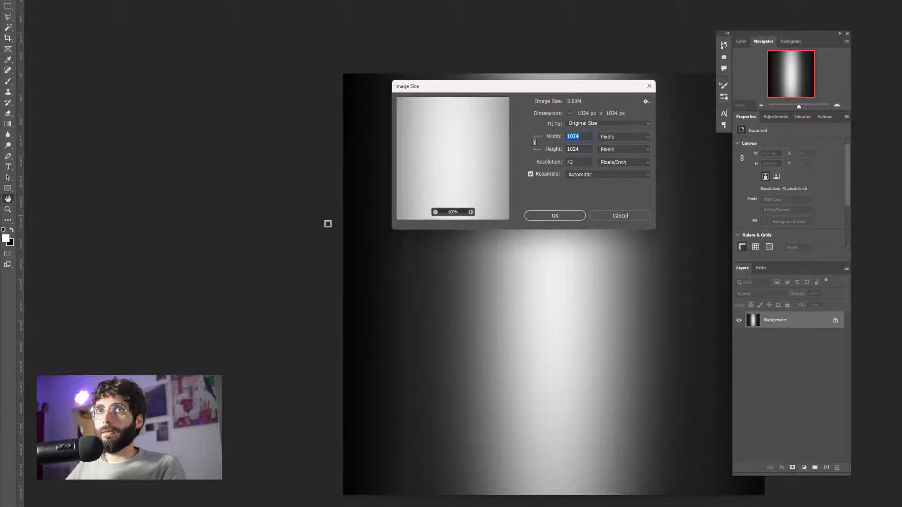
pyautogui.write('2048')
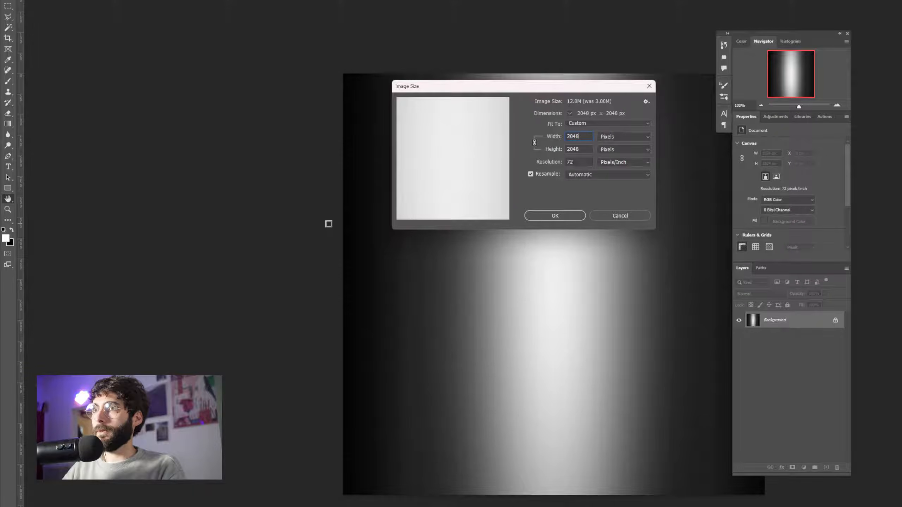
pyautogui.press('Return')
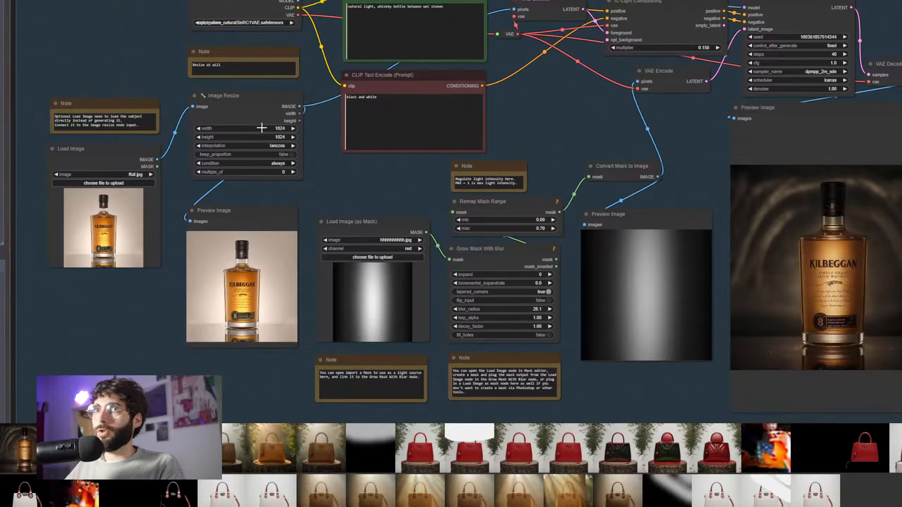
# - Set the Image Resize node's width and height to 2048
pyautogui.click(251, 121)
pyautogui.write('2048')
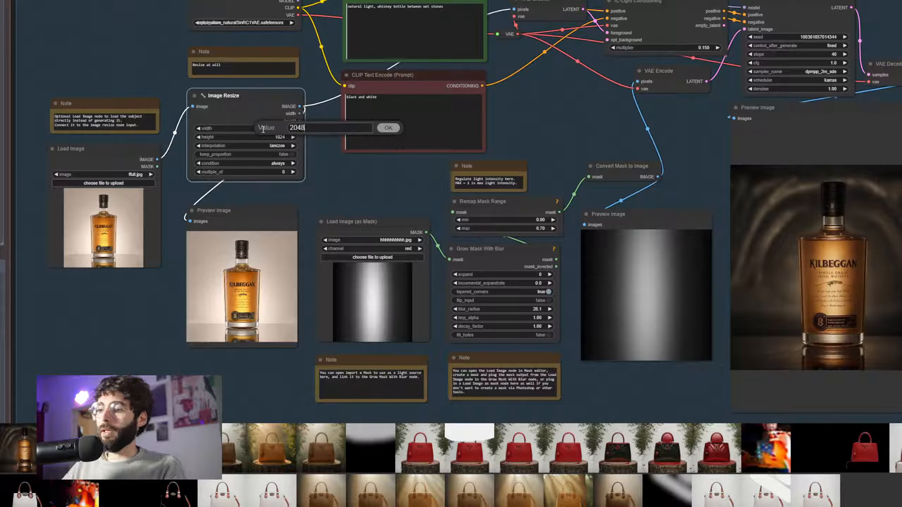
pyautogui.press('Return')
pyautogui.click(269, 137)
pyautogui.write('204')
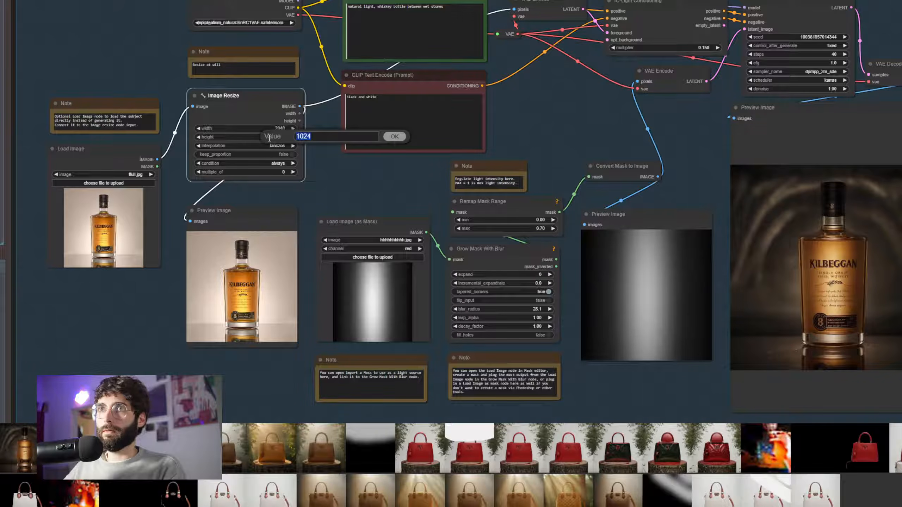
pyautogui.write('8')
pyautogui.press('Return')
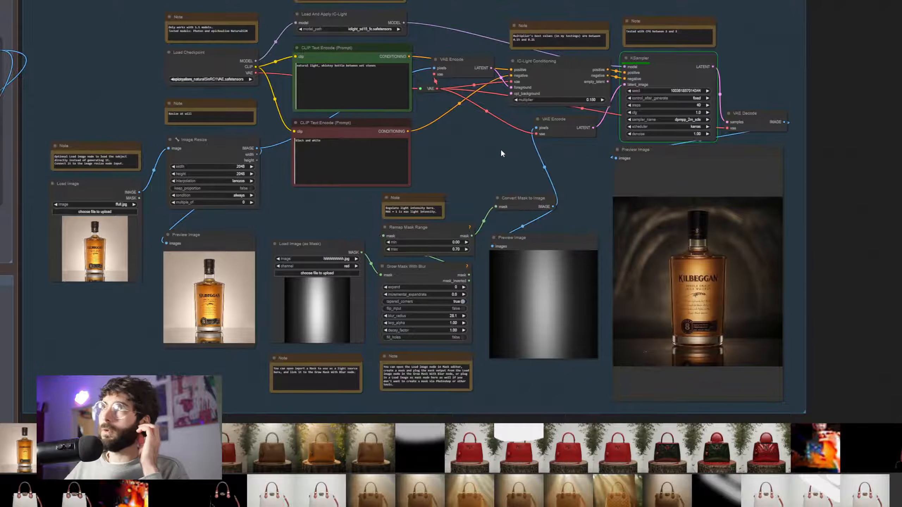
# - Extend the negative prompt to "black and white, depth of field"
pyautogui.moveTo(510, 161); pyautogui.dragTo(586, 159)
pyautogui.scroll(5, 657, 261)
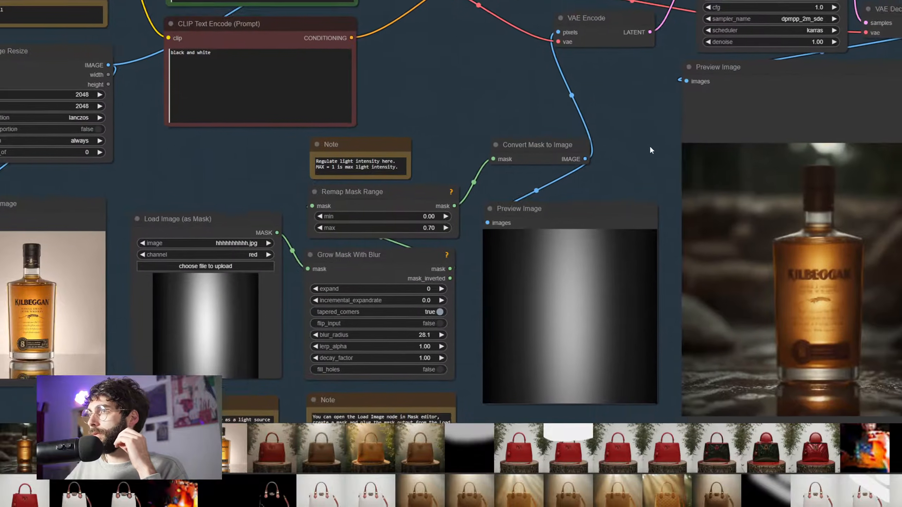
pyautogui.moveTo(657, 151); pyautogui.dragTo(563, 108)
pyautogui.scroll(2, 546, 135)
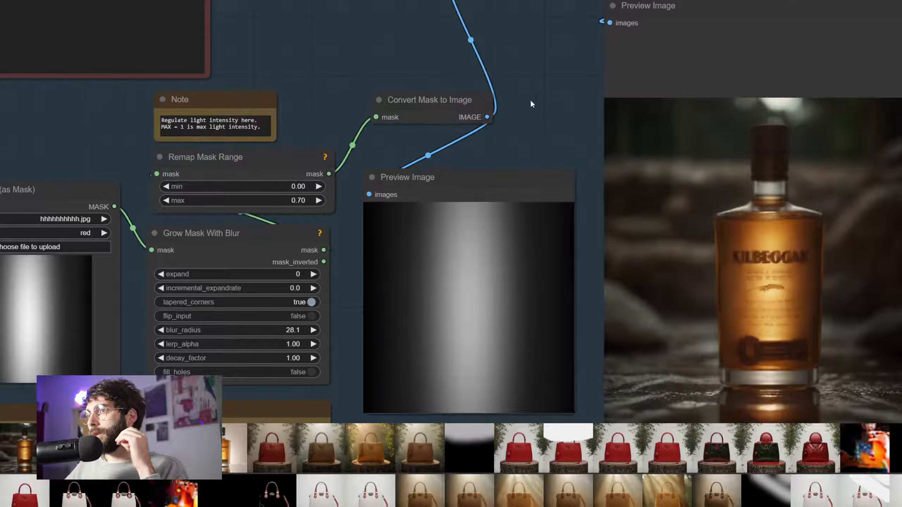
pyautogui.scroll(-3, 528, 99)
pyautogui.moveTo(528, 98); pyautogui.dragTo(738, 285)
pyautogui.click(440, 204)
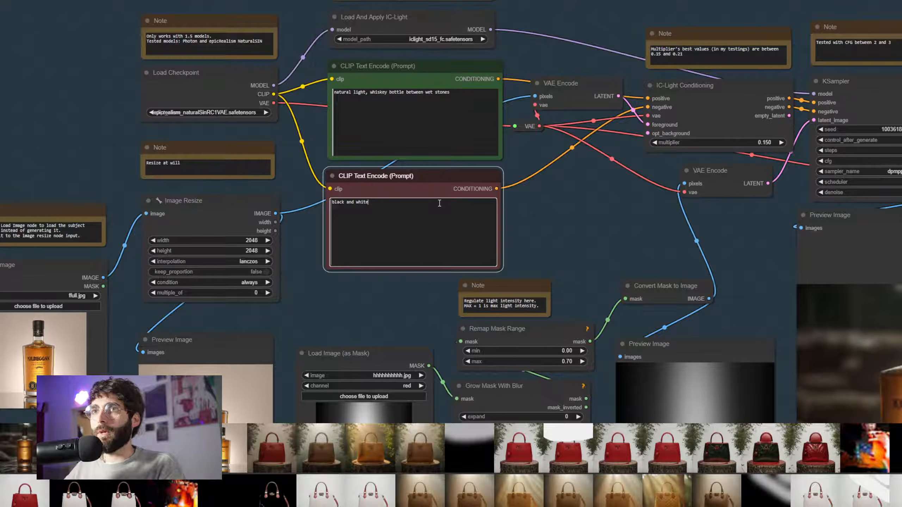
pyautogui.write(', depth of field')
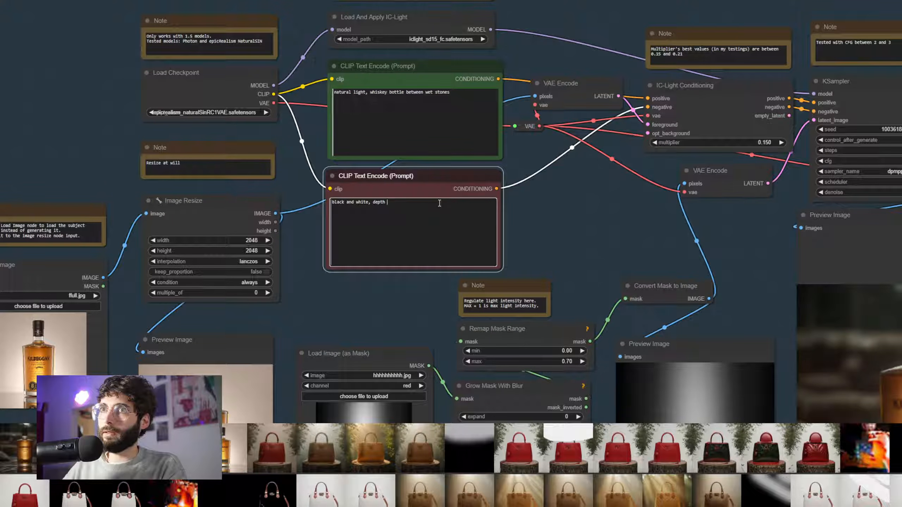
# - Set the Image Resize node's width and height to 1024
pyautogui.scroll(-4, 568, 268)
pyautogui.moveTo(569, 266); pyautogui.dragTo(800, 219)
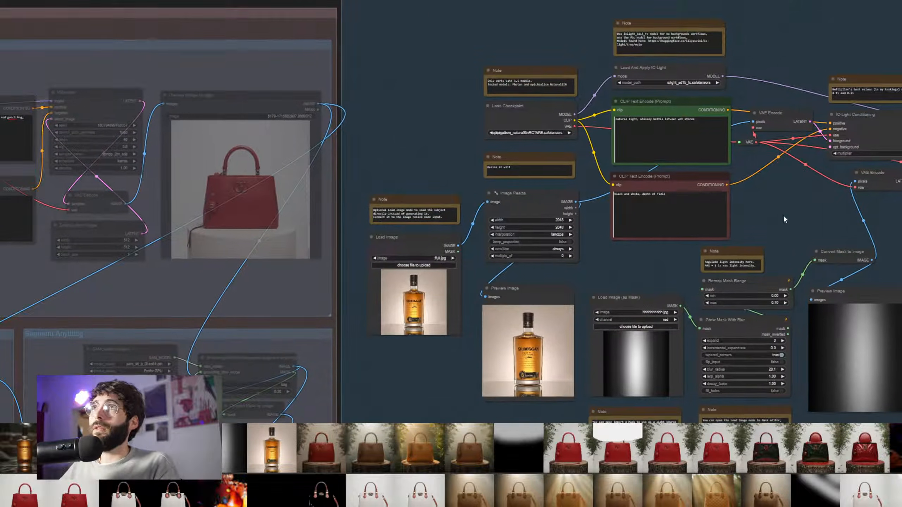
pyautogui.moveTo(783, 214); pyautogui.dragTo(563, 175)
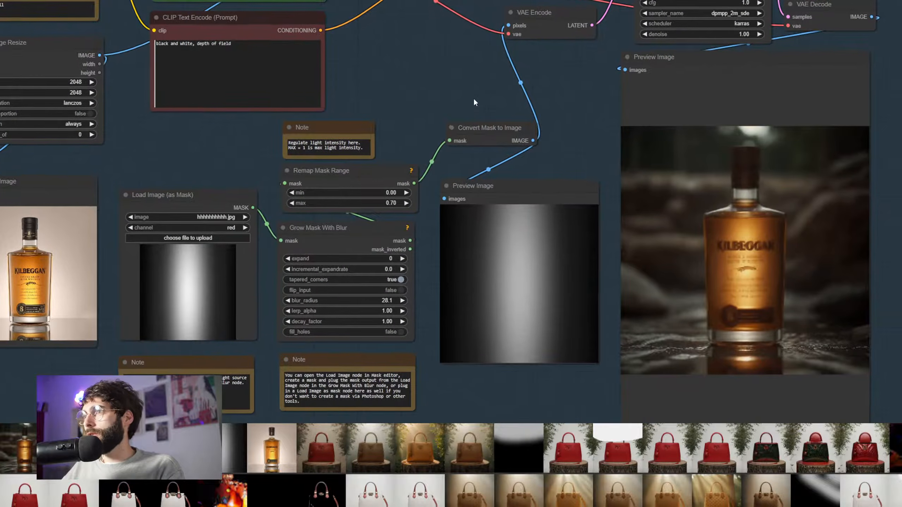
pyautogui.moveTo(474, 99); pyautogui.dragTo(733, 151)
pyautogui.click(341, 137)
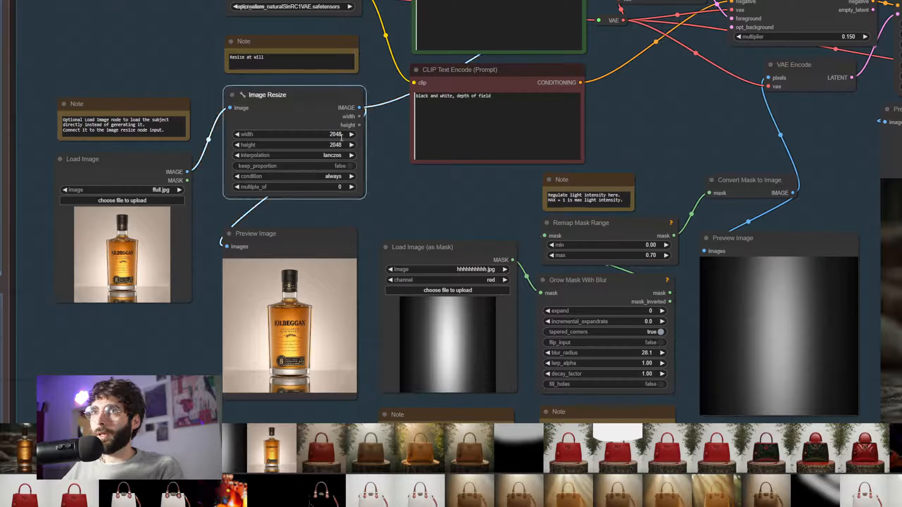
pyautogui.click(341, 137)
pyautogui.write('1024')
pyautogui.press('Return')
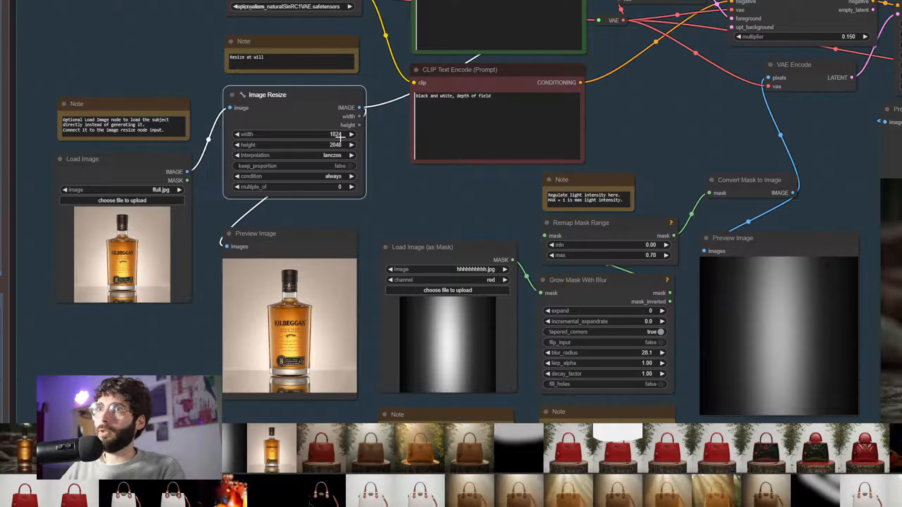
pyautogui.click(334, 147)
pyautogui.write('1024')
pyautogui.press('Return')
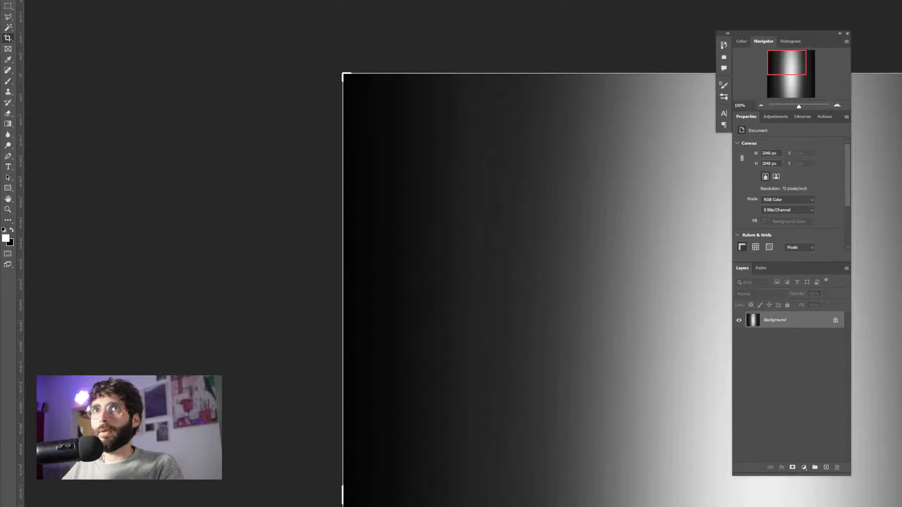
# - Resize the light gradient mask image to 1024 × 1024 px
pyautogui.click(46, 1)
pyautogui.click(64, 19)
pyautogui.write('102')
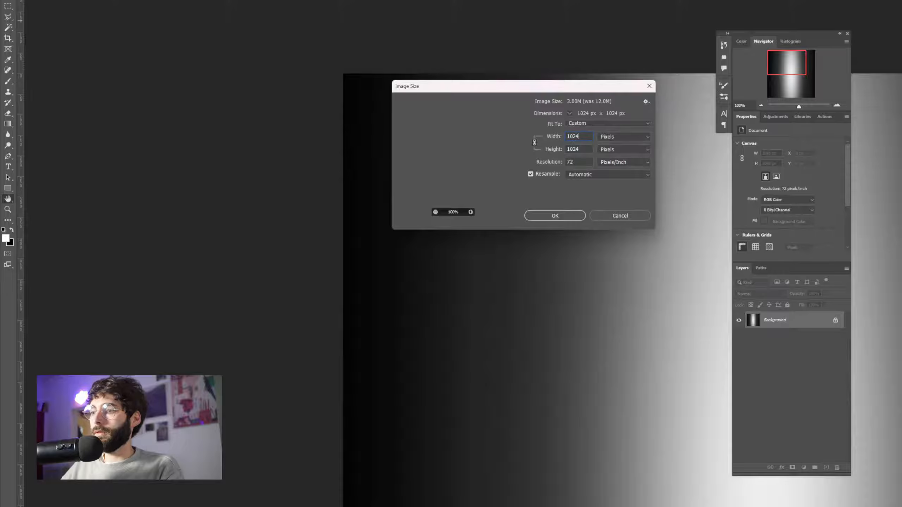
pyautogui.write('4')
pyautogui.press('Return')
pyautogui.press('c')
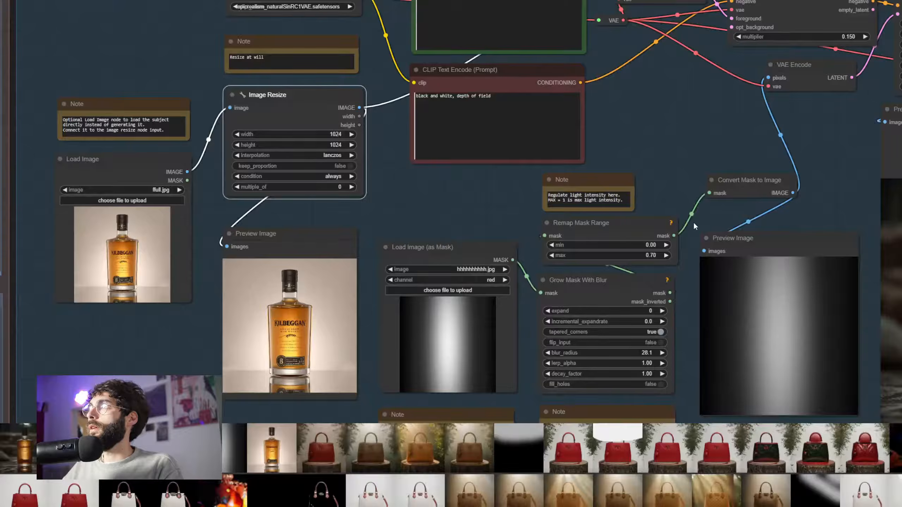
# - Restore the Image Resize node's width and height to 2048
pyautogui.scroll(3, 409, 90)
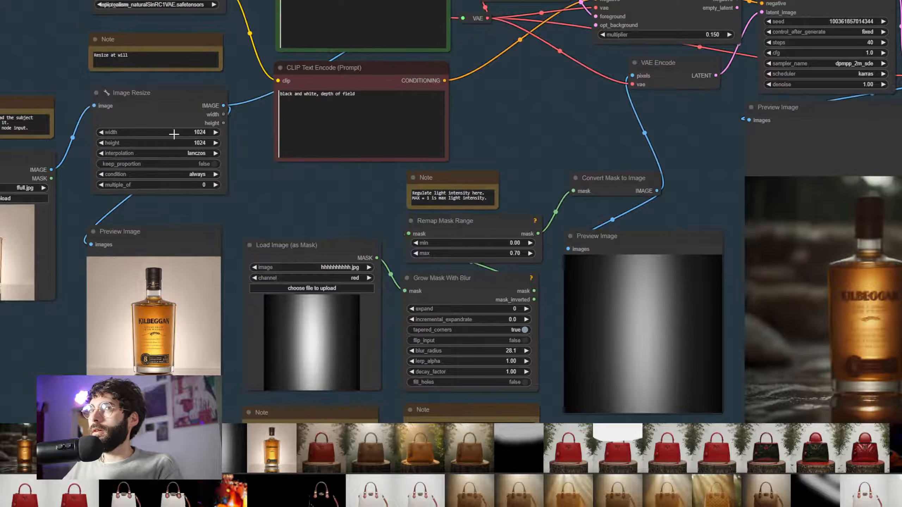
pyautogui.click(174, 134)
pyautogui.write('208')
pyautogui.press('Return')
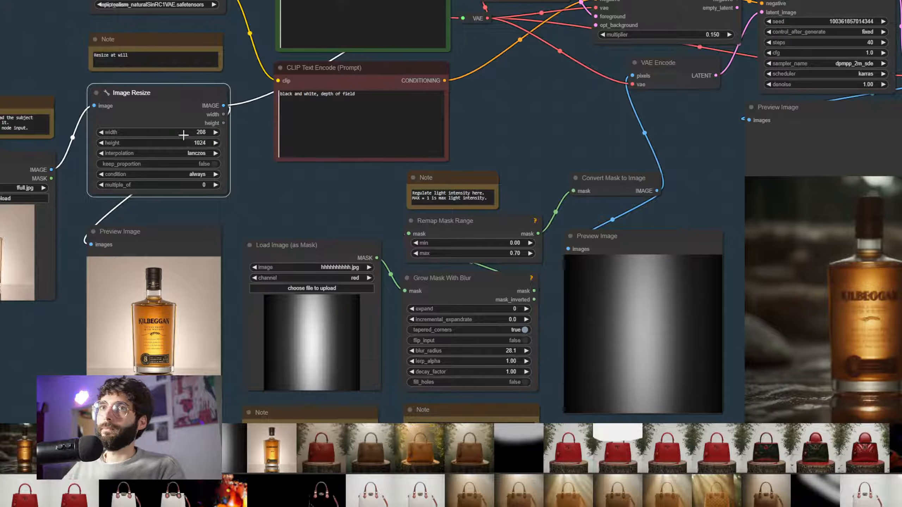
pyautogui.click(183, 135)
pyautogui.press('BackSpace')
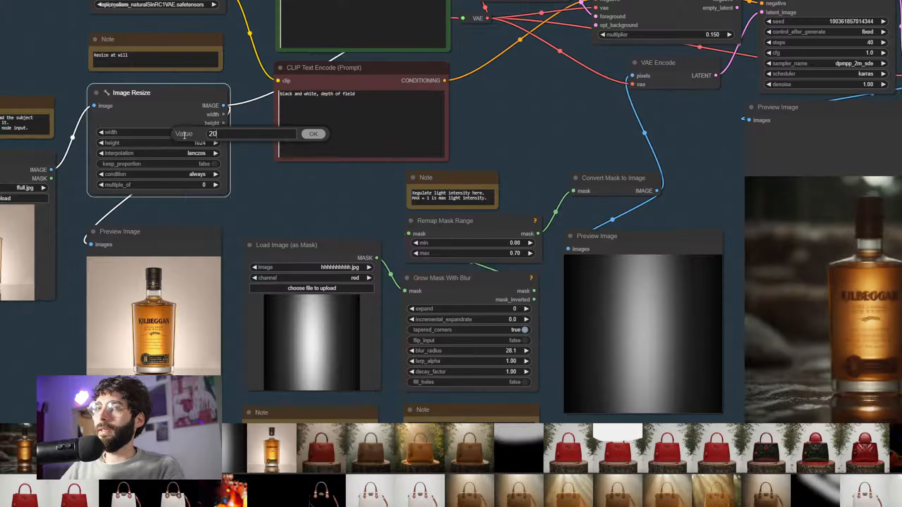
pyautogui.write('48')
pyautogui.press('Return')
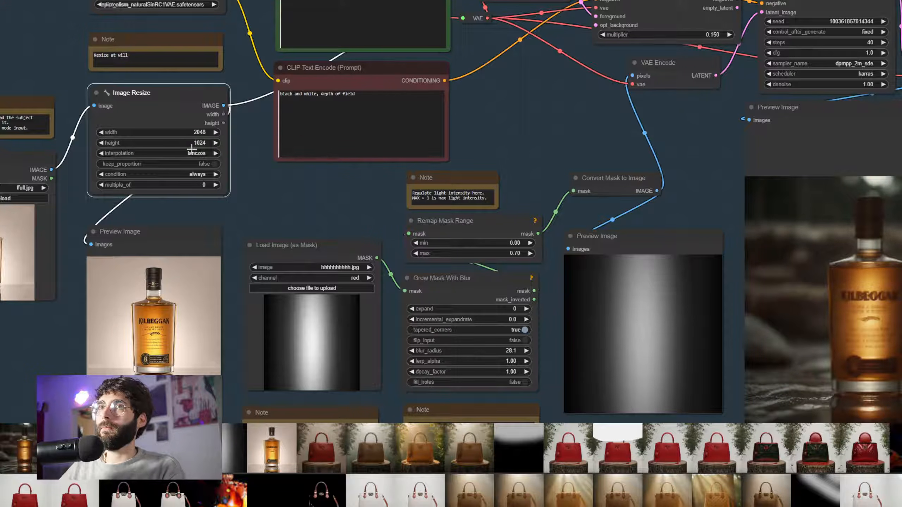
pyautogui.click(193, 146)
pyautogui.write('20')
pyautogui.scroll(-3, 192, 146)
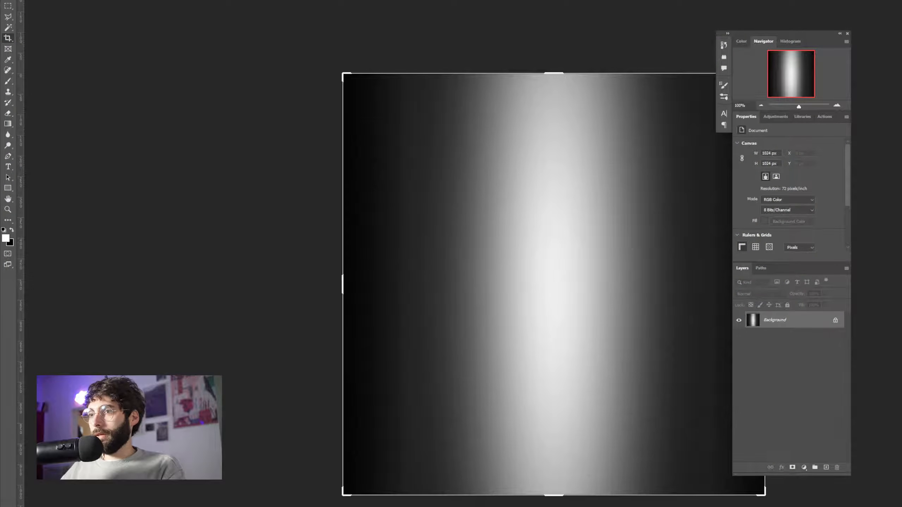
# - Resize the light gradient mask image to match the product image's 2048 × 2048 resize resolution
pyautogui.click(50, 1)
pyautogui.click(59, 20)
pyautogui.write('2049')
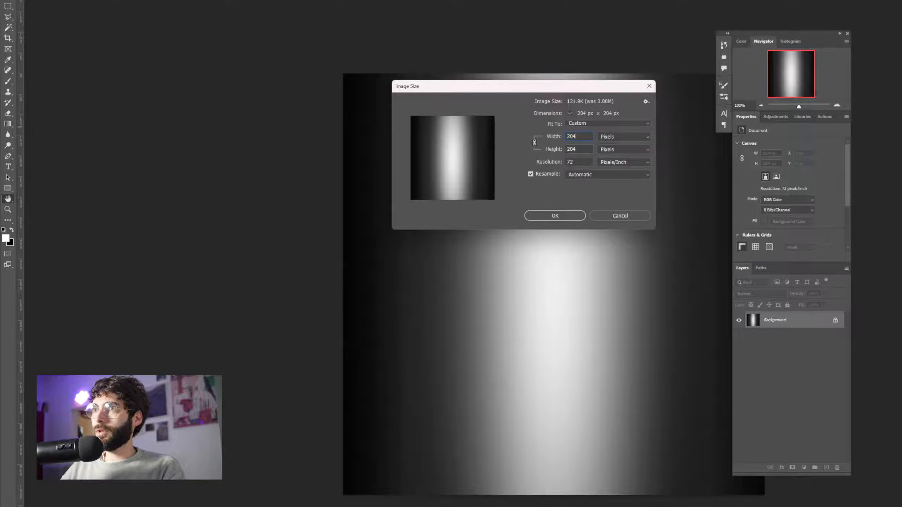
pyautogui.press('Return')
pyautogui.press('c')
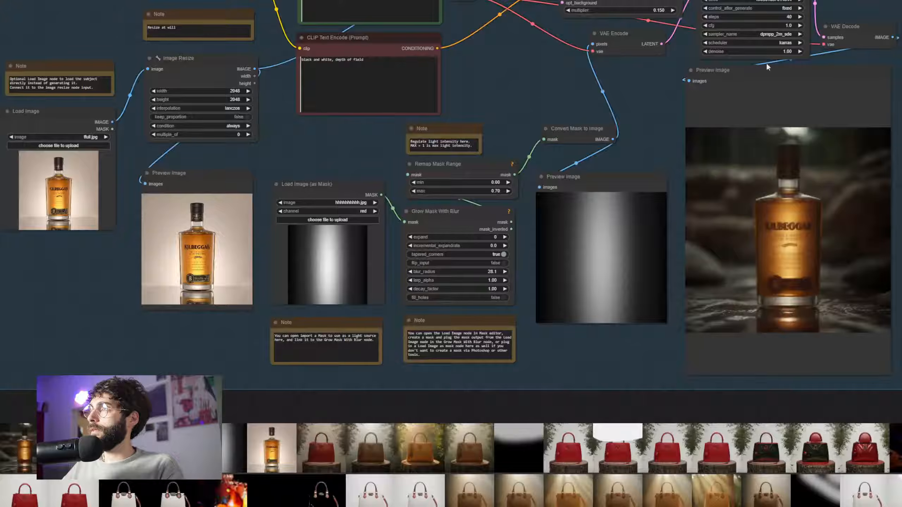
# - Load the resized mask "hhhhhhhhhh (1).jpg" from the Downloads folder into the Load Image (as Mask) node and run the generation
pyautogui.scroll(5, 547, 246)
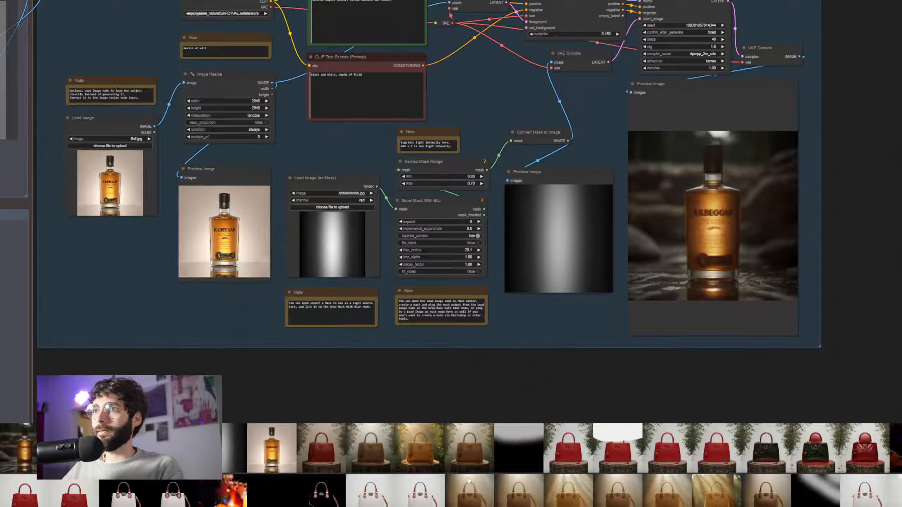
pyautogui.moveTo(476, 506)
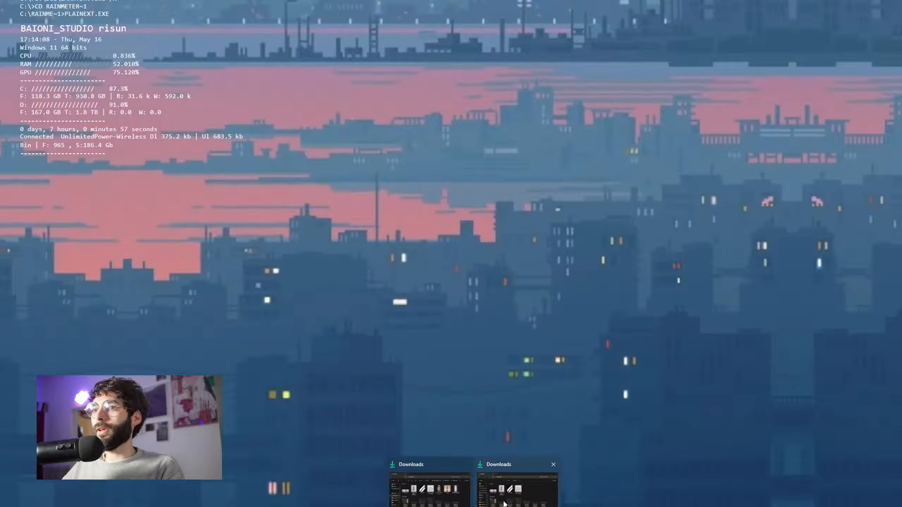
pyautogui.click(513, 495)
pyautogui.moveTo(476, 178); pyautogui.dragTo(336, 249)
pyautogui.moveTo(331, 156); pyautogui.dragTo(396, 189)
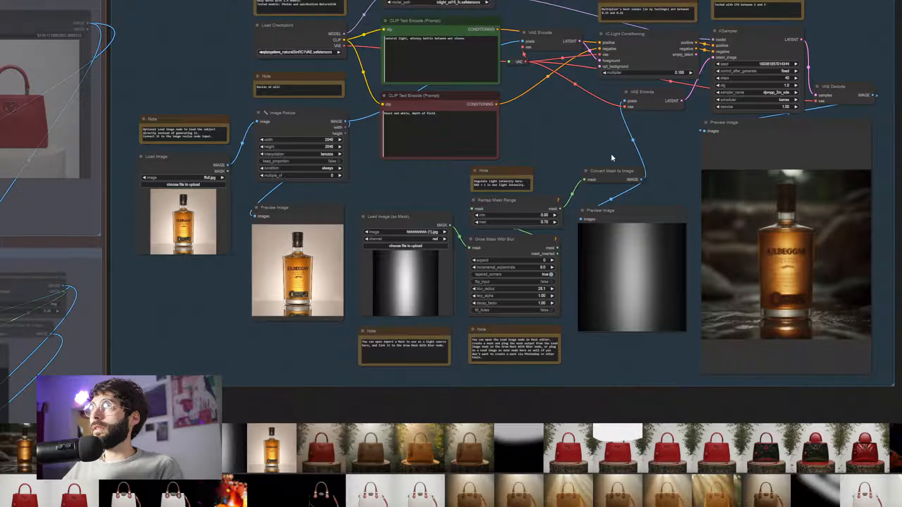
pyautogui.moveTo(588, 158); pyautogui.dragTo(590, 201)
pyautogui.click(900, 171)
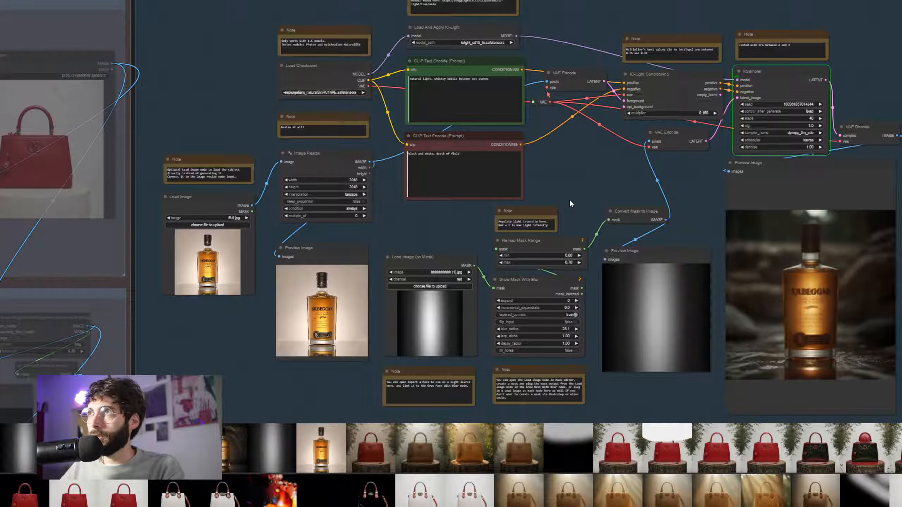
# - Review the Image Resize node, the resized bottle preview and the Load Image (as Mask) node
pyautogui.moveTo(569, 200)
pyautogui.mouseDown()
pyautogui.moveTo(568, 192)
pyautogui.moveTo(576, 196)
pyautogui.mouseUp()
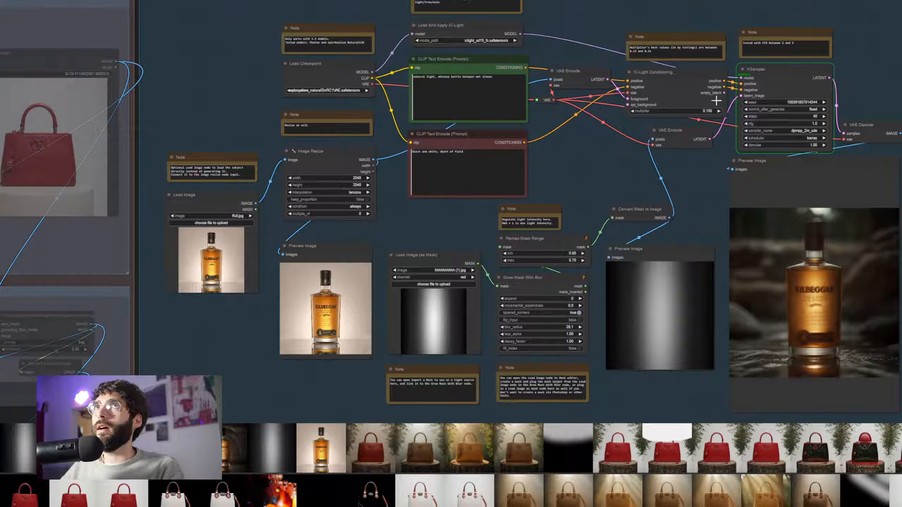
pyautogui.moveTo(596, 165); pyautogui.dragTo(617, 166)
pyautogui.click(335, 143)
pyautogui.click(332, 236)
pyautogui.click(362, 205)
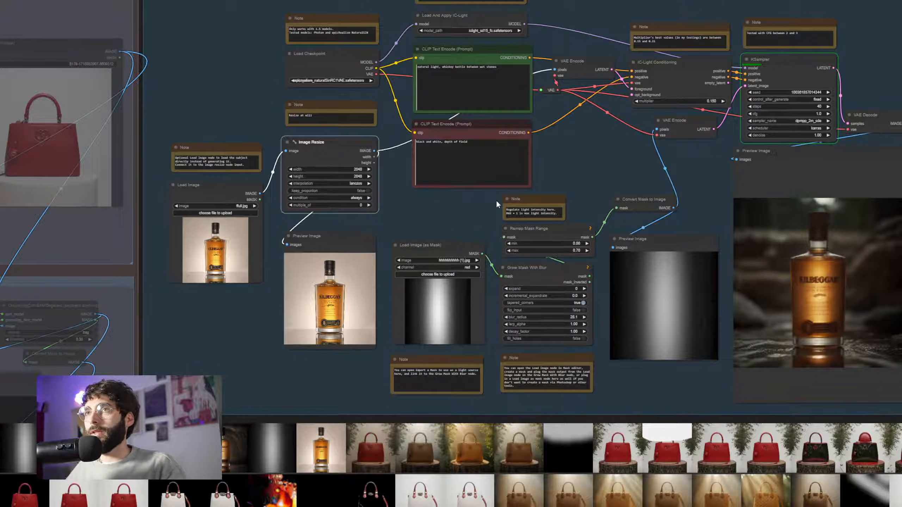
pyautogui.click(355, 238)
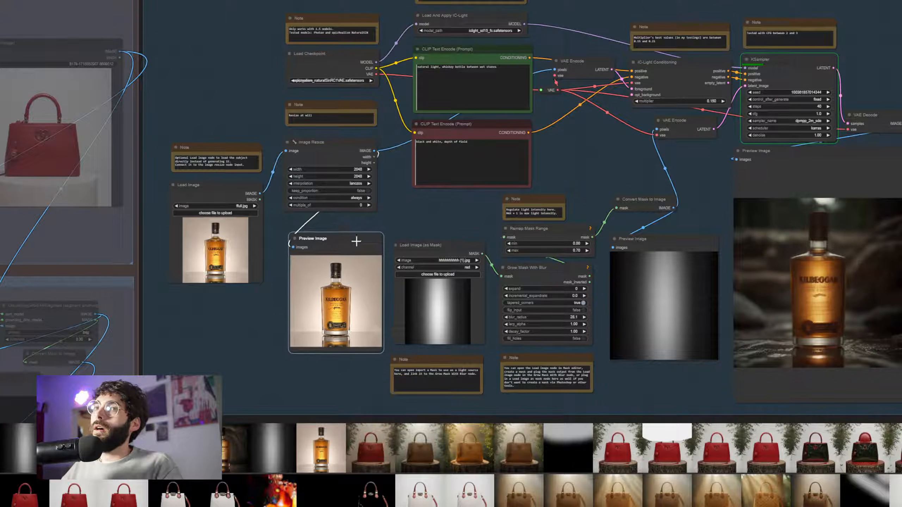
pyautogui.click(472, 220)
pyautogui.click(432, 255)
pyautogui.moveTo(444, 212); pyautogui.dragTo(417, 209)
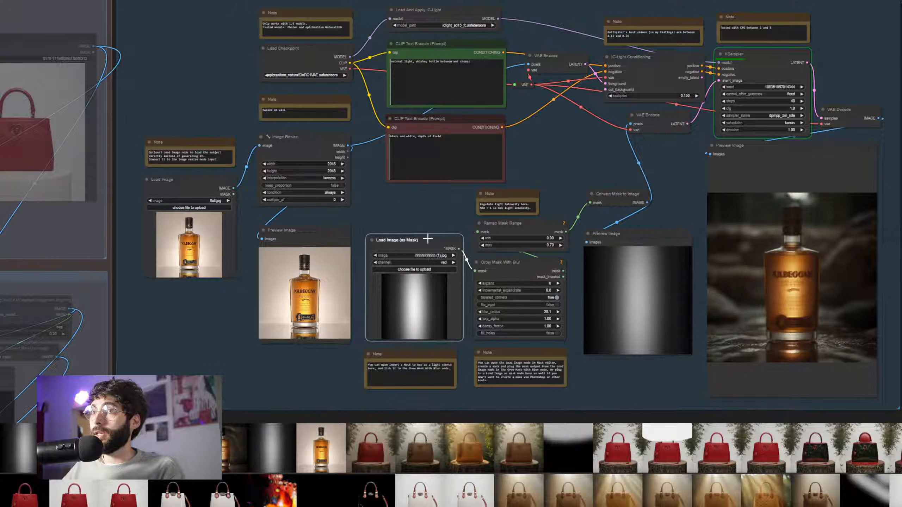
pyautogui.click(427, 216)
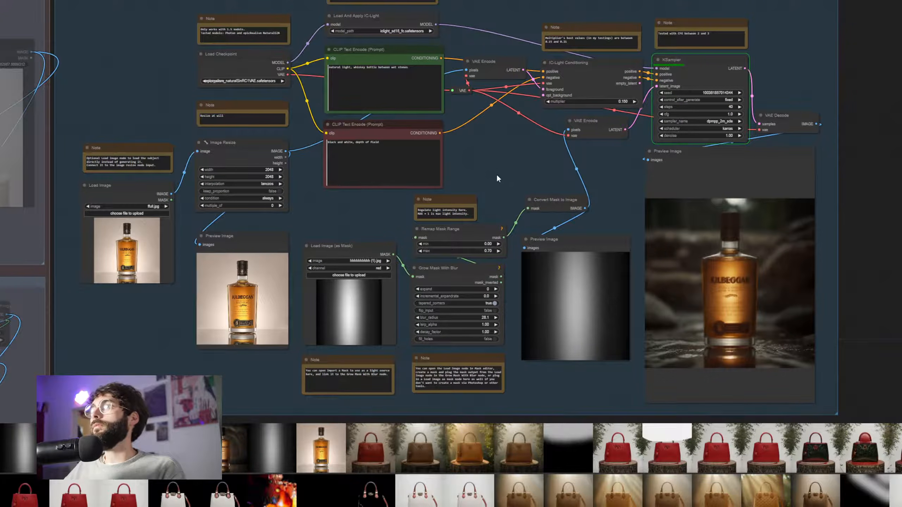
# - Examine the generated bottle's label text up close and compare the backlight with the mask preview
pyautogui.scroll(7, 795, 308)
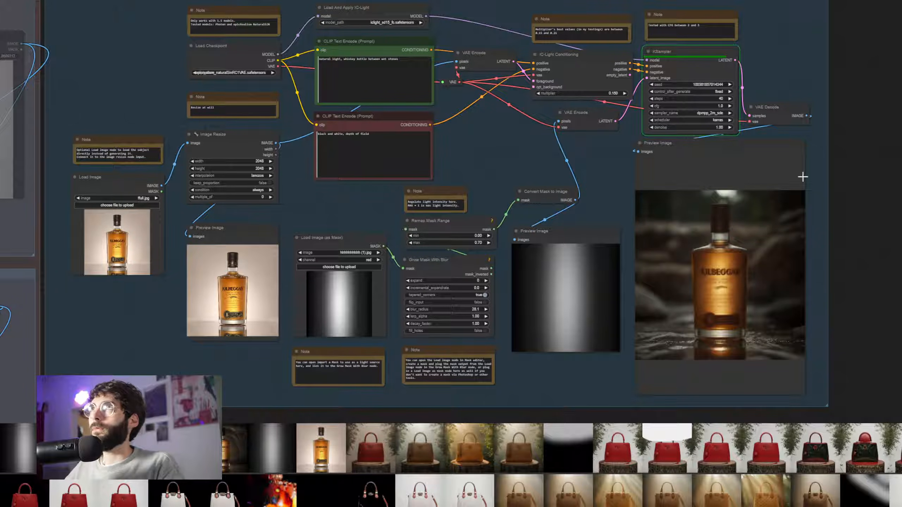
pyautogui.moveTo(857, 180); pyautogui.dragTo(788, 168)
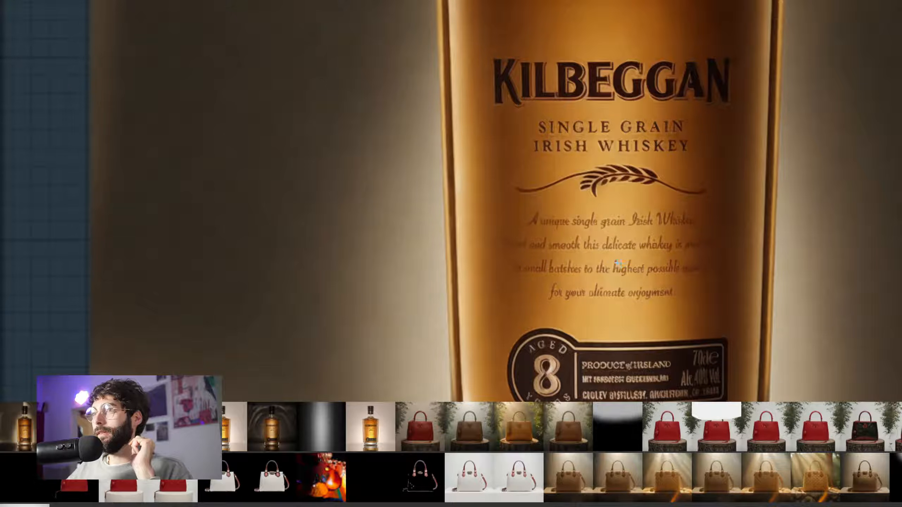
pyautogui.scroll(-5, 656, 258)
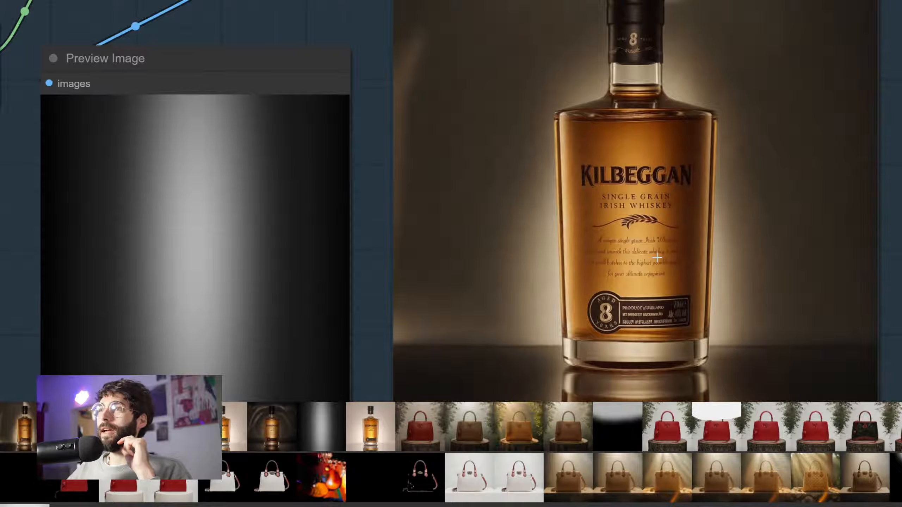
pyautogui.scroll(-3, 657, 249)
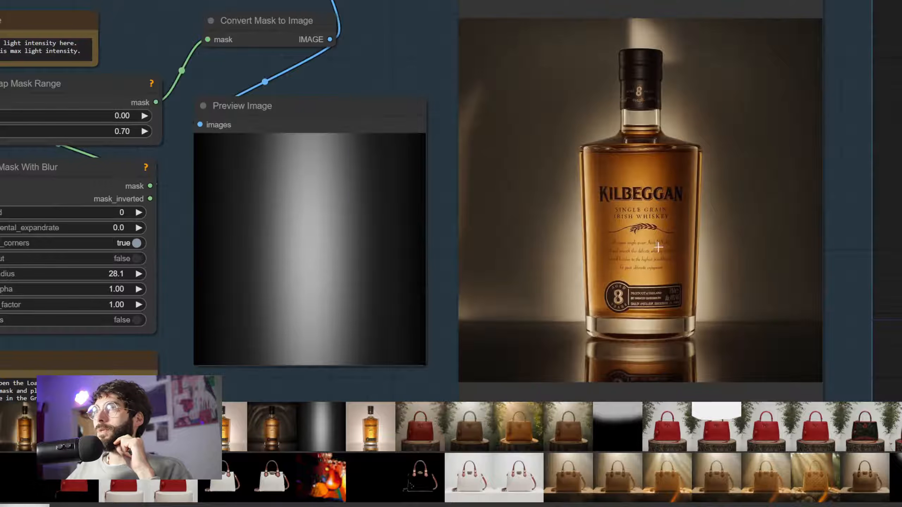
pyautogui.scroll(-2, 656, 203)
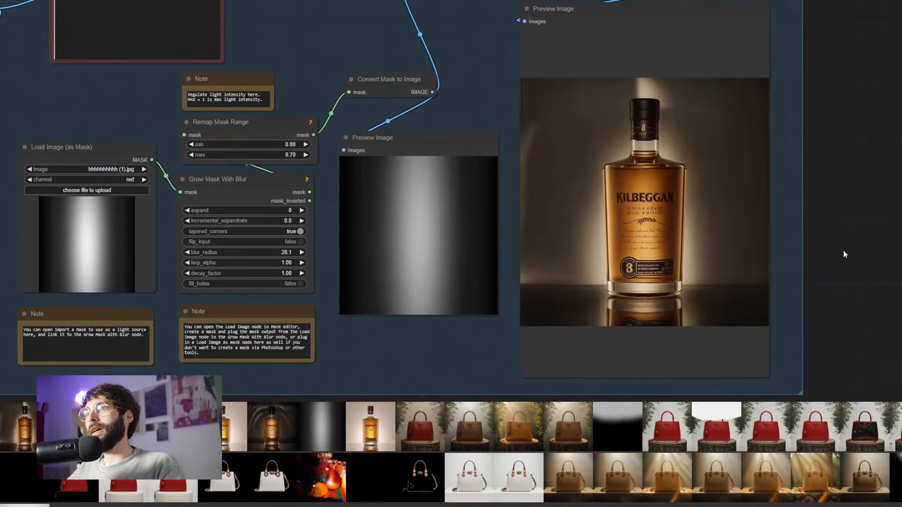
# - Copy the relit bottle image from the ComfyUI output preview and paste it into a new Photoshop document
pyautogui.scroll(-3, 842, 253)
pyautogui.scroll(1, 837, 265)
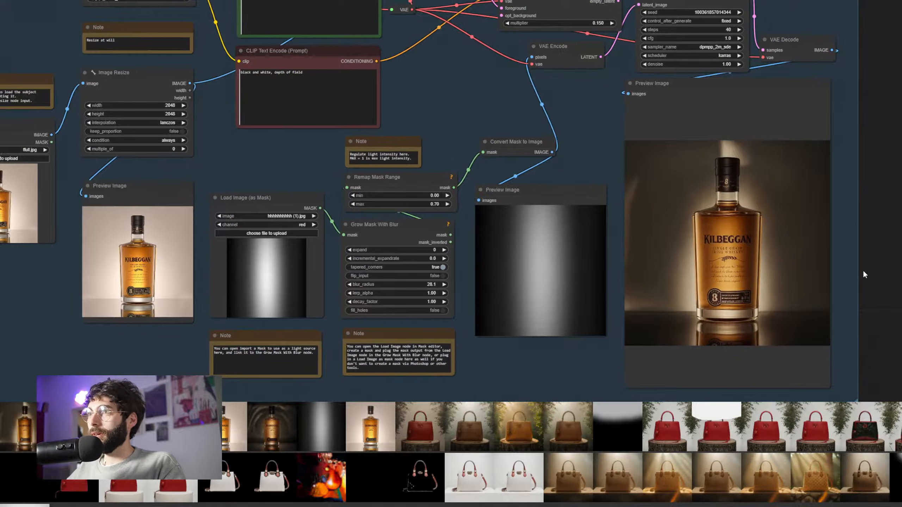
pyautogui.rightClick(702, 210)
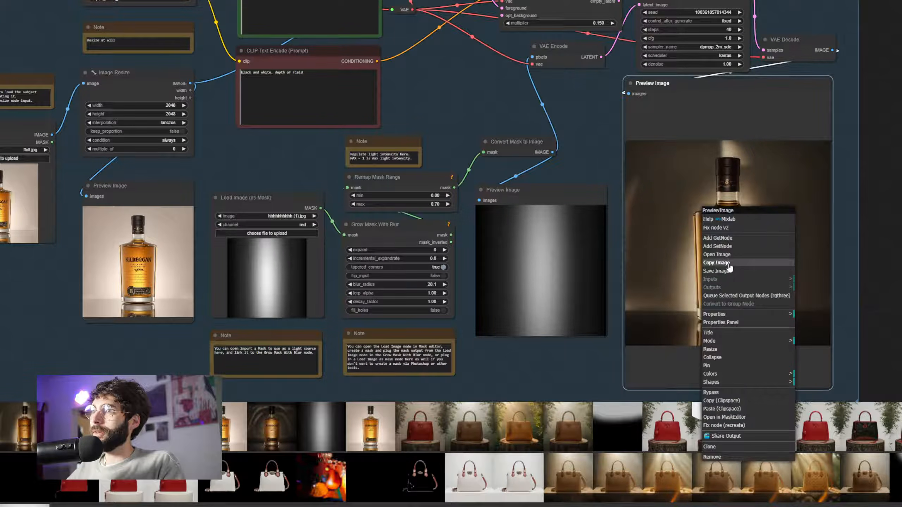
pyautogui.click(716, 263)
pyautogui.hotkey('alt', 'Tab')
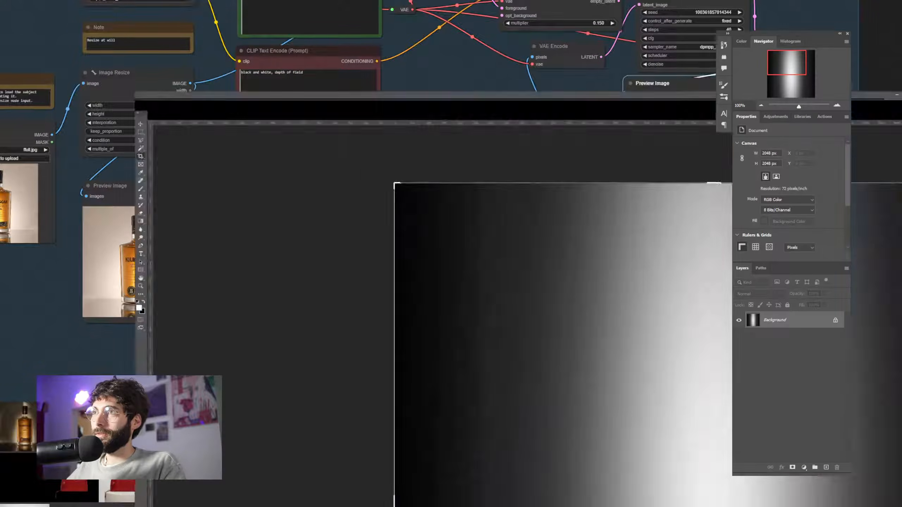
pyautogui.hotkey('ctrl', 'n')
pyautogui.press('Return')
pyautogui.hotkey('ctrl', 'v')
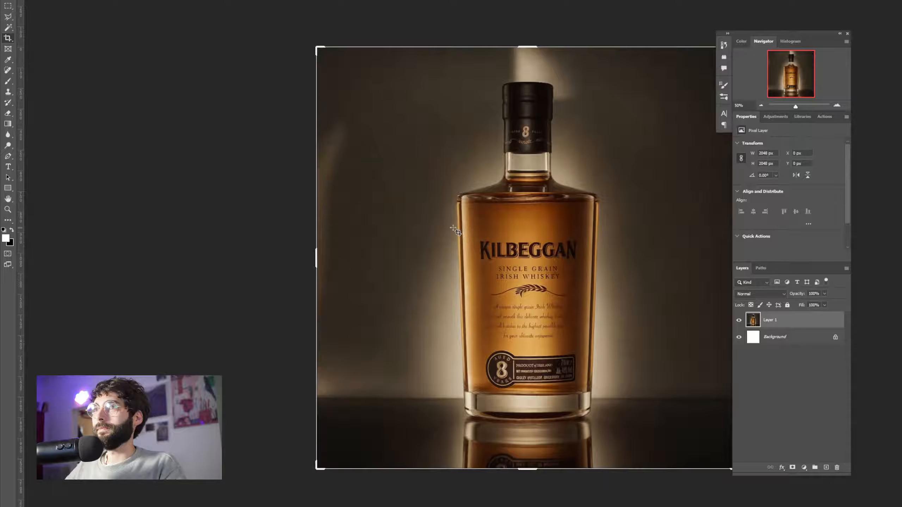
pyautogui.hscroll(3, 453, 229)
# - Copy the resized original bottle image from ComfyUI's input preview and paste it above the relit layer in Photoshop
pyautogui.moveTo(528, 506)
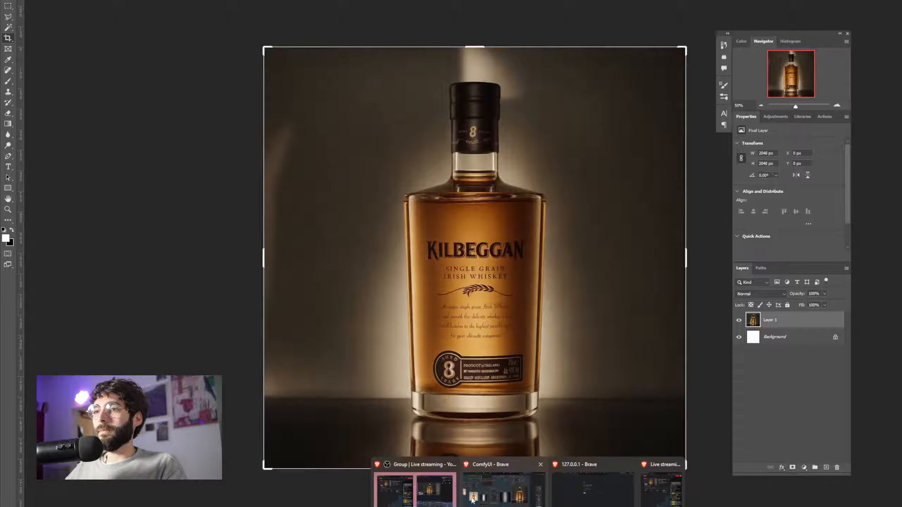
pyautogui.click(517, 500)
pyautogui.rightClick(119, 233)
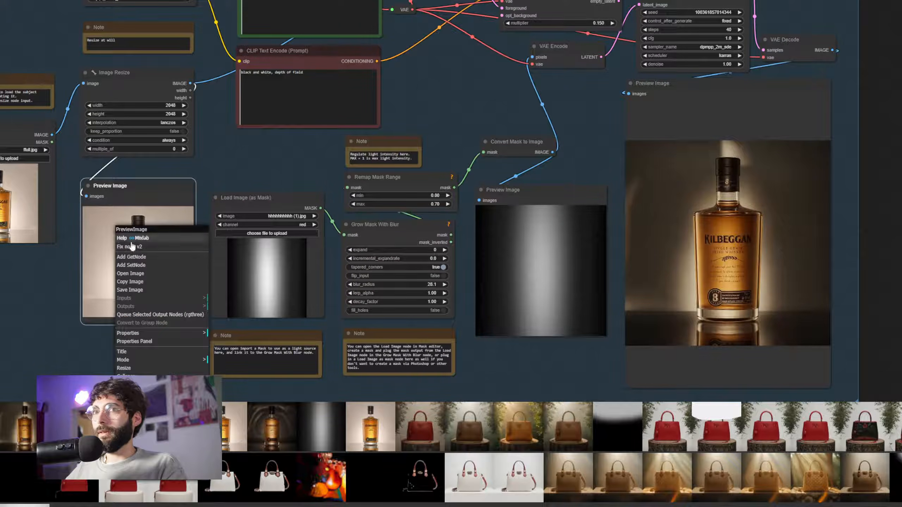
pyautogui.click(146, 282)
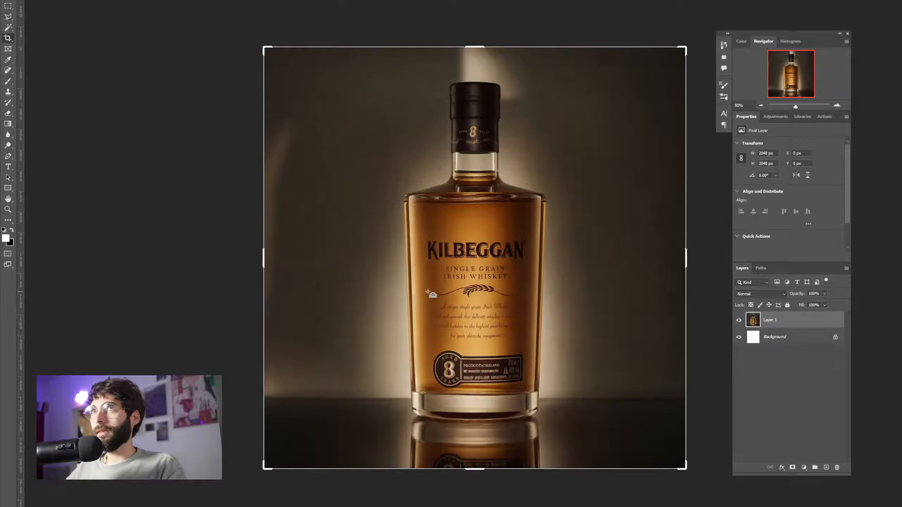
pyautogui.hotkey('ctrl', 'v')
# - Examine the original bottle photo's label text up close and then as a whole image
pyautogui.scroll(5, 461, 314)
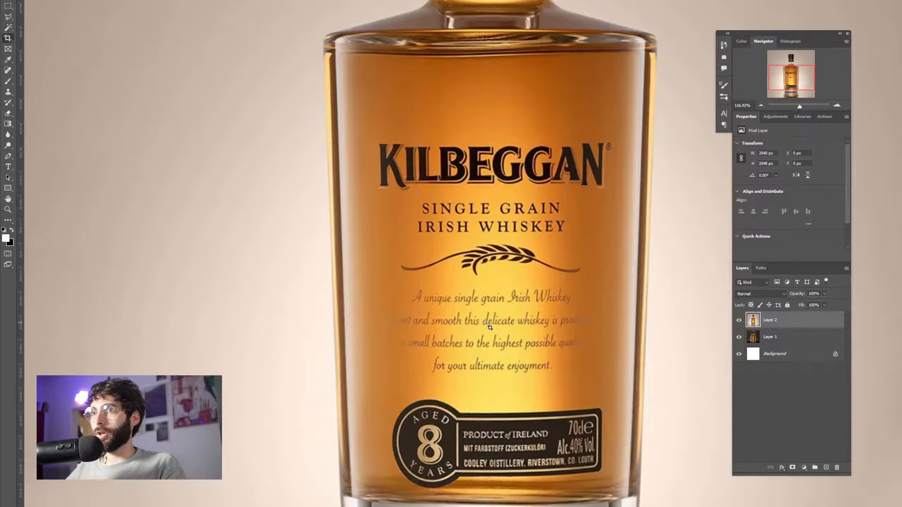
pyautogui.scroll(-1, 490, 328)
pyautogui.moveTo(795, 297)
pyautogui.mouseDown()
pyautogui.moveTo(781, 302)
pyautogui.moveTo(836, 303)
pyautogui.moveTo(786, 305)
pyautogui.moveTo(820, 303)
pyautogui.moveTo(804, 302)
pyautogui.mouseUp()
pyautogui.moveTo(812, 300); pyautogui.dragTo(849, 300)
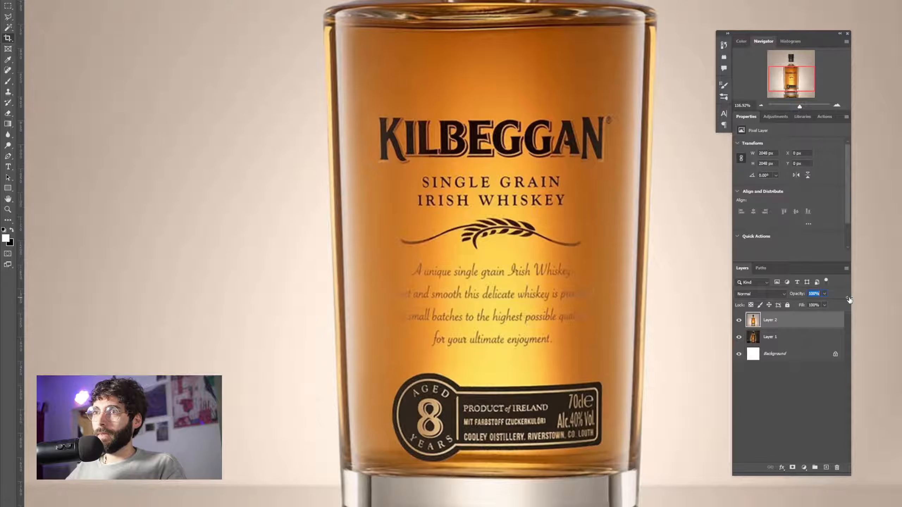
pyautogui.scroll(-3, 568, 284)
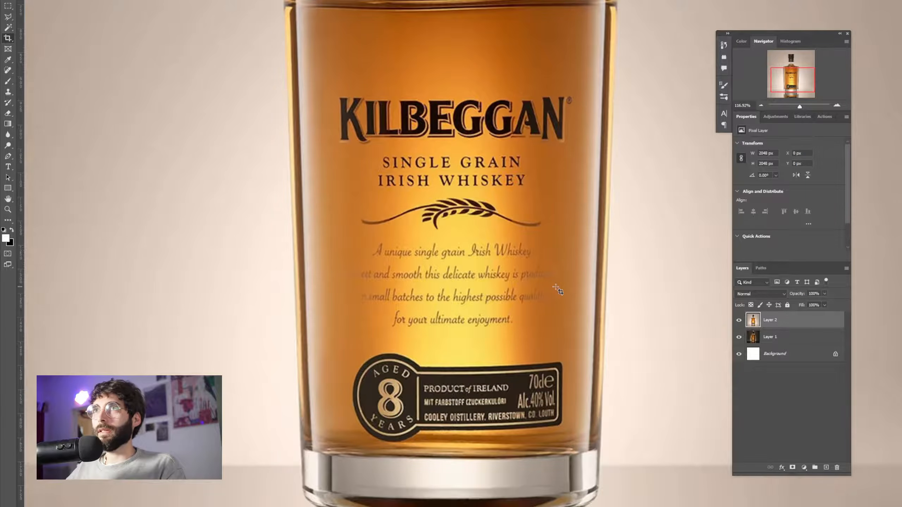
pyautogui.scroll(-4, 553, 287)
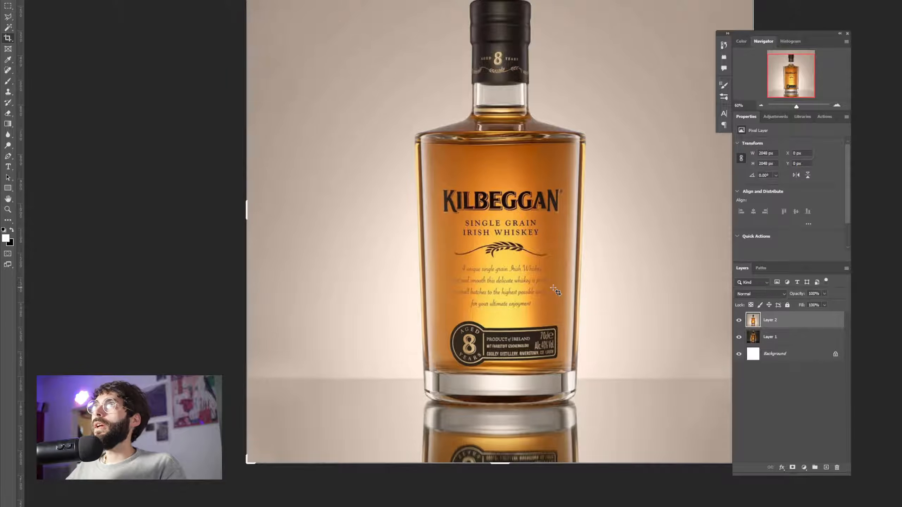
pyautogui.scroll(-1, 553, 291)
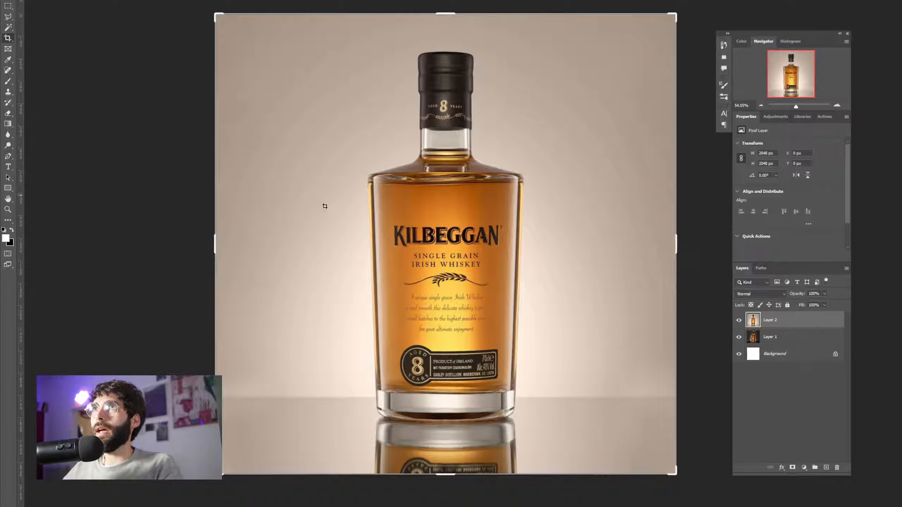
pyautogui.scroll(2, 425, 331)
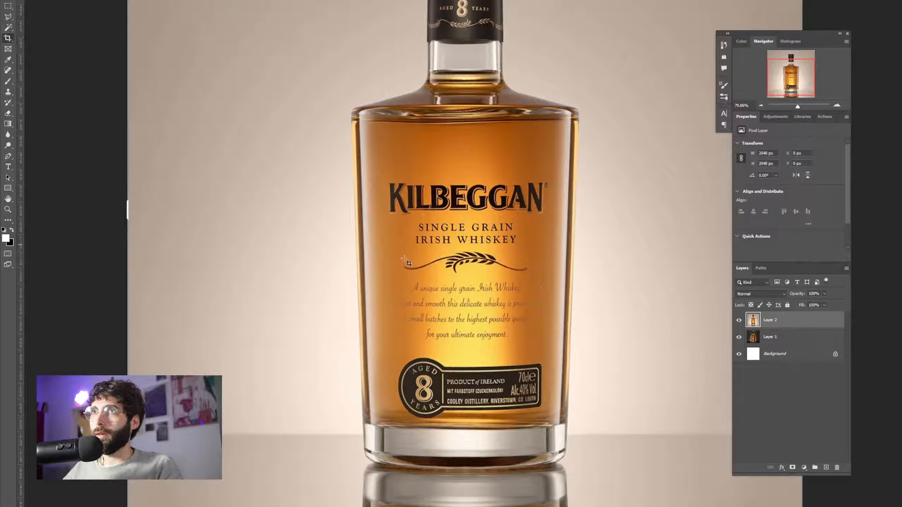
# - Hide and show the original photo layer to compare its label detail with the relit version
pyautogui.click(736, 320)
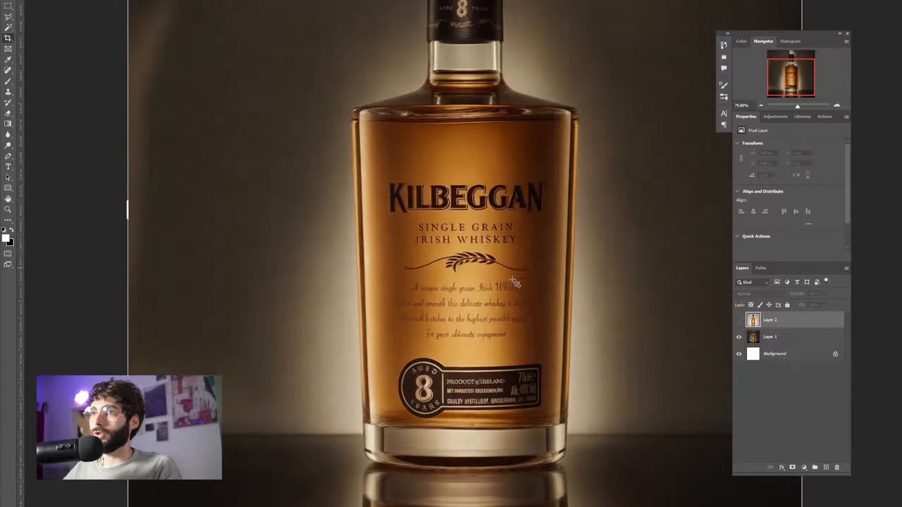
pyautogui.hotkey('ctrl', '0')
pyautogui.click(739, 320)
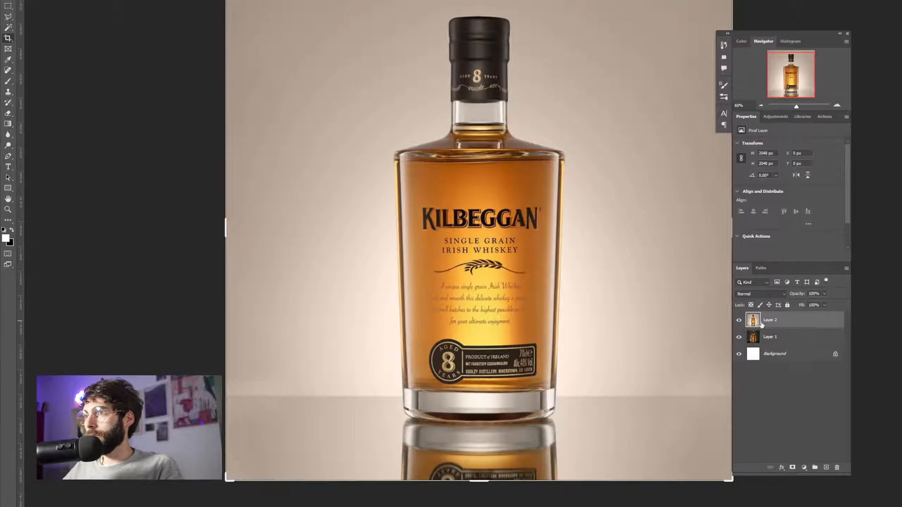
pyautogui.hscroll(2, 615, 314)
pyautogui.scroll(3, 611, 315)
pyautogui.hscroll(3, 609, 320)
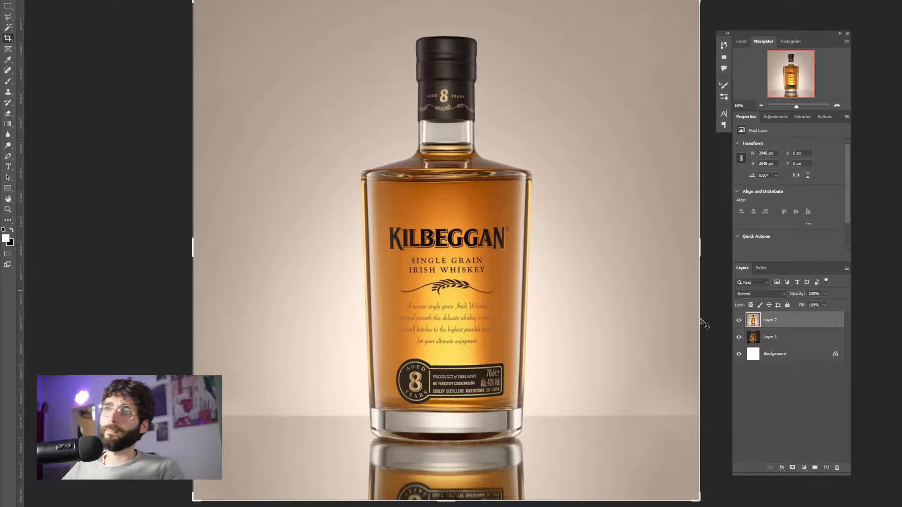
# - Flatten the relit bottle image without the original photo layer and run the Freq Sep action on it
pyautogui.click(779, 343)
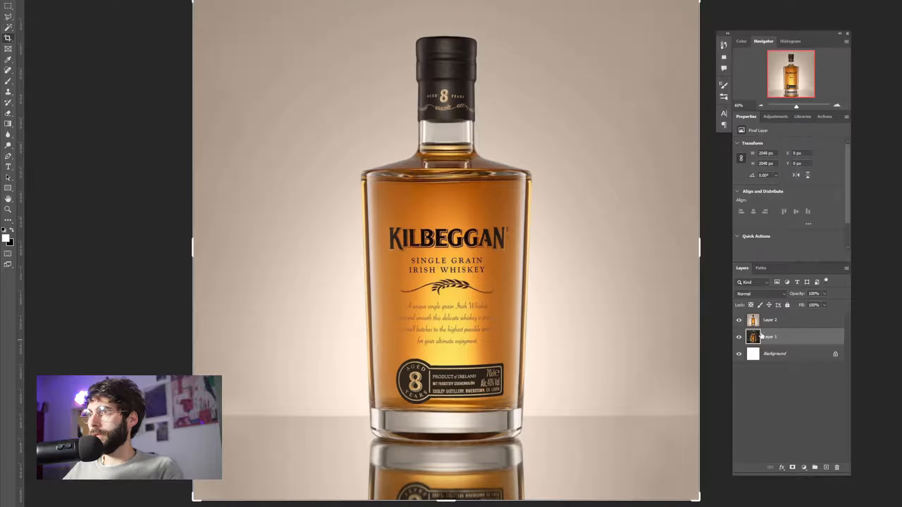
pyautogui.click(777, 324)
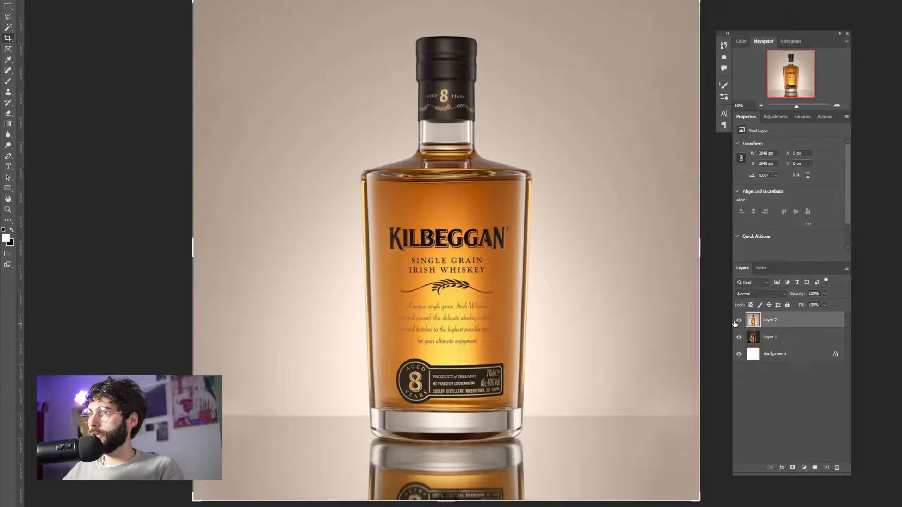
pyautogui.hotkey('ctrl', 'shift', 'e')
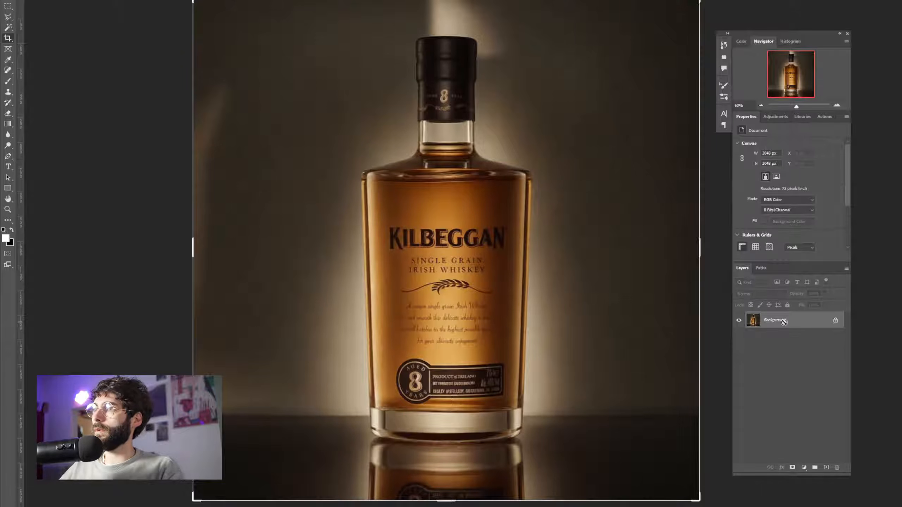
pyautogui.click(820, 117)
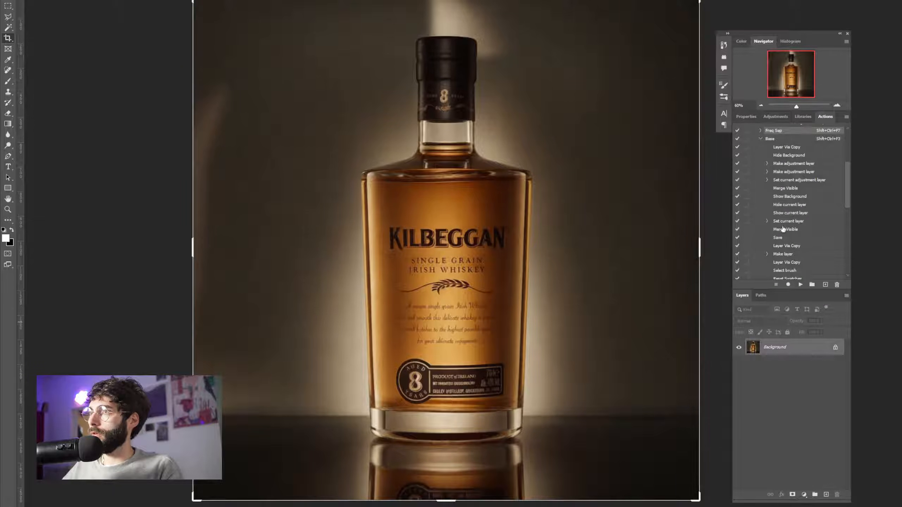
pyautogui.scroll(1, 782, 223)
pyautogui.click(800, 285)
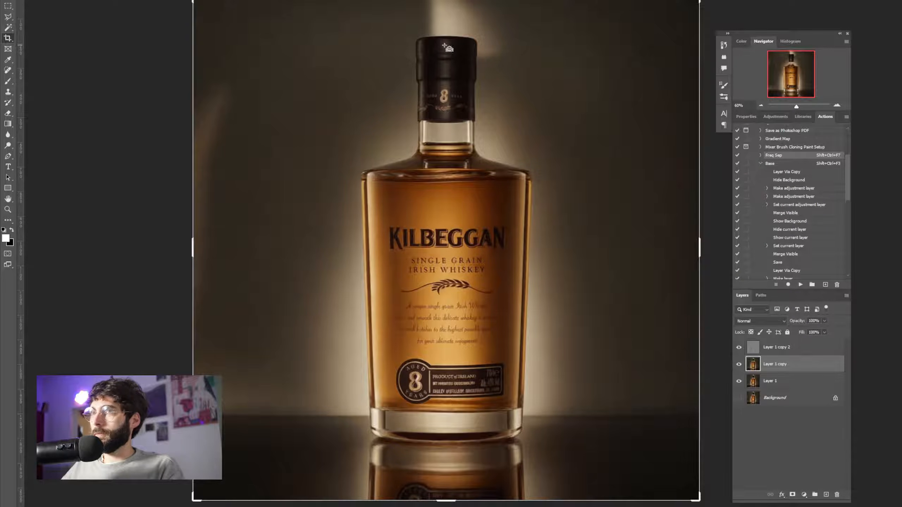
# - Place the original bottle photo as the background of a new document and run the Freq Sep action on it
pyautogui.hotkey('ctrl', 'n')
pyautogui.press('Return')
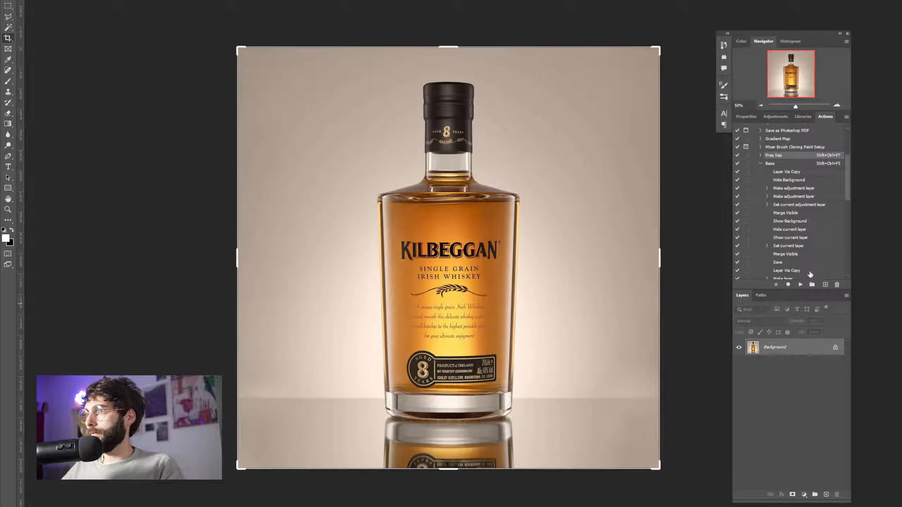
pyautogui.click(800, 285)
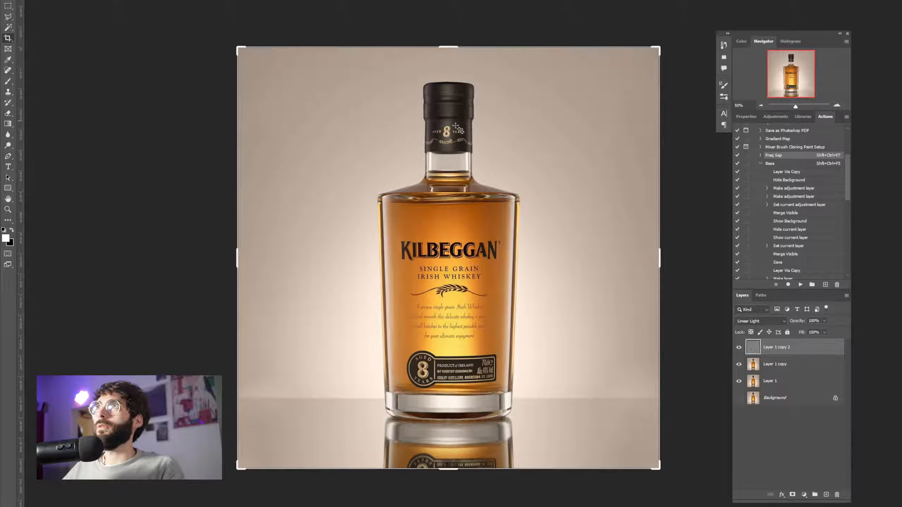
# - Toggle the high-frequency texture layer and the low-frequency layer of the original bottle photo to examine what each contains
pyautogui.scroll(1, 463, 176)
pyautogui.hscroll(3, 463, 176)
pyautogui.scroll(-1, 463, 177)
pyautogui.hscroll(-1, 463, 178)
pyautogui.hscroll(-1, 463, 178)
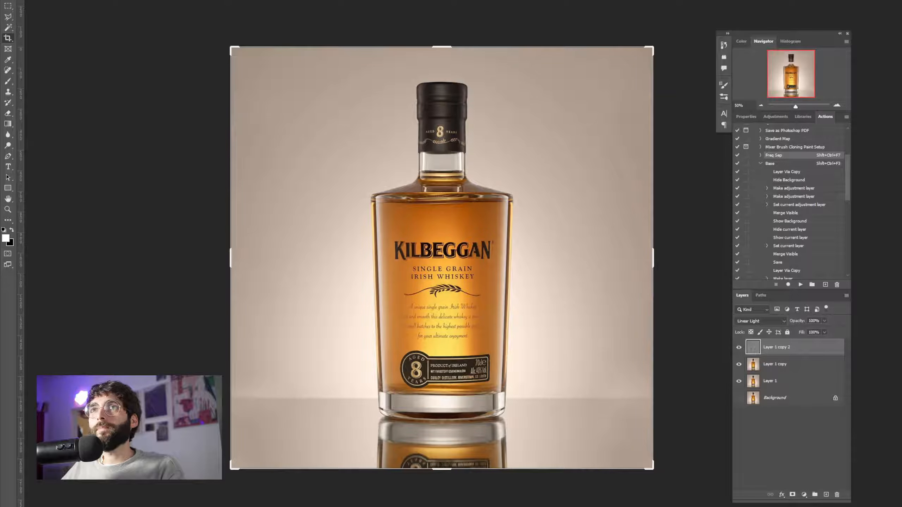
pyautogui.click(738, 348)
pyautogui.click(737, 348)
pyautogui.click(738, 348)
pyautogui.click(738, 348)
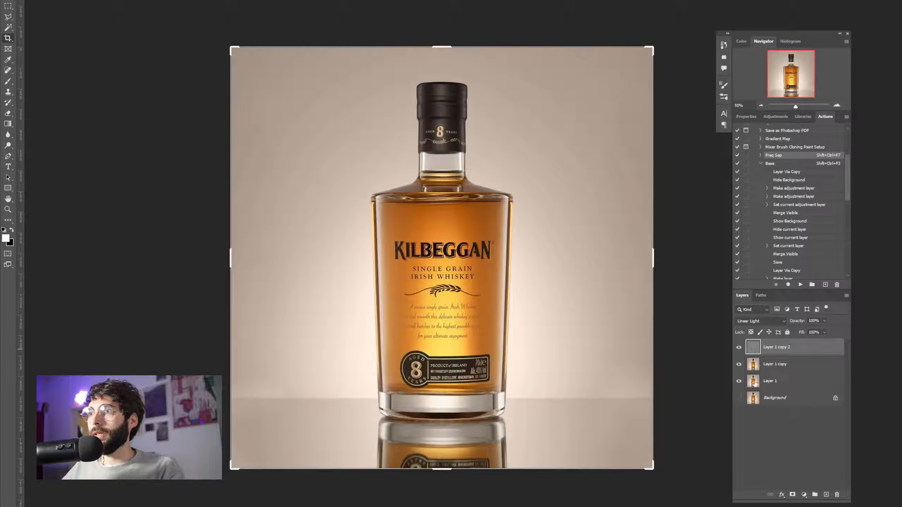
pyautogui.click(738, 365)
pyautogui.click(739, 366)
pyautogui.click(739, 365)
pyautogui.click(739, 366)
pyautogui.click(739, 366)
pyautogui.click(739, 365)
pyautogui.click(739, 365)
pyautogui.click(738, 366)
pyautogui.click(739, 366)
pyautogui.click(739, 365)
pyautogui.click(739, 365)
pyautogui.click(738, 365)
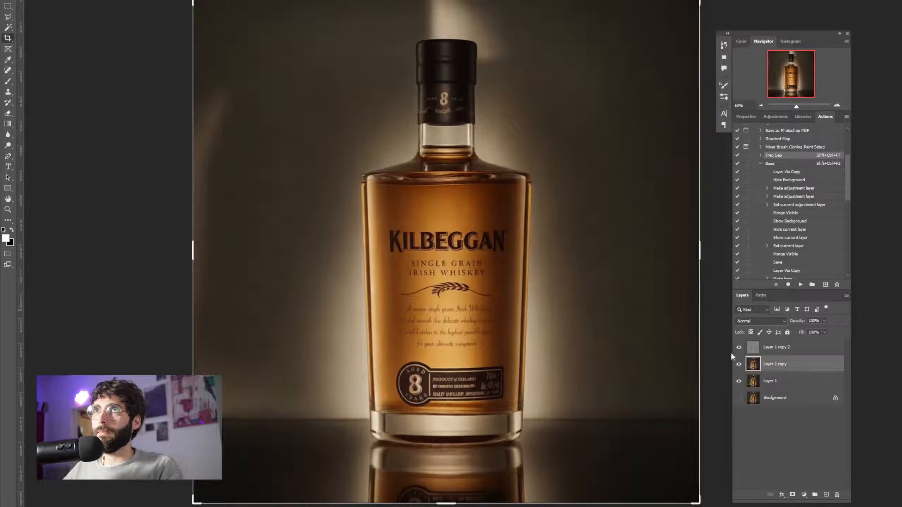
# - Add the original photo's high-frequency layer above the relit low-frequency layer and remove the relit image's own texture layer
pyautogui.hotkey('ctrl', 'j')
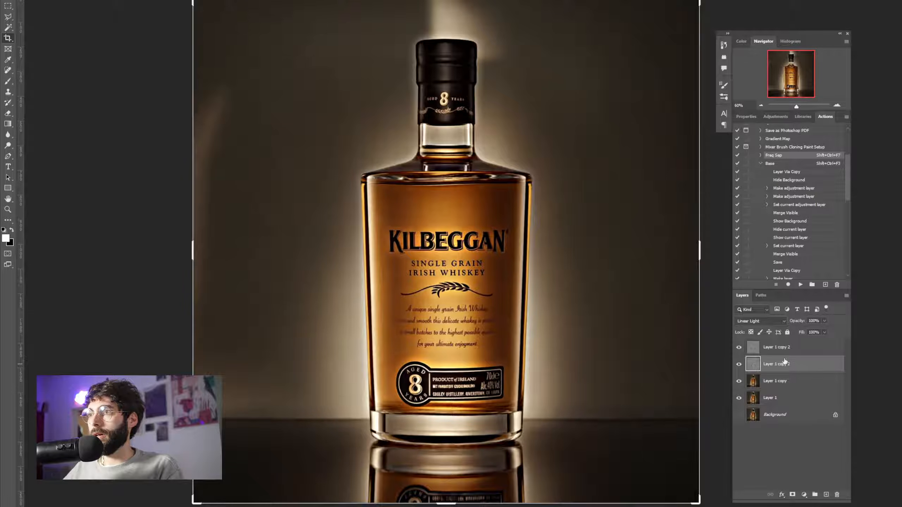
pyautogui.hotkey('ctrl', 'z')
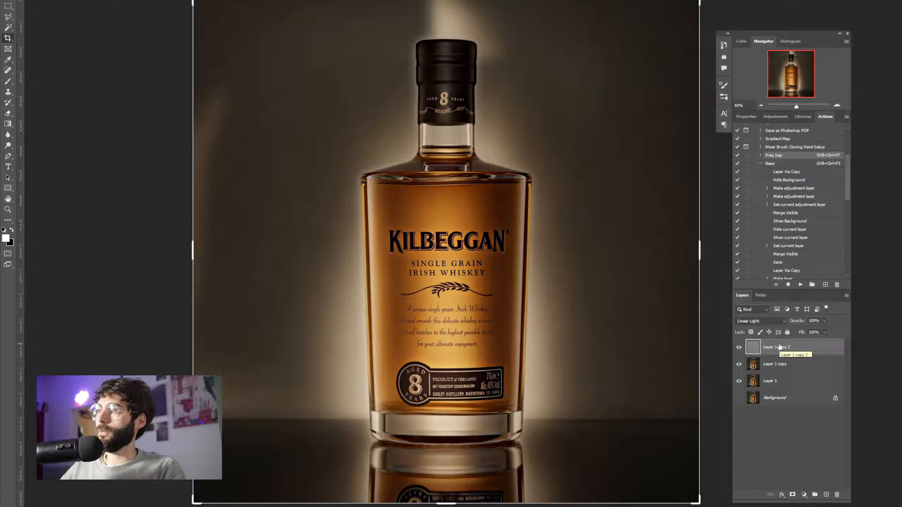
pyautogui.click(739, 348)
pyautogui.click(738, 348)
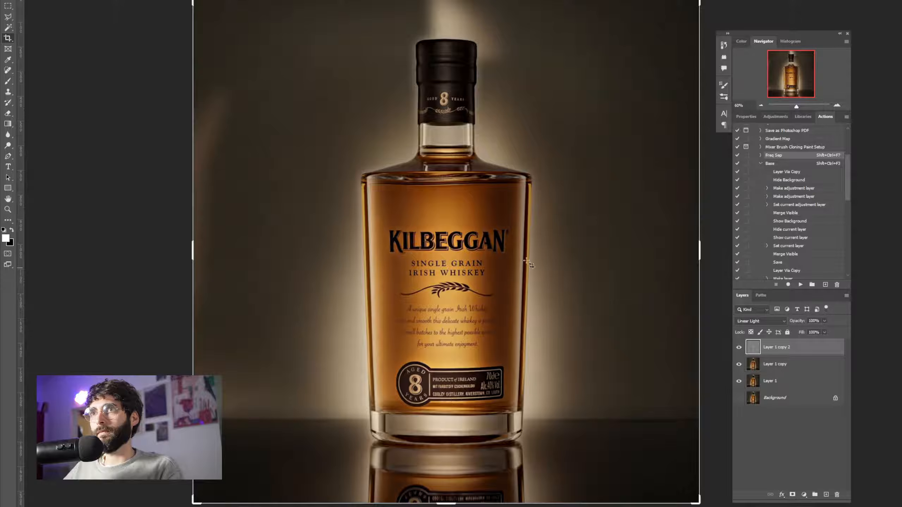
# - Inspect the label up close, undo the removal of the relit texture layer and toggle it to compare
pyautogui.scroll(5, 433, 271)
pyautogui.scroll(4, 493, 332)
pyautogui.scroll(-3, 483, 326)
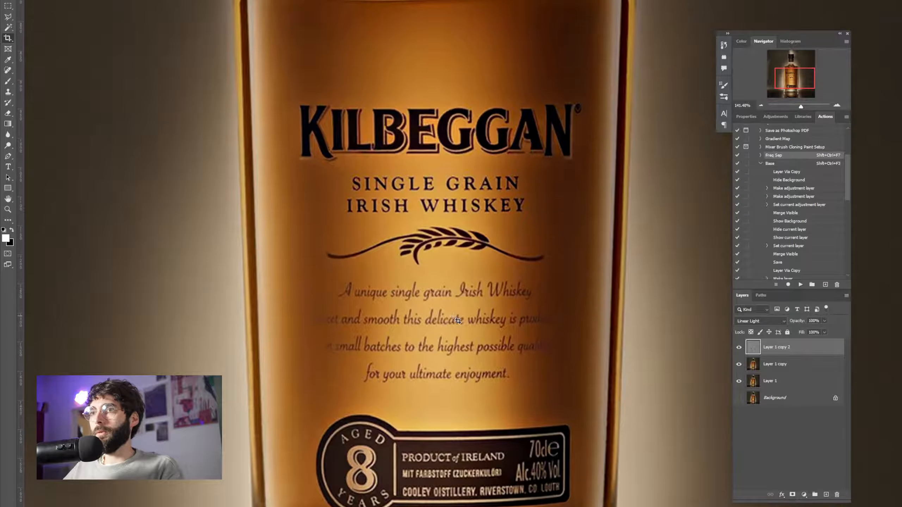
pyautogui.scroll(-3, 457, 318)
pyautogui.hotkey('ctrl', 'z')
pyautogui.hotkey('ctrl', 'z')
pyautogui.hotkey('ctrl', 'z')
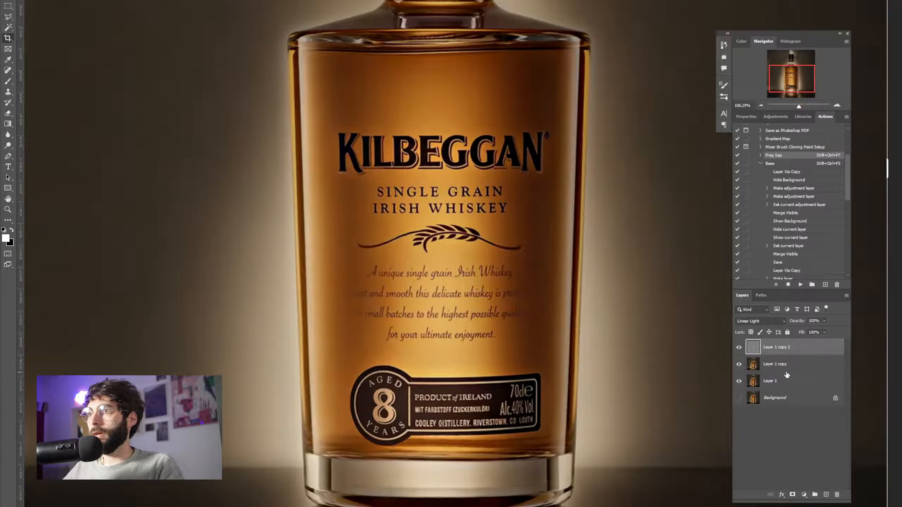
pyautogui.click(738, 348)
pyautogui.click(739, 347)
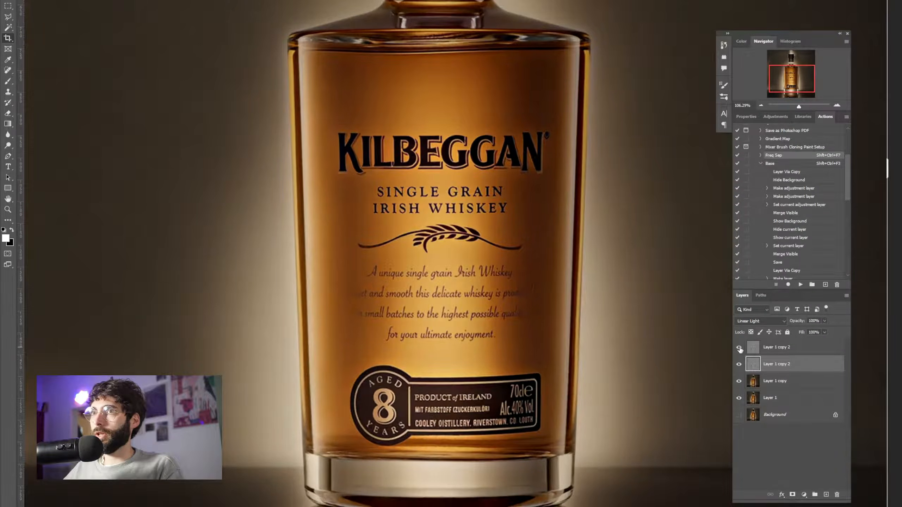
# - Add a mask to the top, relit texture layer and paint black over the front label and the neck label
pyautogui.click(759, 350)
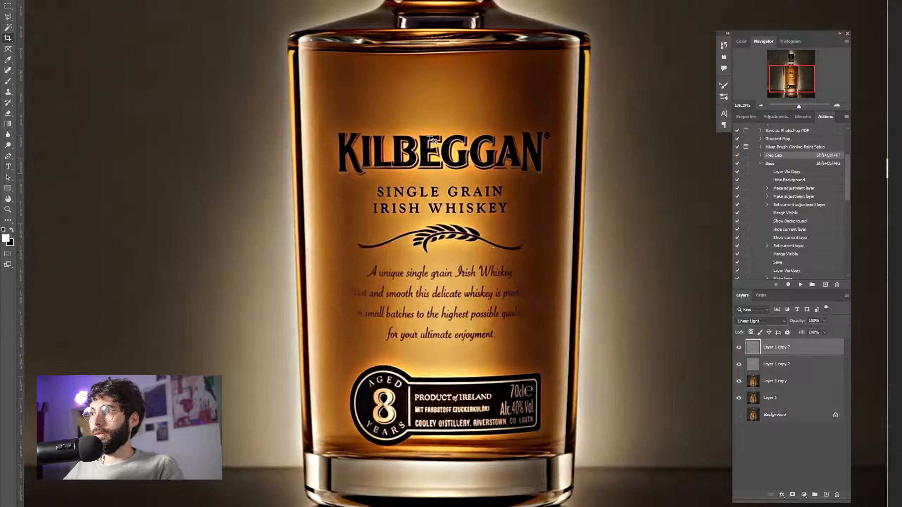
pyautogui.click(792, 496)
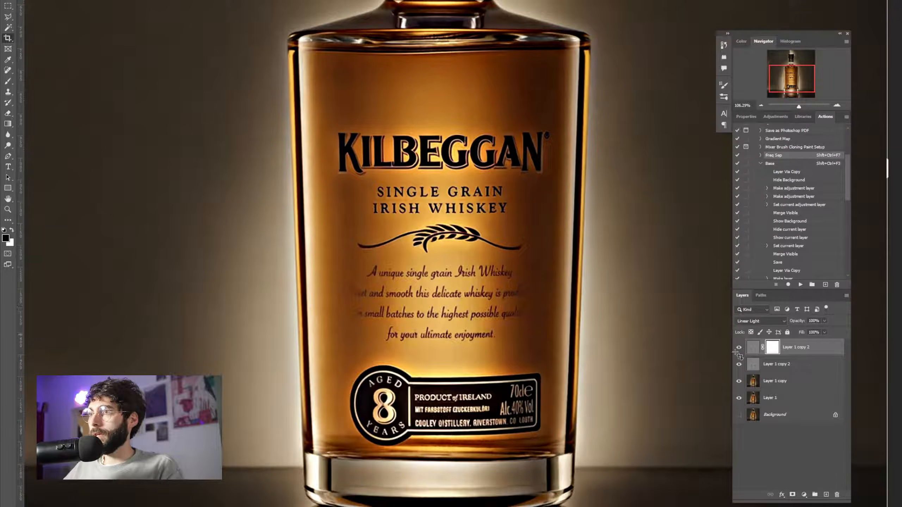
pyautogui.press('b')
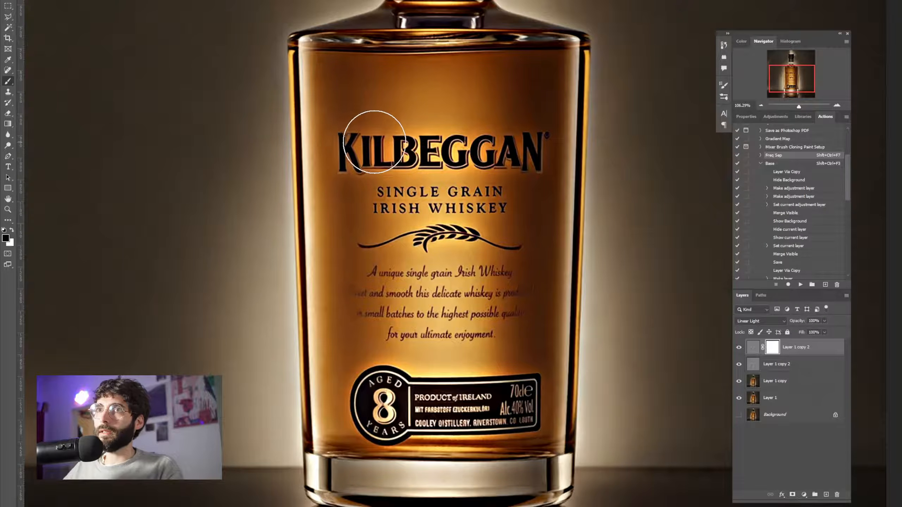
pyautogui.moveTo(453, 194)
pyautogui.mouseDown()
pyautogui.moveTo(515, 193)
pyautogui.moveTo(392, 229)
pyautogui.moveTo(396, 339)
pyautogui.moveTo(488, 313)
pyautogui.moveTo(502, 403)
pyautogui.moveTo(386, 404)
pyautogui.moveTo(449, 418)
pyautogui.mouseUp()
pyautogui.scroll(5, 462, 249)
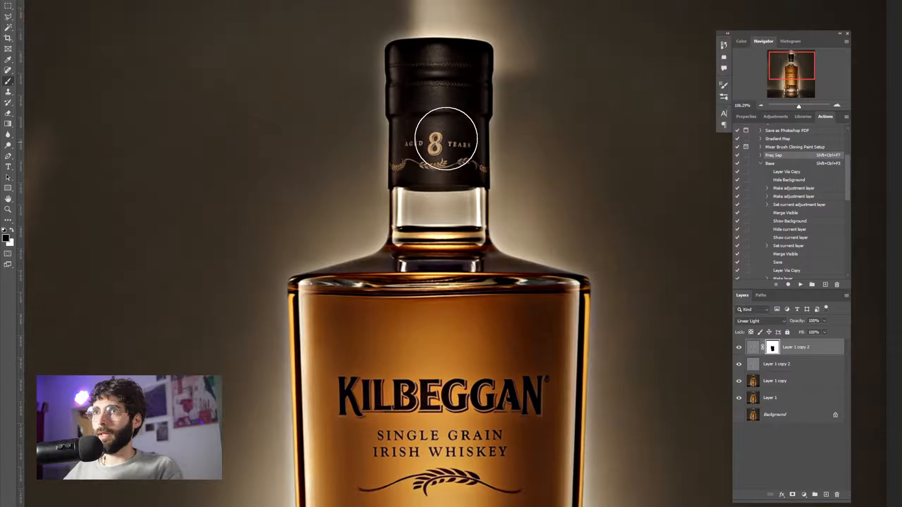
pyautogui.scroll(-3, 527, 194)
pyautogui.scroll(-4, 527, 195)
pyautogui.hscroll(2, 527, 196)
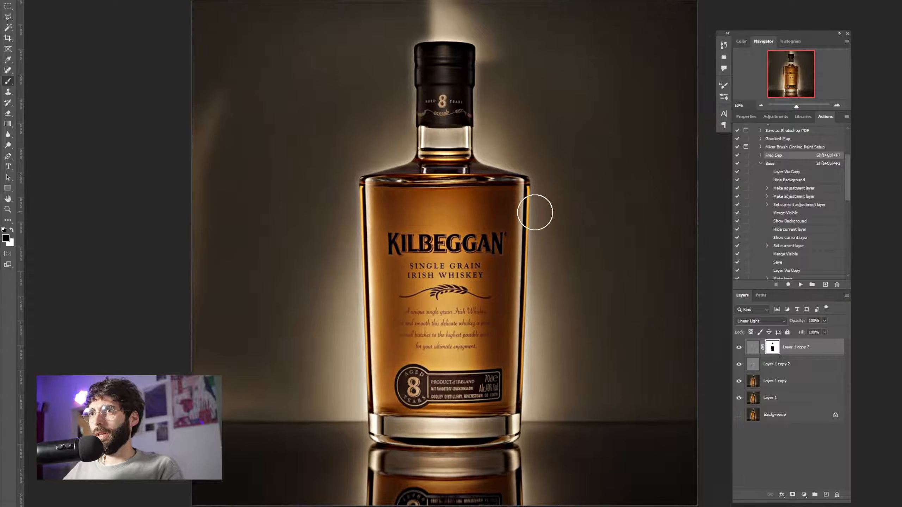
# - Transfer a duplicate of the painted mask to the original photo's texture layer below and delete the leftover duplicate layer
pyautogui.click(773, 368)
pyautogui.click(772, 350)
pyautogui.hotkey('ctrl', 'j')
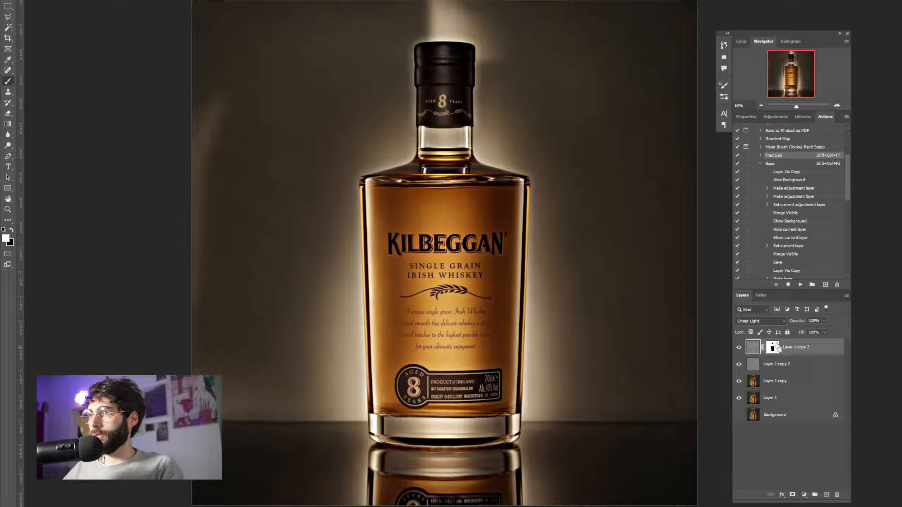
pyautogui.press('x')
pyautogui.click(772, 366)
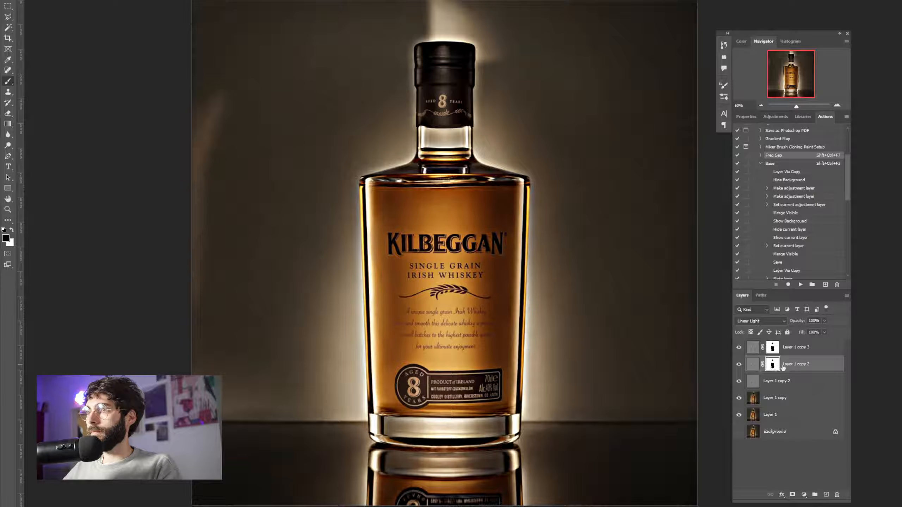
pyautogui.moveTo(772, 366); pyautogui.dragTo(780, 384)
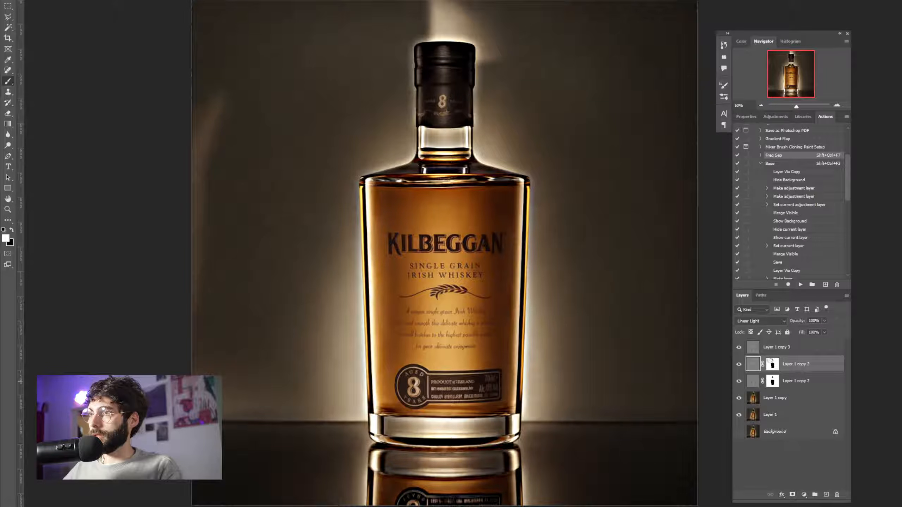
pyautogui.click(781, 350)
pyautogui.press('Delete')
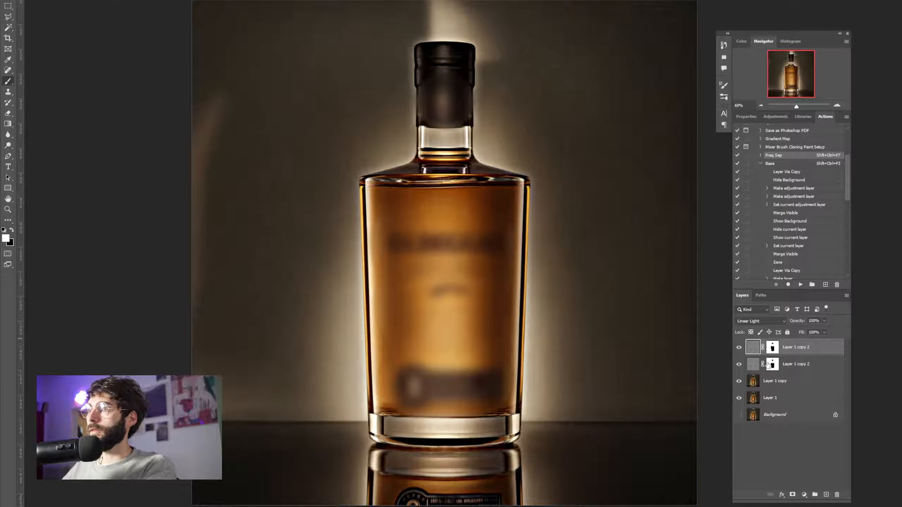
# - Invert the mask on the original photo's texture layer so that it reveals only the label areas
pyautogui.click(771, 366)
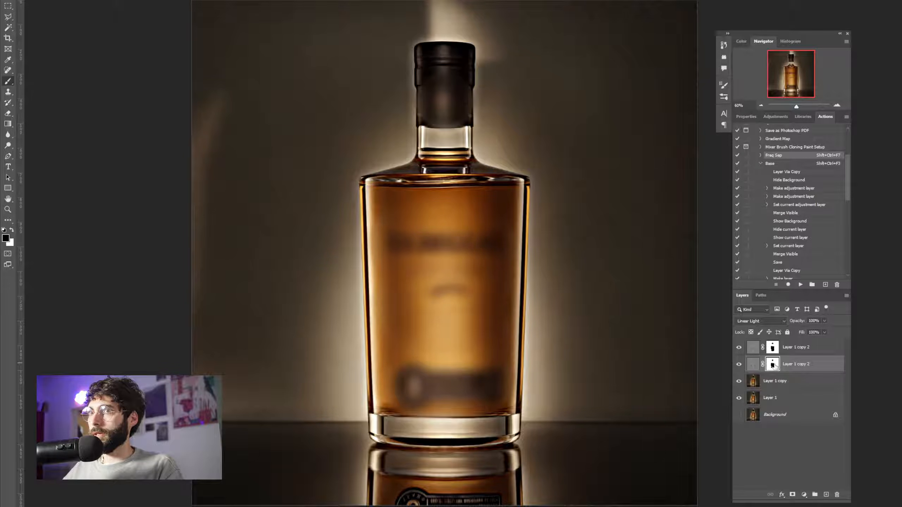
pyautogui.hotkey('ctrl', 'i')
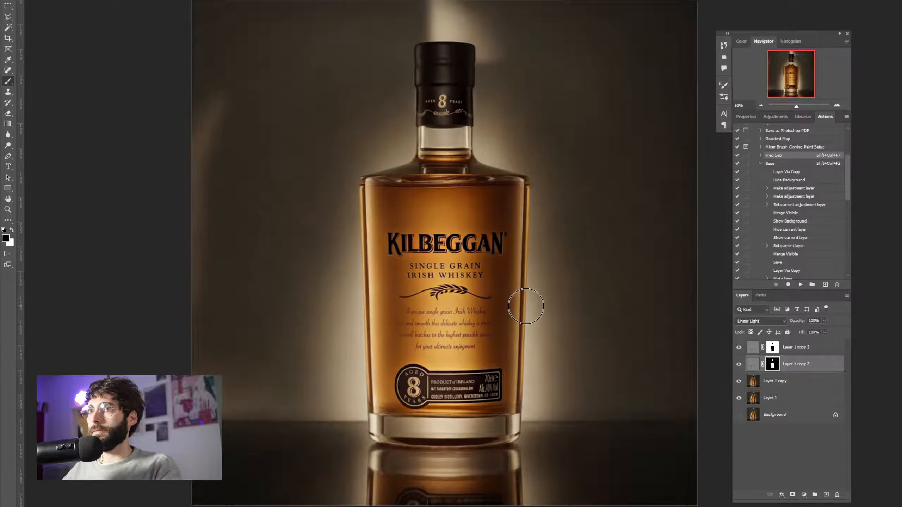
pyautogui.scroll(-1, 545, 306)
pyautogui.hscroll(-1, 525, 316)
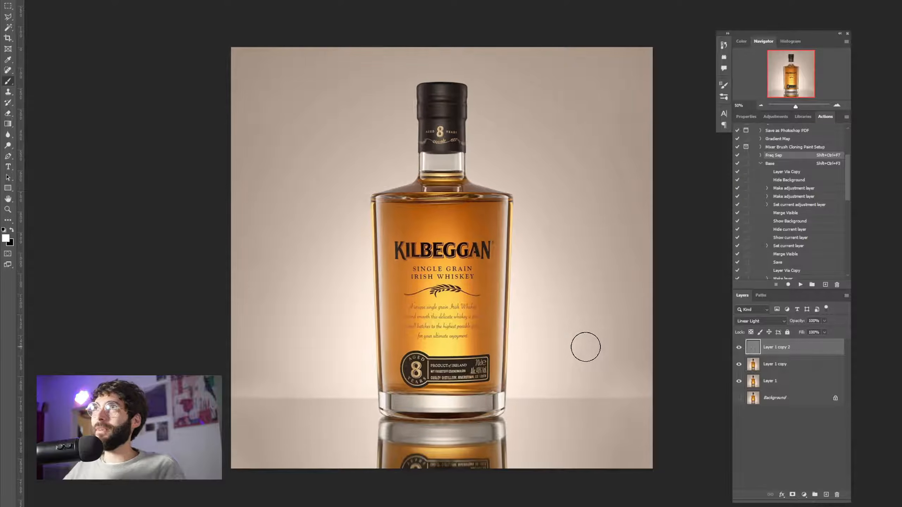
# - In the original photo's document, isolate Layer 1 and compare it with the blurred low-frequency layer
pyautogui.moveTo(586, 347); pyautogui.dragTo(560, 354)
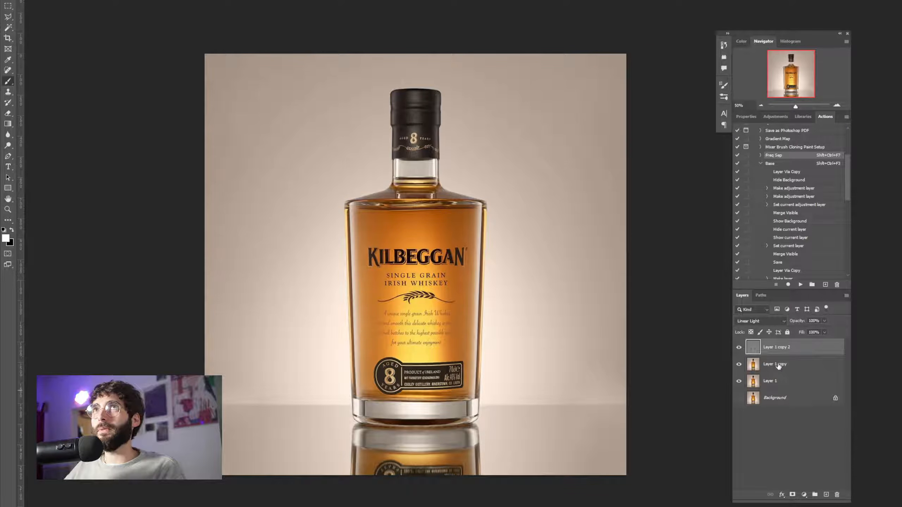
pyautogui.click(770, 381)
pyautogui.click(739, 347)
pyautogui.click(739, 364)
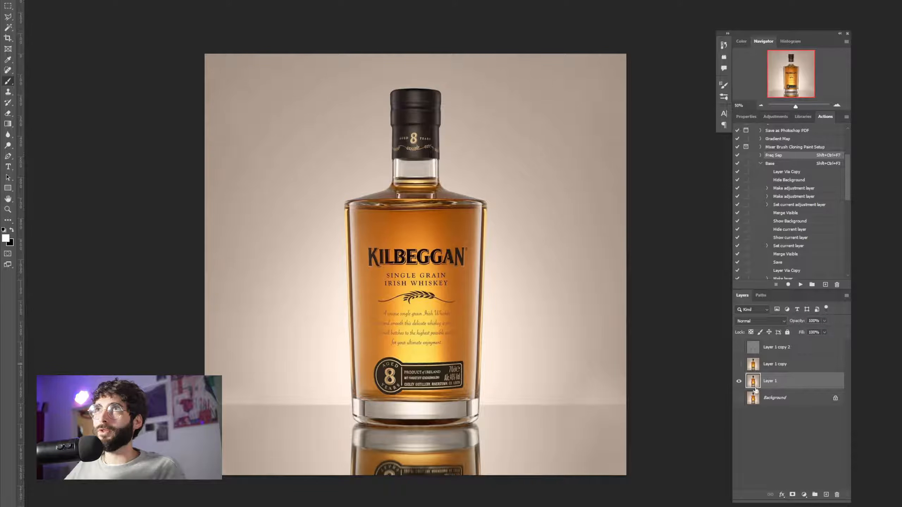
pyautogui.click(739, 364)
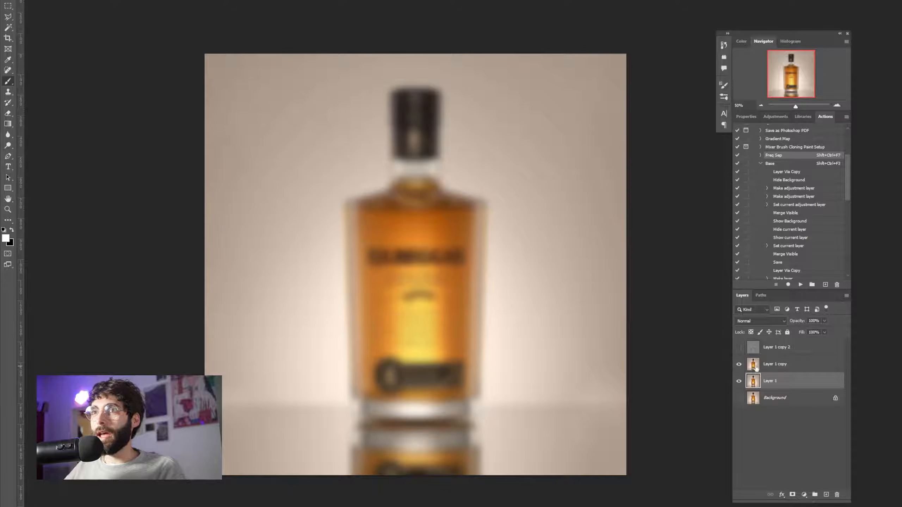
pyautogui.click(771, 366)
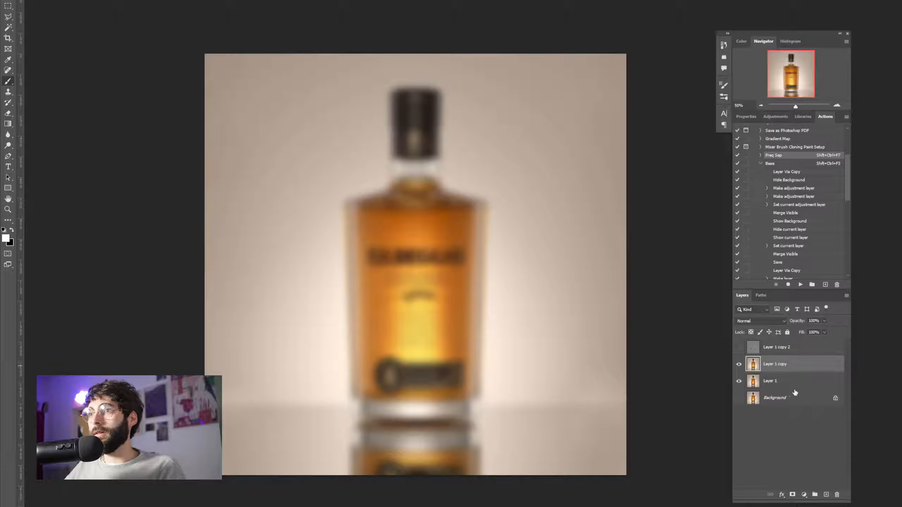
# - View the original photo's high-frequency layer on its own and compare it with all layers shown
pyautogui.click(738, 347)
pyautogui.click(739, 363)
pyautogui.click(739, 381)
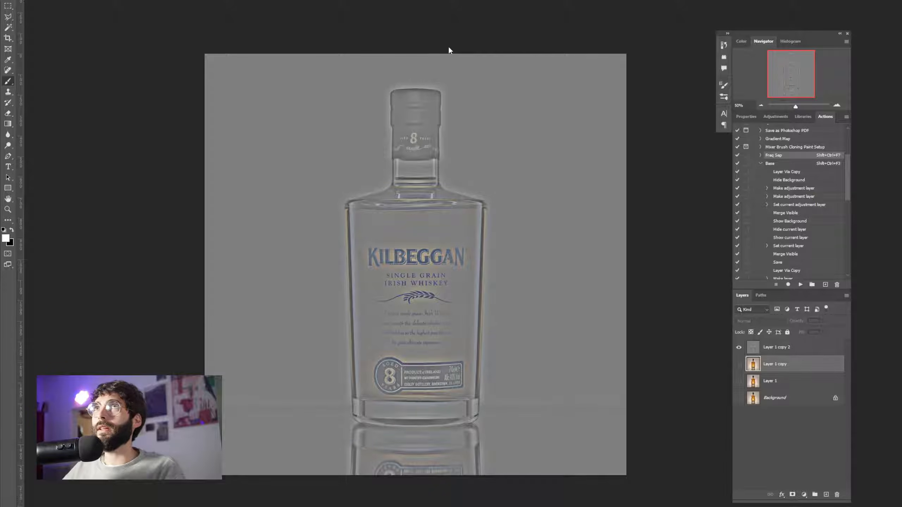
pyautogui.hscroll(2, 449, 47)
pyautogui.hscroll(-3, 449, 48)
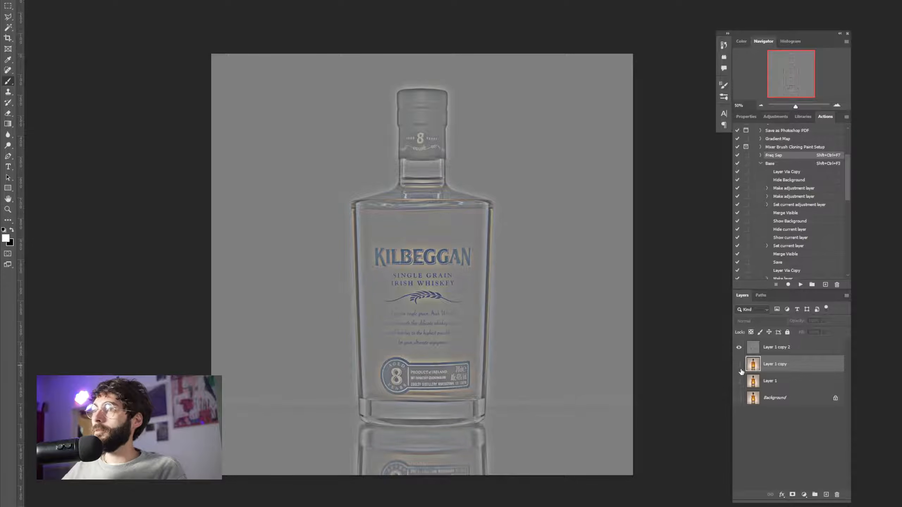
pyautogui.moveTo(738, 365); pyautogui.dragTo(739, 409)
pyautogui.click(785, 352)
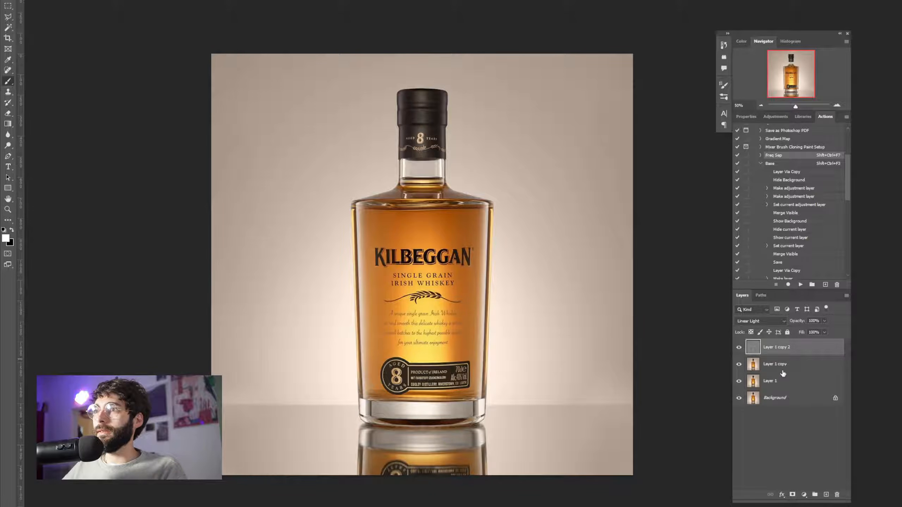
pyautogui.moveTo(738, 364); pyautogui.dragTo(739, 408)
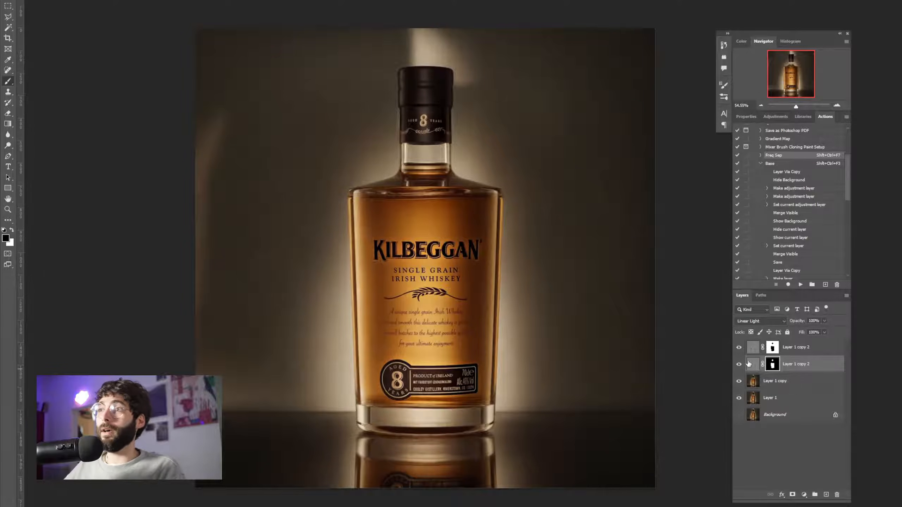
# - In the relit document, toggle the label texture layer and compare Layer 1 alone with the restored label up close
pyautogui.click(738, 365)
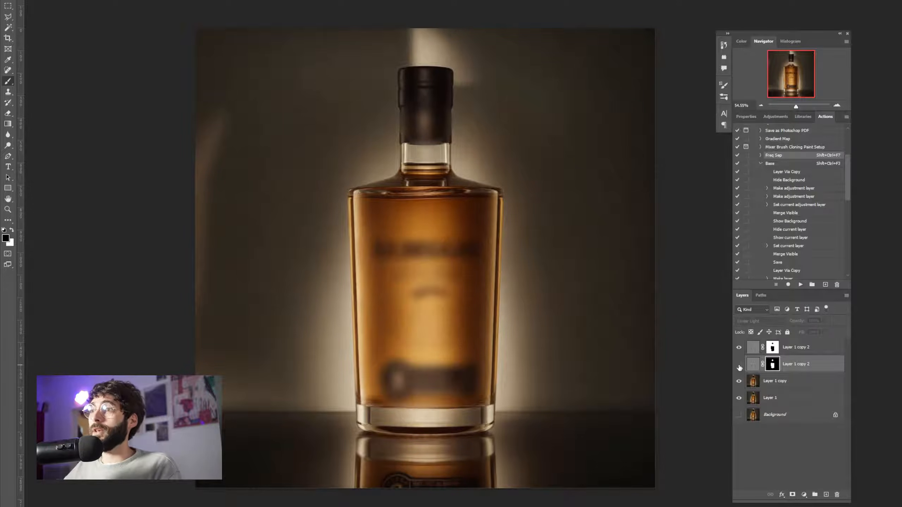
pyautogui.click(738, 365)
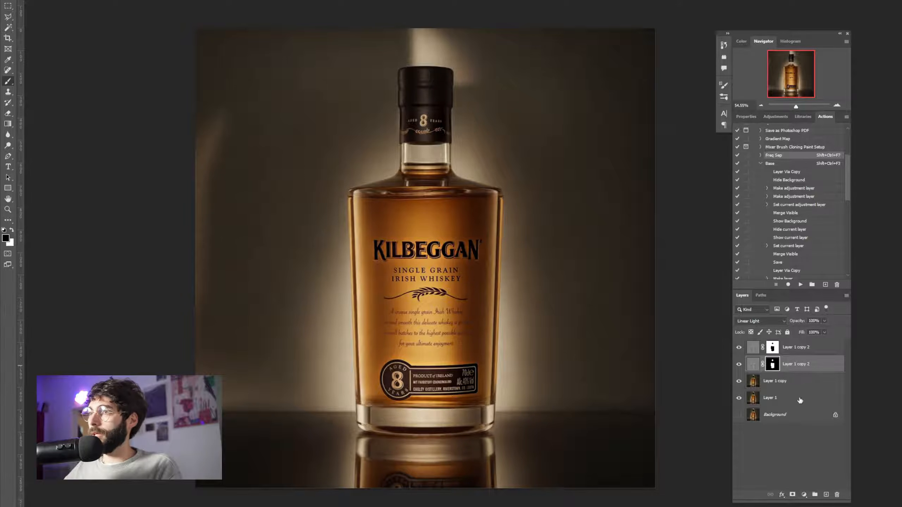
pyautogui.keyDown('alt'); pyautogui.click(739, 398); pyautogui.keyUp('alt')
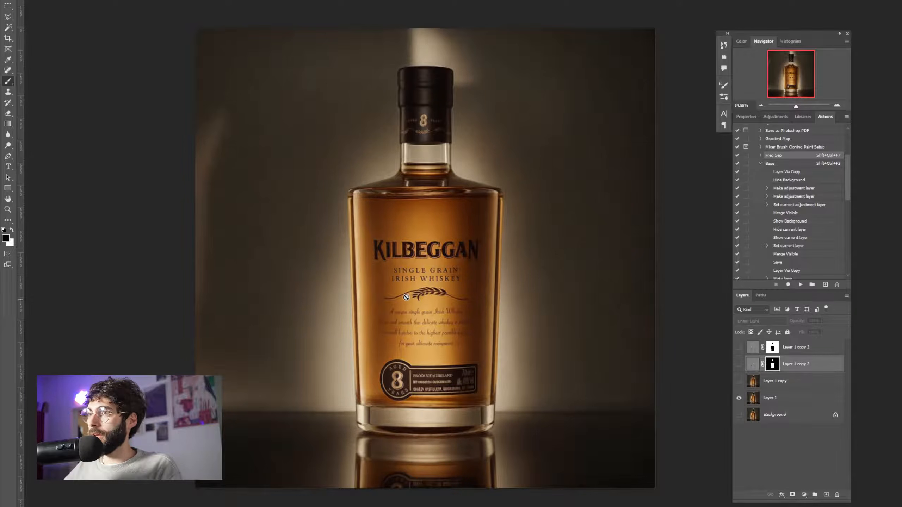
pyautogui.scroll(5, 421, 323)
pyautogui.scroll(-3, 437, 332)
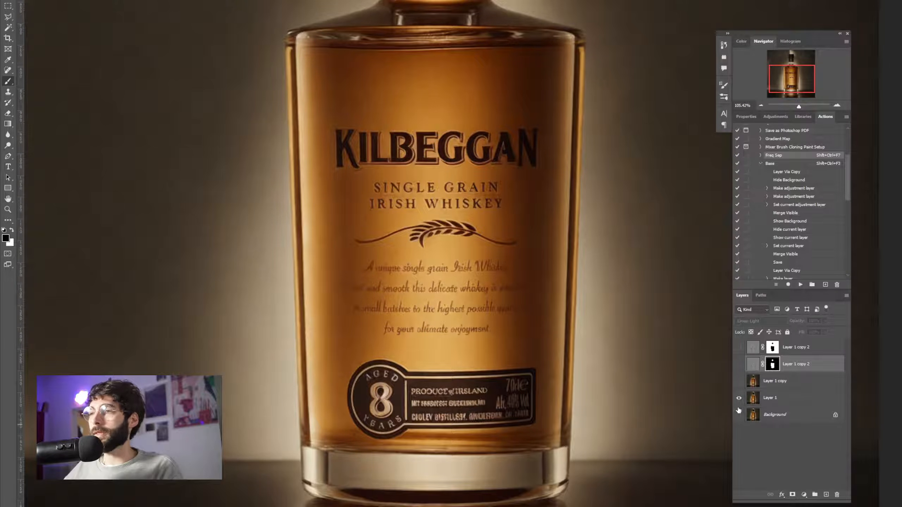
pyautogui.moveTo(742, 347); pyautogui.dragTo(738, 380)
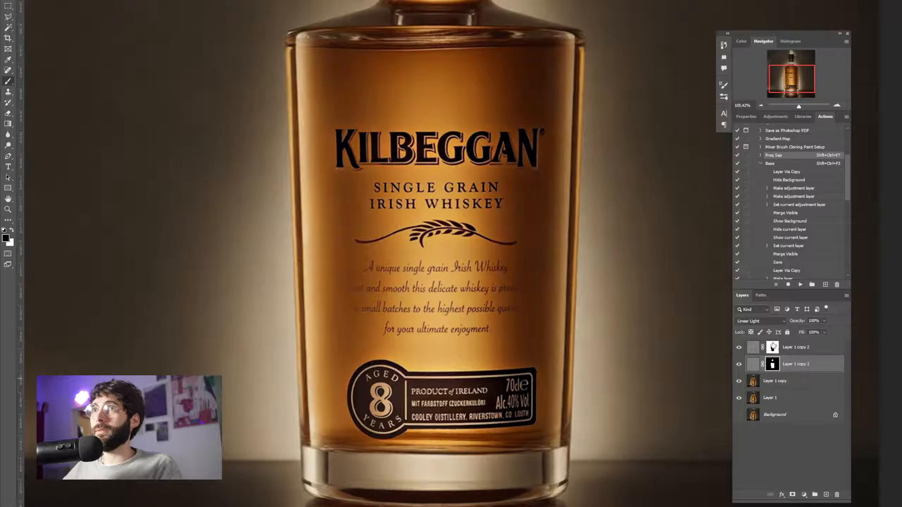
# - Examine the complementary masks of the two texture layers and review the whole relit bottle image
pyautogui.click(773, 347)
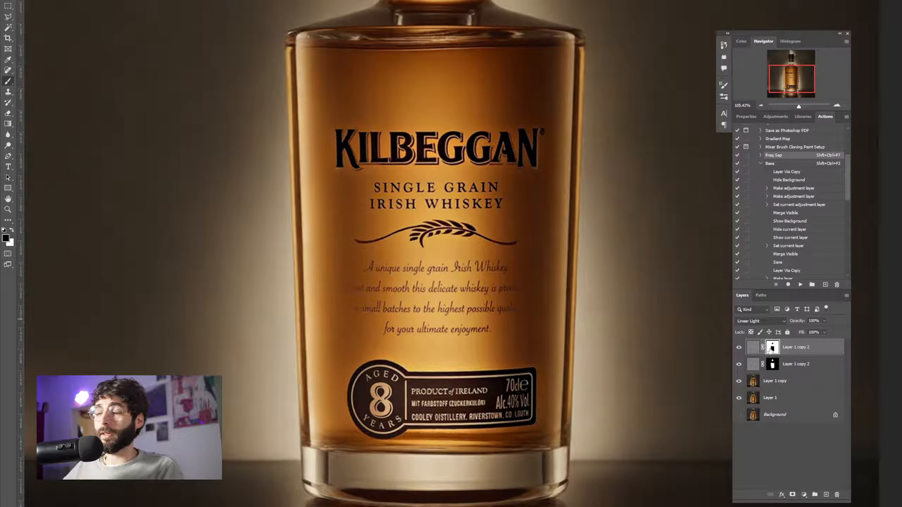
pyautogui.click(771, 366)
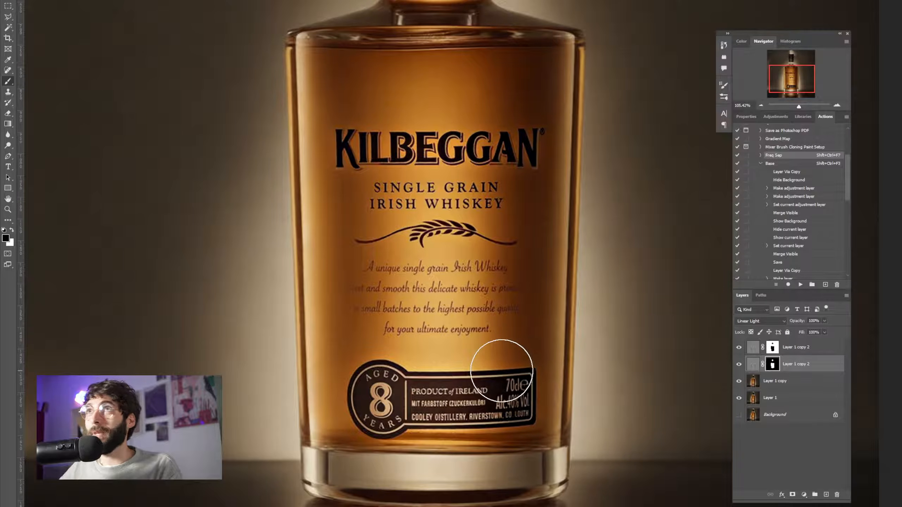
pyautogui.scroll(-2, 532, 367)
pyautogui.scroll(-3, 532, 367)
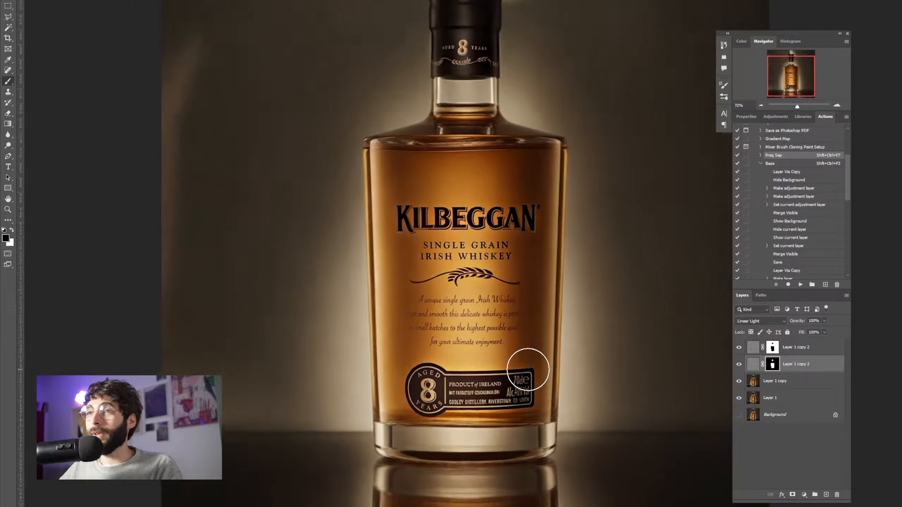
pyautogui.scroll(-1, 526, 370)
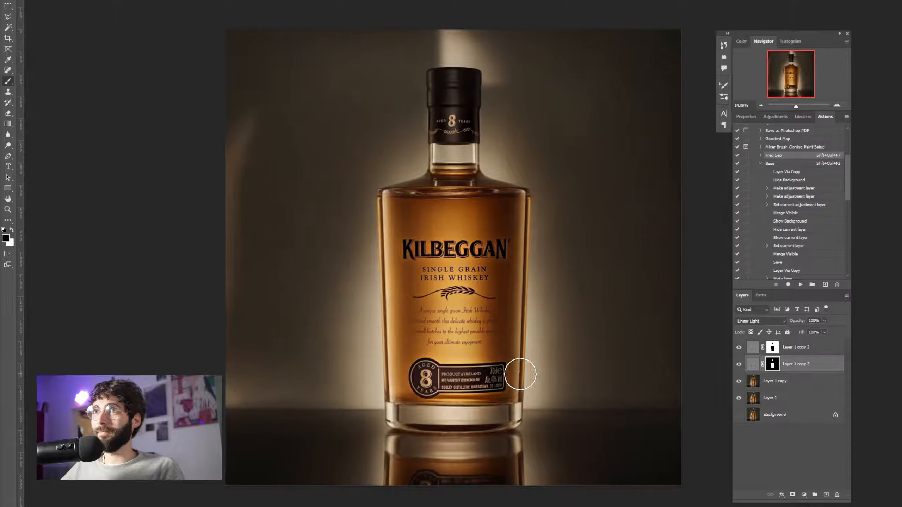
pyautogui.scroll(1, 512, 381)
pyautogui.scroll(-1, 511, 382)
pyautogui.hscroll(1, 511, 381)
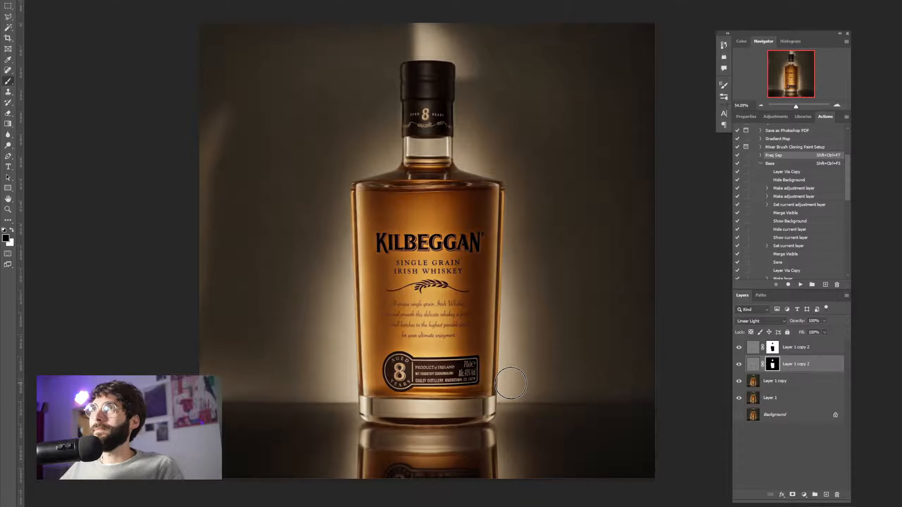
pyautogui.scroll(1, 511, 381)
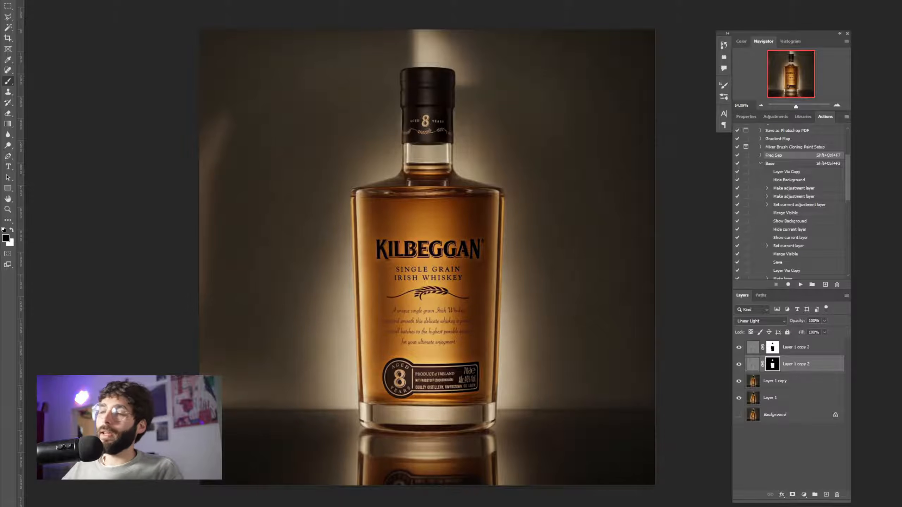
# - Switch to ComfyUI and survey the node group that relights the bottle, from image loading to the final preview
pyautogui.moveTo(483, 495)
pyautogui.click(525, 496)
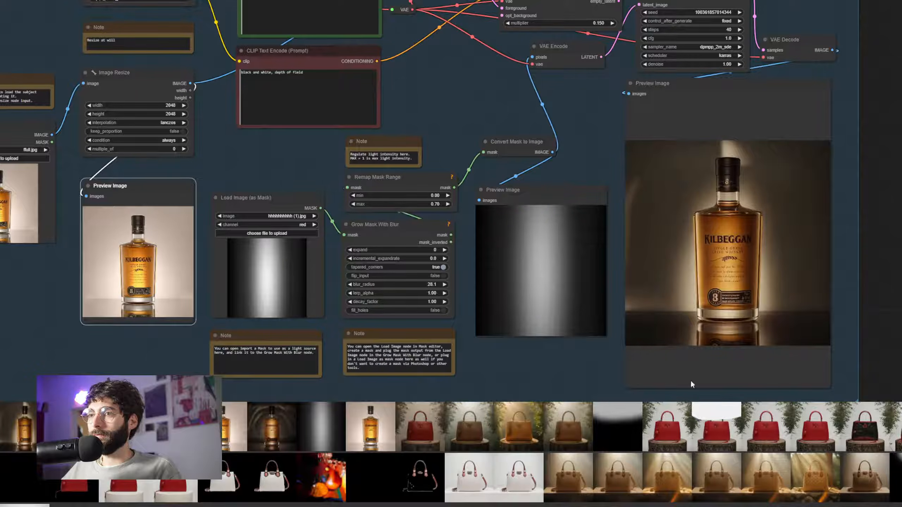
pyautogui.scroll(-8, 666, 309)
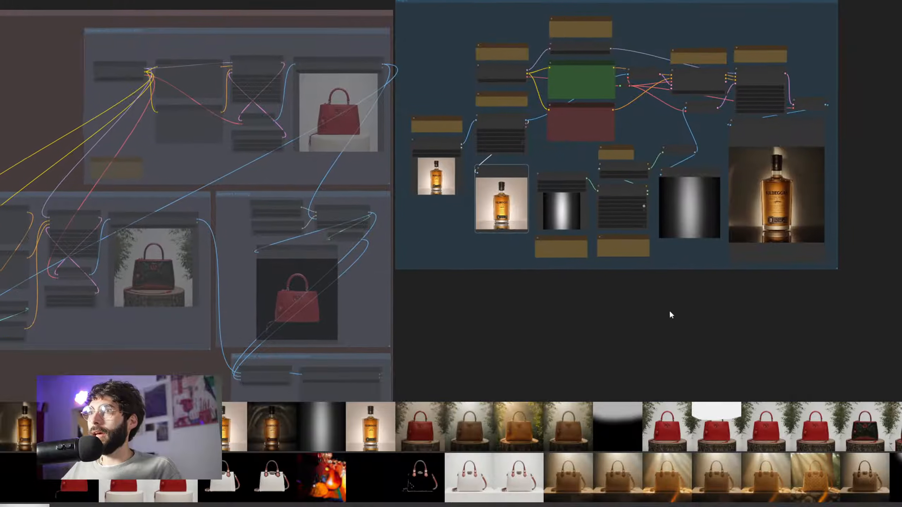
pyautogui.scroll(4, 572, 189)
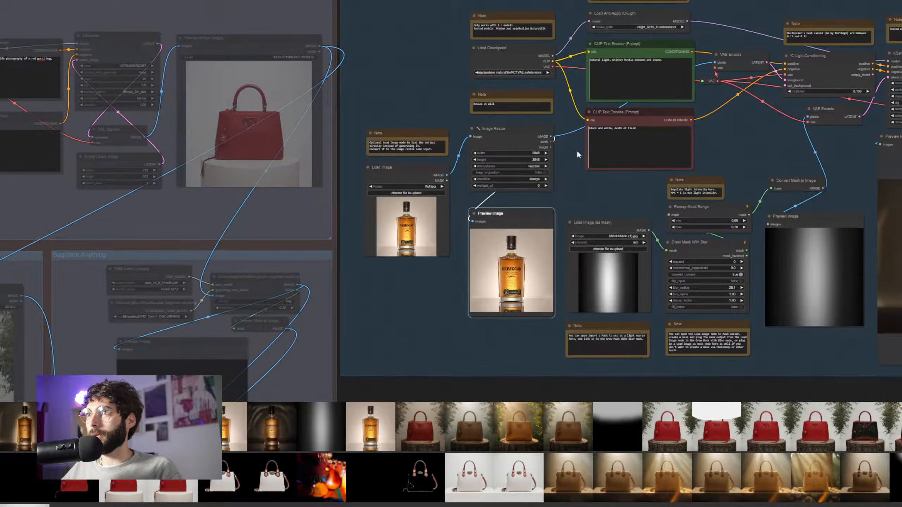
pyautogui.scroll(4, 576, 149)
pyautogui.moveTo(555, 196); pyautogui.dragTo(454, 301)
pyautogui.scroll(-4, 385, 175)
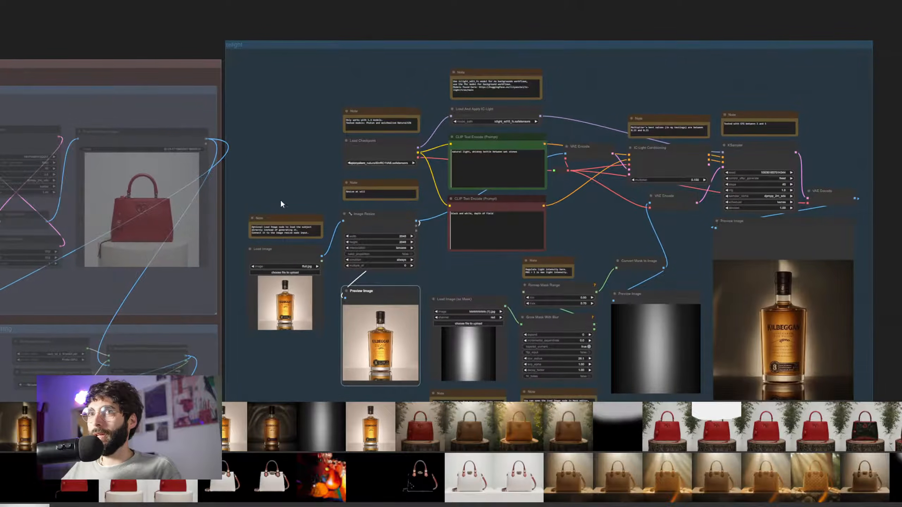
# - Connect the blended bag's Preview Bridge image output to Image Resize and its mask output to Grow Mask With Blur
pyautogui.moveTo(283, 199); pyautogui.dragTo(340, 84)
pyautogui.scroll(-2, 320, 217)
pyautogui.moveTo(345, 262); pyautogui.dragTo(322, 151)
pyautogui.moveTo(253, 308); pyautogui.dragTo(371, 1)
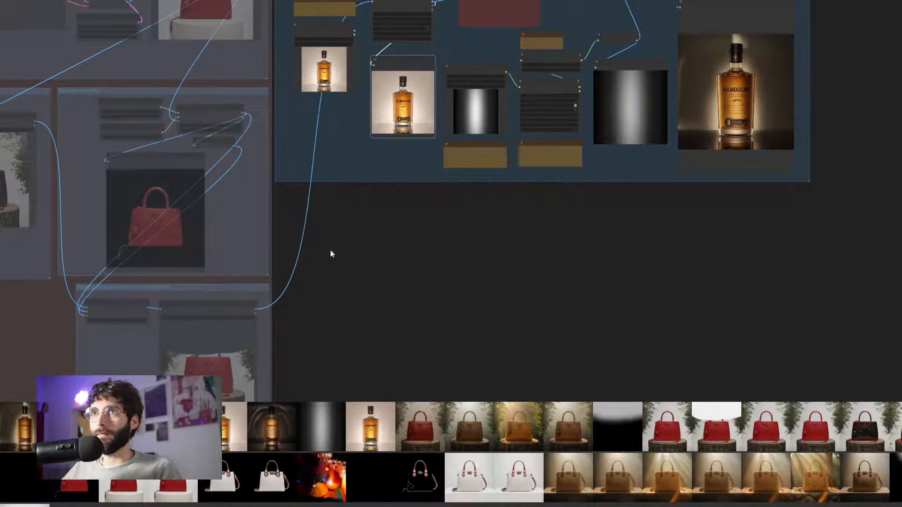
pyautogui.moveTo(255, 313); pyautogui.dragTo(519, 87)
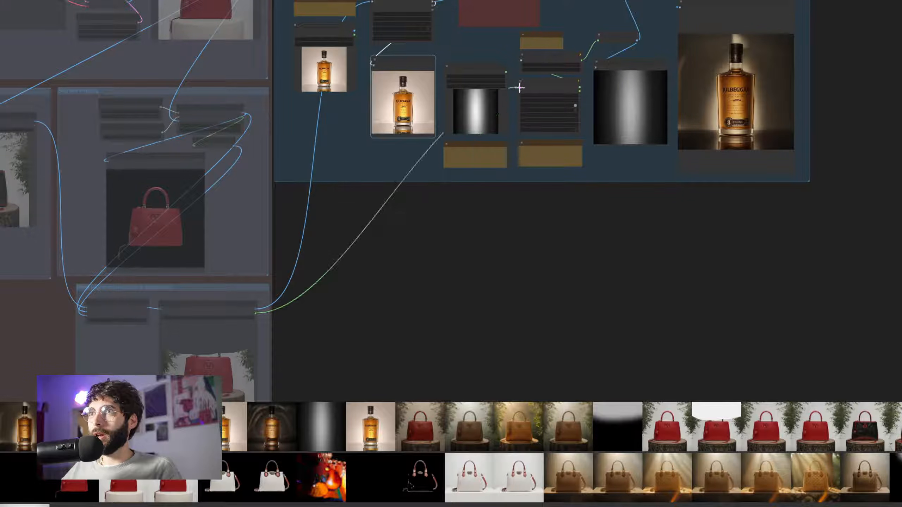
pyautogui.scroll(5, 386, 167)
pyautogui.moveTo(297, 113); pyautogui.dragTo(300, 172)
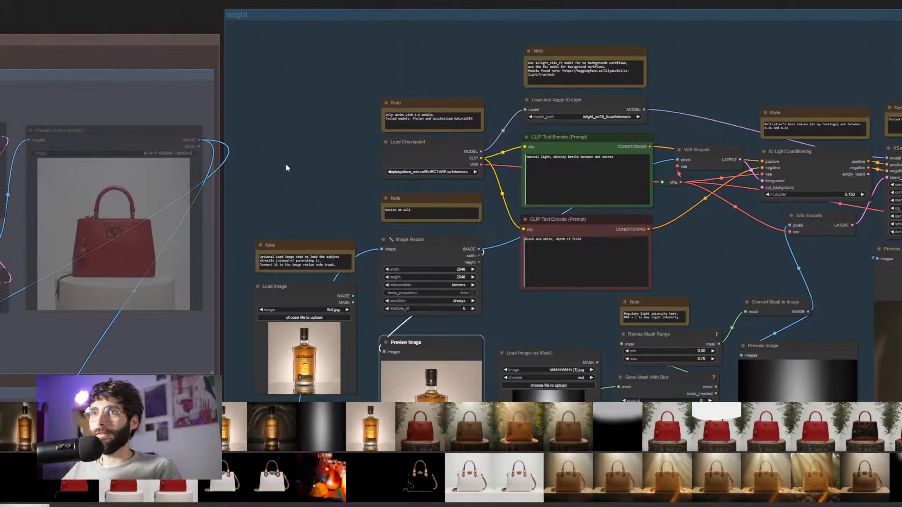
# - Set all nodes of the bypassed bag generation group to Always so the group is active
pyautogui.rightClick(171, 49)
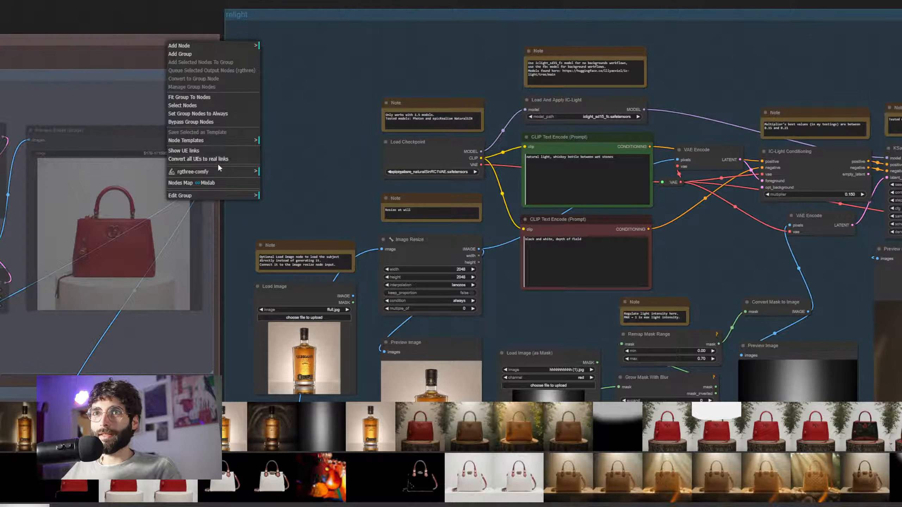
pyautogui.click(212, 115)
pyautogui.scroll(-3, 285, 195)
pyautogui.moveTo(293, 184); pyautogui.dragTo(248, 171)
# - Set the Image Resize node's width and height to 512
pyautogui.scroll(7, 511, 186)
pyautogui.click(219, 282)
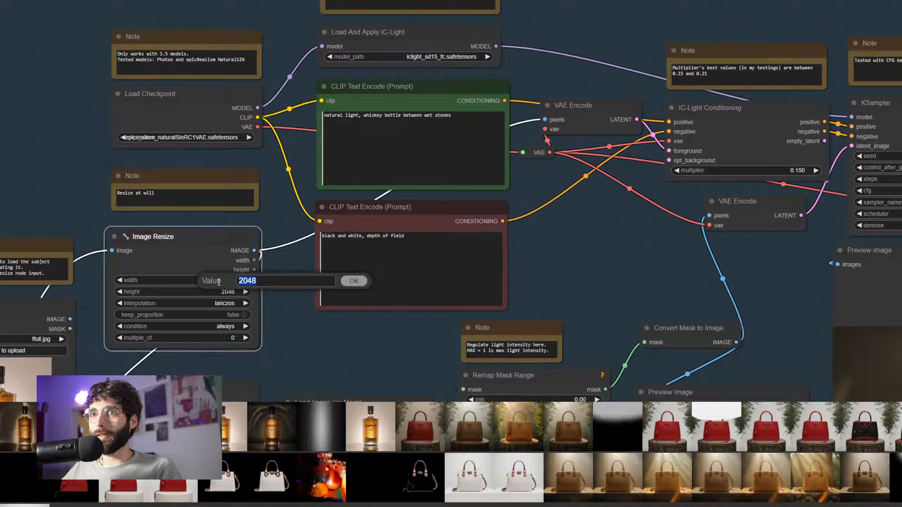
pyautogui.write('512')
pyautogui.press('Return')
pyautogui.click(222, 292)
pyautogui.write('512')
pyautogui.press('Return')
# - Rewrite the positive relight prompt as "natural light, red gucci bag"
pyautogui.scroll(-4, 483, 326)
pyautogui.moveTo(521, 302); pyautogui.dragTo(504, 278)
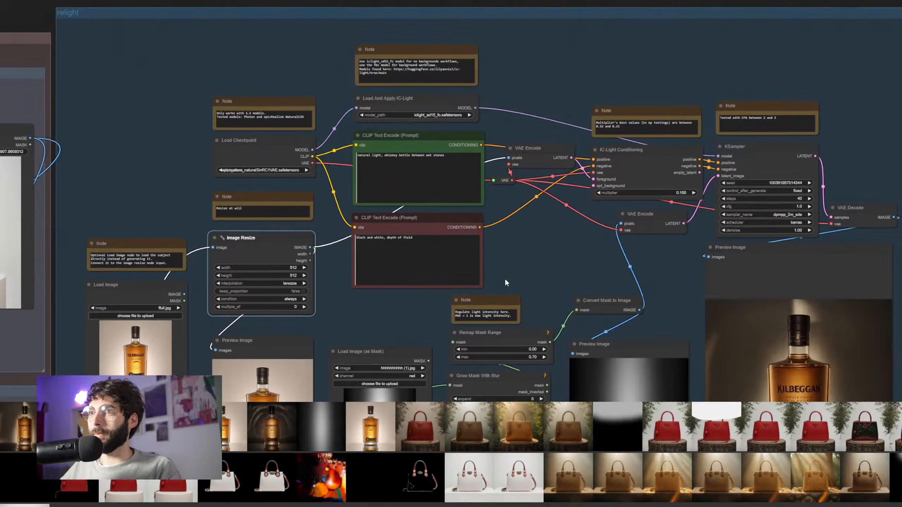
pyautogui.scroll(4, 361, 117)
pyautogui.moveTo(396, 175); pyautogui.dragTo(510, 180)
pyautogui.write('red')
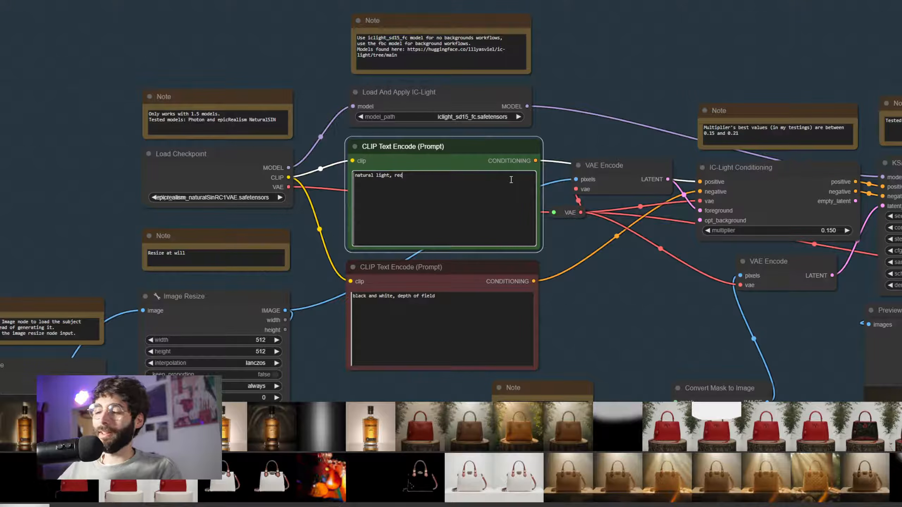
pyautogui.write(' gucci bad ')
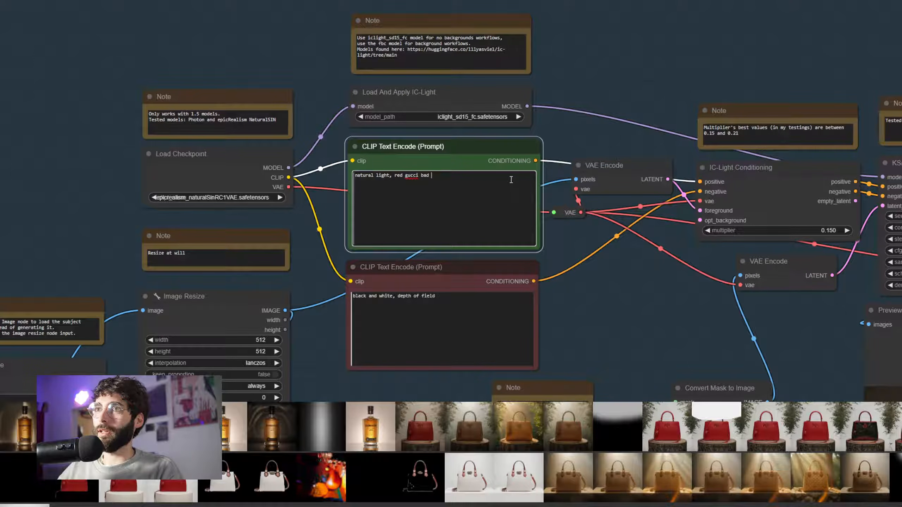
pyautogui.write('in a forest')
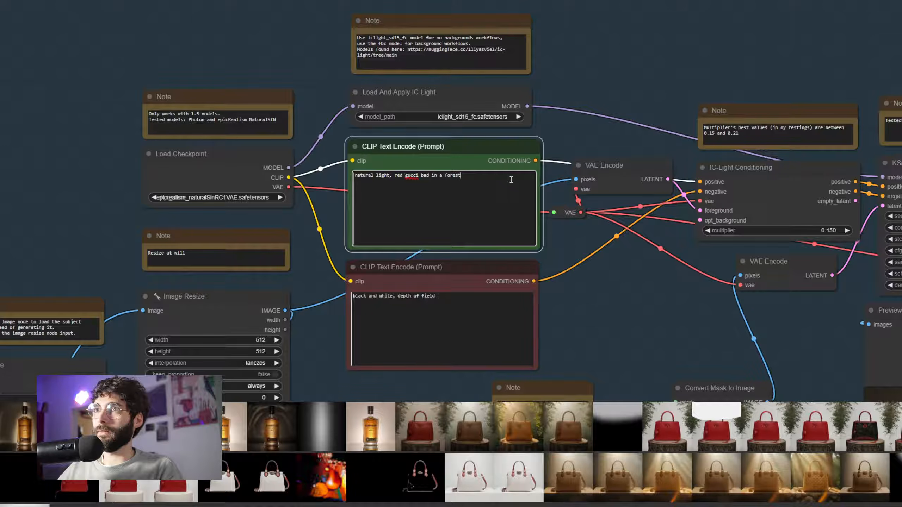
pyautogui.moveTo(424, 177); pyautogui.dragTo(466, 178)
pyautogui.write('g')
pyautogui.moveTo(603, 331); pyautogui.dragTo(372, 236)
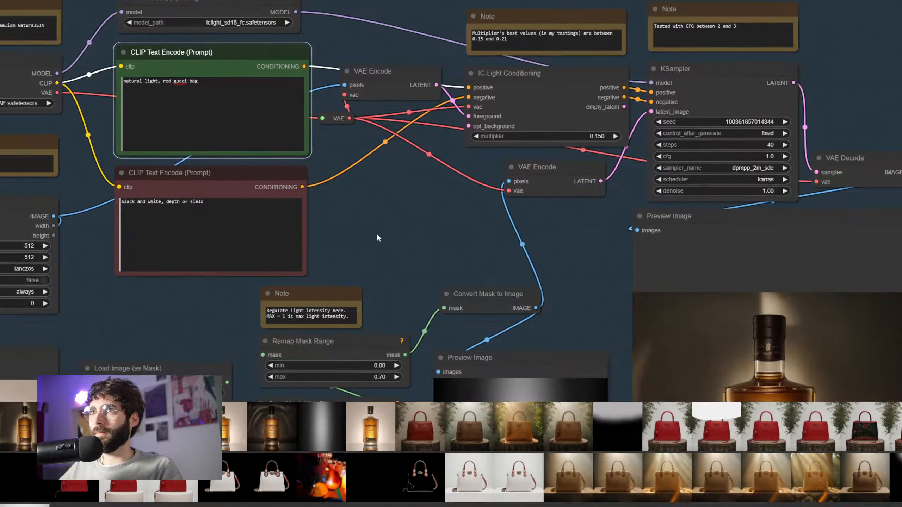
# - Examine the node groups that generate, segment and blend the bag, following the links into the relight group
pyautogui.scroll(-5, 372, 236)
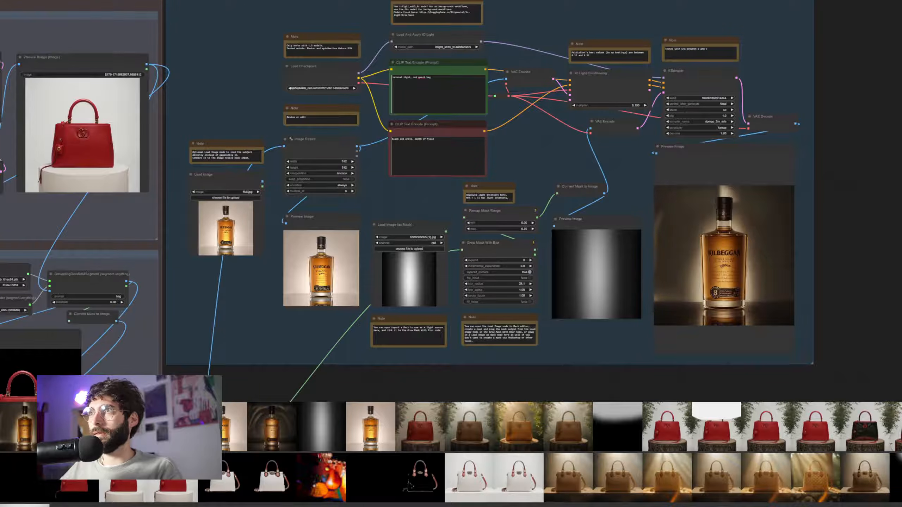
pyautogui.scroll(-4, 514, 316)
pyautogui.moveTo(502, 339); pyautogui.dragTo(637, 249)
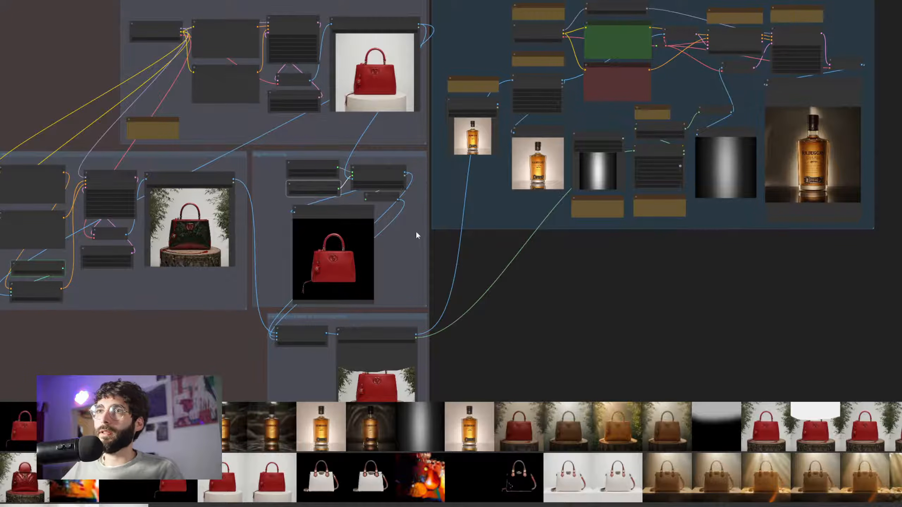
pyautogui.moveTo(465, 268); pyautogui.dragTo(496, 237)
pyautogui.moveTo(485, 217); pyautogui.dragTo(533, 235)
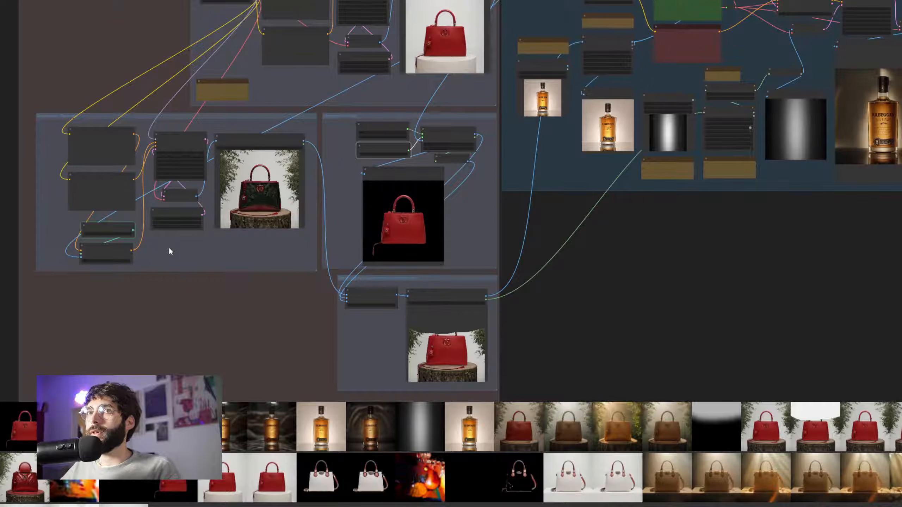
pyautogui.scroll(5, 155, 247)
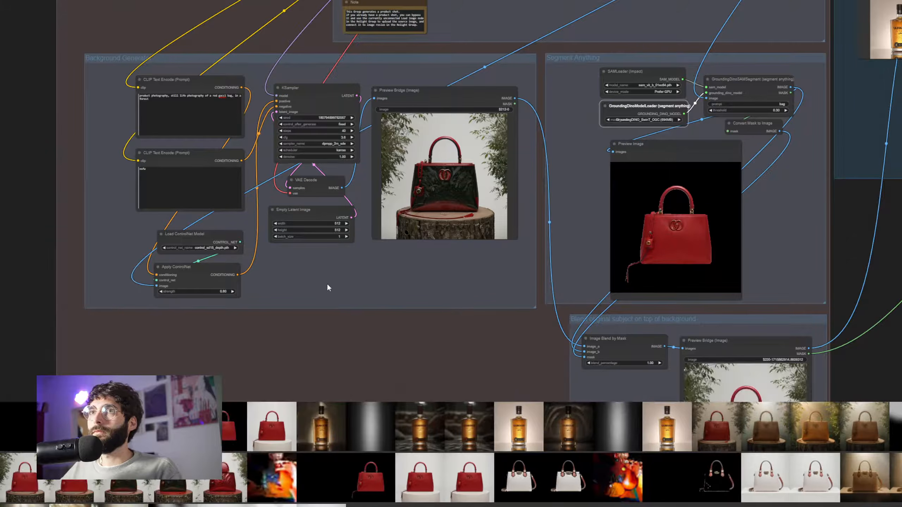
pyautogui.moveTo(456, 276); pyautogui.dragTo(189, 241)
pyautogui.scroll(-2, 328, 279)
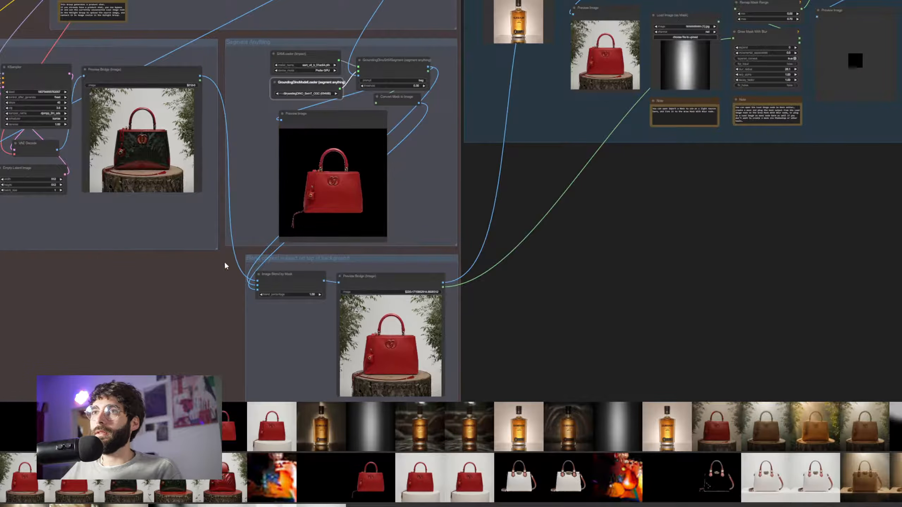
pyautogui.moveTo(653, 245); pyautogui.dragTo(581, 397)
pyautogui.scroll(4, 718, 299)
pyautogui.moveTo(747, 277); pyautogui.dragTo(589, 390)
pyautogui.moveTo(597, 145); pyautogui.dragTo(631, 119)
pyautogui.scroll(-2, 408, 290)
# - Open the blended bag preview in the mask editor and paint a light mask across the upper background
pyautogui.moveTo(408, 290); pyautogui.dragTo(483, 152)
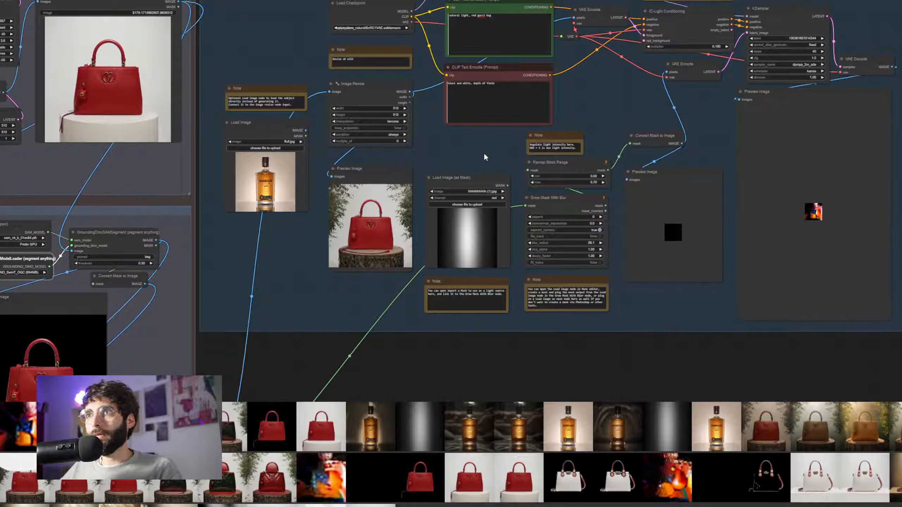
pyautogui.moveTo(478, 351); pyautogui.dragTo(717, 80)
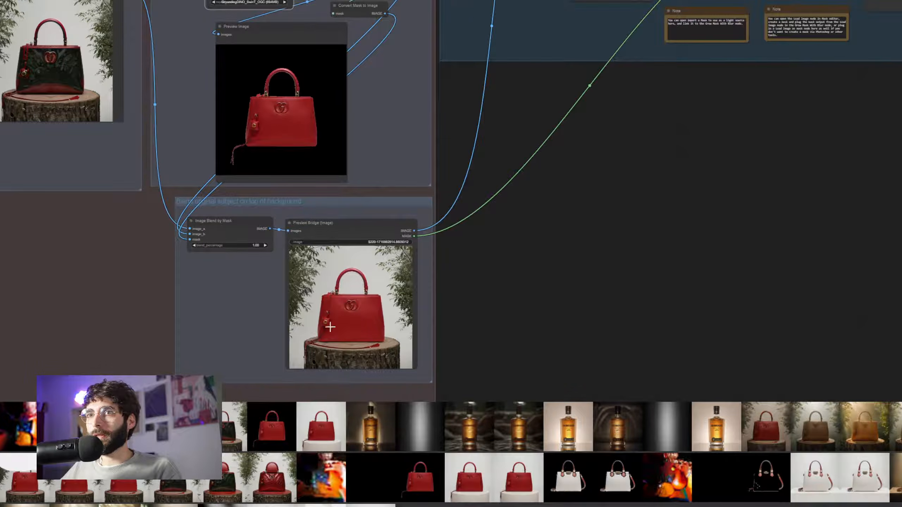
pyautogui.rightClick(327, 338)
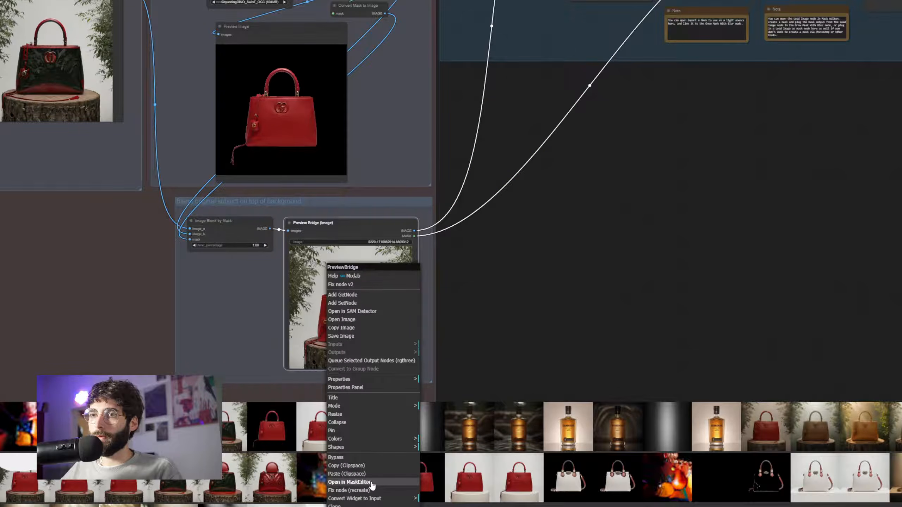
pyautogui.click(349, 482)
pyautogui.moveTo(506, 171)
pyautogui.mouseDown()
pyautogui.moveTo(590, 173)
pyautogui.moveTo(542, 171)
pyautogui.moveTo(580, 177)
pyautogui.moveTo(596, 166)
pyautogui.mouseUp()
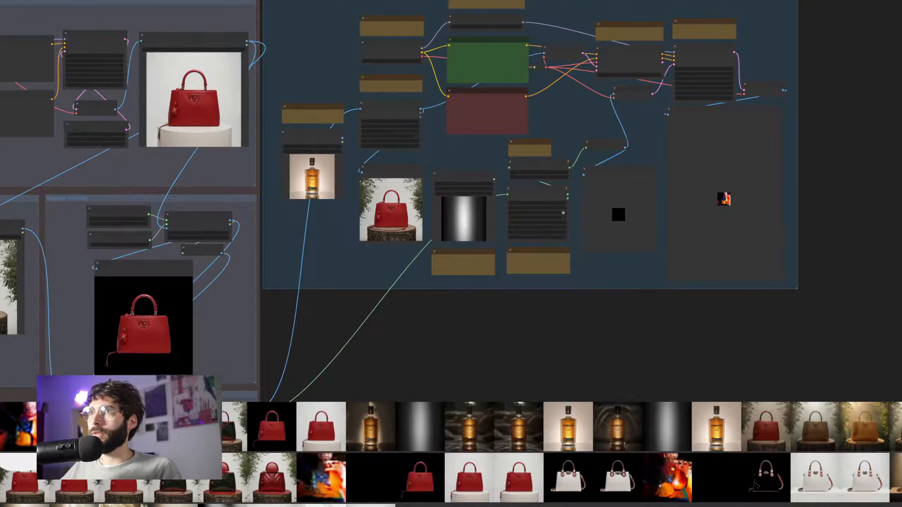
# - Copy the relit bag image from the relight group's final preview
pyautogui.moveTo(645, 284); pyautogui.dragTo(549, 327)
pyautogui.scroll(5, 619, 324)
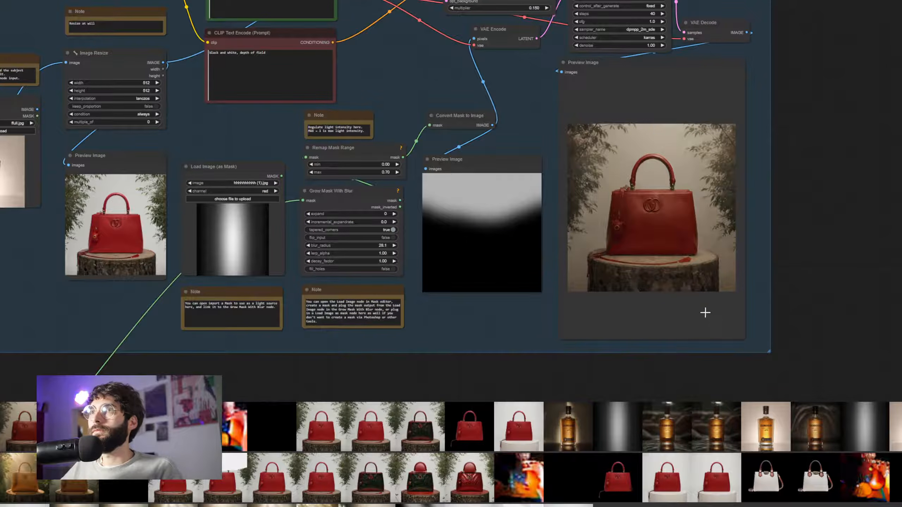
pyautogui.scroll(-3, 532, 313)
pyautogui.rightClick(699, 213)
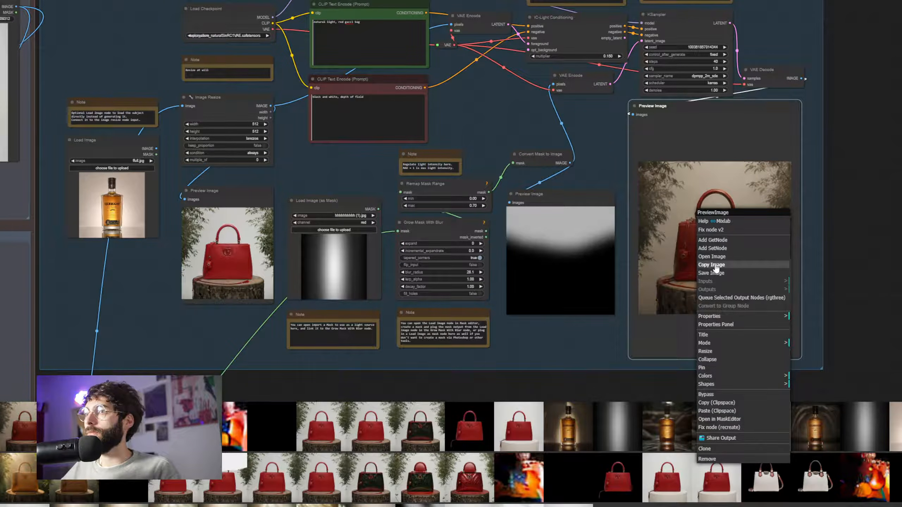
pyautogui.click(715, 266)
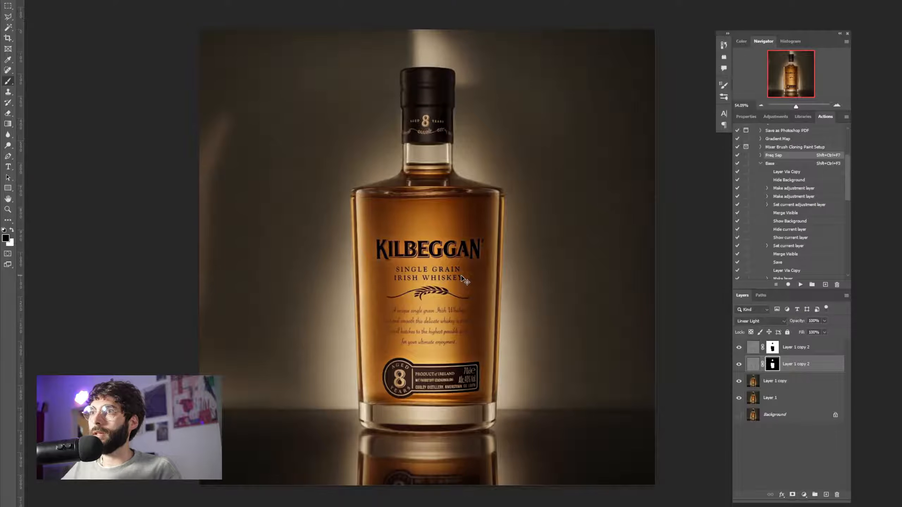
# - In Photoshop, paste the relit bag into a new document merged to one layer and run the Freq Sep action
pyautogui.hotkey('ctrl', 'n')
pyautogui.press('Return')
pyautogui.hotkey('ctrl', 'v')
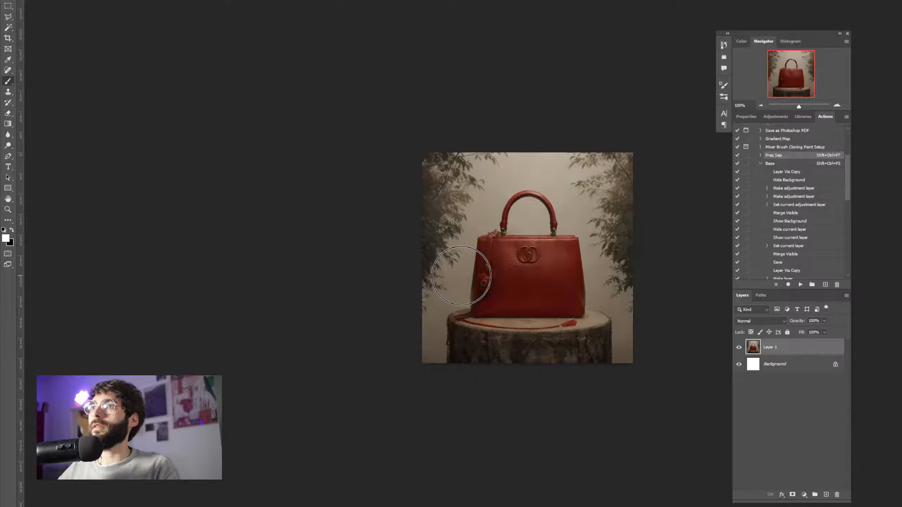
pyautogui.hotkey('ctrl', 'e')
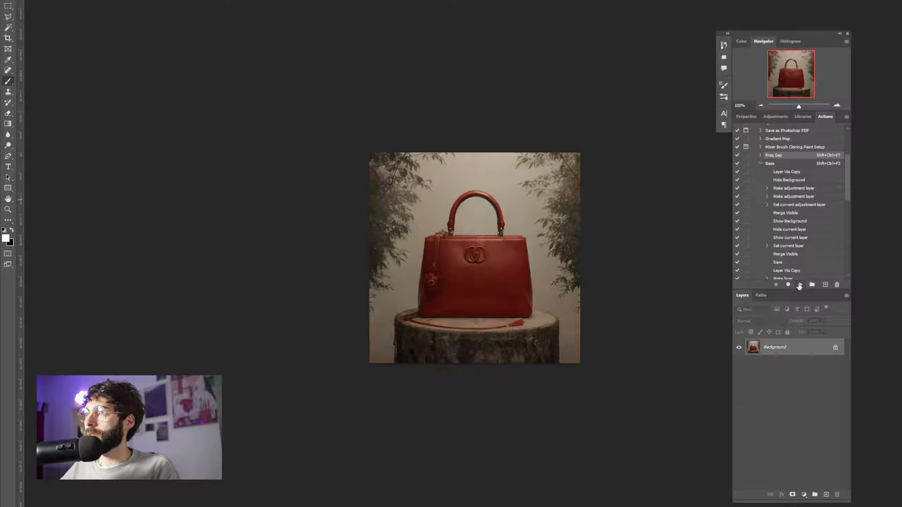
pyautogui.click(799, 286)
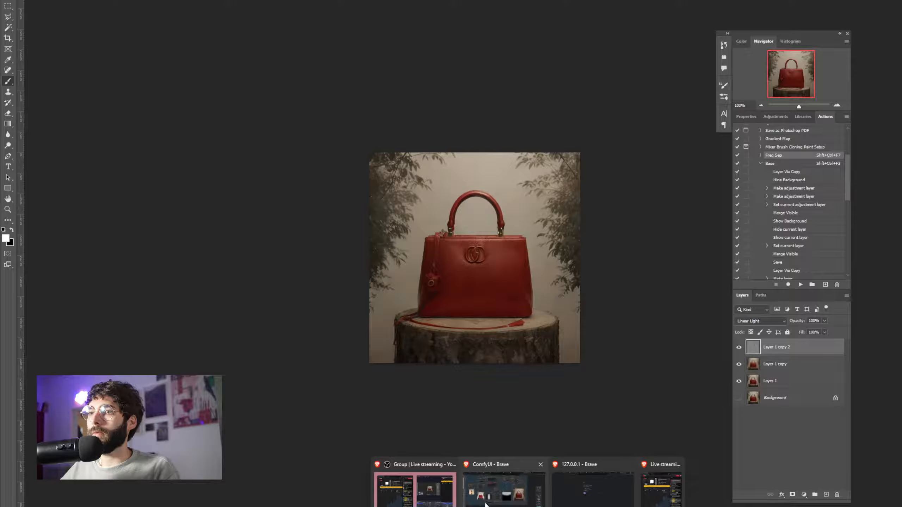
# - Switch to ComfyUI and copy the original bag on the white pedestal from its Preview Bridge node
pyautogui.click(485, 503)
pyautogui.moveTo(206, 302); pyautogui.dragTo(454, 355)
pyautogui.rightClick(240, 113)
pyautogui.click(282, 174)
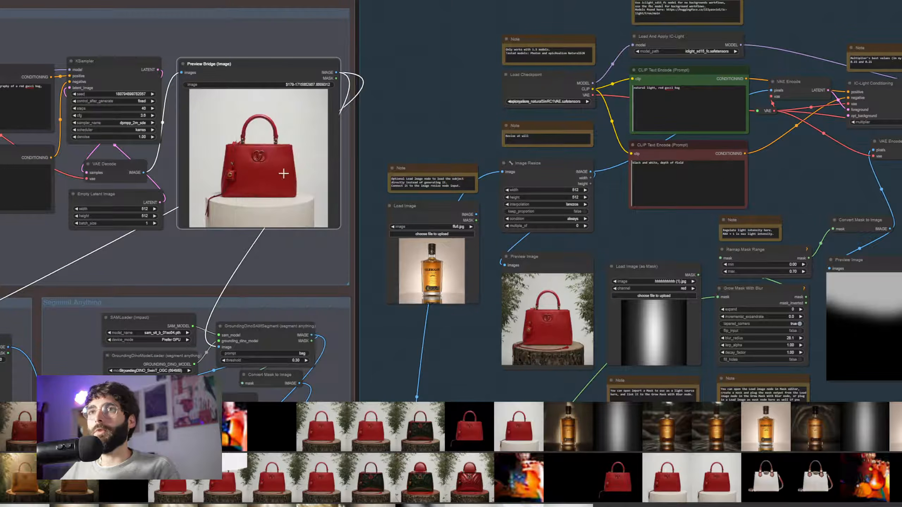
# - Back in Photoshop, paste the original bag into another new document merged to one layer and apply the Freq Sep action
pyautogui.click(601, 505)
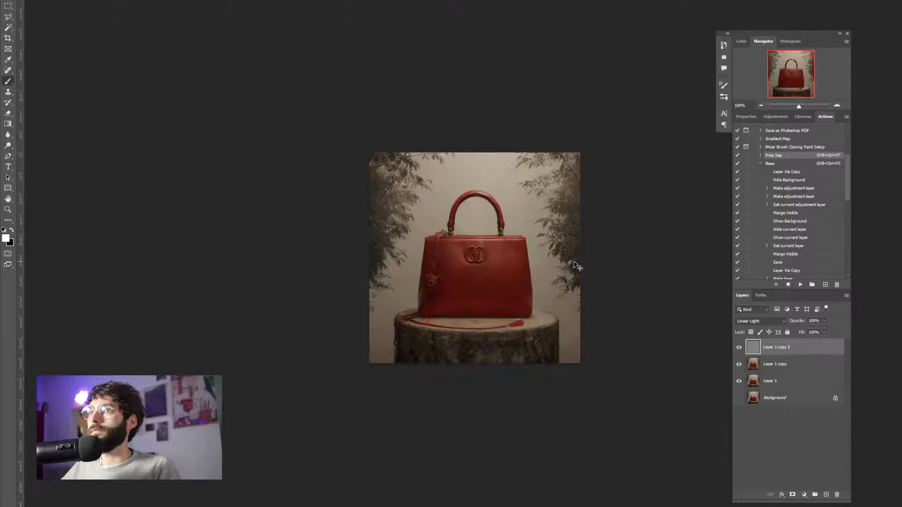
pyautogui.hotkey('ctrl', 'n')
pyautogui.press('Return')
pyautogui.hotkey('ctrl', 'v')
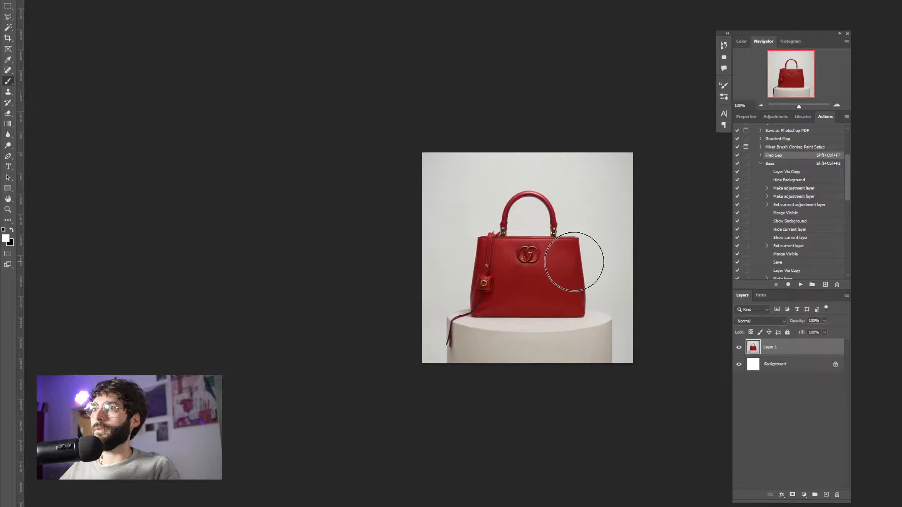
pyautogui.hscroll(5, 574, 261)
pyautogui.hotkey('ctrl', 'e')
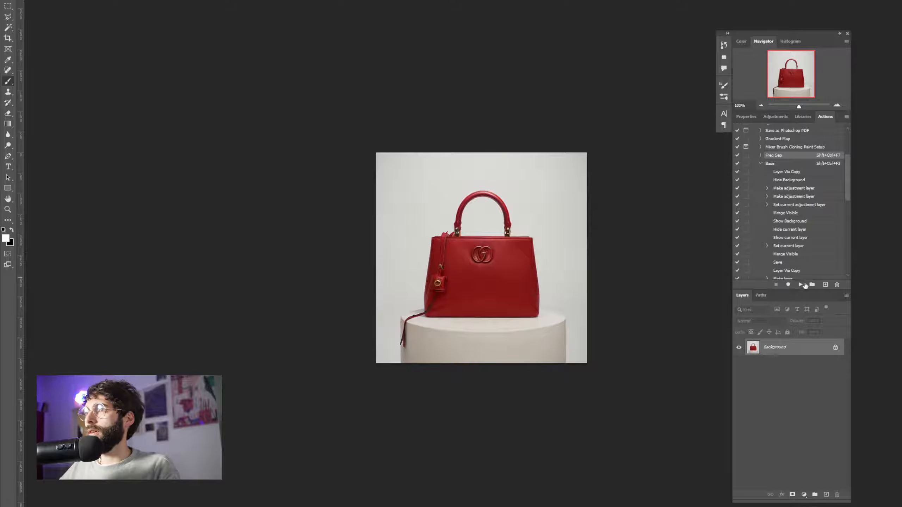
pyautogui.click(803, 285)
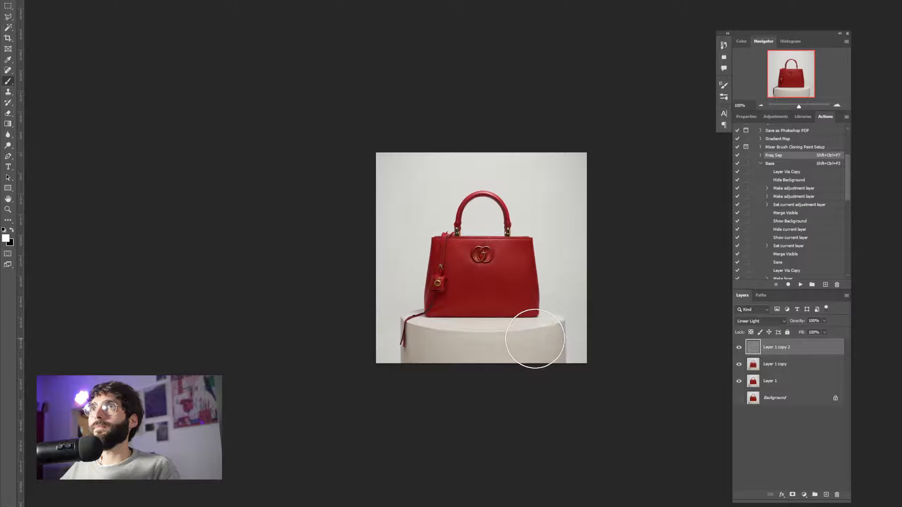
# - Bring the original bag's high-frequency layer into the relit bag document and place it directly above Layer 1 copy
pyautogui.hscroll(5, 568, 355)
pyautogui.scroll(3, 591, 366)
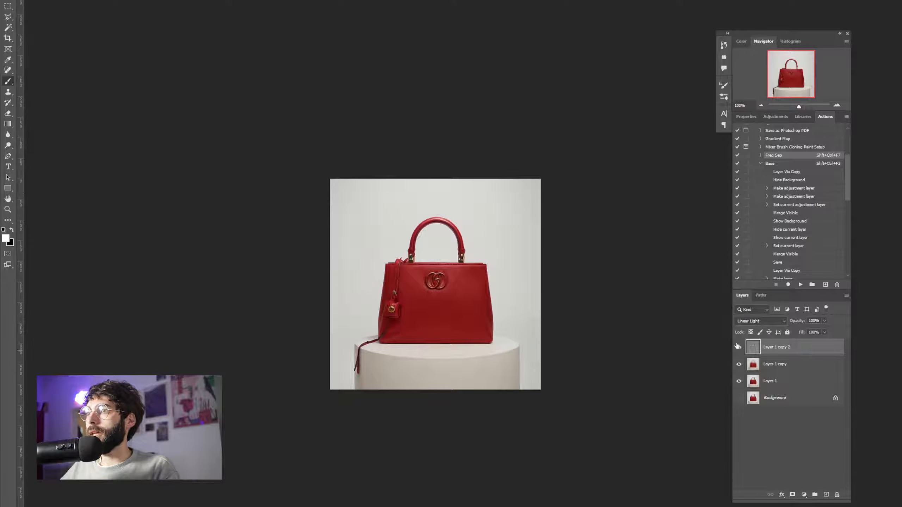
pyautogui.moveTo(761, 31); pyautogui.dragTo(706, 18)
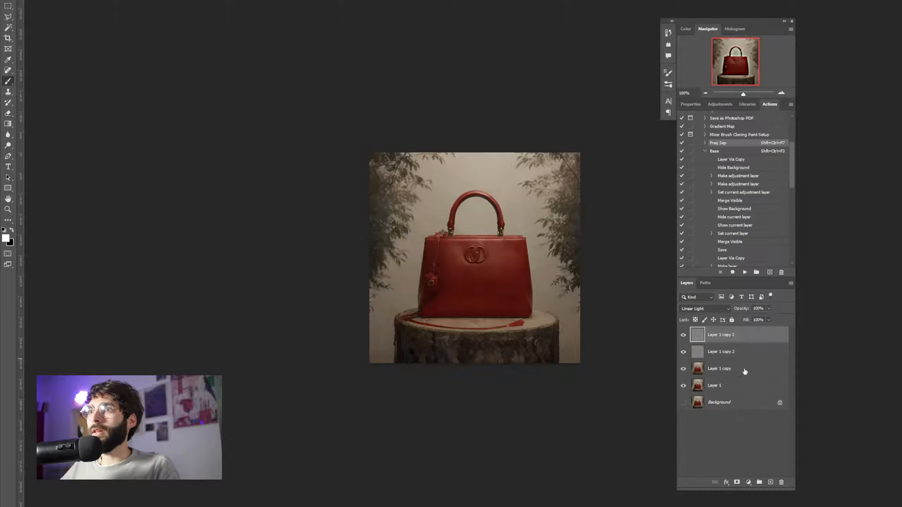
pyautogui.moveTo(722, 337); pyautogui.dragTo(717, 357)
pyautogui.scroll(5, 522, 245)
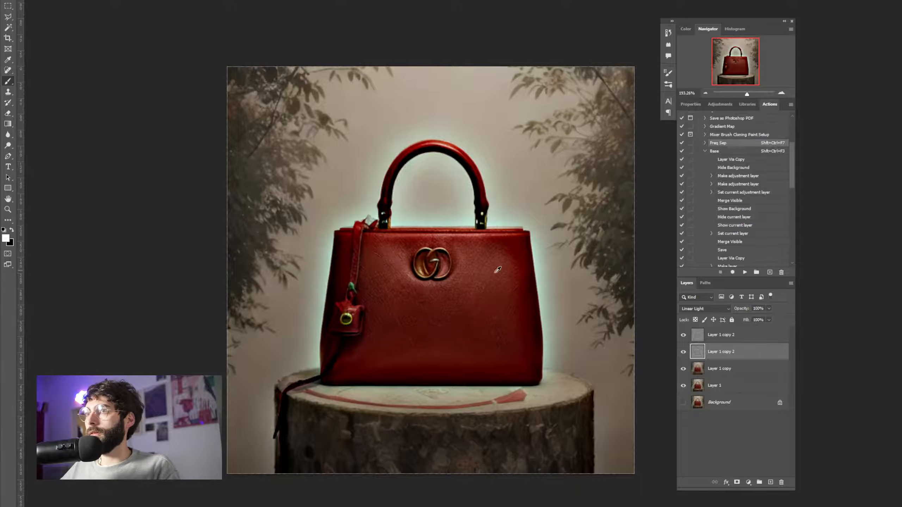
pyautogui.scroll(2, 498, 269)
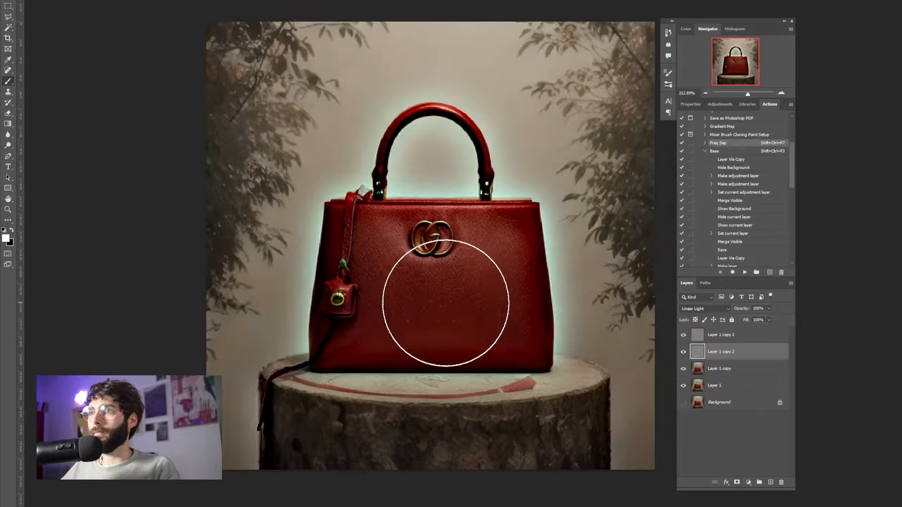
pyautogui.scroll(6, 446, 303)
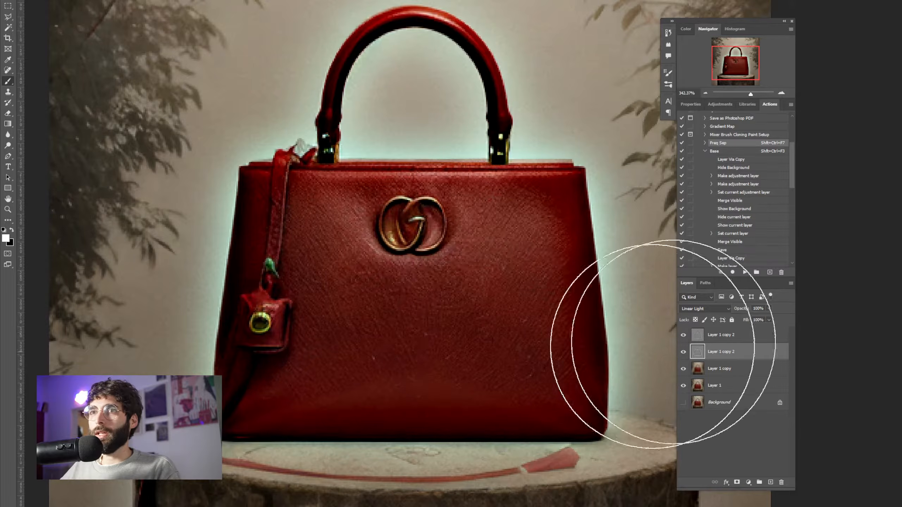
# - Hide and reshow the layers above Layer 1 to compare the bag with and without the restored detail
pyautogui.moveTo(683, 381); pyautogui.dragTo(683, 387)
pyautogui.click(685, 388)
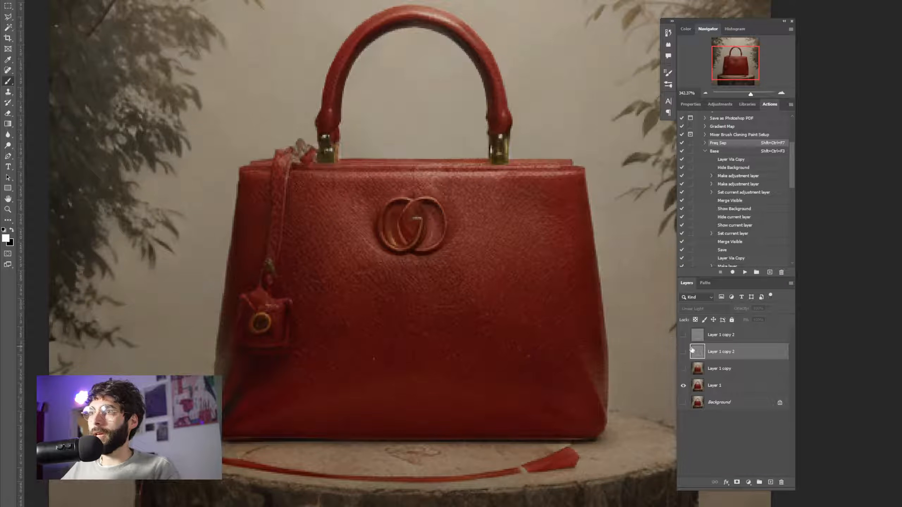
pyautogui.moveTo(683, 366); pyautogui.dragTo(683, 335)
# - Add a layer mask to the topmost Layer 1 copy 2 and paint black over the whole bag and its handle
pyautogui.click(717, 337)
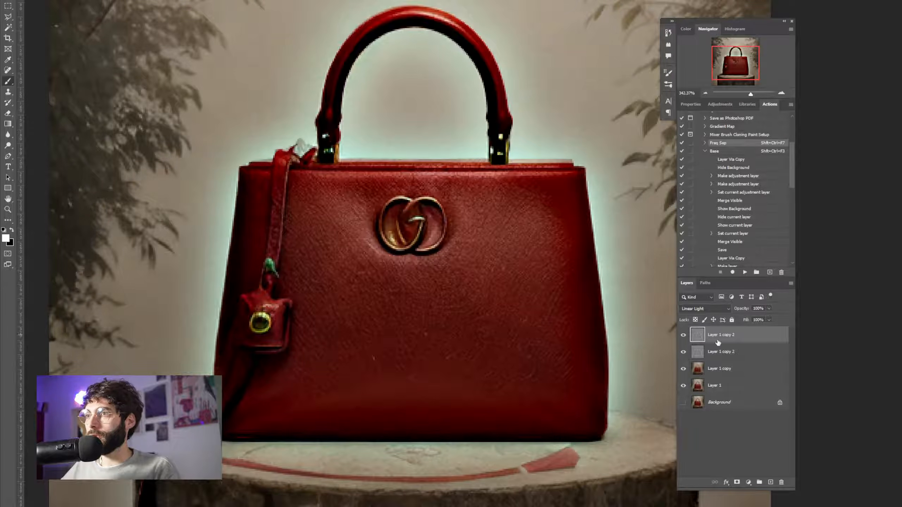
pyautogui.click(737, 482)
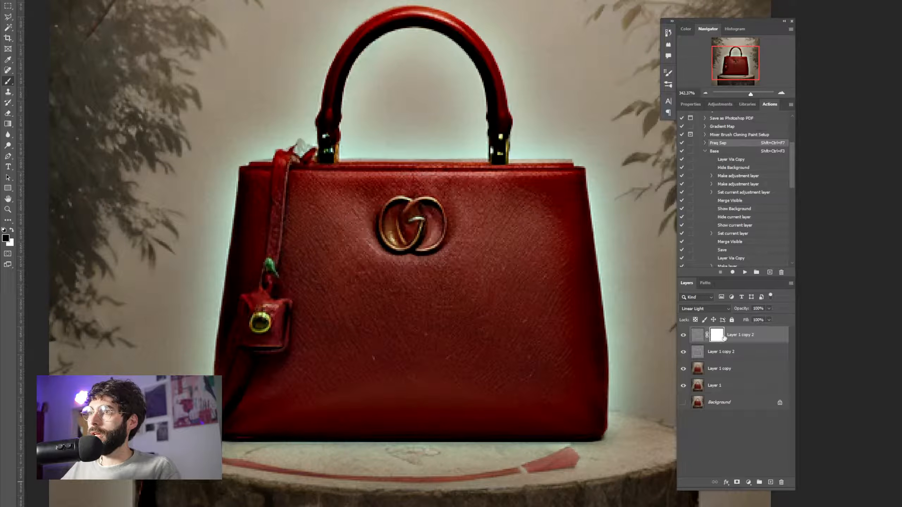
pyautogui.rightClick(407, 265)
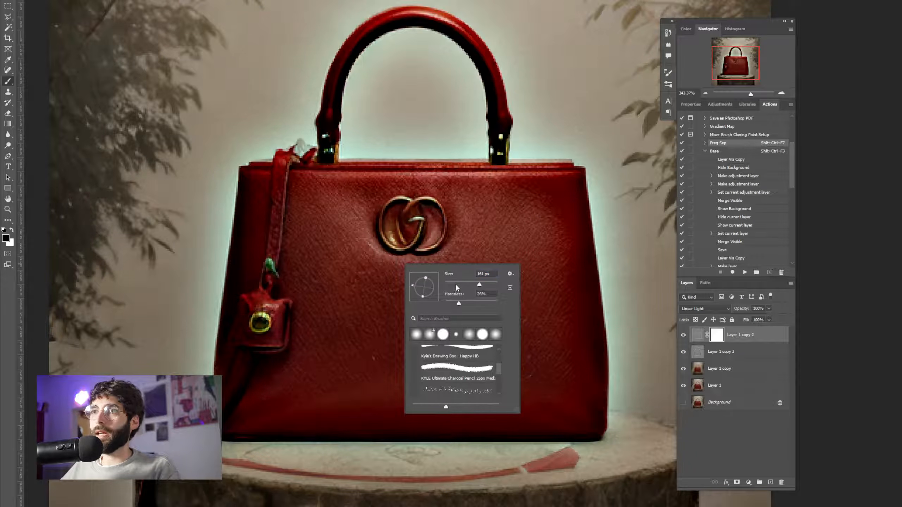
pyautogui.moveTo(402, 244); pyautogui.dragTo(397, 246)
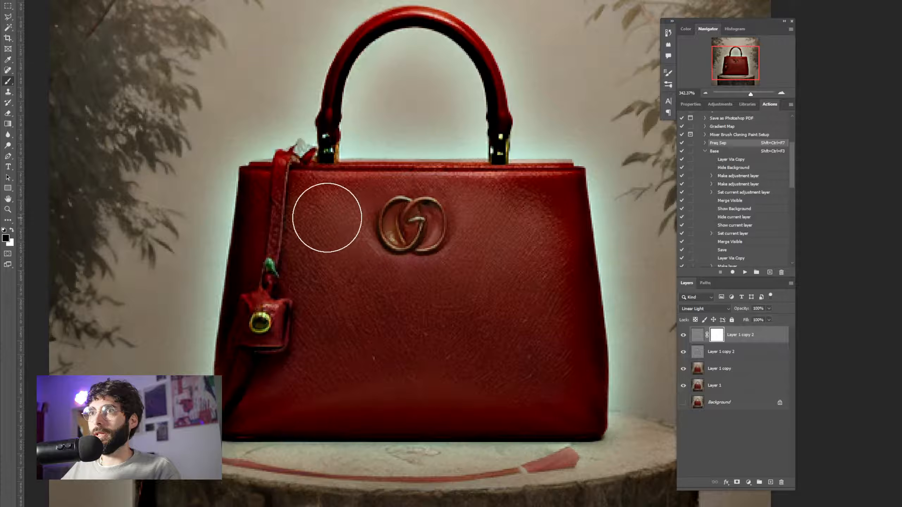
pyautogui.moveTo(268, 196)
pyautogui.mouseDown()
pyautogui.moveTo(271, 328)
pyautogui.moveTo(259, 309)
pyautogui.moveTo(259, 399)
pyautogui.moveTo(282, 405)
pyautogui.moveTo(255, 402)
pyautogui.moveTo(574, 401)
pyautogui.moveTo(553, 219)
pyautogui.moveTo(560, 302)
pyautogui.moveTo(537, 198)
pyautogui.moveTo(460, 193)
pyautogui.moveTo(473, 196)
pyautogui.moveTo(478, 128)
pyautogui.moveTo(490, 145)
pyautogui.moveTo(487, 85)
pyautogui.moveTo(422, 39)
pyautogui.moveTo(356, 86)
pyautogui.moveTo(331, 151)
pyautogui.moveTo(485, 124)
pyautogui.moveTo(443, 153)
pyautogui.moveTo(468, 155)
pyautogui.moveTo(461, 130)
pyautogui.moveTo(537, 189)
pyautogui.moveTo(561, 187)
pyautogui.moveTo(557, 211)
pyautogui.moveTo(301, 171)
pyautogui.moveTo(266, 188)
pyautogui.moveTo(243, 322)
pyautogui.moveTo(246, 397)
pyautogui.moveTo(282, 369)
pyautogui.mouseUp()
pyautogui.moveTo(364, 86)
pyautogui.mouseDown()
pyautogui.moveTo(531, 178)
pyautogui.moveTo(448, 126)
pyautogui.moveTo(400, 128)
pyautogui.mouseUp()
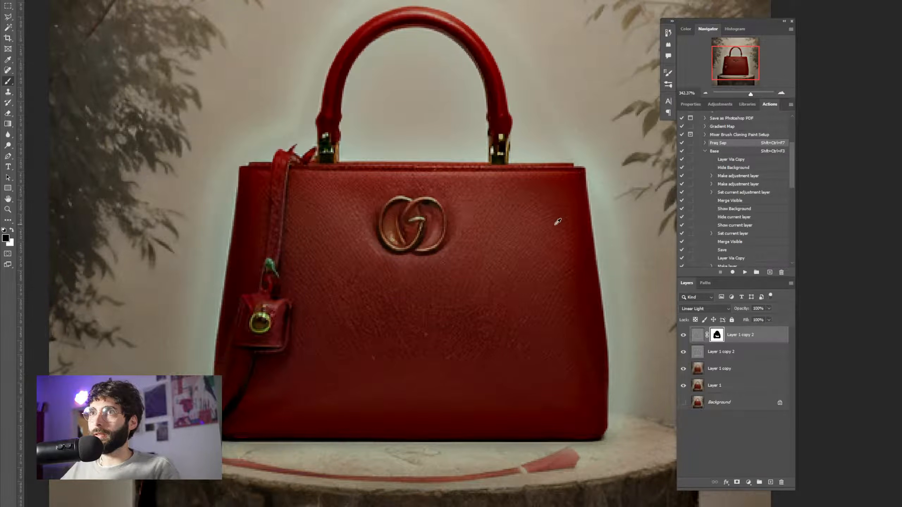
pyautogui.scroll(-1, 558, 222)
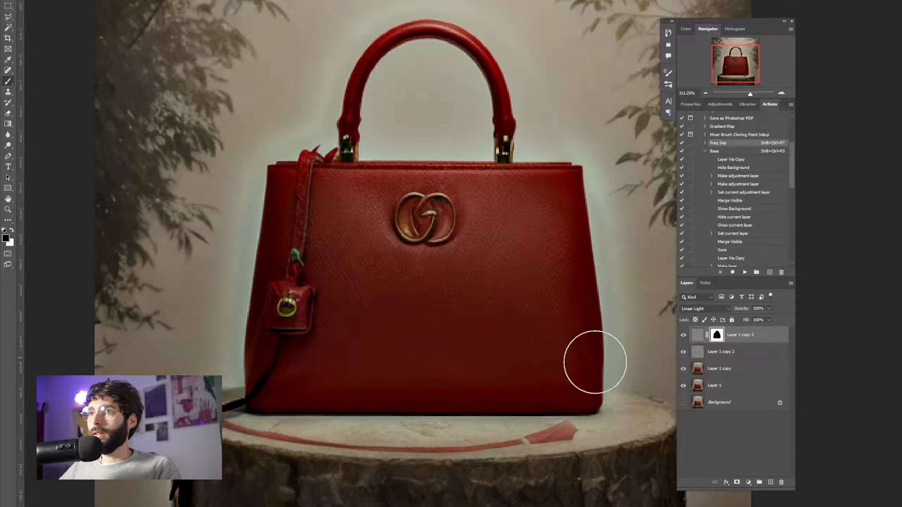
# - Copy the painted bag mask to the Layer 1 copy 2 directly below and invert the copied mask
pyautogui.press('x')
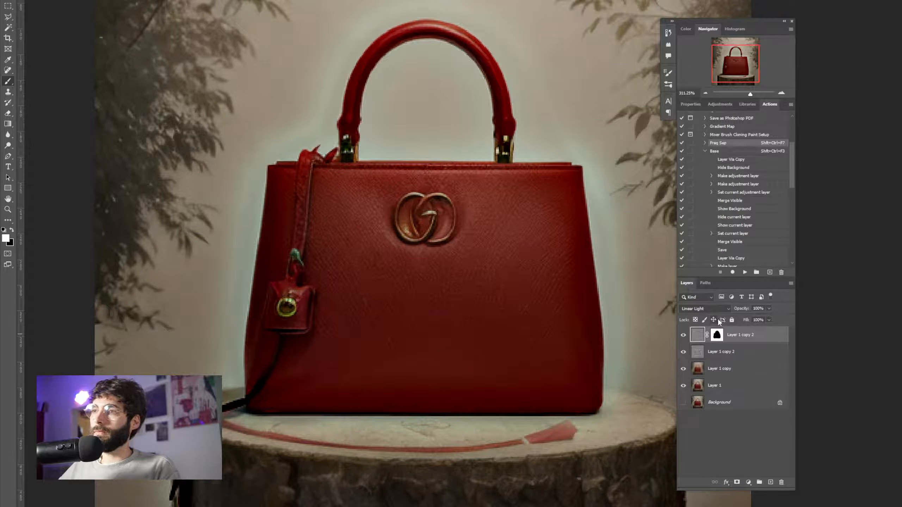
pyautogui.hotkey('ctrl', 'j')
pyautogui.moveTo(717, 336); pyautogui.dragTo(716, 368)
pyautogui.press('Delete')
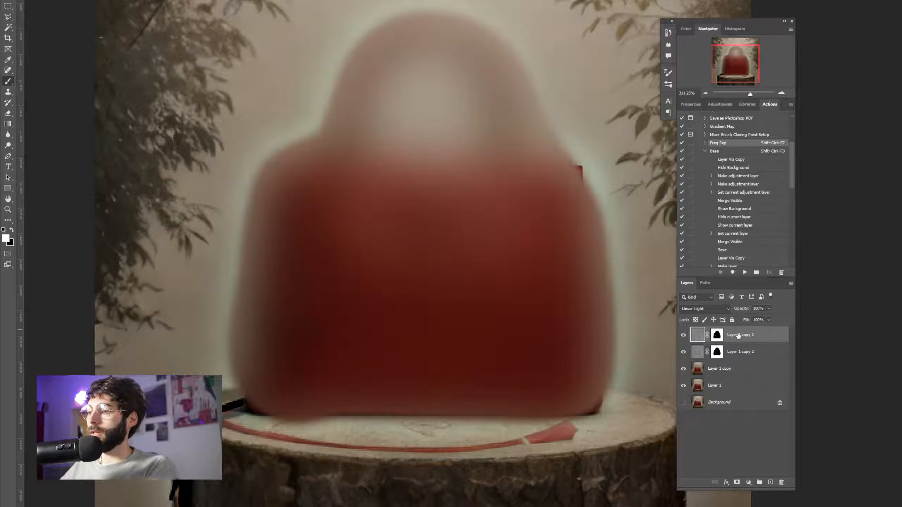
pyautogui.click(717, 352)
pyautogui.press('x')
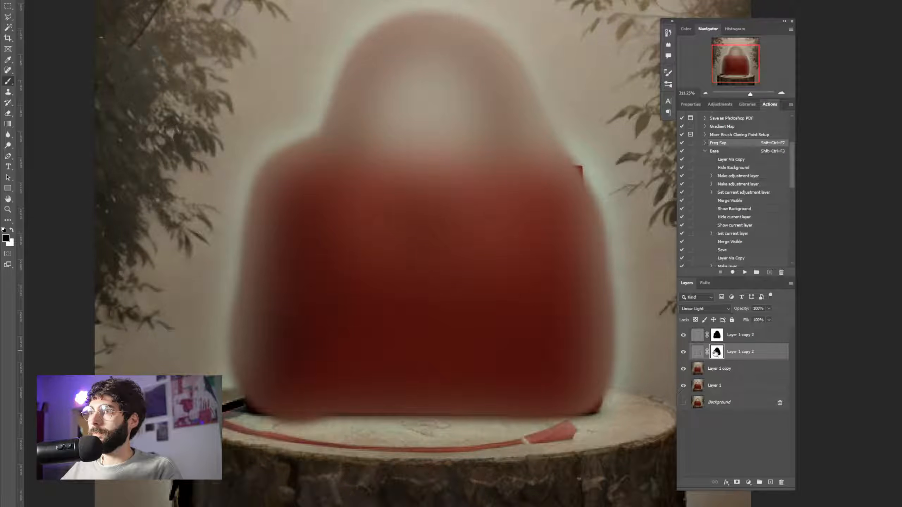
pyautogui.hotkey('ctrl', 'i')
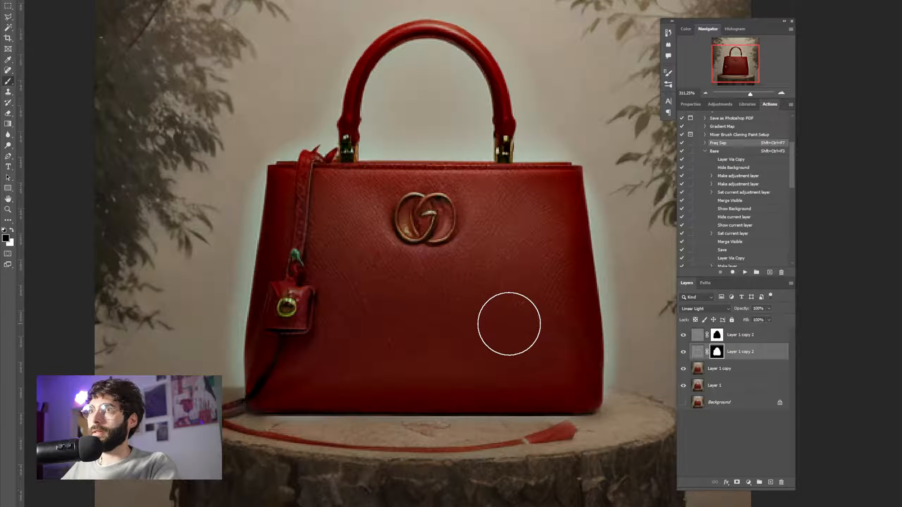
# - Try painting black on the lower layer's mask over the glow along the bag's right edge, and undo the stroke
pyautogui.scroll(-1, 463, 306)
pyautogui.scroll(-3, 465, 307)
pyautogui.scroll(1, 461, 319)
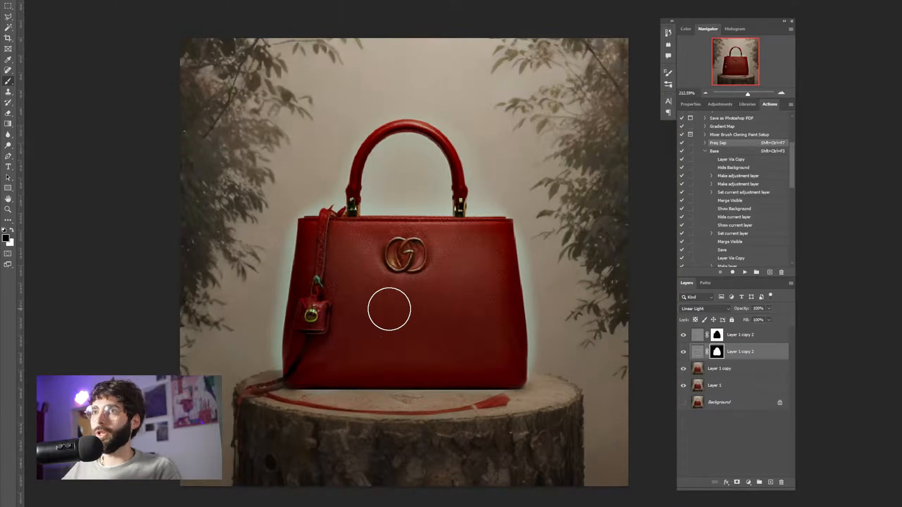
pyautogui.scroll(2, 389, 309)
pyautogui.press('g')
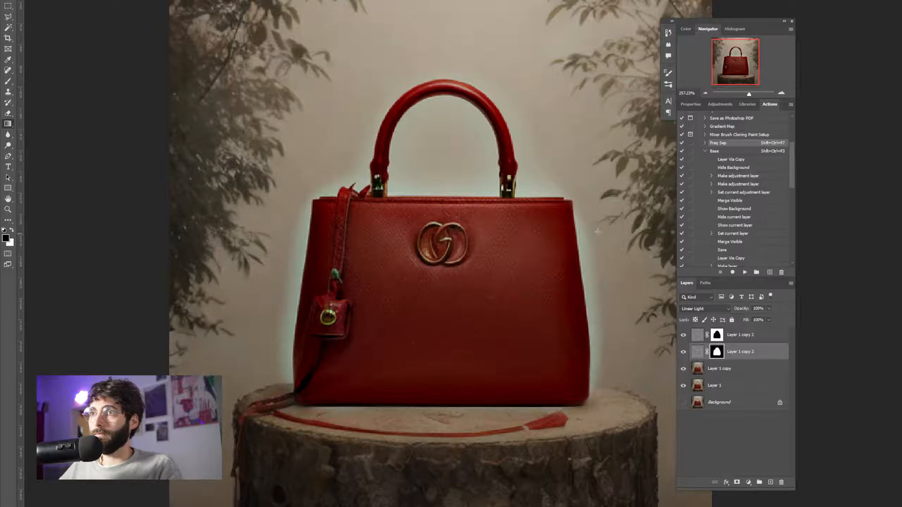
pyautogui.press('b')
pyautogui.moveTo(613, 215); pyautogui.dragTo(628, 391)
pyautogui.scroll(-2, 540, 183)
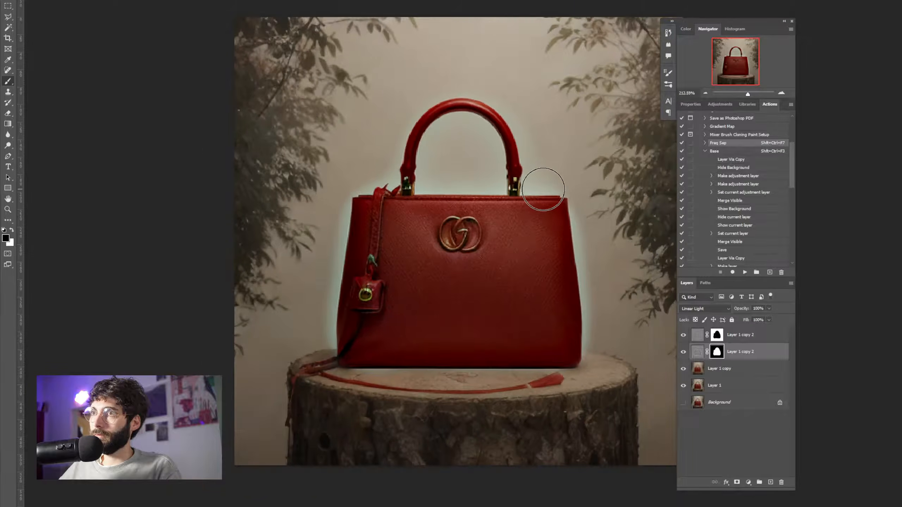
pyautogui.hscroll(1, 540, 183)
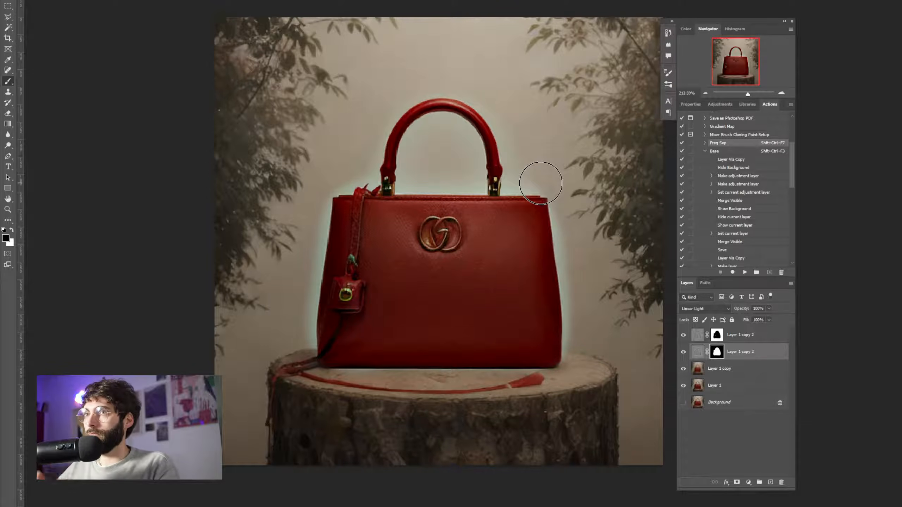
pyautogui.moveTo(571, 226); pyautogui.dragTo(580, 349)
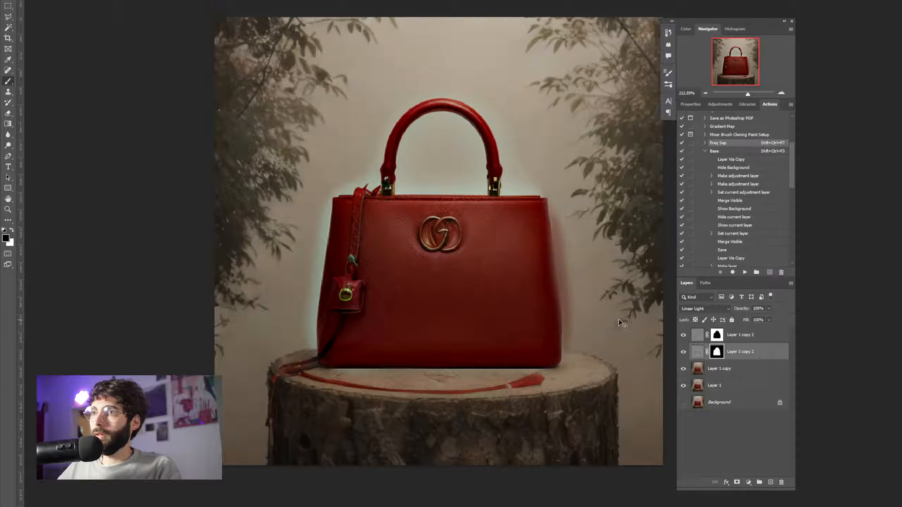
pyautogui.hotkey('ctrl', 'z')
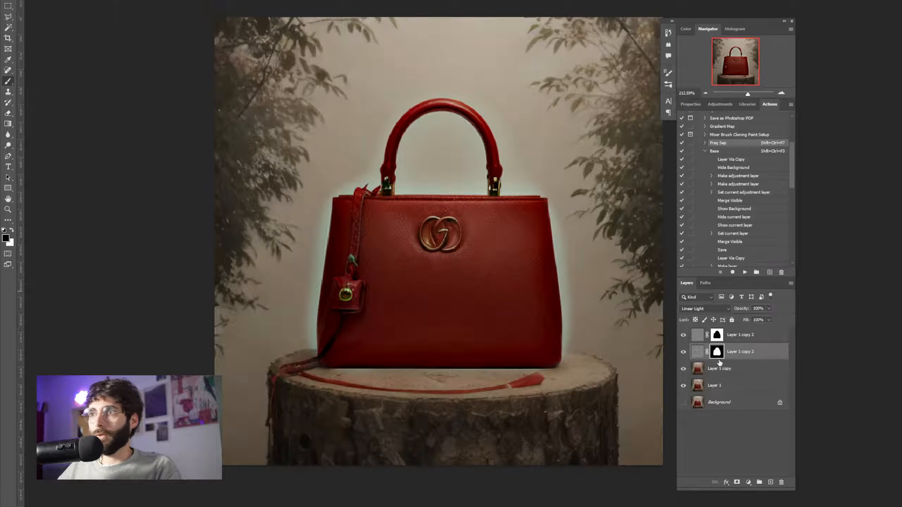
# - Remove the glow beside the bag's right edge by painting black on the lower layer's mask and white on the upper layer's mask
pyautogui.moveTo(579, 213); pyautogui.dragTo(587, 355)
pyautogui.press('x')
pyautogui.hotkey('alt', ']')
pyautogui.moveTo(584, 208); pyautogui.dragTo(588, 351)
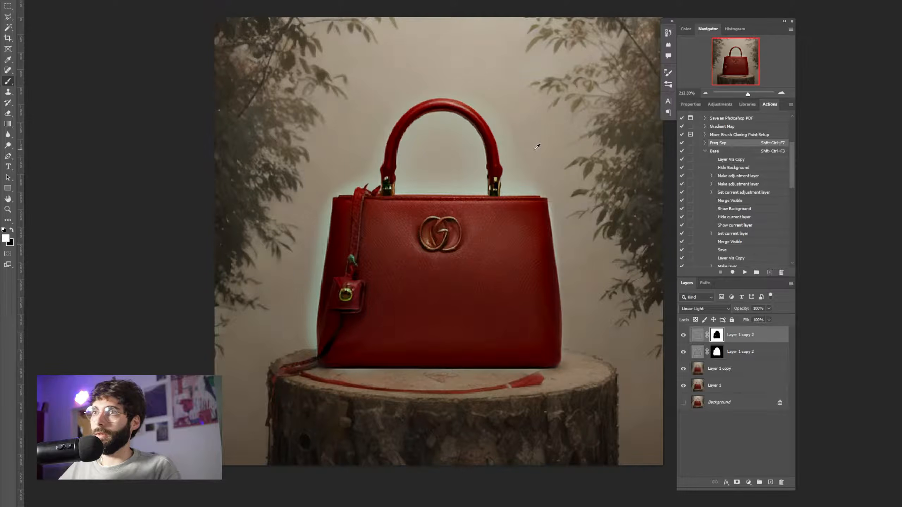
pyautogui.scroll(-1, 537, 146)
pyautogui.scroll(7, 549, 221)
pyautogui.scroll(-2, 500, 208)
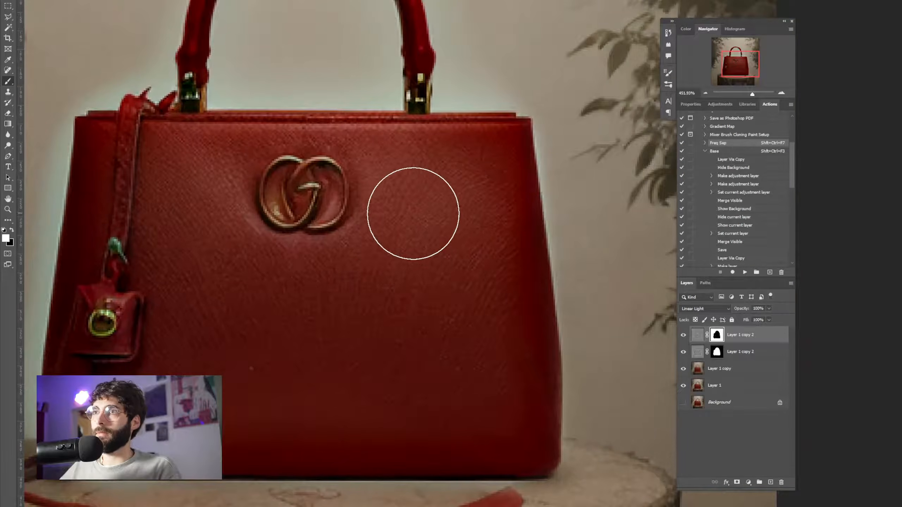
pyautogui.hscroll(-2, 414, 213)
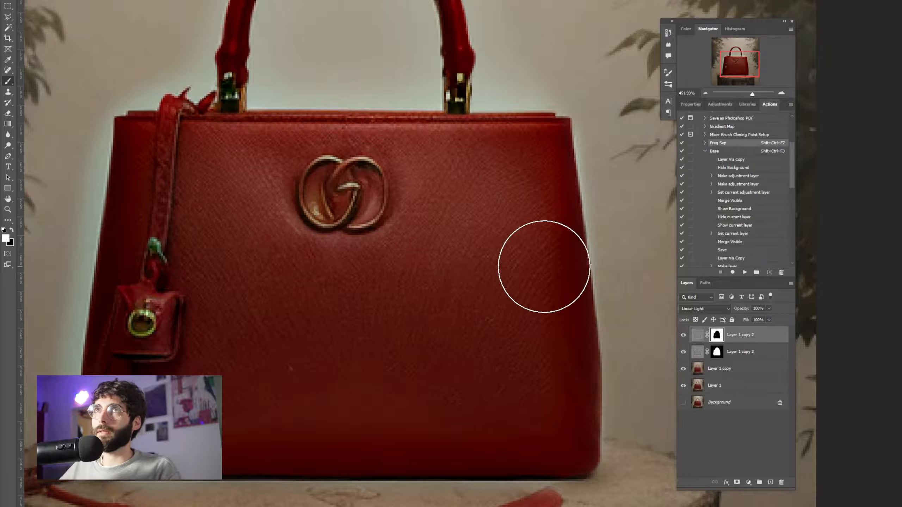
pyautogui.scroll(-5, 544, 266)
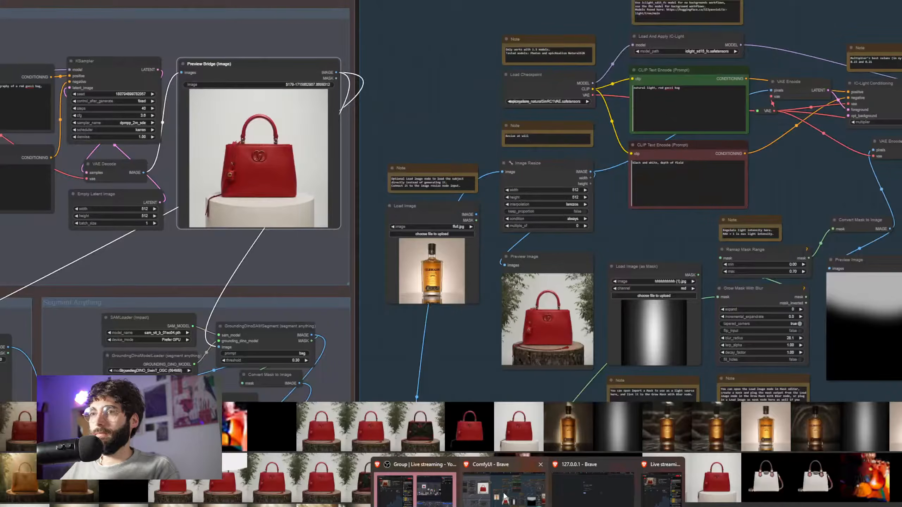
# - Switch to ComfyUI and set the nodes of the group holding the product generation and Segment Anything sections to Never
pyautogui.click(495, 489)
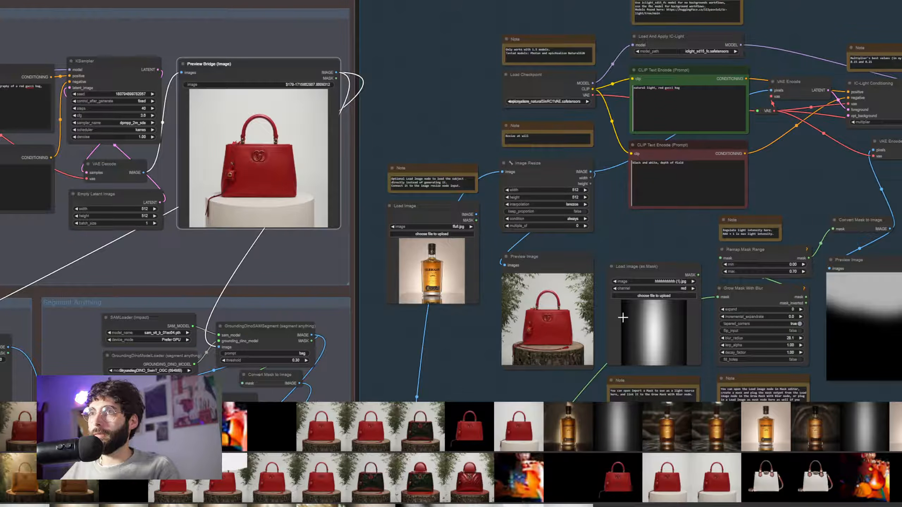
pyautogui.scroll(-5, 625, 249)
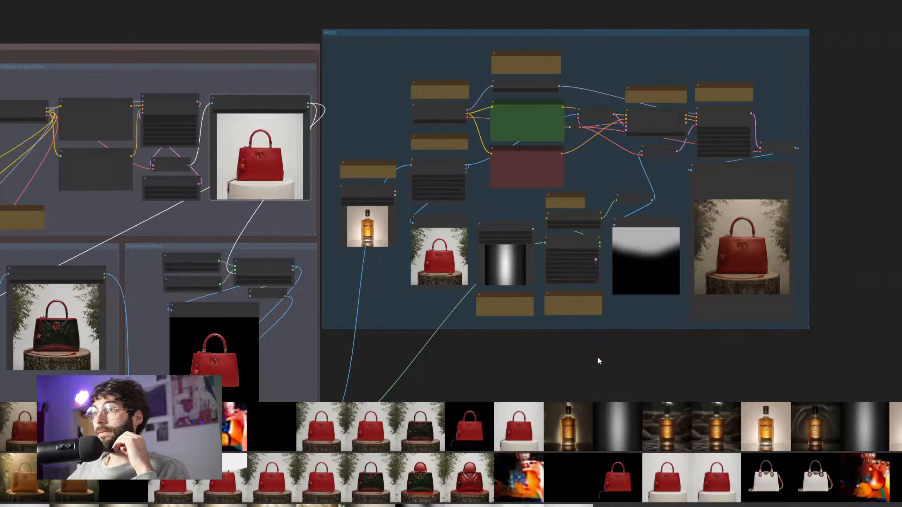
pyautogui.scroll(2, 597, 356)
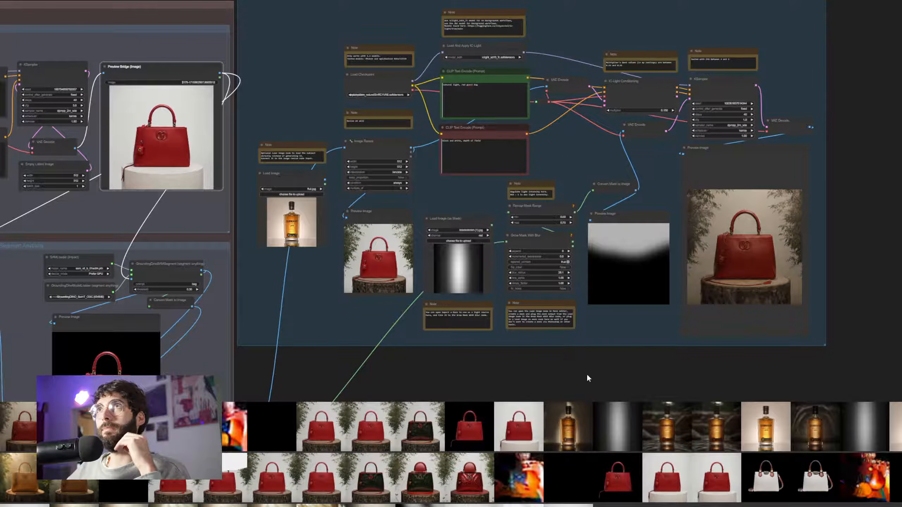
pyautogui.moveTo(576, 374); pyautogui.dragTo(603, 371)
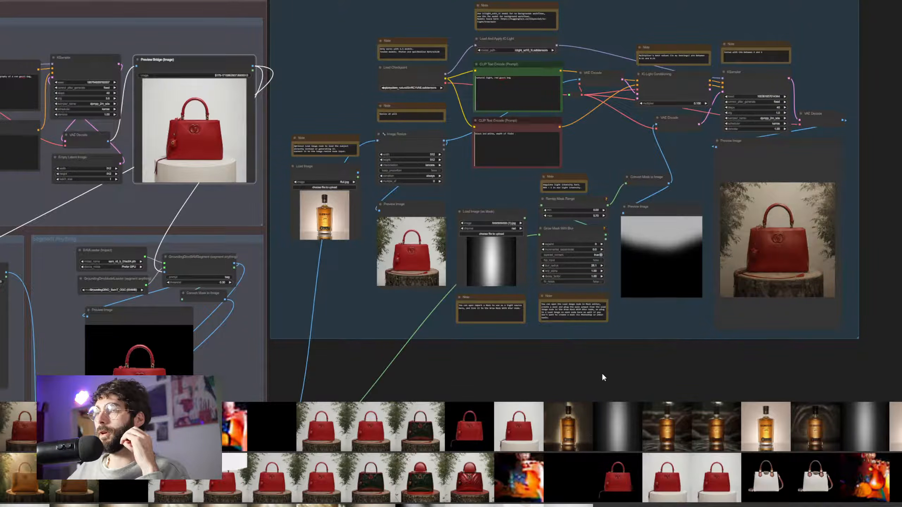
pyautogui.scroll(2, 619, 370)
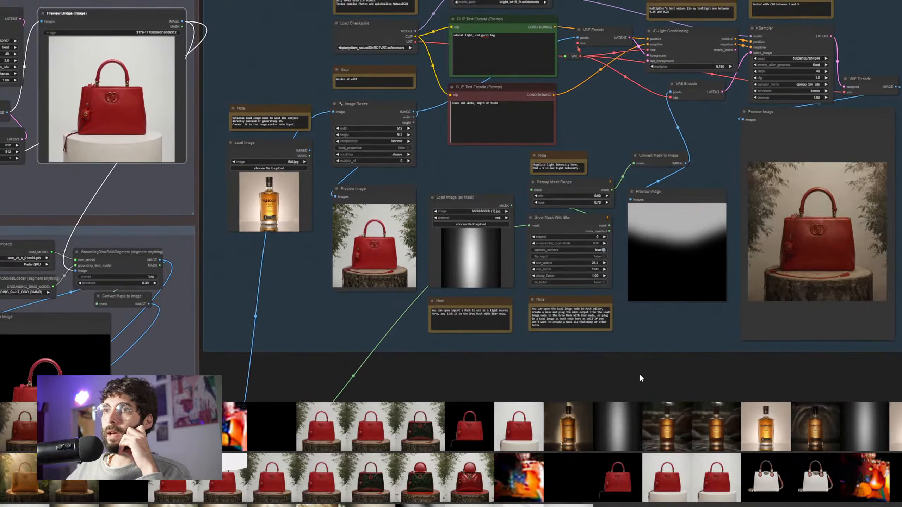
pyautogui.moveTo(640, 375); pyautogui.dragTo(656, 377)
pyautogui.scroll(-3, 378, 282)
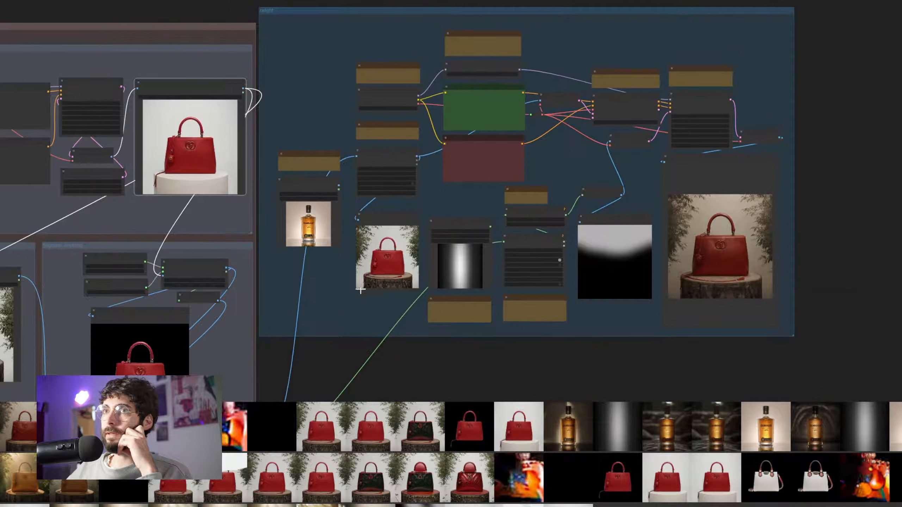
pyautogui.moveTo(354, 297); pyautogui.dragTo(389, 307)
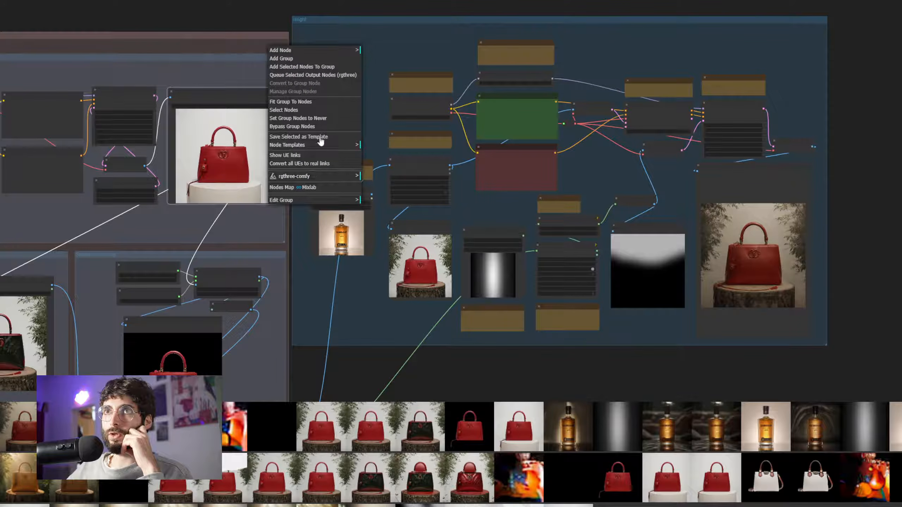
pyautogui.click(324, 120)
pyautogui.scroll(4, 440, 348)
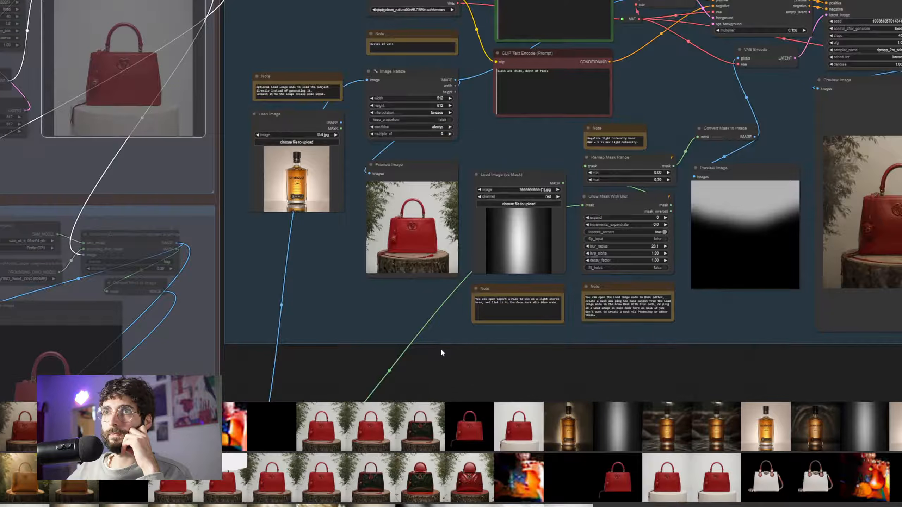
# - Load the gradient mask from the Downloads folder into Load Image (as Mask) and connect its mask output to Grow Mask With Blur
pyautogui.moveTo(477, 366); pyautogui.dragTo(383, 374)
pyautogui.moveTo(473, 506)
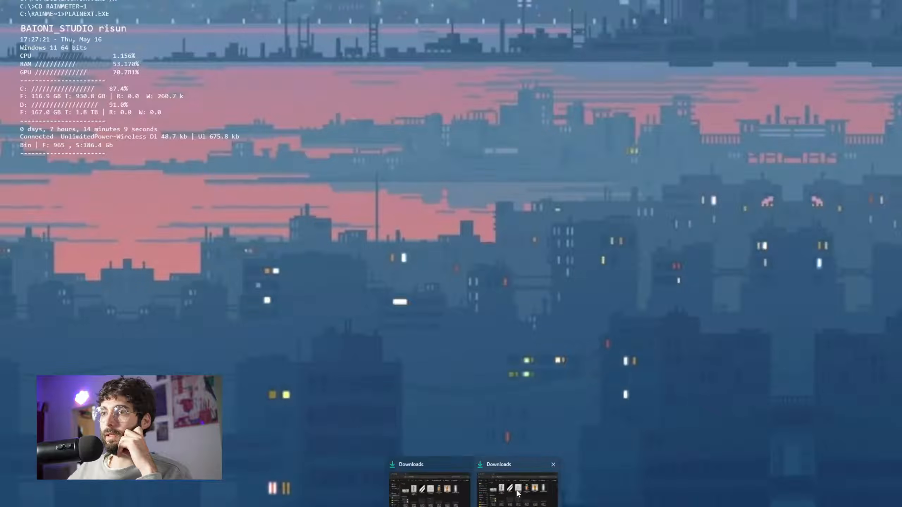
pyautogui.click(517, 494)
pyautogui.moveTo(437, 178); pyautogui.dragTo(427, 255)
pyautogui.moveTo(465, 192); pyautogui.dragTo(484, 213)
# - Set the Image Resize node's width to 1024
pyautogui.click(339, 107)
pyautogui.write('1024')
pyautogui.press('Return')
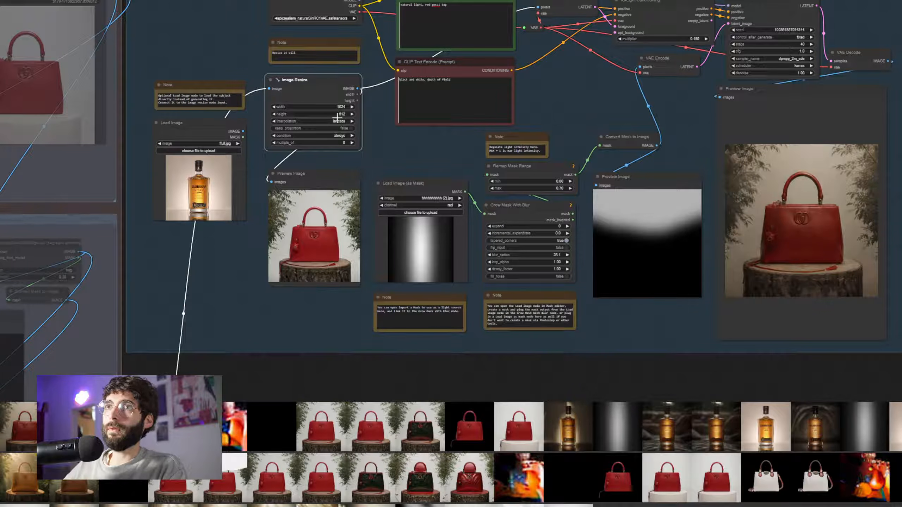
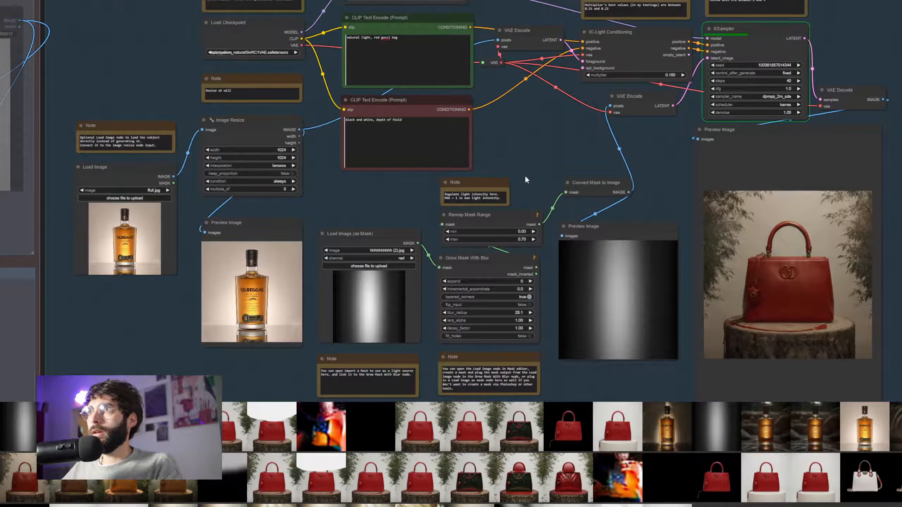
# - Change the positive prompt to "natural light, whiskey bottle between wet sea rocks" and queue the generation
pyautogui.moveTo(541, 153); pyautogui.dragTo(549, 189)
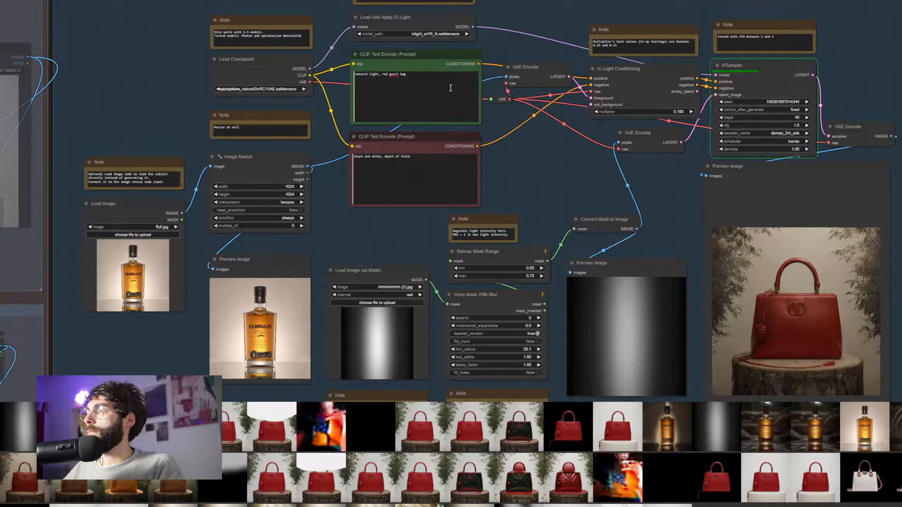
pyautogui.moveTo(389, 74); pyautogui.dragTo(416, 78)
pyautogui.press('BackSpace')
pyautogui.press('BackSpace')
pyautogui.press('BackSpace')
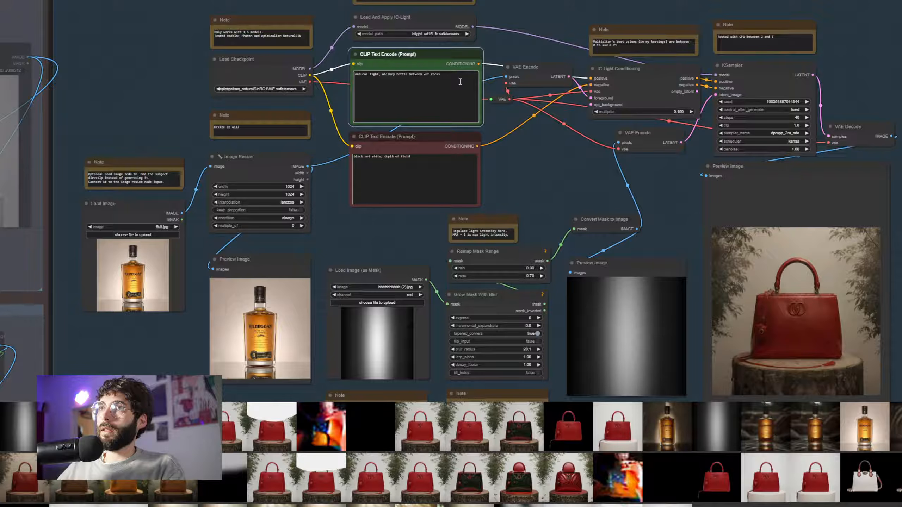
pyautogui.write('so')
pyautogui.hotkey('ctrl', 'Return')
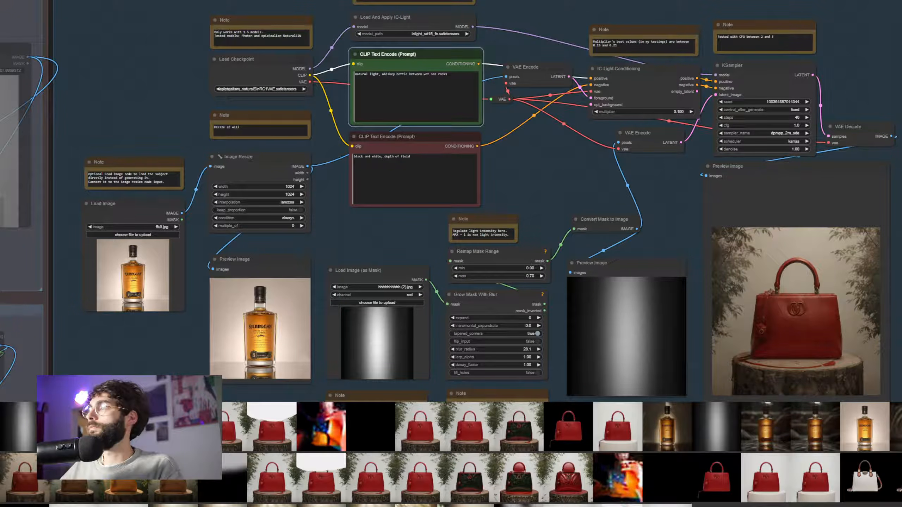
# - Look through the ComfyUI Manager menu and the settings for the options that control the image feed
pyautogui.moveTo(617, 209); pyautogui.dragTo(552, 172)
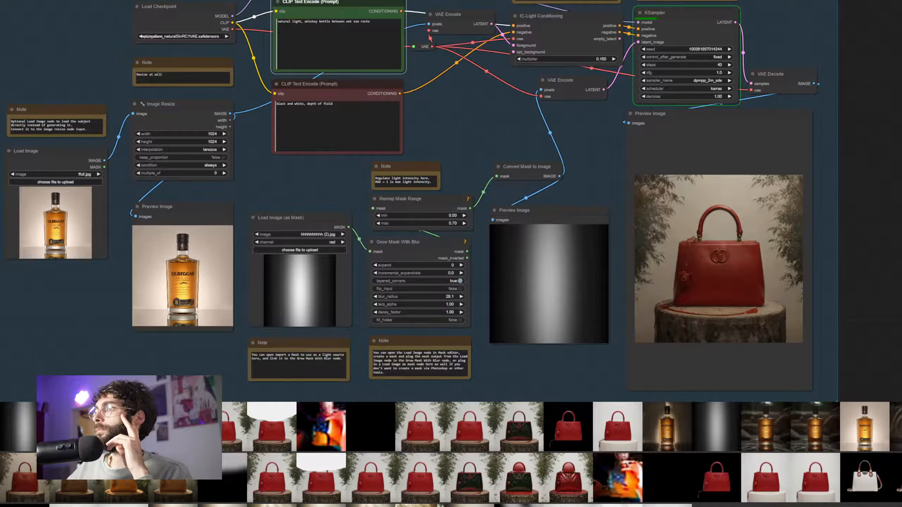
pyautogui.click(900, 320)
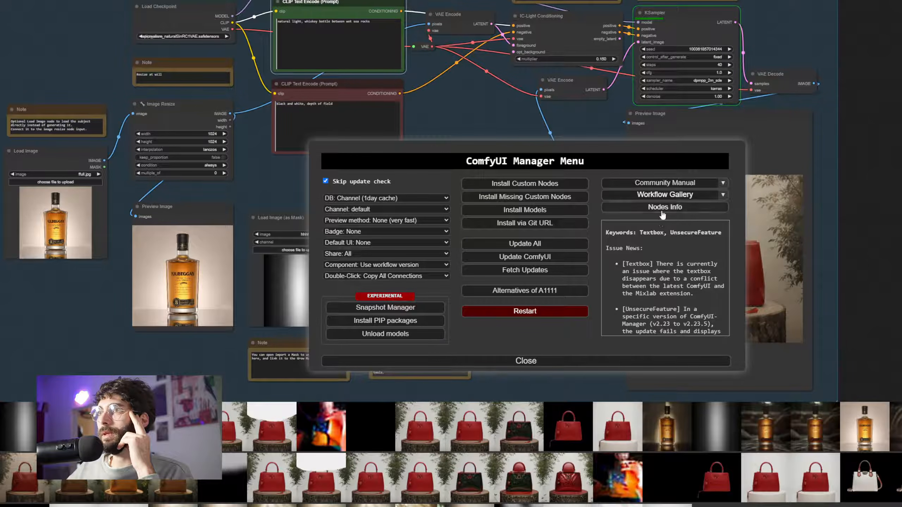
pyautogui.click(722, 195)
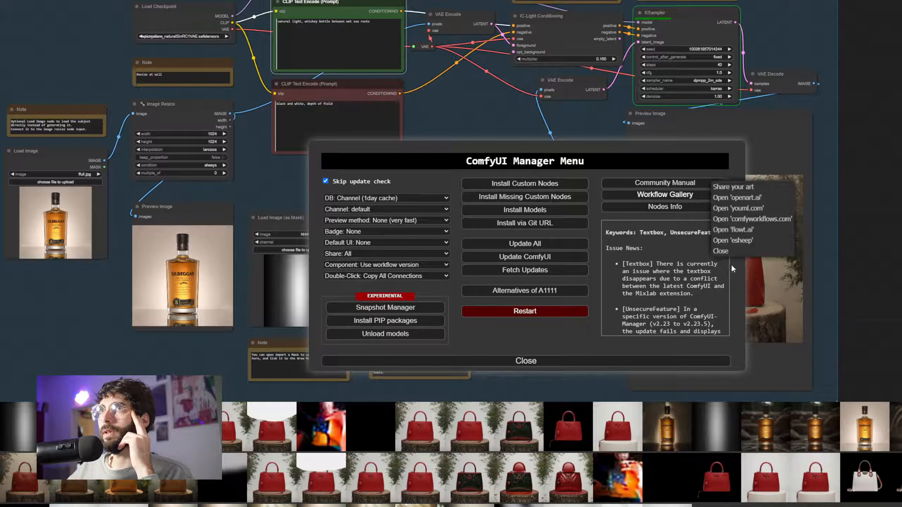
pyautogui.click(664, 206)
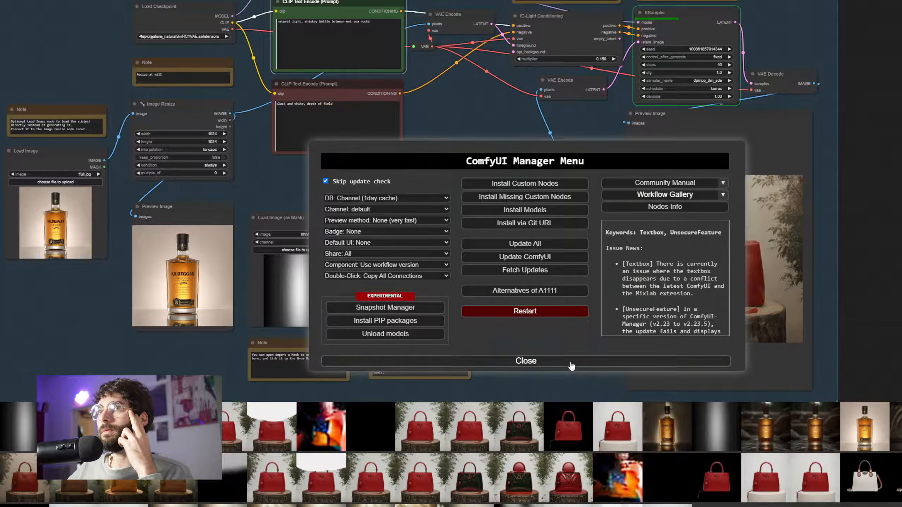
pyautogui.click(571, 364)
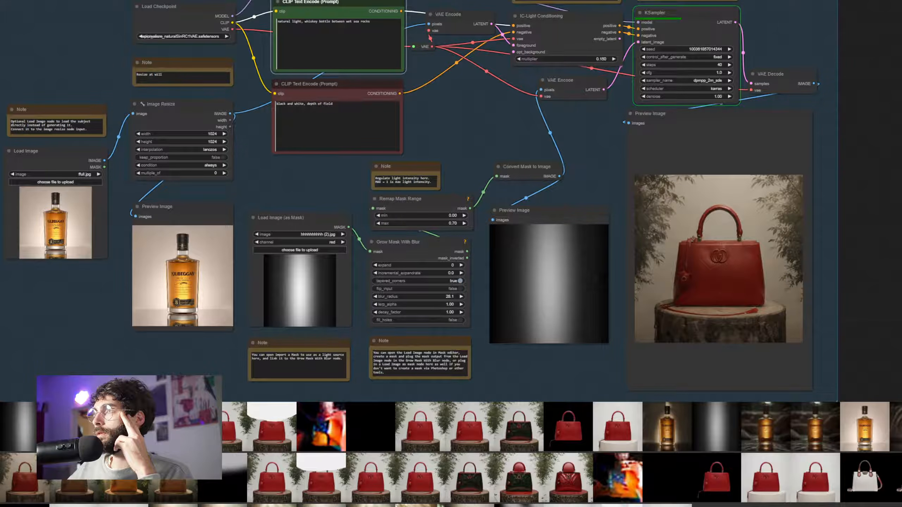
pyautogui.hotkey('ctrl', ',')
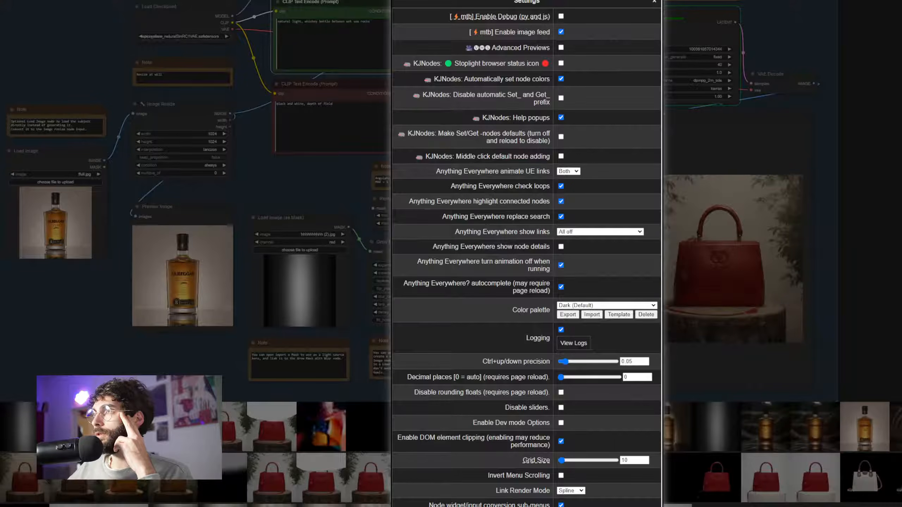
pyautogui.scroll(-4, 583, 181)
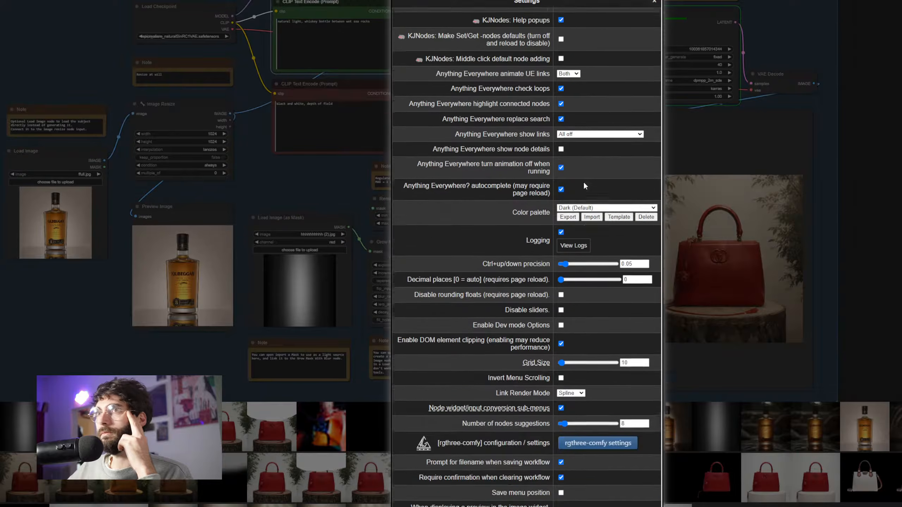
pyautogui.scroll(4, 583, 181)
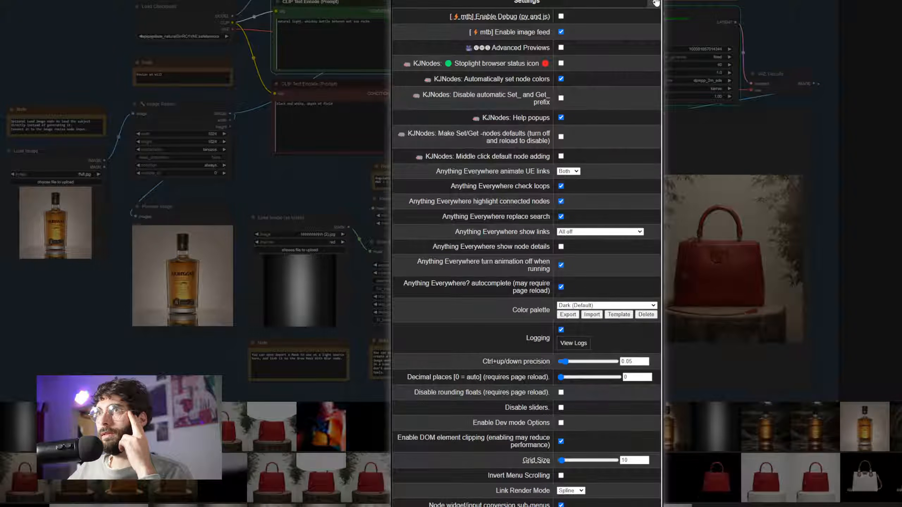
pyautogui.click(655, 1)
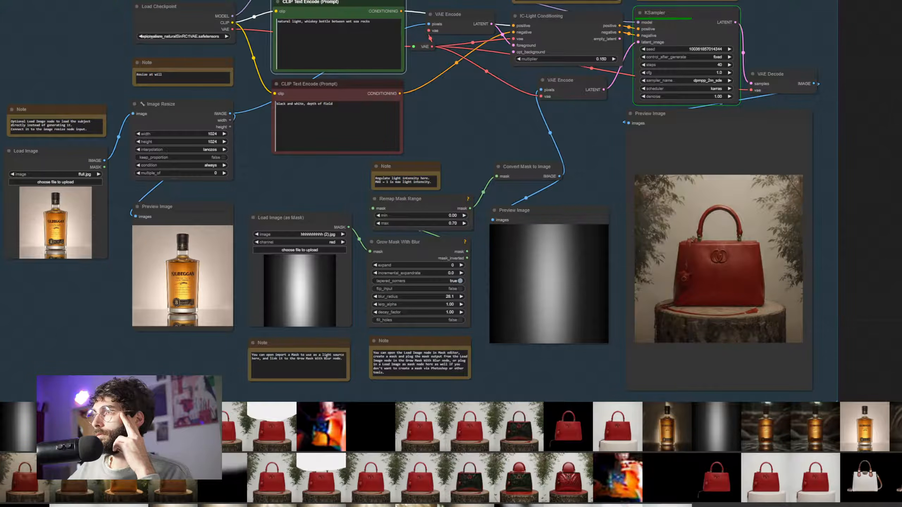
pyautogui.click(899, 281)
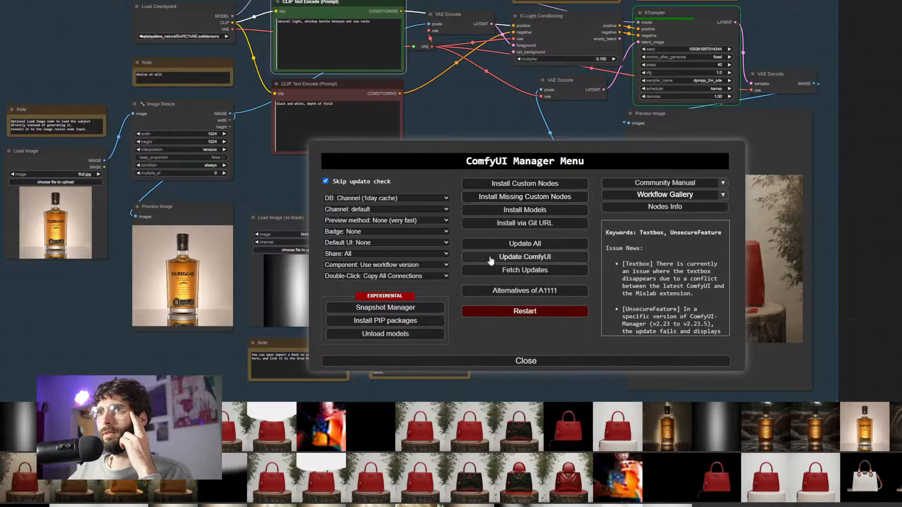
pyautogui.click(554, 366)
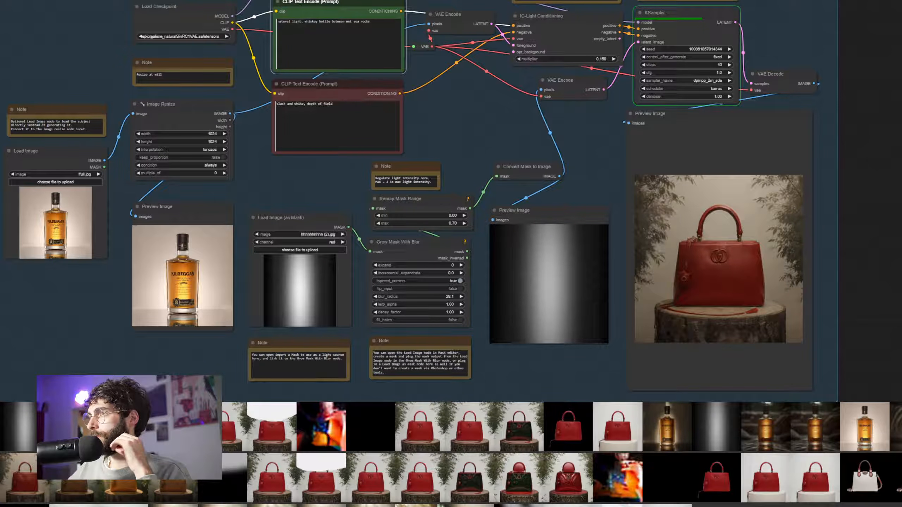
# - Bring the floating queue menu over the canvas, enable its extra options, and move it back to the edge
pyautogui.moveTo(900, 127)
pyautogui.mouseDown()
pyautogui.moveTo(691, 83)
pyautogui.moveTo(673, 134)
pyautogui.moveTo(662, 95)
pyautogui.moveTo(900, 129)
pyautogui.mouseUp()
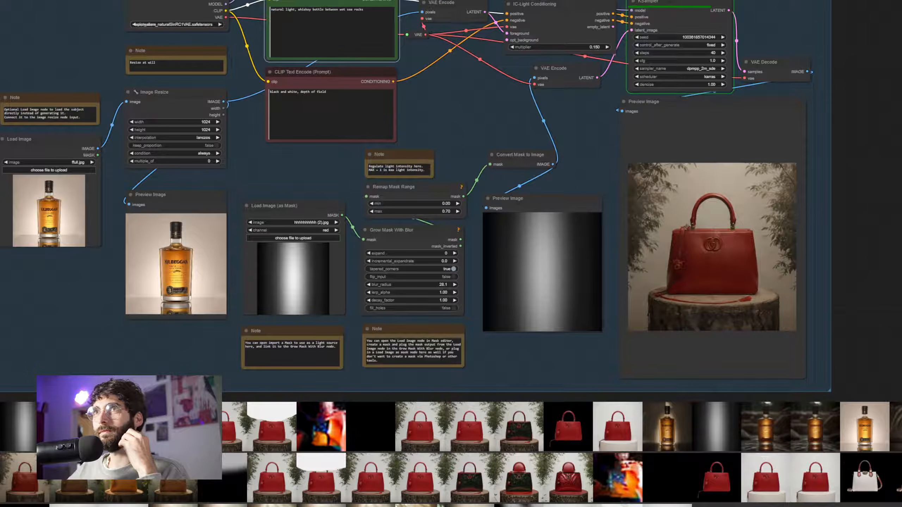
pyautogui.moveTo(898, 102); pyautogui.dragTo(677, 86)
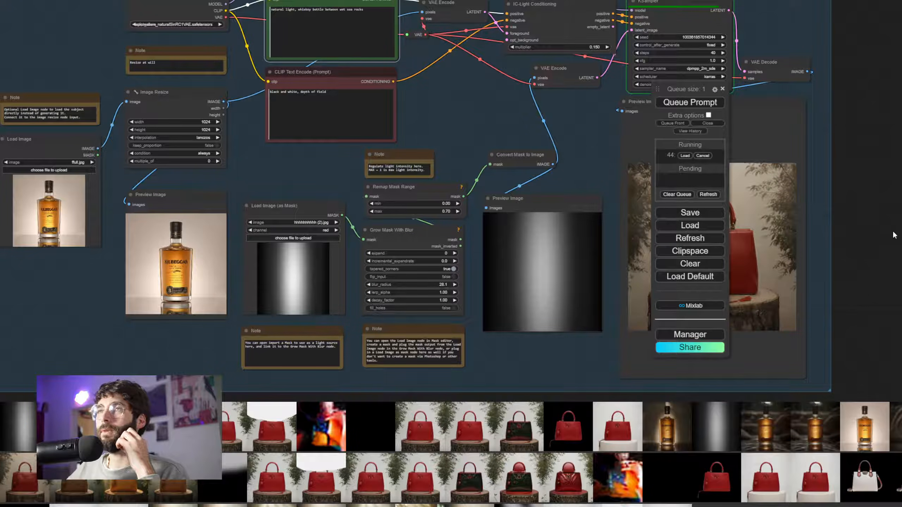
pyautogui.moveTo(691, 90); pyautogui.dragTo(666, 95)
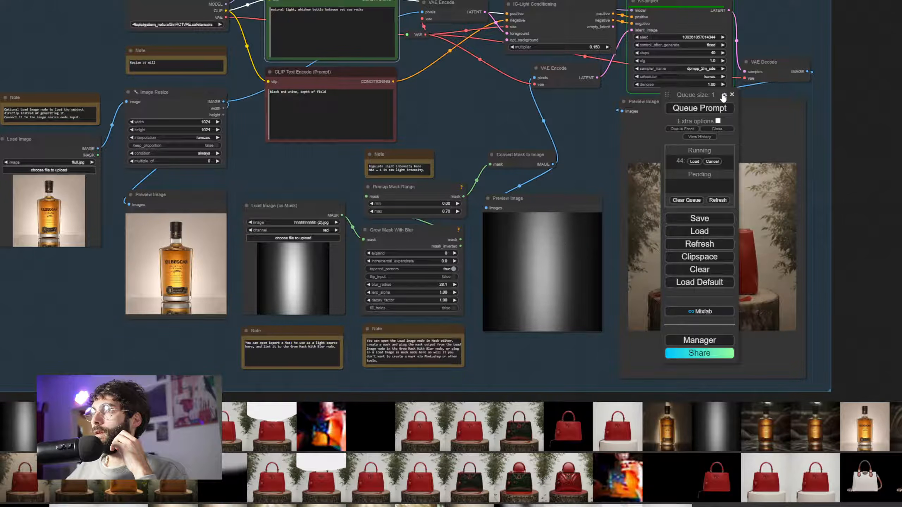
pyautogui.moveTo(706, 92); pyautogui.dragTo(713, 96)
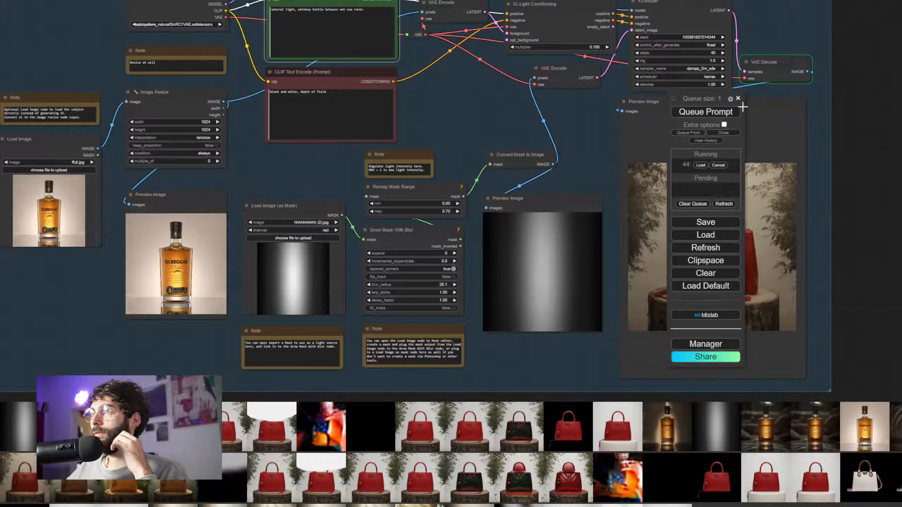
pyautogui.click(723, 125)
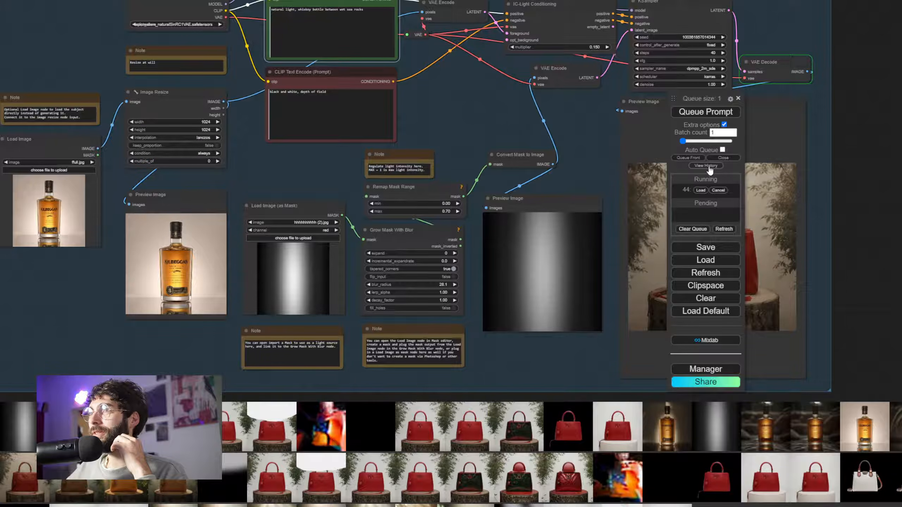
pyautogui.moveTo(698, 100); pyautogui.dragTo(901, 114)
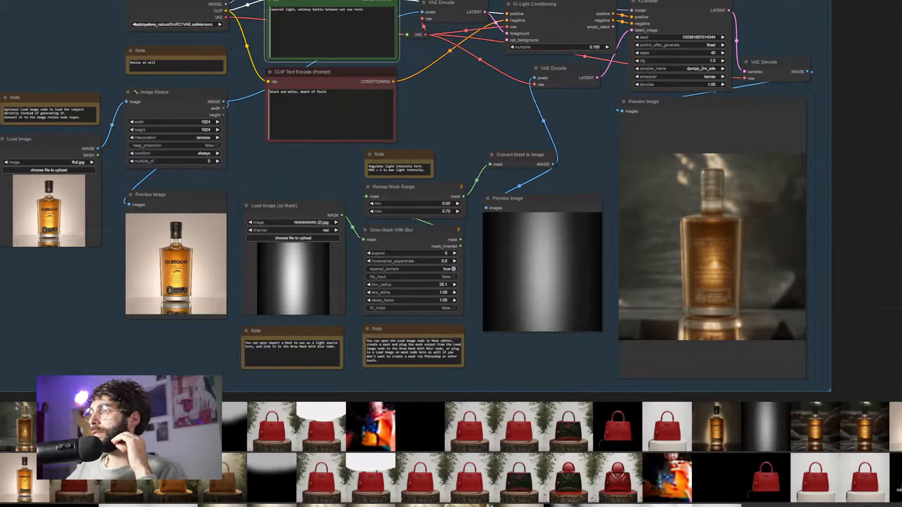
# - Hide the image feed and show it again, returning the floating menu to the edge of the canvas
pyautogui.moveTo(901, 114); pyautogui.dragTo(652, 150)
pyautogui.click(676, 146)
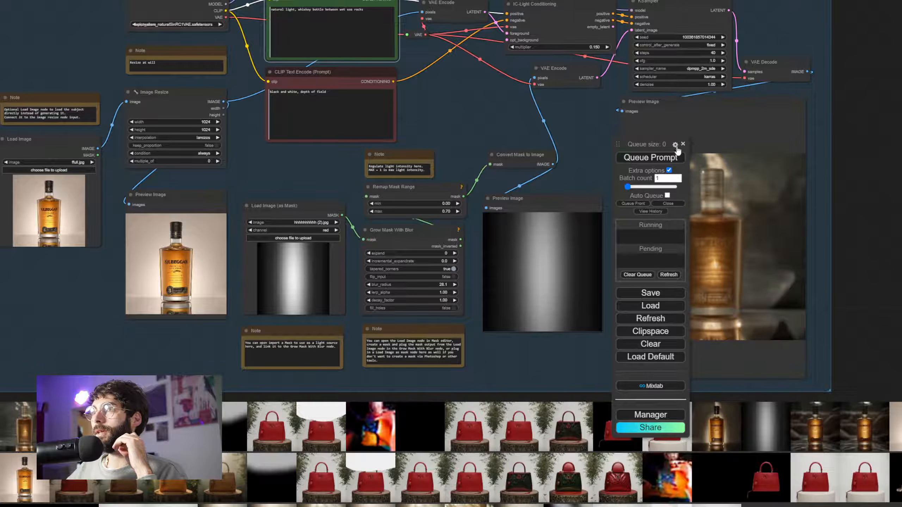
pyautogui.click(901, 406)
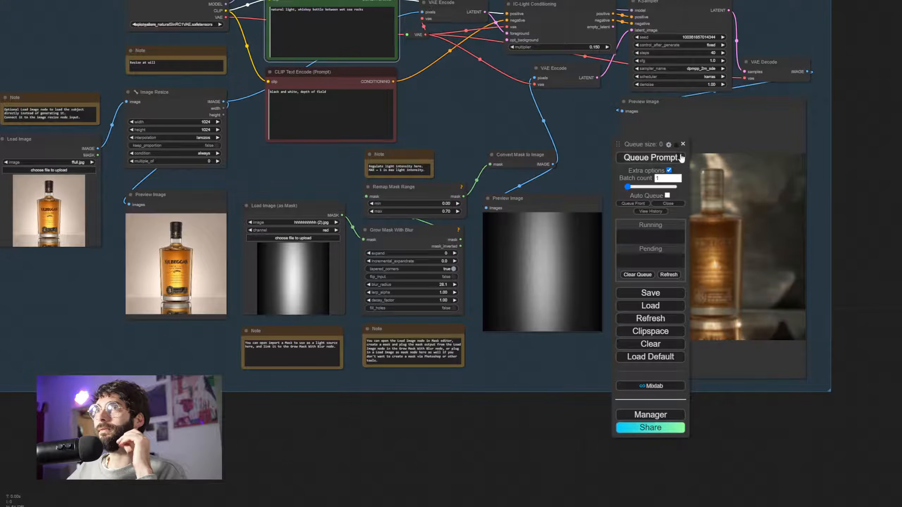
pyautogui.moveTo(829, 174); pyautogui.dragTo(901, 102)
pyautogui.click(901, 158)
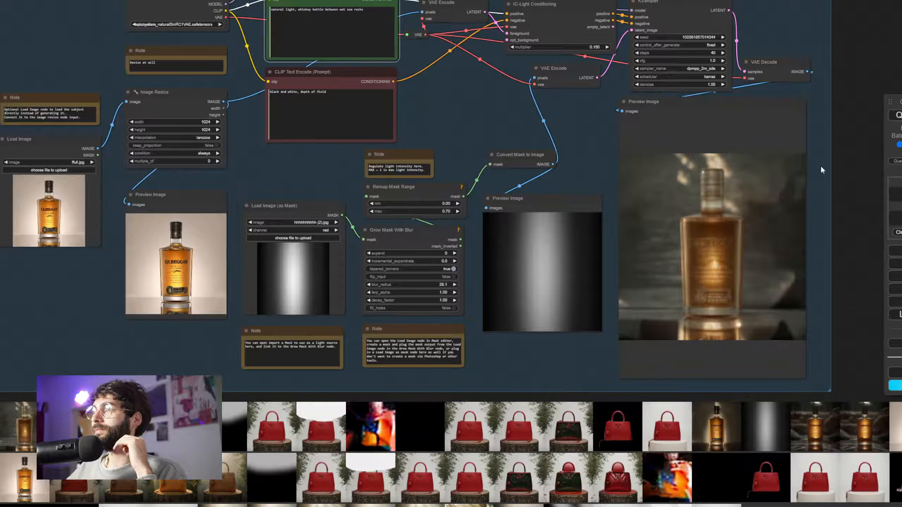
# - Switch to Photoshop and resize the gradient mask image to 1024
pyautogui.scroll(1, 700, 277)
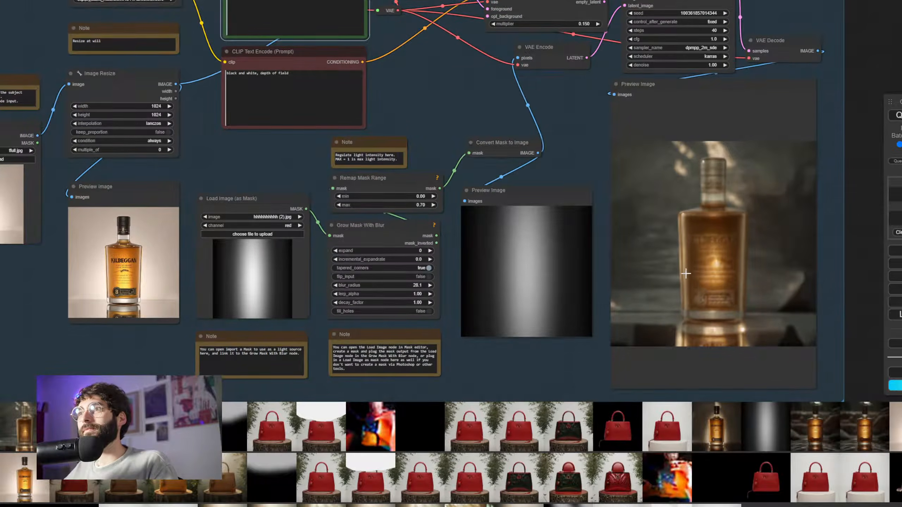
pyautogui.scroll(-3, 686, 274)
pyautogui.moveTo(471, 129); pyautogui.dragTo(597, 112)
pyautogui.scroll(4, 564, 164)
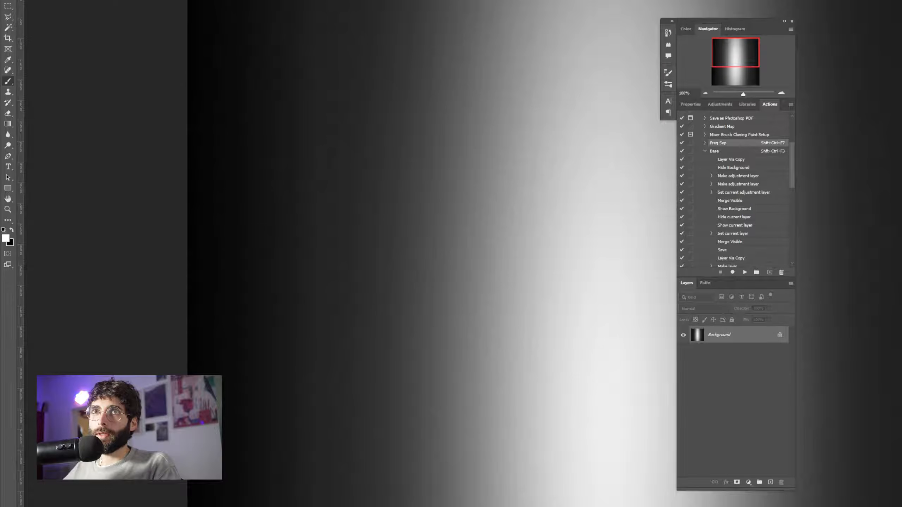
pyautogui.hotkey('alt', 'i')
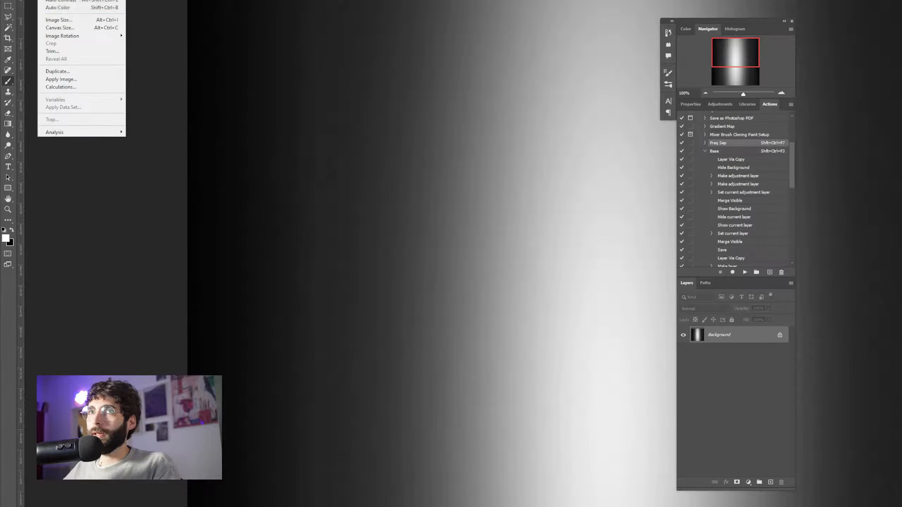
pyautogui.click(59, 20)
pyautogui.write('1024')
pyautogui.press('Return')
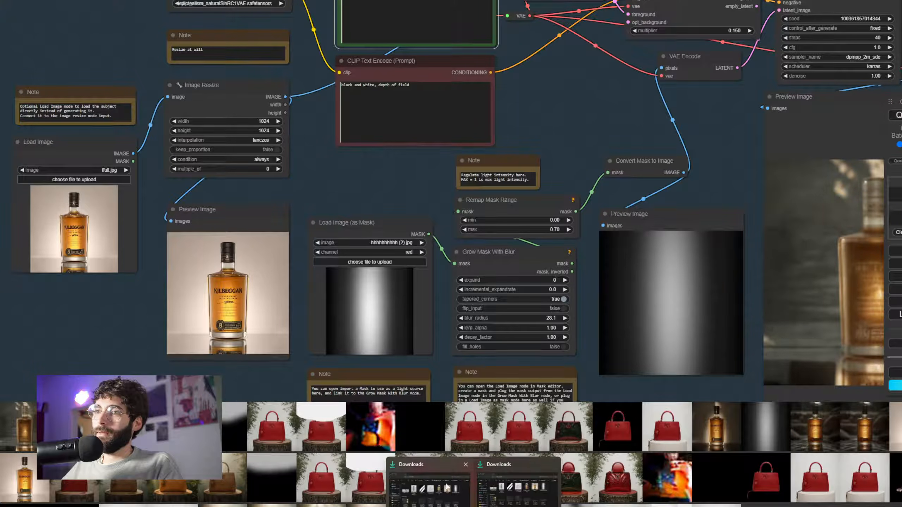
# - Return to ComfyUI, load the resized gradient mask from the Downloads folder into Load Image (as Mask), and queue the generation
pyautogui.moveTo(330, 281); pyautogui.dragTo(367, 303)
pyautogui.scroll(-3, 660, 150)
pyautogui.moveTo(651, 150); pyautogui.dragTo(408, 149)
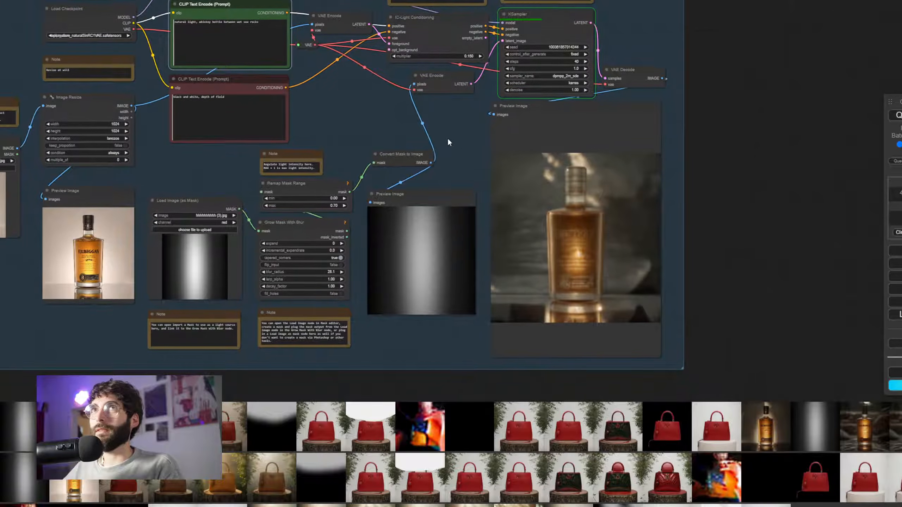
pyautogui.moveTo(447, 141); pyautogui.dragTo(465, 153)
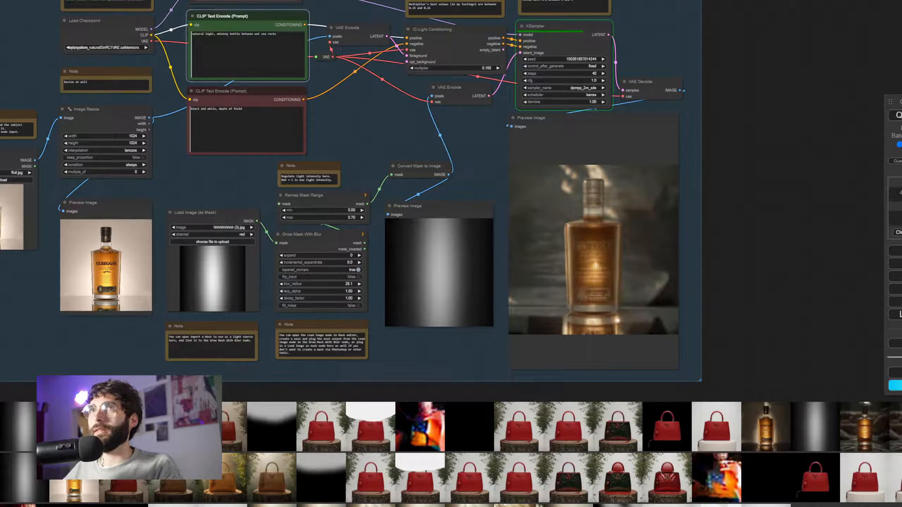
# - Examine the relit whiskey bottle's label and lighting in the final preview and compare it with the resized source image
pyautogui.moveTo(728, 149); pyautogui.dragTo(750, 149)
pyautogui.scroll(6, 696, 242)
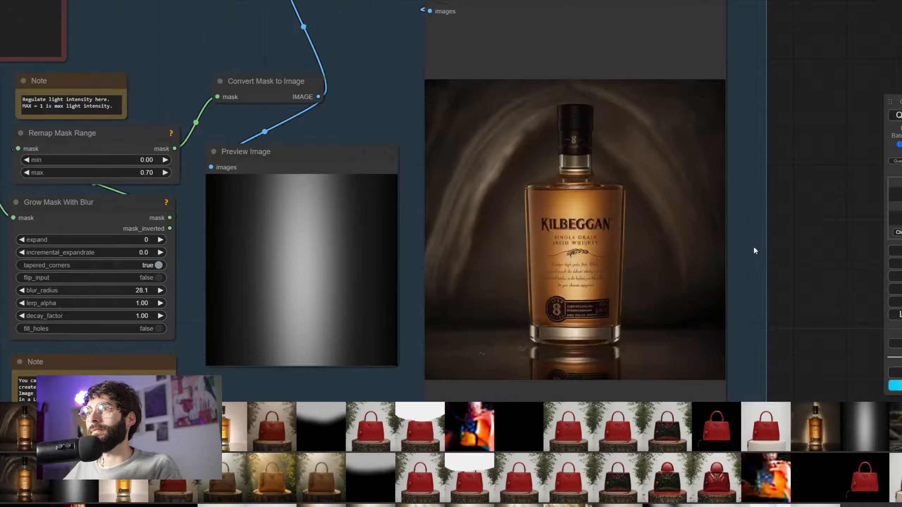
pyautogui.moveTo(749, 251); pyautogui.dragTo(796, 176)
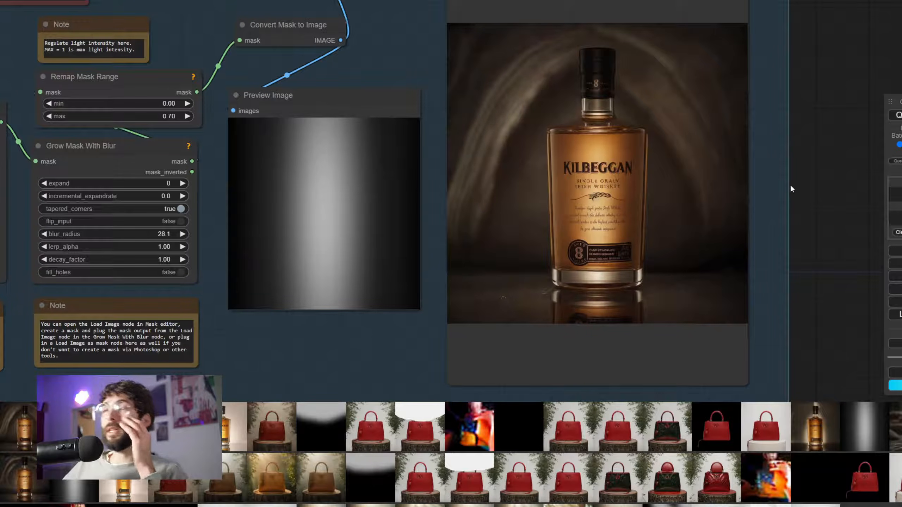
pyautogui.scroll(6, 619, 195)
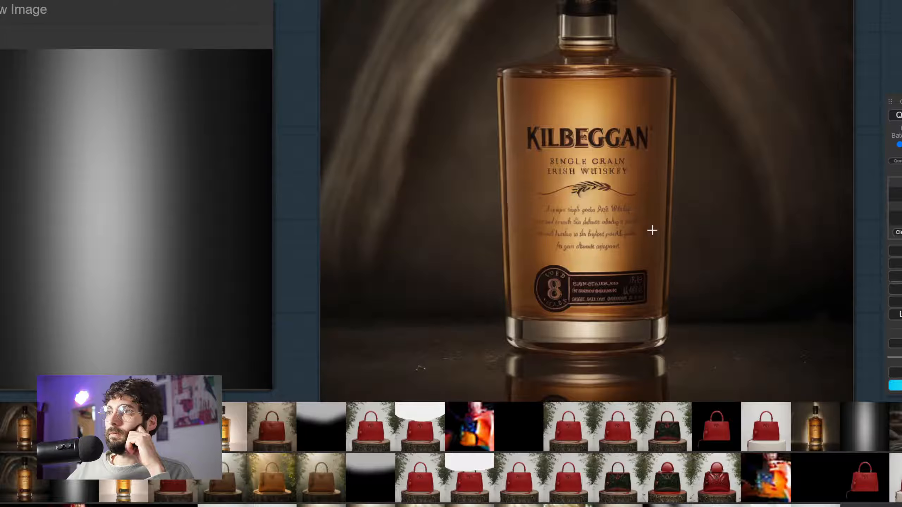
pyautogui.scroll(-8, 613, 238)
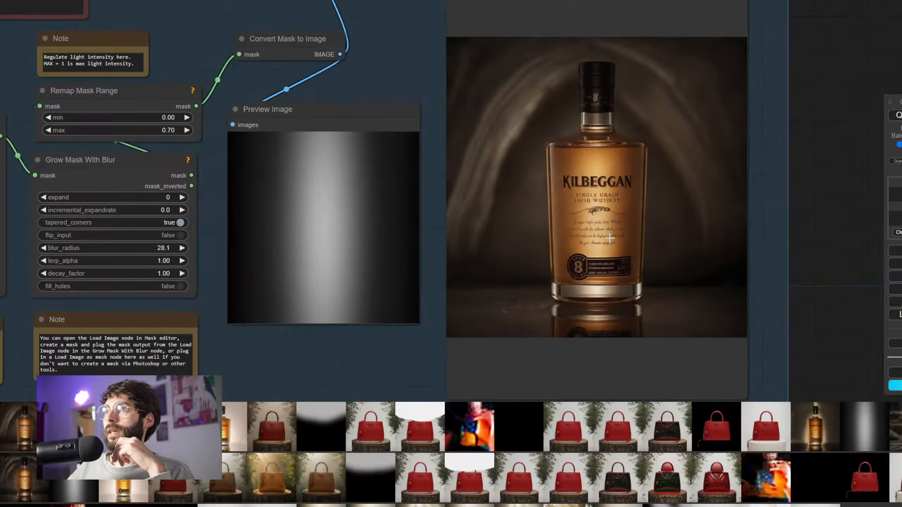
pyautogui.moveTo(765, 217); pyautogui.dragTo(828, 212)
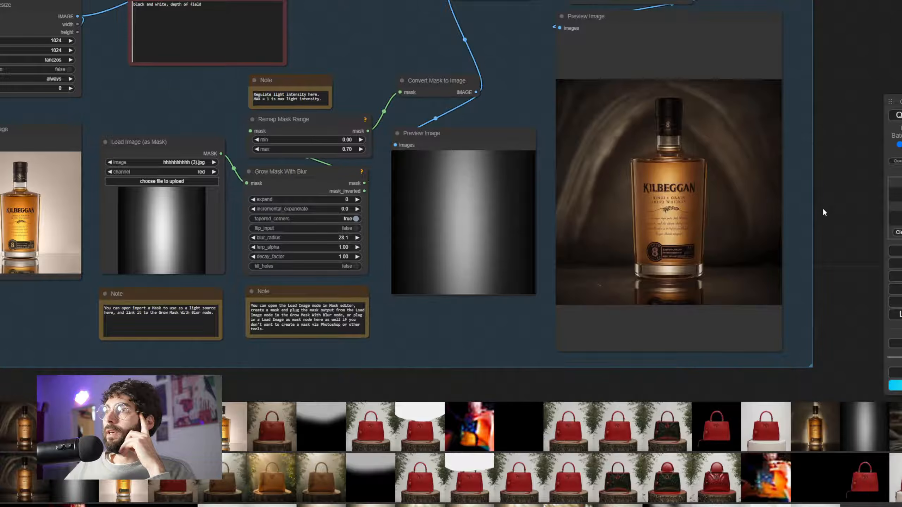
pyautogui.moveTo(820, 210)
pyautogui.mouseDown()
pyautogui.moveTo(806, 207)
pyautogui.moveTo(809, 198)
pyautogui.mouseUp()
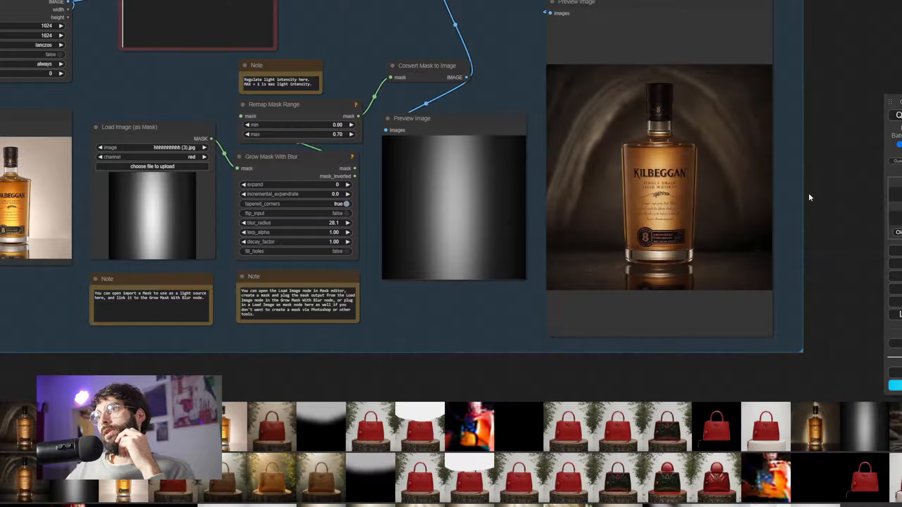
pyautogui.moveTo(809, 194); pyautogui.dragTo(805, 195)
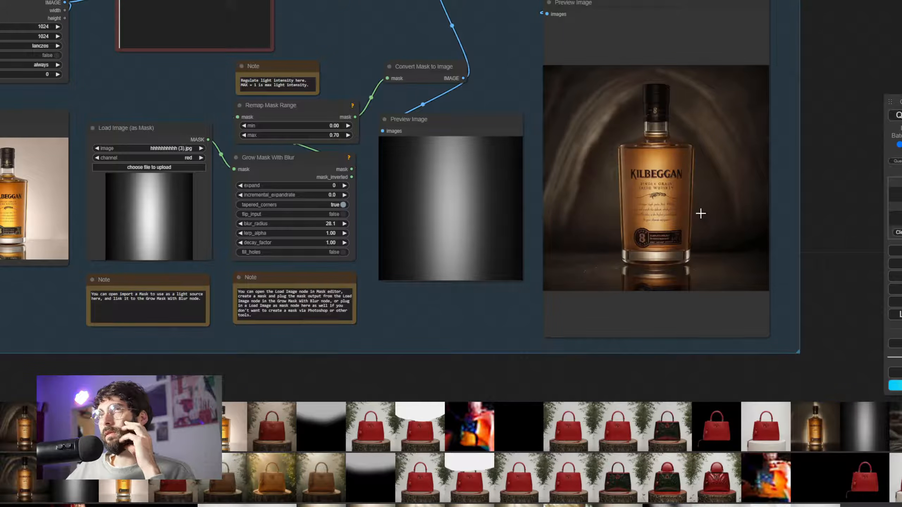
pyautogui.moveTo(500, 330); pyautogui.dragTo(536, 340)
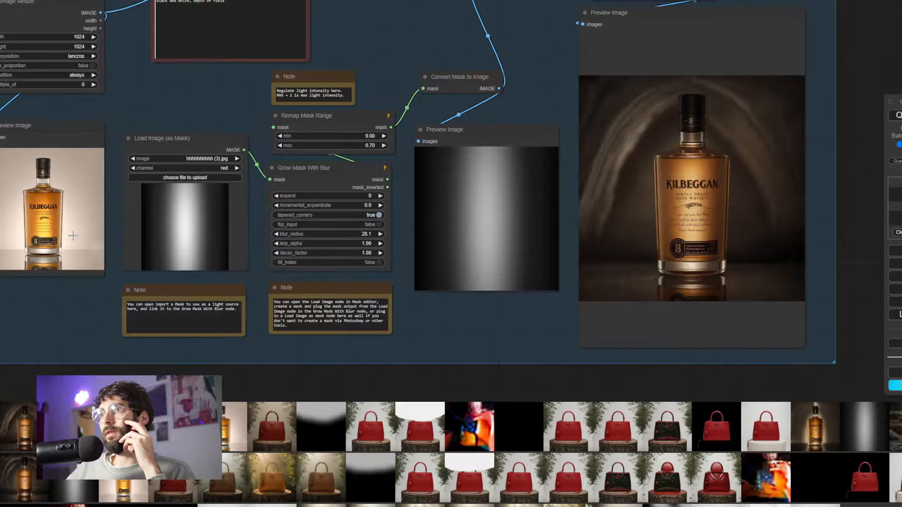
pyautogui.moveTo(53, 327); pyautogui.dragTo(148, 324)
pyautogui.moveTo(121, 133); pyautogui.dragTo(121, 134)
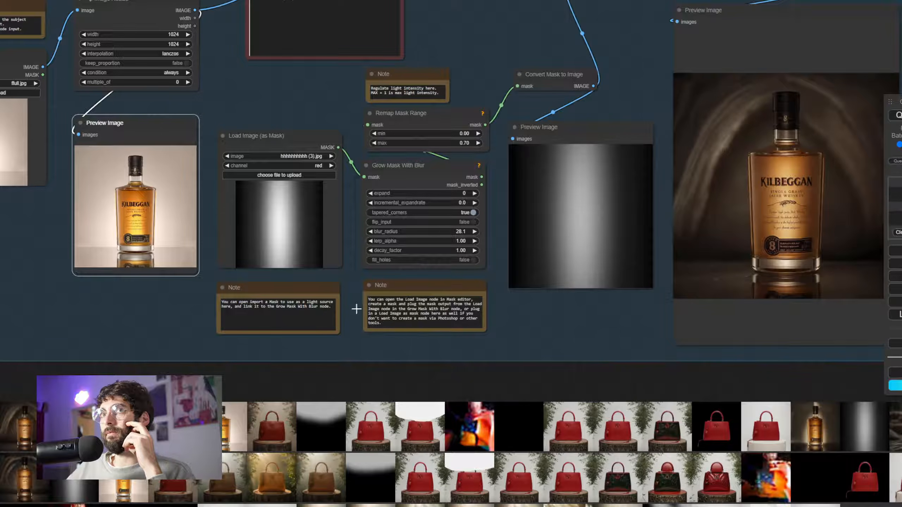
pyautogui.moveTo(480, 342); pyautogui.dragTo(385, 339)
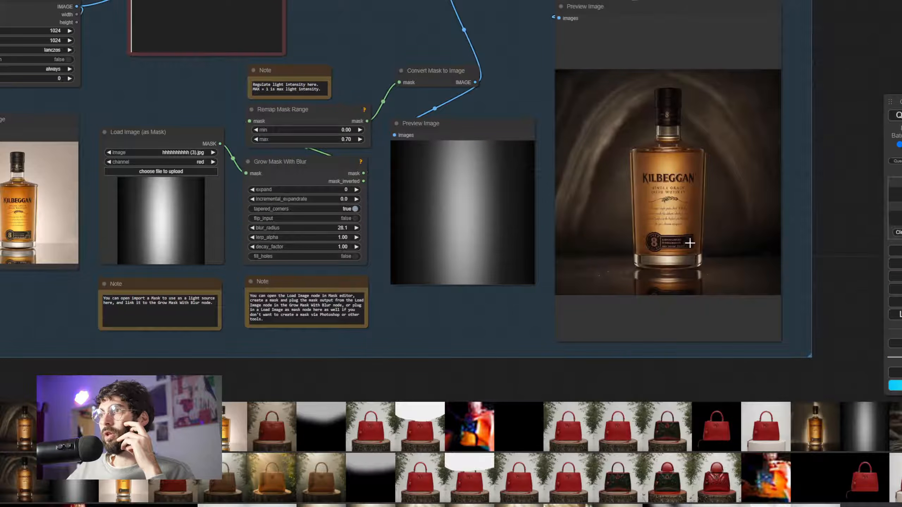
pyautogui.moveTo(540, 331)
pyautogui.mouseDown()
pyautogui.moveTo(591, 338)
pyautogui.moveTo(540, 333)
pyautogui.moveTo(554, 340)
pyautogui.mouseUp()
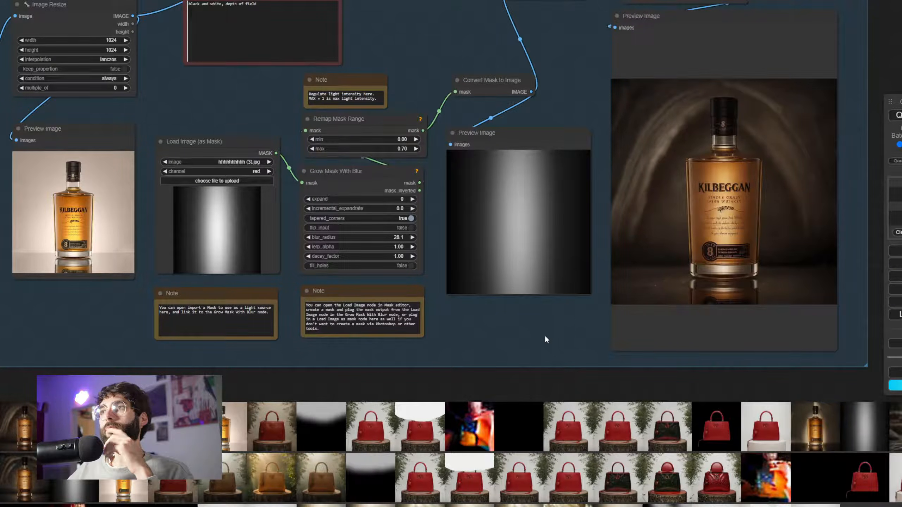
# - Copy the Load ControlNet Model and Apply ControlNet nodes from the background generation group and paste them with their link below the relight group
pyautogui.moveTo(529, 334); pyautogui.dragTo(638, 357)
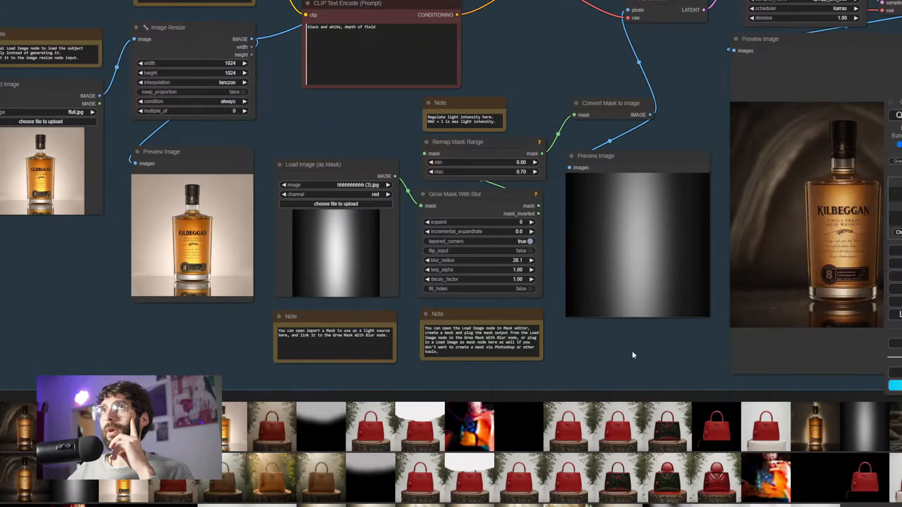
pyautogui.scroll(-4, 631, 350)
pyautogui.moveTo(517, 349); pyautogui.dragTo(819, 211)
pyautogui.moveTo(469, 301); pyautogui.dragTo(697, 338)
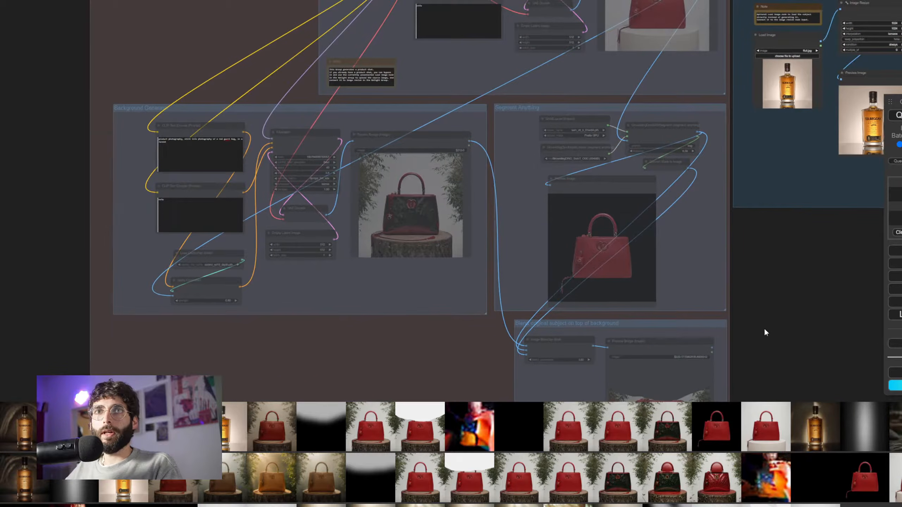
pyautogui.moveTo(192, 274); pyautogui.dragTo(277, 305)
pyautogui.hotkey('ctrl', 'c')
pyautogui.moveTo(831, 258); pyautogui.dragTo(403, 351)
pyautogui.hotkey('ctrl', 'v')
pyautogui.moveTo(460, 320); pyautogui.dragTo(567, 316)
pyautogui.scroll(5, 602, 355)
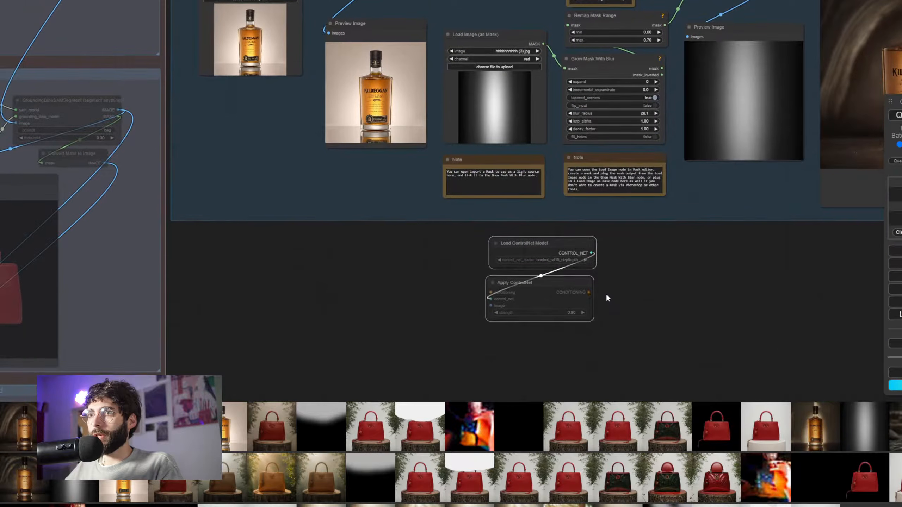
# - Take both pasted ControlNet nodes out of bypass and set the loader's model to control_v11p_sd15_lineart.pth
pyautogui.rightClick(520, 223)
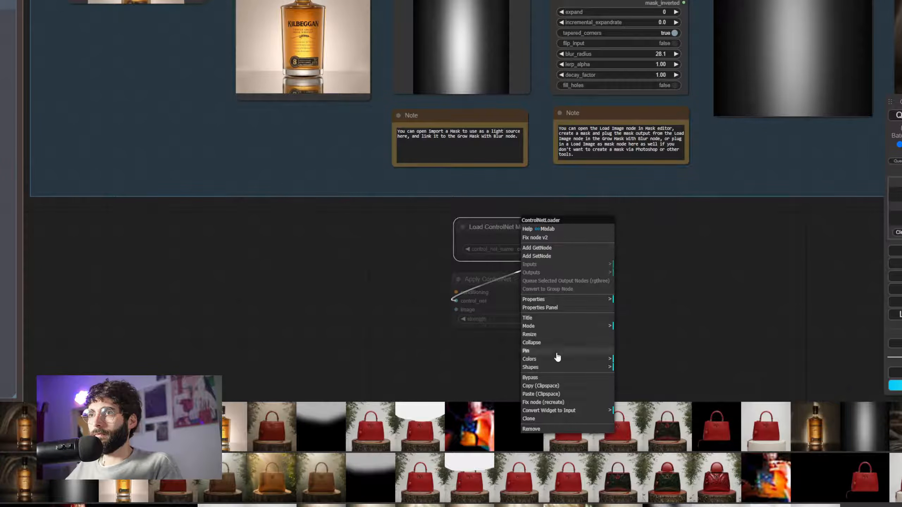
pyautogui.click(549, 377)
pyautogui.rightClick(525, 237)
pyautogui.click(542, 381)
pyautogui.rightClick(529, 288)
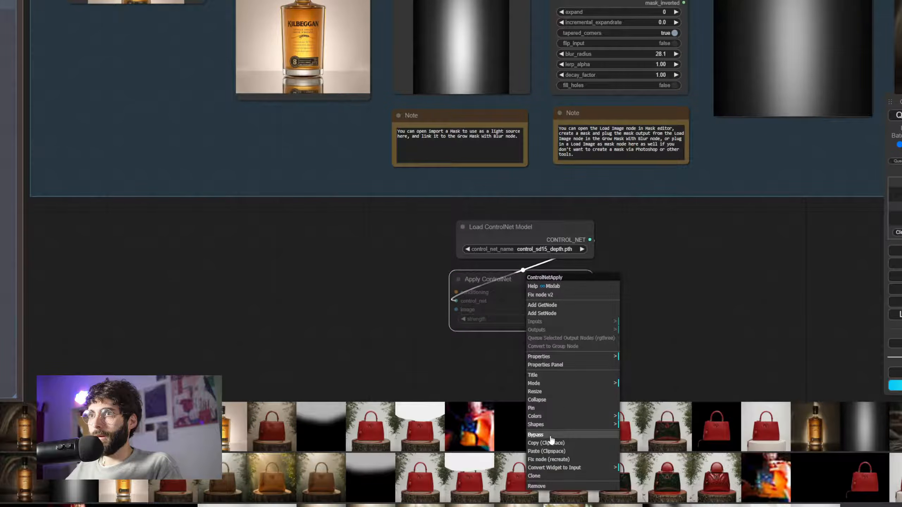
pyautogui.click(535, 434)
pyautogui.rightClick(533, 273)
pyautogui.click(536, 420)
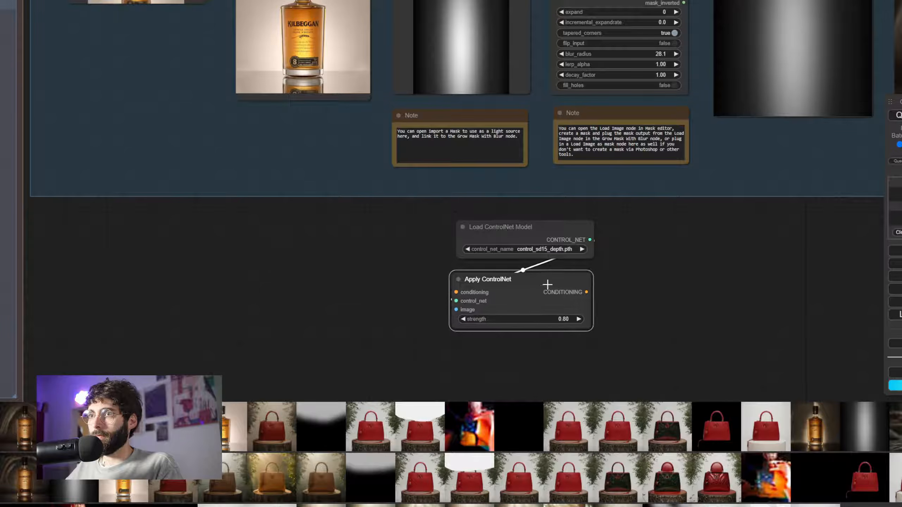
pyautogui.click(548, 249)
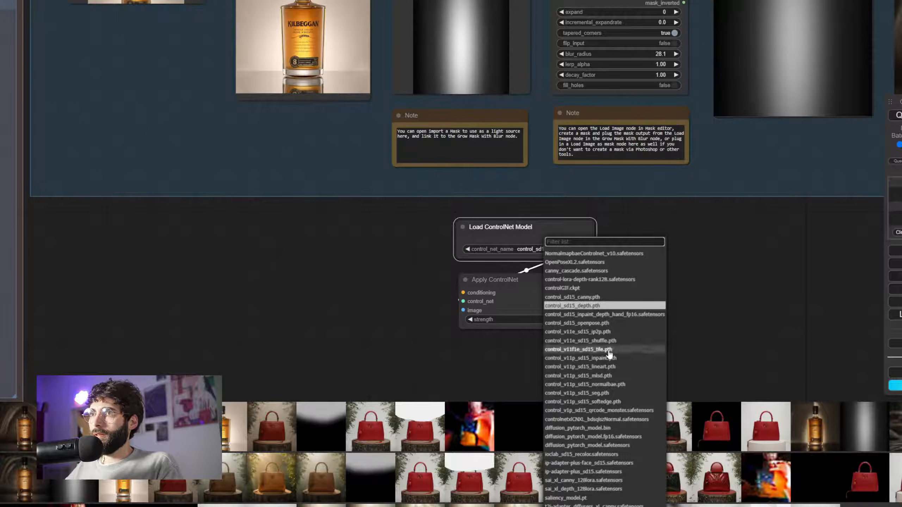
pyautogui.click(610, 367)
# - Route the positive prompt's conditioning through the new Apply ControlNet node into the positive input of the IC-Light conditioning node
pyautogui.scroll(-4, 620, 364)
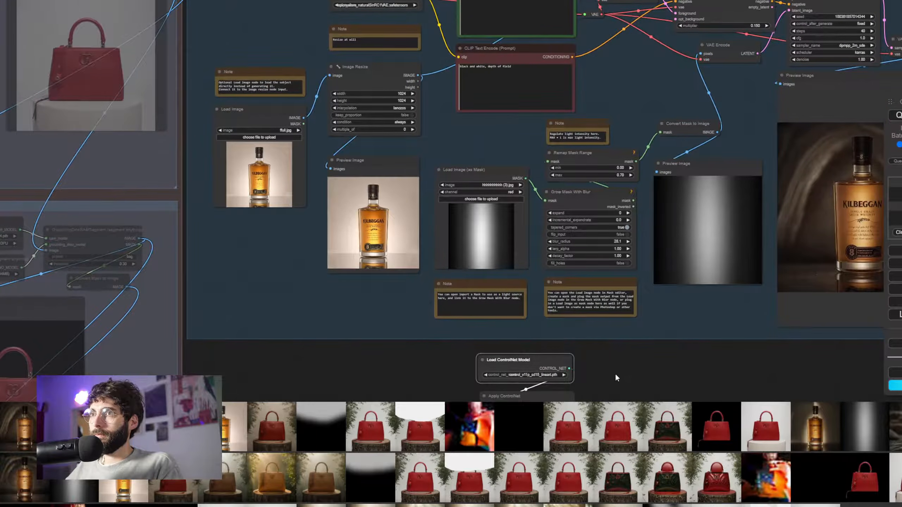
pyautogui.scroll(-2, 614, 373)
pyautogui.moveTo(580, 49); pyautogui.dragTo(506, 396)
pyautogui.moveTo(579, 396); pyautogui.dragTo(665, 58)
pyautogui.moveTo(679, 339); pyautogui.dragTo(691, 204)
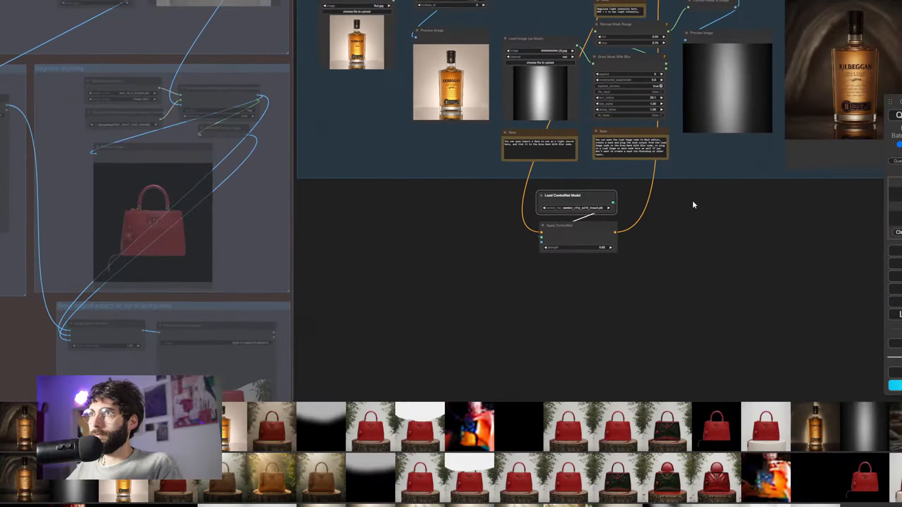
pyautogui.scroll(3, 627, 229)
pyautogui.scroll(-2, 473, 237)
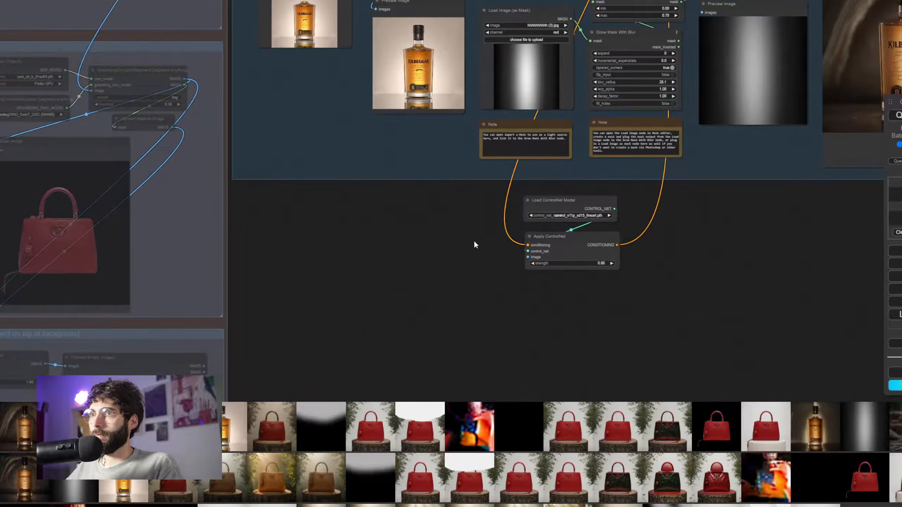
# - Connect the Image Resize output to the image input of the new Apply ControlNet node
pyautogui.moveTo(472, 237); pyautogui.dragTo(513, 312)
pyautogui.moveTo(499, 61); pyautogui.dragTo(502, 92)
pyautogui.moveTo(505, 22); pyautogui.dragTo(570, 364)
pyautogui.moveTo(510, 338); pyautogui.dragTo(506, 312)
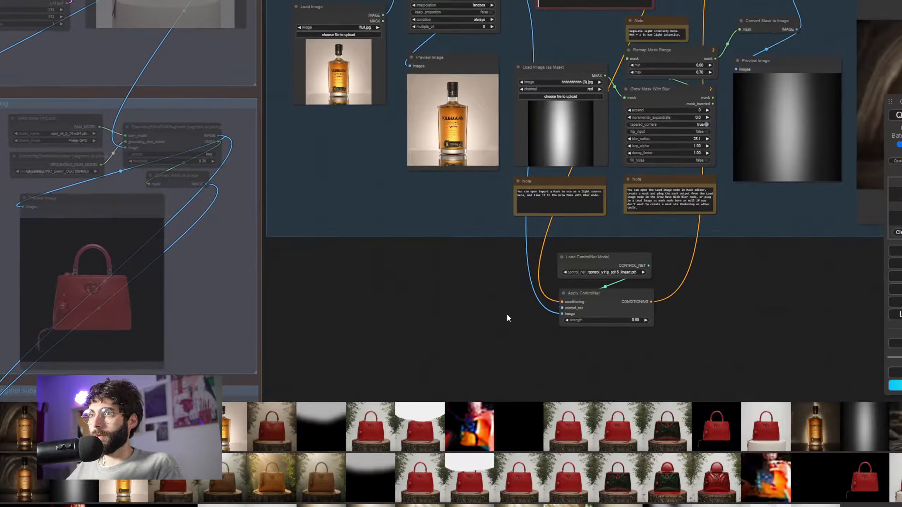
# - Insert an Anime Lineart preprocessor between the resized image and Apply ControlNet's image input, and attach a Preview Image node to its output
pyautogui.doubleClick(454, 306)
pyautogui.write('linea')
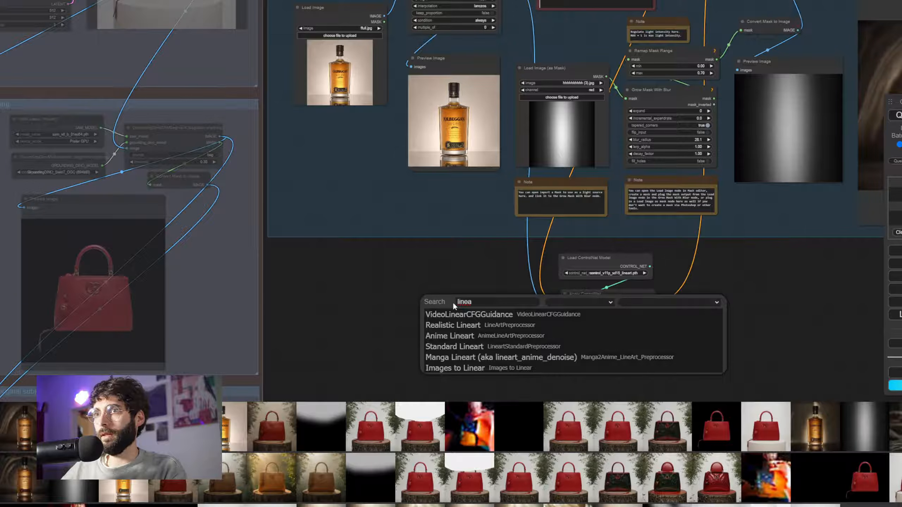
pyautogui.press('Down')
pyautogui.press('Down')
pyautogui.press('Return')
pyautogui.moveTo(563, 315); pyautogui.dragTo(456, 307)
pyautogui.moveTo(544, 307); pyautogui.dragTo(461, 318)
pyautogui.click(479, 381)
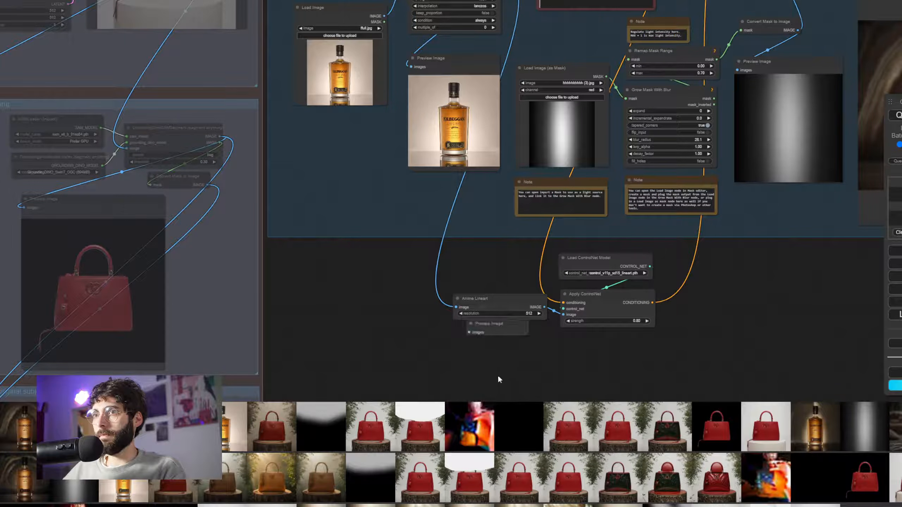
# - Queue the generation and inspect the bottle's line art in the new preview
pyautogui.scroll(2, 560, 356)
pyautogui.moveTo(559, 355); pyautogui.dragTo(520, 276)
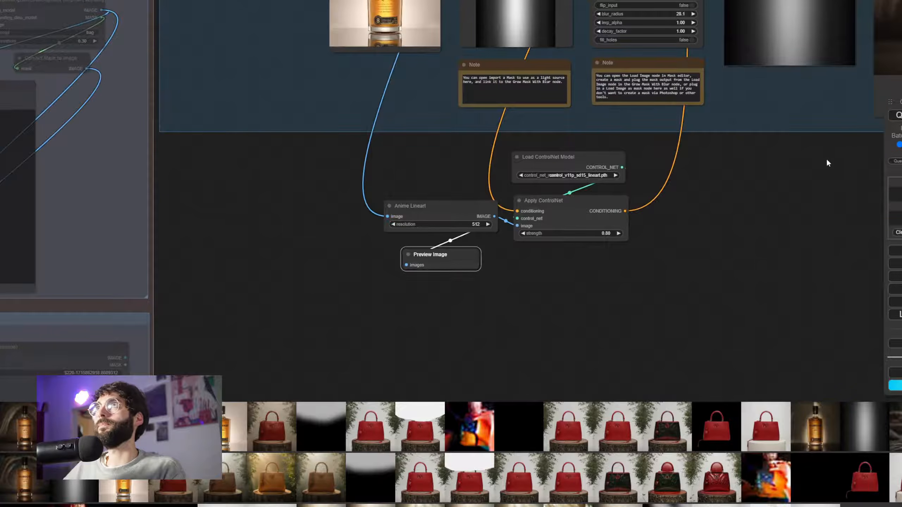
pyautogui.click(899, 115)
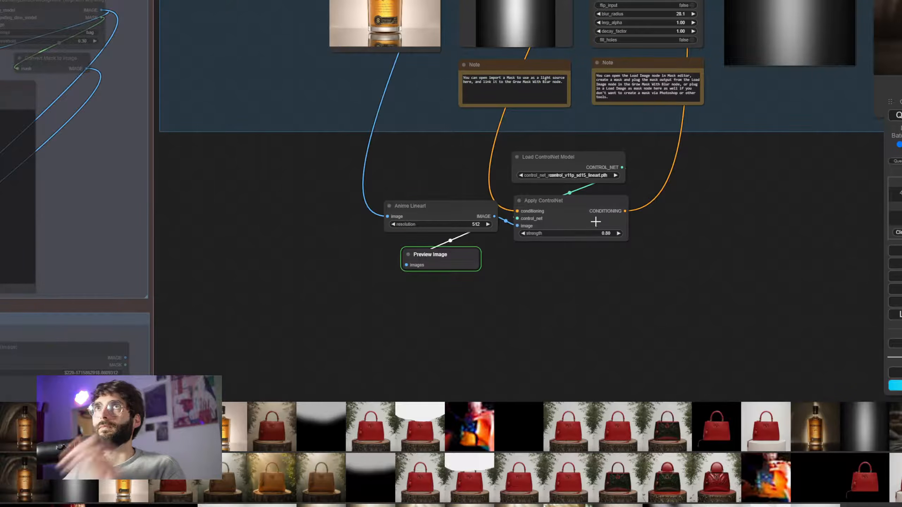
pyautogui.scroll(4, 506, 303)
pyautogui.scroll(5, 505, 303)
pyautogui.moveTo(519, 282); pyautogui.dragTo(608, 169)
pyautogui.scroll(12, 440, 248)
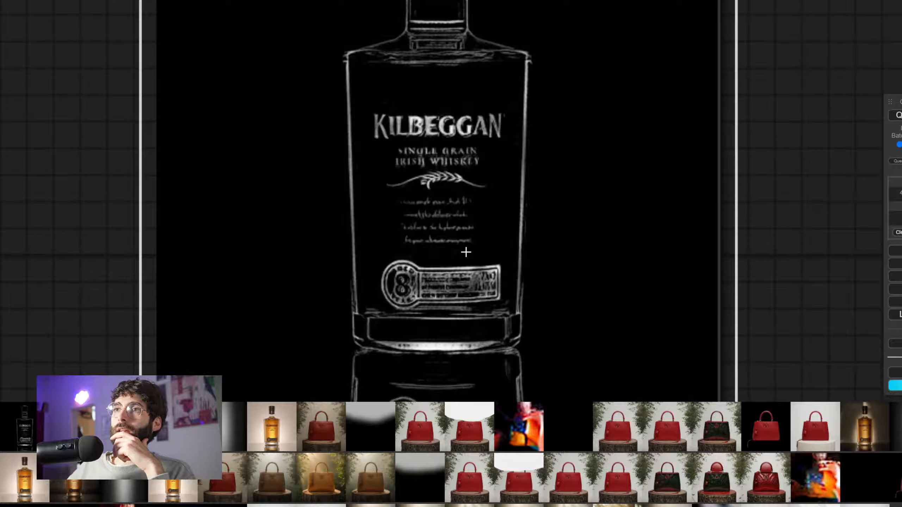
# - Examine the label text and lighting of the relit whiskey bottle in the final preview as the new result comes in
pyautogui.scroll(-12, 466, 252)
pyautogui.moveTo(704, 177); pyautogui.dragTo(568, 214)
pyautogui.moveTo(795, 128); pyautogui.dragTo(525, 299)
pyautogui.moveTo(859, 89); pyautogui.dragTo(652, 297)
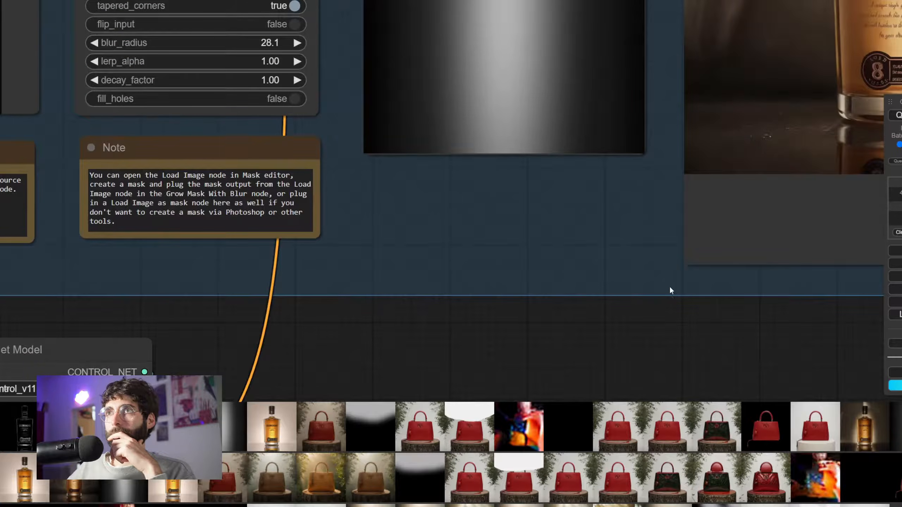
pyautogui.scroll(-3, 655, 297)
pyautogui.moveTo(595, 261); pyautogui.dragTo(340, 397)
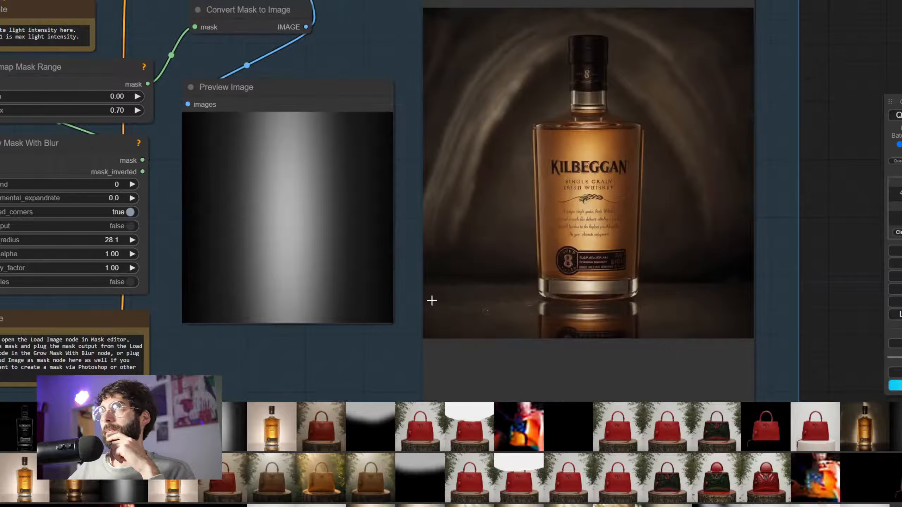
pyautogui.scroll(2, 615, 277)
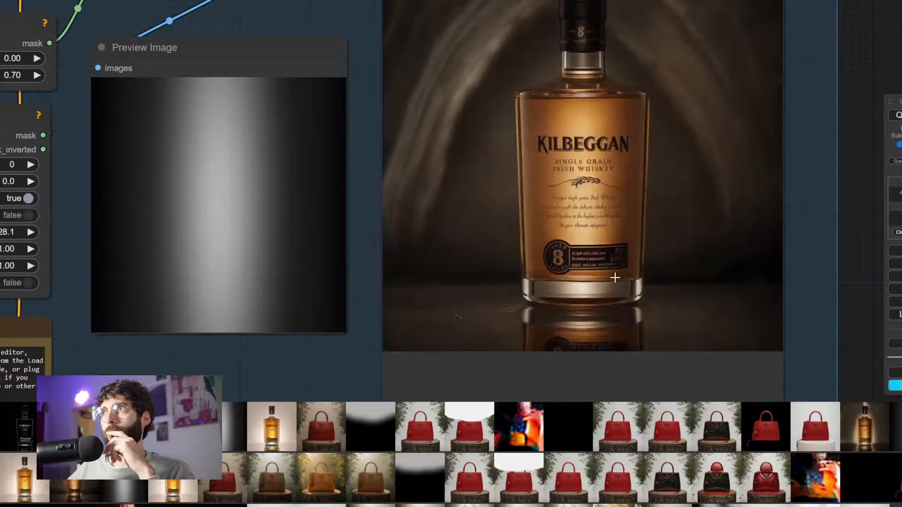
pyautogui.moveTo(801, 215); pyautogui.dragTo(787, 245)
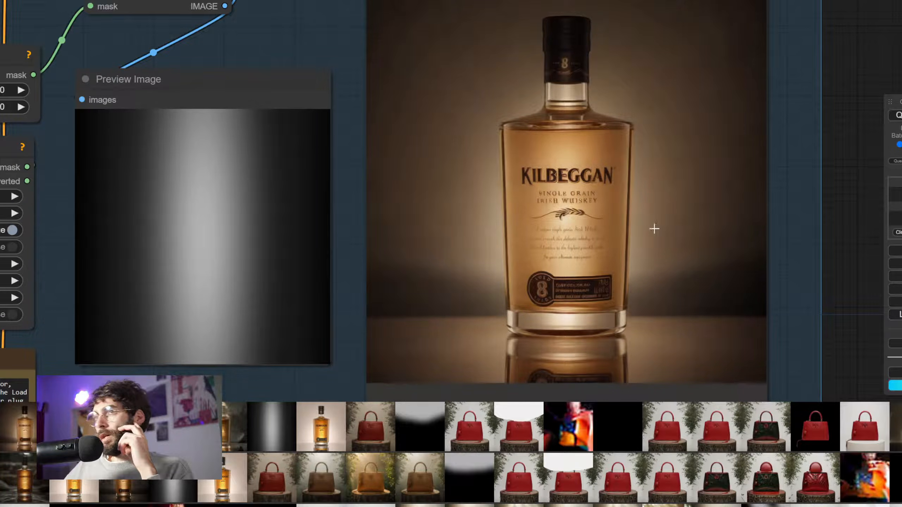
pyautogui.scroll(3, 635, 234)
pyautogui.scroll(-4, 567, 275)
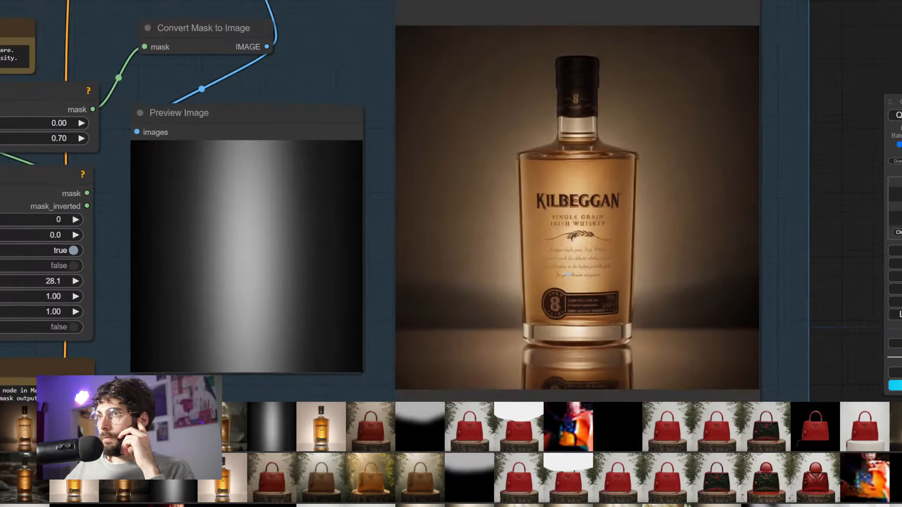
# - Set the Anime Lineart resolution to 1024 and queue the generation again
pyautogui.scroll(-6, 567, 274)
pyautogui.moveTo(378, 346); pyautogui.dragTo(693, 202)
pyautogui.click(425, 342)
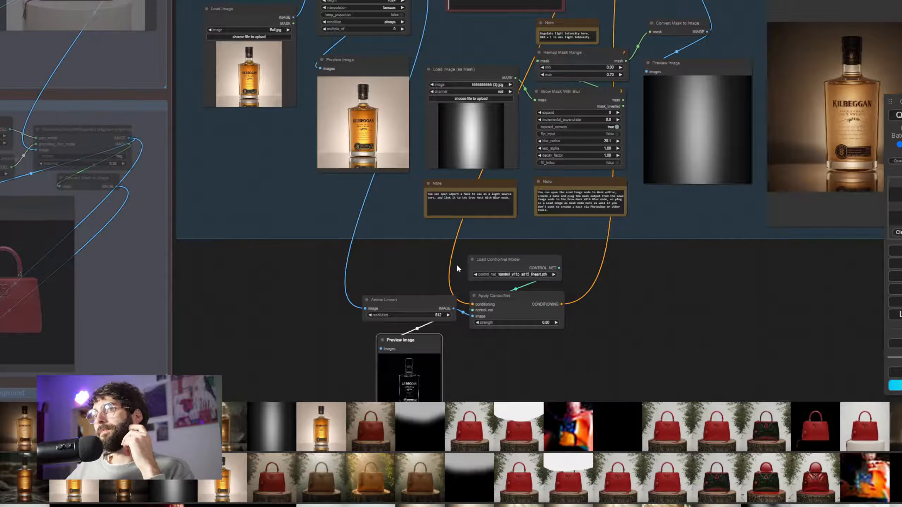
pyautogui.moveTo(374, 255); pyautogui.dragTo(528, 379)
pyautogui.click(512, 350)
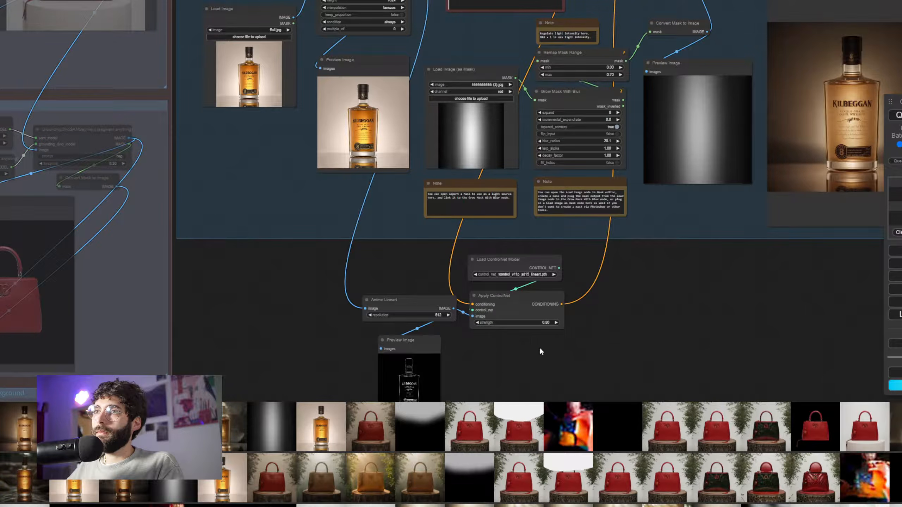
pyautogui.scroll(5, 517, 333)
pyautogui.click(401, 266)
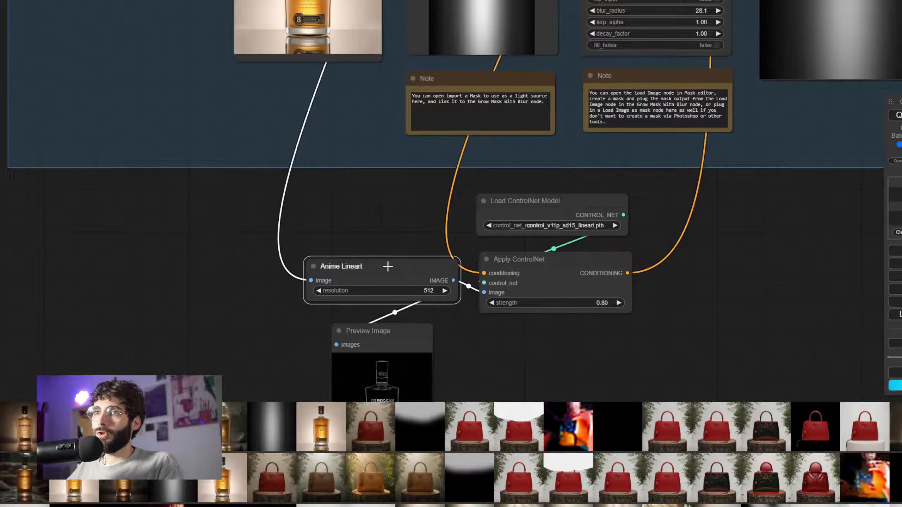
pyautogui.click(426, 291)
pyautogui.write('1024')
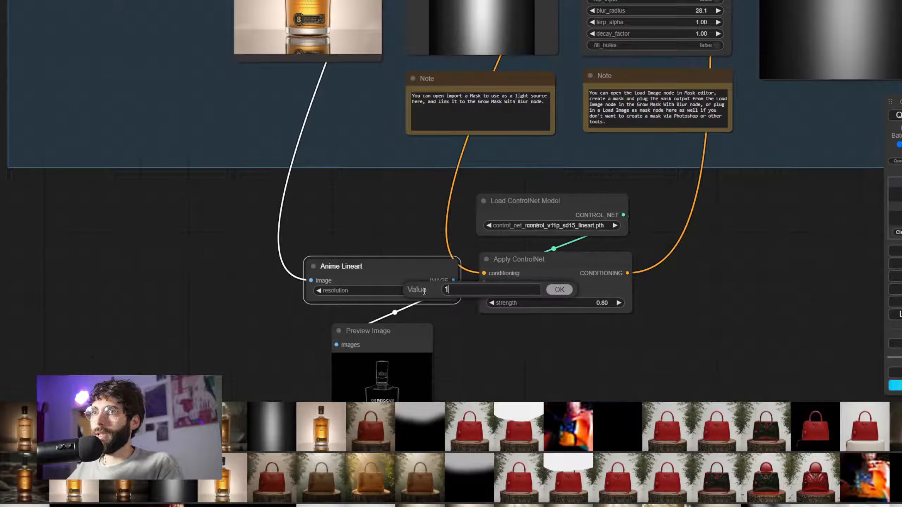
pyautogui.press('Return')
pyautogui.click(897, 116)
# - Examine how legible the label text is in the regenerated line art and in the relit bottle's final preview
pyautogui.moveTo(726, 234); pyautogui.dragTo(748, 102)
pyautogui.scroll(5, 448, 287)
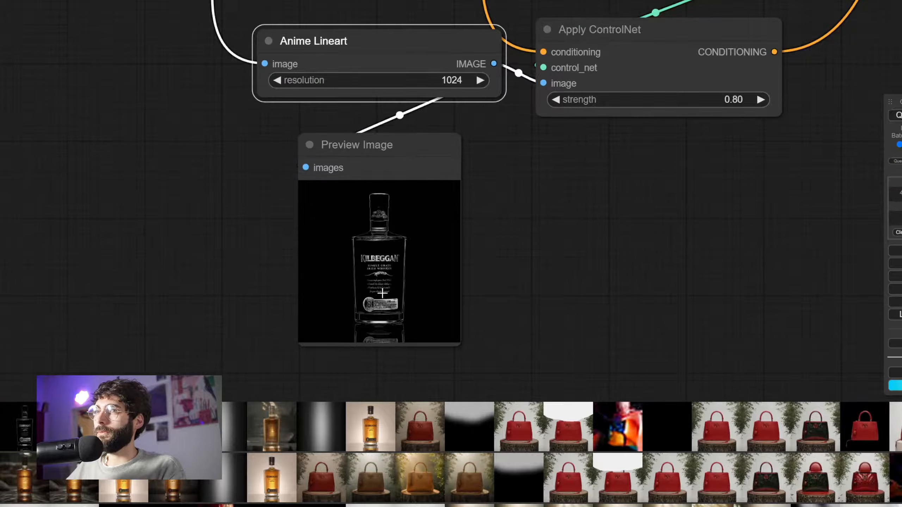
pyautogui.scroll(6, 382, 292)
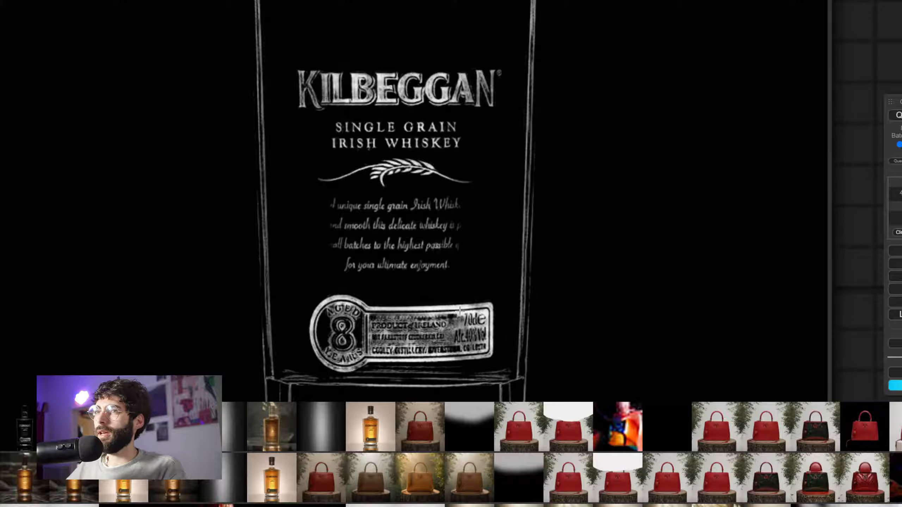
pyautogui.scroll(-15, 459, 311)
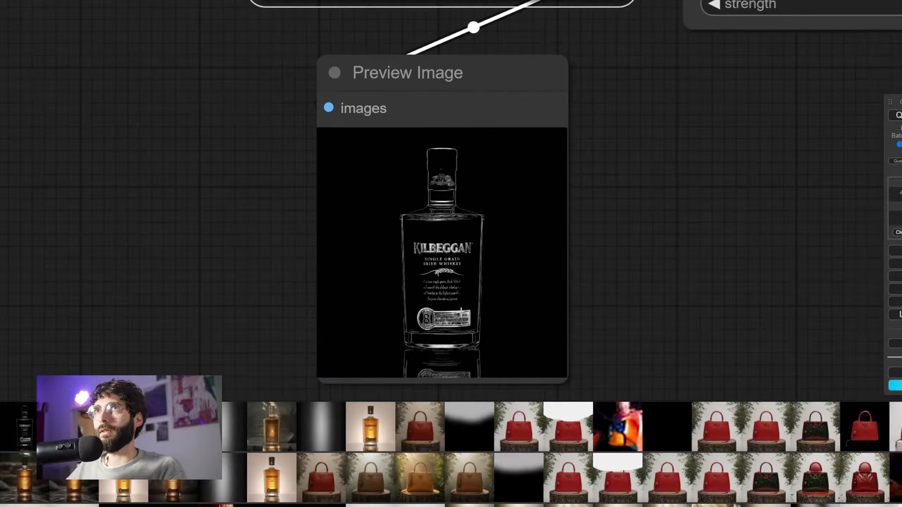
pyautogui.moveTo(862, 158); pyautogui.dragTo(640, 288)
pyautogui.scroll(-3, 638, 286)
pyautogui.moveTo(723, 246); pyautogui.dragTo(414, 417)
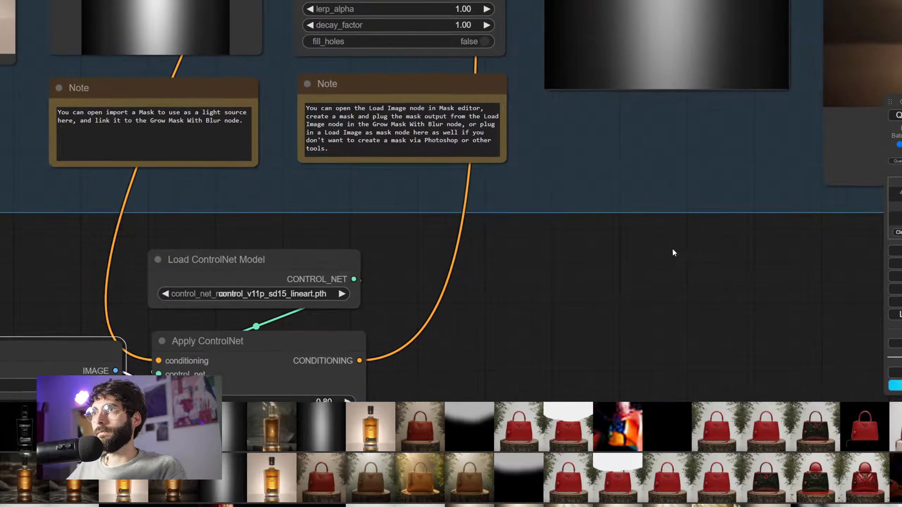
pyautogui.moveTo(776, 202); pyautogui.dragTo(474, 369)
pyautogui.scroll(-2, 474, 369)
pyautogui.moveTo(417, 341); pyautogui.dragTo(313, 390)
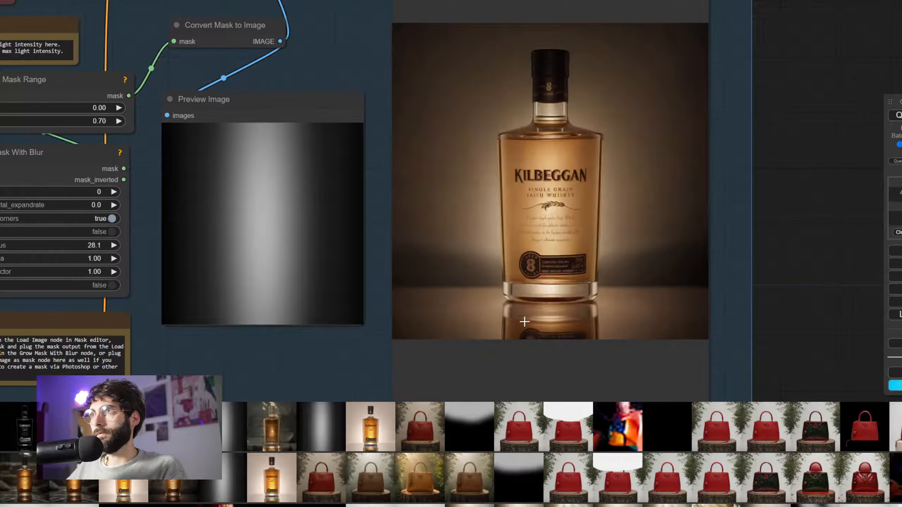
pyautogui.scroll(6, 538, 276)
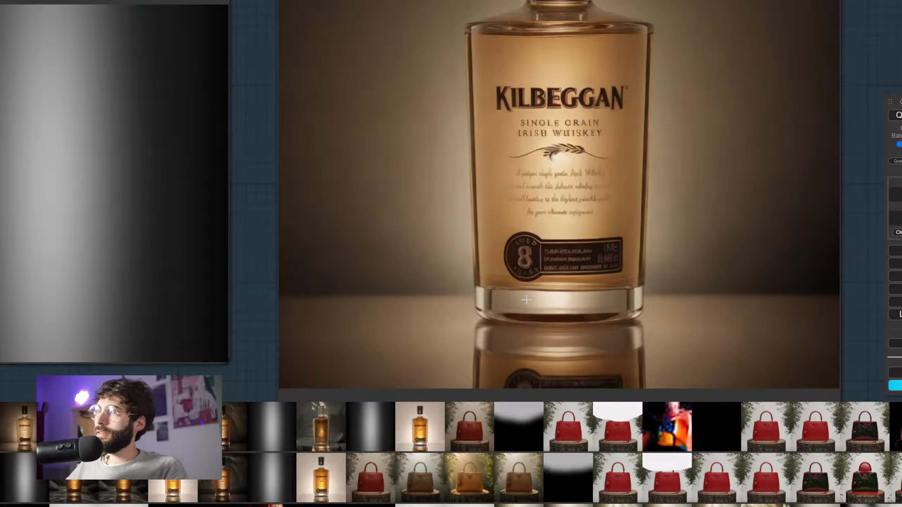
# - Set the Anime Lineart resolution to 2048 and queue the generation again
pyautogui.scroll(-5, 526, 299)
pyautogui.moveTo(479, 318); pyautogui.dragTo(741, 101)
pyautogui.scroll(2, 596, 243)
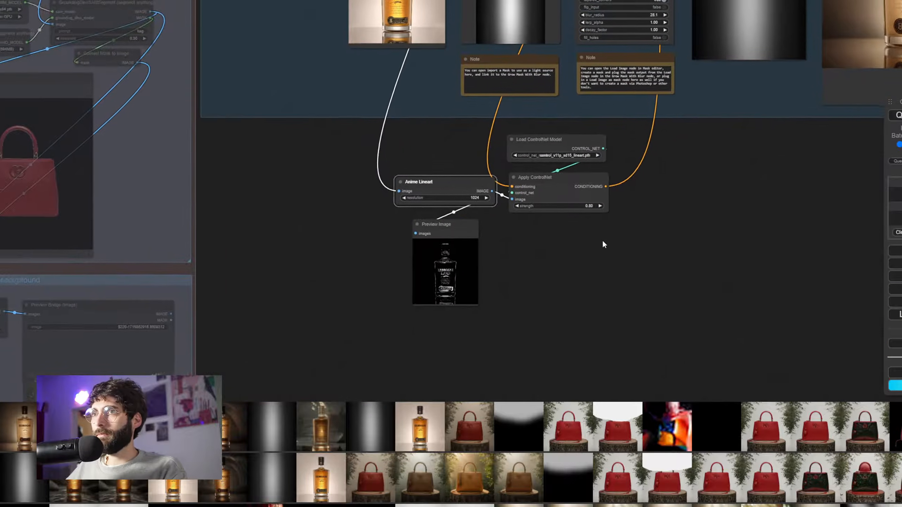
pyautogui.scroll(5, 496, 194)
pyautogui.write('2047')
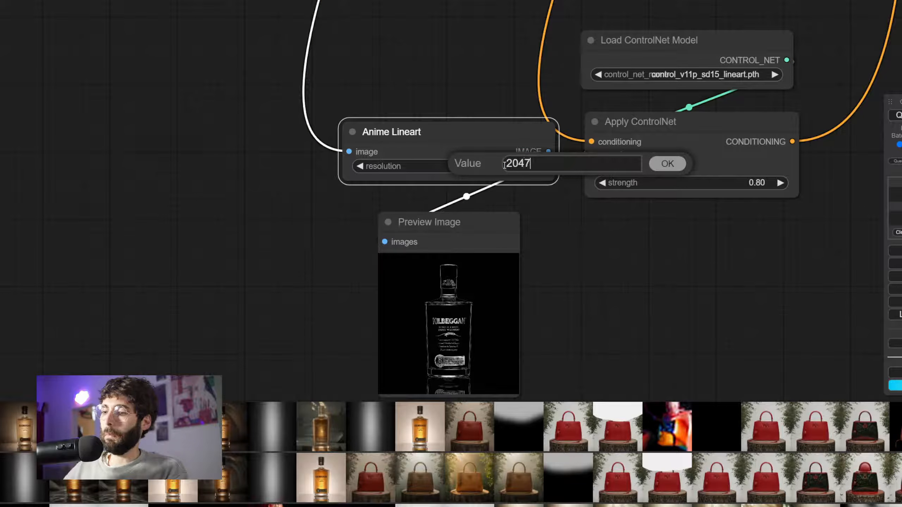
pyautogui.press('BackSpace')
pyautogui.write('8')
pyautogui.press('Return')
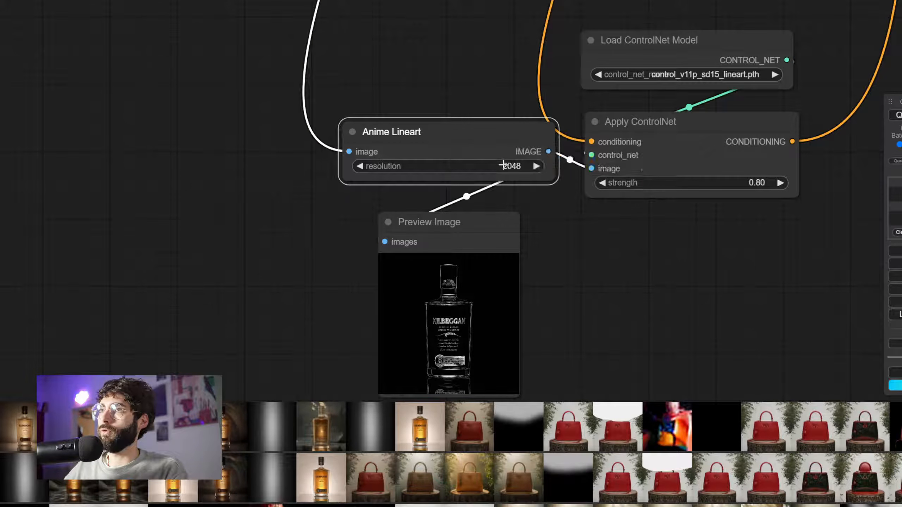
pyautogui.click(900, 115)
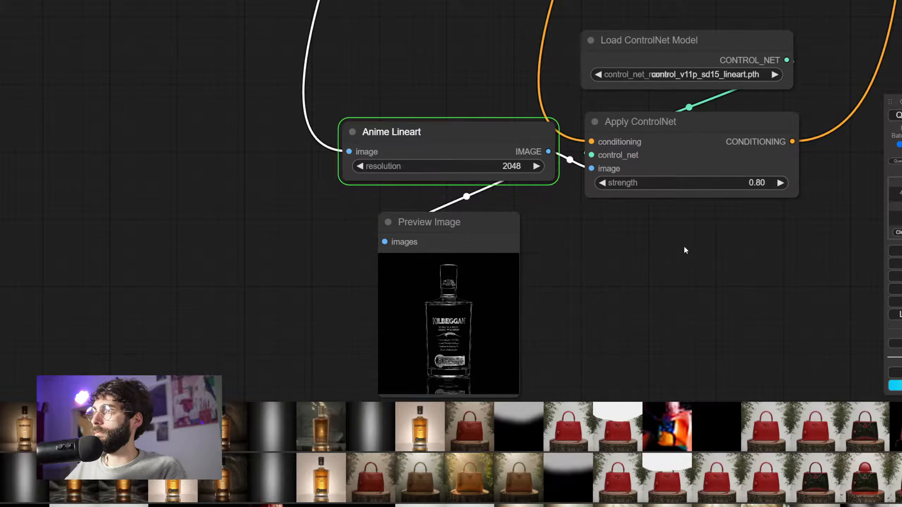
# - Examine the label detail in the new line art preview and in the relit bottle's final preview
pyautogui.moveTo(668, 258); pyautogui.dragTo(679, 194)
pyautogui.scroll(4, 533, 279)
pyautogui.scroll(6, 526, 294)
pyautogui.moveTo(565, 294); pyautogui.dragTo(706, 263)
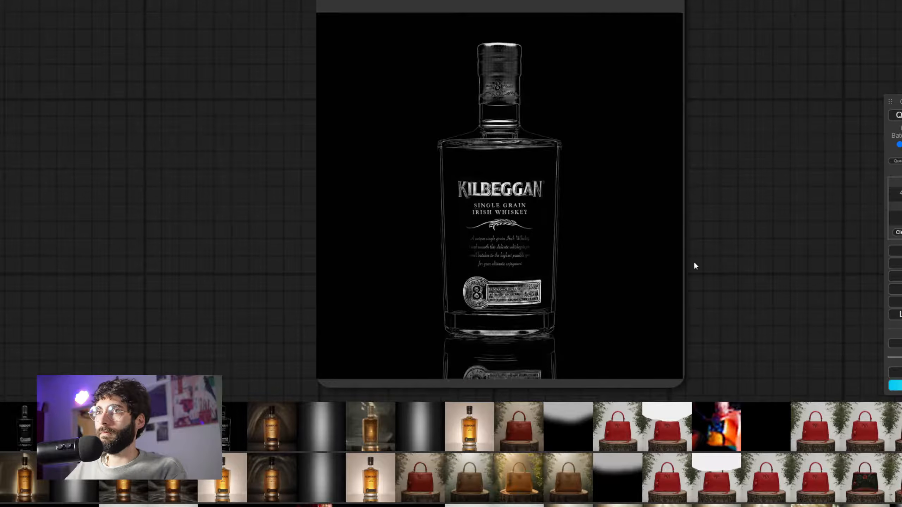
pyautogui.scroll(3, 497, 256)
pyautogui.scroll(-5, 618, 272)
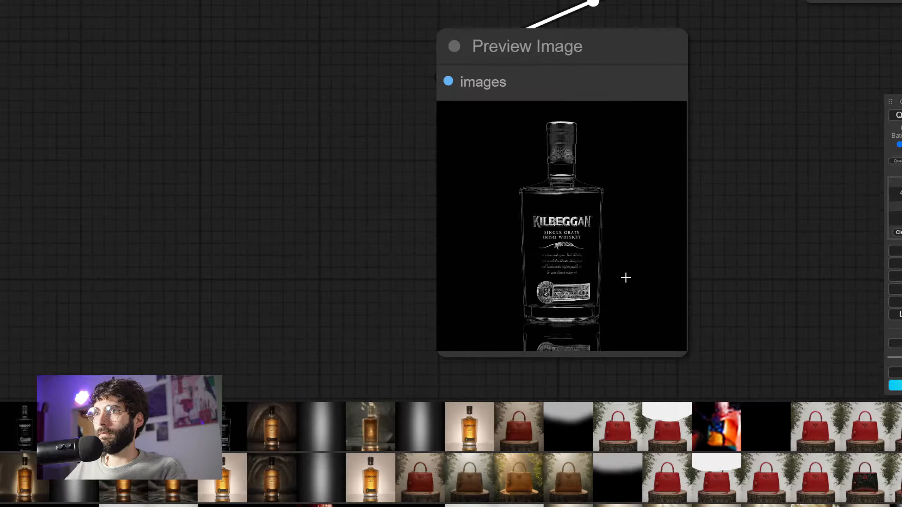
pyautogui.moveTo(784, 196); pyautogui.dragTo(373, 361)
pyautogui.moveTo(671, 249); pyautogui.dragTo(540, 343)
pyautogui.scroll(-4, 540, 343)
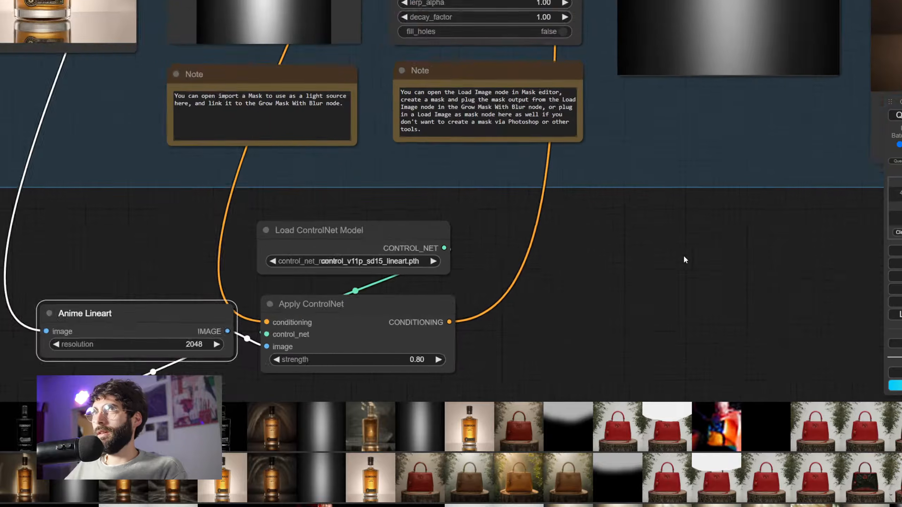
pyautogui.moveTo(798, 166); pyautogui.dragTo(333, 378)
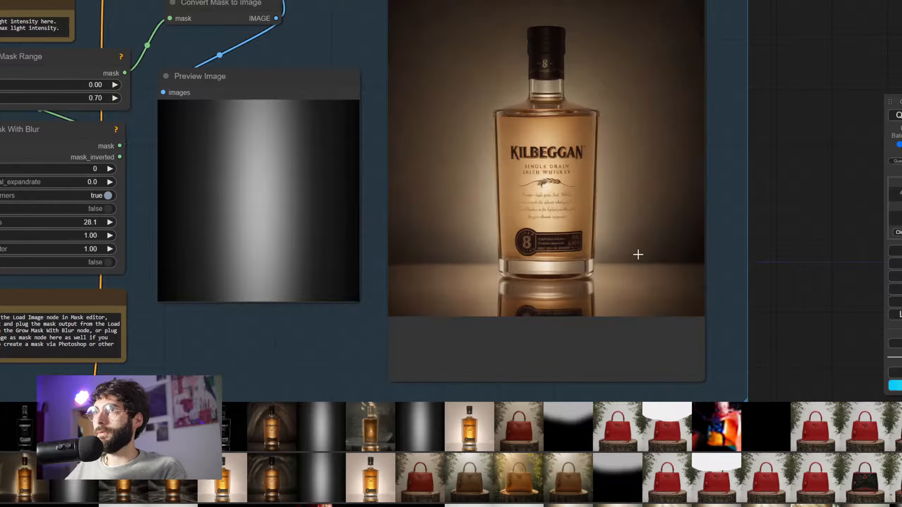
pyautogui.scroll(3, 575, 242)
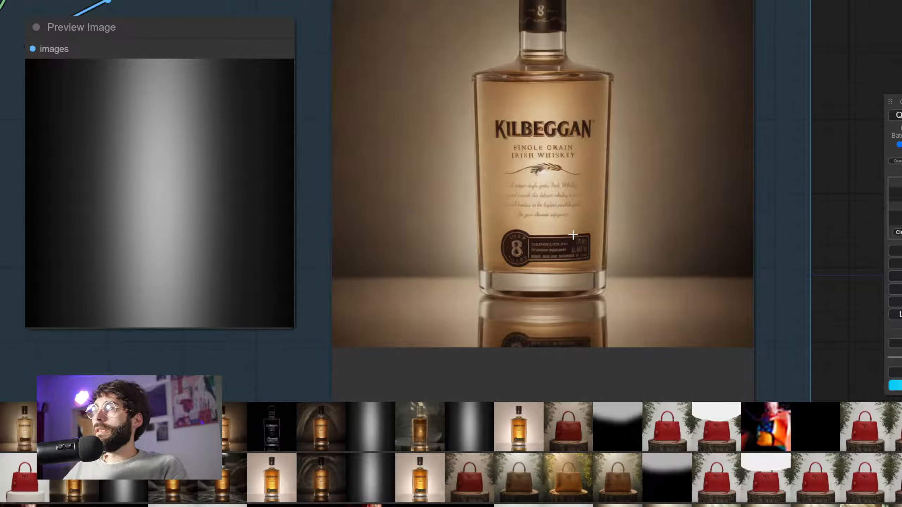
pyautogui.scroll(-4, 525, 245)
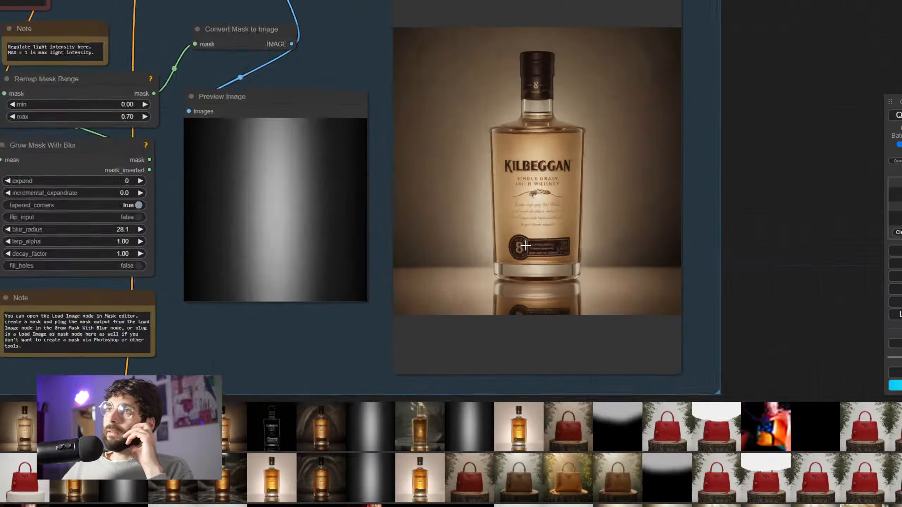
# - Delete the Anime Lineart, Load ControlNet Model, Apply ControlNet and line art preview nodes below the relighting group
pyautogui.scroll(-3, 525, 245)
pyautogui.moveTo(404, 290); pyautogui.dragTo(649, 210)
pyautogui.moveTo(626, 244); pyautogui.dragTo(562, 268)
pyautogui.moveTo(283, 233); pyautogui.dragTo(476, 379)
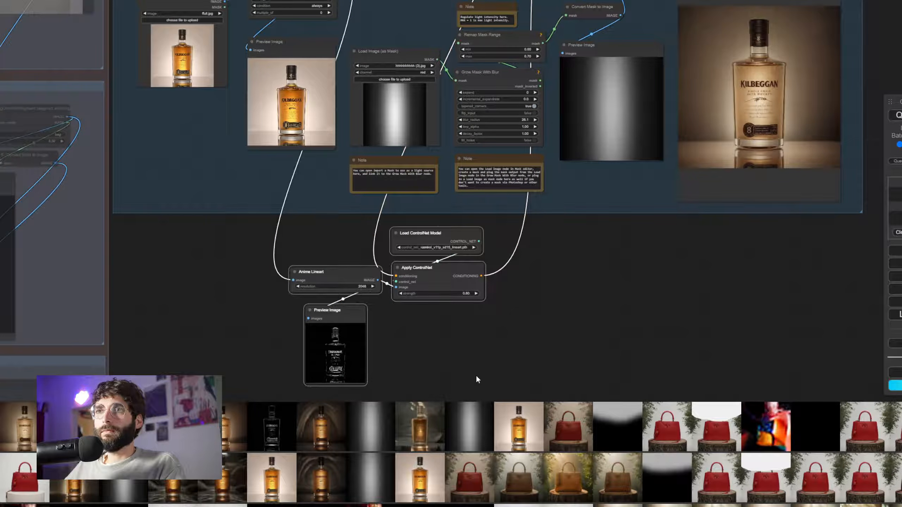
pyautogui.press('Delete')
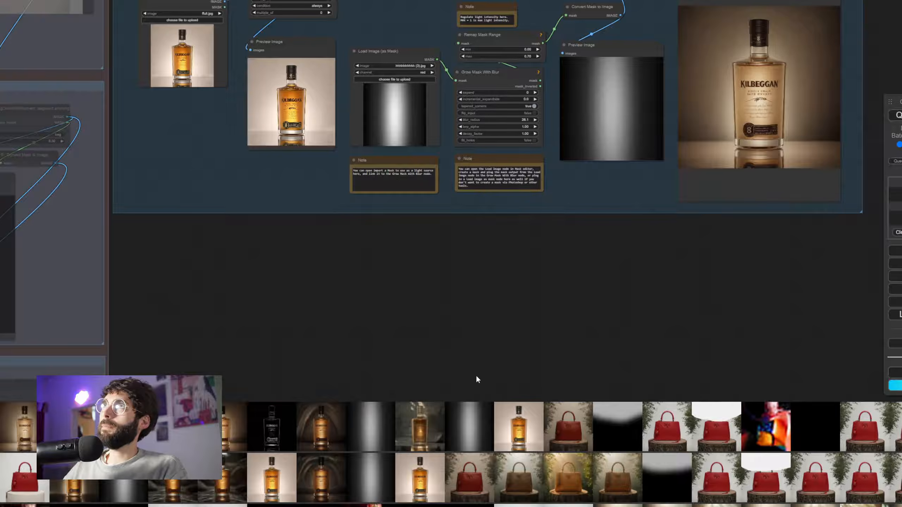
# - Regenerate the relit whiskey bottle without the ControlNet and examine its label and lighting in the final preview
pyautogui.moveTo(554, 341); pyautogui.dragTo(507, 420)
pyautogui.moveTo(598, 362); pyautogui.dragTo(611, 394)
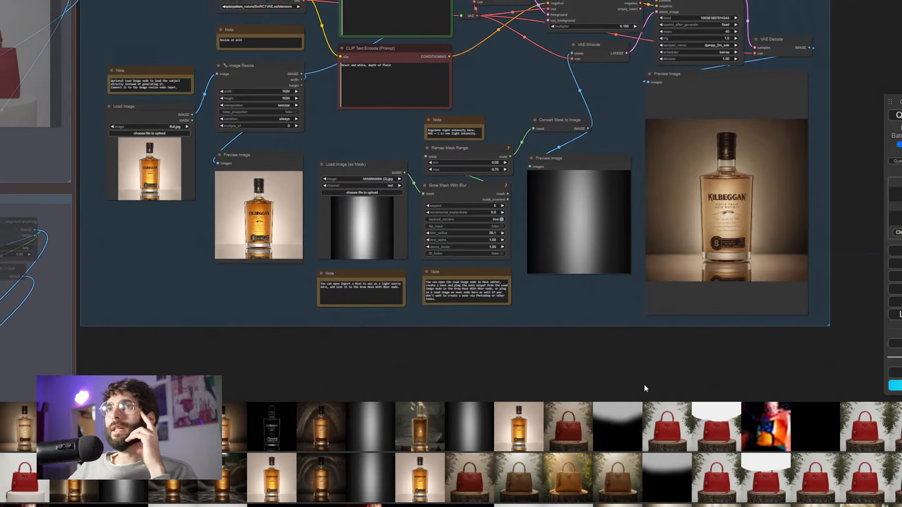
pyautogui.moveTo(512, 102); pyautogui.dragTo(508, 149)
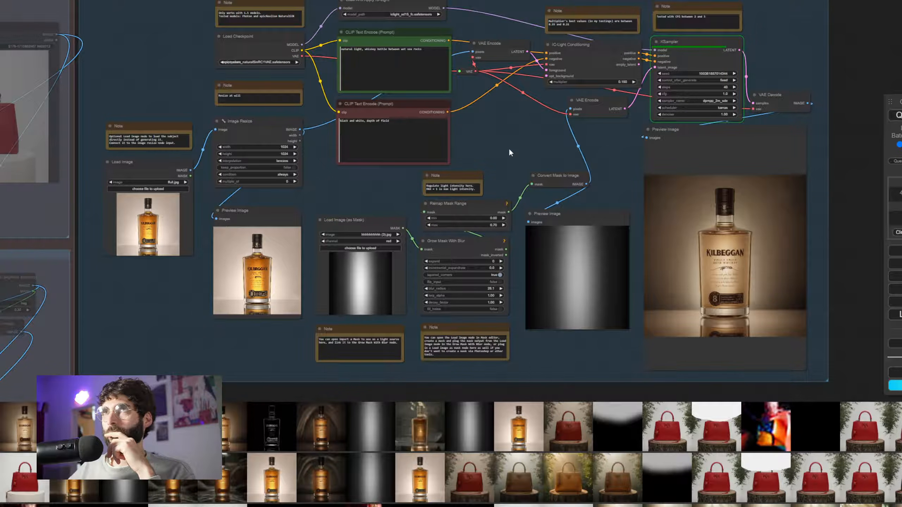
pyautogui.moveTo(509, 151); pyautogui.dragTo(491, 139)
pyautogui.scroll(8, 491, 141)
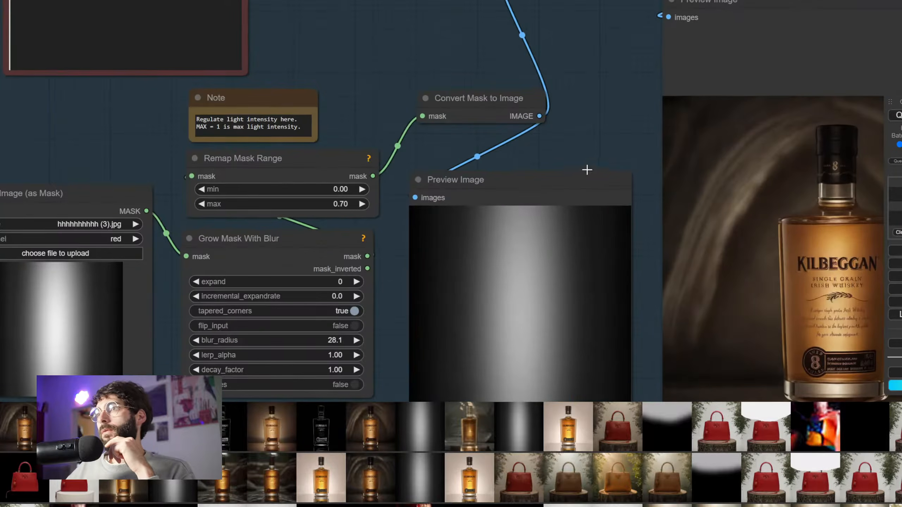
pyautogui.moveTo(586, 163); pyautogui.dragTo(435, 118)
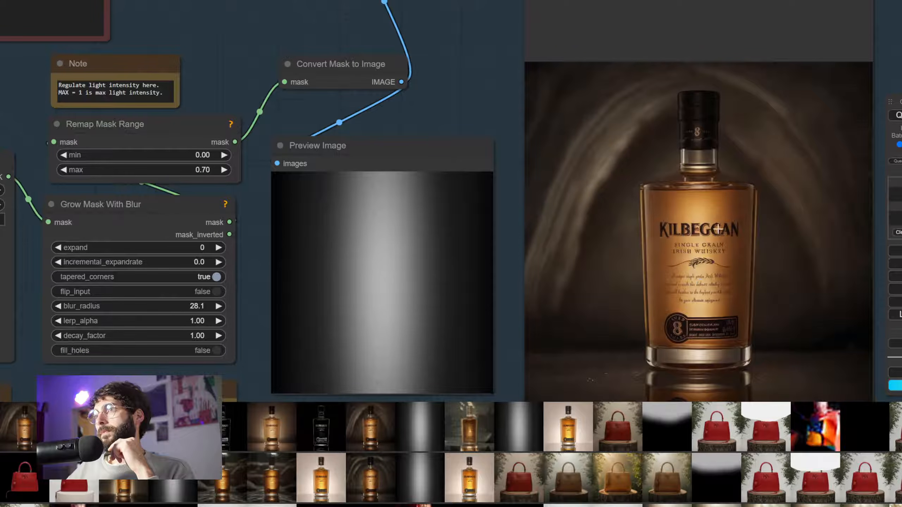
pyautogui.scroll(-8, 609, 253)
pyautogui.moveTo(497, 176); pyautogui.dragTo(566, 152)
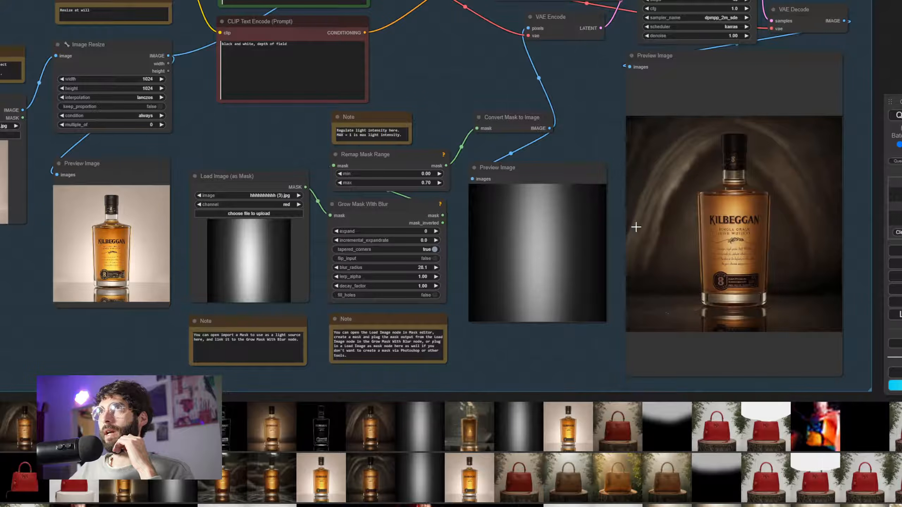
# - Compare the label text on the resized source bottle image with the relit bottle in the final preview
pyautogui.scroll(-1, 575, 121)
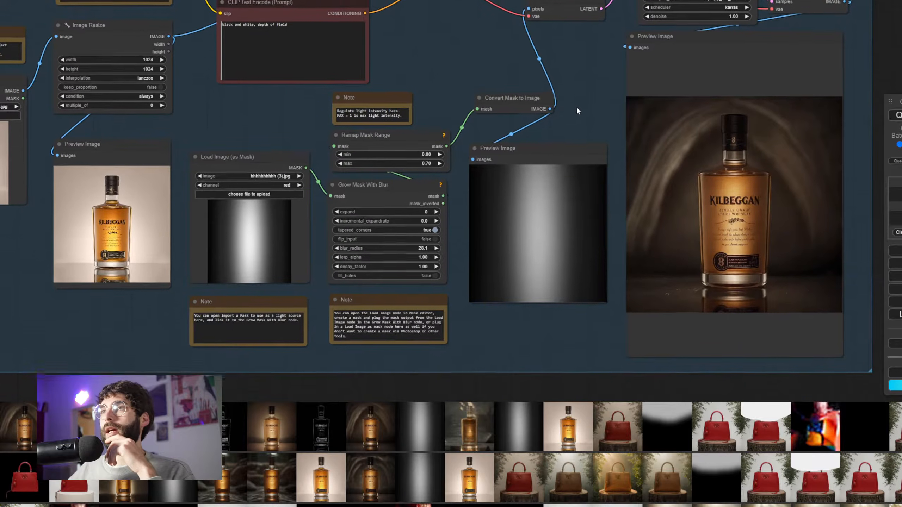
pyautogui.moveTo(575, 106); pyautogui.dragTo(558, 91)
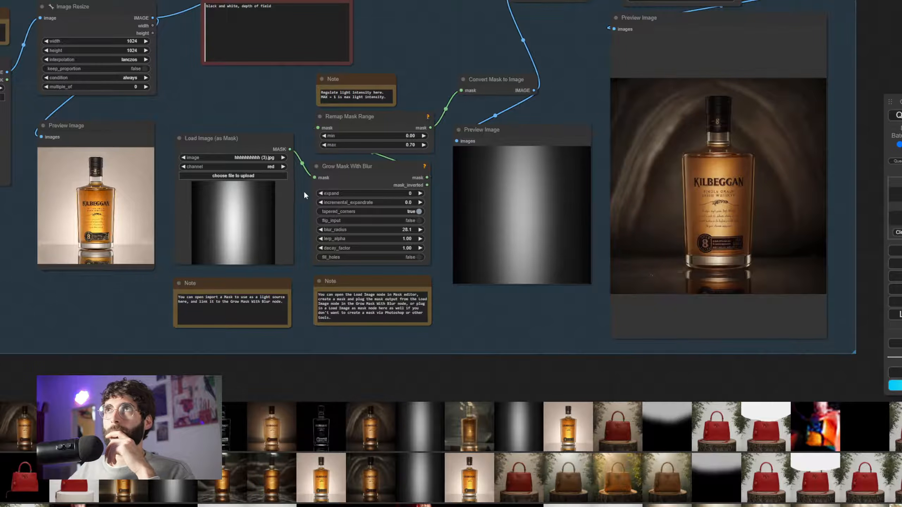
pyautogui.scroll(5, 118, 297)
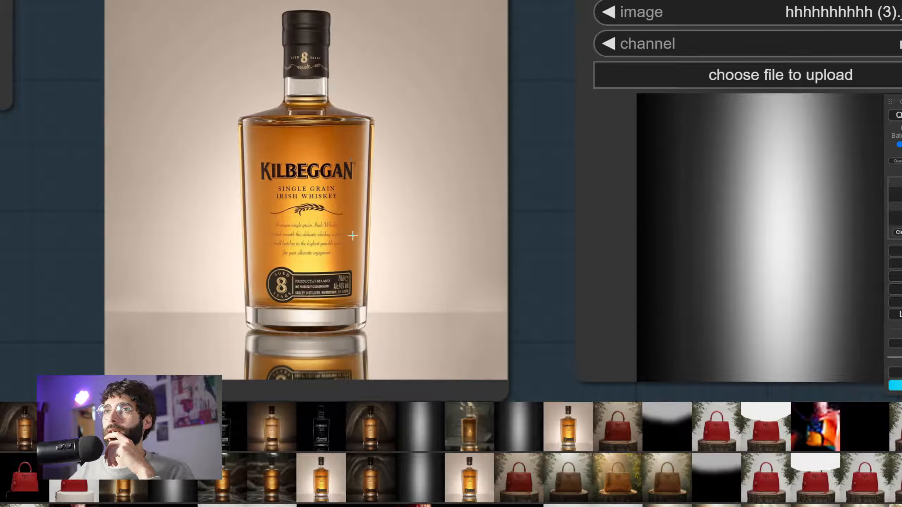
pyautogui.scroll(-5, 362, 273)
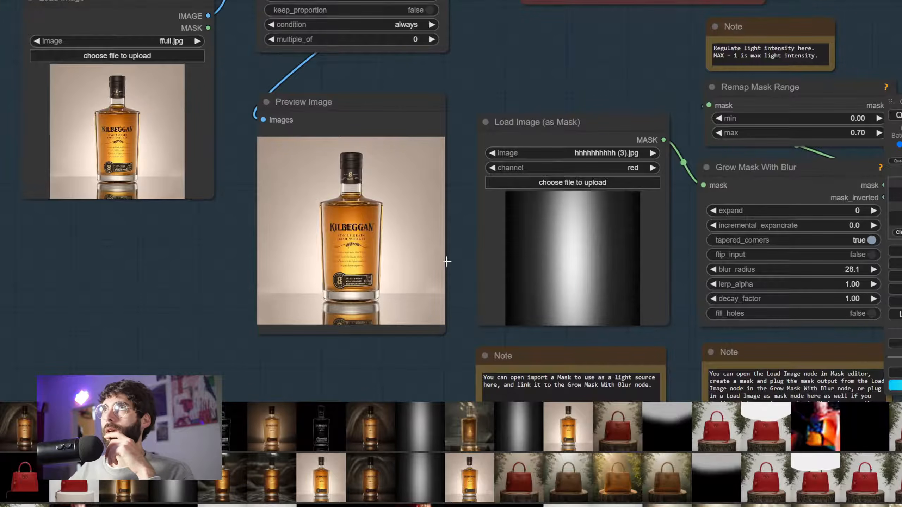
pyautogui.moveTo(457, 262); pyautogui.dragTo(131, 231)
pyautogui.scroll(-2, 351, 286)
pyautogui.moveTo(561, 365); pyautogui.dragTo(507, 347)
pyautogui.scroll(-2, 506, 347)
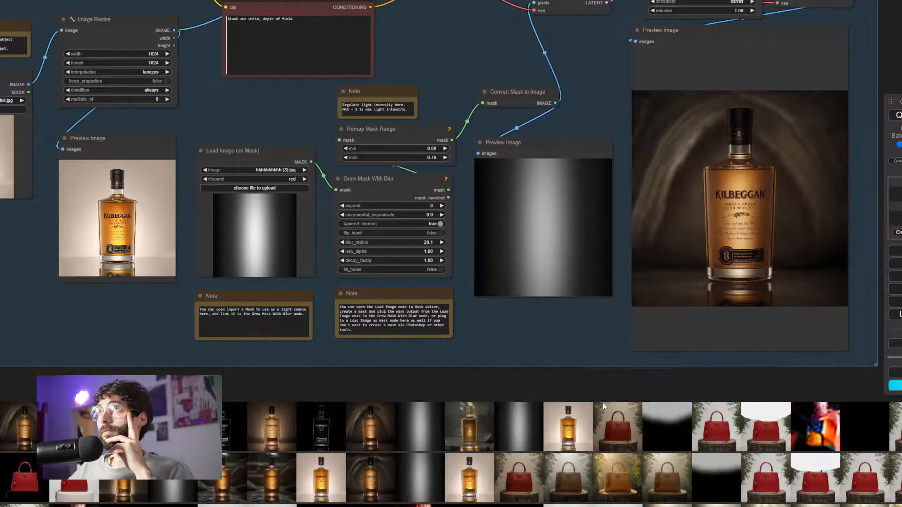
# - Switch to Photoshop and inspect the whiskey bottle's frequency separation by toggling the visibility of the layers below the Linear Light detail layer
pyautogui.moveTo(599, 506)
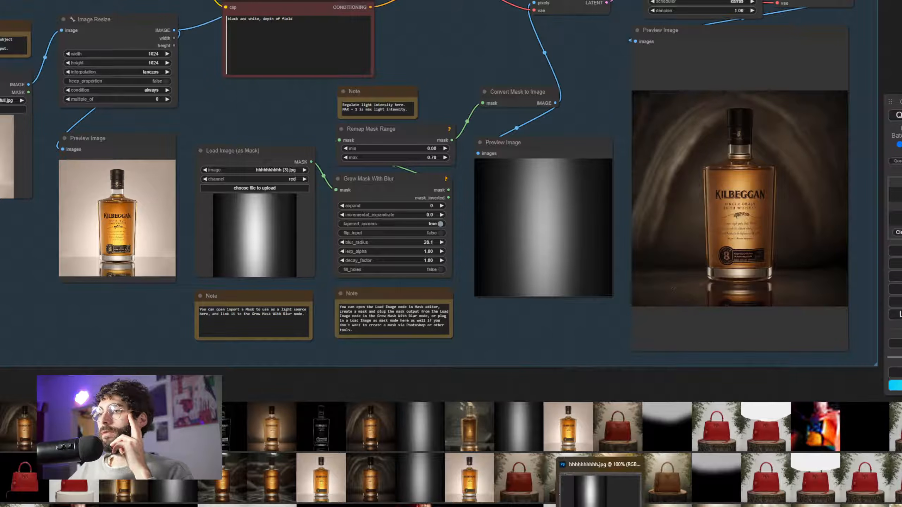
pyautogui.click(600, 506)
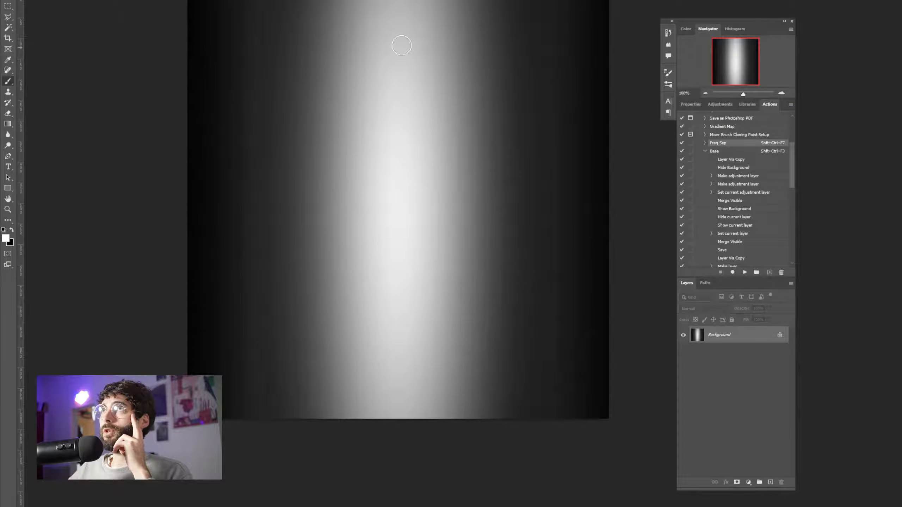
pyautogui.click(373, 0)
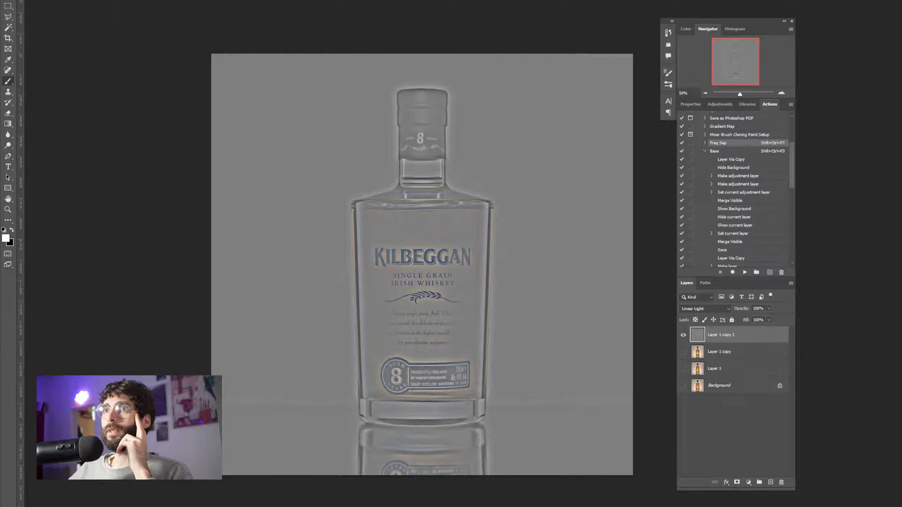
pyautogui.moveTo(683, 387)
pyautogui.mouseDown()
pyautogui.moveTo(683, 350)
pyautogui.moveTo(684, 389)
pyautogui.mouseUp()
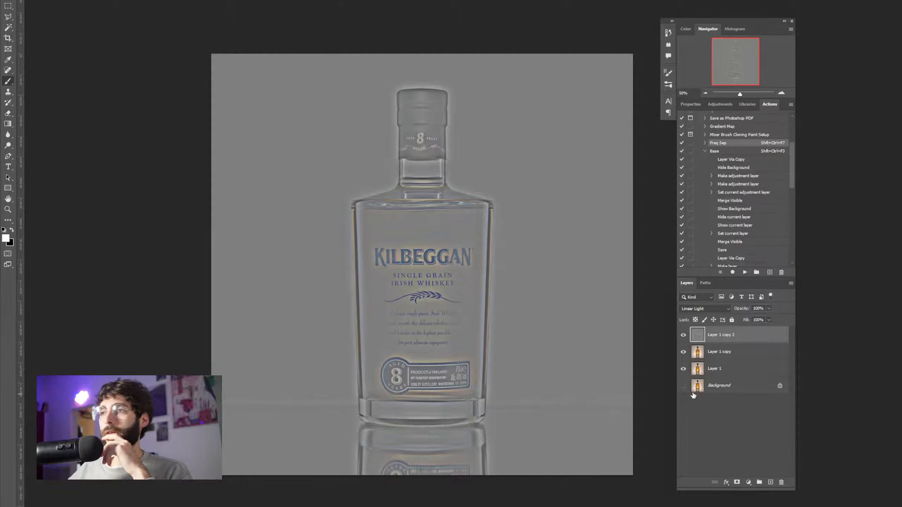
pyautogui.moveTo(683, 352); pyautogui.dragTo(683, 385)
pyautogui.moveTo(682, 349); pyautogui.dragTo(690, 380)
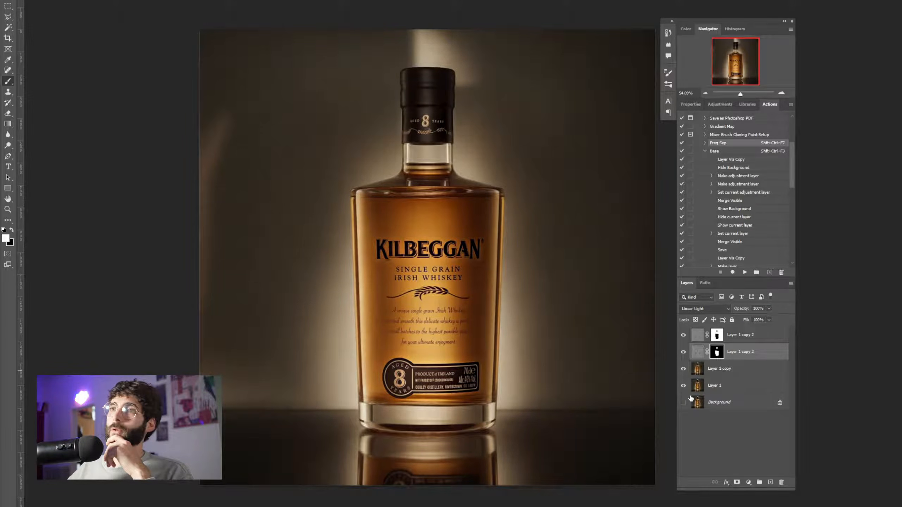
# - Inspect the two masked Linear Light detail layers of the relit bottle document in turn, then return to ComfyUI
pyautogui.click(730, 335)
pyautogui.click(732, 352)
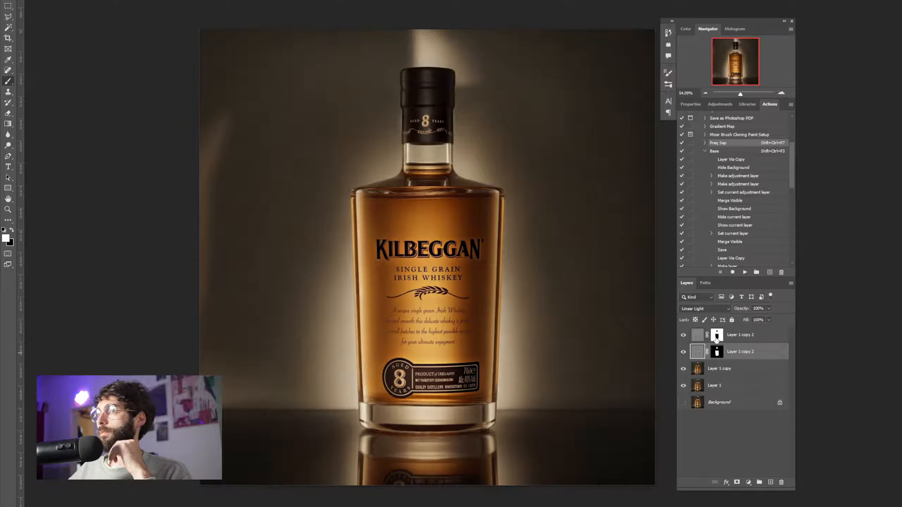
pyautogui.click(729, 341)
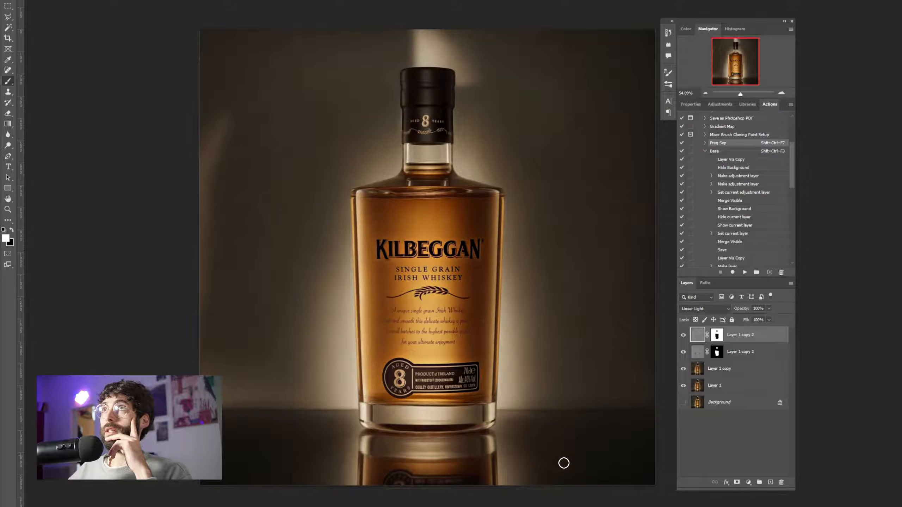
pyautogui.moveTo(529, 506)
pyautogui.click(505, 496)
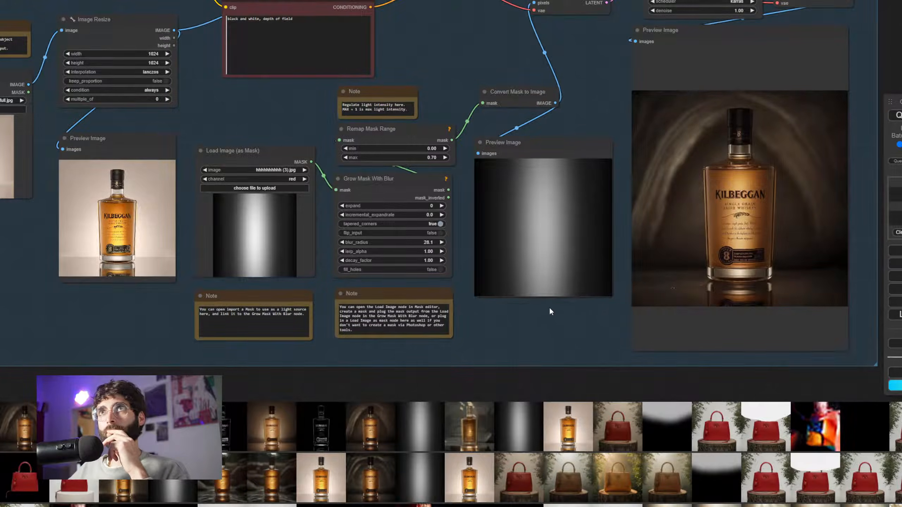
pyautogui.scroll(-2, 548, 312)
pyautogui.moveTo(565, 325); pyautogui.dragTo(603, 342)
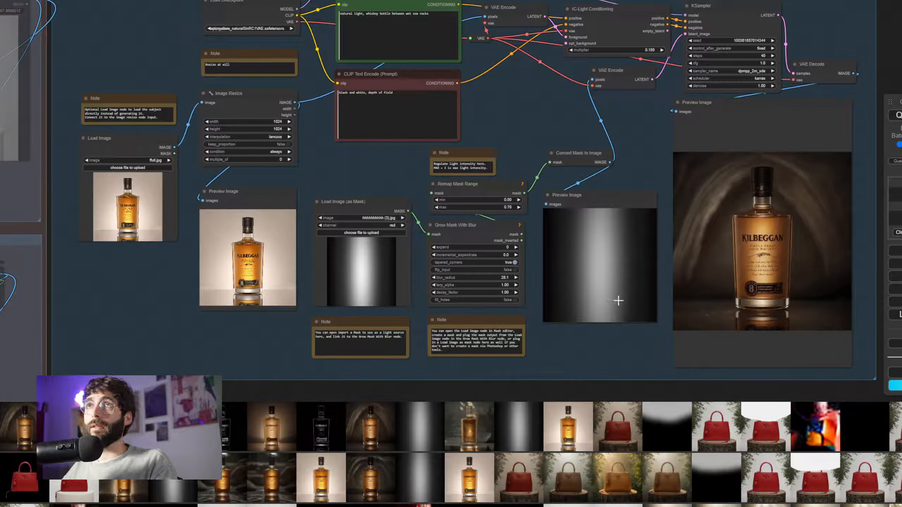
pyautogui.scroll(-1, 619, 322)
pyautogui.scroll(-2, 618, 331)
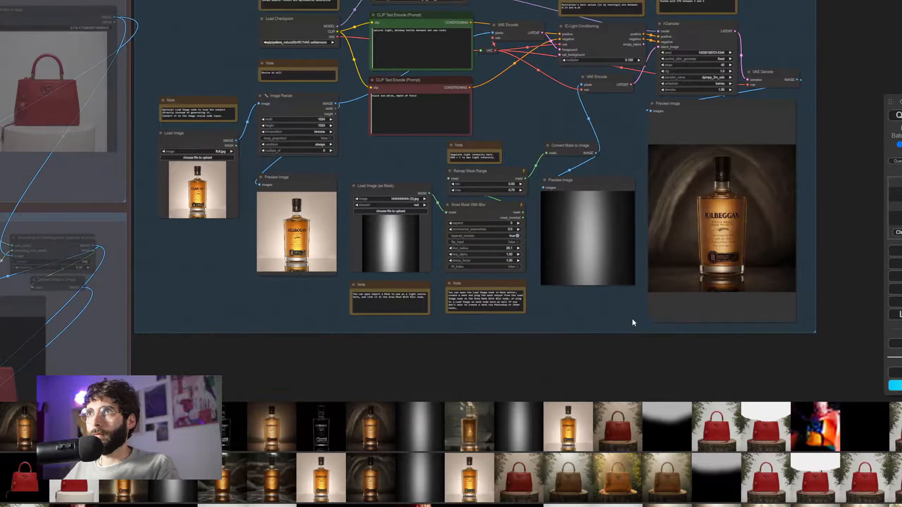
pyautogui.moveTo(612, 320); pyautogui.dragTo(582, 225)
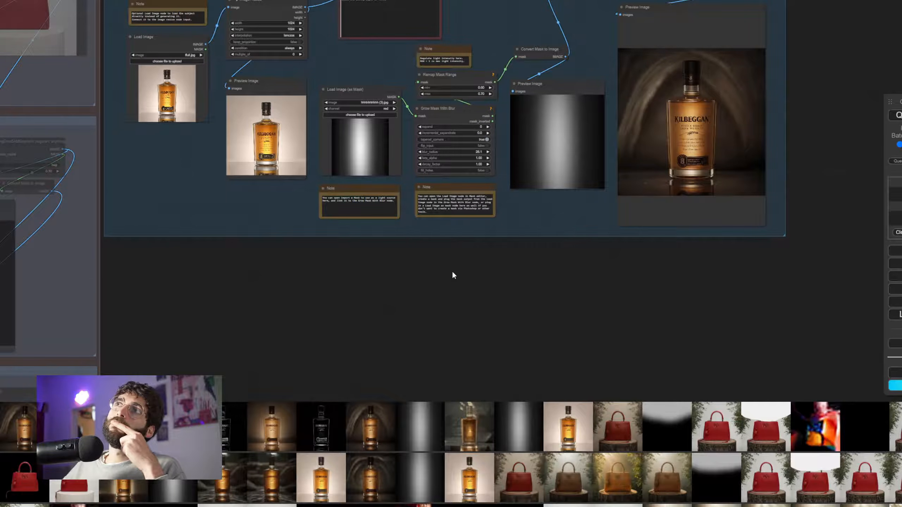
pyautogui.moveTo(454, 273); pyautogui.dragTo(475, 305)
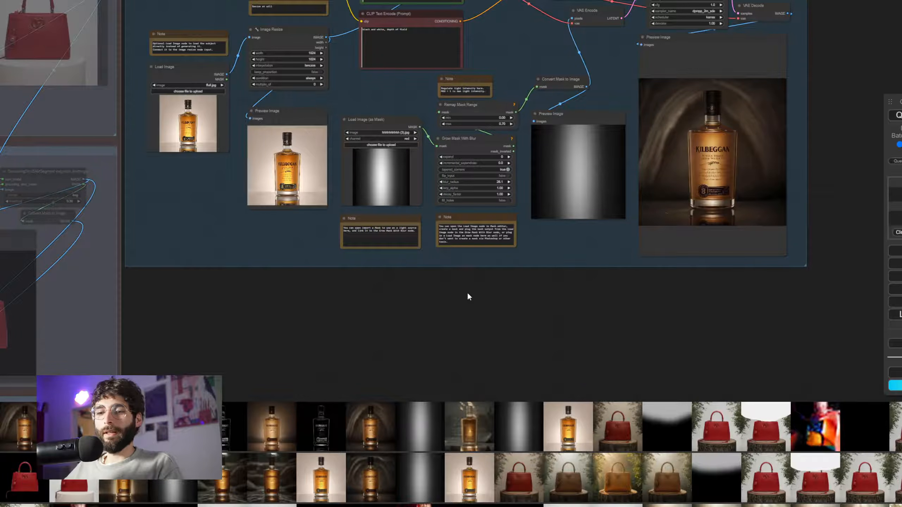
pyautogui.moveTo(461, 304); pyautogui.dragTo(484, 373)
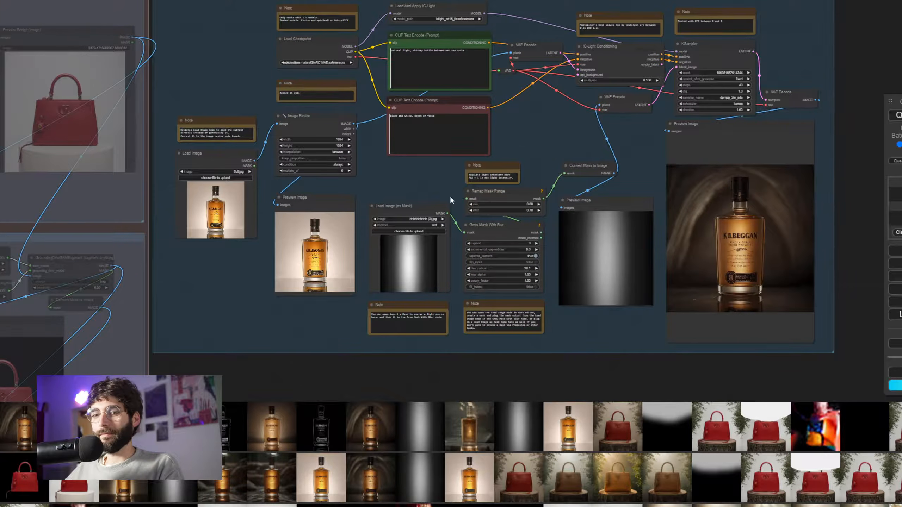
# - Delete the final Preview Image node that shows the relit whiskey bottle
pyautogui.scroll(4, 452, 199)
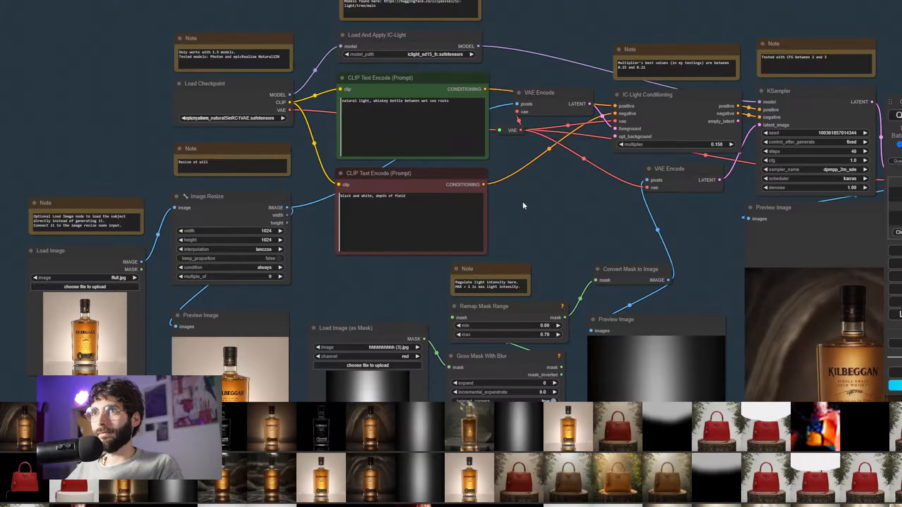
pyautogui.scroll(2, 523, 203)
pyautogui.moveTo(523, 203); pyautogui.dragTo(466, 91)
pyautogui.scroll(-4, 440, 169)
pyautogui.scroll(-3, 445, 144)
pyautogui.scroll(2, 576, 275)
pyautogui.moveTo(553, 288)
pyautogui.mouseDown()
pyautogui.moveTo(567, 282)
pyautogui.moveTo(552, 276)
pyautogui.mouseUp()
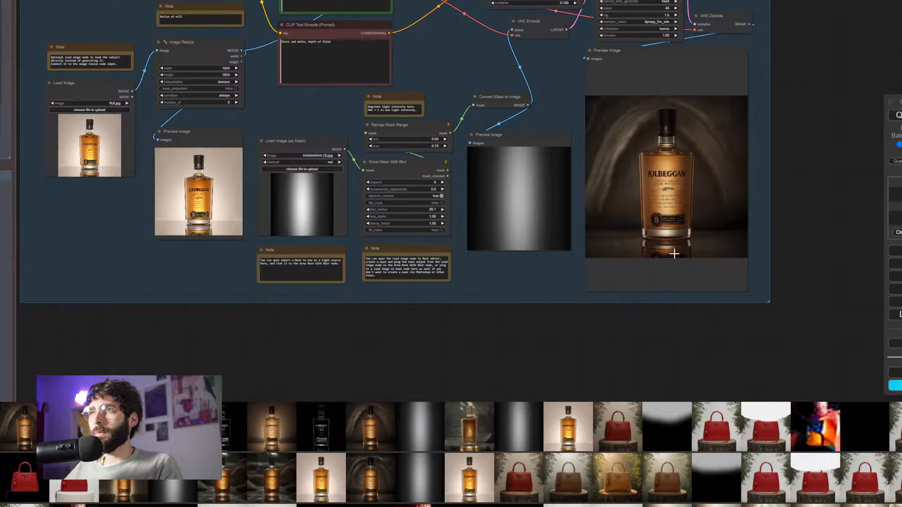
pyautogui.click(645, 62)
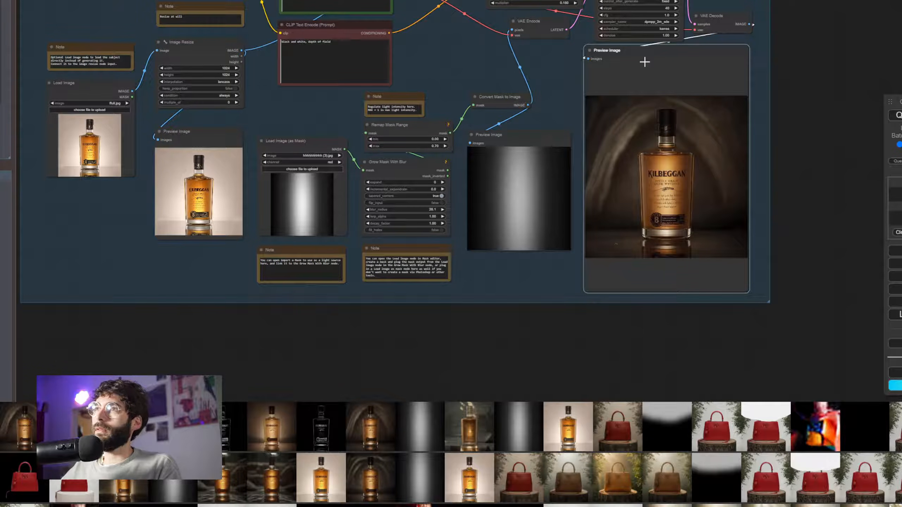
pyautogui.press('Delete')
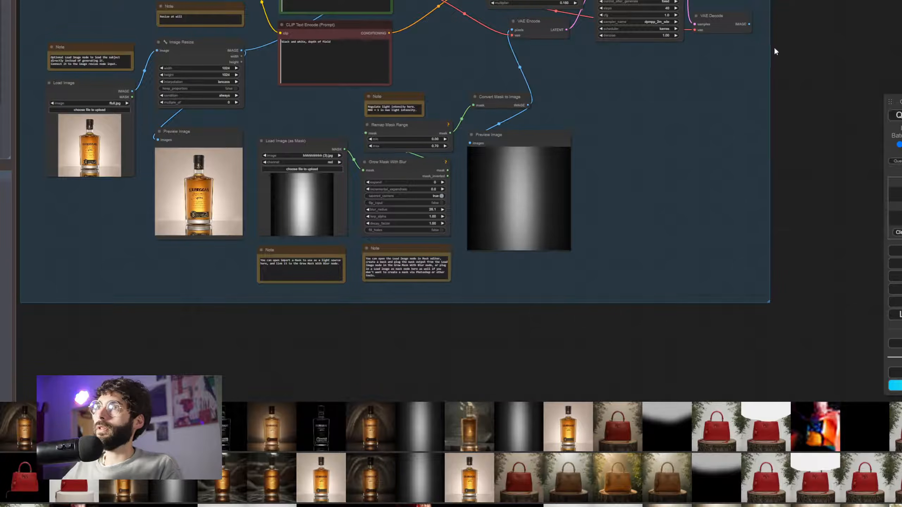
# - Add a Preview Bridge (Image) node fed by the VAE Decode image output and queue the workflow
pyautogui.moveTo(749, 24); pyautogui.dragTo(643, 67)
pyautogui.click(652, 83)
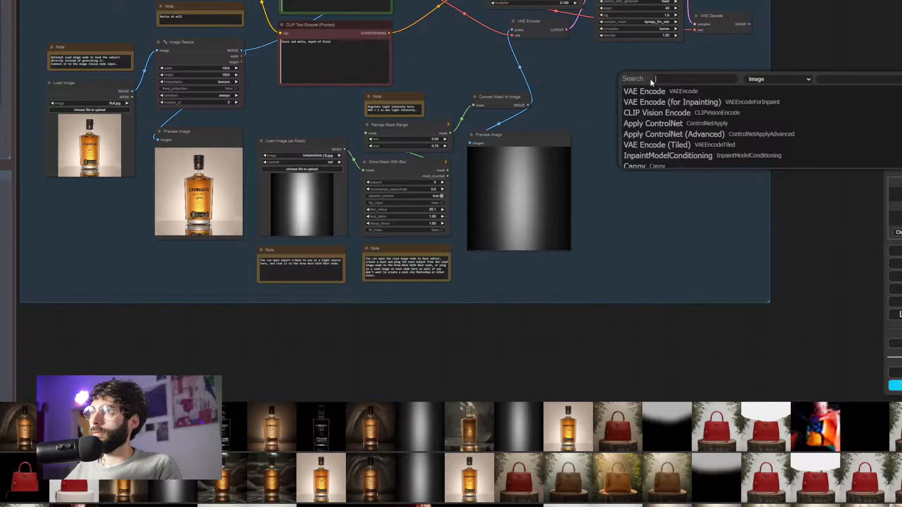
pyautogui.write('bridge')
pyautogui.press('Down')
pyautogui.press('Return')
pyautogui.moveTo(679, 78); pyautogui.dragTo(637, 60)
pyautogui.click(896, 116)
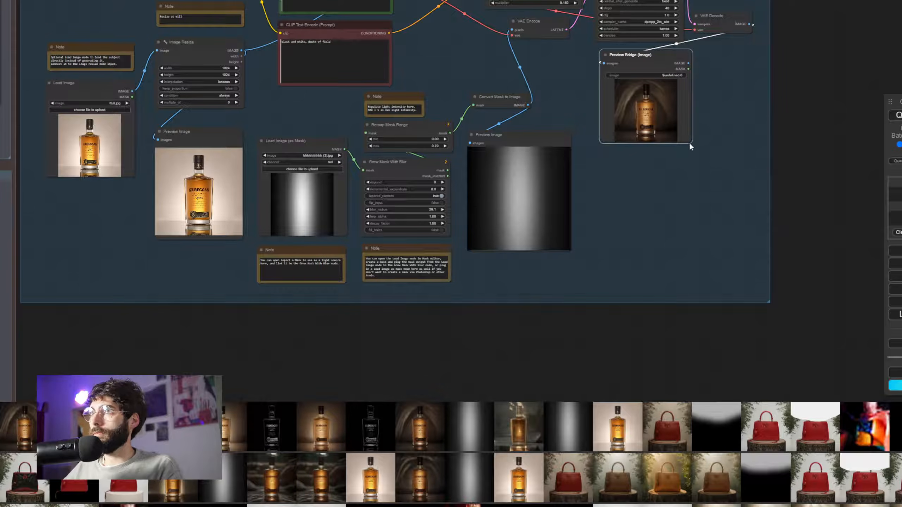
# - Enlarge the Preview Bridge node to show the relit bottle at a larger size and nudge it within the group
pyautogui.moveTo(691, 142); pyautogui.dragTo(763, 283)
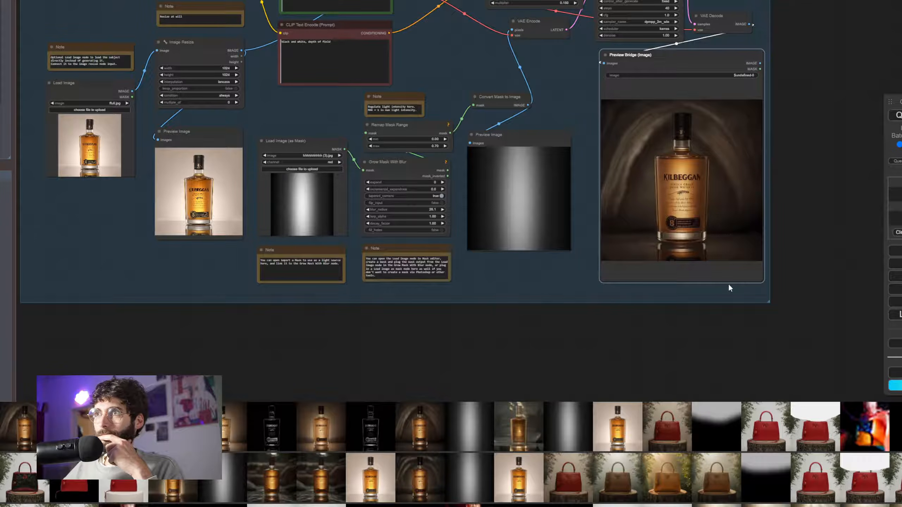
pyautogui.scroll(4, 723, 323)
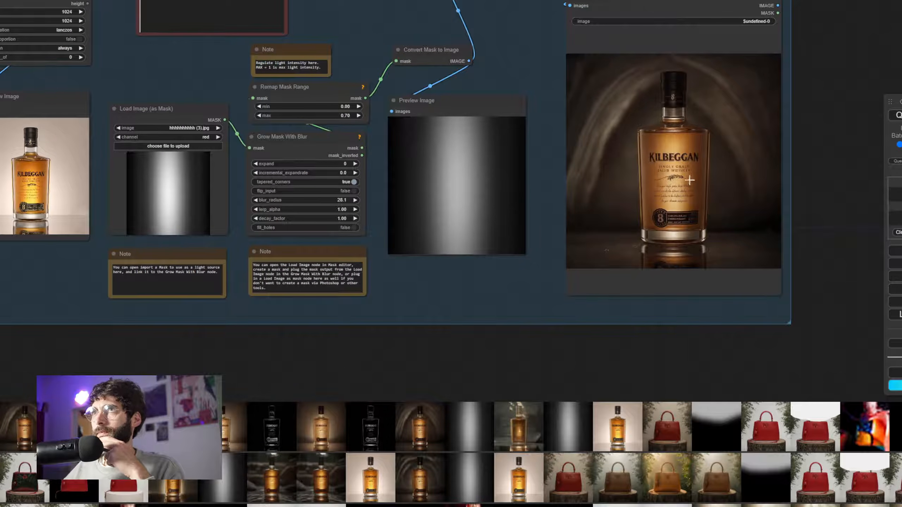
pyautogui.moveTo(782, 292); pyautogui.dragTo(784, 269)
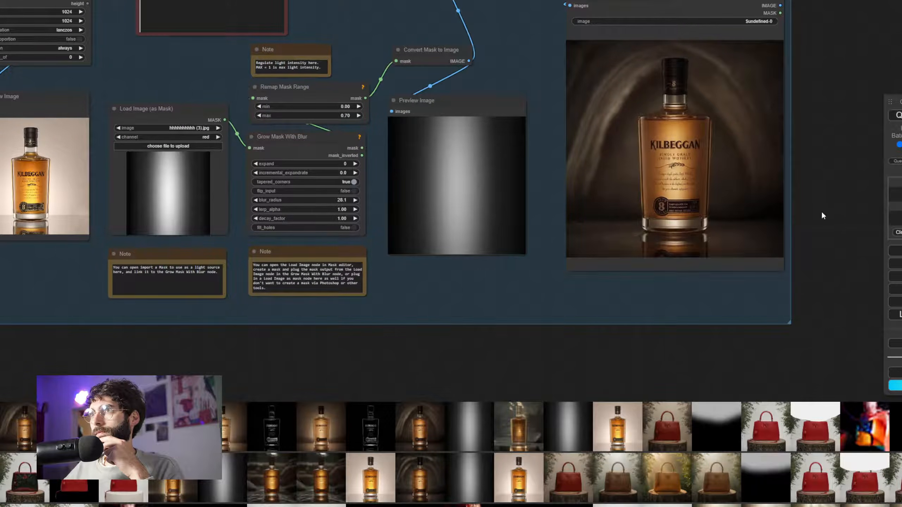
pyautogui.moveTo(820, 207); pyautogui.dragTo(825, 250)
pyautogui.moveTo(694, 46); pyautogui.dragTo(686, 43)
pyautogui.click(804, 161)
pyautogui.scroll(-2, 805, 160)
pyautogui.moveTo(805, 157); pyautogui.dragTo(795, 113)
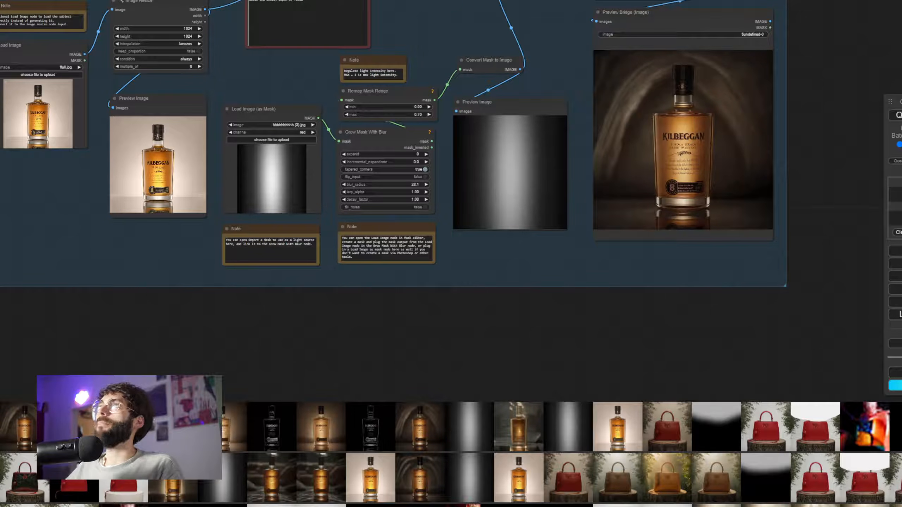
pyautogui.doubleClick(526, 340)
pyautogui.moveTo(526, 340)
pyautogui.mouseDown()
pyautogui.moveTo(483, 337)
pyautogui.moveTo(531, 334)
pyautogui.mouseUp()
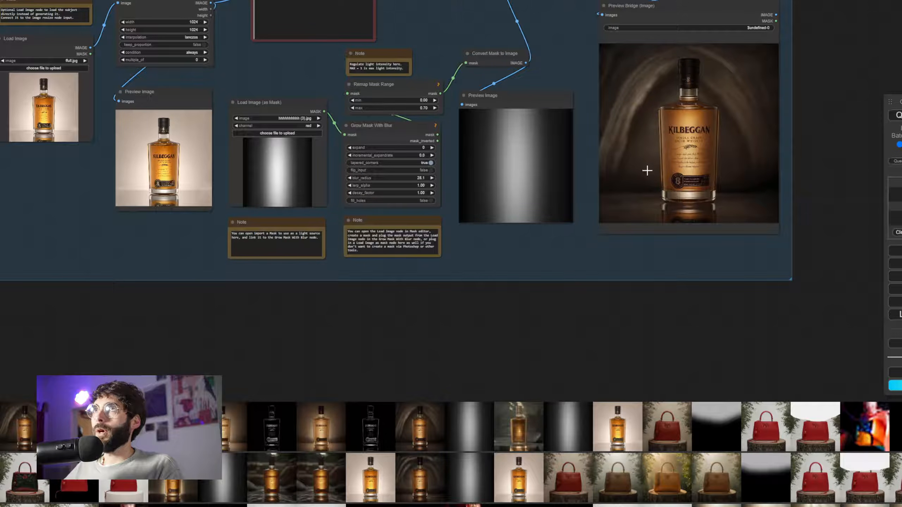
pyautogui.moveTo(322, 357); pyautogui.dragTo(362, 381)
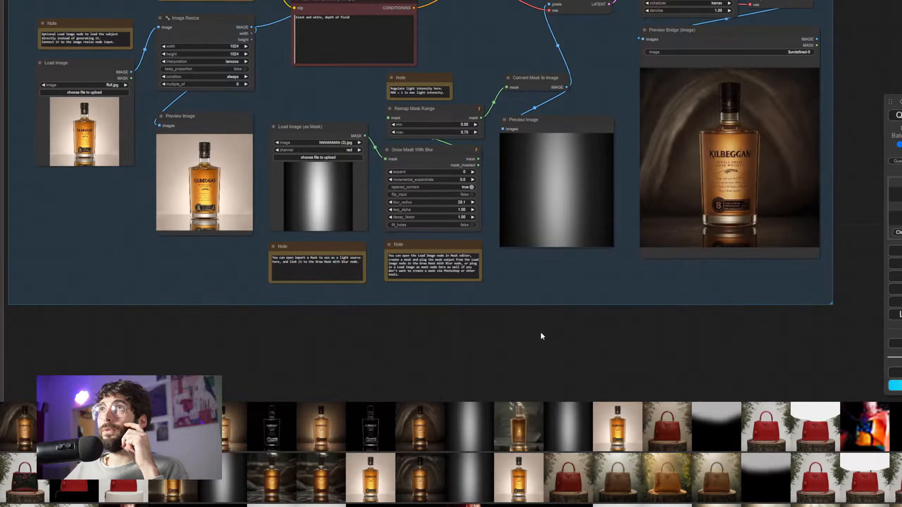
pyautogui.moveTo(540, 332); pyautogui.dragTo(539, 324)
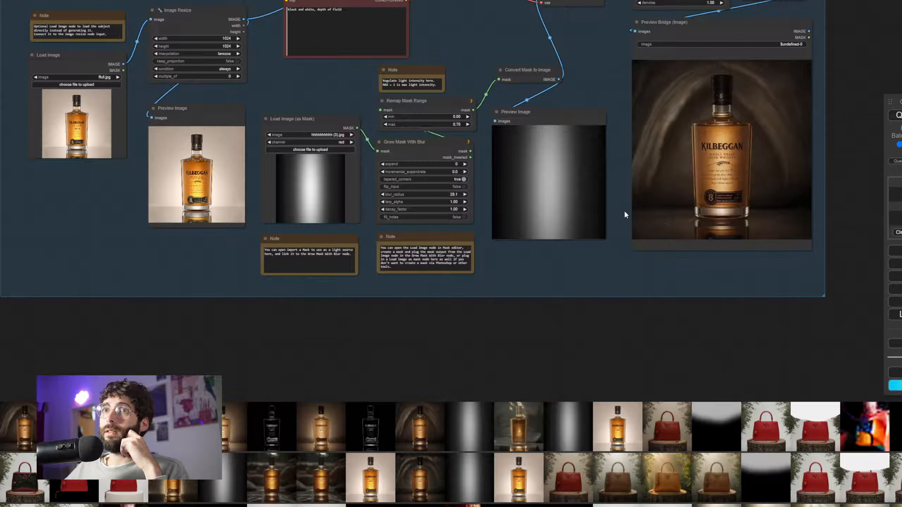
pyautogui.moveTo(606, 307); pyautogui.dragTo(610, 301)
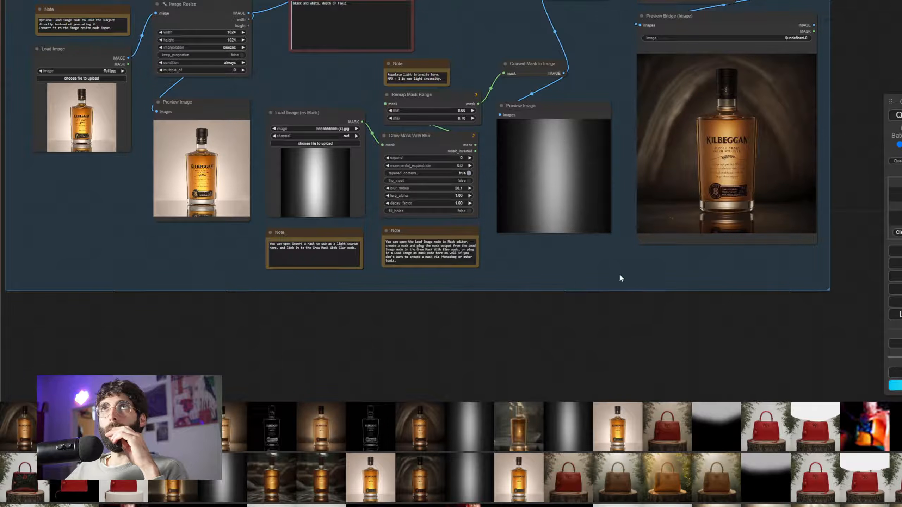
pyautogui.moveTo(613, 284); pyautogui.dragTo(578, 318)
pyautogui.scroll(-1, 608, 287)
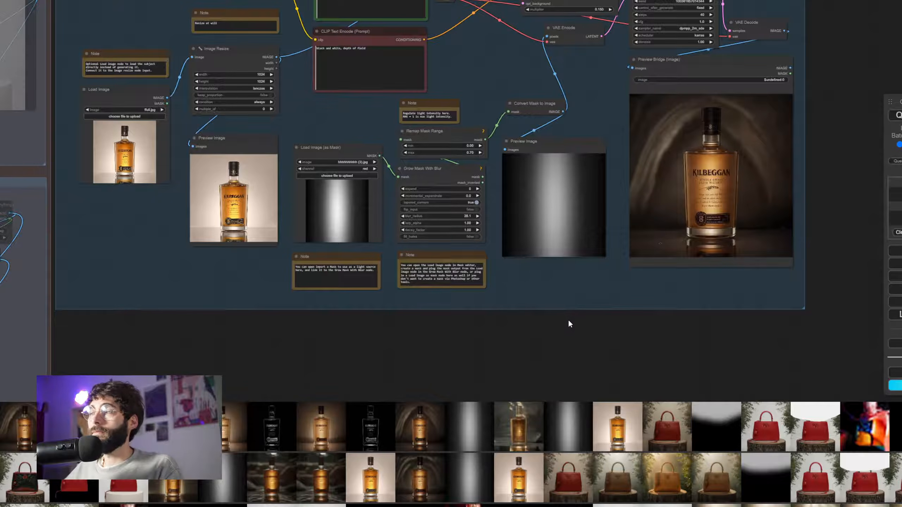
pyautogui.scroll(2, 566, 323)
pyautogui.moveTo(568, 335); pyautogui.dragTo(571, 344)
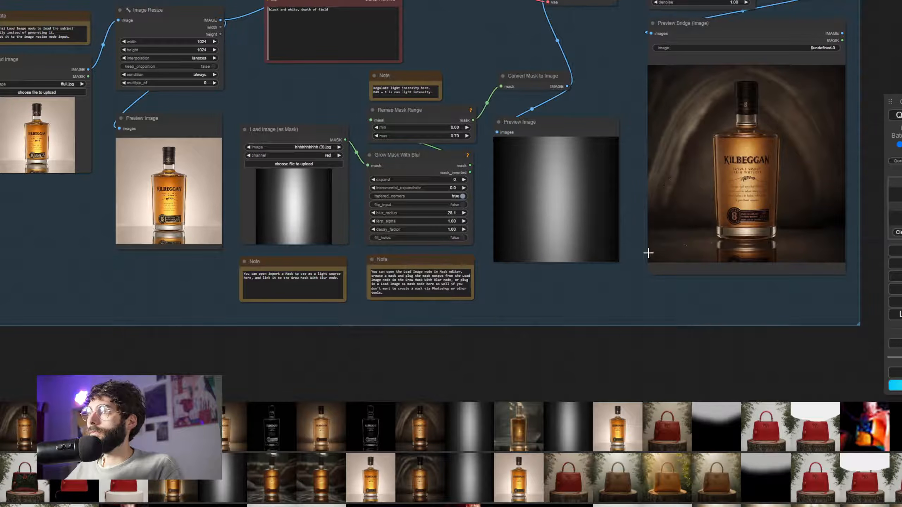
pyautogui.scroll(-2, 708, 310)
pyautogui.moveTo(708, 310); pyautogui.dragTo(572, 262)
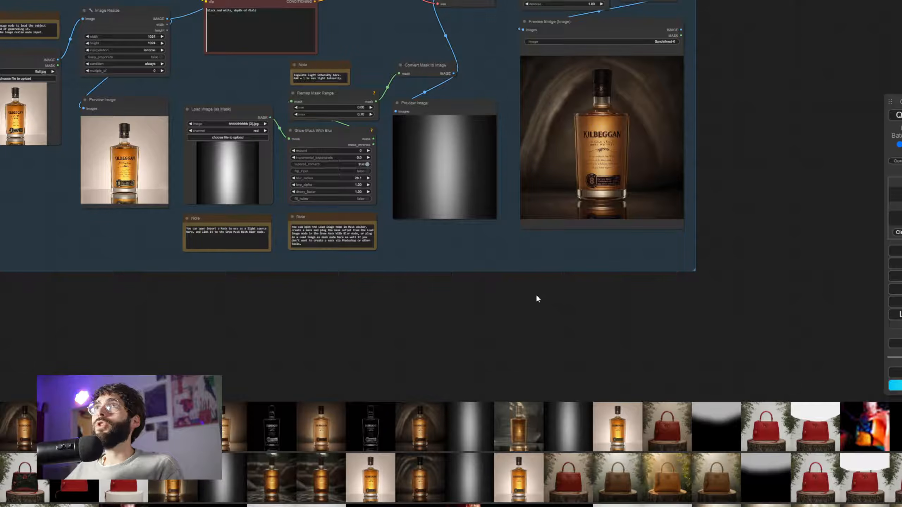
# - Search the node library for "image compo" to look for an image compositing node, and close the search without adding one
pyautogui.doubleClick(491, 305)
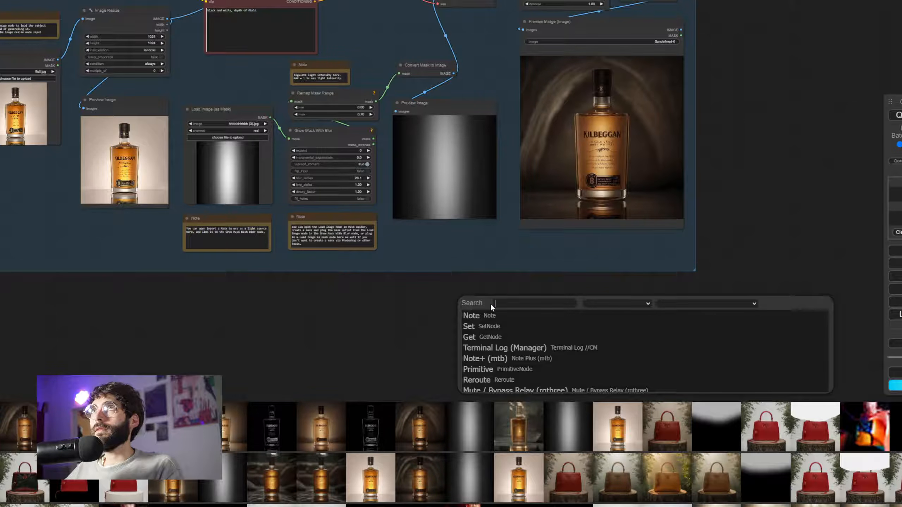
pyautogui.write('image compo')
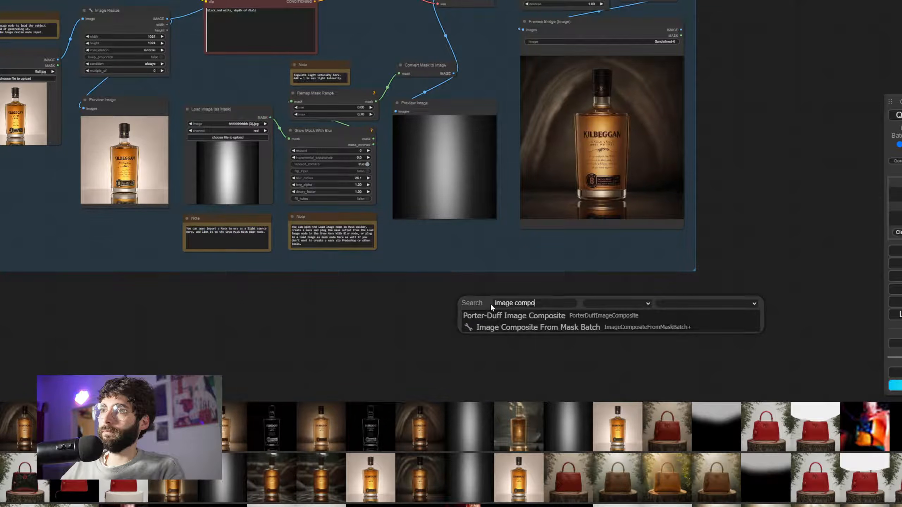
pyautogui.press('Down')
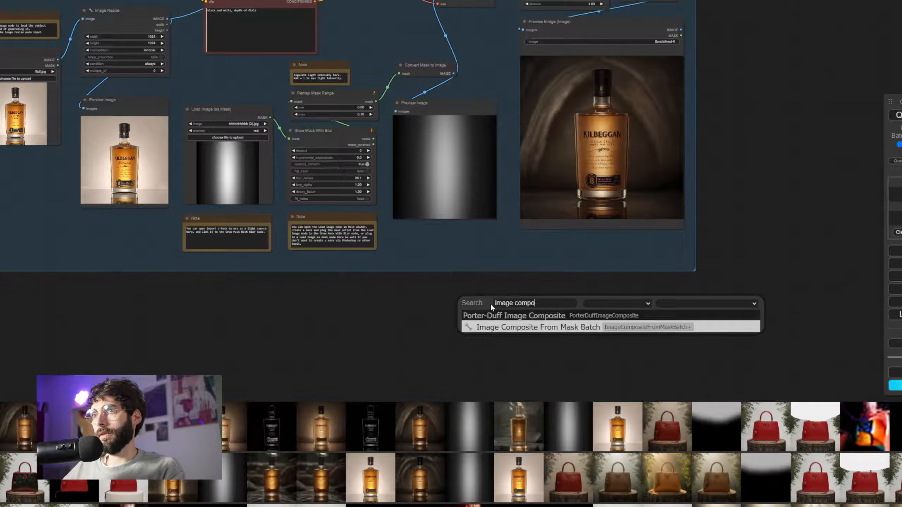
pyautogui.press('Escape')
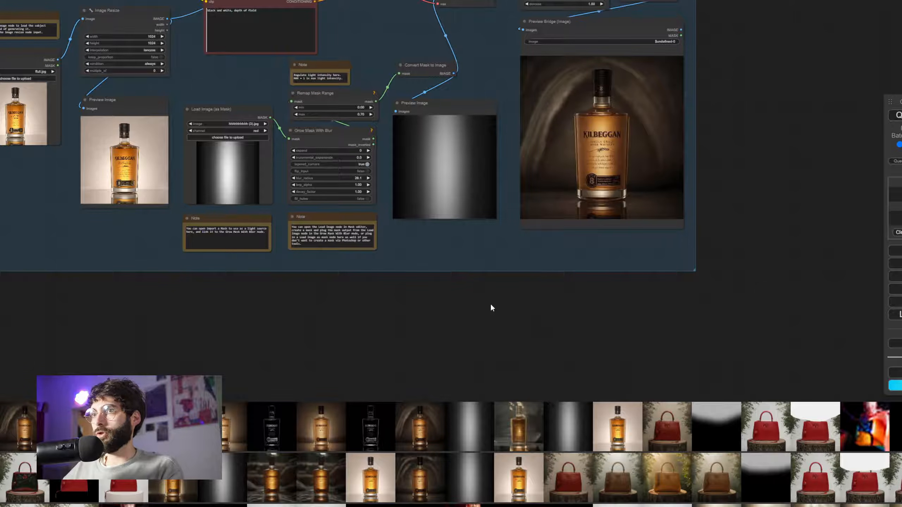
# - Search the node library for "blend" to find an image blending node for the empty area below the group
pyautogui.doubleClick(491, 306)
pyautogui.write('blend')
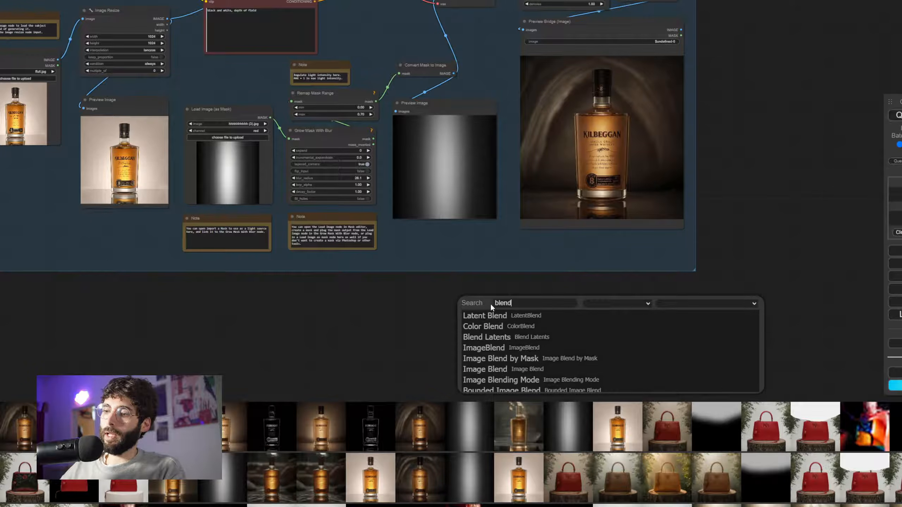
pyautogui.write(' ima')
pyautogui.press('BackSpace')
pyautogui.press('BackSpace')
pyautogui.press('BackSpace')
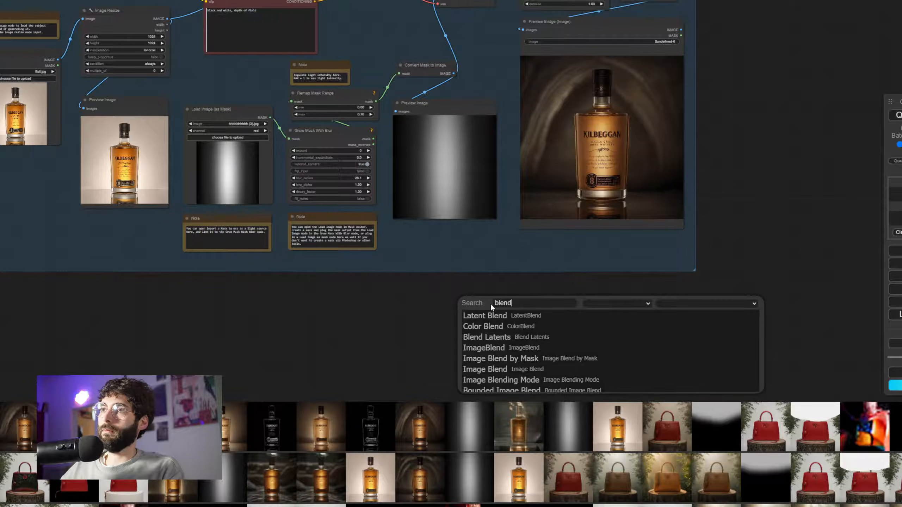
# - Add an Image Blend by Mask node and place it in the empty area below the relighting group
pyautogui.write('by')
pyautogui.press('Return')
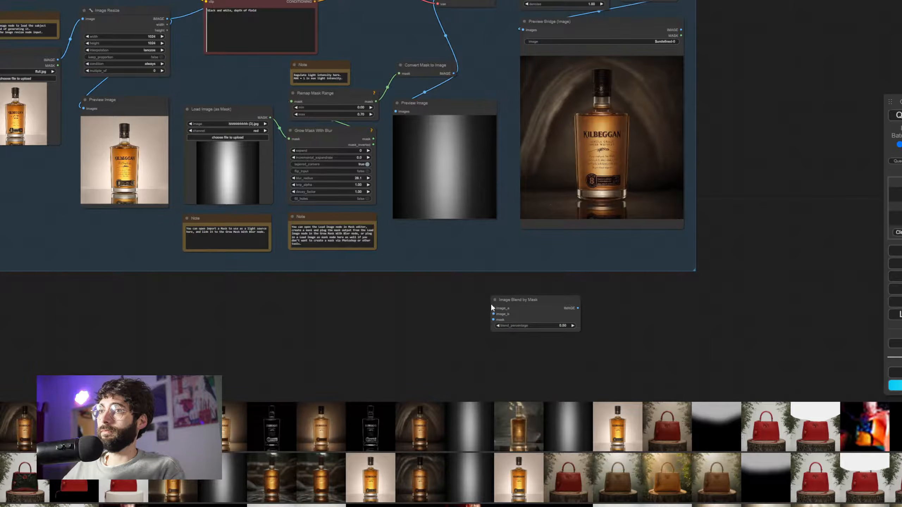
pyautogui.scroll(3, 517, 335)
pyautogui.scroll(-3, 518, 337)
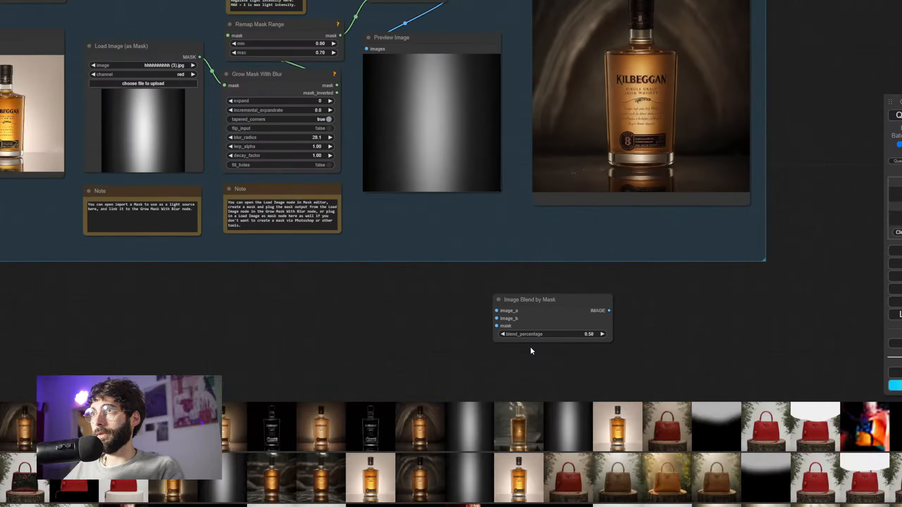
pyautogui.moveTo(552, 315); pyautogui.dragTo(598, 312)
pyautogui.scroll(-3, 468, 305)
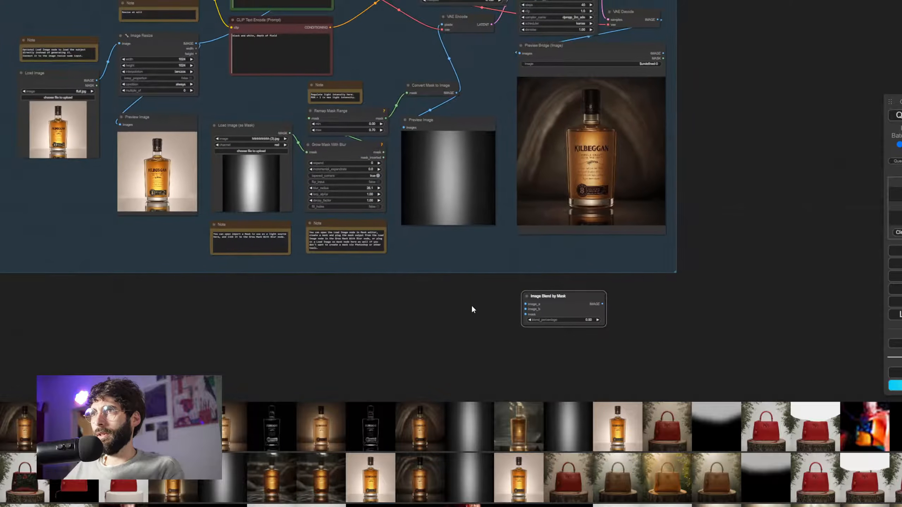
pyautogui.moveTo(468, 304); pyautogui.dragTo(486, 299)
pyautogui.moveTo(561, 289); pyautogui.dragTo(601, 292)
# - Connect the Preview Bridge image to image_a and the Image Resize output to image_b of the Image Blend by Mask node
pyautogui.moveTo(679, 42); pyautogui.dragTo(583, 302)
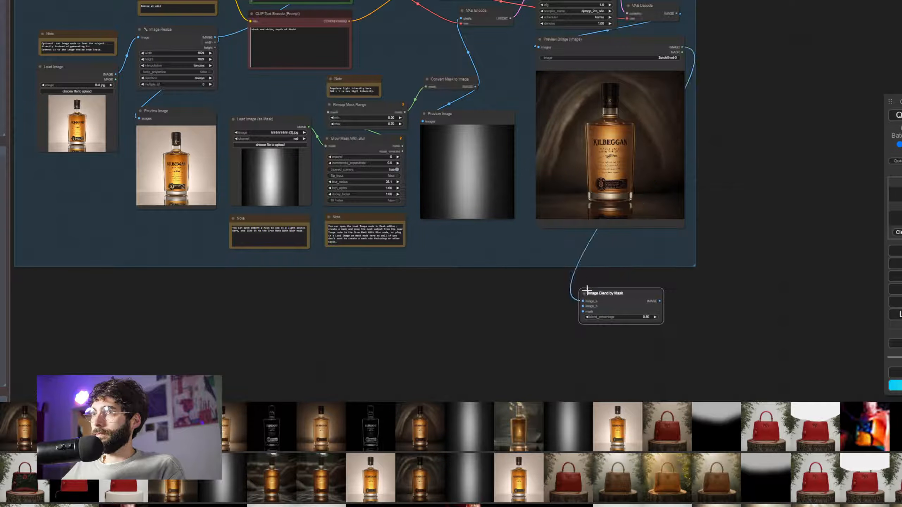
pyautogui.moveTo(214, 37); pyautogui.dragTo(582, 306)
pyautogui.moveTo(550, 339); pyautogui.dragTo(483, 340)
pyautogui.moveTo(567, 297); pyautogui.dragTo(590, 301)
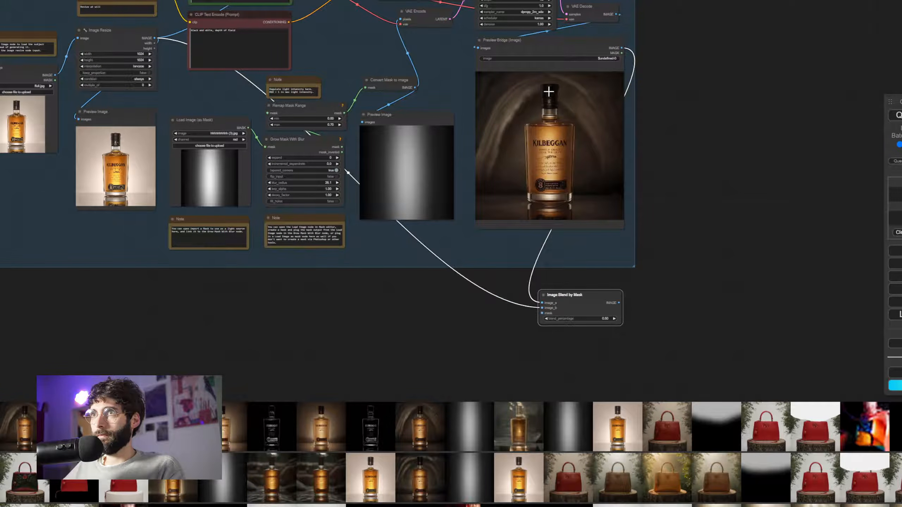
# - Paint a mask over the bottle's label area in the Preview Bridge image with the mask editor and save it
pyautogui.rightClick(552, 119)
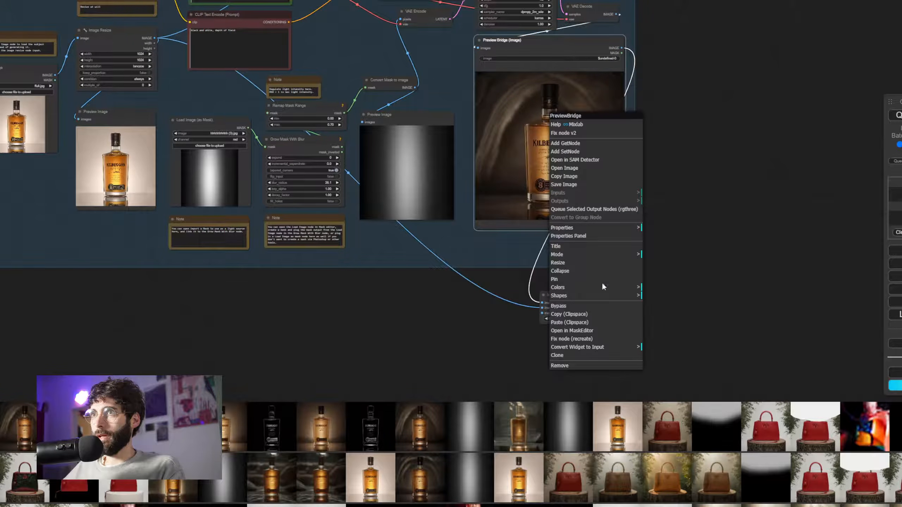
pyautogui.click(597, 332)
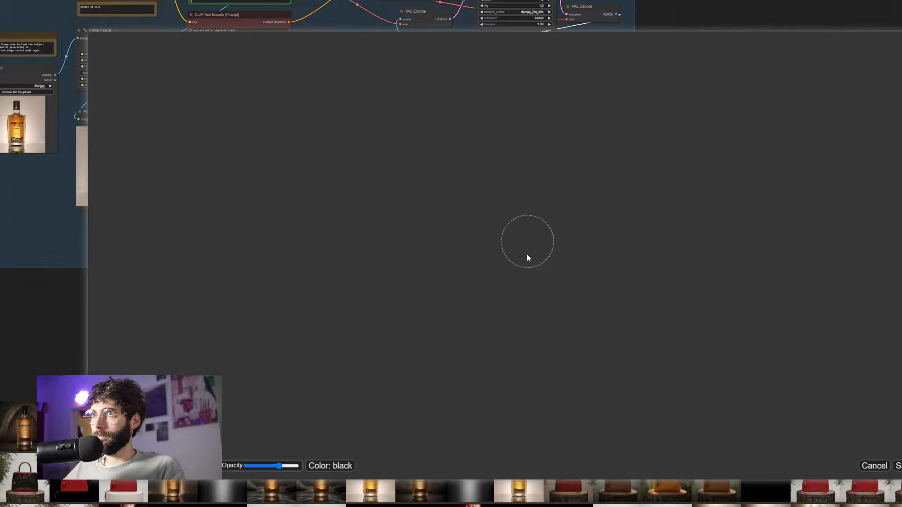
pyautogui.moveTo(492, 290)
pyautogui.mouseDown()
pyautogui.moveTo(495, 362)
pyautogui.moveTo(552, 364)
pyautogui.moveTo(554, 251)
pyautogui.moveTo(550, 335)
pyautogui.moveTo(550, 265)
pyautogui.moveTo(529, 247)
pyautogui.moveTo(503, 246)
pyautogui.moveTo(547, 243)
pyautogui.moveTo(509, 251)
pyautogui.moveTo(520, 335)
pyautogui.mouseUp()
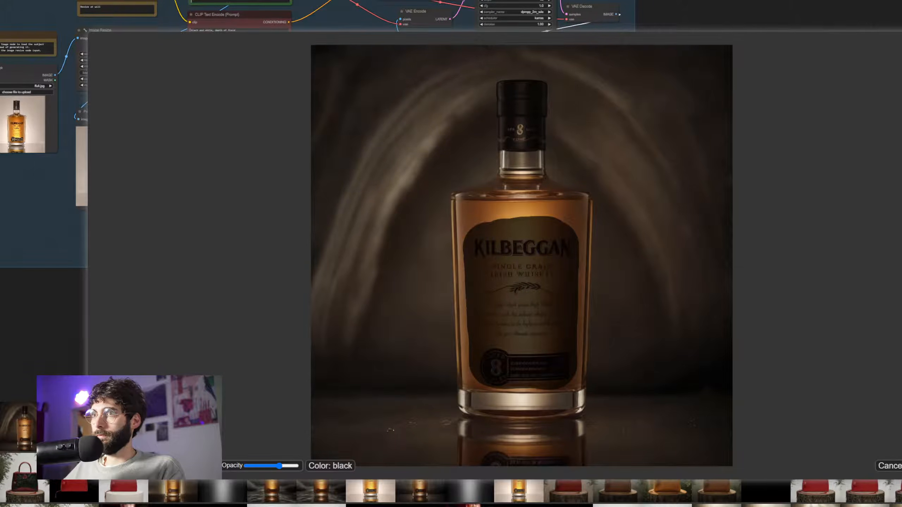
pyautogui.click(898, 465)
# - Add a Convert Mask to Image node and wire it between the Preview Bridge mask output and the Image Blend by Mask node
pyautogui.moveTo(682, 293); pyautogui.dragTo(660, 308)
pyautogui.moveTo(547, 311); pyautogui.dragTo(550, 316)
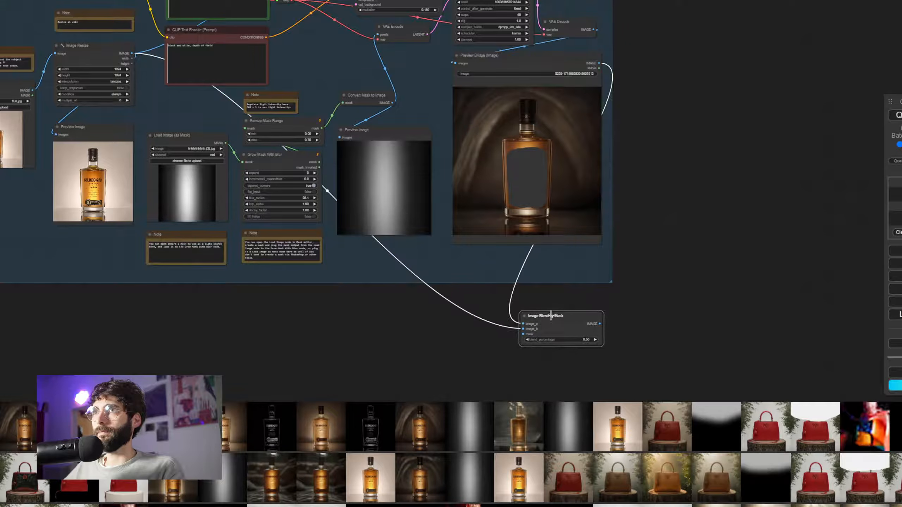
pyautogui.doubleClick(494, 264)
pyautogui.write('conver')
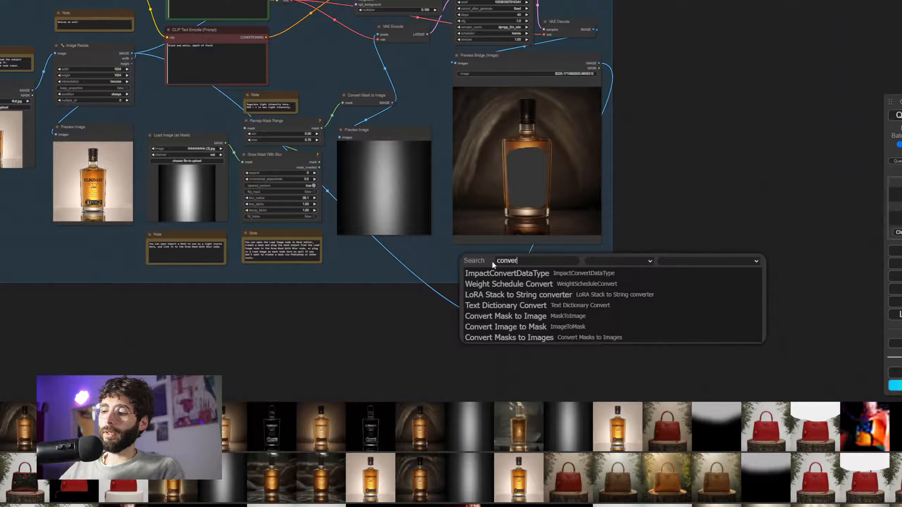
pyautogui.write('t ma')
pyautogui.press('Return')
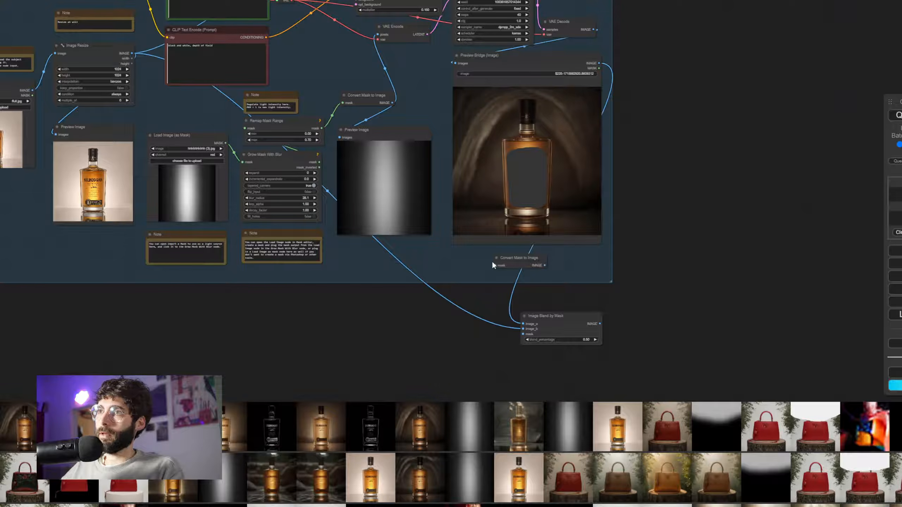
pyautogui.moveTo(599, 63); pyautogui.dragTo(523, 329)
pyautogui.scroll(3, 584, 349)
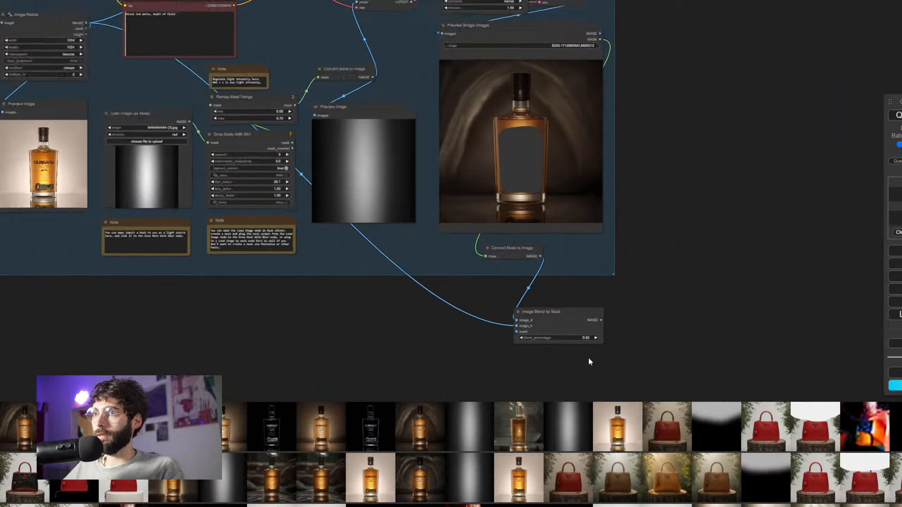
# - Set the blend percentage to 1 and attach a Preview Image node to the Image Blend by Mask output
pyautogui.click(590, 315)
pyautogui.write('1')
pyautogui.press('Return')
pyautogui.scroll(-2, 536, 337)
pyautogui.moveTo(591, 266); pyautogui.dragTo(650, 3)
pyautogui.click(639, 87)
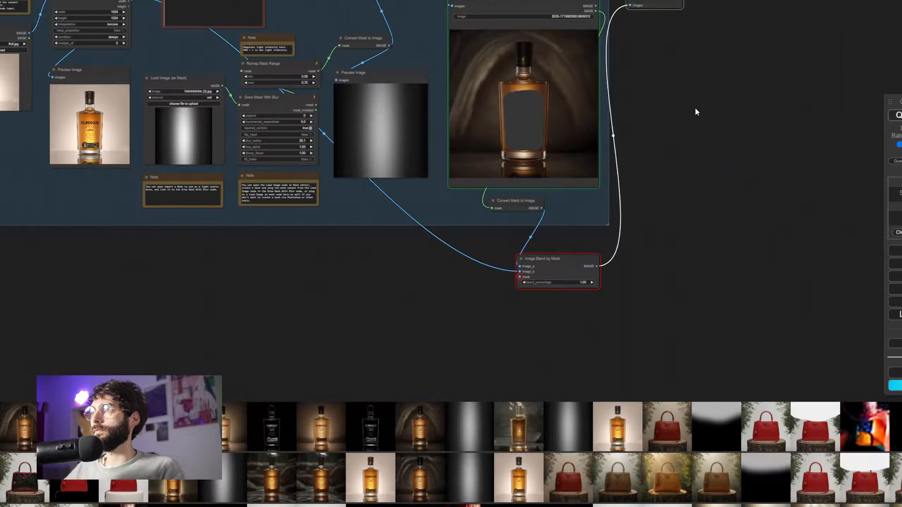
# - Reroute the Convert Mask to Image output to the blend node's mask input and reconnect the Preview Bridge image to image_a
pyautogui.scroll(3, 693, 111)
pyautogui.moveTo(693, 111); pyautogui.dragTo(608, 157)
pyautogui.scroll(1, 616, 232)
pyautogui.moveTo(593, 264); pyautogui.dragTo(702, 83)
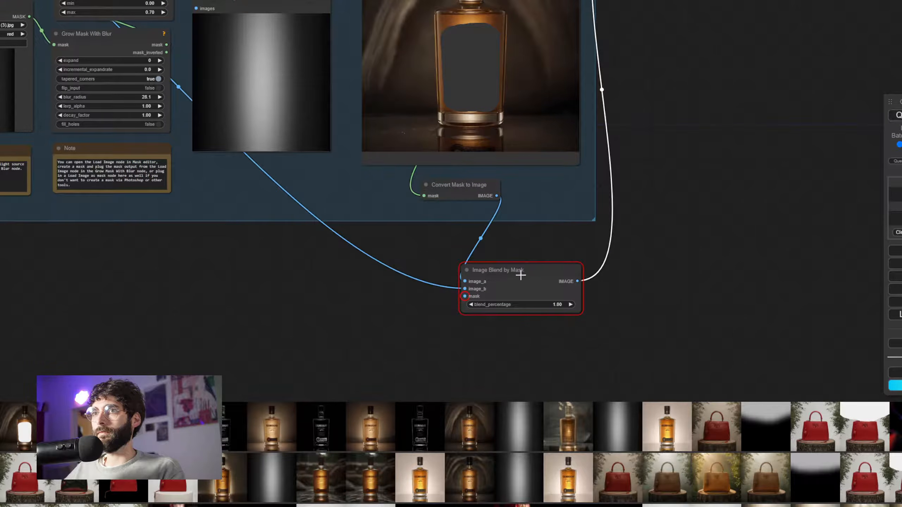
pyautogui.scroll(-3, 521, 272)
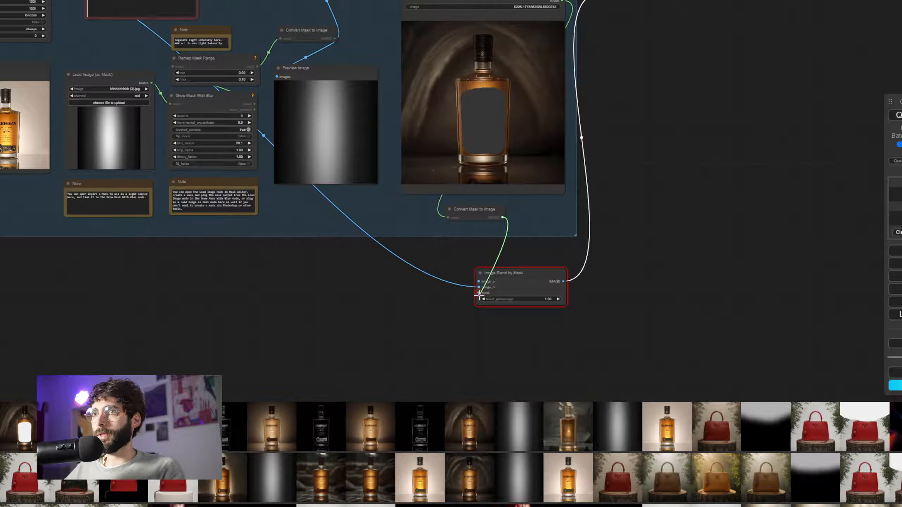
pyautogui.moveTo(551, 219); pyautogui.dragTo(552, 241)
pyautogui.moveTo(478, 297)
pyautogui.mouseDown()
pyautogui.moveTo(470, 316)
pyautogui.moveTo(479, 309)
pyautogui.mouseUp()
pyautogui.moveTo(542, 254); pyautogui.dragTo(542, 292)
pyautogui.moveTo(563, 63); pyautogui.dragTo(482, 350)
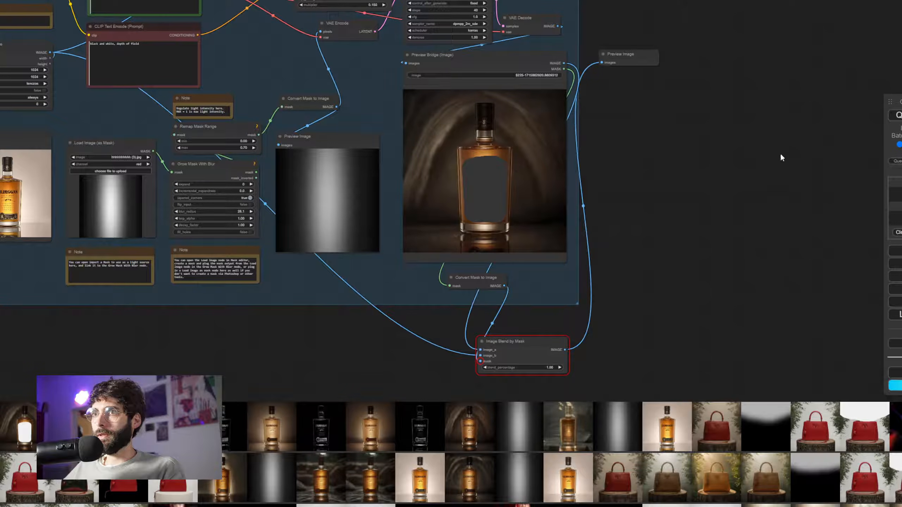
# - Run the workflow and enlarge the new Preview Image node to inspect the blended bottle label
pyautogui.click(897, 115)
pyautogui.moveTo(643, 133); pyautogui.dragTo(784, 329)
pyautogui.scroll(4, 587, 126)
pyautogui.scroll(2, 672, 346)
pyautogui.moveTo(669, 341); pyautogui.dragTo(685, 389)
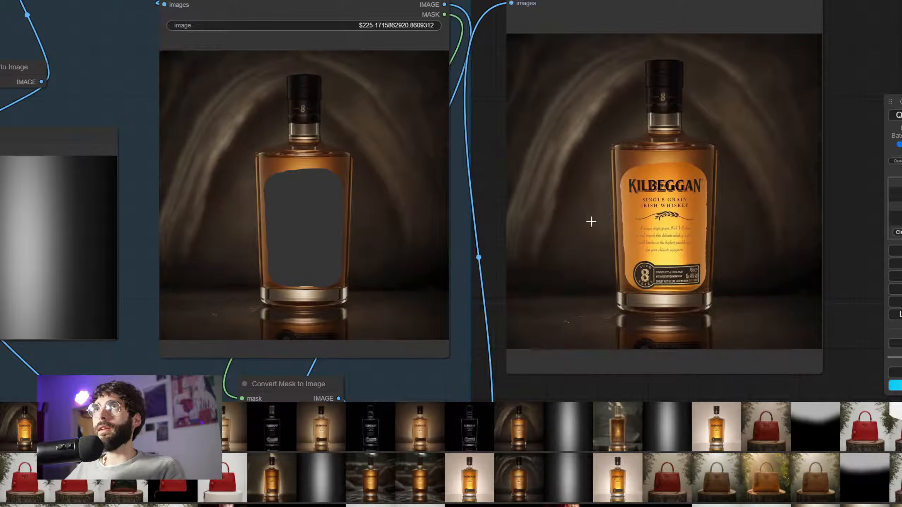
# - Set the Image Blend by Mask blend percentage to 0.5 and check the regenerated bottle image
pyautogui.moveTo(845, 341); pyautogui.dragTo(899, 101)
pyautogui.click(470, 305)
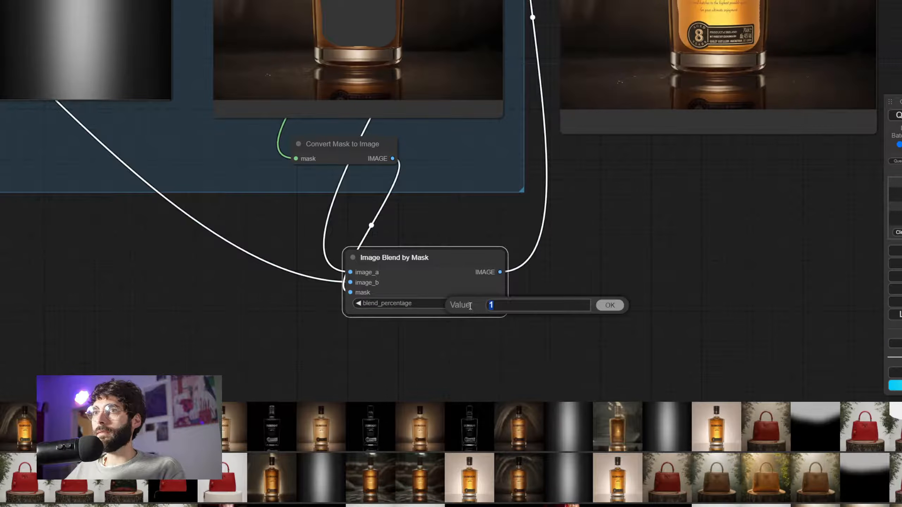
pyautogui.write('0.5')
pyautogui.press('Return')
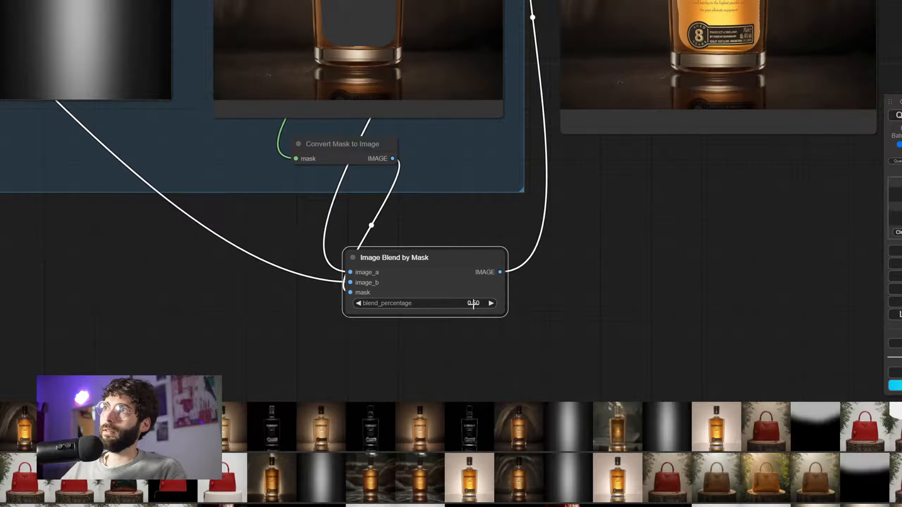
pyautogui.moveTo(819, 143); pyautogui.dragTo(764, 289)
pyautogui.moveTo(567, 366); pyautogui.dragTo(574, 334)
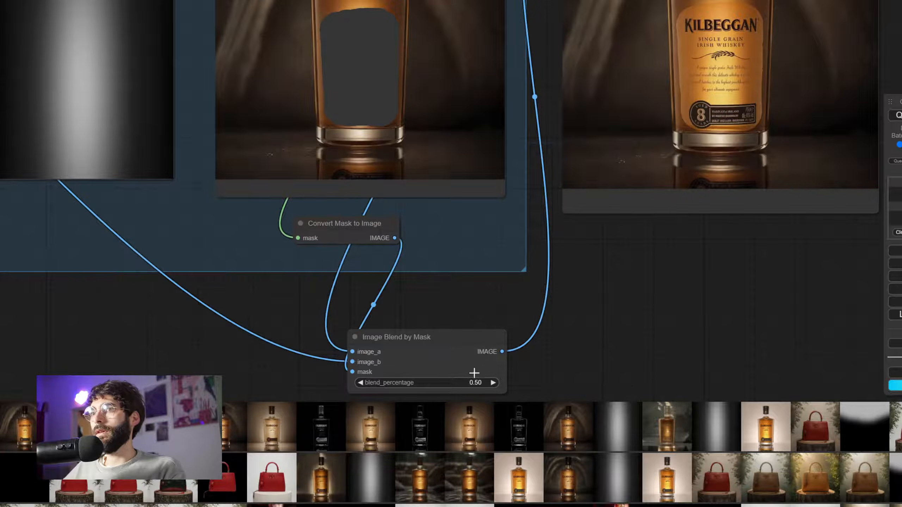
# - Lower the blend percentage to 0.2 and inspect the label in the regenerated image
pyautogui.click(472, 382)
pyautogui.write('0.2')
pyautogui.press('Return')
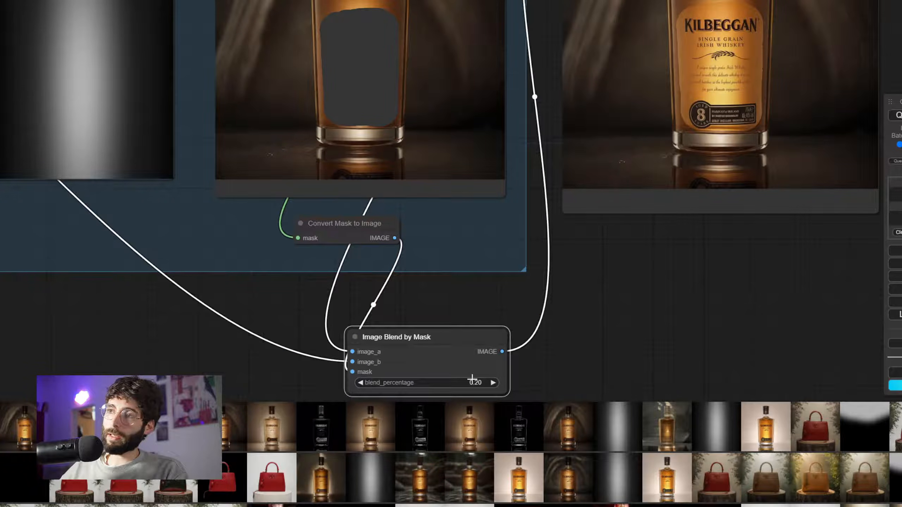
pyautogui.scroll(5, 658, 145)
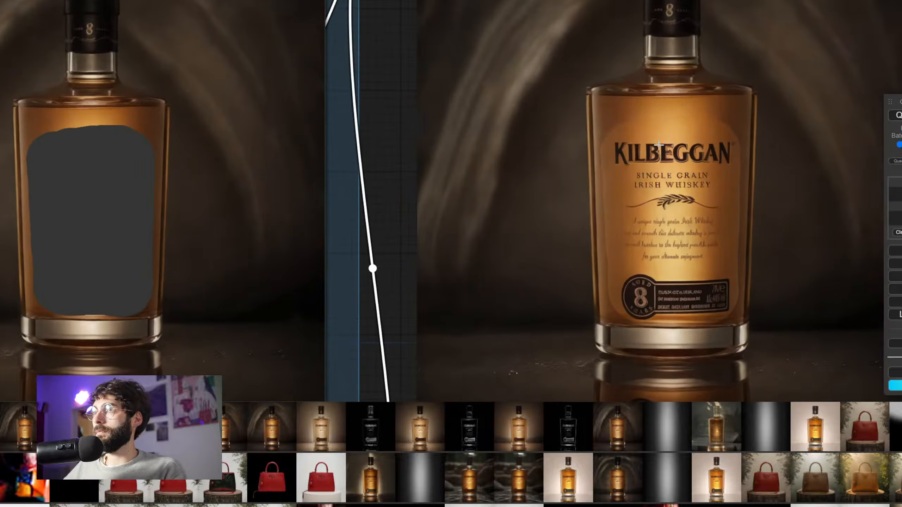
# - Add a Gaussian Blur Mask node near the Image Blend by Mask node
pyautogui.scroll(-7, 671, 159)
pyautogui.moveTo(594, 344); pyautogui.dragTo(658, 248)
pyautogui.moveTo(510, 315); pyautogui.dragTo(506, 328)
pyautogui.moveTo(445, 227); pyautogui.dragTo(444, 220)
pyautogui.doubleClick(420, 273)
pyautogui.write('blur')
pyautogui.press('Down')
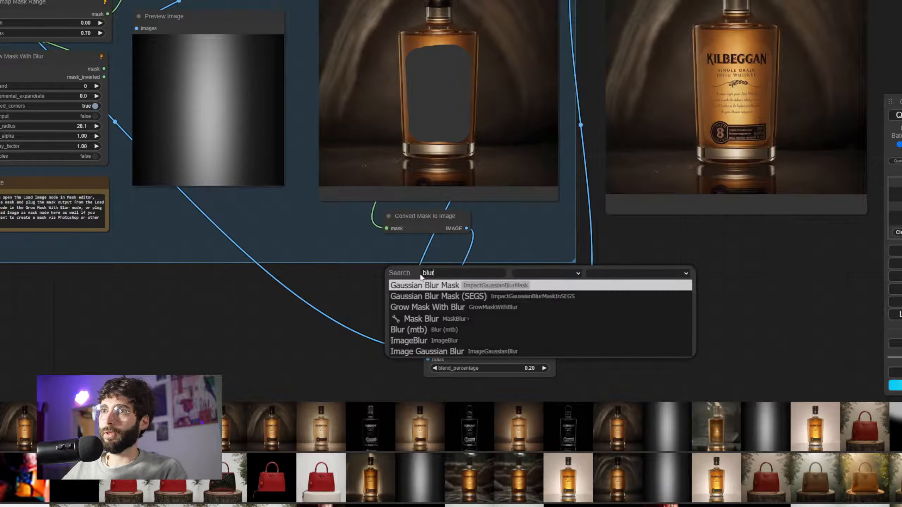
pyautogui.press('Return')
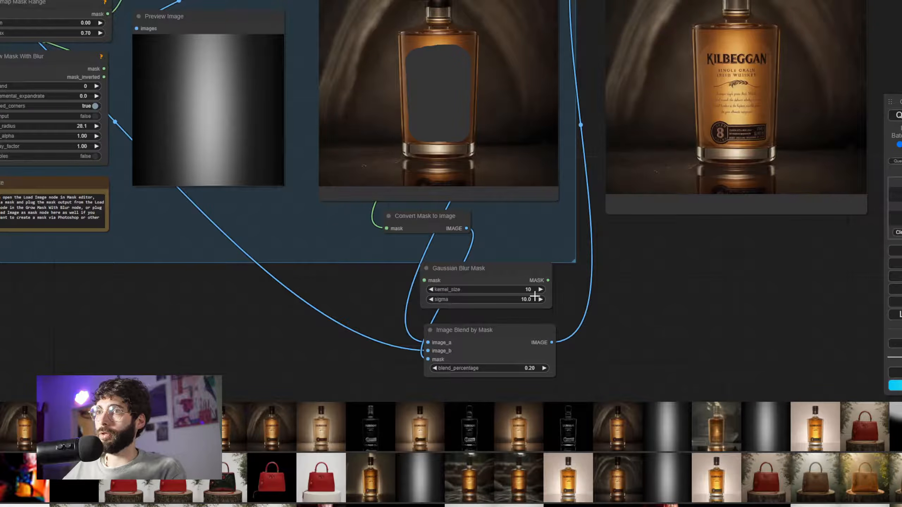
# - Insert the Gaussian Blur Mask node between the Preview Bridge mask output and the Convert Mask to Image node
pyautogui.click(510, 275)
pyautogui.moveTo(386, 228); pyautogui.dragTo(423, 281)
pyautogui.moveTo(548, 281); pyautogui.dragTo(390, 228)
pyautogui.moveTo(476, 269); pyautogui.dragTo(336, 207)
pyautogui.moveTo(441, 231); pyautogui.dragTo(466, 302)
pyautogui.moveTo(364, 214); pyautogui.dragTo(471, 228)
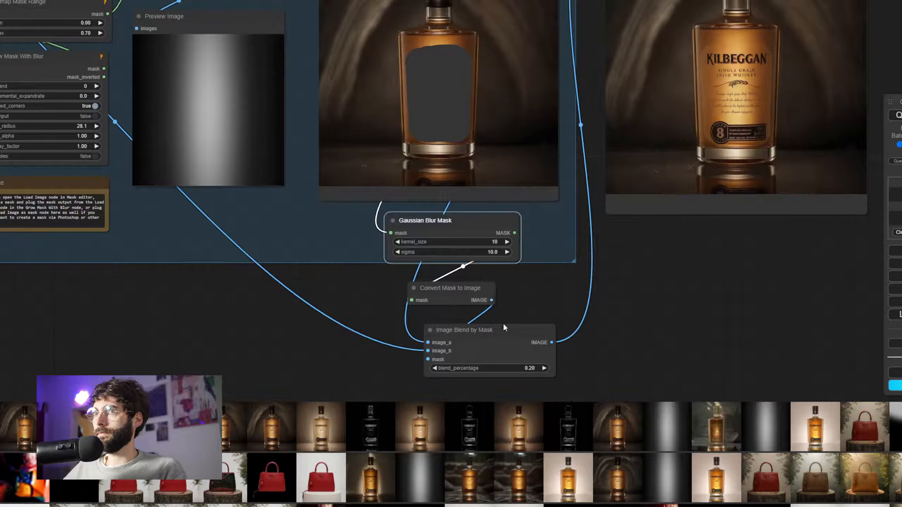
# - Attach a Preview Image node to the Convert Mask to Image output and run the workflow
pyautogui.scroll(-2, 667, 226)
pyautogui.moveTo(667, 226); pyautogui.dragTo(677, 130)
pyautogui.moveTo(550, 171); pyautogui.dragTo(362, 182)
pyautogui.click(366, 267)
pyautogui.click(898, 115)
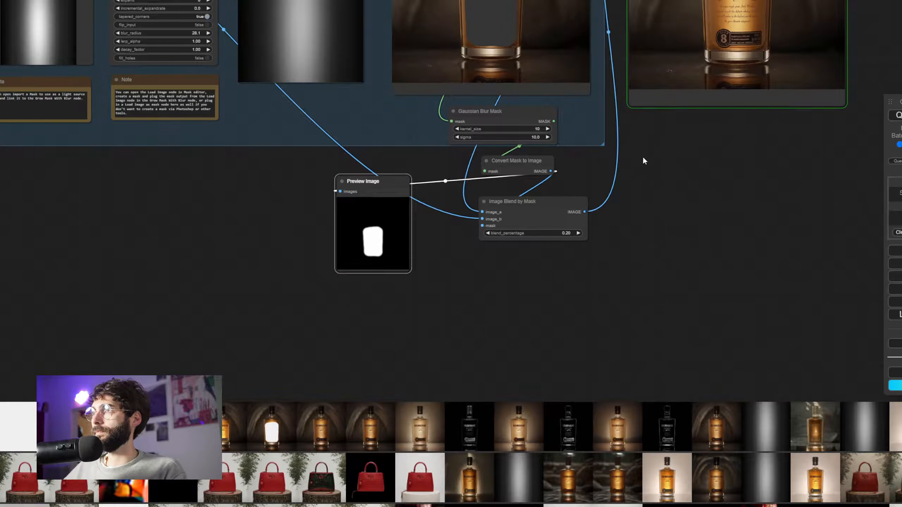
# - Set the Gaussian Blur Mask sigma to 50 and kernel size to 20, and check the regenerated mask and image
pyautogui.scroll(3, 435, 214)
pyautogui.moveTo(441, 214); pyautogui.dragTo(438, 275)
pyautogui.click(556, 172)
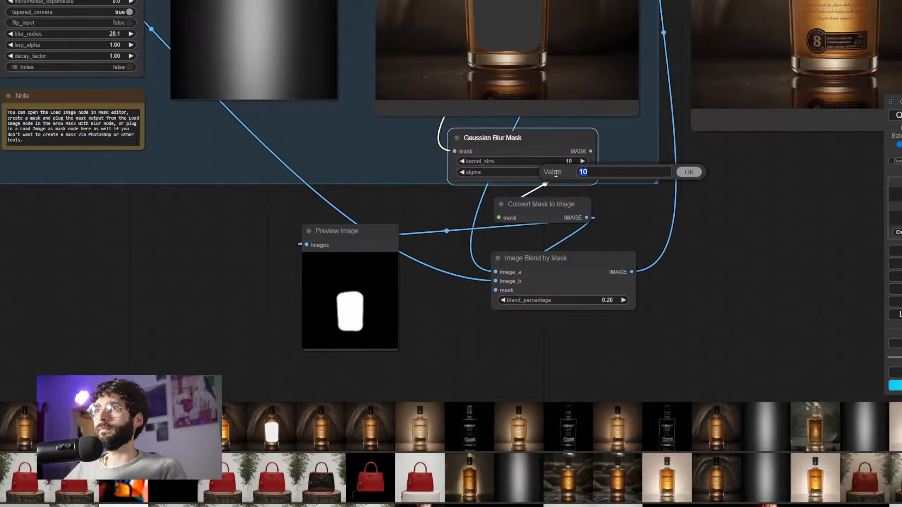
pyautogui.press('Return')
pyautogui.click(560, 161)
pyautogui.press('Escape')
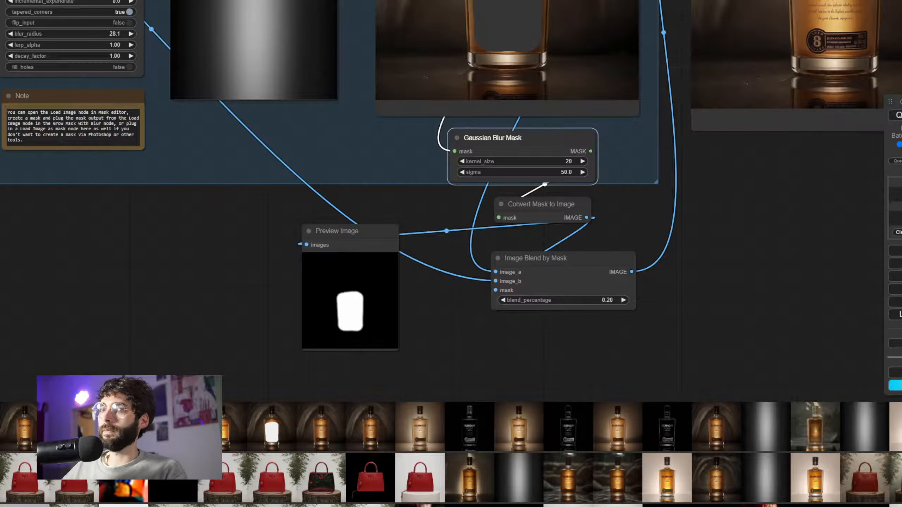
pyautogui.moveTo(724, 209); pyautogui.dragTo(584, 290)
pyautogui.moveTo(492, 324); pyautogui.dragTo(510, 306)
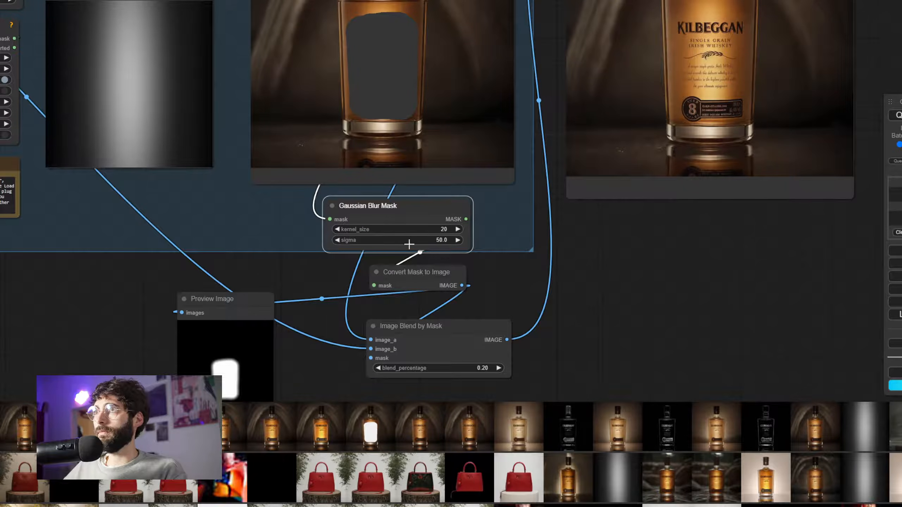
# - Increase the Gaussian Blur Mask kernel size to 40 and inspect the label edges in the regenerated image
pyautogui.click(414, 233)
pyautogui.write('40')
pyautogui.press('Return')
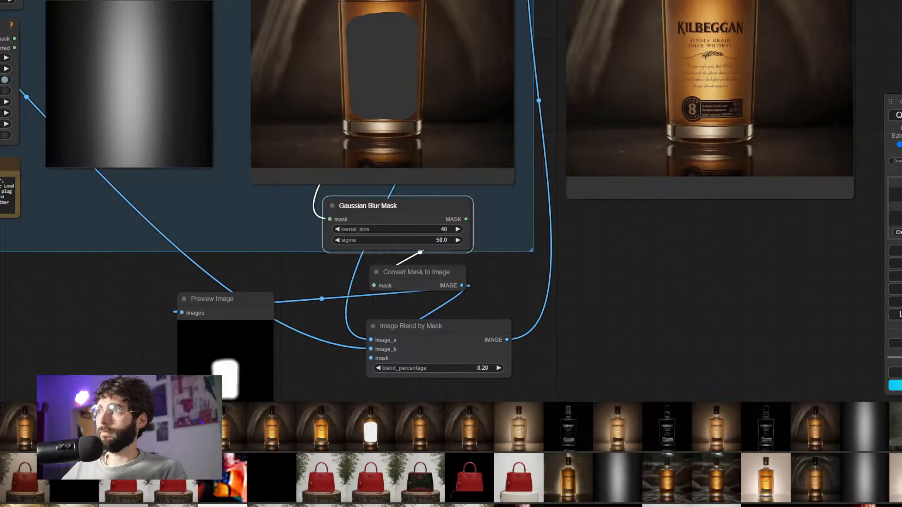
pyautogui.moveTo(786, 196); pyautogui.dragTo(681, 357)
pyautogui.scroll(-4, 681, 358)
pyautogui.moveTo(614, 340); pyautogui.dragTo(743, 333)
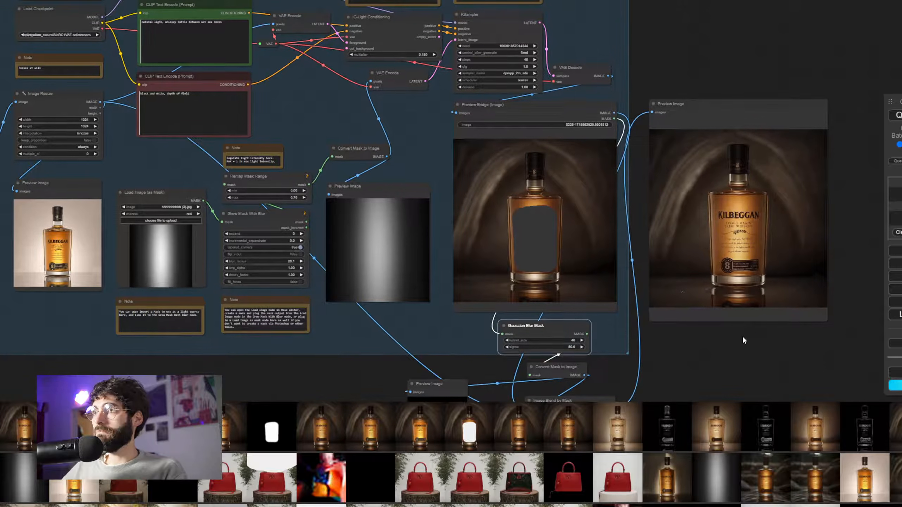
pyautogui.scroll(4, 748, 246)
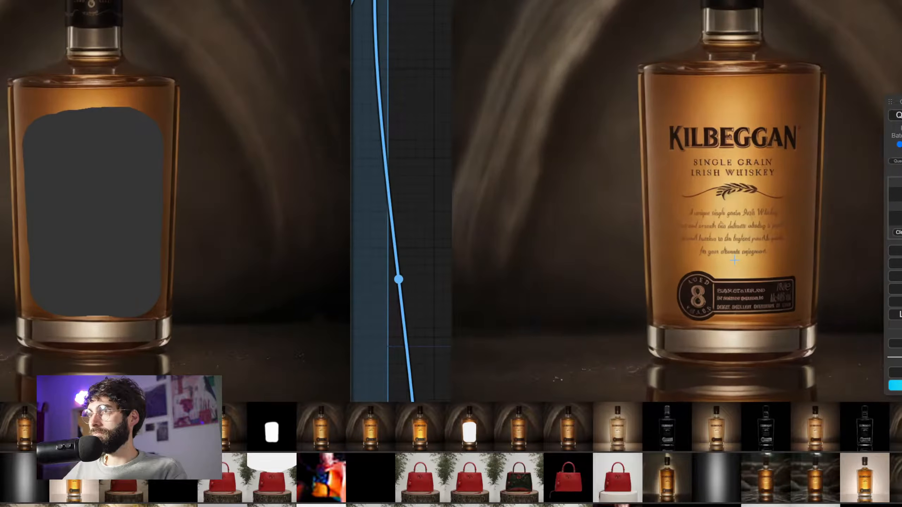
pyautogui.scroll(-2, 698, 363)
# - Raise the blend percentage to 0.5, run the workflow and examine the label in the result
pyautogui.moveTo(698, 363); pyautogui.dragTo(748, 108)
pyautogui.click(564, 256)
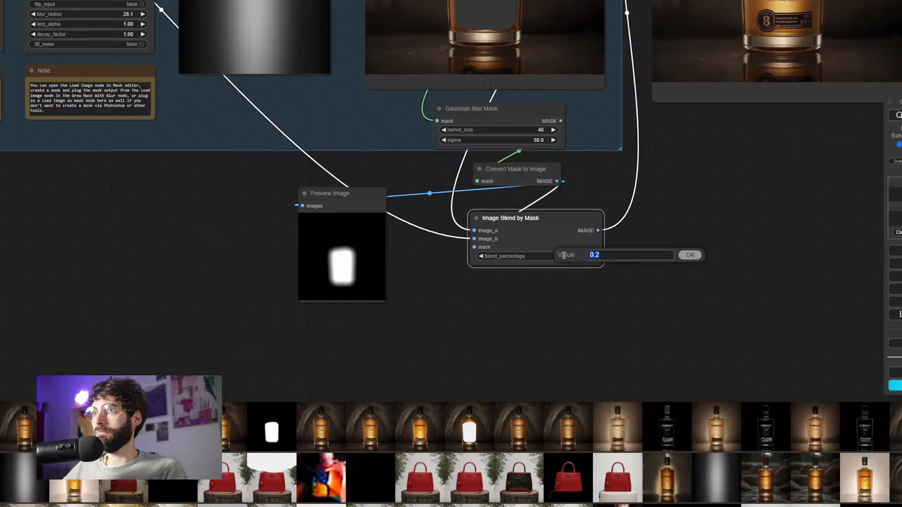
pyautogui.write('0.5')
pyautogui.press('Return')
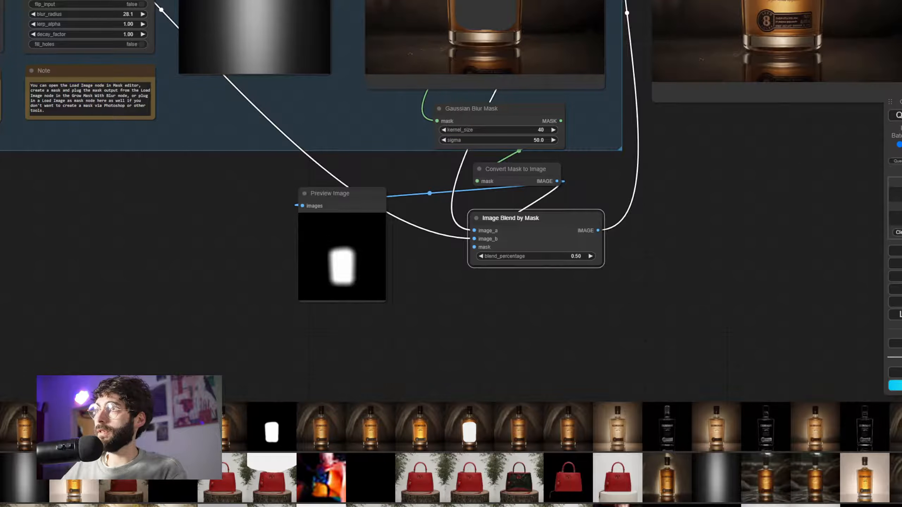
pyautogui.click(898, 124)
pyautogui.scroll(8, 600, 310)
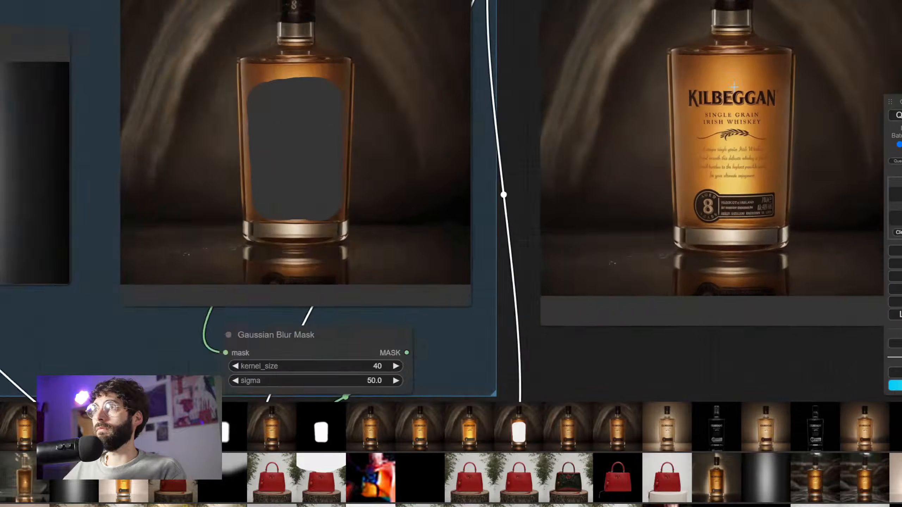
# - Attach a Preview Image node to the VAE Decode output, run the workflow and enlarge it beside the blended result
pyautogui.scroll(3, 755, 200)
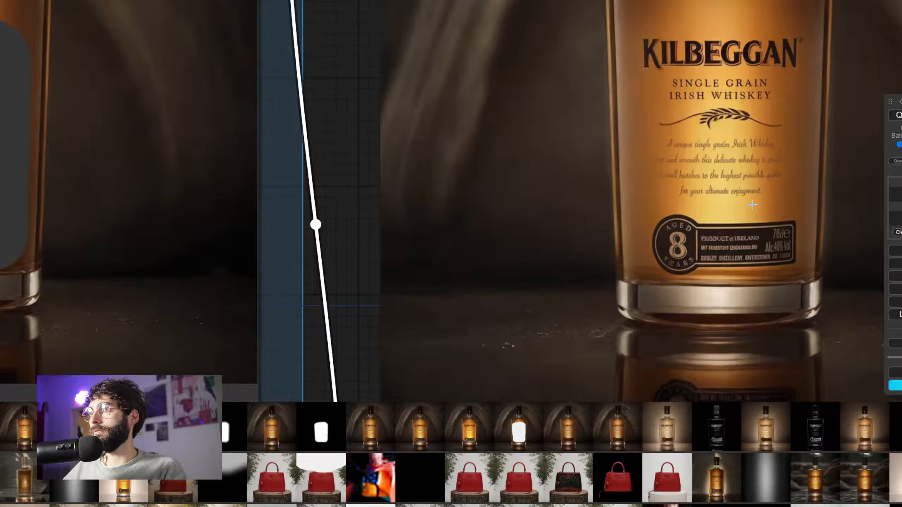
pyautogui.scroll(-6, 752, 205)
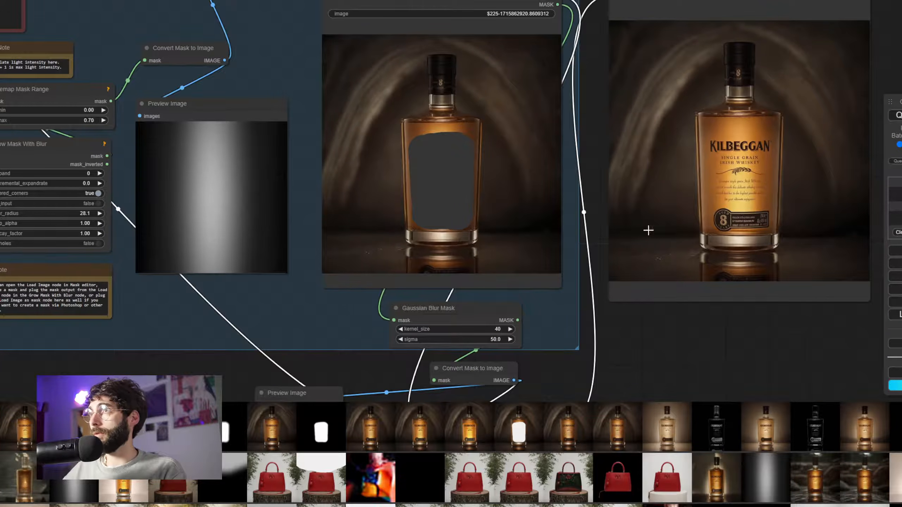
pyautogui.moveTo(661, 331); pyautogui.dragTo(595, 358)
pyautogui.scroll(-3, 621, 270)
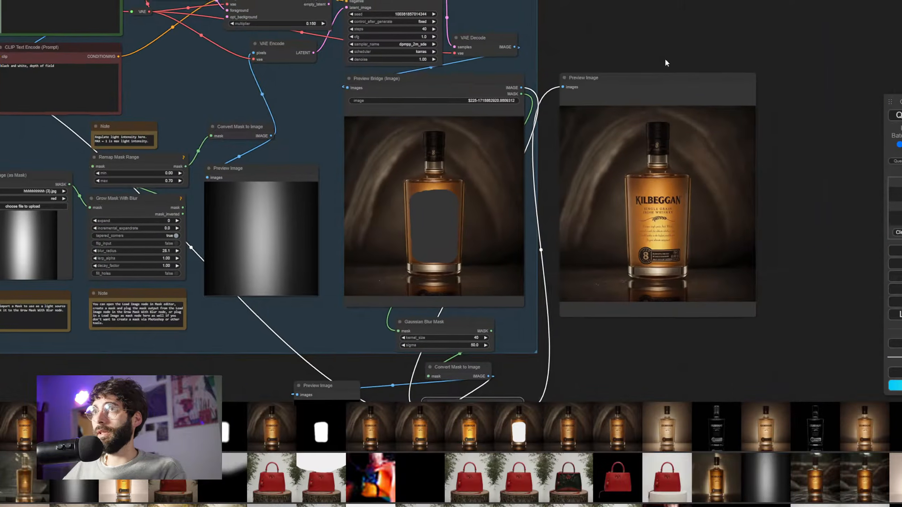
pyautogui.moveTo(670, 53); pyautogui.dragTo(613, 119)
pyautogui.moveTo(459, 112); pyautogui.dragTo(742, 145)
pyautogui.click(746, 213)
pyautogui.click(897, 116)
pyautogui.moveTo(733, 250); pyautogui.dragTo(651, 202)
pyautogui.moveTo(704, 174); pyautogui.dragTo(823, 334)
# - Compare the label and bottle lighting between the blended preview and the unblended relit preview
pyautogui.scroll(4, 733, 347)
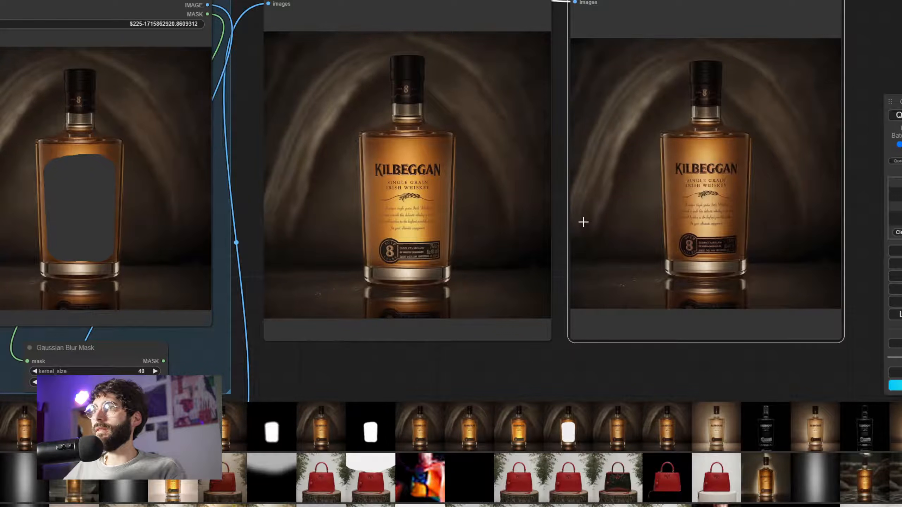
pyautogui.scroll(-1, 585, 236)
pyautogui.scroll(4, 580, 254)
pyautogui.click(554, 286)
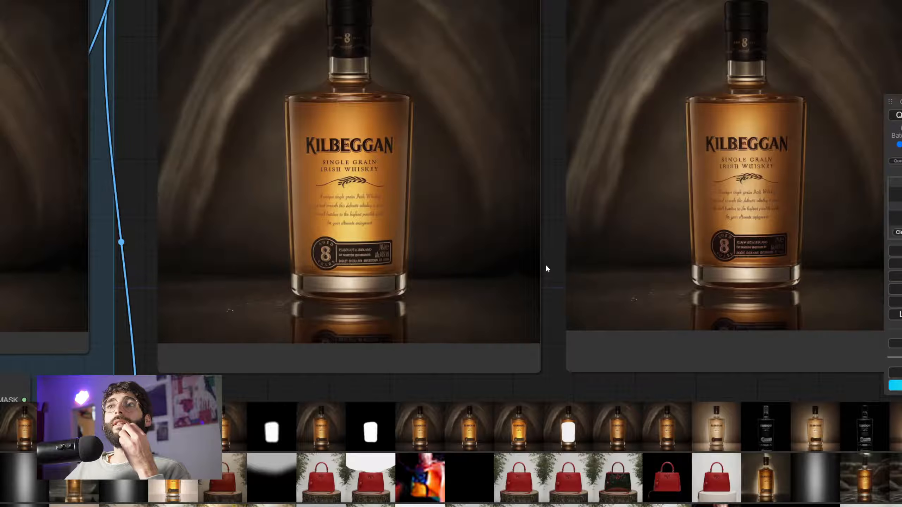
pyautogui.scroll(-2, 546, 266)
pyautogui.moveTo(546, 265)
pyautogui.mouseDown()
pyautogui.moveTo(546, 276)
pyautogui.moveTo(547, 263)
pyautogui.mouseUp()
pyautogui.scroll(3, 551, 259)
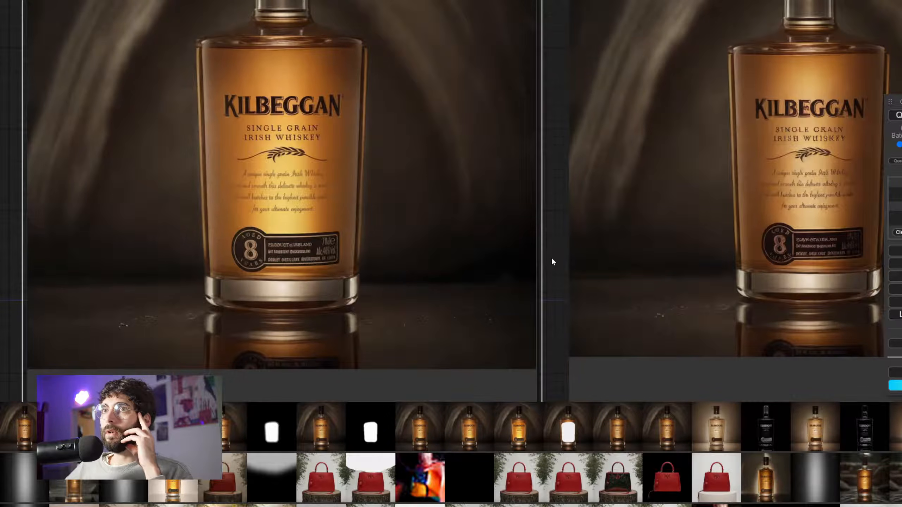
pyautogui.scroll(-1, 555, 260)
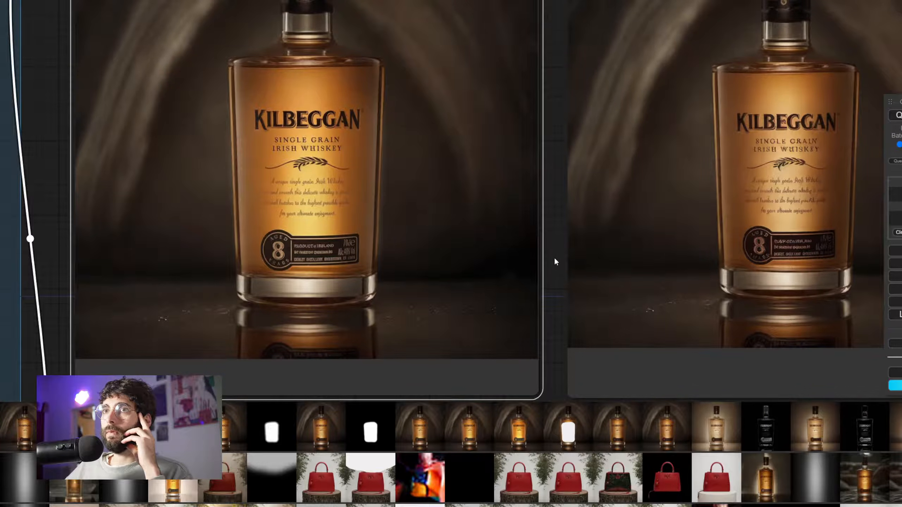
# - Set the Image Blend by Mask blend percentage to 0.8, run the workflow and compare both bottle previews
pyautogui.moveTo(555, 262); pyautogui.dragTo(625, 87)
pyautogui.scroll(-4, 626, 87)
pyautogui.moveTo(537, 245); pyautogui.dragTo(707, 132)
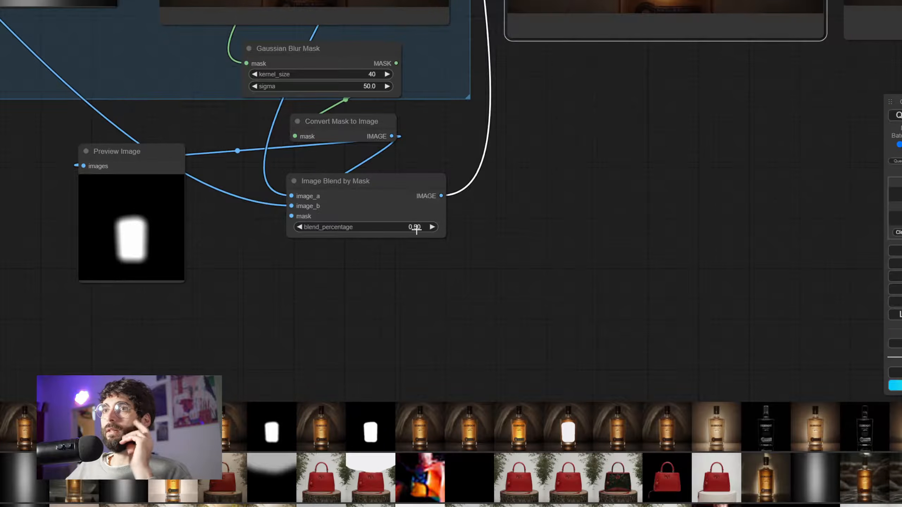
pyautogui.click(417, 230)
pyautogui.write('1')
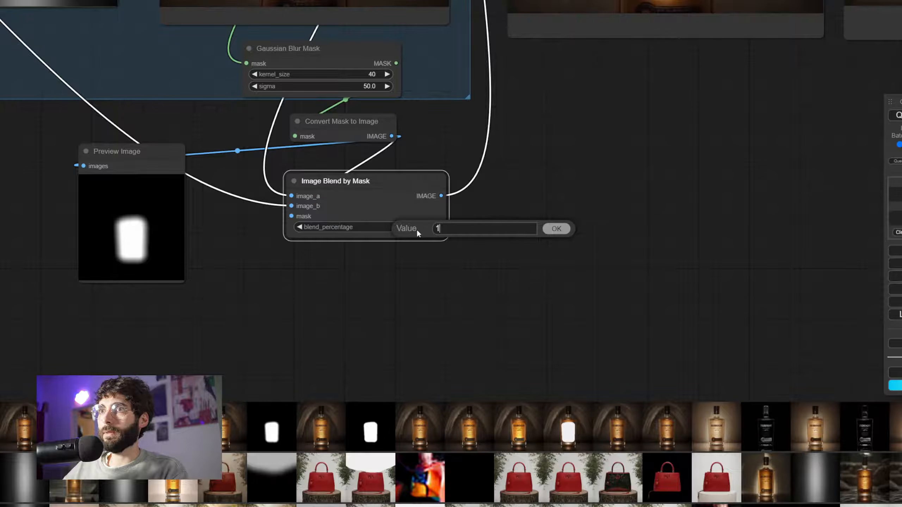
pyautogui.press('Return')
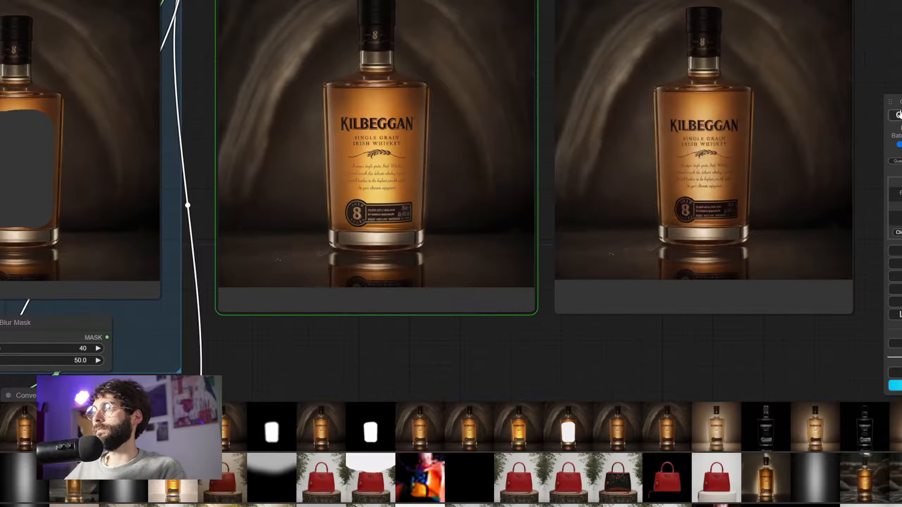
pyautogui.scroll(1, 417, 107)
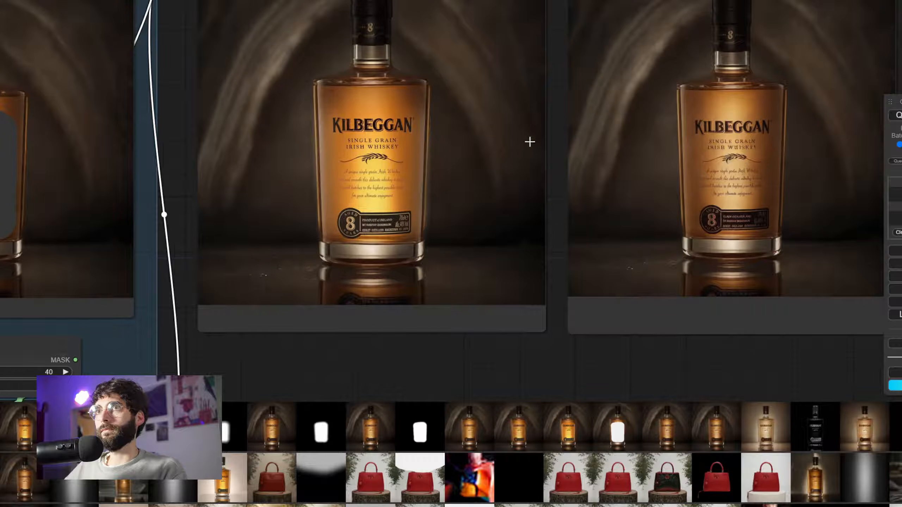
pyautogui.scroll(1, 493, 155)
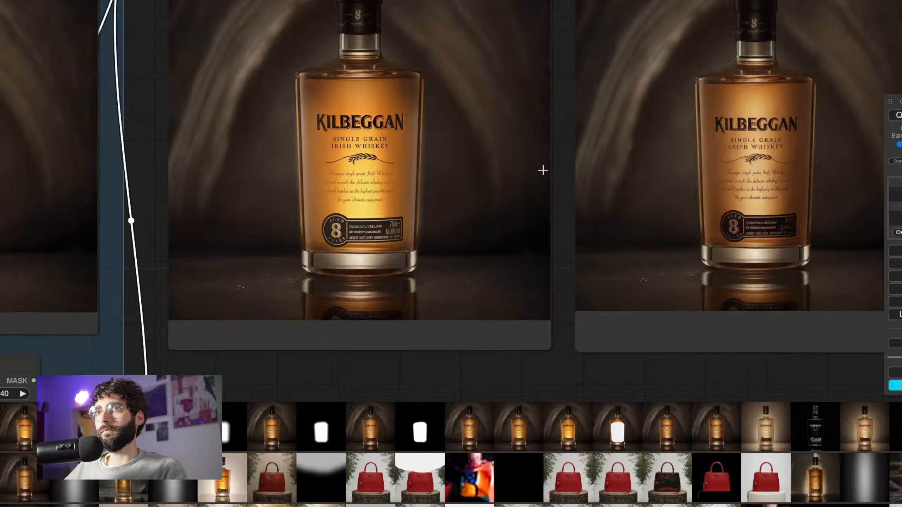
pyautogui.scroll(-2, 542, 169)
pyautogui.moveTo(558, 172); pyautogui.dragTo(550, 217)
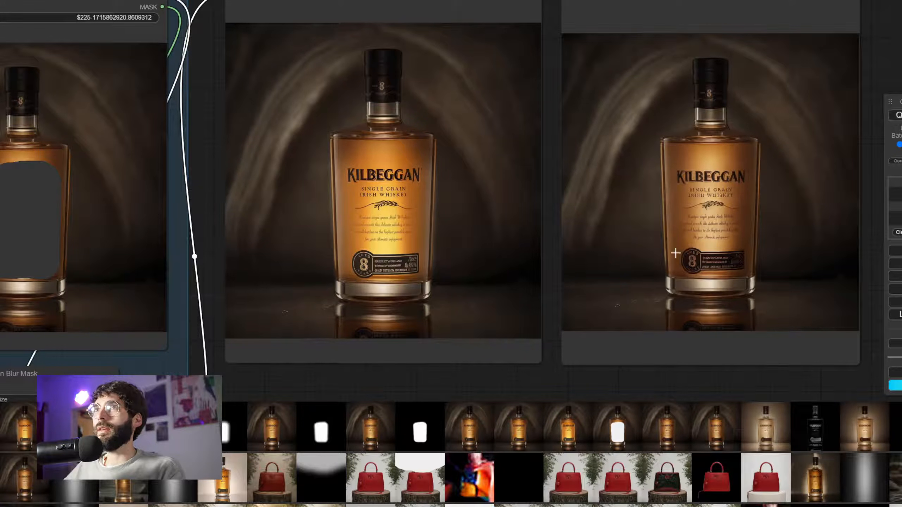
# - Search the node library for "post" to look for a post-processing node, and dismiss the search
pyautogui.scroll(-2, 629, 237)
pyautogui.scroll(-2, 628, 237)
pyautogui.moveTo(632, 345); pyautogui.dragTo(541, 272)
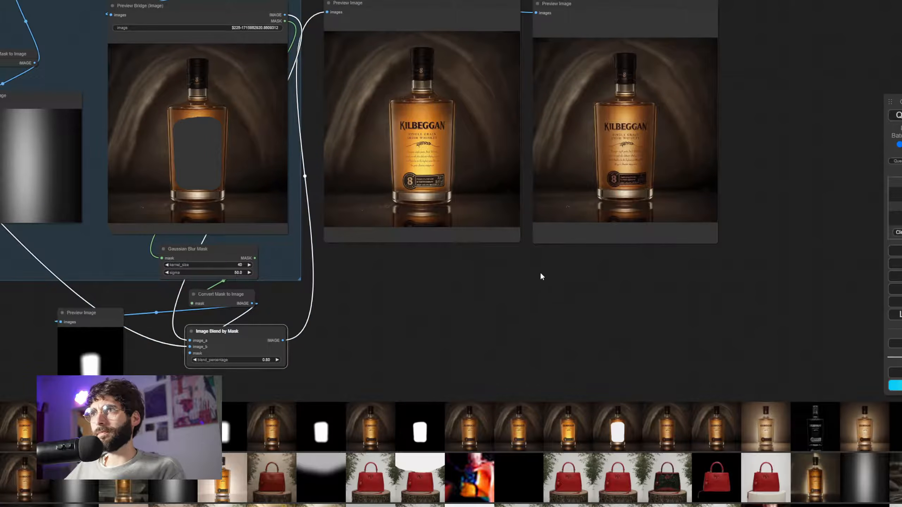
pyautogui.doubleClick(540, 271)
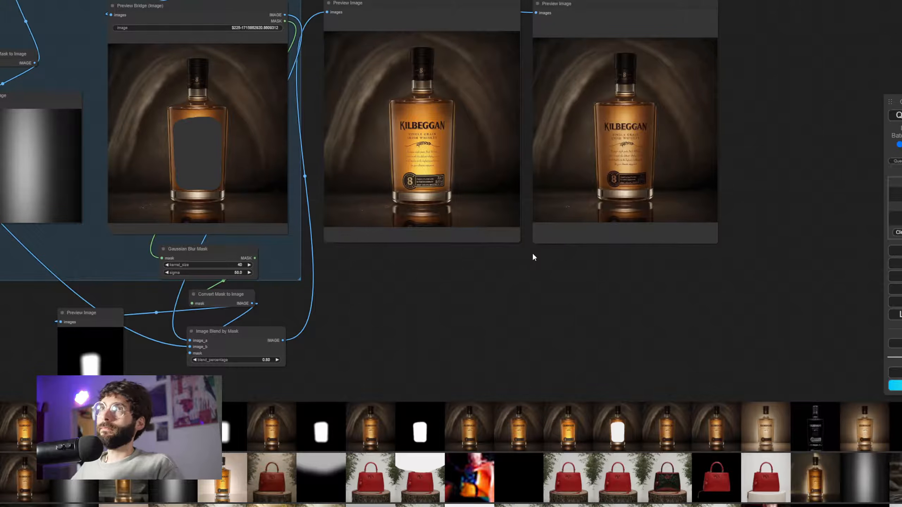
pyautogui.doubleClick(510, 272)
pyautogui.write('post')
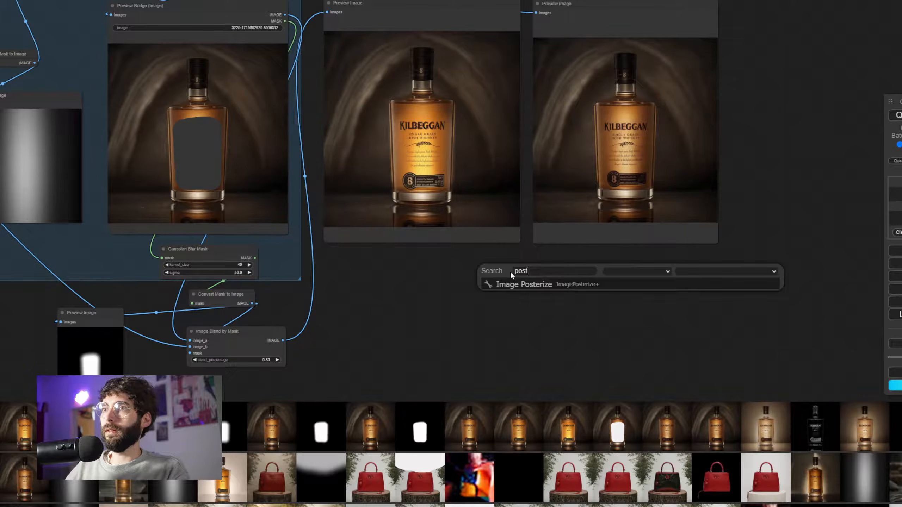
pyautogui.press('Escape')
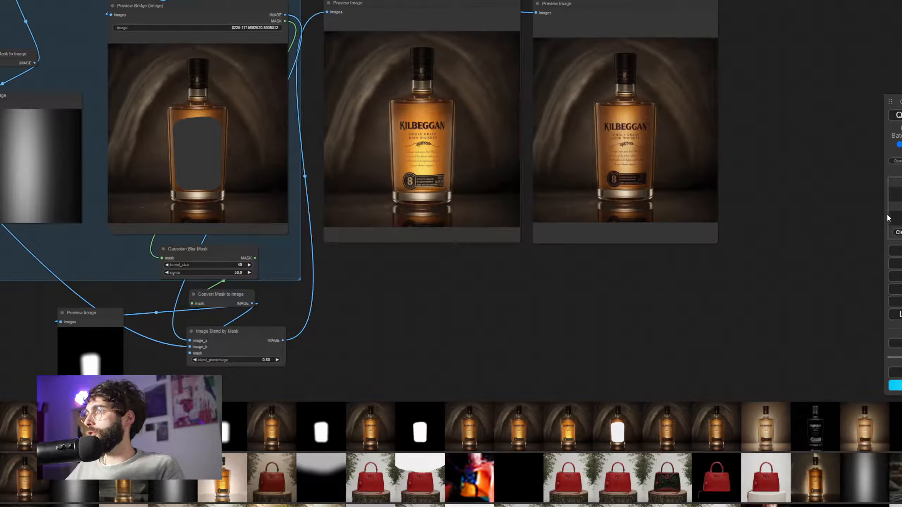
# - Find the ComfyUI-post-processing-nodes pack among the installable custom nodes by searching "post", and install it
pyautogui.click(896, 373)
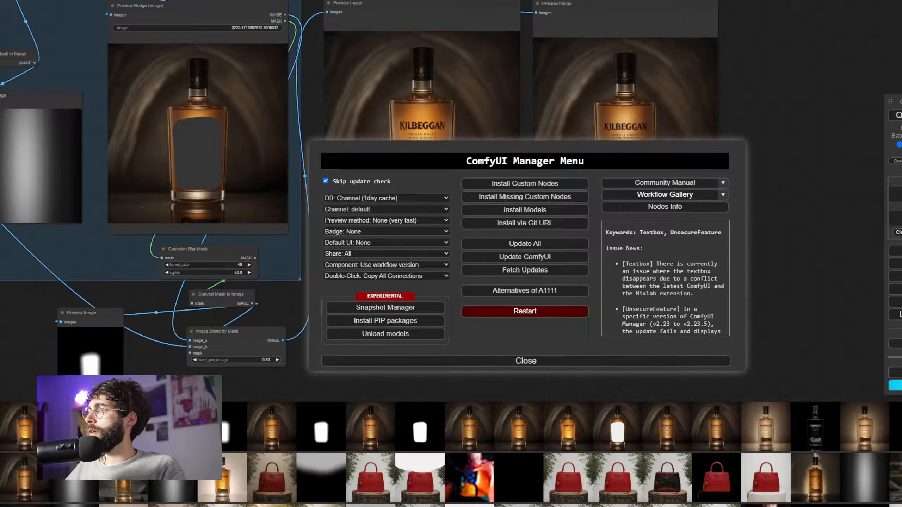
pyautogui.click(517, 187)
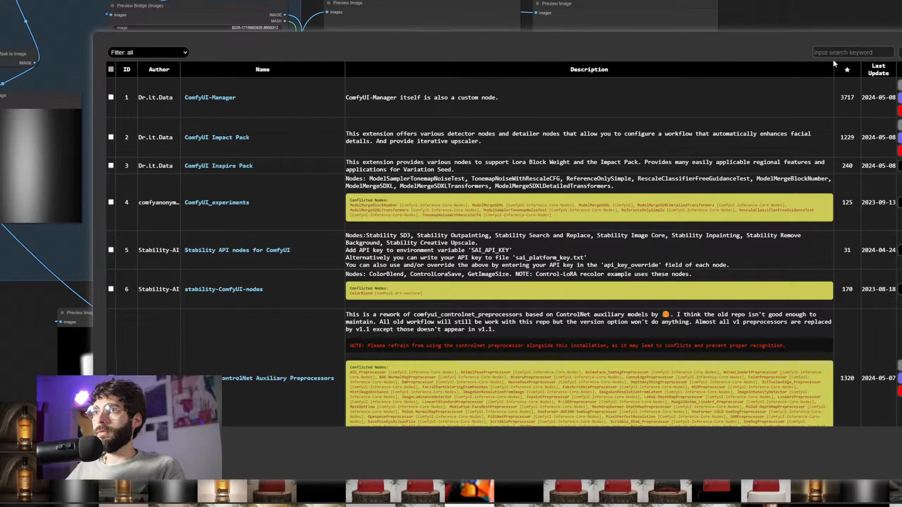
pyautogui.click(831, 53)
pyautogui.write('post')
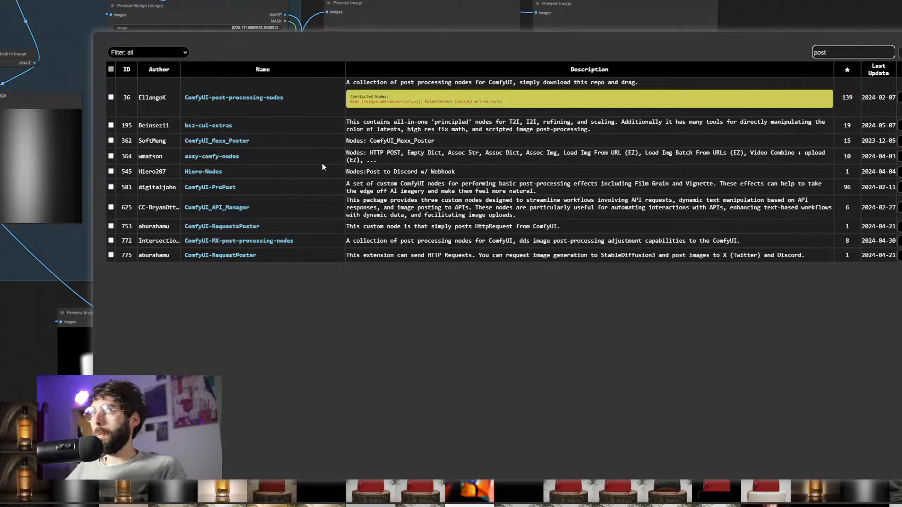
pyautogui.click(900, 97)
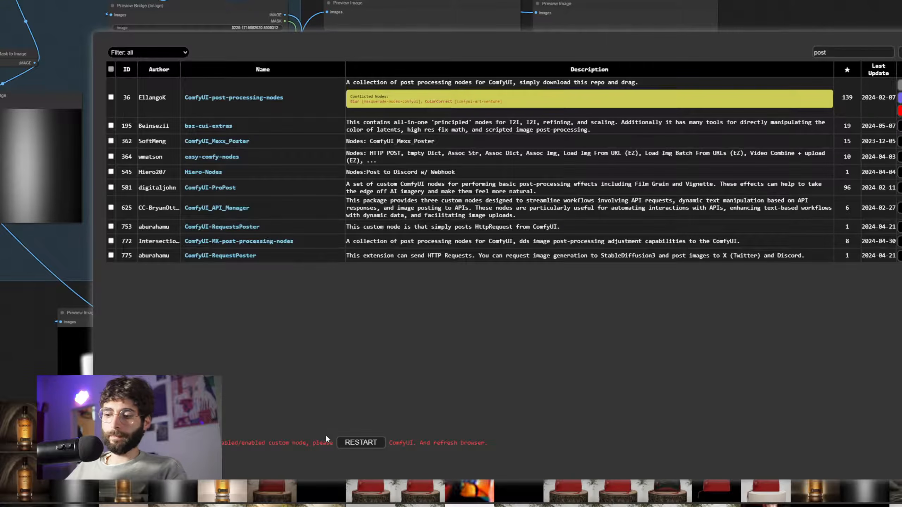
# - Restart the ComfyUI server to load the newly installed custom nodes
pyautogui.click(354, 449)
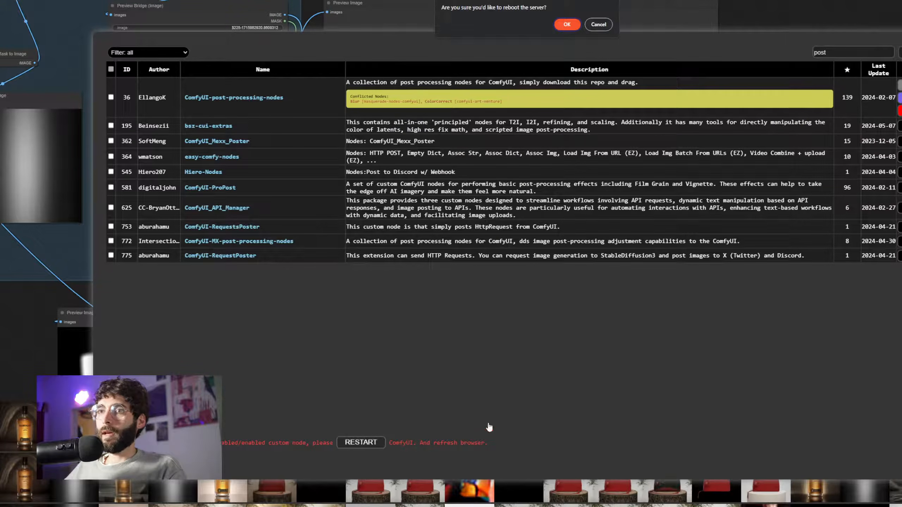
pyautogui.click(568, 25)
pyautogui.moveTo(471, 364); pyautogui.dragTo(486, 376)
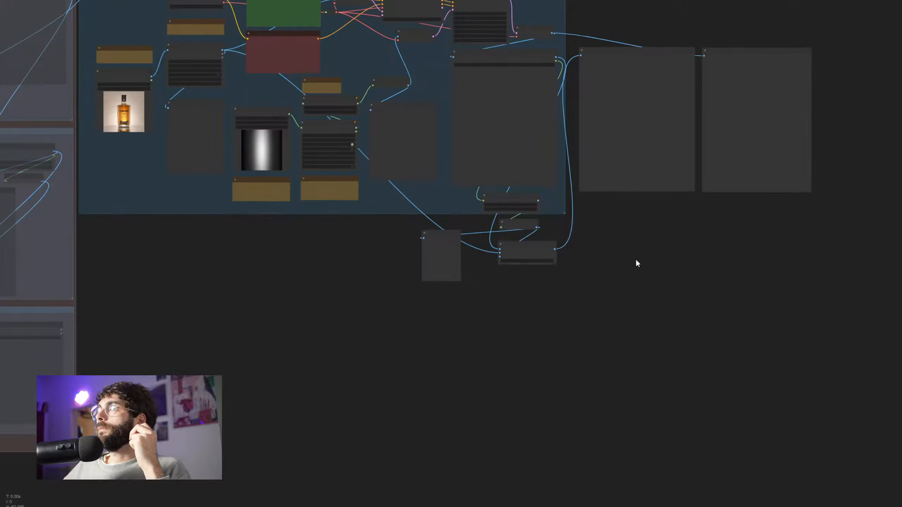
pyautogui.moveTo(636, 258); pyautogui.dragTo(656, 351)
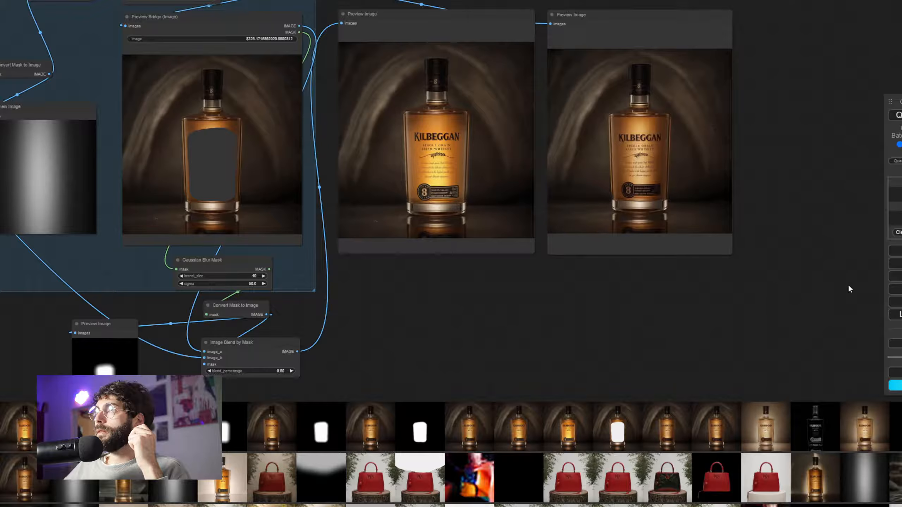
# - Search for "post" again among the available nodes after the restart, and clear the search
pyautogui.doubleClick(382, 293)
pyautogui.write('post')
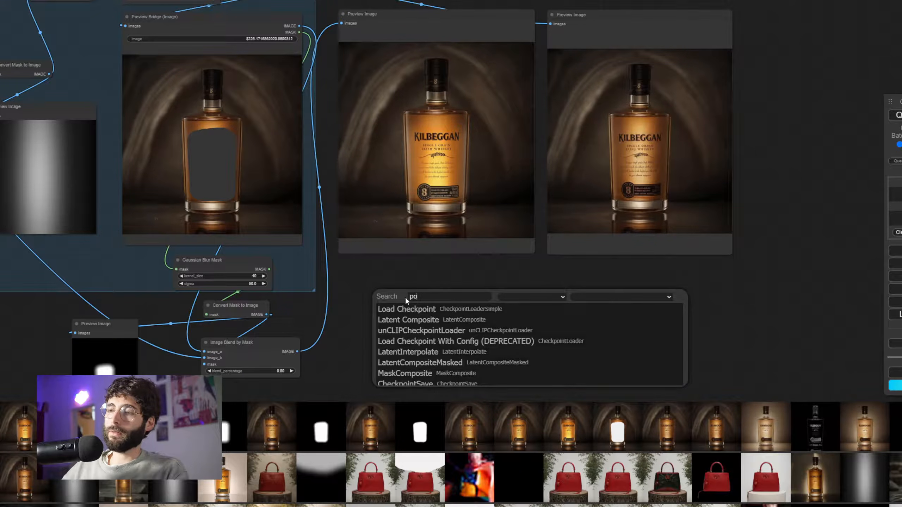
pyautogui.press('BackSpace')
pyautogui.press('BackSpace')
pyautogui.press('BackSpace')
pyautogui.press('BackSpace')
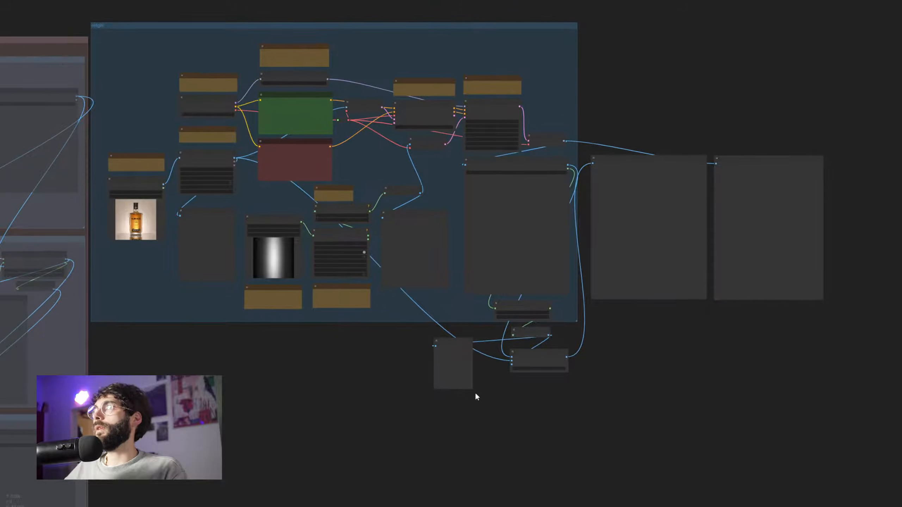
# - Follow the workflow's regeneration and examine the label in the Preview Bridge and blended preview images
pyautogui.scroll(4, 498, 380)
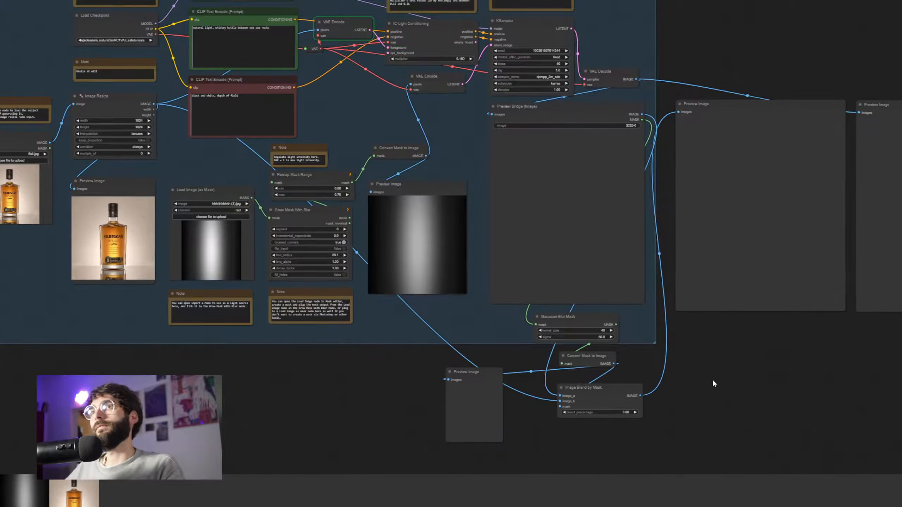
pyautogui.moveTo(712, 381); pyautogui.dragTo(588, 352)
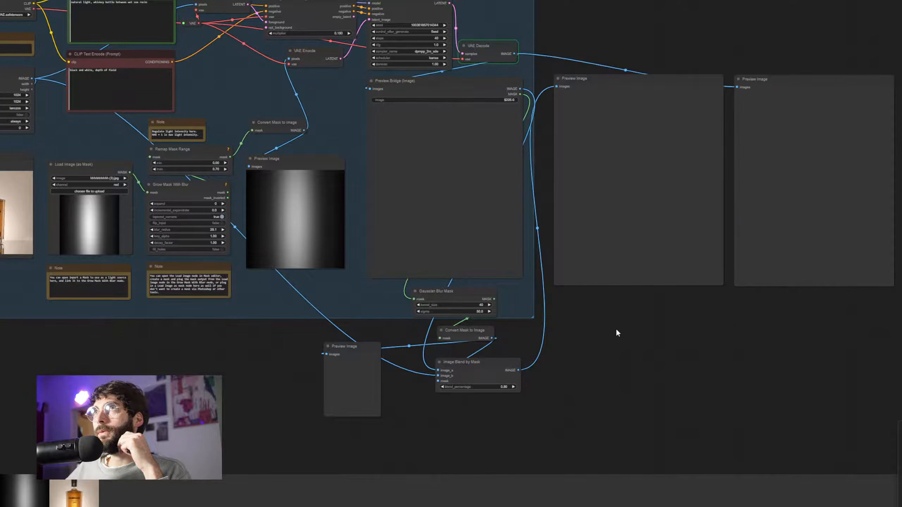
pyautogui.scroll(2, 708, 337)
pyautogui.moveTo(708, 337); pyautogui.dragTo(688, 330)
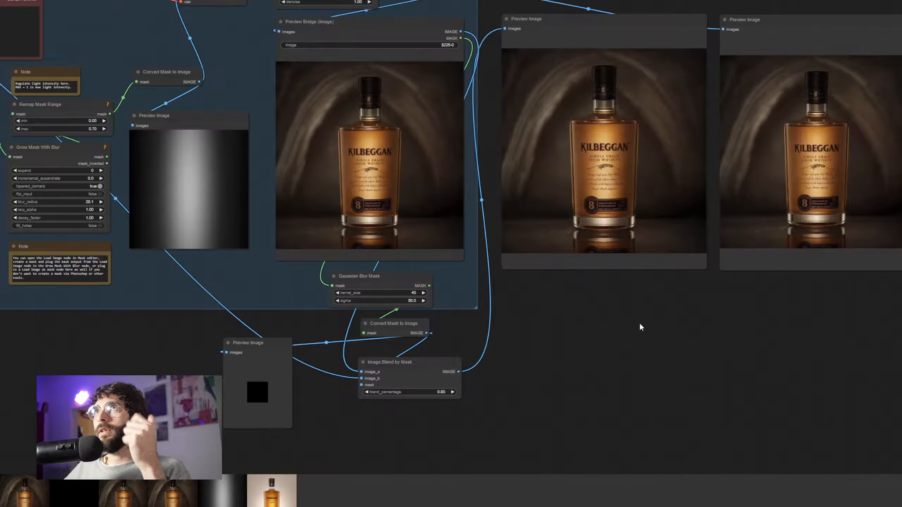
pyautogui.scroll(4, 674, 298)
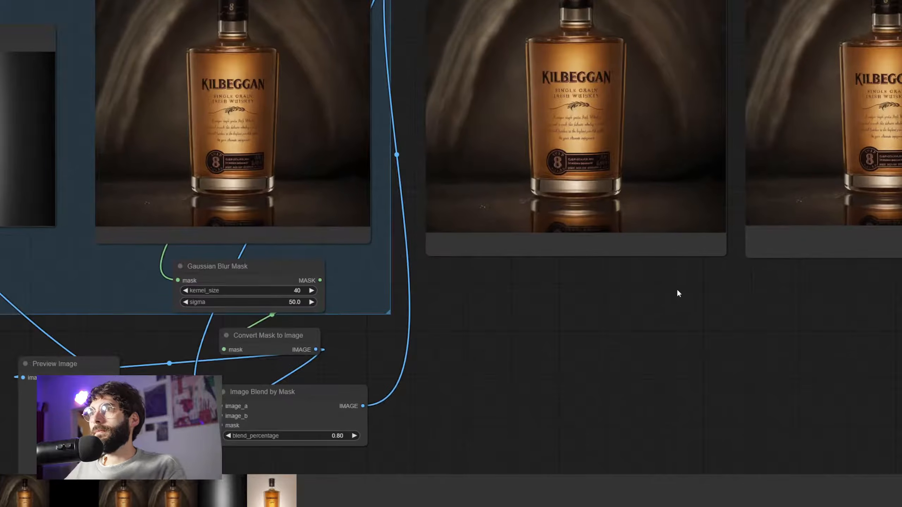
pyautogui.moveTo(674, 298); pyautogui.dragTo(674, 352)
pyautogui.scroll(4, 565, 332)
pyautogui.scroll(-1, 555, 340)
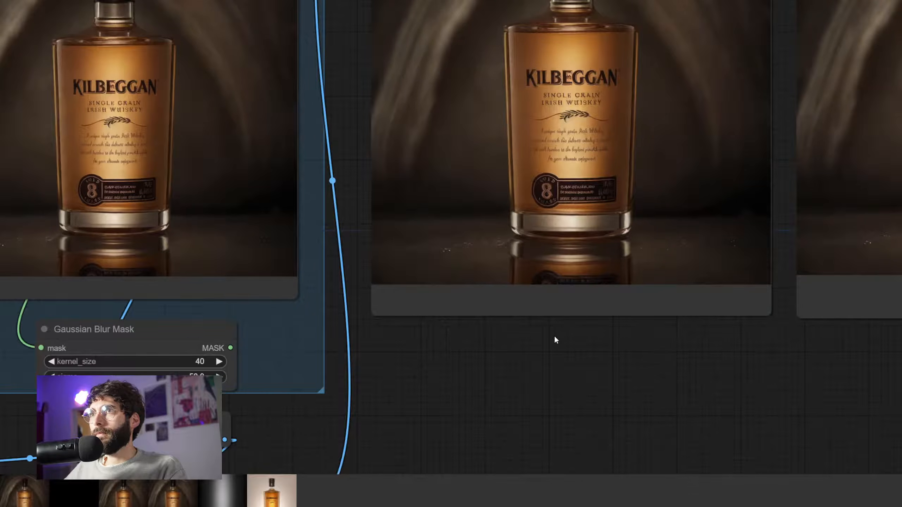
# - Paint a mask over the bottle's label area and the badge on its cap in the Preview Bridge image, and save it
pyautogui.scroll(-5, 519, 417)
pyautogui.moveTo(520, 417); pyautogui.dragTo(643, 312)
pyautogui.scroll(3, 556, 359)
pyautogui.moveTo(555, 360); pyautogui.dragTo(702, 425)
pyautogui.scroll(-4, 702, 423)
pyautogui.rightClick(554, 267)
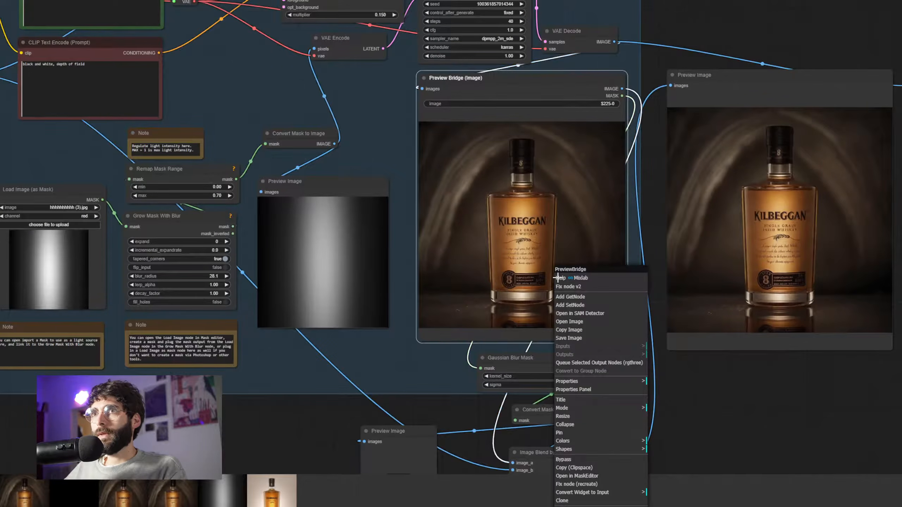
pyautogui.click(592, 476)
pyautogui.moveTo(489, 261)
pyautogui.mouseDown()
pyautogui.moveTo(477, 240)
pyautogui.moveTo(485, 261)
pyautogui.mouseUp()
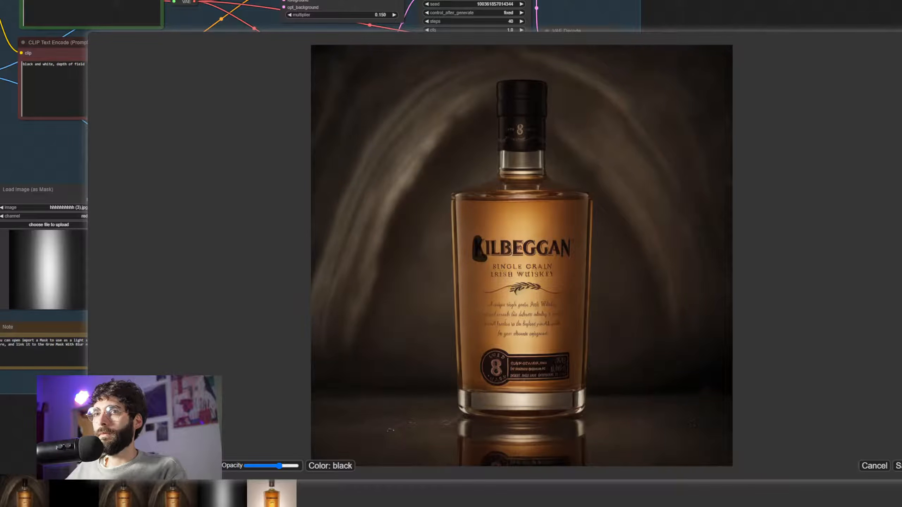
pyautogui.moveTo(475, 213)
pyautogui.mouseDown()
pyautogui.moveTo(482, 379)
pyautogui.moveTo(566, 383)
pyautogui.moveTo(575, 218)
pyautogui.moveTo(483, 222)
pyautogui.moveTo(493, 376)
pyautogui.moveTo(552, 371)
pyautogui.moveTo(567, 283)
pyautogui.moveTo(558, 236)
pyautogui.moveTo(505, 228)
pyautogui.moveTo(486, 276)
pyautogui.moveTo(502, 376)
pyautogui.moveTo(550, 361)
pyautogui.moveTo(562, 229)
pyautogui.moveTo(512, 229)
pyautogui.moveTo(491, 271)
pyautogui.moveTo(507, 367)
pyautogui.moveTo(544, 338)
pyautogui.moveTo(549, 237)
pyautogui.moveTo(497, 266)
pyautogui.moveTo(517, 365)
pyautogui.moveTo(549, 277)
pyautogui.moveTo(529, 241)
pyautogui.moveTo(509, 315)
pyautogui.moveTo(506, 306)
pyautogui.moveTo(531, 332)
pyautogui.moveTo(534, 253)
pyautogui.moveTo(527, 327)
pyautogui.mouseUp()
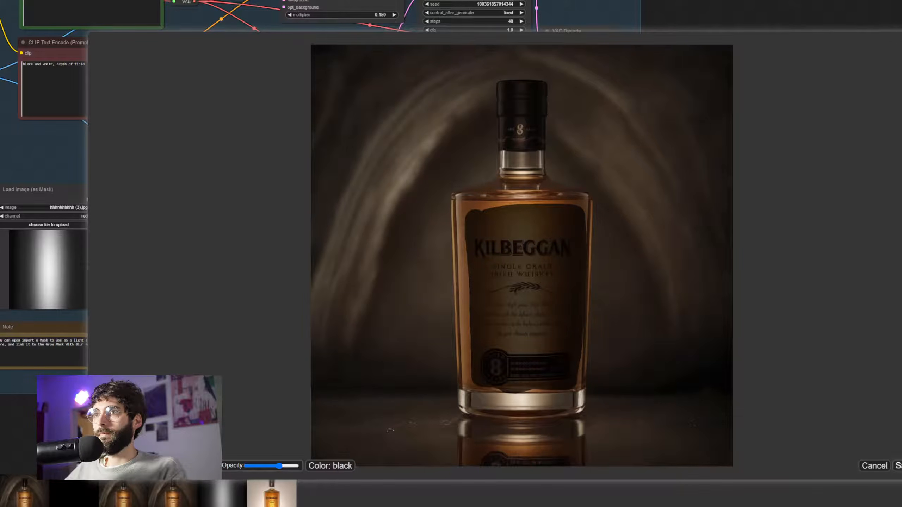
pyautogui.moveTo(527, 111)
pyautogui.mouseDown()
pyautogui.moveTo(519, 135)
pyautogui.moveTo(536, 150)
pyautogui.mouseUp()
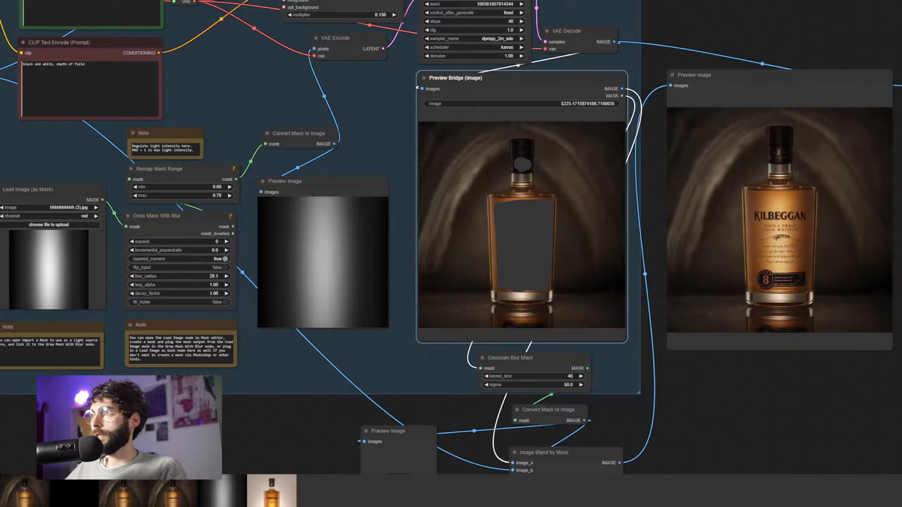
# - Open the Preview Bridge image in the mask editor and clear its existing mask
pyautogui.moveTo(850, 416); pyautogui.dragTo(614, 292)
pyautogui.scroll(1, 638, 293)
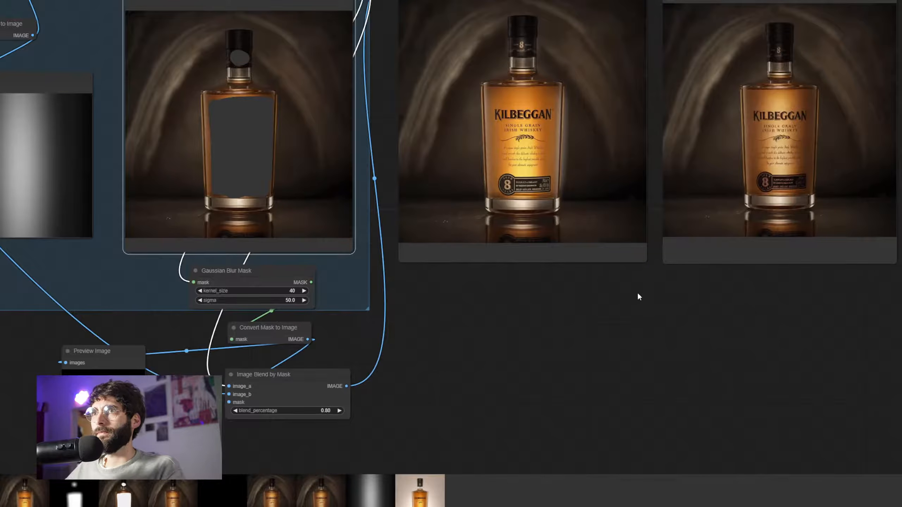
pyautogui.rightClick(213, 174)
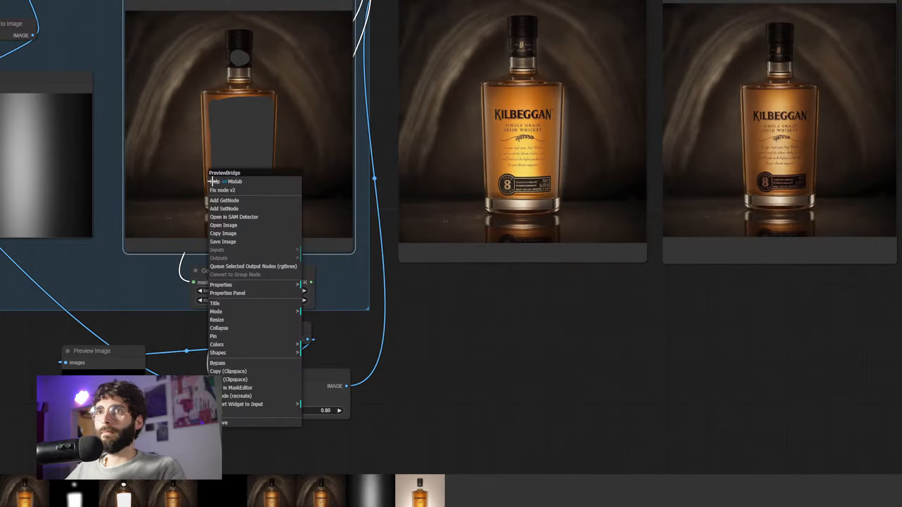
pyautogui.click(249, 387)
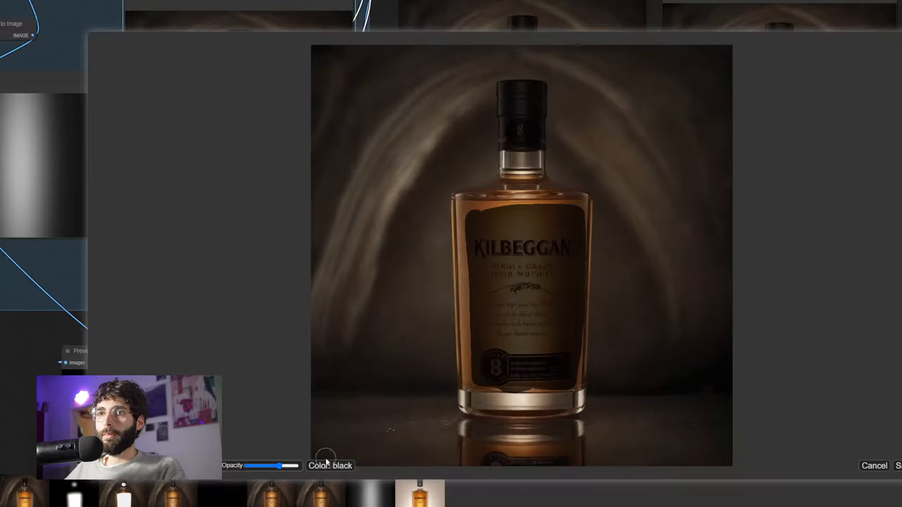
pyautogui.click(108, 466)
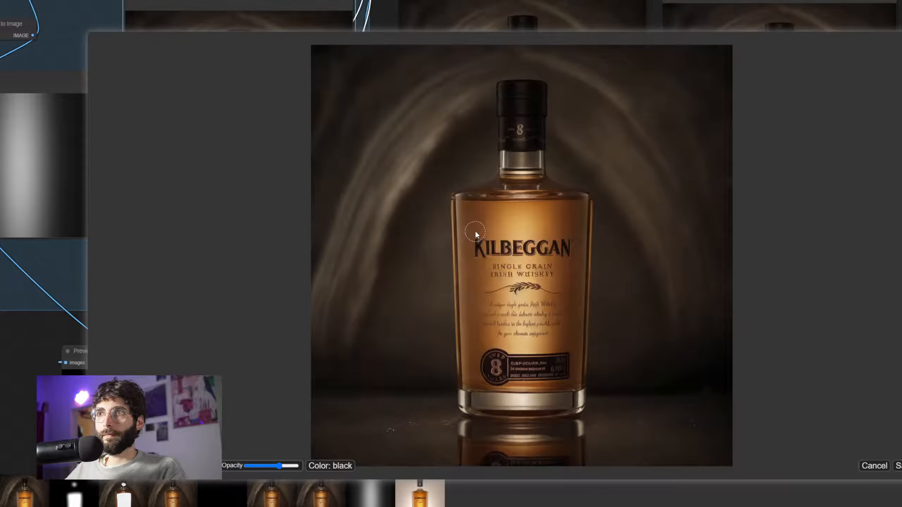
# - Paint a tighter mask over the bottle's label area and the badge on its cap, and save it to the Preview Bridge node
pyautogui.moveTo(545, 379)
pyautogui.mouseDown()
pyautogui.moveTo(560, 337)
pyautogui.moveTo(564, 213)
pyautogui.mouseUp()
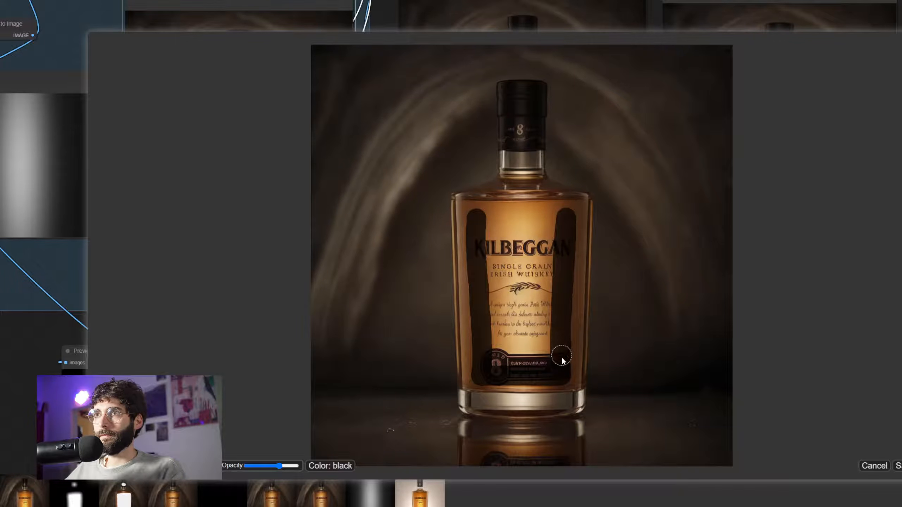
pyautogui.moveTo(479, 218)
pyautogui.mouseDown()
pyautogui.moveTo(559, 218)
pyautogui.moveTo(552, 318)
pyautogui.mouseUp()
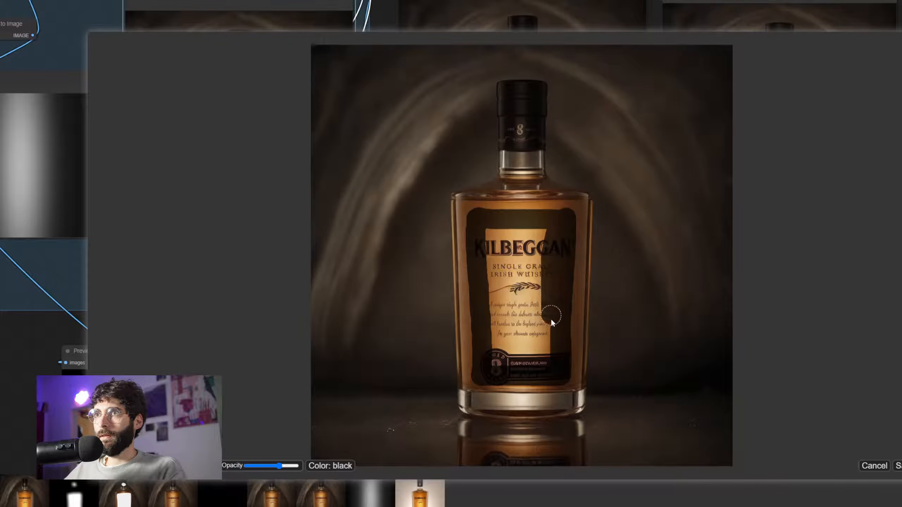
pyautogui.moveTo(523, 366)
pyautogui.mouseDown()
pyautogui.moveTo(496, 356)
pyautogui.moveTo(491, 250)
pyautogui.mouseUp()
pyautogui.moveTo(545, 236)
pyautogui.mouseDown()
pyautogui.moveTo(535, 354)
pyautogui.moveTo(511, 255)
pyautogui.moveTo(540, 252)
pyautogui.moveTo(526, 267)
pyautogui.mouseUp()
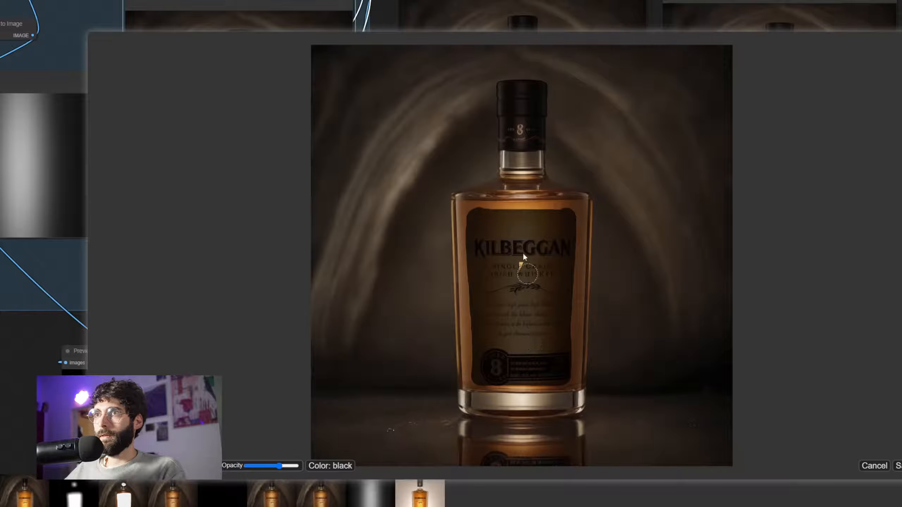
pyautogui.moveTo(521, 137); pyautogui.dragTo(519, 128)
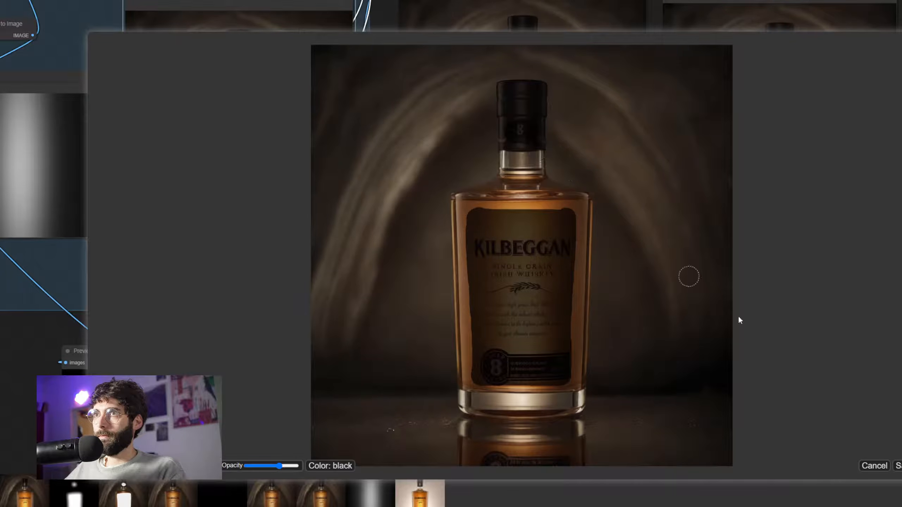
pyautogui.click(898, 466)
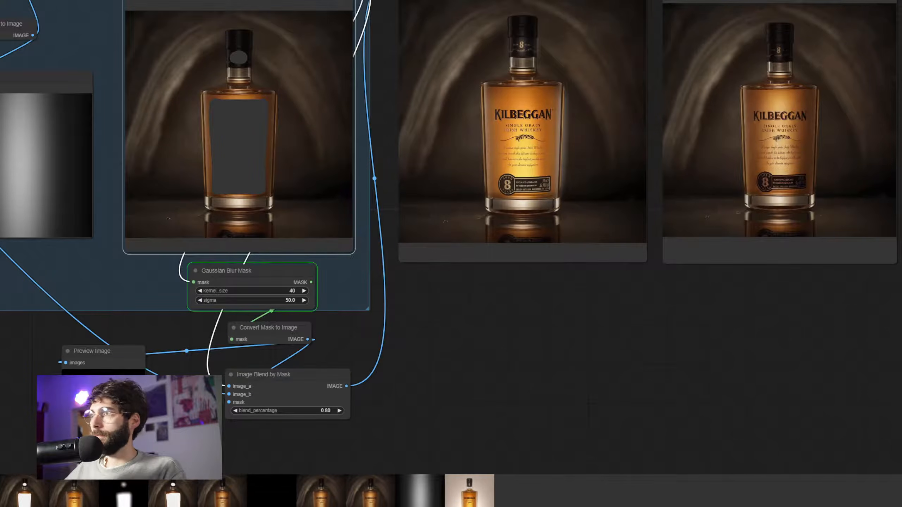
# - Search the available nodes for "post" and "expo", clearing the search each time
pyautogui.scroll(2, 604, 291)
pyautogui.moveTo(626, 294); pyautogui.dragTo(568, 383)
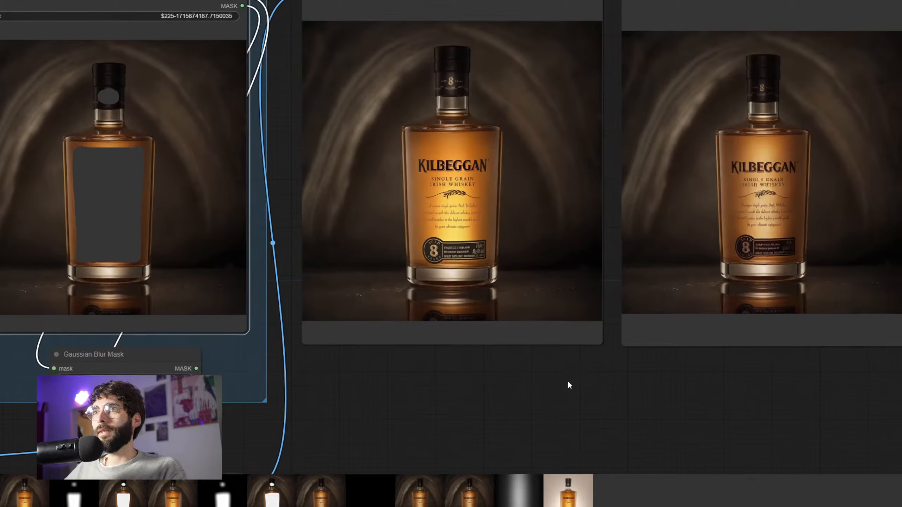
pyautogui.doubleClick(564, 378)
pyautogui.write('post')
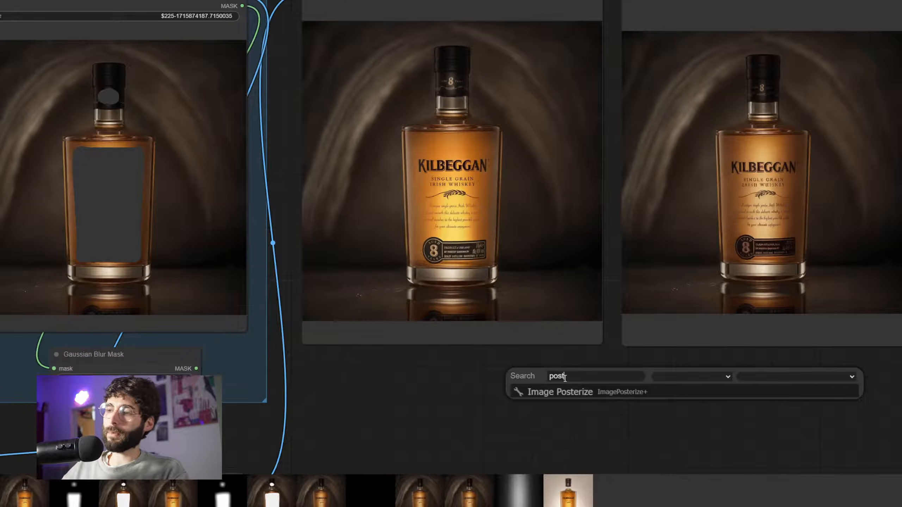
pyautogui.press('BackSpace')
pyautogui.press('BackSpace')
pyautogui.press('BackSpace')
pyautogui.press('BackSpace')
pyautogui.write('expo')
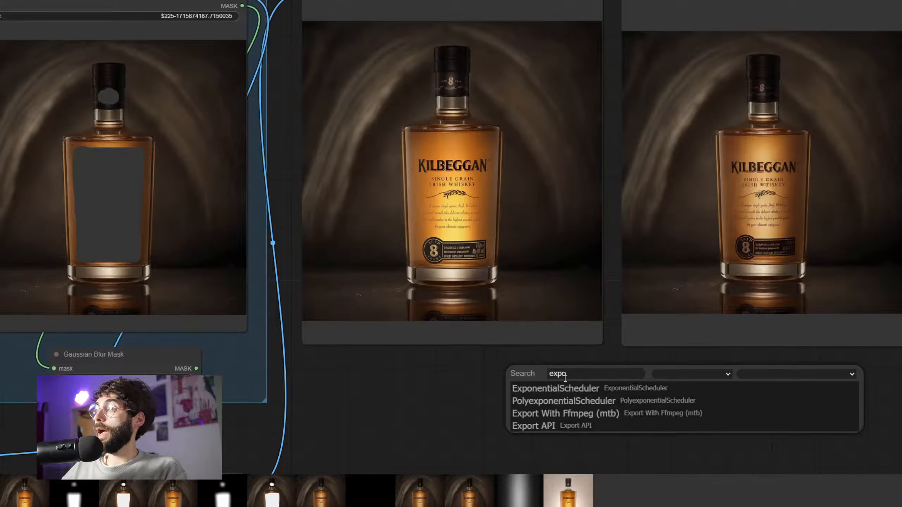
pyautogui.press('BackSpace')
pyautogui.press('BackSpace')
pyautogui.press('BackSpace')
pyautogui.press('BackSpace')
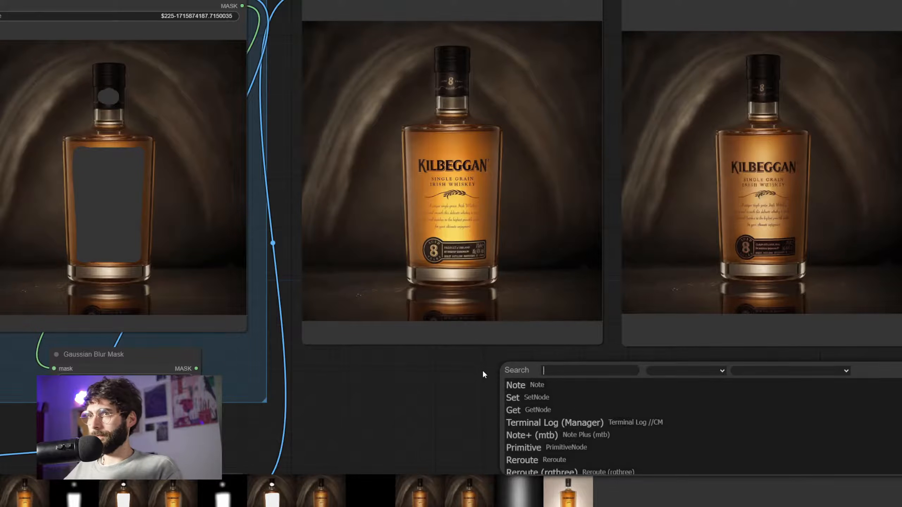
# - Search the installable custom nodes in ComfyUI Manager for "post" and open the ComfyUI-post-processing-nodes repository page
pyautogui.click(899, 382)
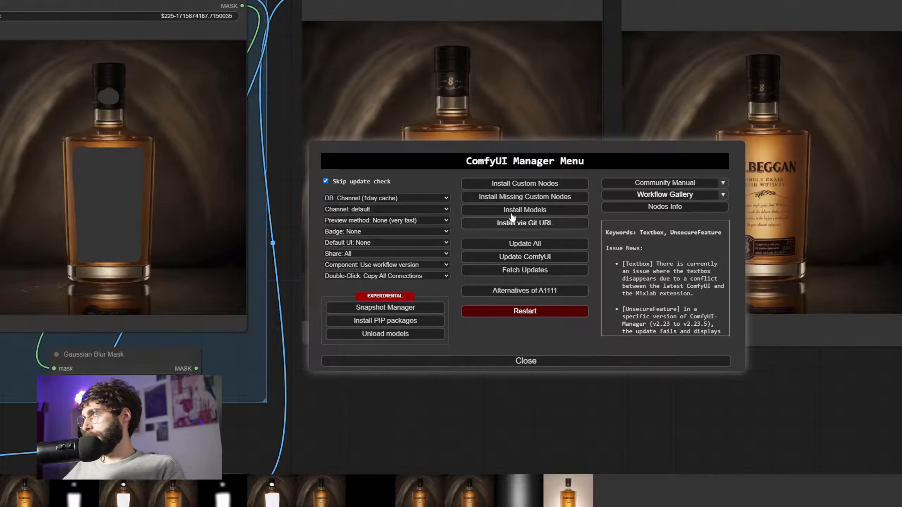
pyautogui.click(510, 188)
pyautogui.click(845, 53)
pyautogui.write('post')
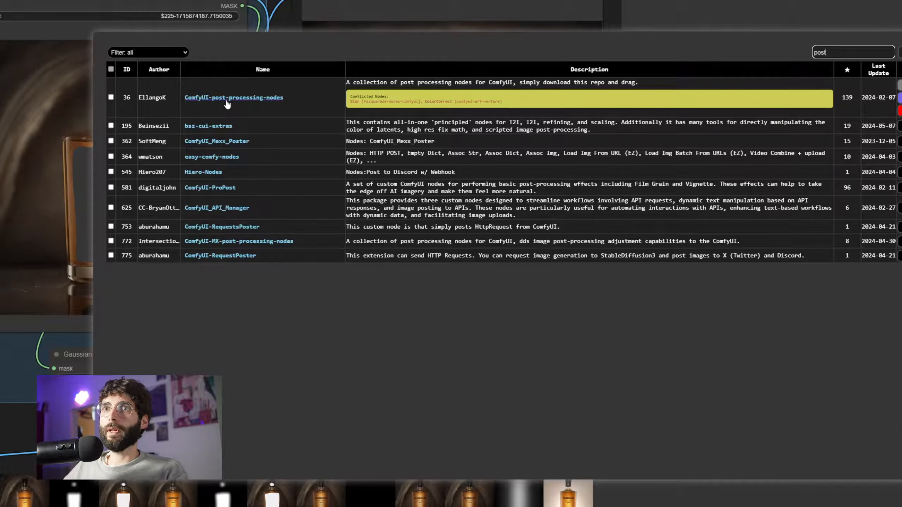
pyautogui.click(235, 101)
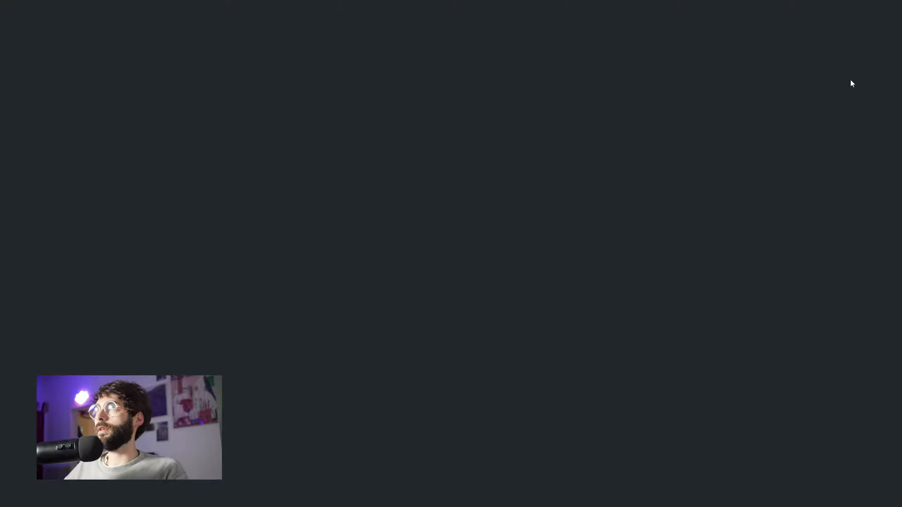
# - Read the repository's README with its node list expanded, then return to the workflow and close the manager windows
pyautogui.scroll(-5, 498, 245)
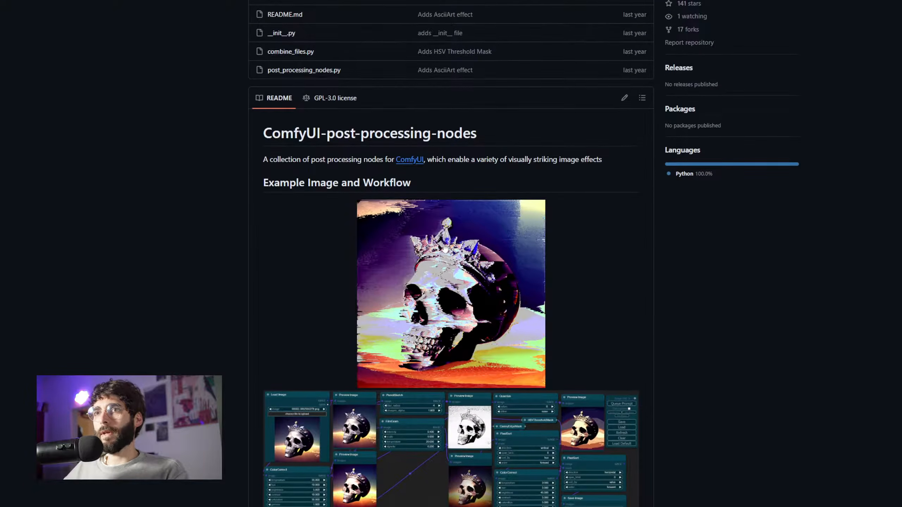
pyautogui.scroll(-3, 313, 234)
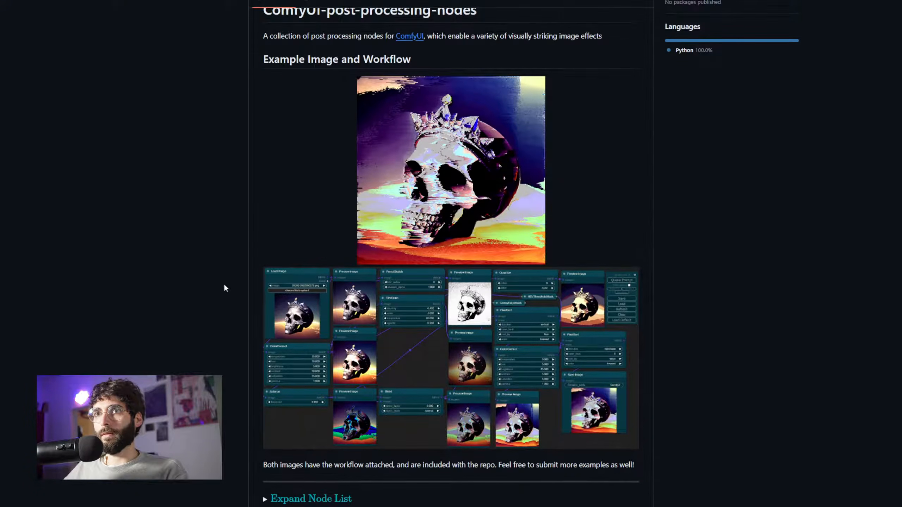
pyautogui.scroll(-3, 224, 284)
pyautogui.scroll(-5, 256, 272)
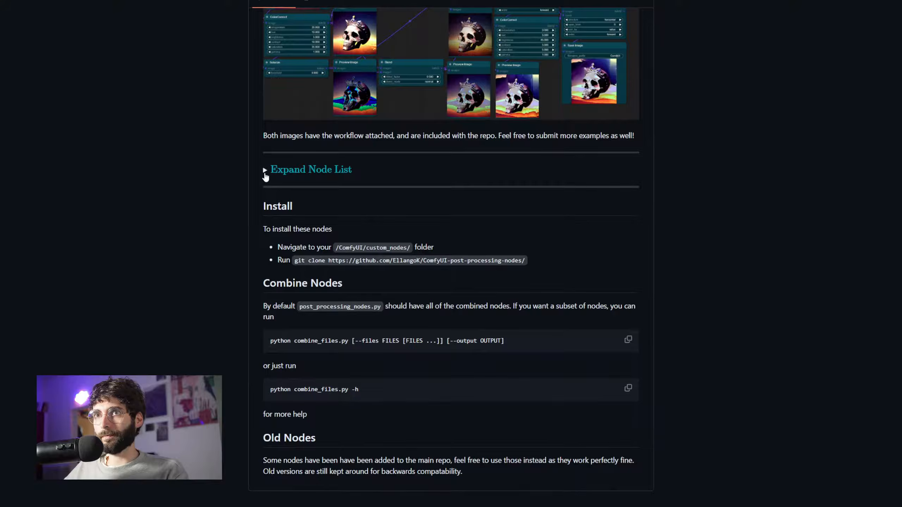
pyautogui.click(266, 171)
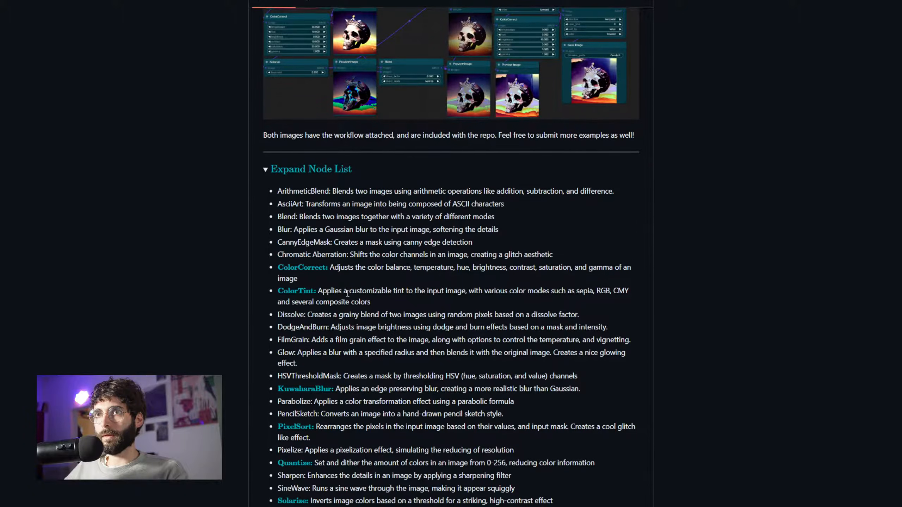
pyautogui.scroll(-2, 366, 298)
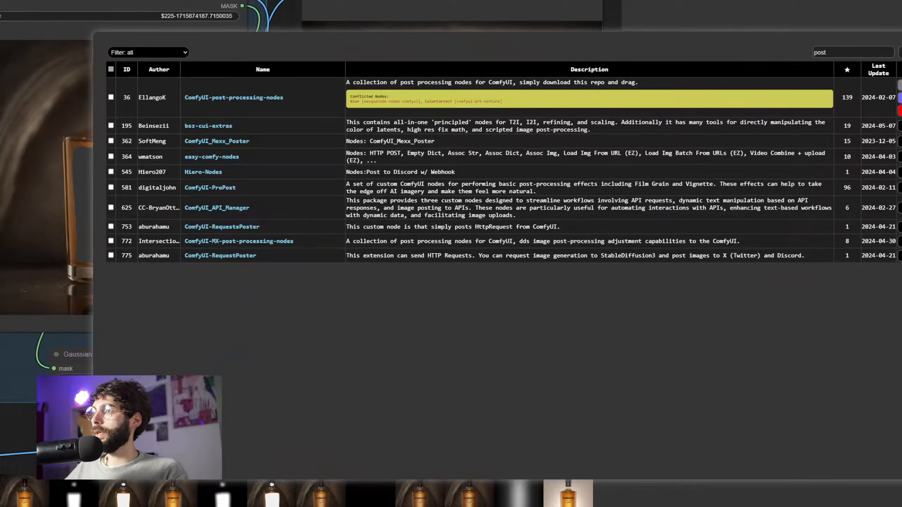
pyautogui.click(125, 464)
pyautogui.click(534, 365)
# - Search the available nodes for "color" and add a Color Correct node near the Image Blend by Mask node
pyautogui.moveTo(537, 389); pyautogui.dragTo(631, 392)
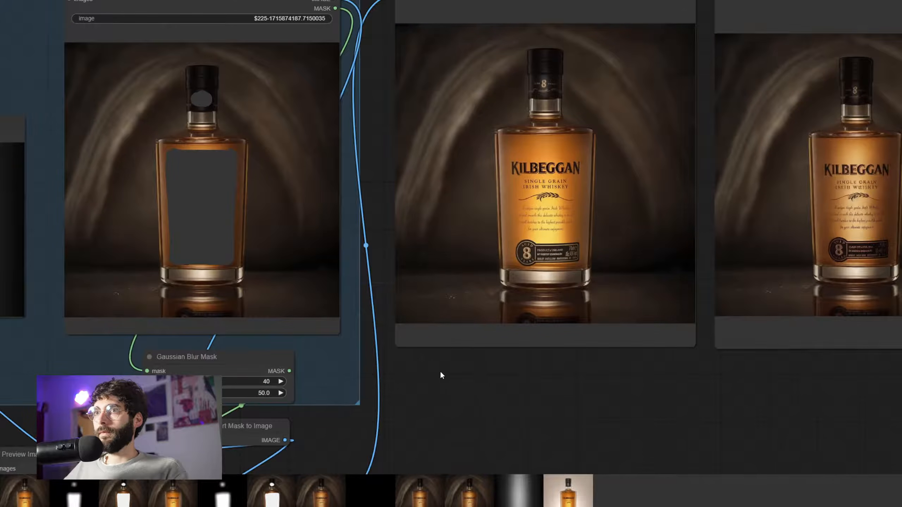
pyautogui.scroll(-1, 458, 375)
pyautogui.moveTo(463, 375); pyautogui.dragTo(484, 319)
pyautogui.doubleClick(457, 334)
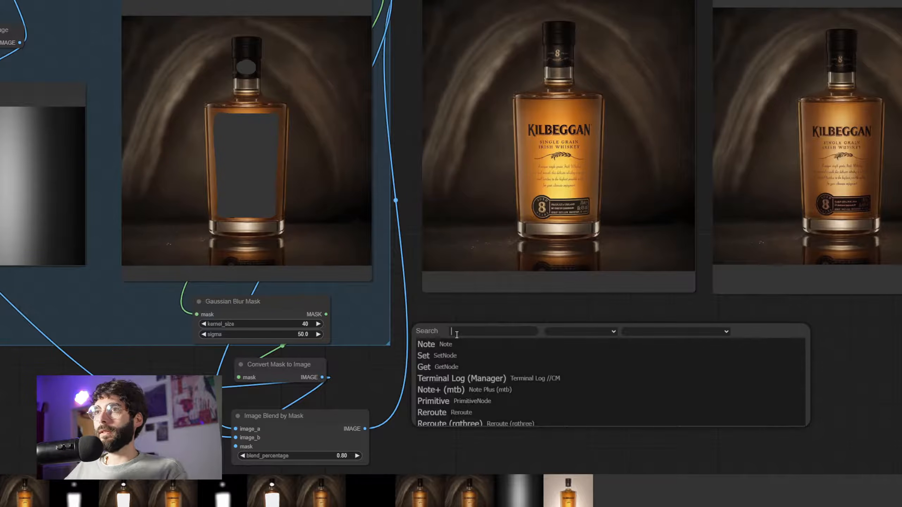
pyautogui.write('color')
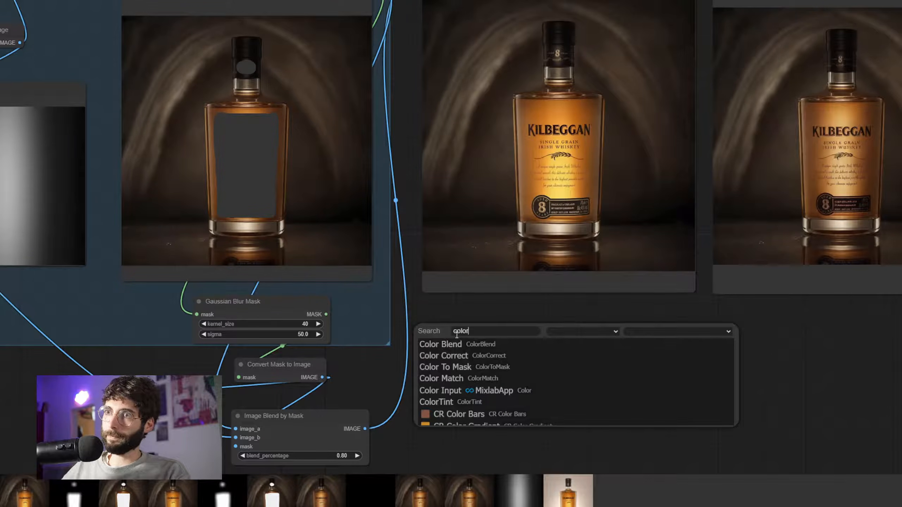
pyautogui.press('Down')
pyautogui.press('Return')
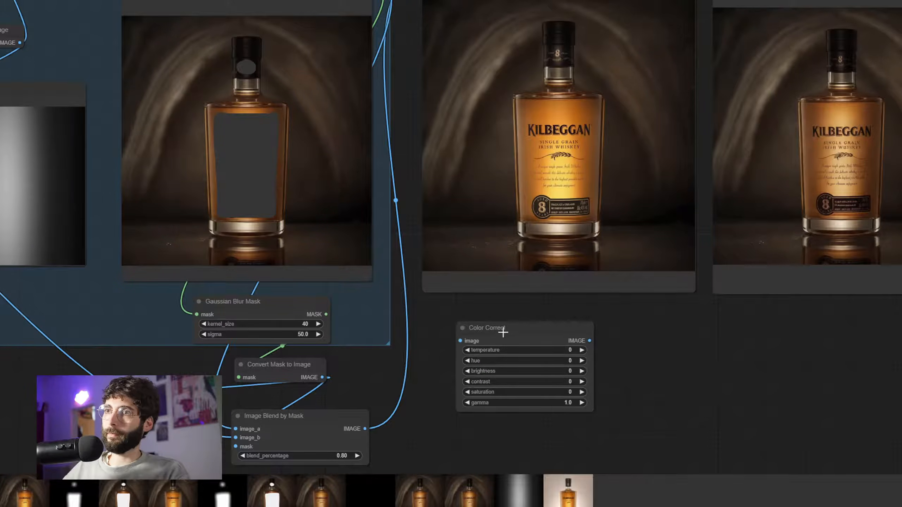
pyautogui.moveTo(501, 330); pyautogui.dragTo(482, 343)
pyautogui.moveTo(668, 414); pyautogui.dragTo(700, 400)
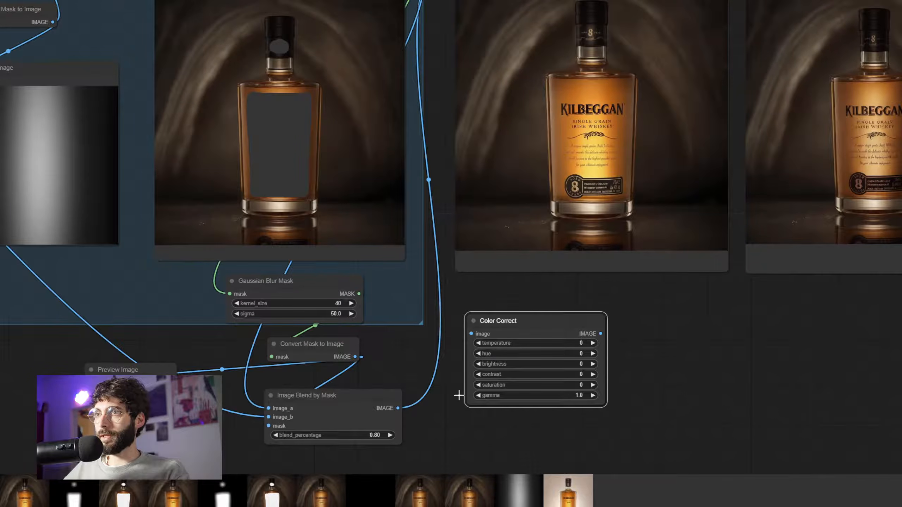
# - Move the Color Correct node below the light mask notes and connect the Image Resize node's image output to its input
pyautogui.moveTo(399, 409); pyautogui.dragTo(564, 360)
pyautogui.click(410, 369)
pyautogui.scroll(-4, 411, 374)
pyautogui.moveTo(610, 327); pyautogui.dragTo(94, 362)
pyautogui.moveTo(217, 356); pyautogui.dragTo(506, 387)
pyautogui.moveTo(397, 390); pyautogui.dragTo(317, 346)
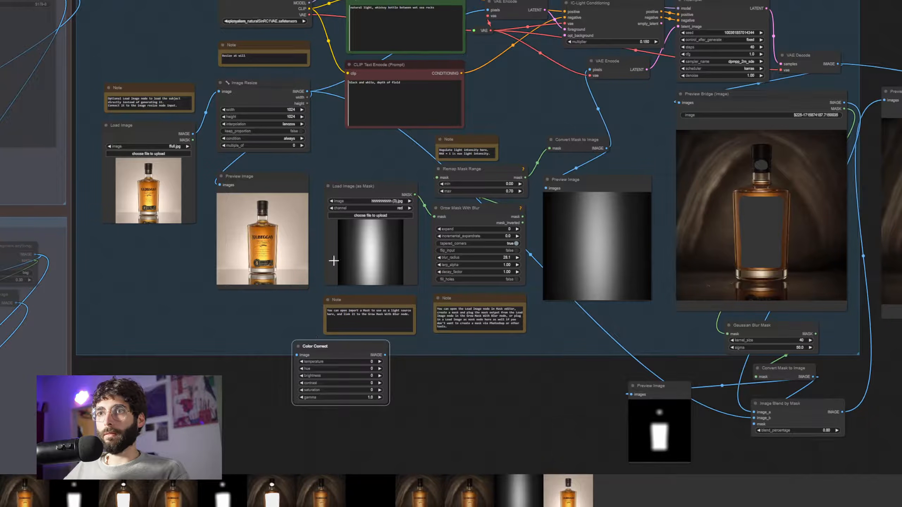
pyautogui.moveTo(307, 91); pyautogui.dragTo(296, 355)
# - Reposition the Color Correct node beside the blurred mask's Preview Image node
pyautogui.moveTo(457, 411); pyautogui.dragTo(456, 374)
pyautogui.scroll(2, 400, 372)
pyautogui.moveTo(348, 300); pyautogui.dragTo(570, 339)
pyautogui.scroll(2, 625, 391)
pyautogui.moveTo(625, 393); pyautogui.dragTo(569, 379)
# - Try a brightness of 100 on the Color Correct node
pyautogui.click(545, 362)
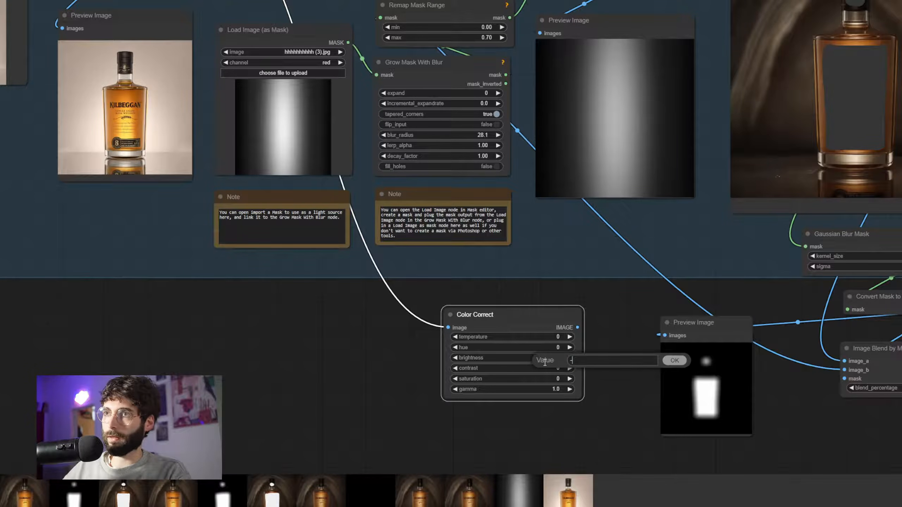
pyautogui.click(673, 361)
pyautogui.click(554, 358)
pyautogui.write('-100')
pyautogui.press('Return')
pyautogui.moveTo(511, 363)
pyautogui.mouseDown()
pyautogui.moveTo(530, 362)
pyautogui.moveTo(502, 366)
pyautogui.moveTo(517, 366)
pyautogui.mouseUp()
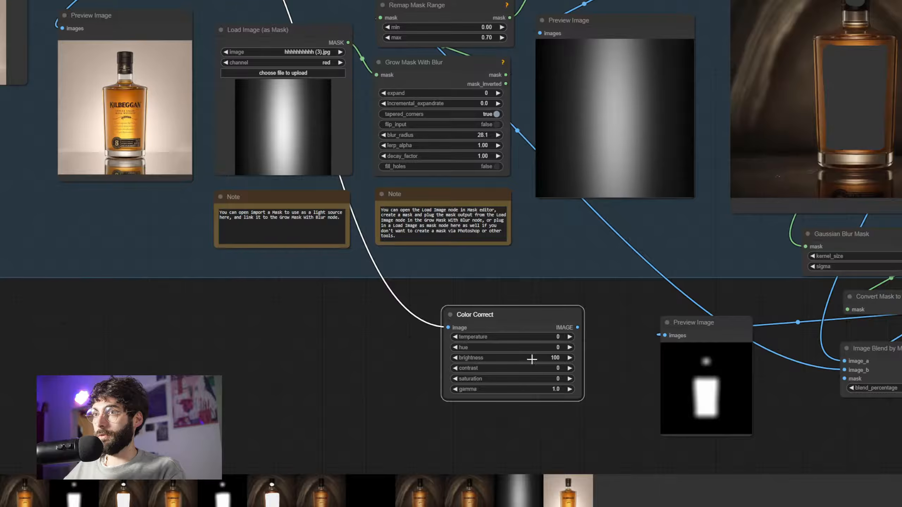
# - Set the Color Correct node's brightness to -10
pyautogui.click(548, 359)
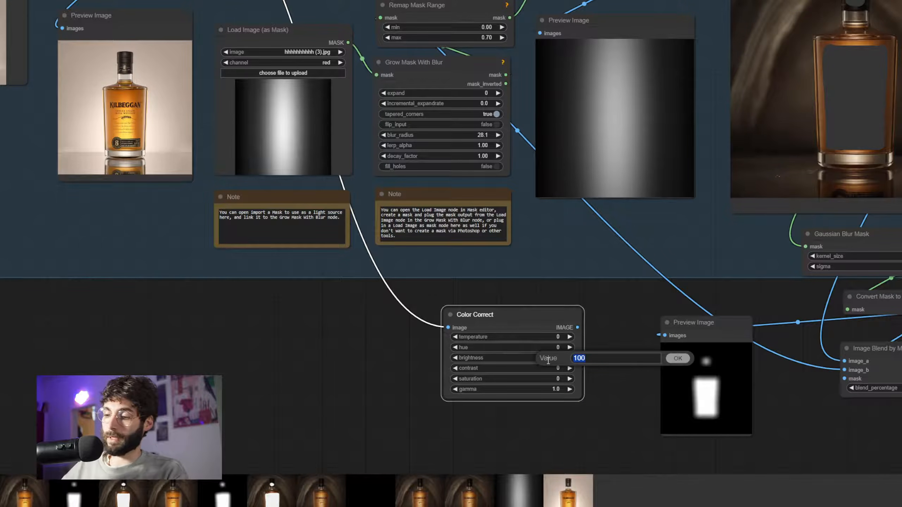
pyautogui.write('-100')
pyautogui.press('Return')
# - Connect the Color Correct output to image_b of the Image Blend by Mask node and run the workflow
pyautogui.scroll(-2, 568, 369)
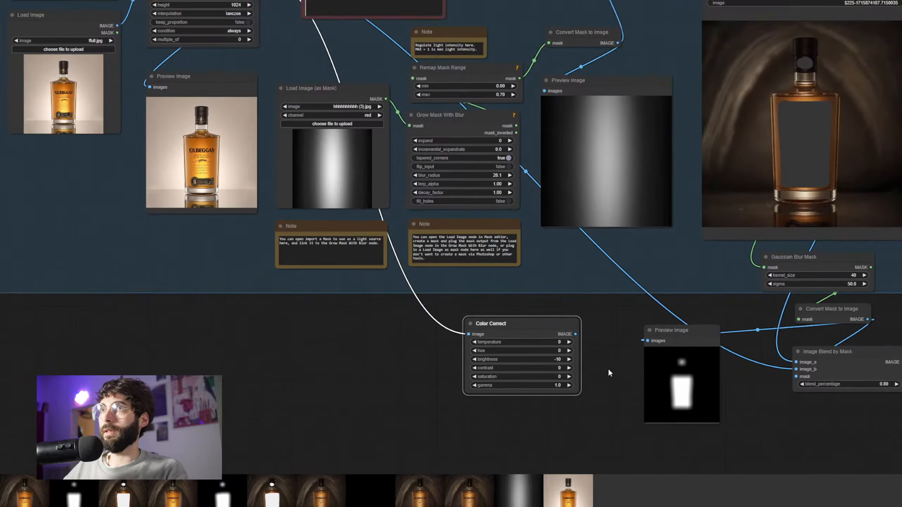
pyautogui.moveTo(599, 368); pyautogui.dragTo(483, 344)
pyautogui.moveTo(459, 312); pyautogui.dragTo(679, 347)
pyautogui.moveTo(674, 436); pyautogui.dragTo(459, 468)
pyautogui.hotkey('ctrl', 'Return')
# - Add a Preview Image node connected to the Color Correct node's image output
pyautogui.moveTo(733, 387); pyautogui.dragTo(826, 345)
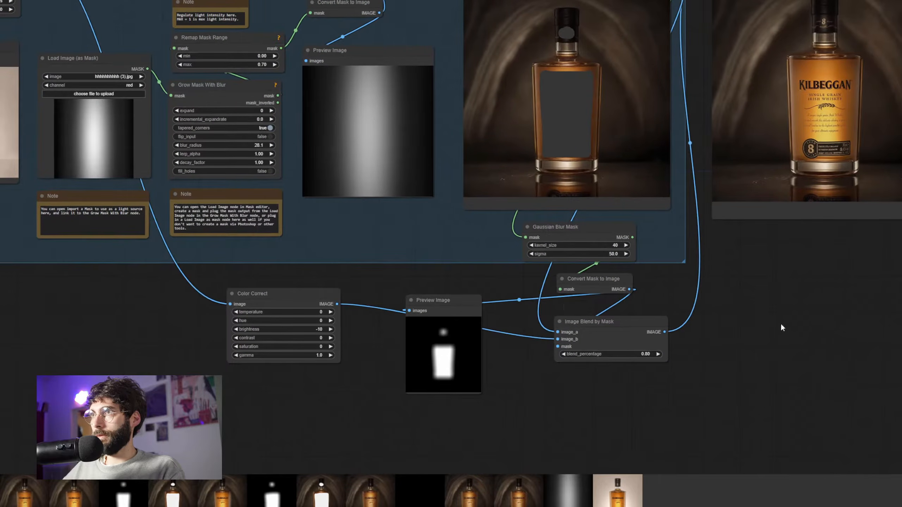
pyautogui.moveTo(337, 304); pyautogui.dragTo(316, 343)
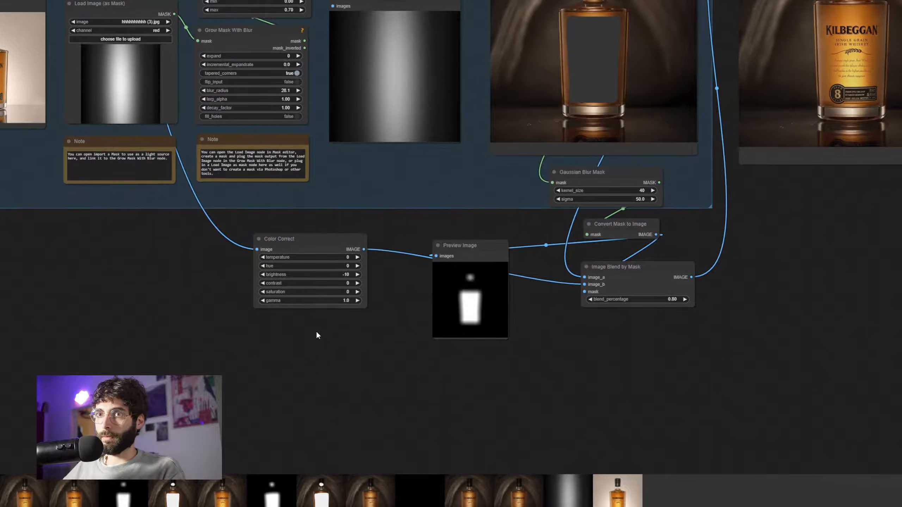
pyautogui.moveTo(360, 250); pyautogui.dragTo(278, 321)
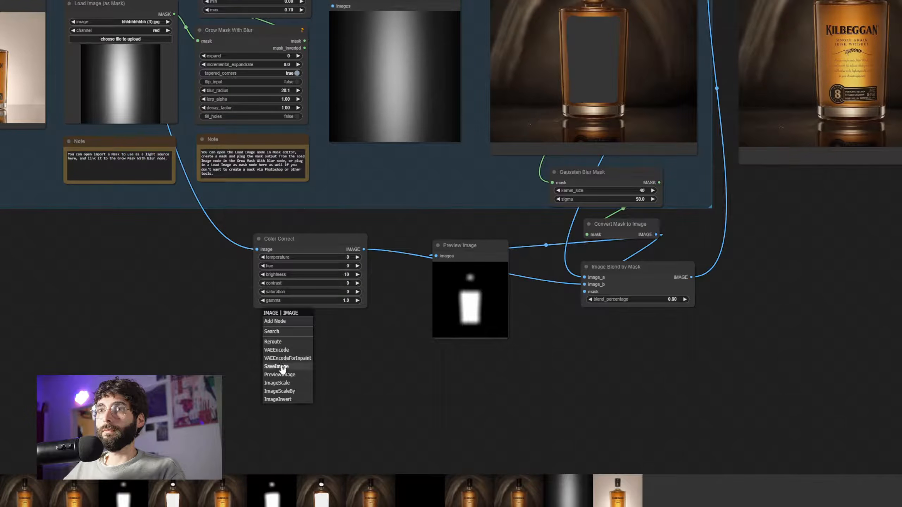
pyautogui.click(285, 374)
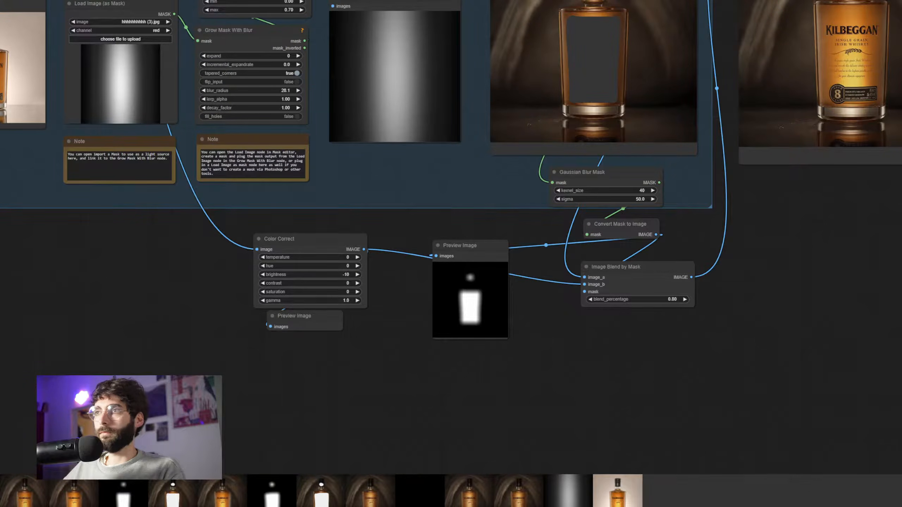
# - Try a brightness of -20 on the Color Correct node and run the workflow to compare the blended label
pyautogui.moveTo(304, 330); pyautogui.dragTo(319, 330)
pyautogui.scroll(9, 225, 377)
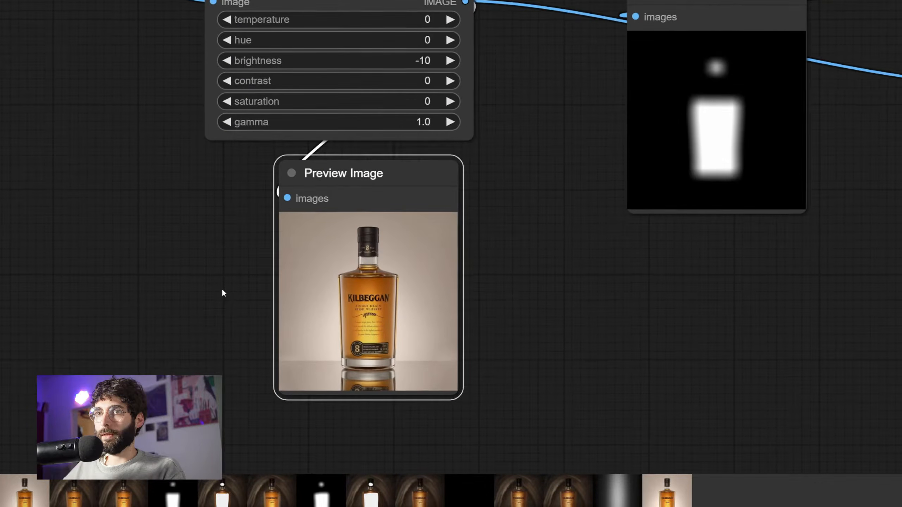
pyautogui.click(409, 61)
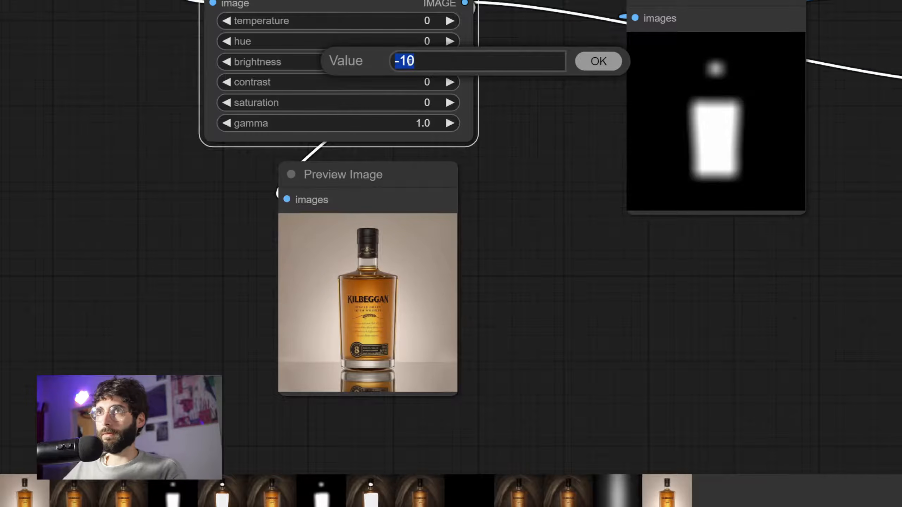
pyautogui.write('-20')
pyautogui.press('Return')
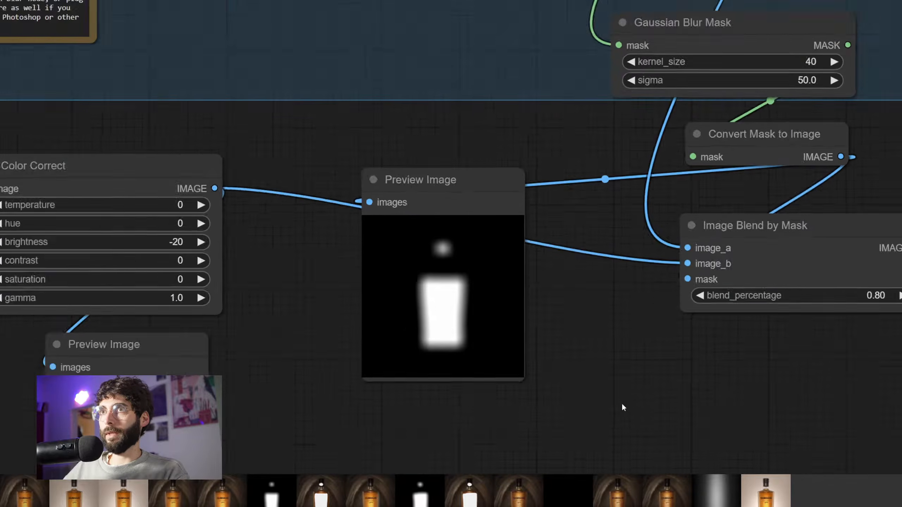
pyautogui.scroll(-3, 621, 405)
pyautogui.moveTo(620, 405); pyautogui.dragTo(234, 505)
pyautogui.moveTo(675, 315); pyautogui.dragTo(518, 463)
pyautogui.scroll(-2, 529, 431)
pyautogui.moveTo(529, 431); pyautogui.dragTo(899, 152)
pyautogui.moveTo(486, 383); pyautogui.dragTo(603, 361)
pyautogui.scroll(3, 292, 269)
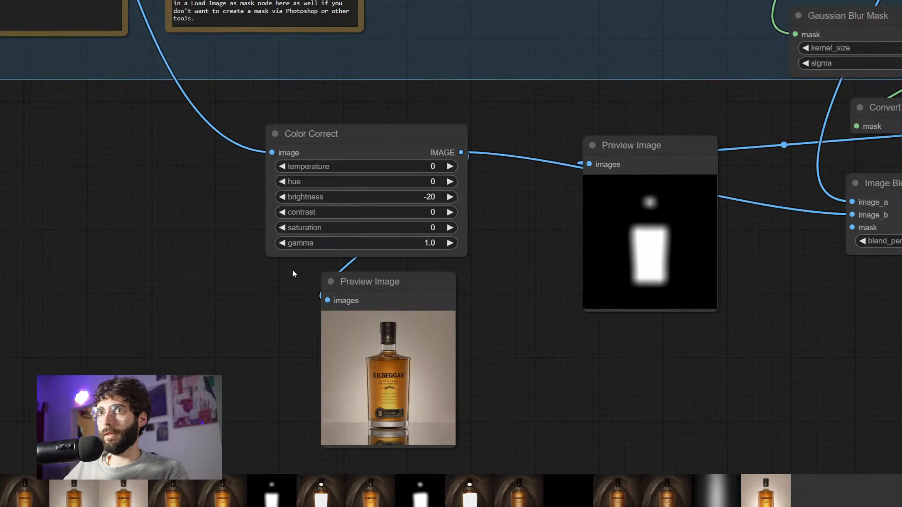
# - Try a brightness of -40 on the Color Correct node and run the workflow to check the blended bottle
pyautogui.click(422, 197)
pyautogui.write('-40')
pyautogui.press('Return')
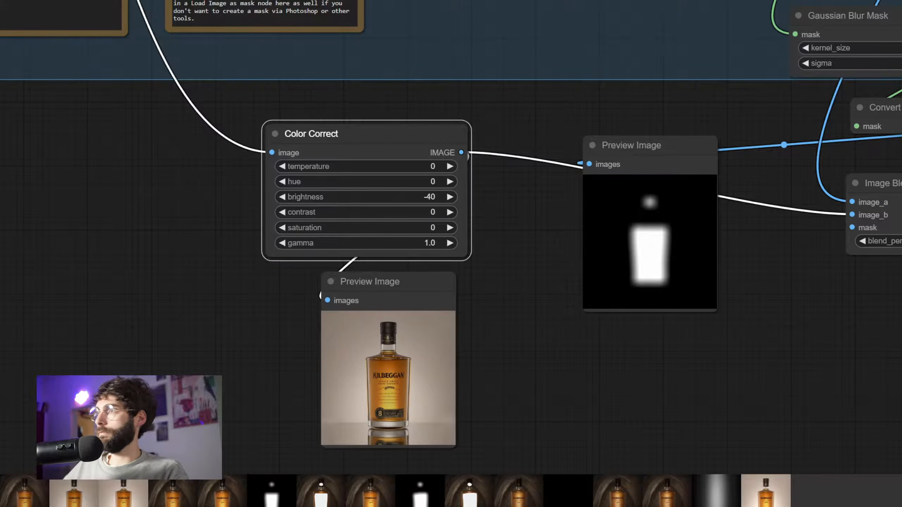
pyautogui.moveTo(662, 352); pyautogui.dragTo(284, 458)
pyautogui.scroll(-4, 709, 390)
pyautogui.moveTo(806, 320); pyautogui.dragTo(582, 393)
pyautogui.moveTo(621, 369); pyautogui.dragTo(887, 209)
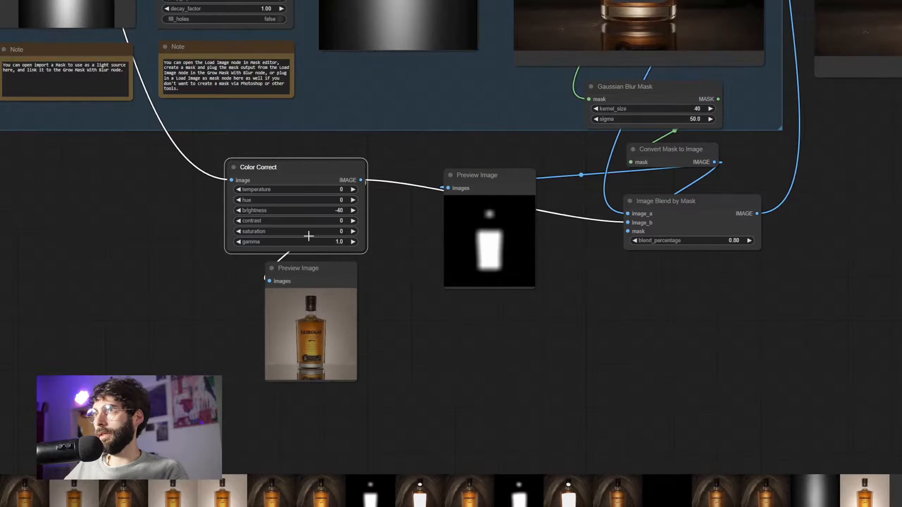
# - Set the Color Correct node's brightness to -30 and saturation to -10, and run the workflow
pyautogui.click(314, 213)
pyautogui.write('-40')
pyautogui.press('Return')
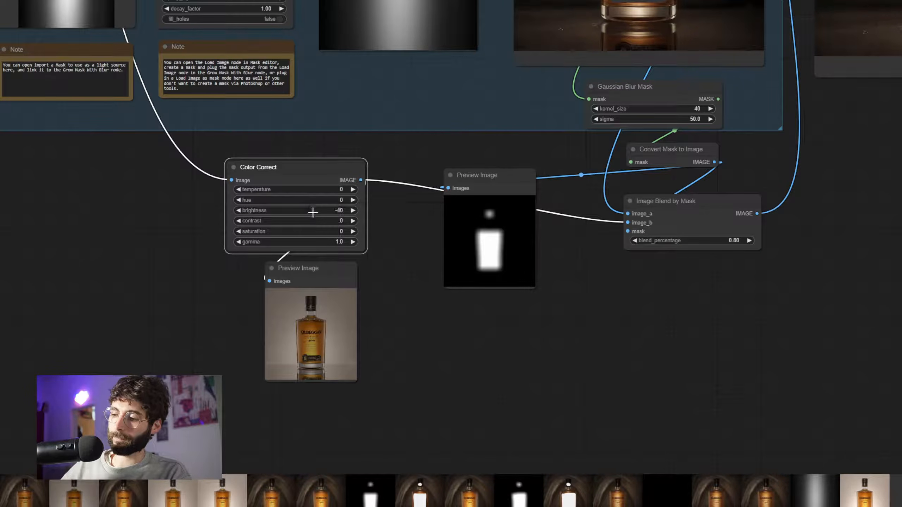
pyautogui.click(332, 231)
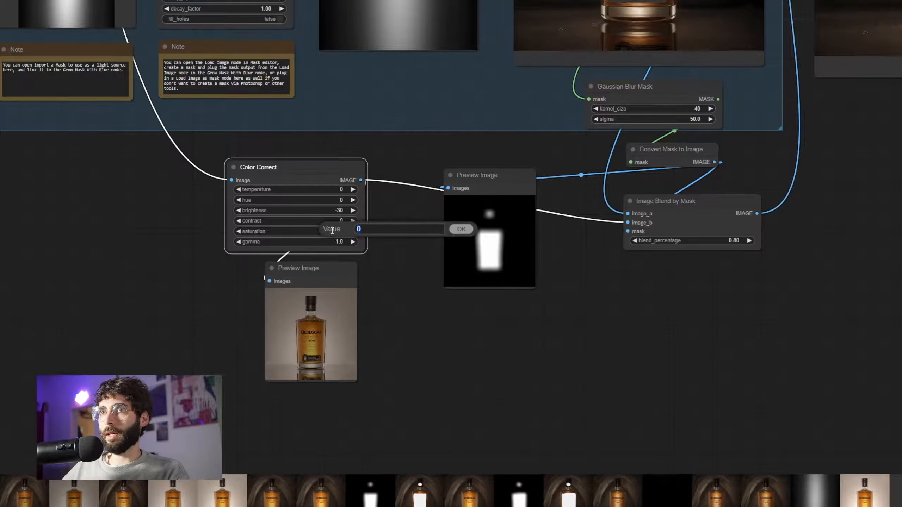
pyautogui.write('-10')
pyautogui.press('Return')
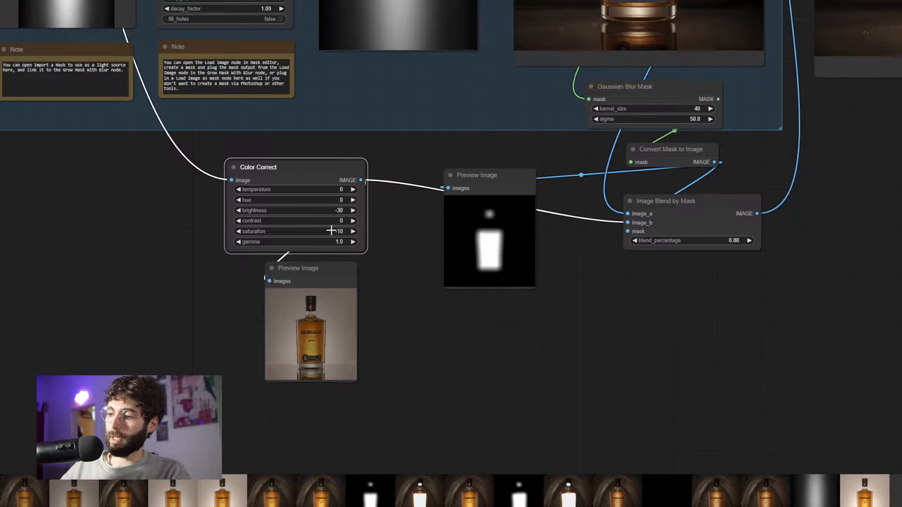
pyautogui.moveTo(860, 265); pyautogui.dragTo(426, 448)
pyautogui.moveTo(462, 370); pyautogui.dragTo(854, 200)
pyautogui.scroll(3, 408, 330)
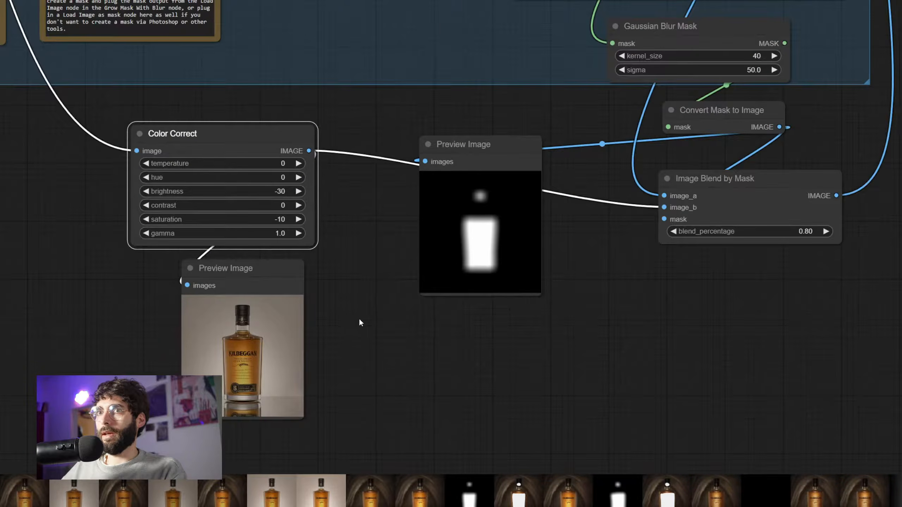
# - Try a contrast of 10 on the Color Correct node and run the workflow
pyautogui.click(377, 244)
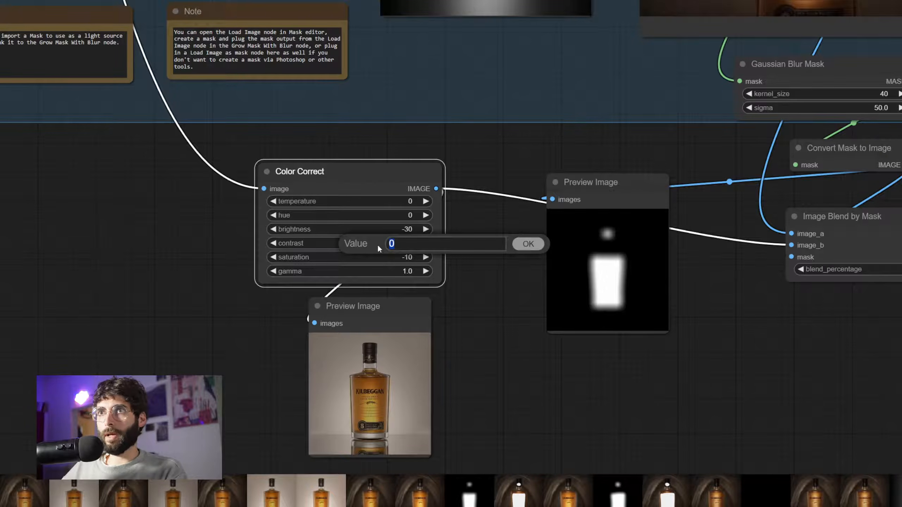
pyautogui.write('10')
pyautogui.press('Return')
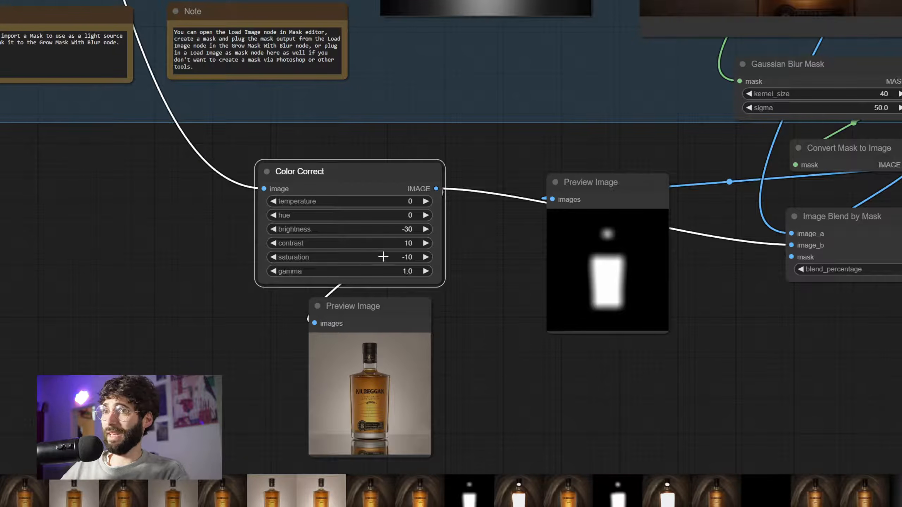
pyautogui.scroll(-4, 810, 323)
pyautogui.moveTo(811, 323); pyautogui.dragTo(317, 420)
pyautogui.moveTo(511, 316); pyautogui.dragTo(505, 347)
pyautogui.scroll(-3, 506, 350)
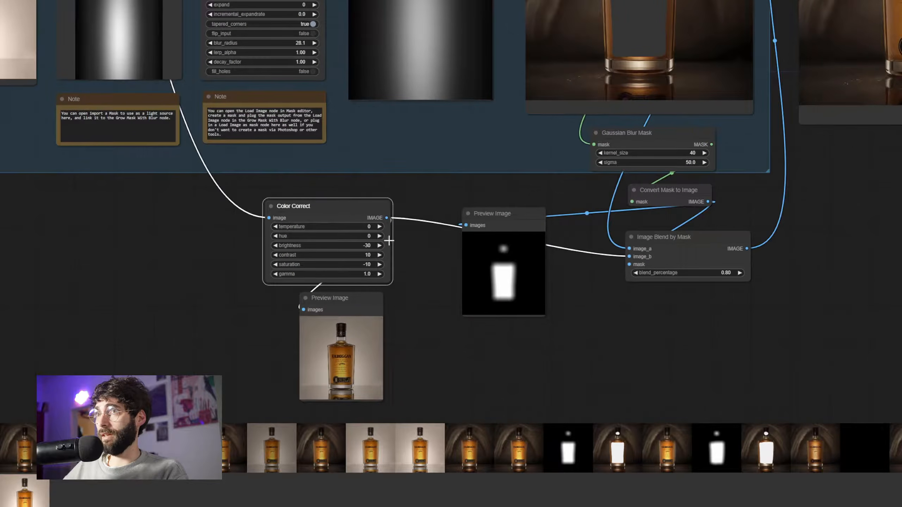
# - Compare the blended and relit bottle previews, and try a hue of 20 on the Color Correct node
pyautogui.scroll(4, 412, 255)
pyautogui.scroll(-3, 426, 248)
pyautogui.scroll(6, 579, 301)
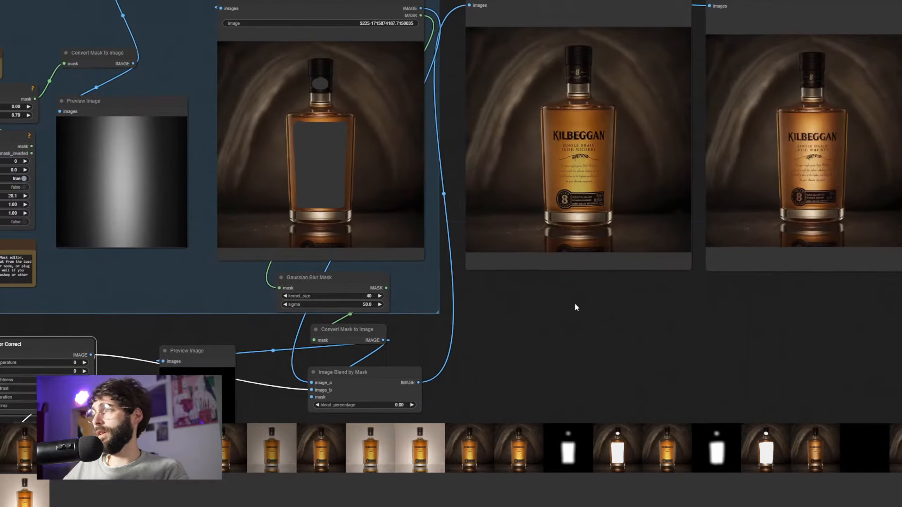
pyautogui.moveTo(554, 298); pyautogui.dragTo(874, 136)
pyautogui.scroll(4, 408, 284)
pyautogui.moveTo(409, 286); pyautogui.dragTo(479, 293)
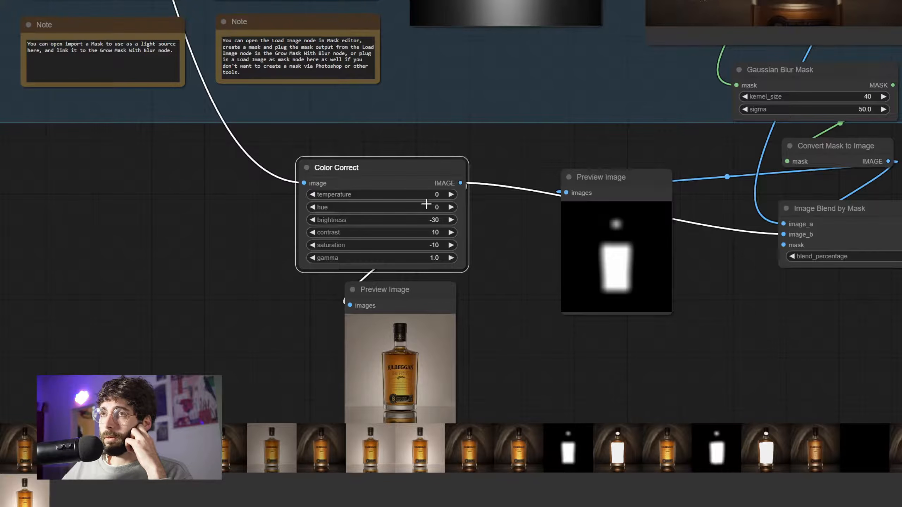
pyautogui.moveTo(429, 211); pyautogui.dragTo(428, 211)
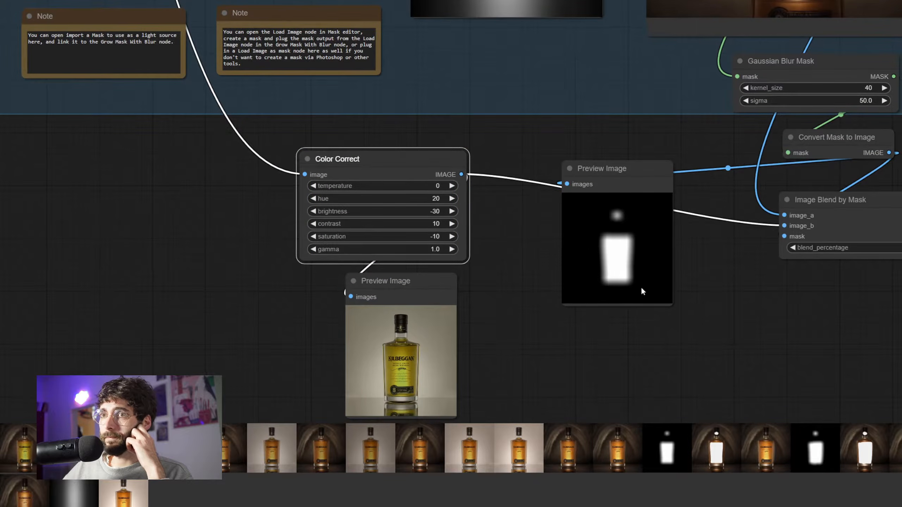
# - Try a hue of -25 on the Color Correct node and check the blended label
pyautogui.moveTo(431, 198); pyautogui.dragTo(427, 201)
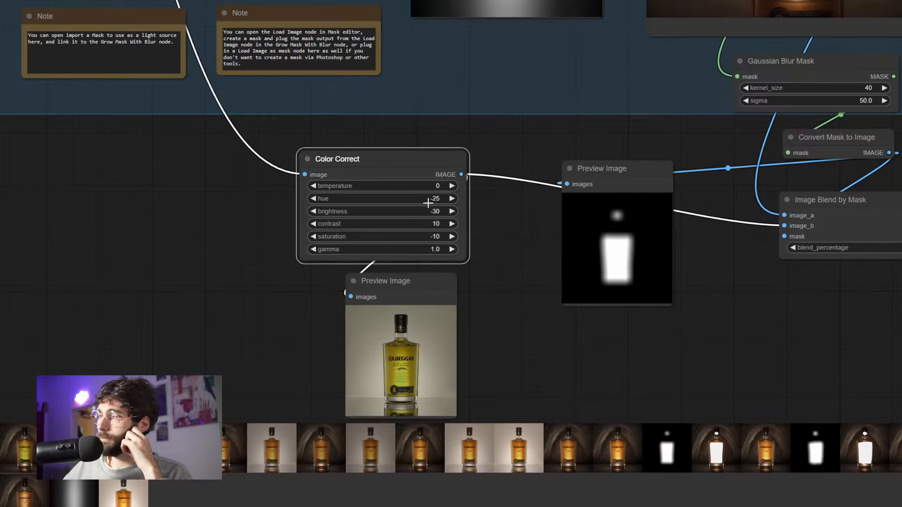
pyautogui.moveTo(698, 329); pyautogui.dragTo(277, 393)
pyautogui.moveTo(740, 243); pyautogui.dragTo(874, 195)
# - Set the Color Correct node's hue to -5 and run the workflow to check the label's tint
pyautogui.click(201, 217)
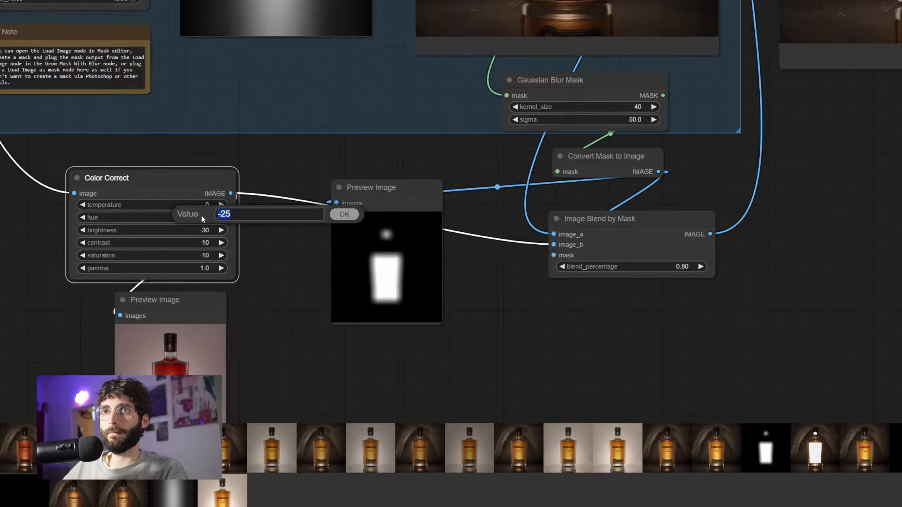
pyautogui.write('-5')
pyautogui.press('Return')
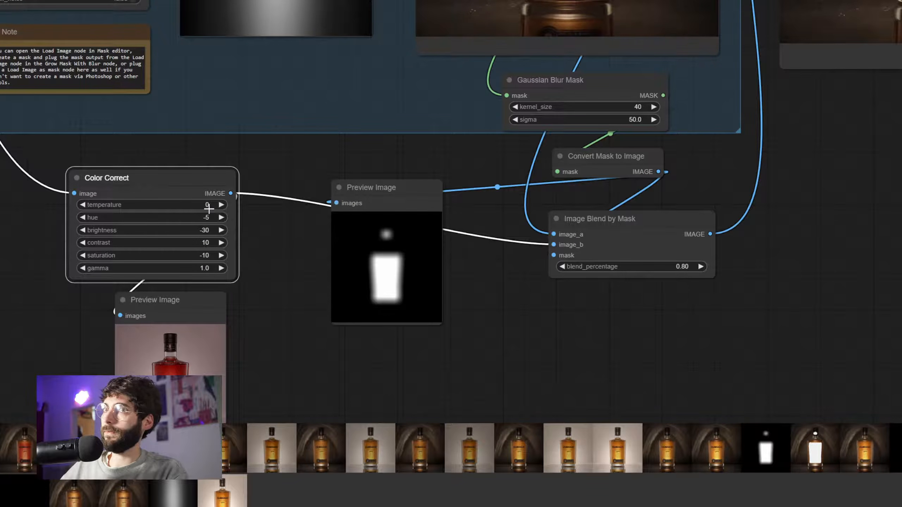
pyautogui.moveTo(841, 295); pyautogui.dragTo(615, 382)
pyautogui.moveTo(846, 215); pyautogui.dragTo(704, 276)
pyautogui.moveTo(596, 348); pyautogui.dragTo(740, 291)
pyautogui.moveTo(651, 354); pyautogui.dragTo(816, 285)
# - Try a temperature of -5 on the Color Correct node
pyautogui.click(313, 163)
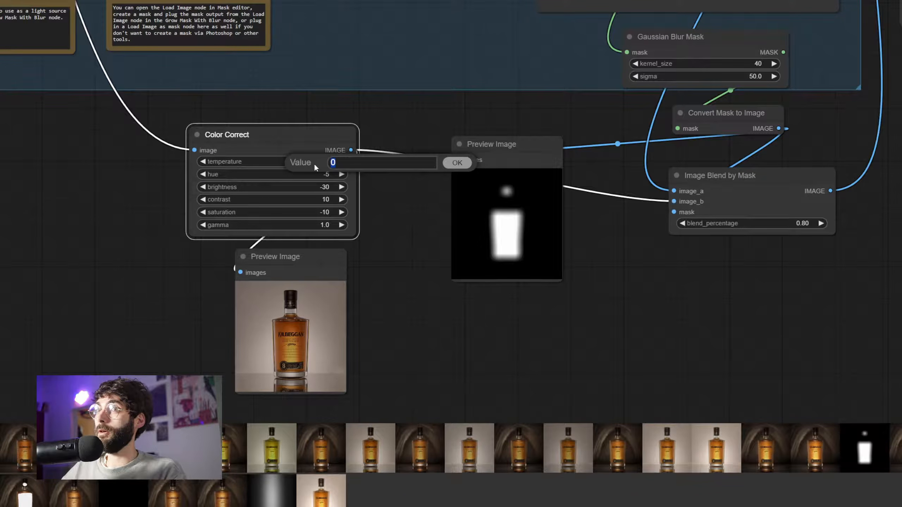
pyautogui.write('5')
pyautogui.press('Return')
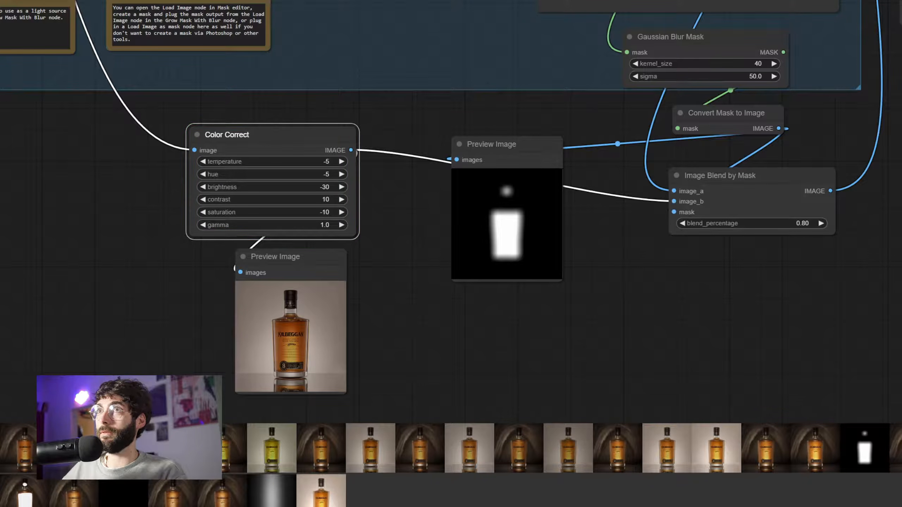
# - Set the Color Correct node's temperature to 5 and run the workflow to check the blended bottle
pyautogui.click(297, 162)
pyautogui.write('5')
pyautogui.press('Return')
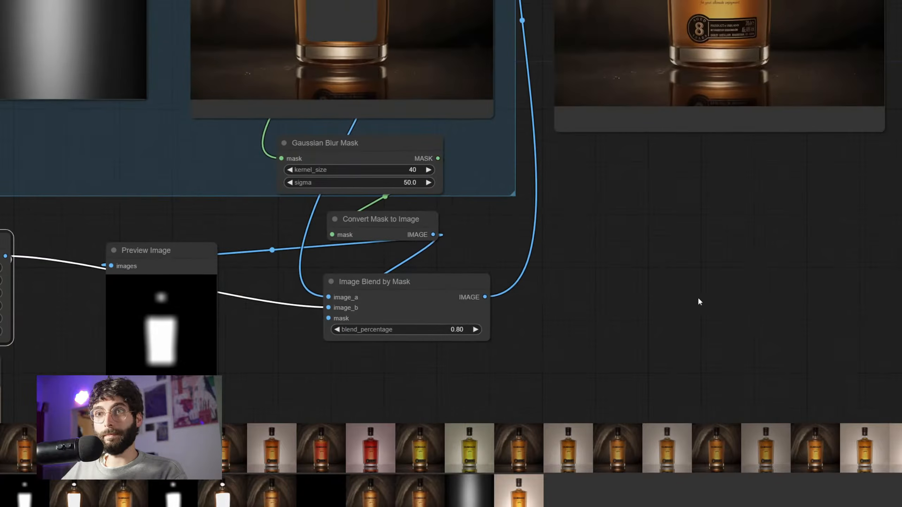
pyautogui.moveTo(698, 299); pyautogui.dragTo(425, 412)
pyautogui.moveTo(497, 370); pyautogui.dragTo(900, 135)
pyautogui.moveTo(556, 369); pyautogui.dragTo(590, 371)
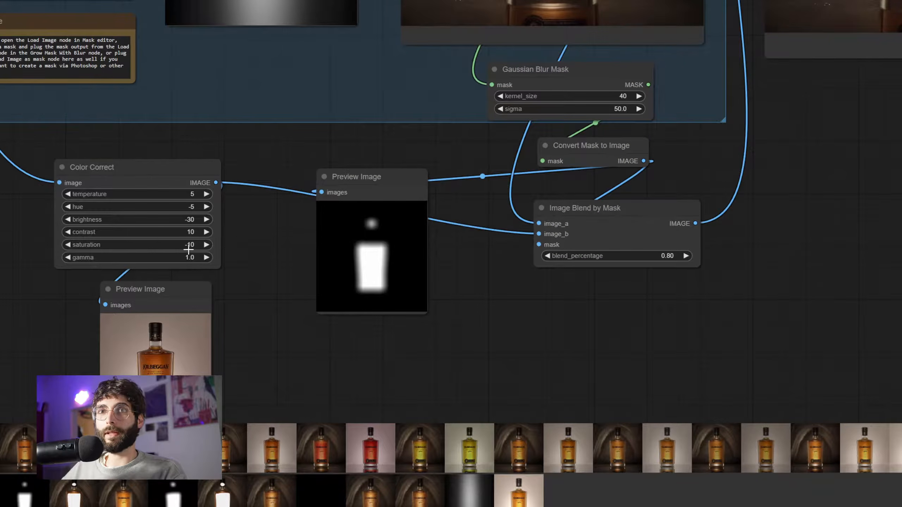
# - Try a saturation of -20 on the Color Correct node and run the workflow to compare the bottle previews
pyautogui.click(189, 249)
pyautogui.write('-20')
pyautogui.press('Return')
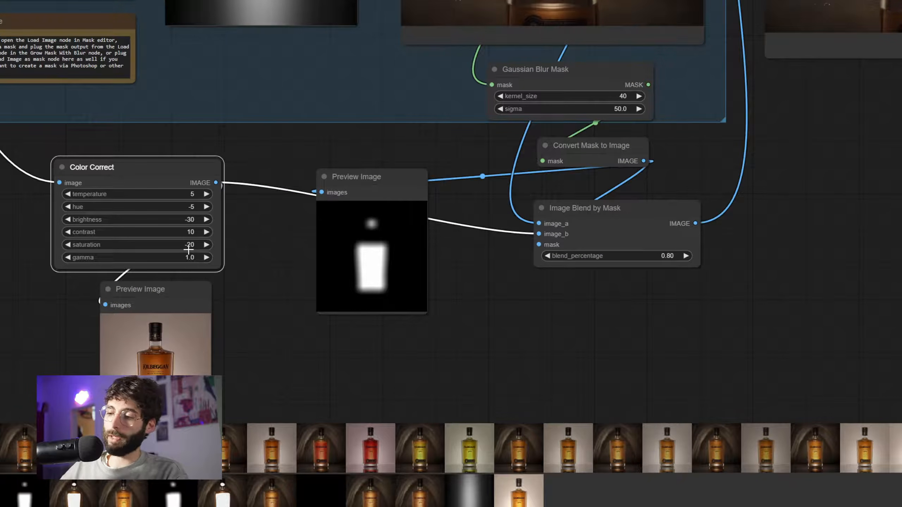
pyautogui.moveTo(887, 177); pyautogui.dragTo(414, 425)
pyautogui.moveTo(590, 331); pyautogui.dragTo(558, 348)
pyautogui.scroll(-2, 559, 351)
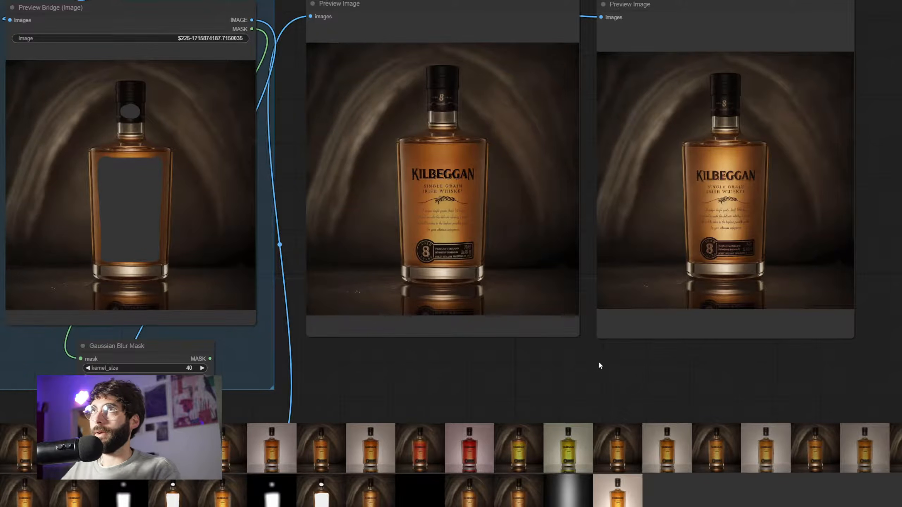
pyautogui.scroll(2, 568, 348)
pyautogui.scroll(-5, 558, 412)
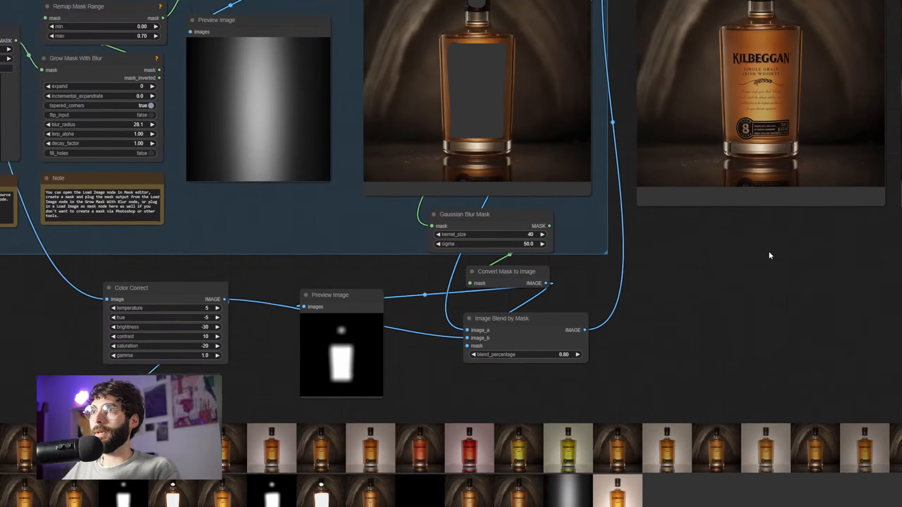
# - Set the Color Correct node's contrast to 25 and run the workflow
pyautogui.moveTo(653, 308); pyautogui.dragTo(821, 184)
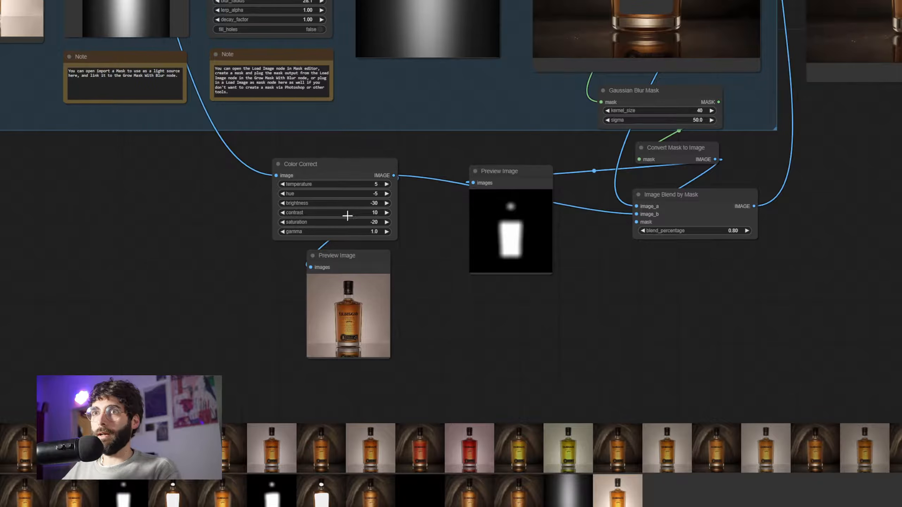
pyautogui.click(359, 212)
pyautogui.write('25')
pyautogui.press('Return')
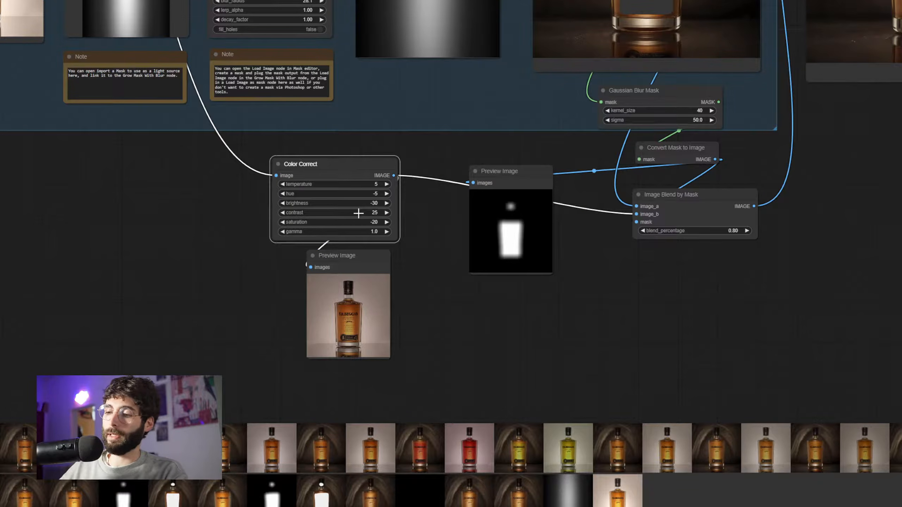
pyautogui.moveTo(900, 250); pyautogui.dragTo(601, 435)
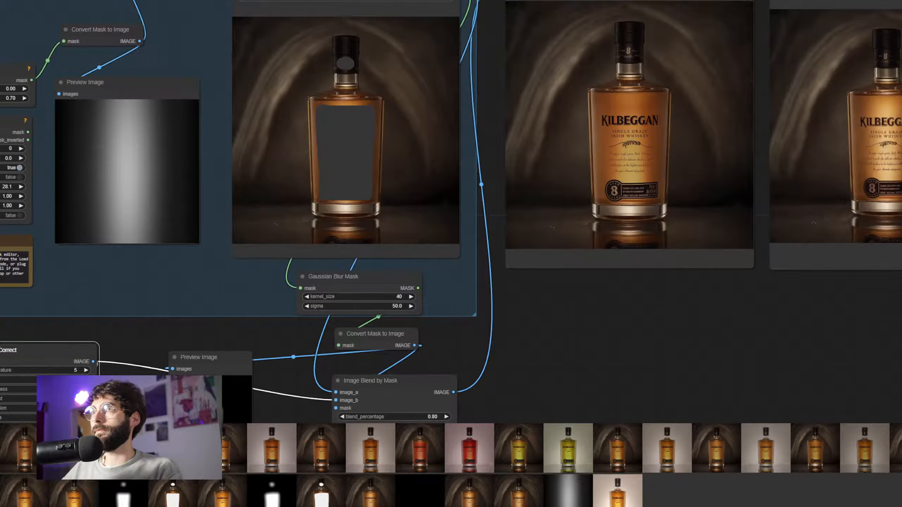
pyautogui.hotkey('ctrl', 'Return')
pyautogui.moveTo(861, 303); pyautogui.dragTo(751, 353)
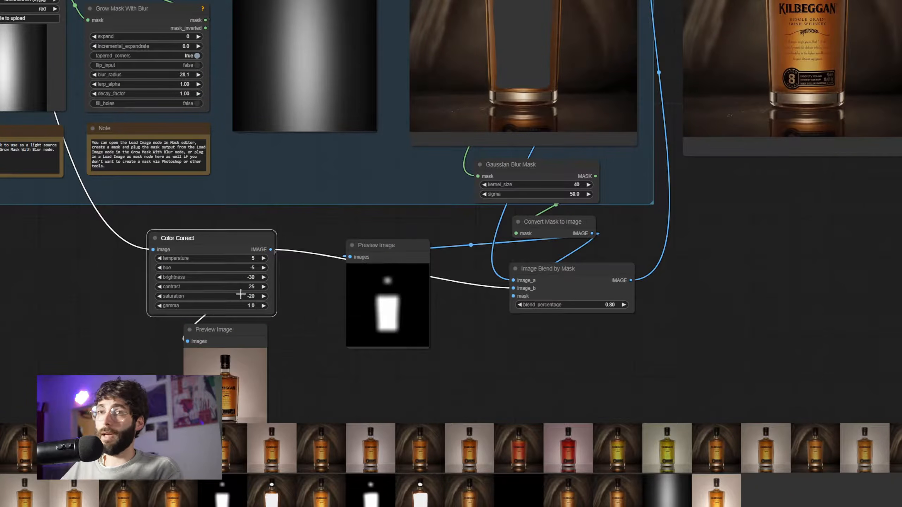
# - Set the Color Correct node's saturation to -35 and run the workflow to compare the blended and relit bottle previews
pyautogui.click(237, 295)
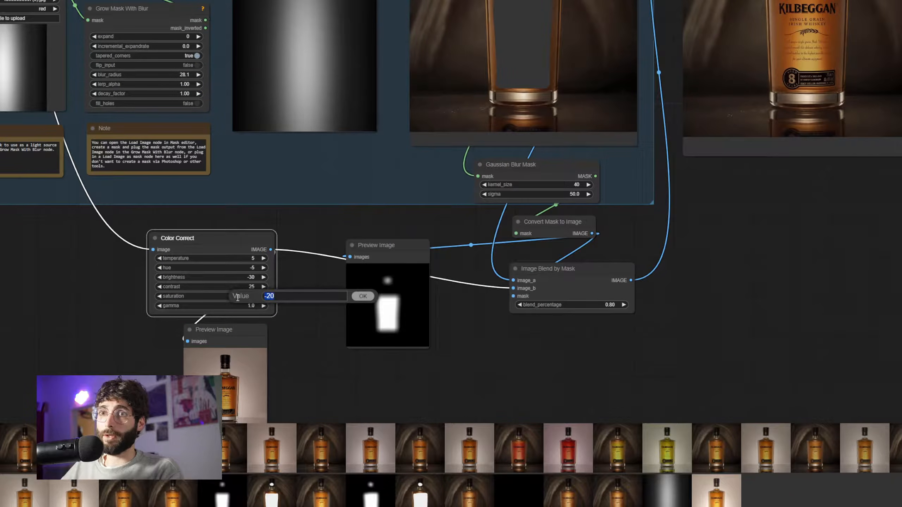
pyautogui.write('-3')
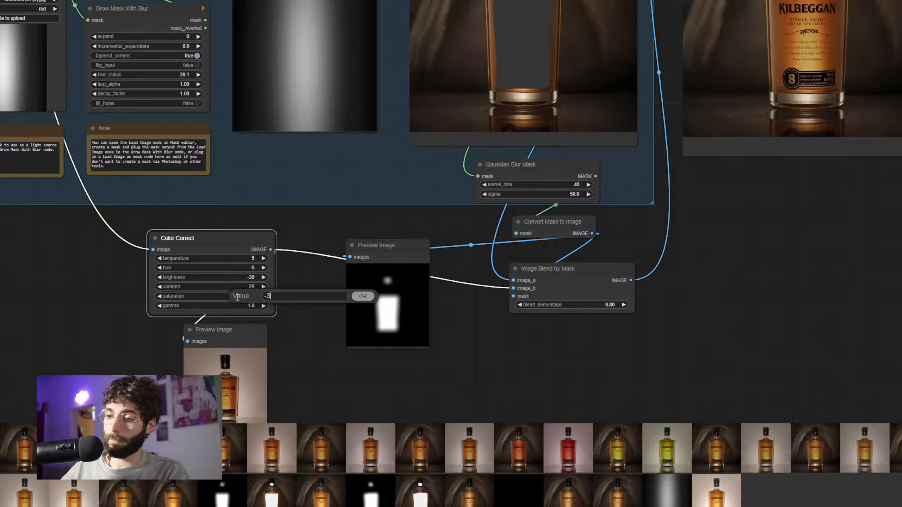
pyautogui.write('5')
pyautogui.press('Return')
pyautogui.moveTo(898, 211); pyautogui.dragTo(530, 366)
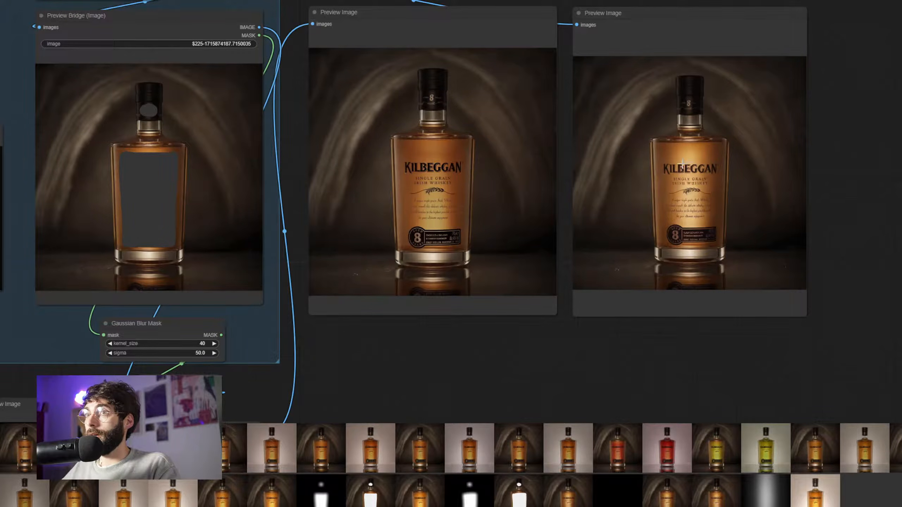
pyautogui.scroll(2, 607, 373)
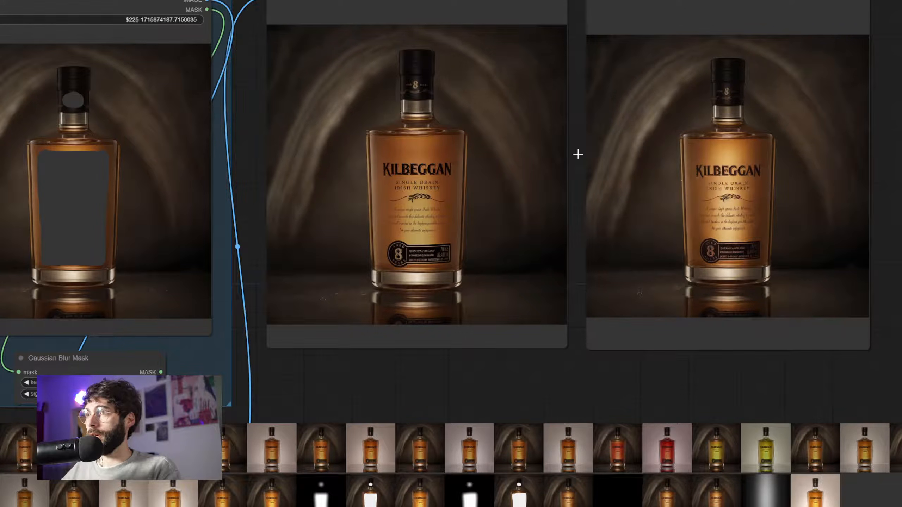
pyautogui.scroll(-3, 593, 338)
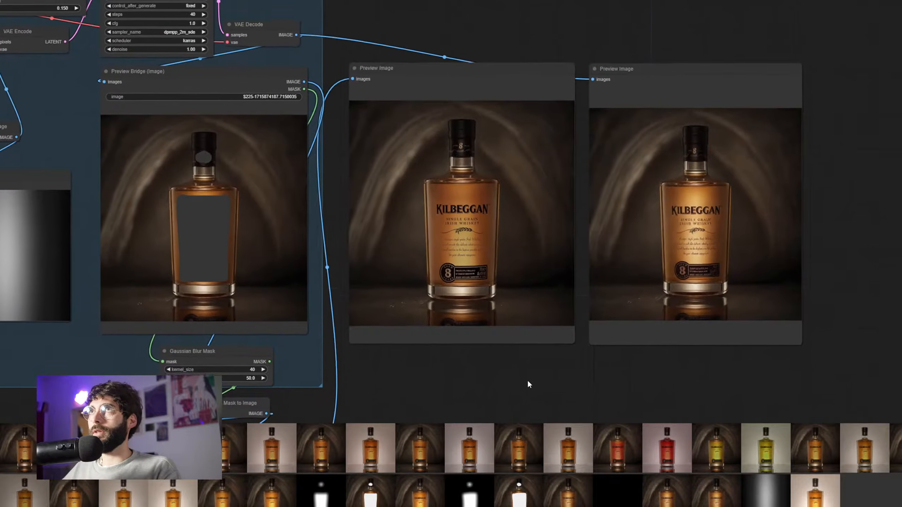
pyautogui.moveTo(527, 381); pyautogui.dragTo(793, 284)
pyautogui.scroll(-3, 760, 286)
pyautogui.moveTo(281, 324); pyautogui.dragTo(369, 298)
pyautogui.scroll(5, 431, 329)
pyautogui.moveTo(485, 342); pyautogui.dragTo(436, 283)
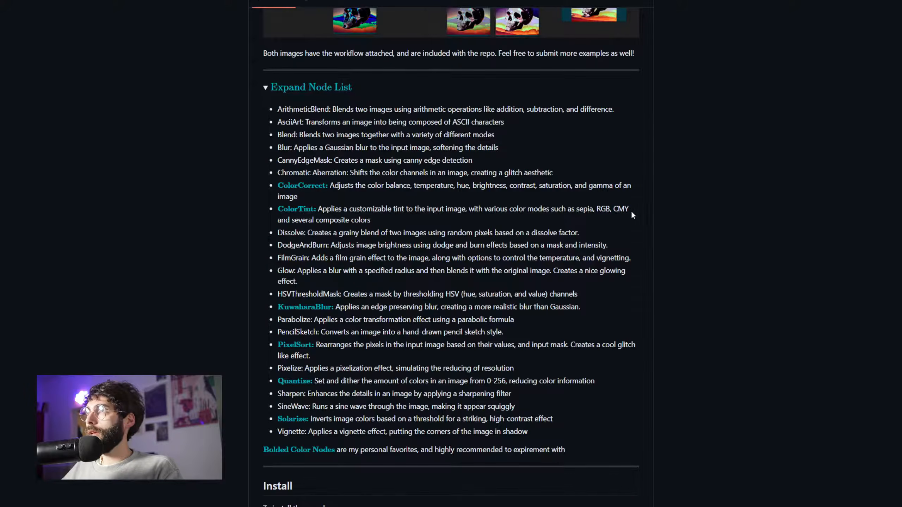
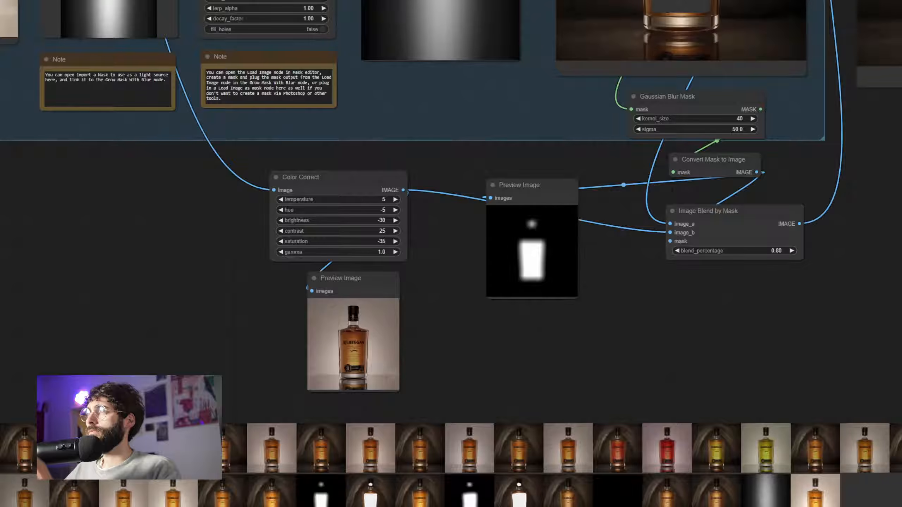
pyautogui.moveTo(774, 302); pyautogui.dragTo(639, 390)
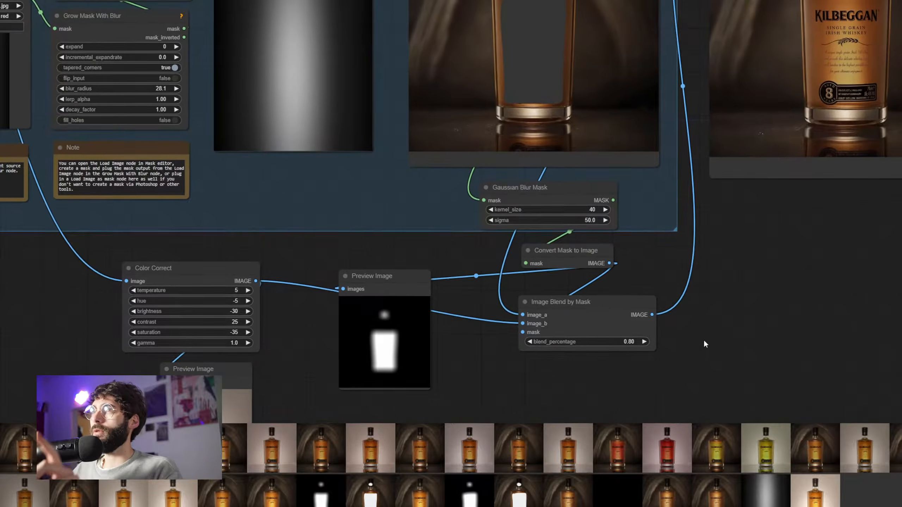
pyautogui.scroll(-3, 706, 339)
pyautogui.moveTo(725, 334); pyautogui.dragTo(684, 311)
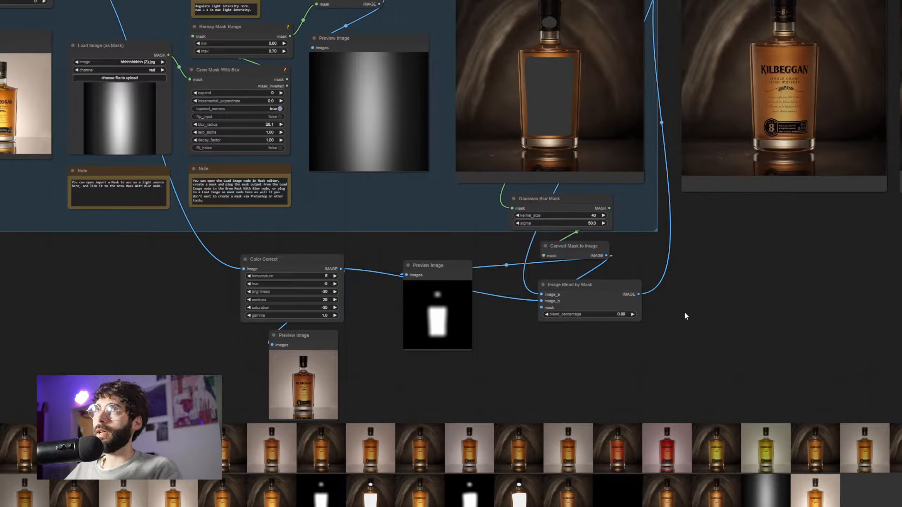
pyautogui.moveTo(685, 316); pyautogui.dragTo(571, 352)
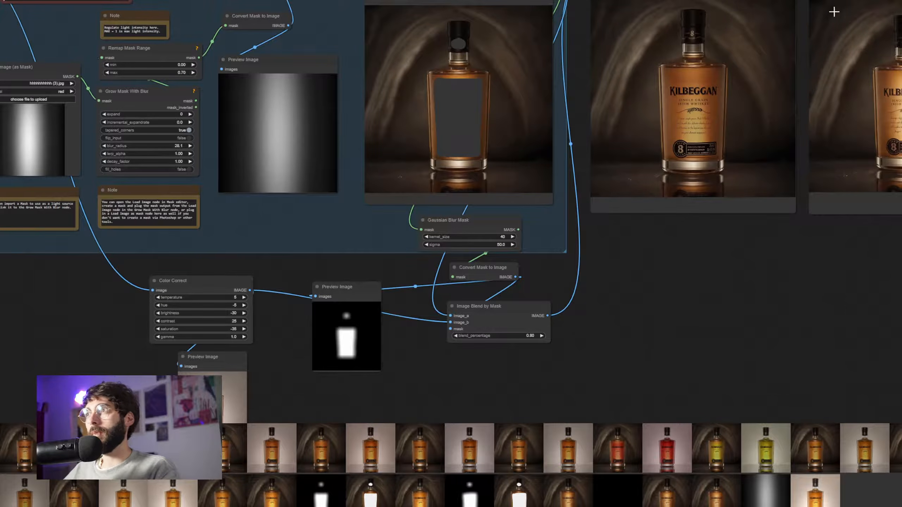
pyautogui.moveTo(686, 306); pyautogui.dragTo(817, 287)
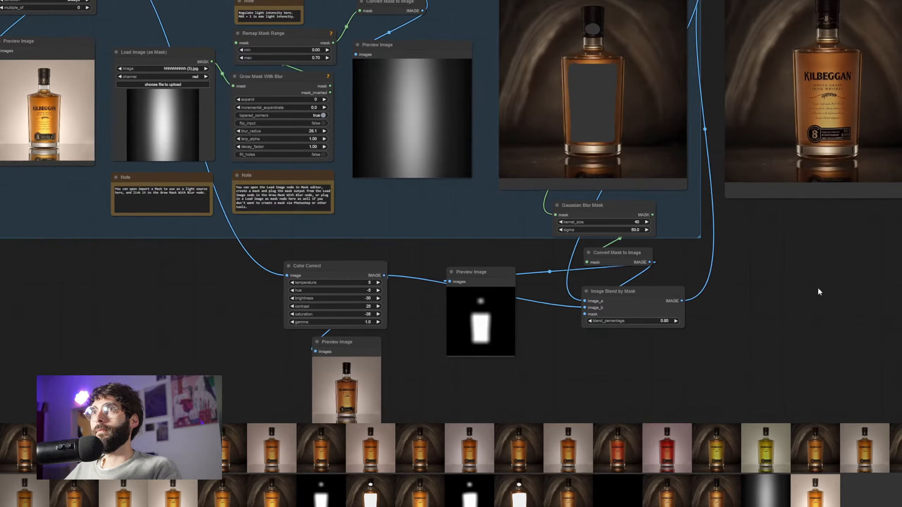
pyautogui.moveTo(776, 308); pyautogui.dragTo(852, 267)
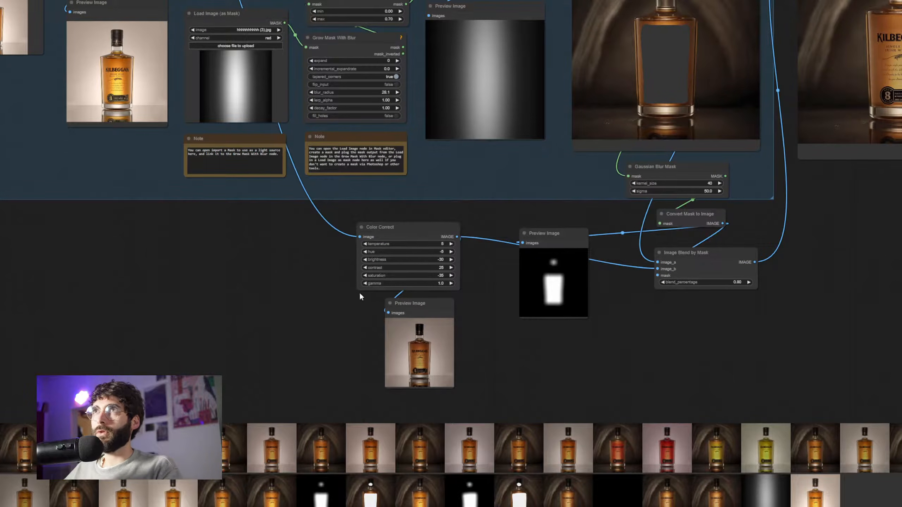
# - Add a DodgeAndBurn node below the mask preview and feed it the Color Correct node's image output
pyautogui.doubleClick(310, 292)
pyautogui.write('dodge')
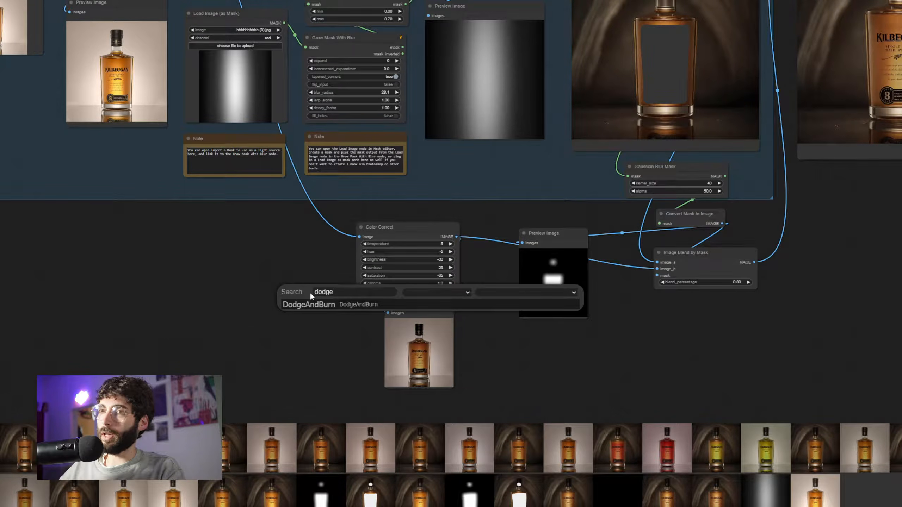
pyautogui.press('Return')
pyautogui.moveTo(311, 297); pyautogui.dragTo(470, 353)
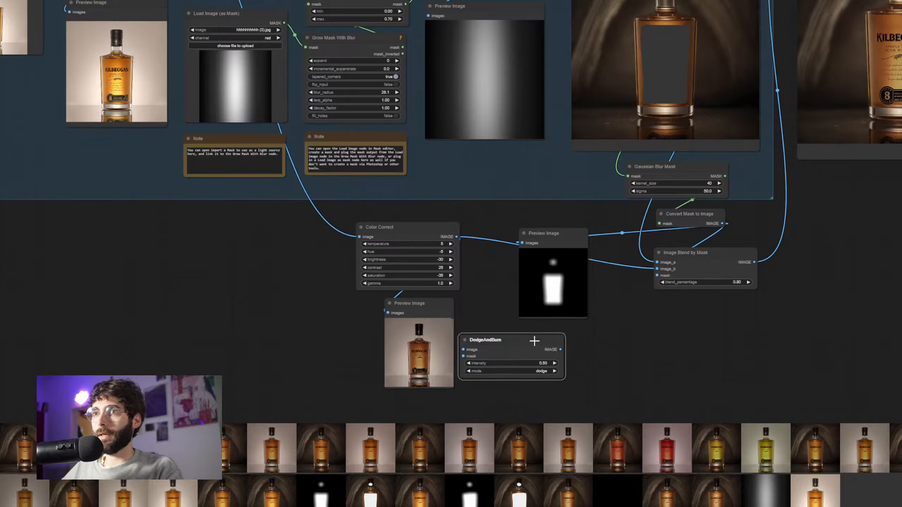
pyautogui.moveTo(456, 236)
pyautogui.mouseDown()
pyautogui.moveTo(476, 325)
pyautogui.moveTo(472, 354)
pyautogui.mouseUp()
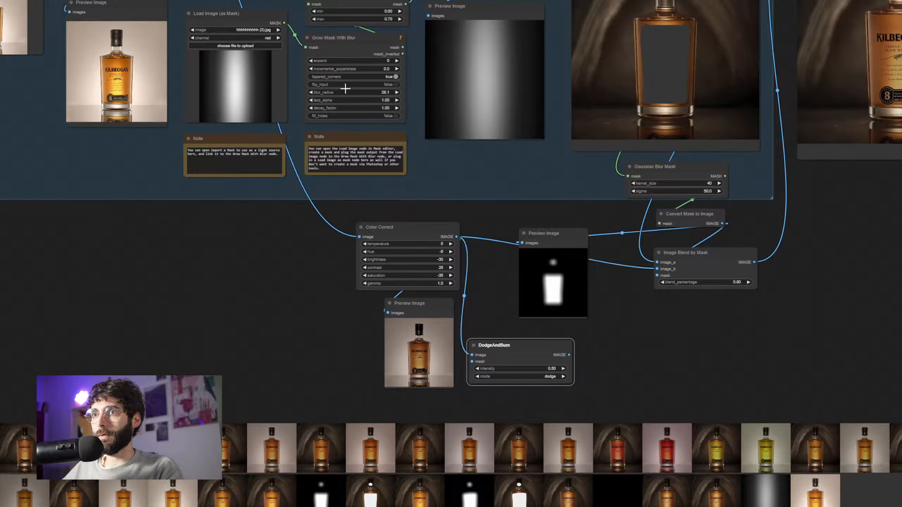
# - Add a Convert Mask to Image node that passes the Load Image (as Mask) output to DodgeAndBurn's mask input
pyautogui.doubleClick(217, 246)
pyautogui.write('convert')
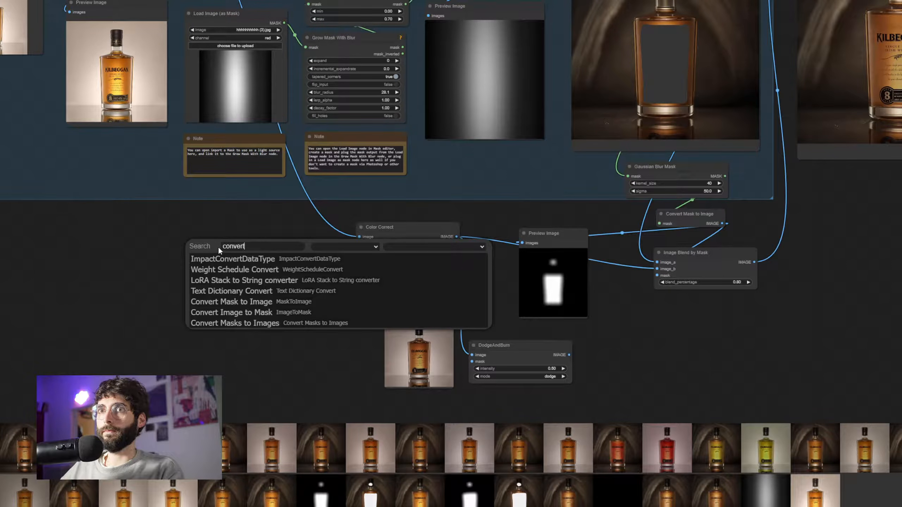
pyautogui.press('Down')
pyautogui.press('Down')
pyautogui.press('Down')
pyautogui.press('Down')
pyautogui.press('Return')
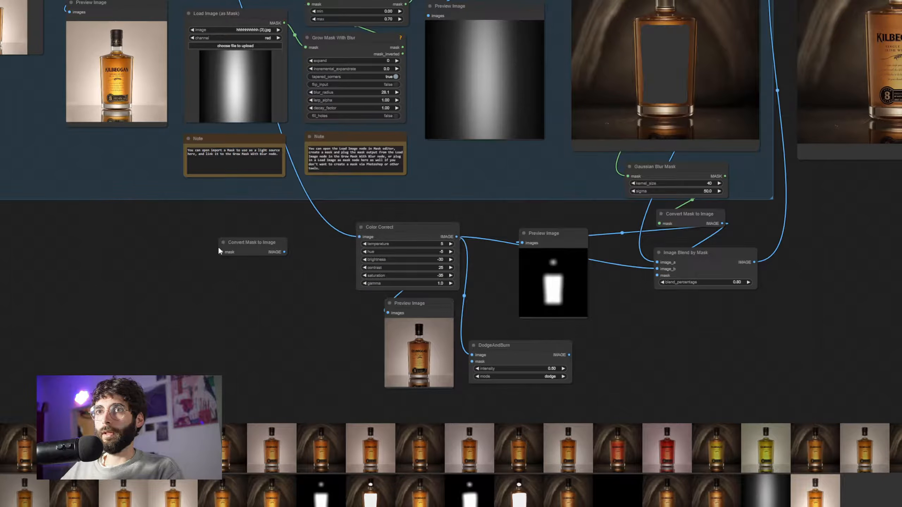
pyautogui.moveTo(284, 23); pyautogui.dragTo(221, 251)
pyautogui.moveTo(286, 252); pyautogui.dragTo(472, 362)
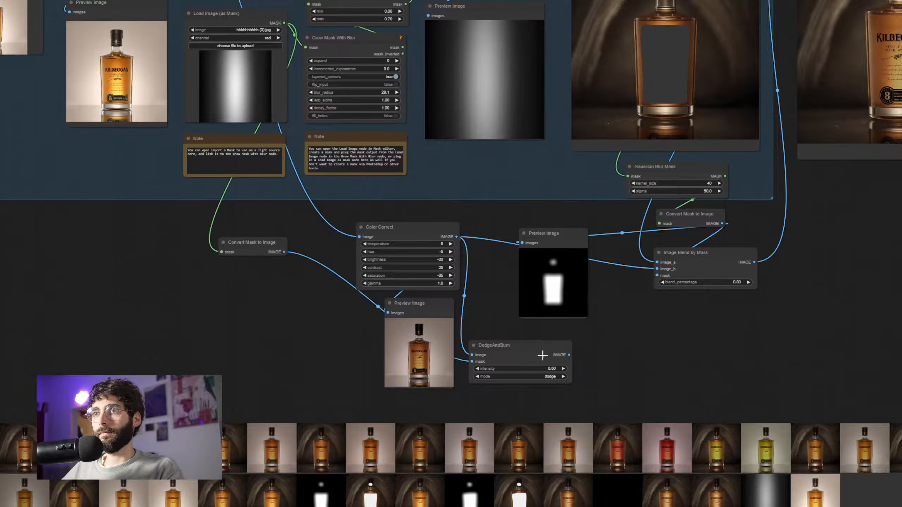
# - Attach a Preview Image node to the DodgeAndBurn output and place it below the Color Correct preview
pyautogui.moveTo(631, 370); pyautogui.dragTo(549, 302)
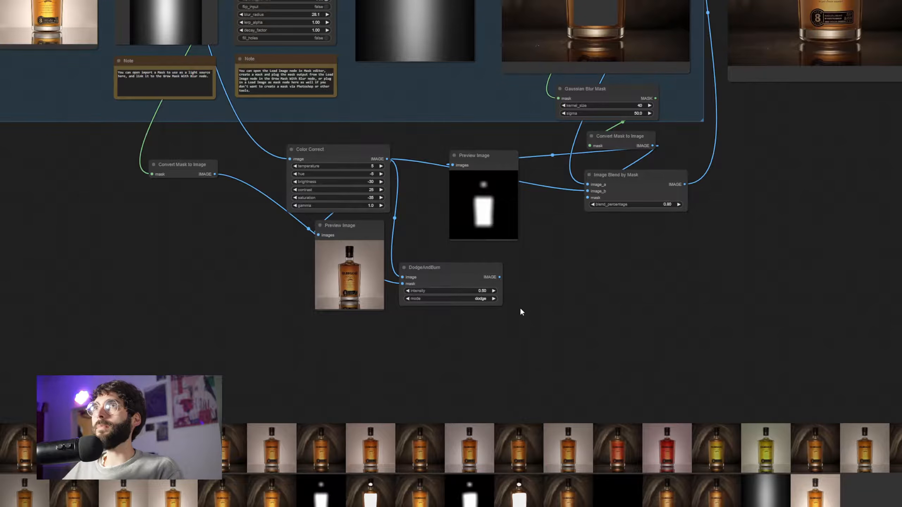
pyautogui.scroll(3, 537, 353)
pyautogui.moveTo(536, 351); pyautogui.dragTo(517, 329)
pyautogui.moveTo(468, 230)
pyautogui.mouseDown()
pyautogui.moveTo(488, 271)
pyautogui.moveTo(235, 292)
pyautogui.moveTo(233, 278)
pyautogui.mouseUp()
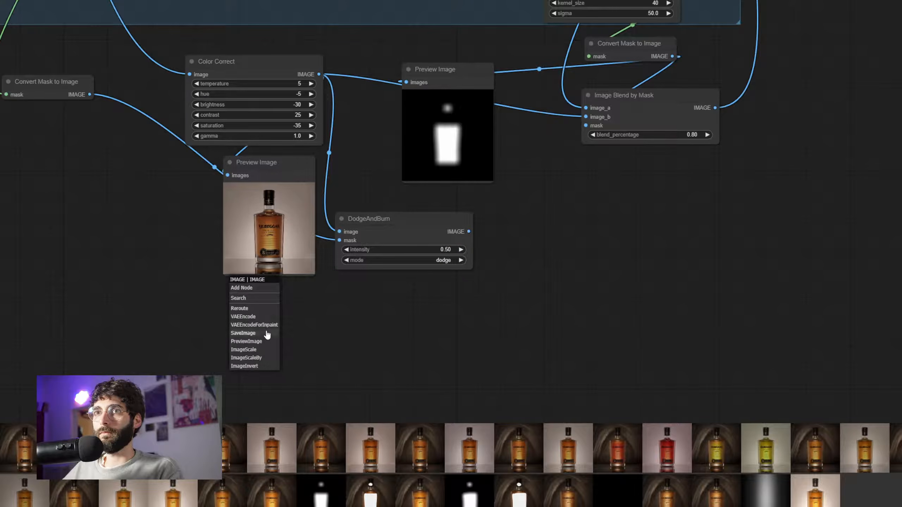
pyautogui.click(265, 339)
pyautogui.moveTo(296, 303); pyautogui.dragTo(287, 308)
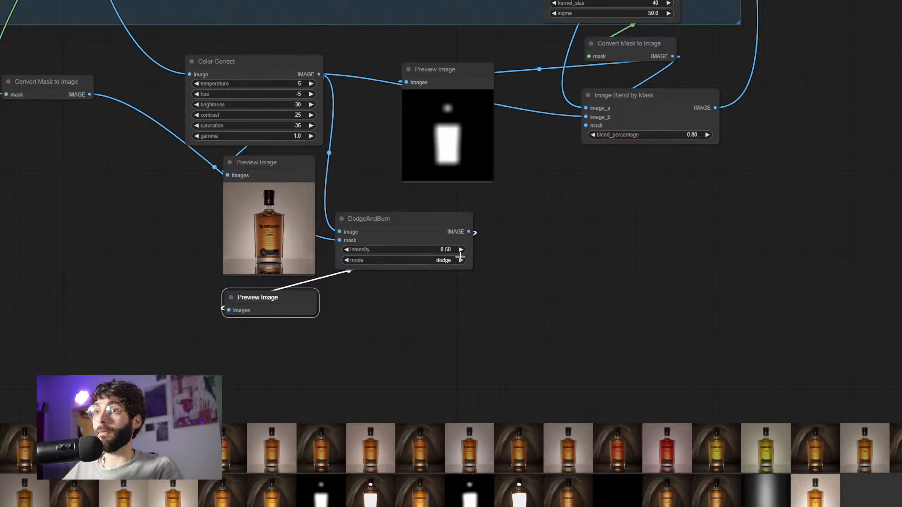
# - Connect the DodgeAndBurn image output to image_b of Image Blend by Mask and run the workflow
pyautogui.click(442, 249)
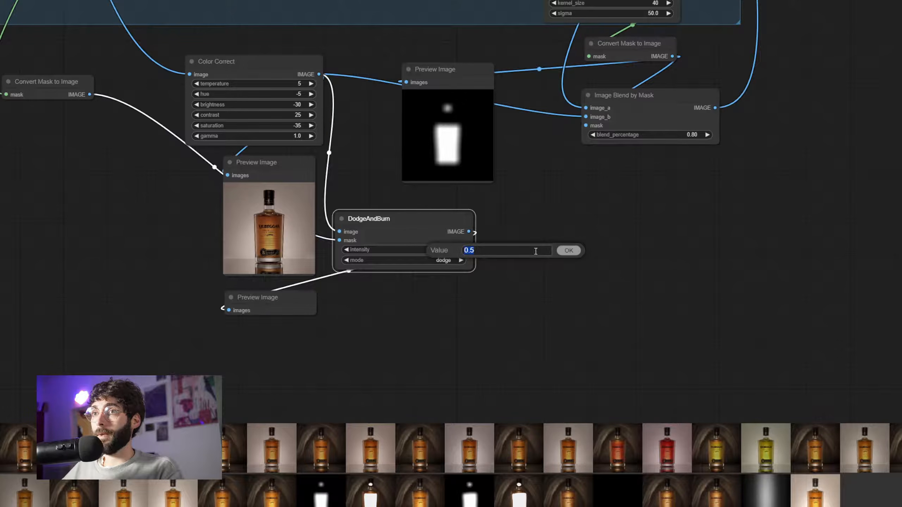
pyautogui.moveTo(468, 232)
pyautogui.mouseDown()
pyautogui.moveTo(568, 182)
pyautogui.moveTo(585, 116)
pyautogui.moveTo(571, 160)
pyautogui.mouseUp()
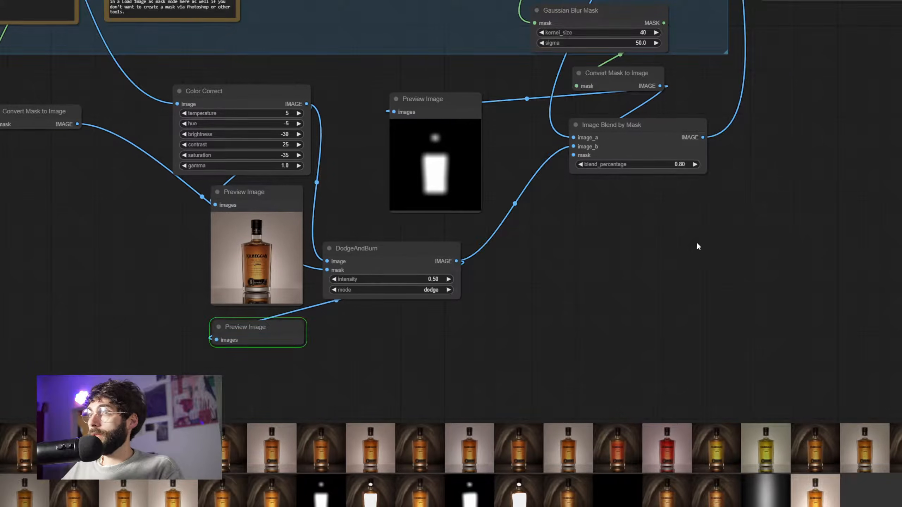
pyautogui.moveTo(642, 301); pyautogui.dragTo(719, 227)
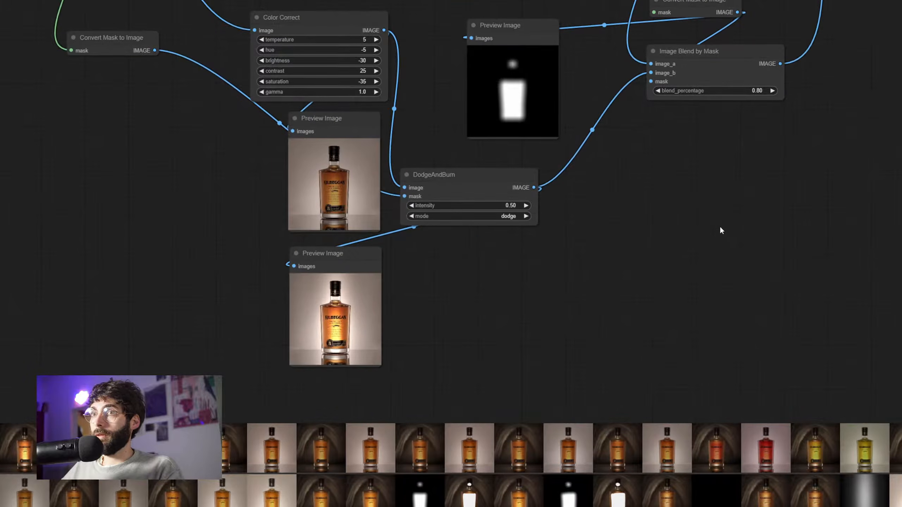
# - Set the DodgeAndBurn intensity to 0.3, run the workflow and compare the blended and relit bottle previews
pyautogui.click(509, 208)
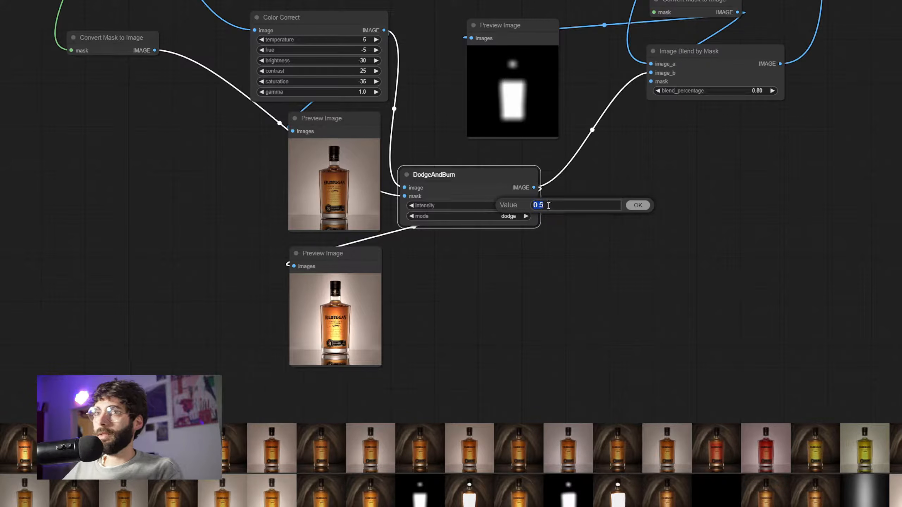
pyautogui.write('0.3')
pyautogui.press('Return')
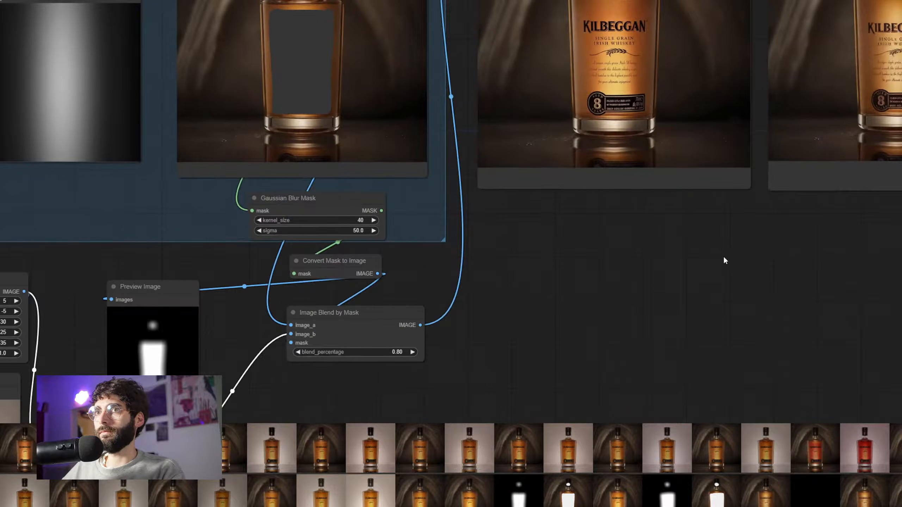
pyautogui.scroll(-2, 756, 252)
pyautogui.moveTo(757, 252); pyautogui.dragTo(650, 334)
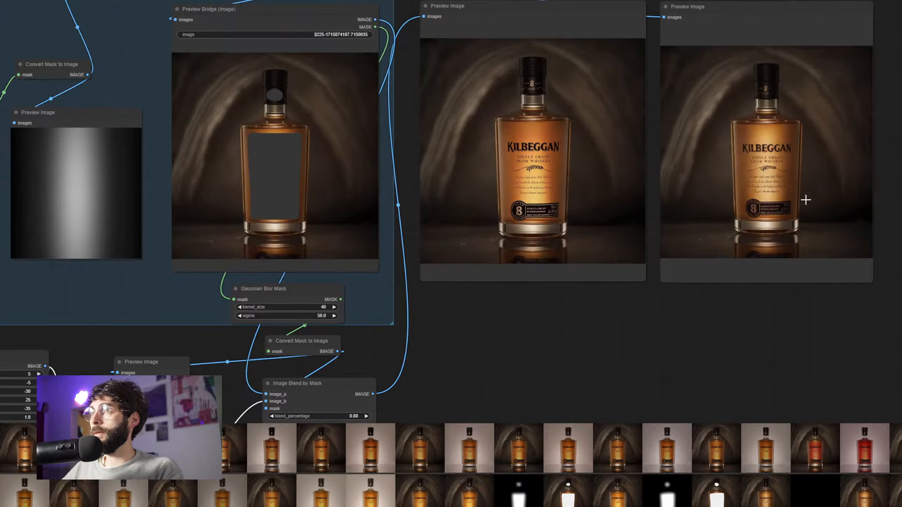
pyautogui.scroll(5, 769, 170)
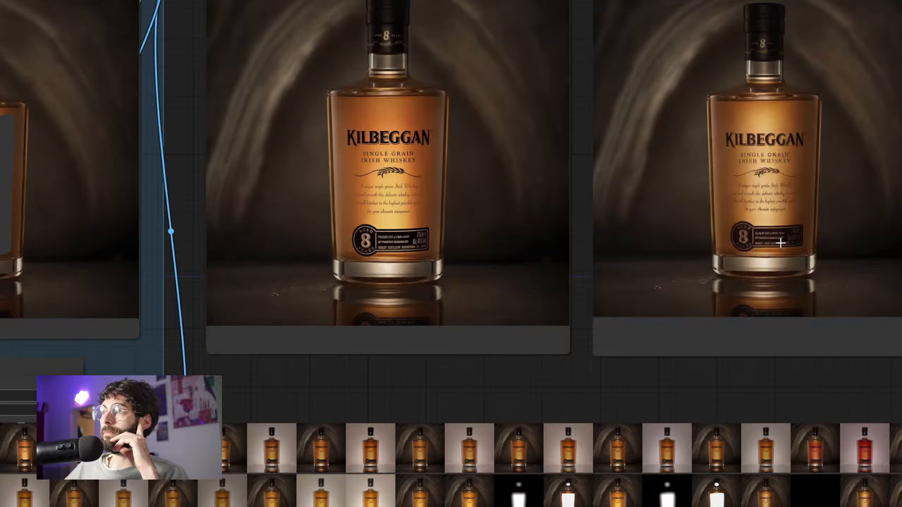
pyautogui.scroll(-4, 682, 253)
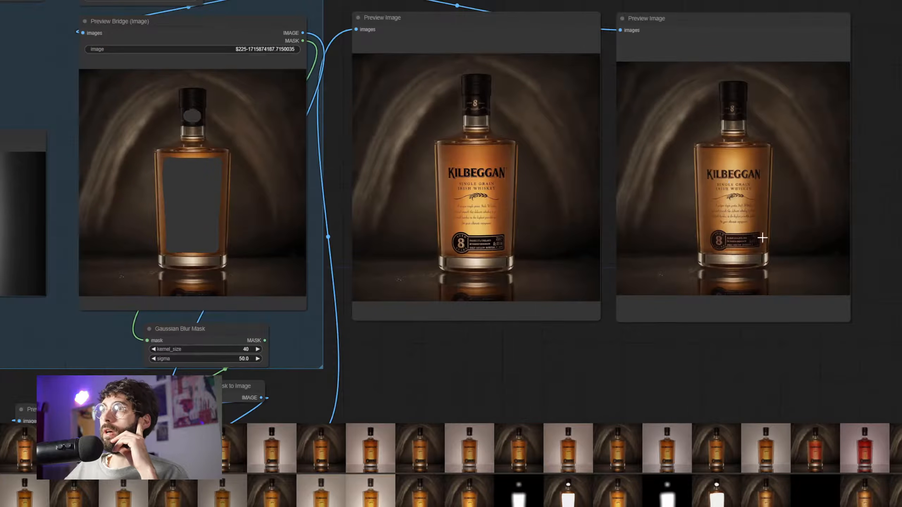
pyautogui.moveTo(756, 369); pyautogui.dragTo(810, 397)
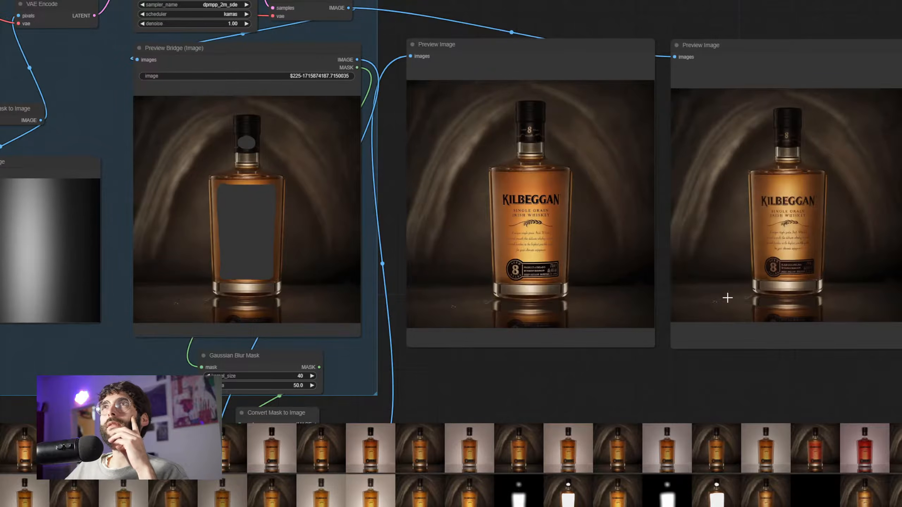
# - Add a Mask From RGB/CMY/BW node above the bottle previews and feed it the VAE Decode image output
pyautogui.scroll(-3, 734, 306)
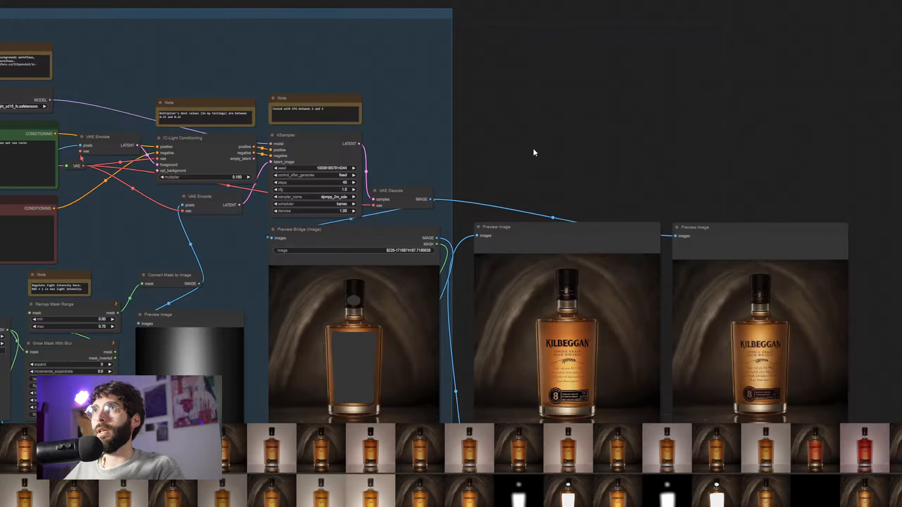
pyautogui.doubleClick(518, 162)
pyautogui.write('remap')
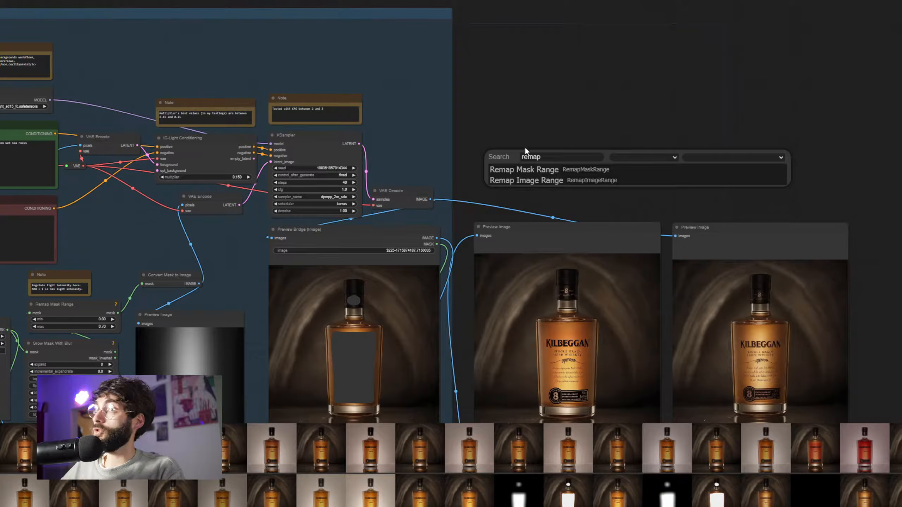
pyautogui.doubleClick(526, 126)
pyautogui.write('black')
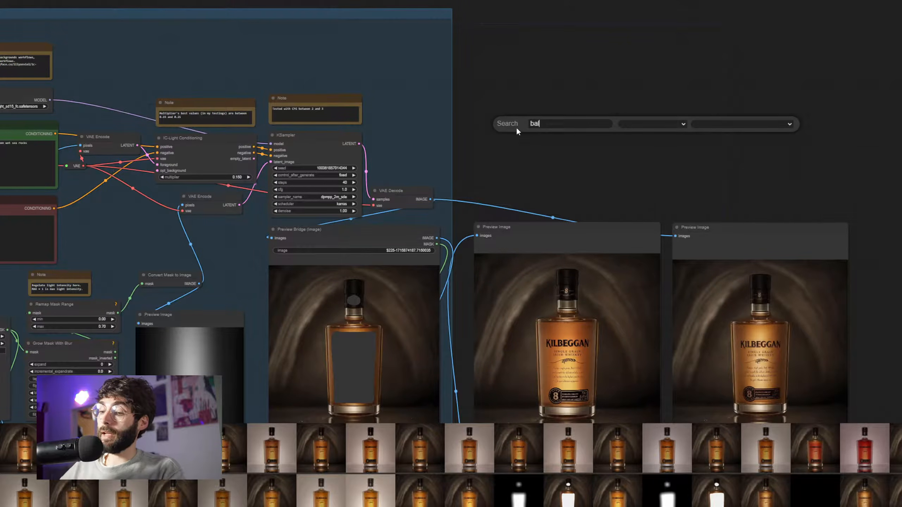
pyautogui.press('BackSpace')
pyautogui.press('BackSpace')
pyautogui.press('BackSpace')
pyautogui.press('BackSpace')
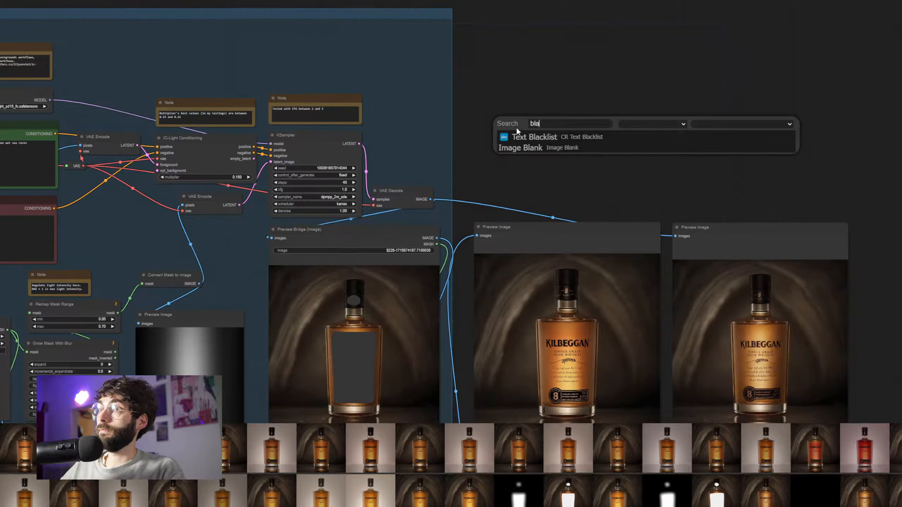
pyautogui.write('w')
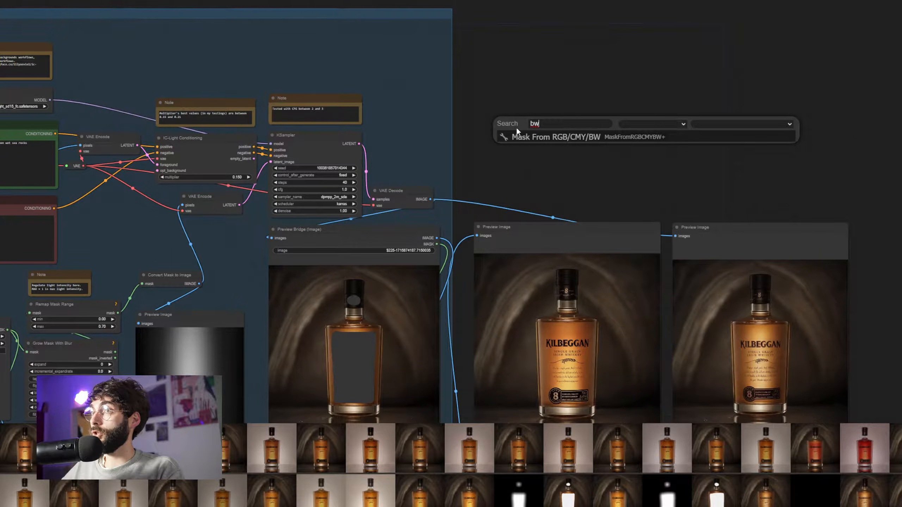
pyautogui.press('Return')
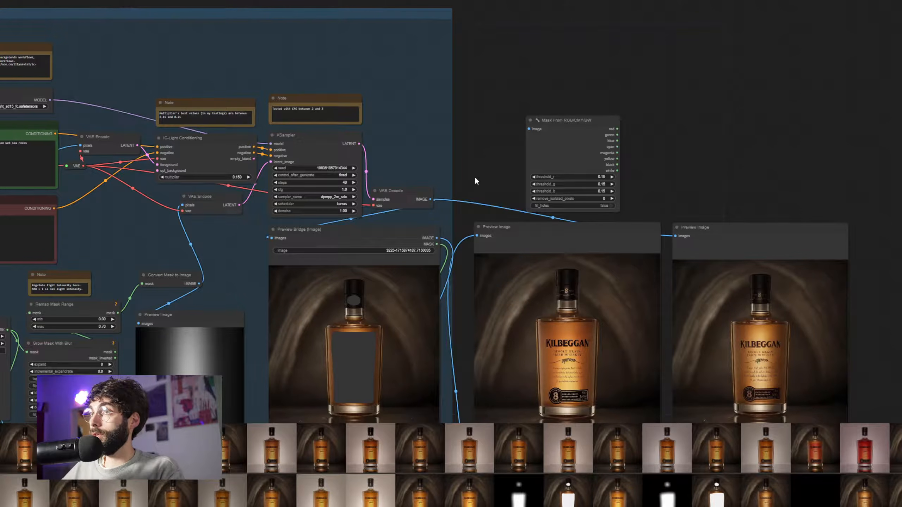
pyautogui.moveTo(430, 199); pyautogui.dragTo(532, 131)
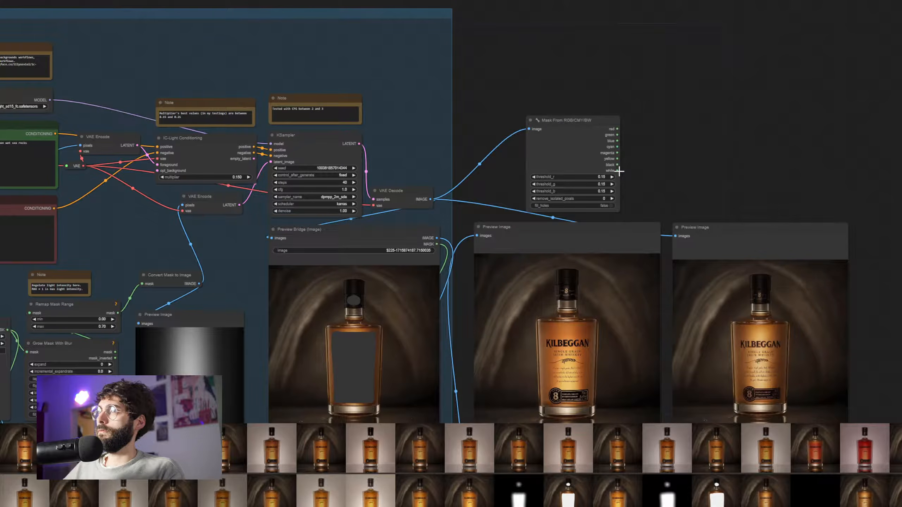
# - Convert the white mask output to an image and attach a Preview Image node to it
pyautogui.moveTo(619, 172); pyautogui.dragTo(663, 131)
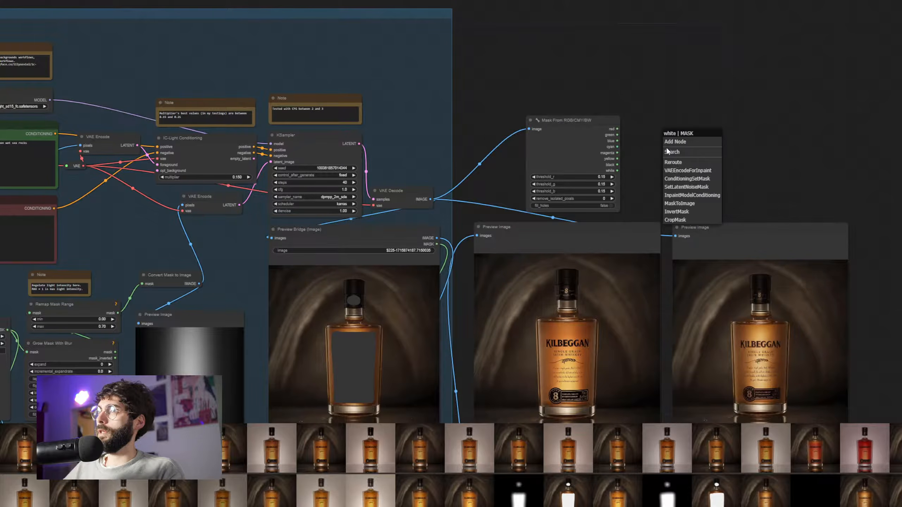
pyautogui.click(692, 204)
pyautogui.moveTo(704, 145); pyautogui.dragTo(656, 137)
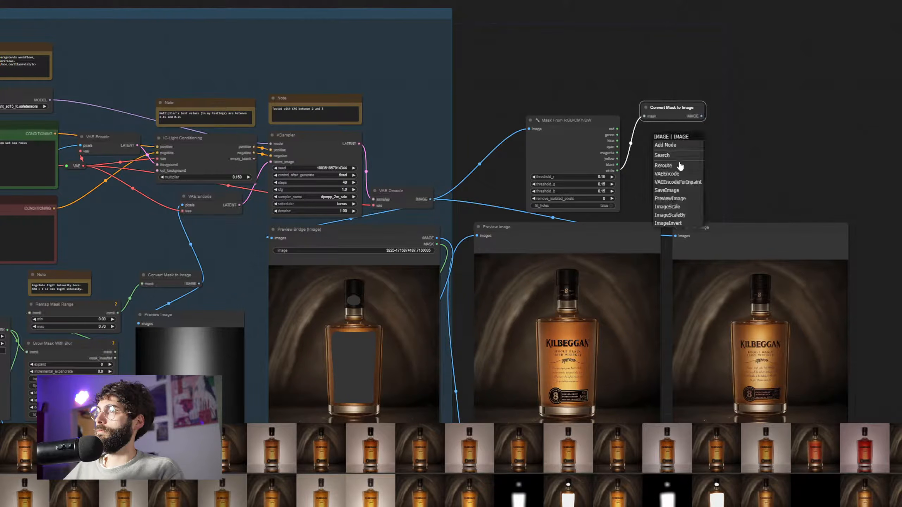
pyautogui.click(674, 198)
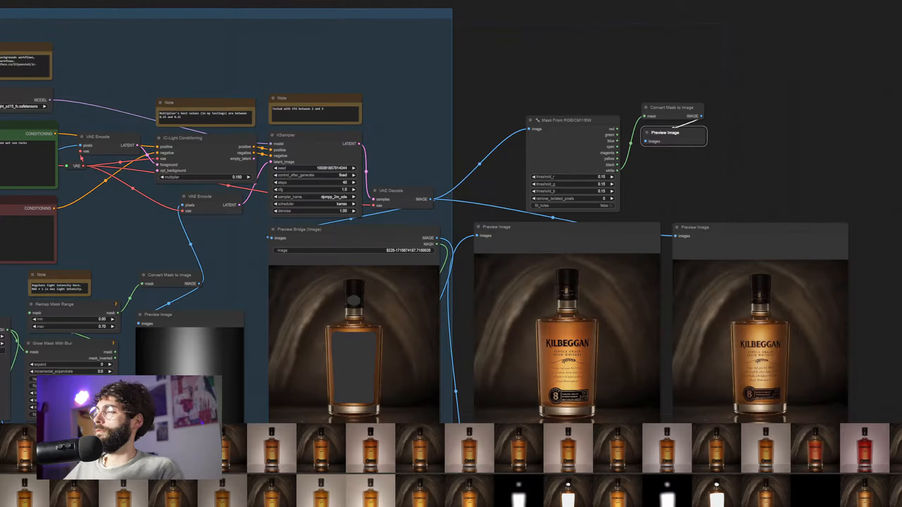
# - Set the Mask From RGB/CMY/BW thresholds to 0.79 red, 0.76 green and 0.75 blue, checking the white mask in its preview
pyautogui.moveTo(705, 145); pyautogui.dragTo(706, 210)
pyautogui.scroll(5, 637, 191)
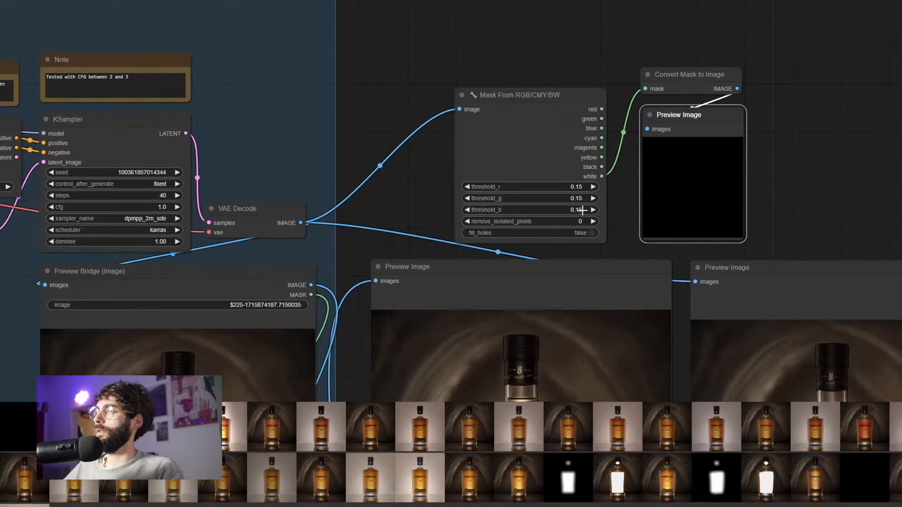
pyautogui.moveTo(575, 188); pyautogui.dragTo(595, 212)
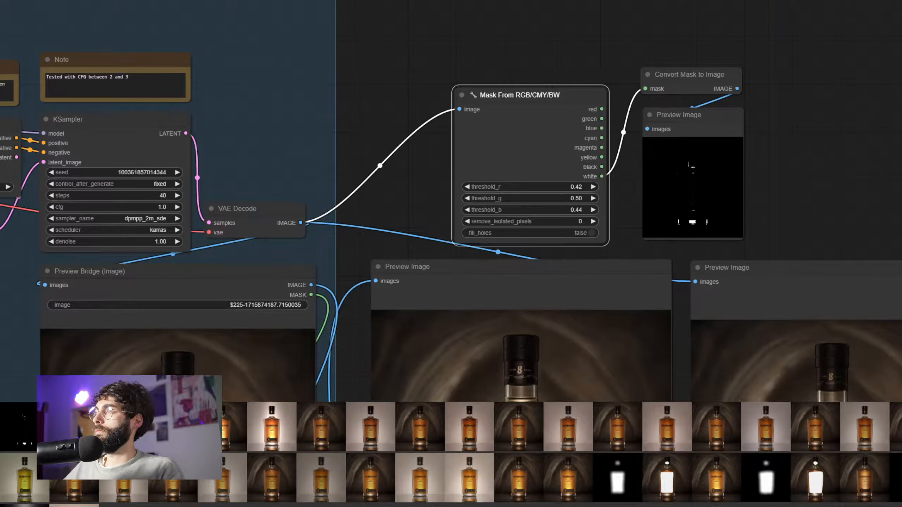
pyautogui.moveTo(584, 187); pyautogui.dragTo(621, 194)
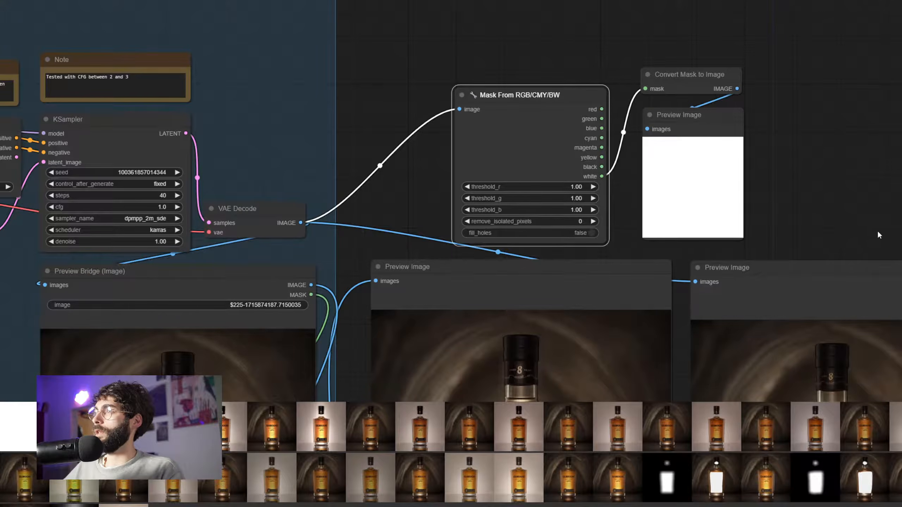
pyautogui.moveTo(556, 188); pyautogui.dragTo(561, 210)
# - Add an ImageBlur node fed by the image output of the white mask's Convert Mask to Image node
pyautogui.moveTo(865, 243); pyautogui.dragTo(734, 143)
pyautogui.scroll(-3, 812, 207)
pyautogui.scroll(-1, 832, 111)
pyautogui.scroll(-1, 832, 111)
pyautogui.scroll(3, 700, 119)
pyautogui.moveTo(688, 104); pyautogui.dragTo(641, 147)
pyautogui.moveTo(615, 105); pyautogui.dragTo(661, 127)
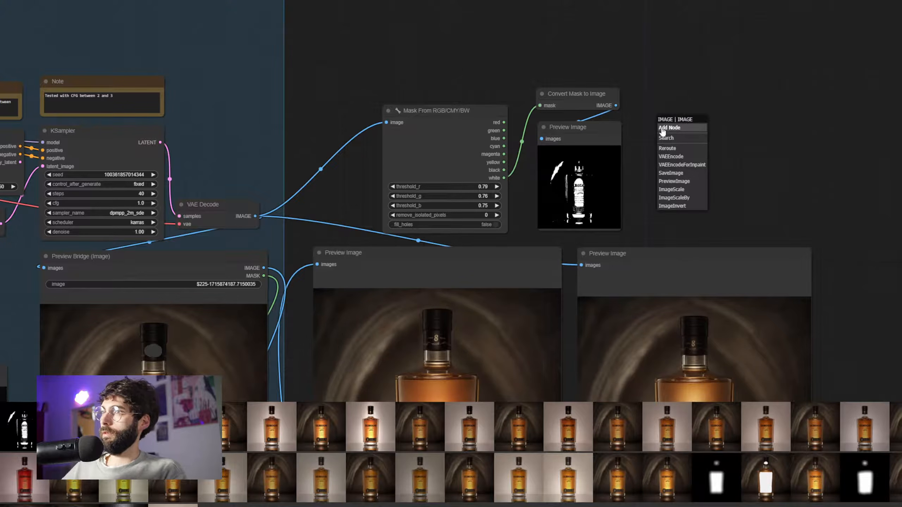
pyautogui.click(666, 139)
pyautogui.write('blur')
pyautogui.press('Down')
pyautogui.press('Down')
pyautogui.press('Down')
pyautogui.press('Down')
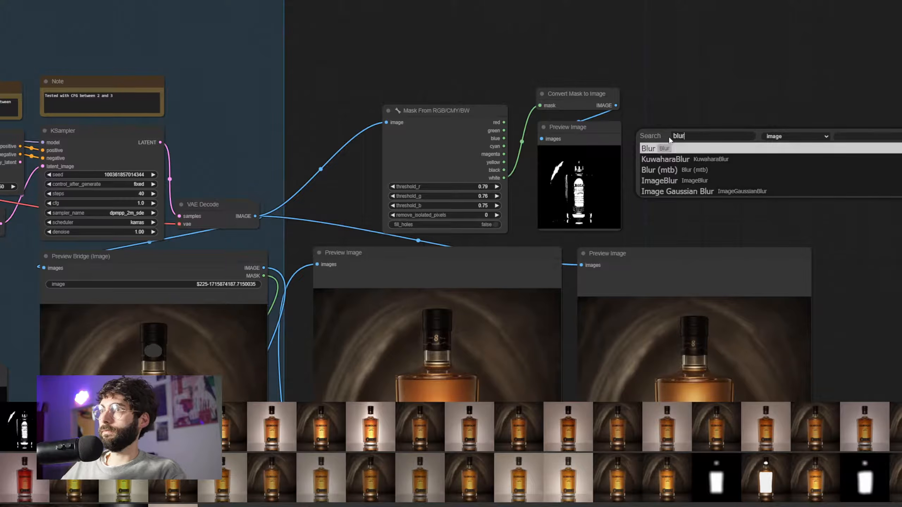
pyautogui.press('Return')
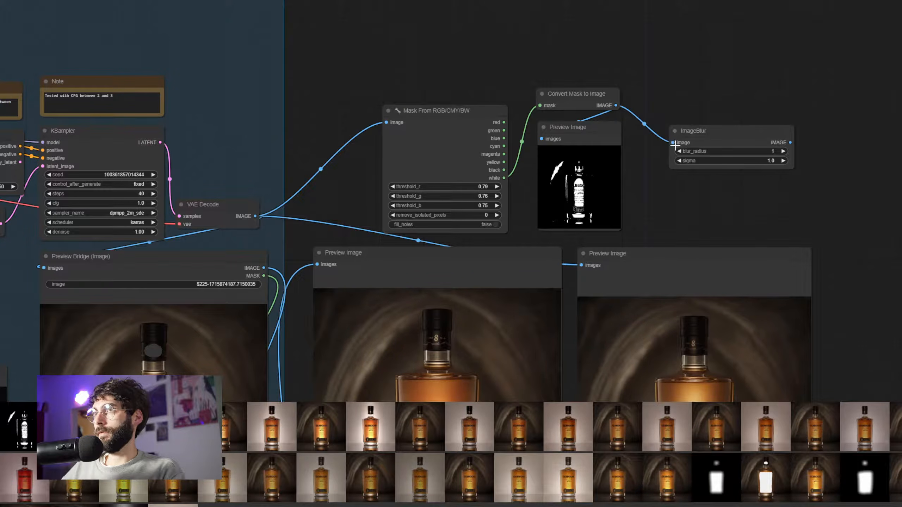
# - Set the ImageBlur blur_radius to 40 and sigma to 10, attach a Preview Image node to its output and run the workflow
pyautogui.click(758, 150)
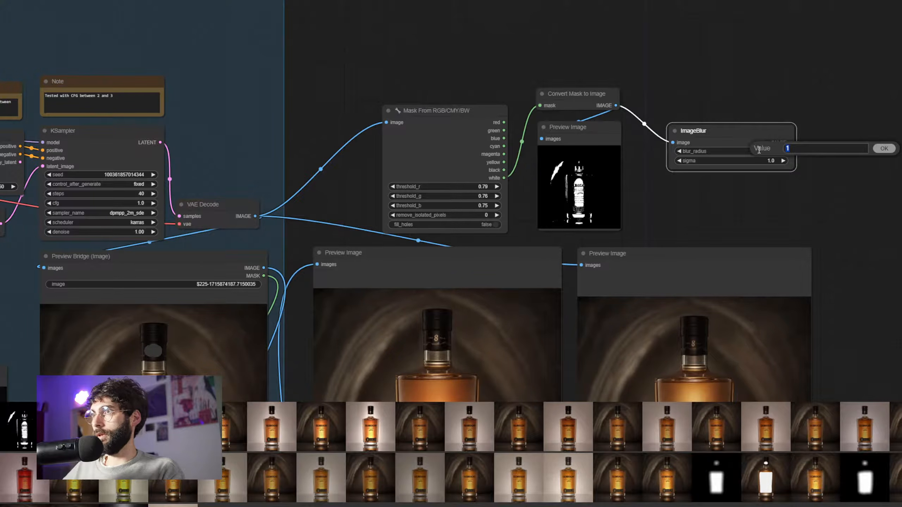
pyautogui.write('4')
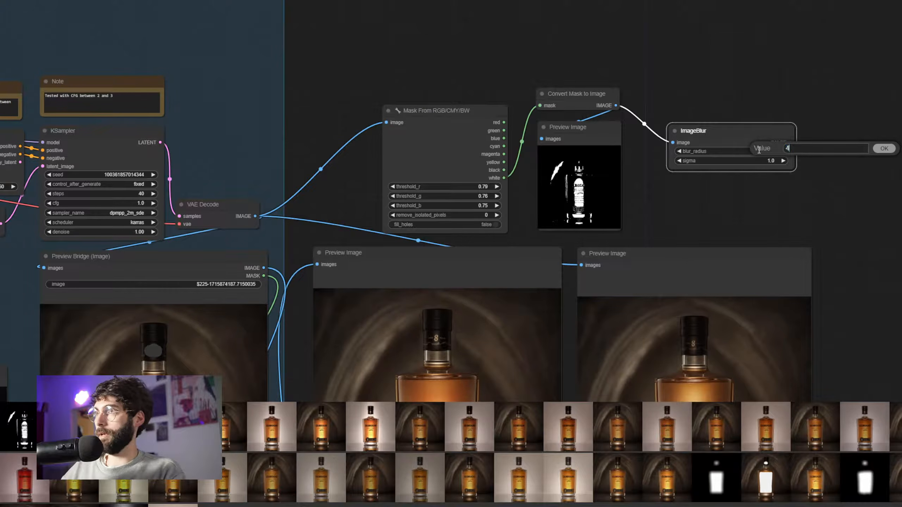
pyautogui.write('0')
pyautogui.press('Return')
pyautogui.click(768, 162)
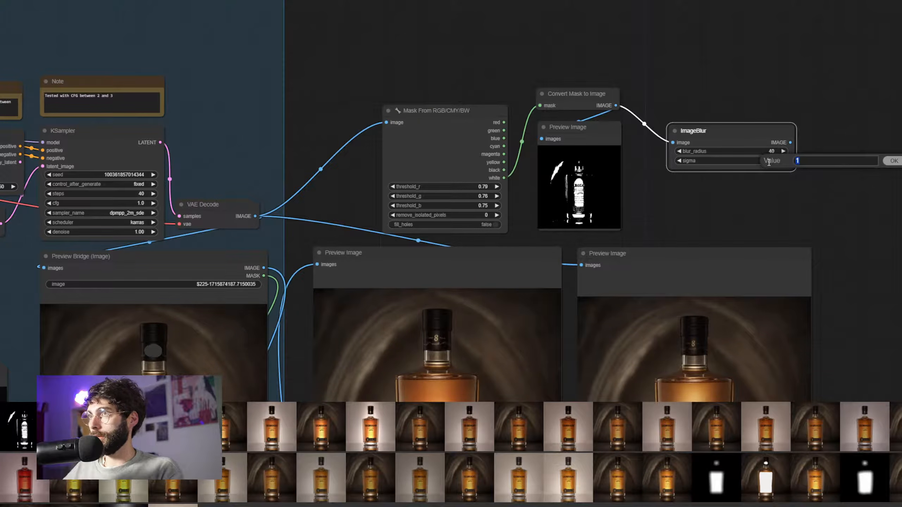
pyautogui.write('10')
pyautogui.press('Return')
pyautogui.moveTo(790, 142); pyautogui.dragTo(823, 104)
pyautogui.click(841, 158)
pyautogui.hotkey('ctrl', 'Return')
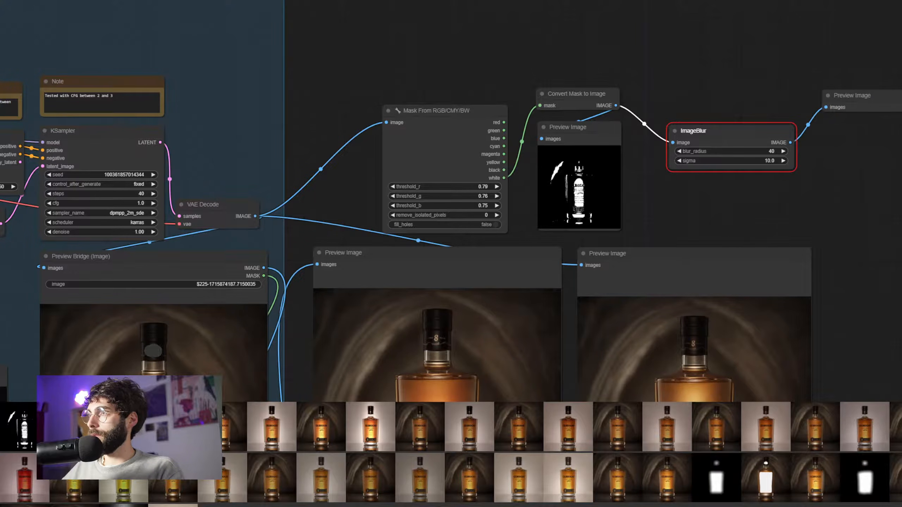
# - Set the ImageBlur sigma to 1.0 and blur_radius to 31, and run the workflow
pyautogui.click(752, 161)
pyautogui.click(869, 163)
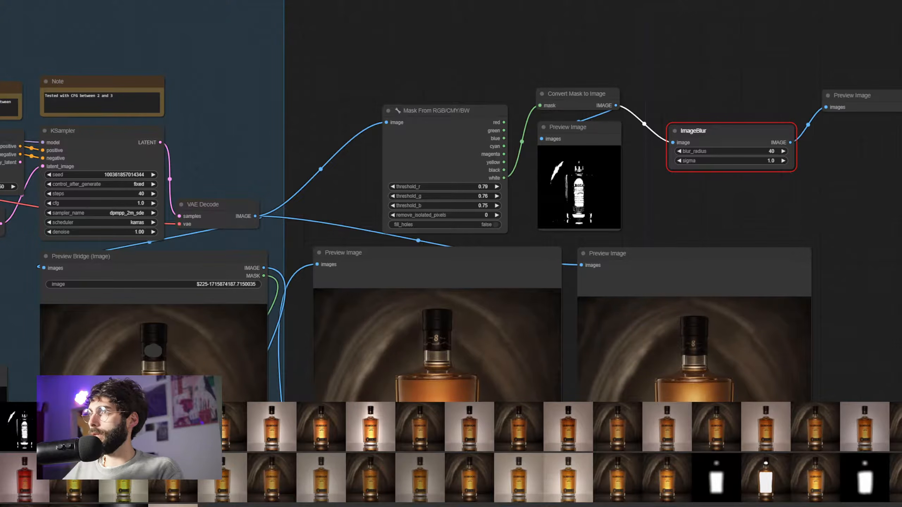
pyautogui.scroll(5, 740, 212)
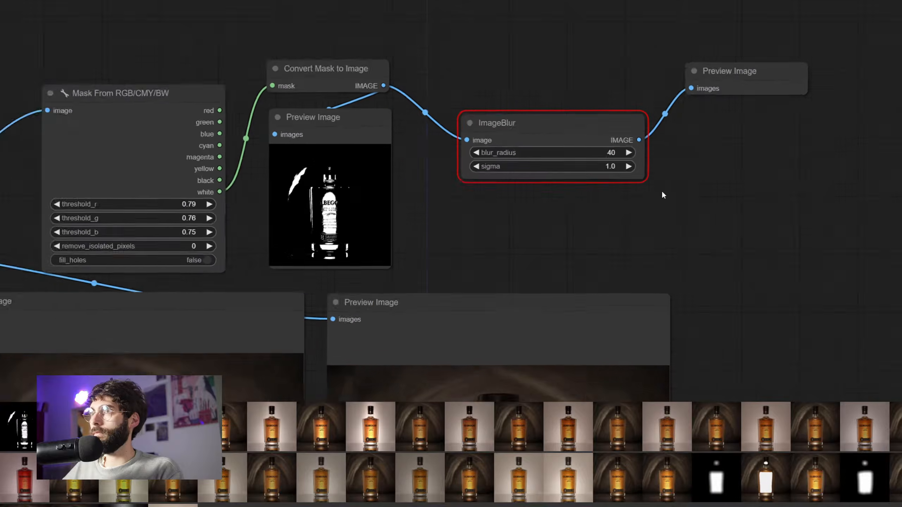
pyautogui.moveTo(539, 194); pyautogui.dragTo(532, 158)
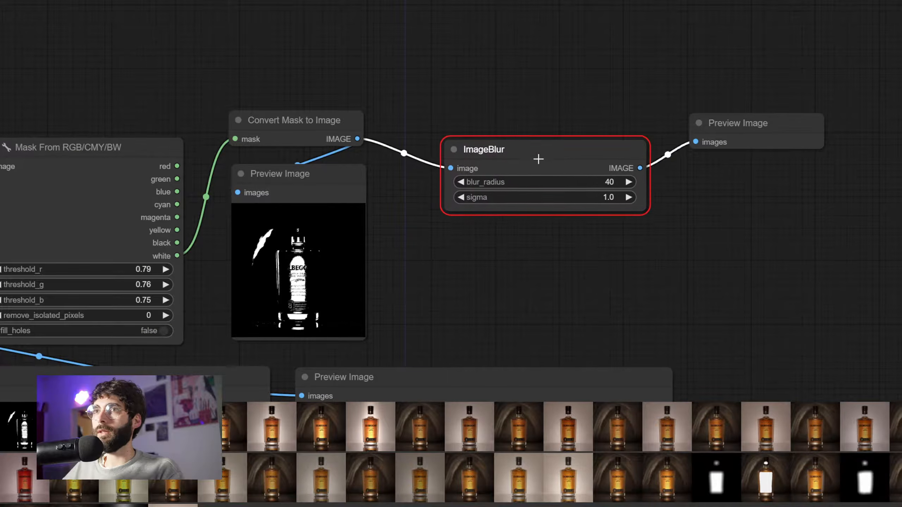
pyautogui.click(588, 179)
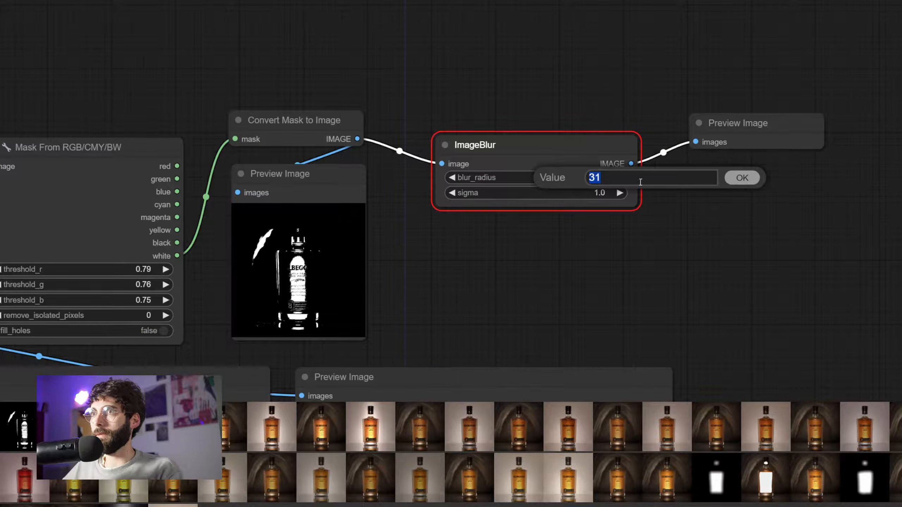
pyautogui.click(740, 177)
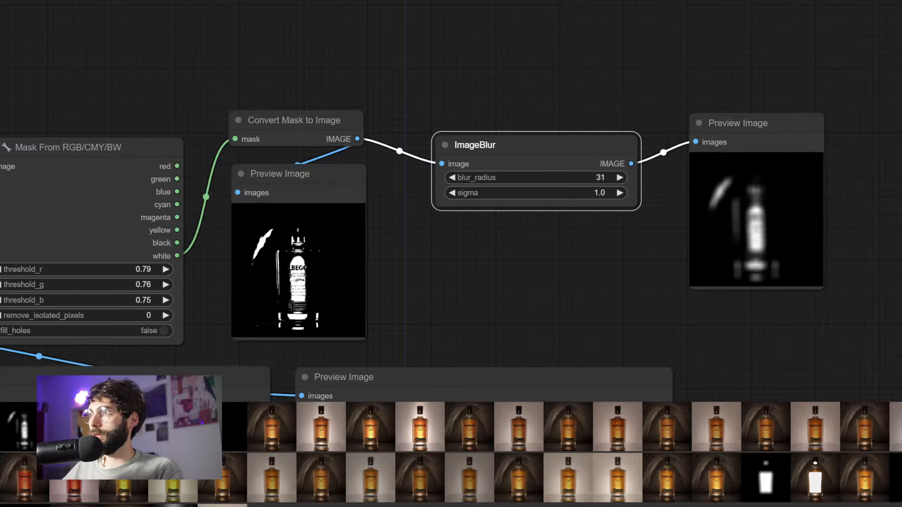
# - Move the white mask and ImageBlur node chain below the relighting group, beside the Color Correct and DodgeAndBurn nodes
pyautogui.scroll(-1, 710, 295)
pyautogui.moveTo(734, 317); pyautogui.dragTo(901, 125)
pyautogui.scroll(-8, 890, 156)
pyautogui.scroll(-2, 896, 144)
pyautogui.moveTo(756, 80)
pyautogui.mouseDown()
pyautogui.moveTo(787, 29)
pyautogui.moveTo(792, 64)
pyautogui.mouseUp()
pyautogui.moveTo(691, 13)
pyautogui.mouseDown()
pyautogui.moveTo(890, 78)
pyautogui.moveTo(901, 95)
pyautogui.moveTo(873, 70)
pyautogui.mouseUp()
pyautogui.moveTo(835, 4); pyautogui.dragTo(198, 362)
pyautogui.moveTo(543, 358); pyautogui.dragTo(710, 197)
pyautogui.scroll(4, 458, 301)
pyautogui.moveTo(459, 305); pyautogui.dragTo(434, 340)
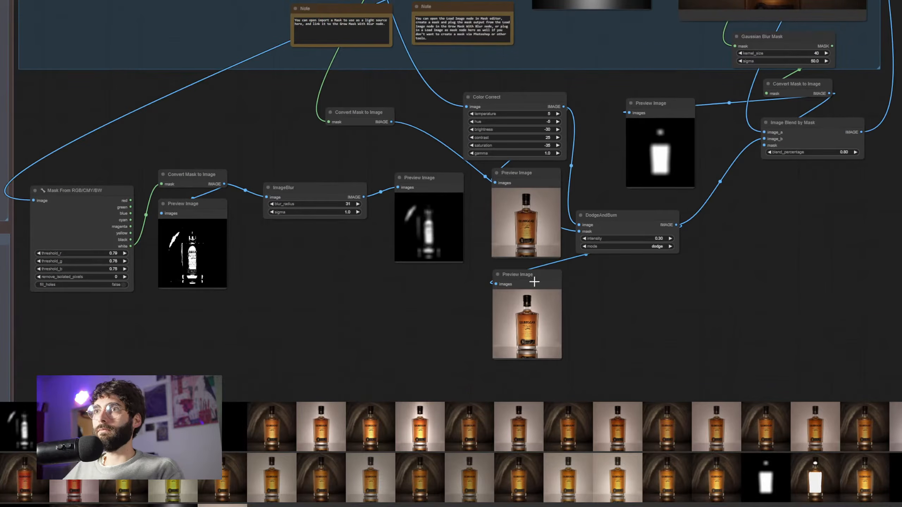
# - Delete the Convert Mask to Image node feeding DodgeAndBurn and connect the ImageBlur output to the DodgeAndBurn mask input
pyautogui.click(538, 281)
pyautogui.click(376, 116)
pyautogui.press('Delete')
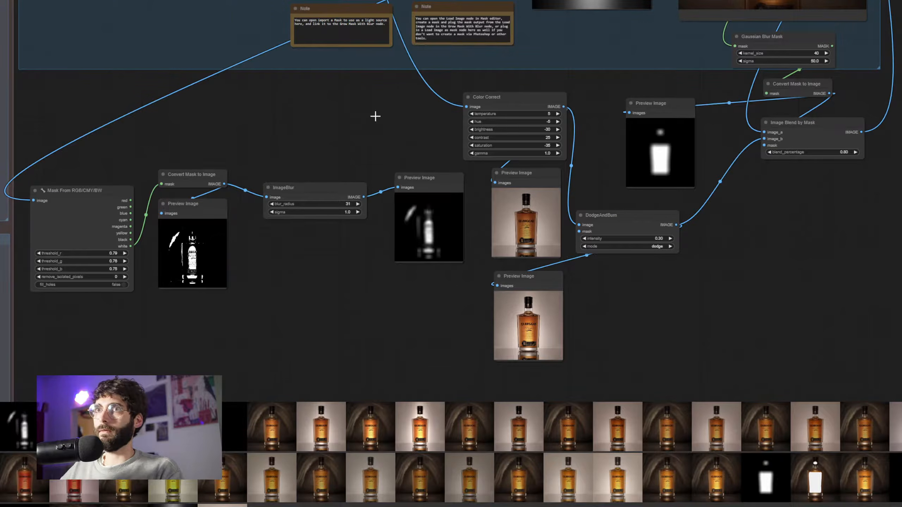
pyautogui.moveTo(363, 197); pyautogui.dragTo(578, 231)
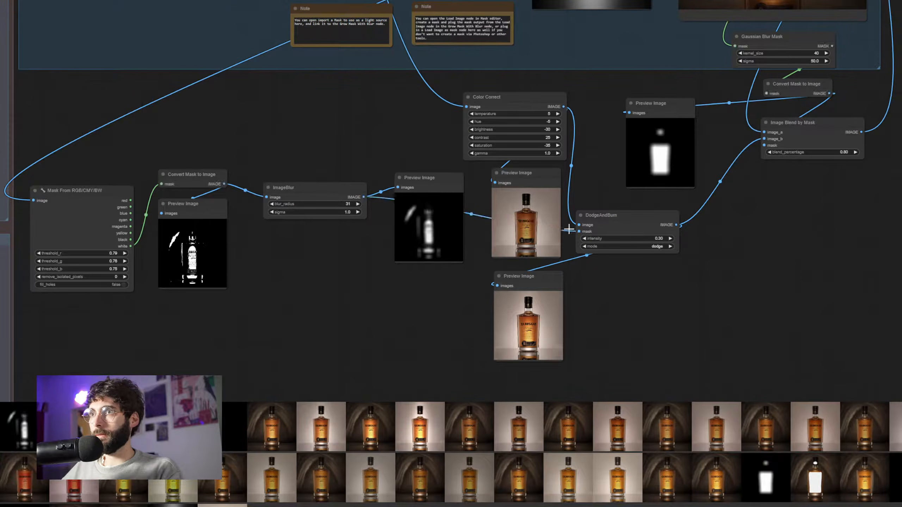
# - Examine the dodged bottle preview and compare the blended bottle with the relit one
pyautogui.scroll(5, 606, 316)
pyautogui.moveTo(605, 316); pyautogui.dragTo(519, 282)
pyautogui.scroll(-5, 778, 243)
pyautogui.moveTo(758, 213); pyautogui.dragTo(561, 320)
pyautogui.moveTo(856, 103); pyautogui.dragTo(637, 267)
pyautogui.scroll(2, 635, 120)
pyautogui.scroll(2, 635, 120)
pyautogui.moveTo(677, 340)
pyautogui.mouseDown()
pyautogui.moveTo(595, 348)
pyautogui.moveTo(816, 173)
pyautogui.moveTo(901, 87)
pyautogui.mouseUp()
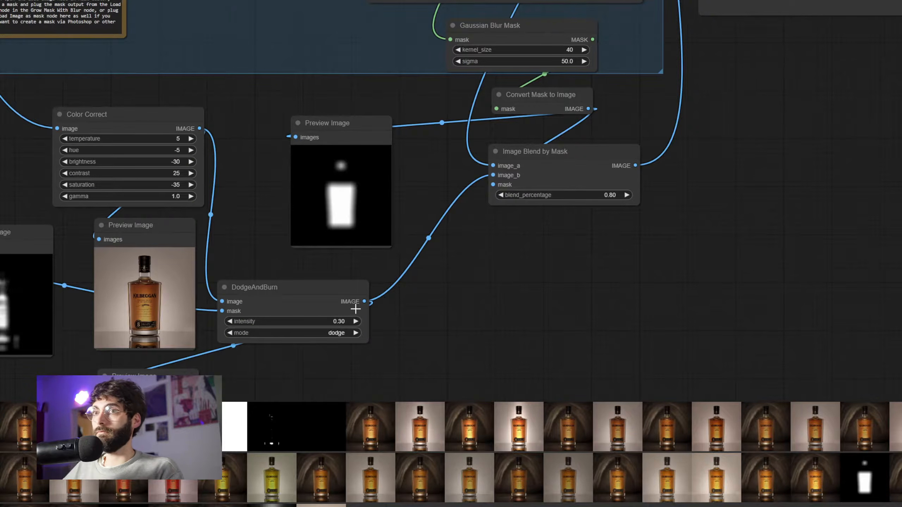
# - Set the DodgeAndBurn intensity to 0.4, run the workflow and compare the blended and relit bottle previews
pyautogui.click(332, 322)
pyautogui.write('0.4')
pyautogui.press('Return')
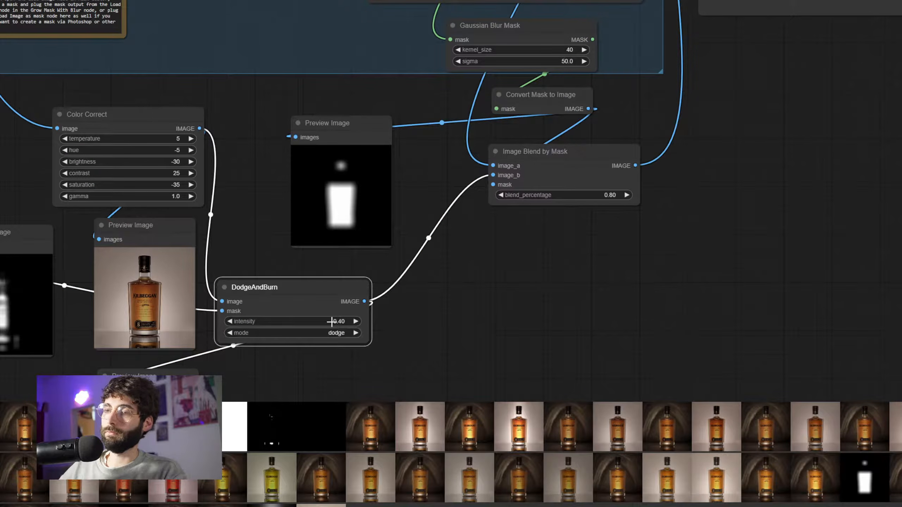
pyautogui.moveTo(856, 127); pyautogui.dragTo(573, 372)
pyautogui.moveTo(653, 281)
pyautogui.mouseDown()
pyautogui.moveTo(626, 326)
pyautogui.moveTo(660, 311)
pyautogui.moveTo(896, 77)
pyautogui.mouseUp()
pyautogui.scroll(-6, 660, 310)
pyautogui.scroll(-2, 689, 267)
pyautogui.moveTo(689, 267); pyautogui.dragTo(809, 300)
pyautogui.click(809, 304)
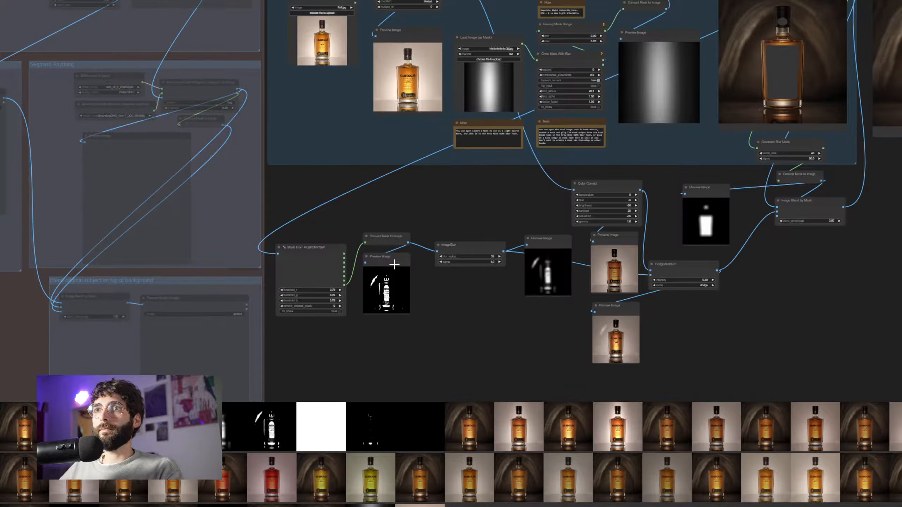
# - Tidy the color mask nodes into a compact row, with the raw and blurred mask previews beneath their source nodes
pyautogui.moveTo(365, 224); pyautogui.dragTo(460, 313)
pyautogui.moveTo(461, 256)
pyautogui.mouseDown()
pyautogui.moveTo(450, 272)
pyautogui.moveTo(465, 255)
pyautogui.mouseUp()
pyautogui.moveTo(548, 245); pyautogui.dragTo(517, 234)
pyautogui.moveTo(478, 280); pyautogui.dragTo(508, 270)
pyautogui.moveTo(359, 227); pyautogui.dragTo(421, 293)
pyautogui.moveTo(399, 239); pyautogui.dragTo(440, 239)
pyautogui.moveTo(509, 271); pyautogui.dragTo(502, 268)
pyautogui.moveTo(313, 251); pyautogui.dragTo(366, 243)
pyautogui.moveTo(738, 357); pyautogui.dragTo(691, 341)
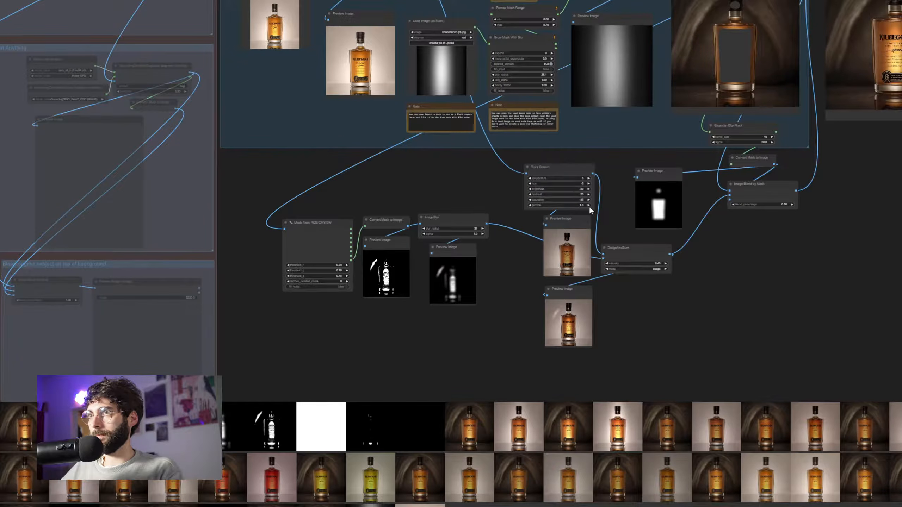
# - Move the blended bottle preview below the relighting group and place the relit bottle preview next to the Preview Bridge
pyautogui.moveTo(600, 211); pyautogui.dragTo(441, 243)
pyautogui.moveTo(734, 228); pyautogui.dragTo(676, 211)
pyautogui.click(659, 38)
pyautogui.moveTo(659, 38)
pyautogui.mouseDown()
pyautogui.moveTo(517, 310)
pyautogui.moveTo(499, 304)
pyautogui.mouseUp()
pyautogui.moveTo(698, 225)
pyautogui.mouseDown()
pyautogui.moveTo(733, 159)
pyautogui.moveTo(675, 316)
pyautogui.mouseUp()
pyautogui.click(787, 95)
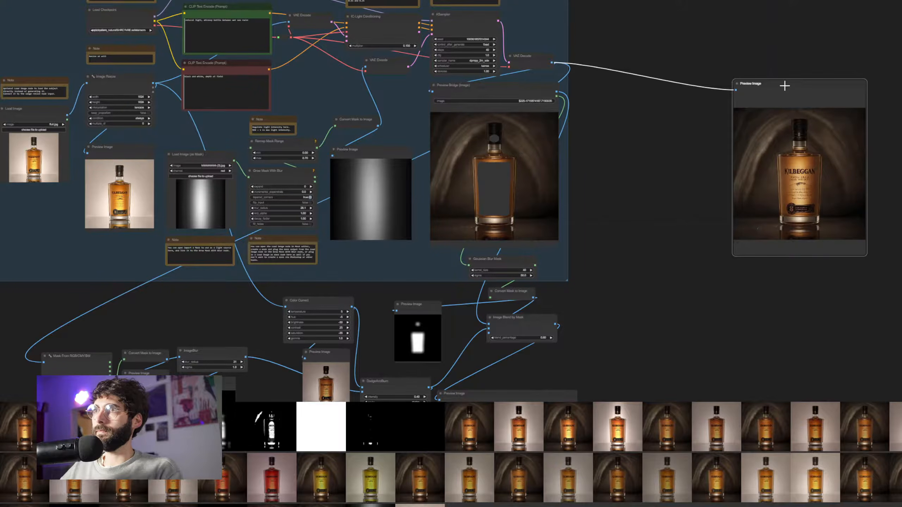
pyautogui.moveTo(785, 86); pyautogui.dragTo(631, 90)
# - Stack Gaussian Blur Mask, its Convert Mask to Image and mask preview above Image Blend by Mask, with the blended preview beside it
pyautogui.moveTo(629, 325); pyautogui.dragTo(746, 90)
pyautogui.moveTo(617, 176); pyautogui.dragTo(723, 193)
pyautogui.moveTo(636, 93); pyautogui.dragTo(605, 206)
pyautogui.moveTo(621, 61); pyautogui.dragTo(610, 128)
pyautogui.moveTo(520, 75); pyautogui.dragTo(652, 167)
pyautogui.moveTo(618, 213); pyautogui.dragTo(618, 134)
pyautogui.moveTo(702, 177); pyautogui.dragTo(617, 174)
pyautogui.moveTo(615, 161)
pyautogui.mouseDown()
pyautogui.moveTo(618, 175)
pyautogui.moveTo(618, 158)
pyautogui.mouseUp()
pyautogui.moveTo(610, 96); pyautogui.dragTo(605, 124)
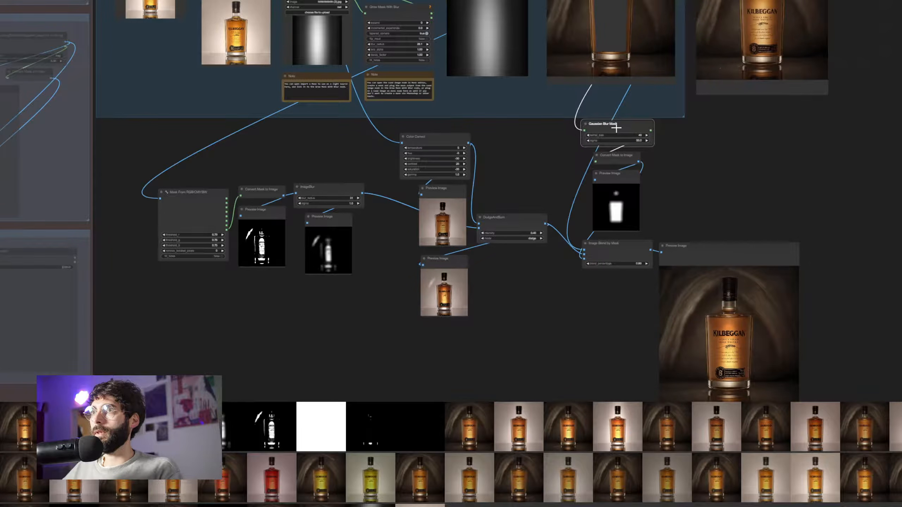
# - Line up Color Correct and DodgeAndBurn between ImageBlur and Image Blend by Mask, with their bottle previews underneath
pyautogui.moveTo(591, 158); pyautogui.dragTo(621, 183)
pyautogui.click(513, 269)
pyautogui.moveTo(514, 271); pyautogui.dragTo(552, 243)
pyautogui.moveTo(484, 242); pyautogui.dragTo(564, 271)
pyautogui.moveTo(497, 192); pyautogui.dragTo(504, 283)
pyautogui.moveTo(546, 192); pyautogui.dragTo(556, 220)
pyautogui.moveTo(496, 248); pyautogui.dragTo(496, 259)
pyautogui.moveTo(468, 116); pyautogui.dragTo(474, 211)
pyautogui.scroll(-3, 618, 284)
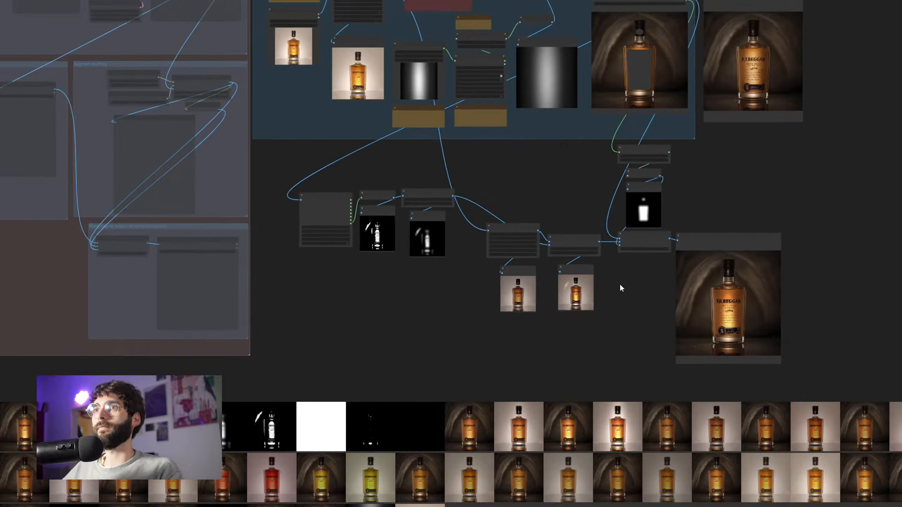
# - Examine the label lettering on the original bottle in the resized source image preview
pyautogui.moveTo(619, 284); pyautogui.dragTo(586, 307)
pyautogui.moveTo(703, 198); pyautogui.dragTo(682, 247)
pyautogui.scroll(6, 658, 226)
pyautogui.moveTo(679, 193); pyautogui.dragTo(625, 346)
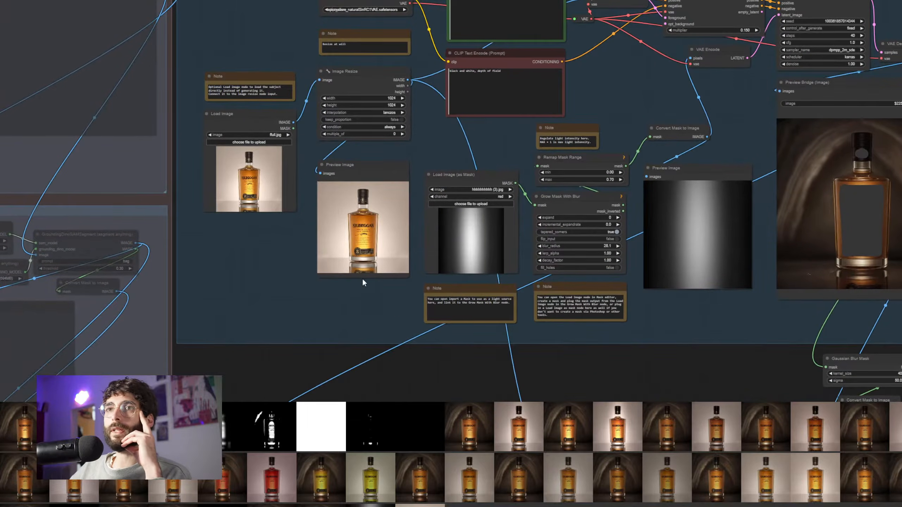
pyautogui.scroll(8, 363, 281)
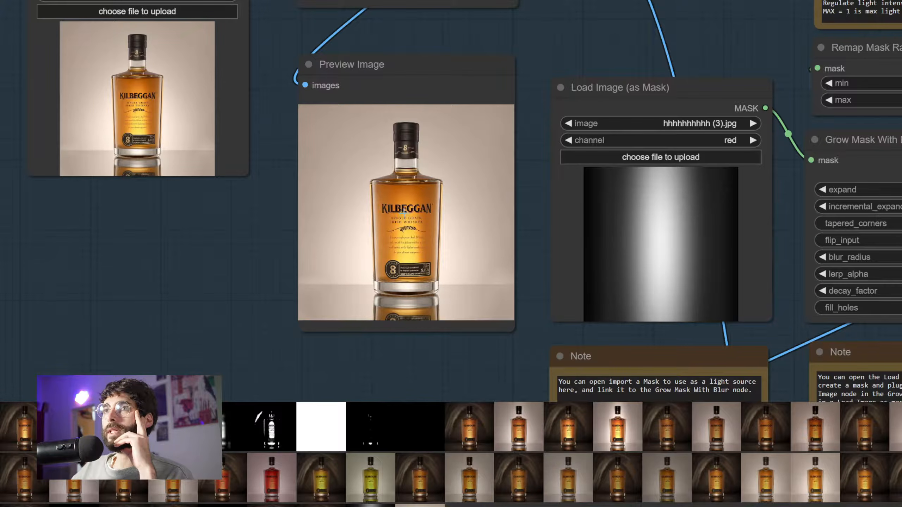
pyautogui.scroll(10, 377, 253)
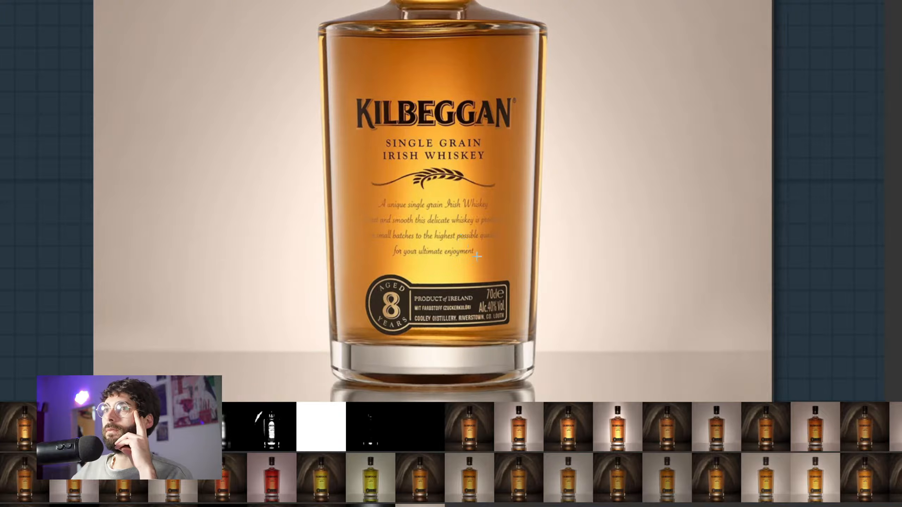
pyautogui.scroll(-15, 478, 259)
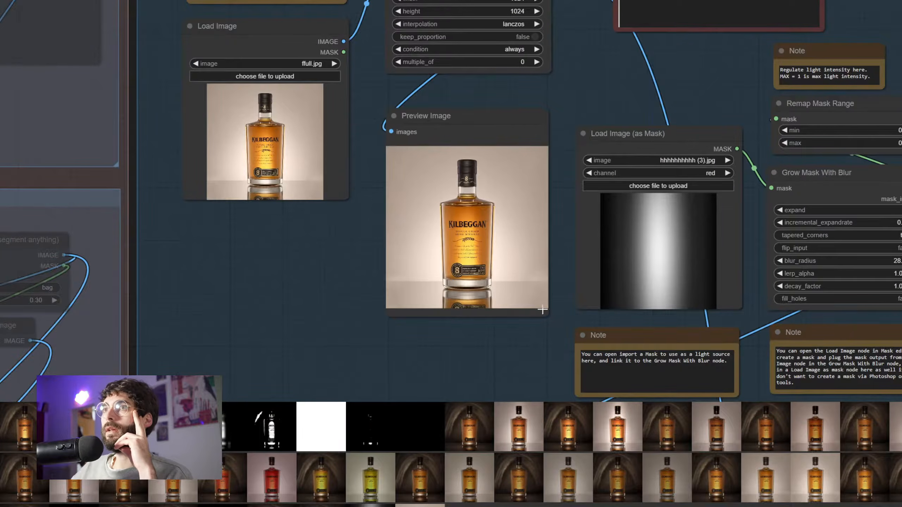
# - Examine the label lettering and lighting on the relit bottle preview beside the masked Preview Bridge image
pyautogui.moveTo(546, 349); pyautogui.dragTo(344, 334)
pyautogui.moveTo(679, 344); pyautogui.dragTo(318, 345)
pyautogui.scroll(6, 706, 321)
pyautogui.moveTo(844, 196); pyautogui.dragTo(849, 213)
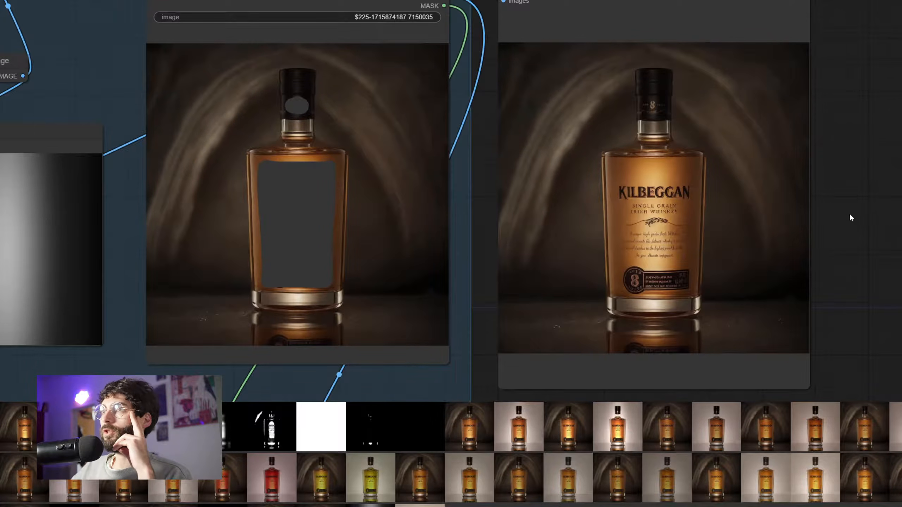
pyautogui.scroll(6, 673, 255)
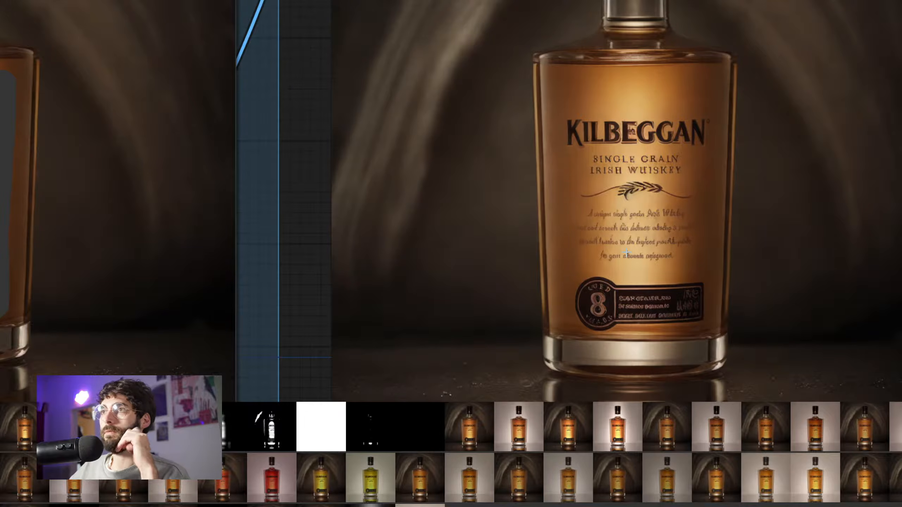
pyautogui.scroll(-5, 626, 254)
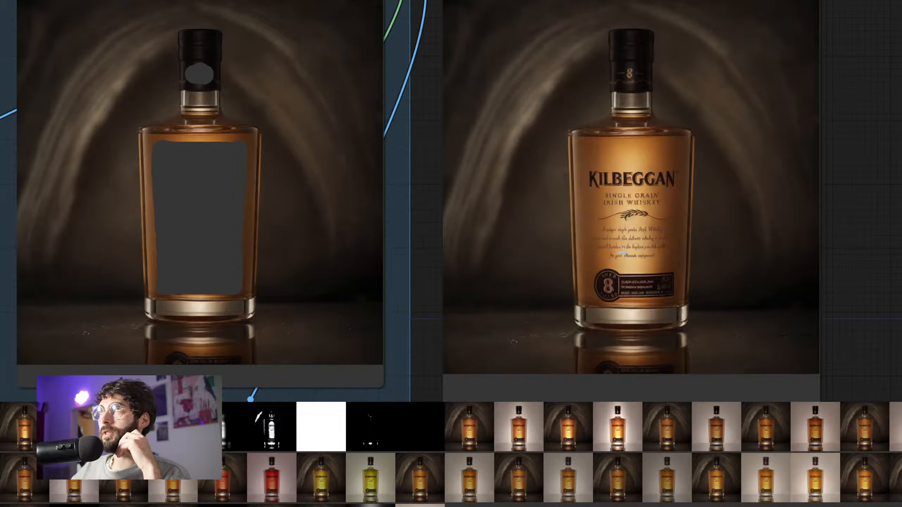
pyautogui.scroll(-2, 622, 253)
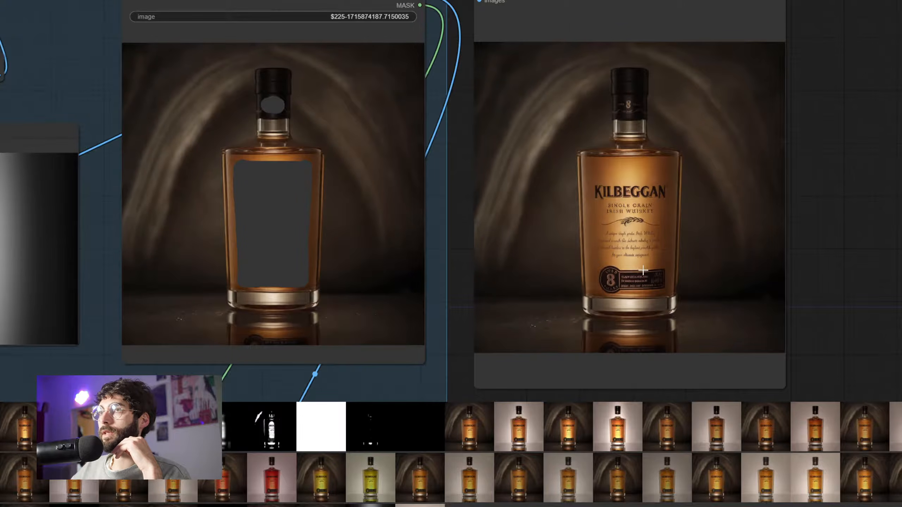
pyautogui.moveTo(824, 274); pyautogui.dragTo(836, 268)
pyautogui.scroll(-5, 654, 369)
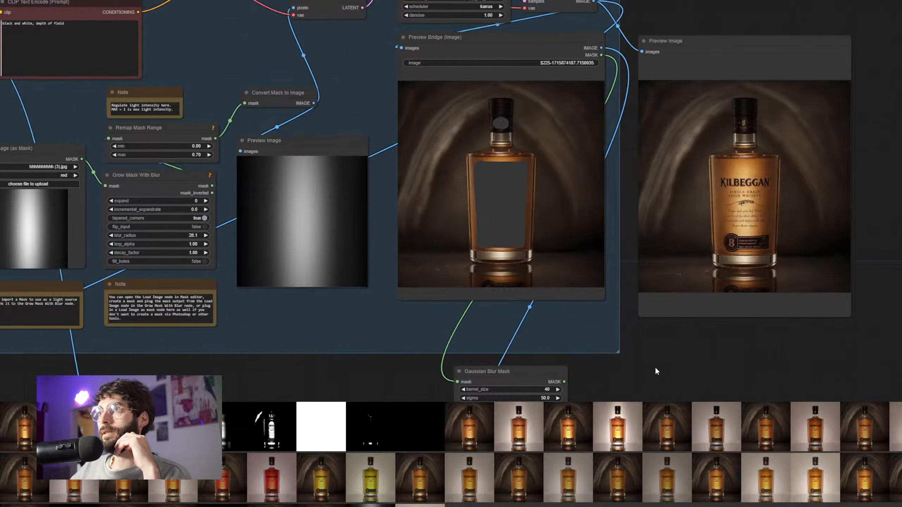
pyautogui.scroll(3, 674, 371)
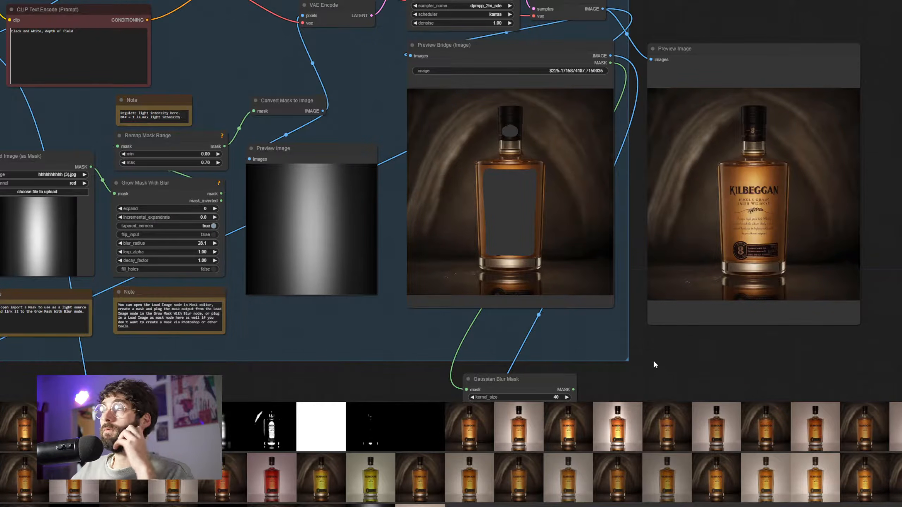
# - Compare the relit bottle's label and lighting with the masked Preview Bridge image and the blended result below the relight group
pyautogui.moveTo(659, 355); pyautogui.dragTo(669, 367)
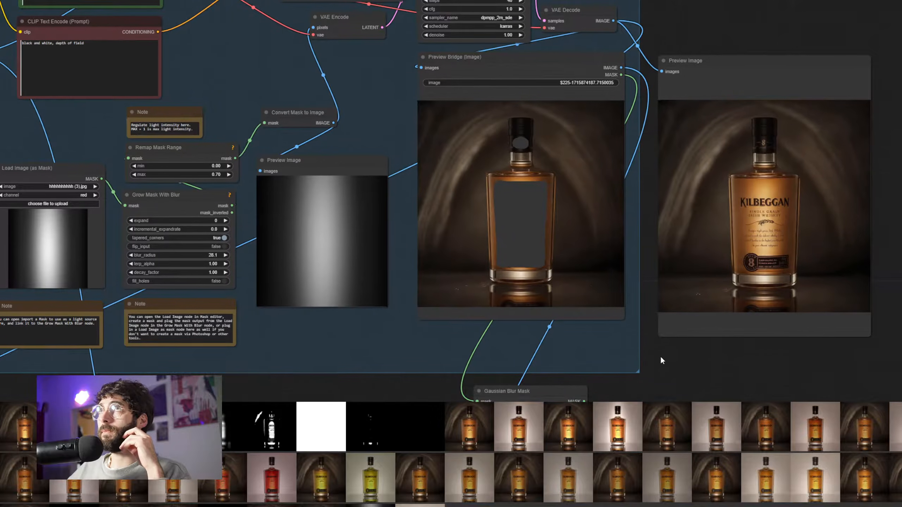
pyautogui.moveTo(660, 355); pyautogui.dragTo(675, 361)
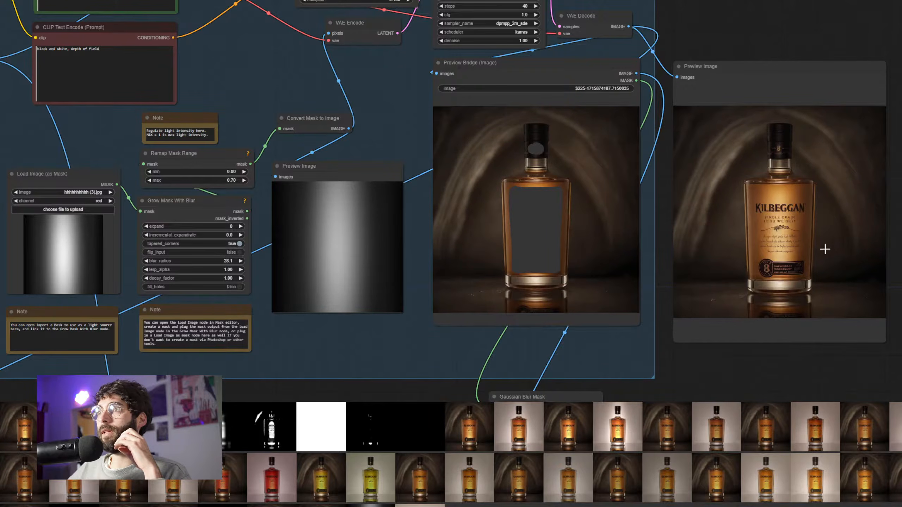
pyautogui.scroll(-3, 692, 313)
pyautogui.moveTo(692, 318); pyautogui.dragTo(739, 225)
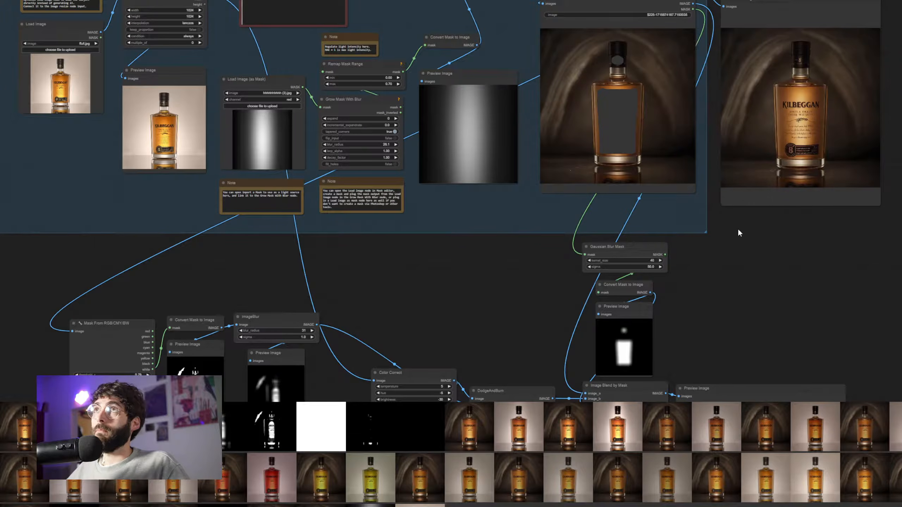
pyautogui.moveTo(724, 265)
pyautogui.mouseDown()
pyautogui.moveTo(636, 112)
pyautogui.moveTo(596, 66)
pyautogui.moveTo(610, 66)
pyautogui.mouseUp()
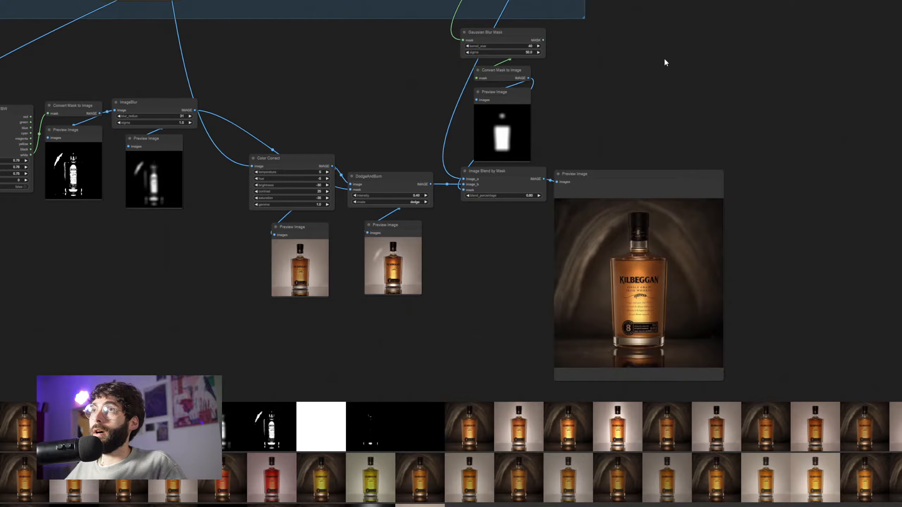
pyautogui.moveTo(666, 63); pyautogui.dragTo(586, 282)
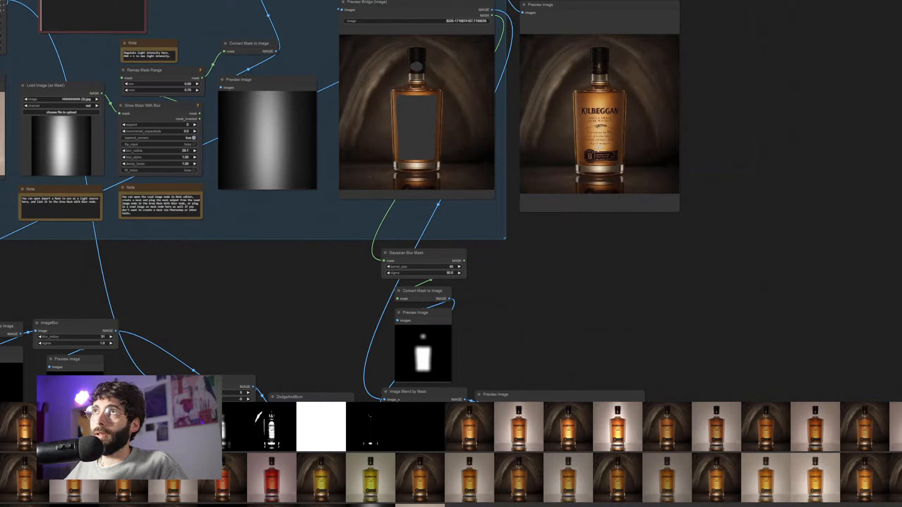
pyautogui.scroll(6, 592, 152)
pyautogui.moveTo(884, 128); pyautogui.dragTo(898, 200)
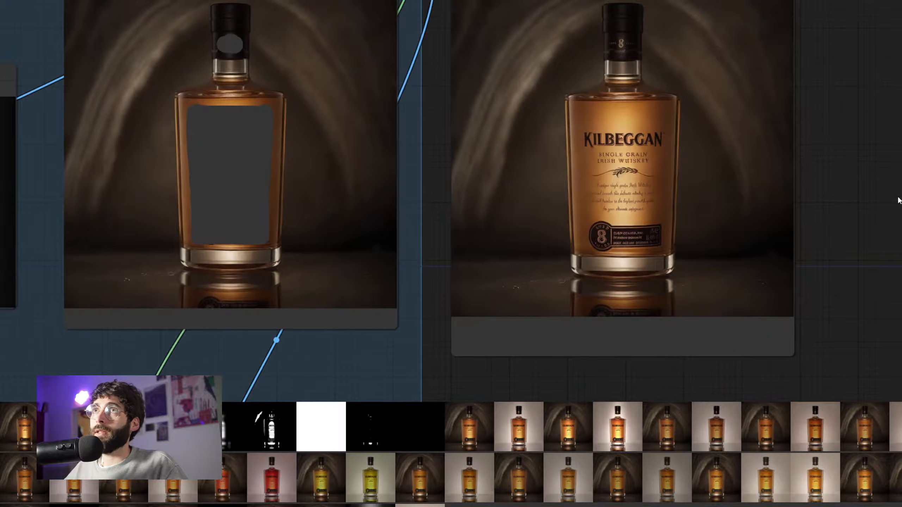
pyautogui.scroll(-6, 897, 192)
pyautogui.moveTo(773, 291); pyautogui.dragTo(832, 153)
pyautogui.scroll(-1, 827, 174)
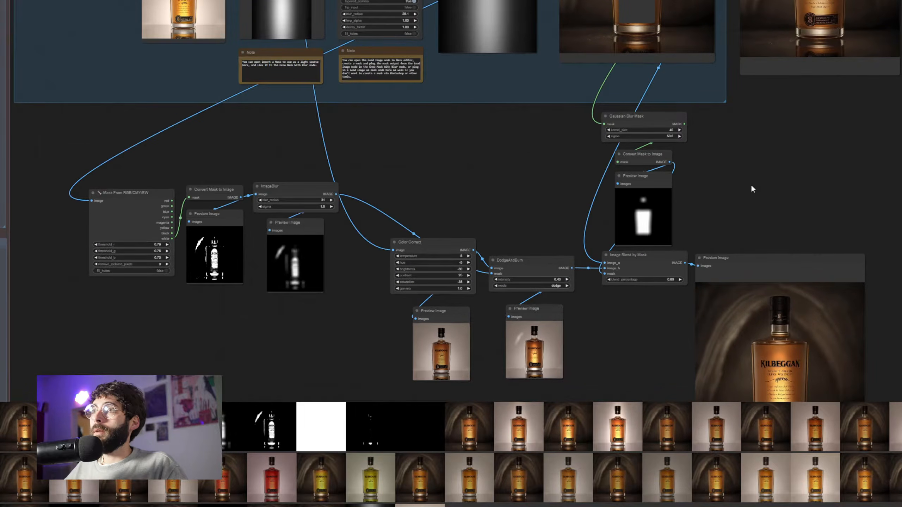
# - Compare the resized source bottle and the relit bottle with the preview produced by Image Blend by Mask
pyautogui.moveTo(750, 187); pyautogui.dragTo(745, 288)
pyautogui.scroll(-2, 745, 288)
pyautogui.moveTo(287, 86); pyautogui.dragTo(289, 85)
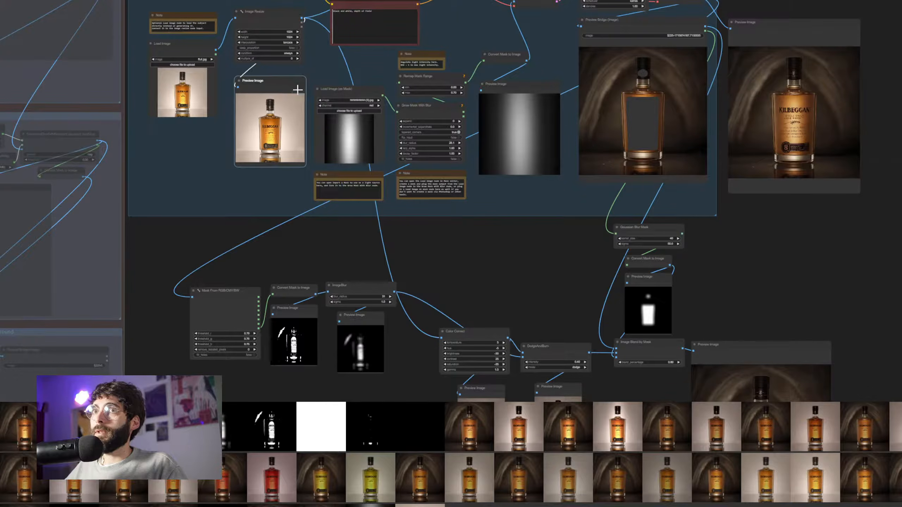
pyautogui.moveTo(782, 32); pyautogui.dragTo(783, 33)
pyautogui.moveTo(772, 273); pyautogui.dragTo(755, 155)
pyautogui.scroll(2, 748, 201)
pyautogui.scroll(2, 748, 201)
pyautogui.moveTo(748, 201); pyautogui.dragTo(762, 88)
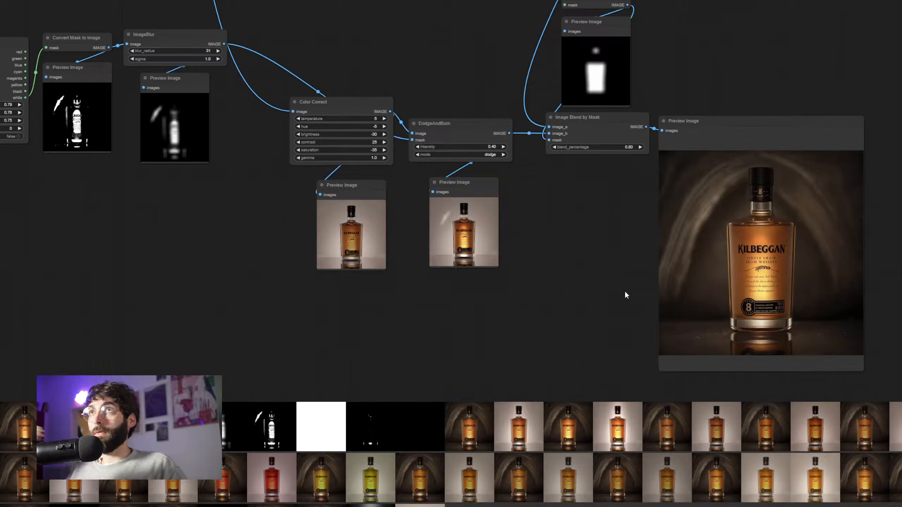
# - Examine the white highlight mask from Mask From RGB/CMY/BW and its blurred version after ImageBlur
pyautogui.moveTo(603, 235); pyautogui.dragTo(830, 387)
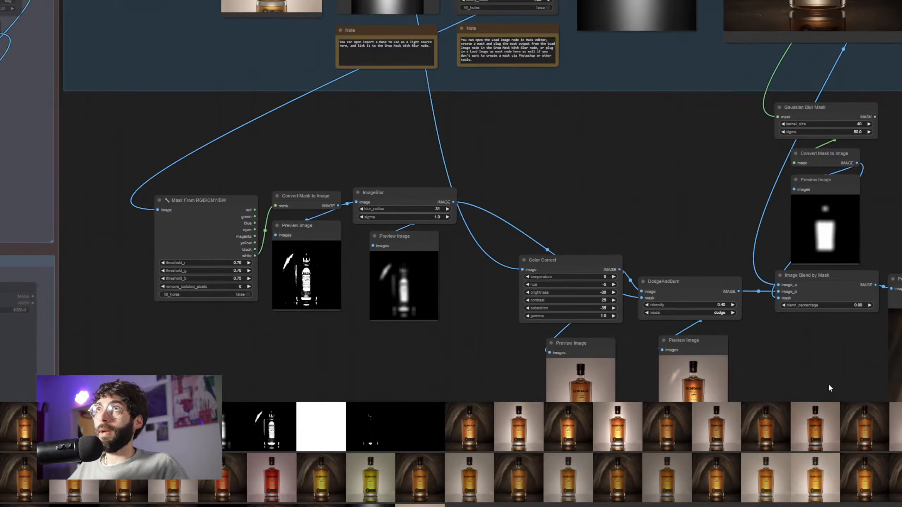
pyautogui.scroll(-4, 639, 258)
pyautogui.moveTo(640, 239); pyautogui.dragTo(585, 315)
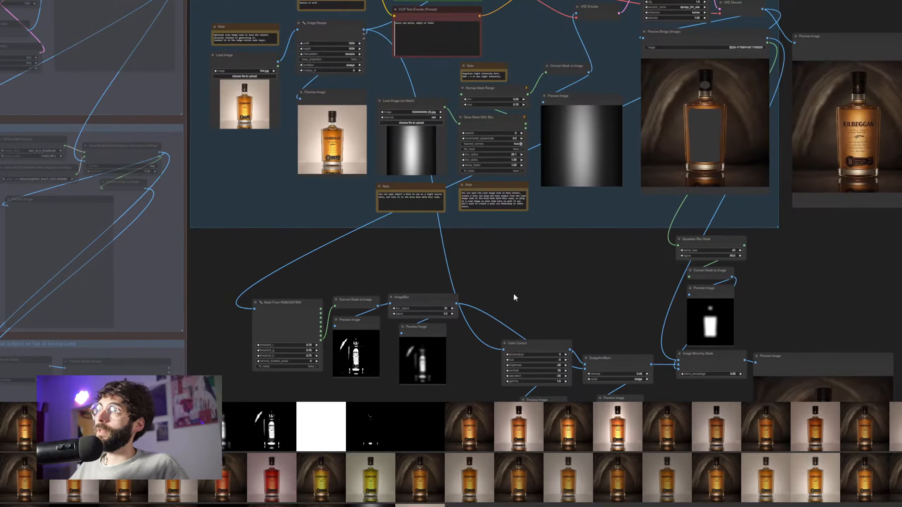
pyautogui.scroll(6, 371, 312)
pyautogui.scroll(2, 372, 313)
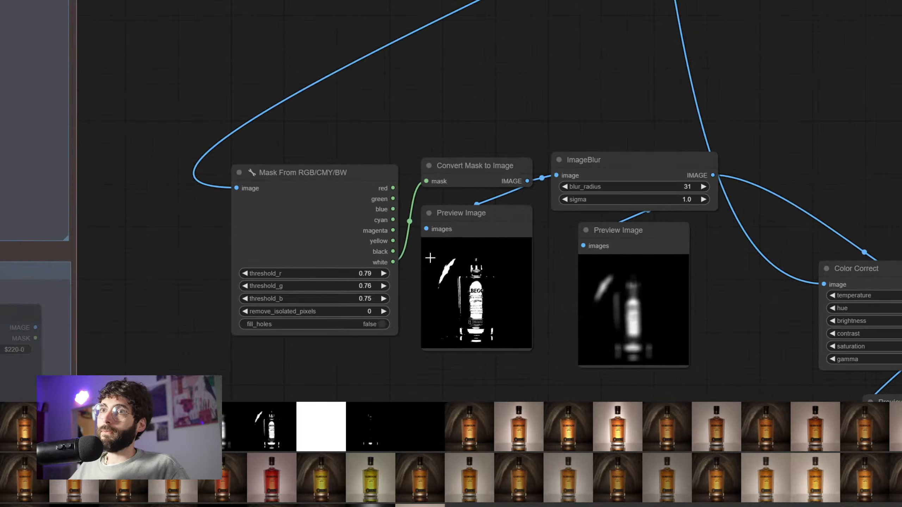
pyautogui.click(303, 175)
pyautogui.moveTo(332, 171)
pyautogui.mouseDown()
pyautogui.moveTo(341, 168)
pyautogui.moveTo(330, 170)
pyautogui.mouseUp()
pyautogui.moveTo(392, 126); pyautogui.dragTo(347, 107)
pyautogui.moveTo(429, 199); pyautogui.dragTo(431, 198)
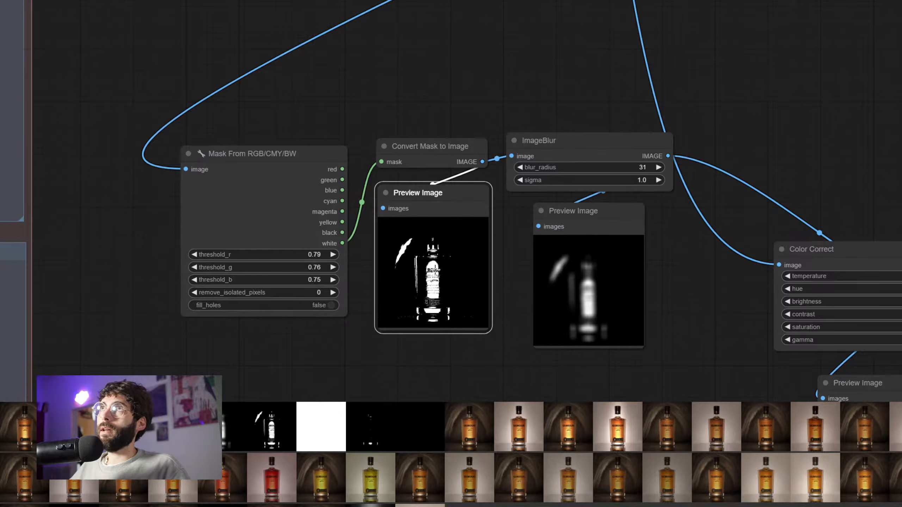
pyautogui.moveTo(669, 310); pyautogui.dragTo(553, 261)
pyautogui.moveTo(481, 178)
pyautogui.mouseDown()
pyautogui.moveTo(488, 168)
pyautogui.moveTo(488, 176)
pyautogui.mouseUp()
pyautogui.moveTo(557, 235); pyautogui.dragTo(389, 196)
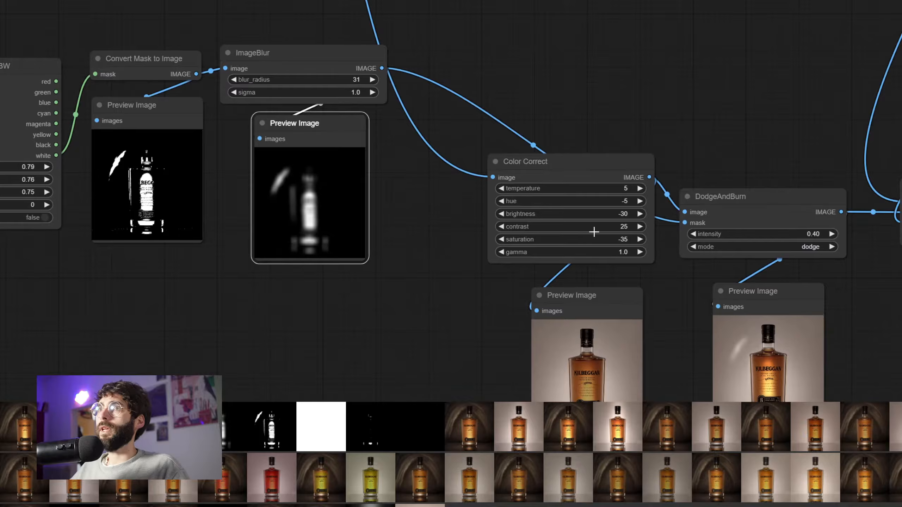
# - Review the Color Correct and DodgeAndBurn settings along with the bottle previews each of them outputs
pyautogui.scroll(-1, 771, 281)
pyautogui.moveTo(885, 306); pyautogui.dragTo(695, 221)
pyautogui.moveTo(566, 119); pyautogui.dragTo(568, 115)
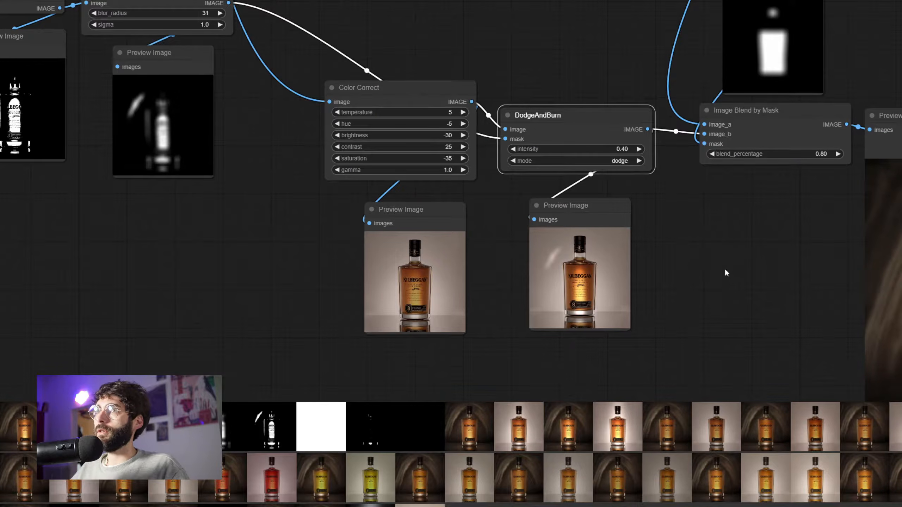
pyautogui.moveTo(600, 213); pyautogui.dragTo(603, 215)
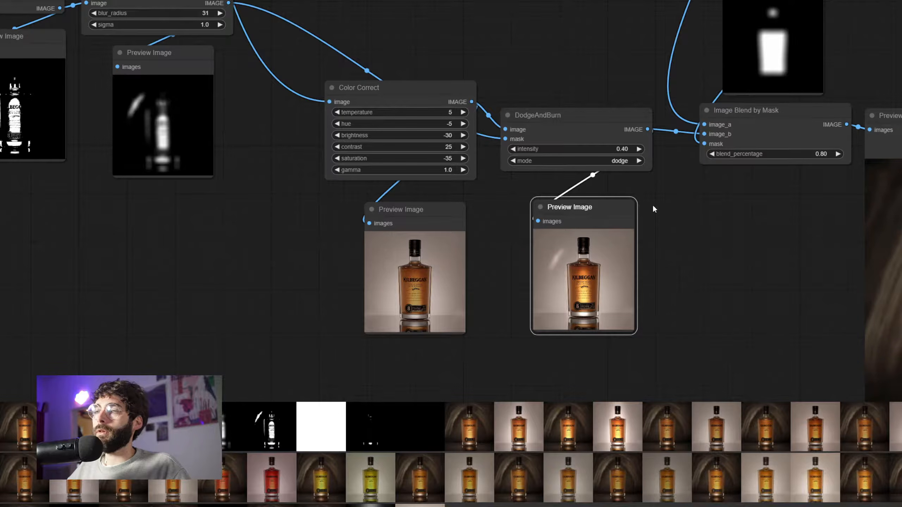
pyautogui.moveTo(618, 205); pyautogui.dragTo(612, 210)
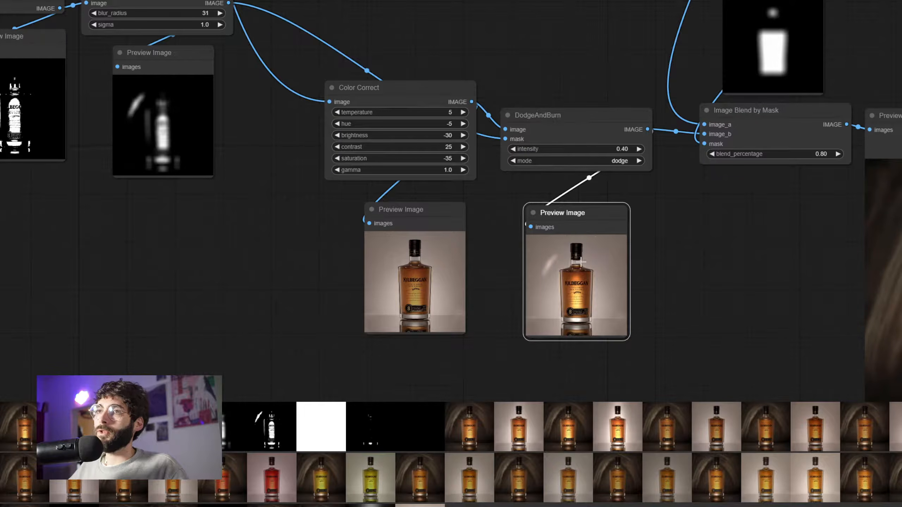
pyautogui.moveTo(262, 181); pyautogui.dragTo(311, 213)
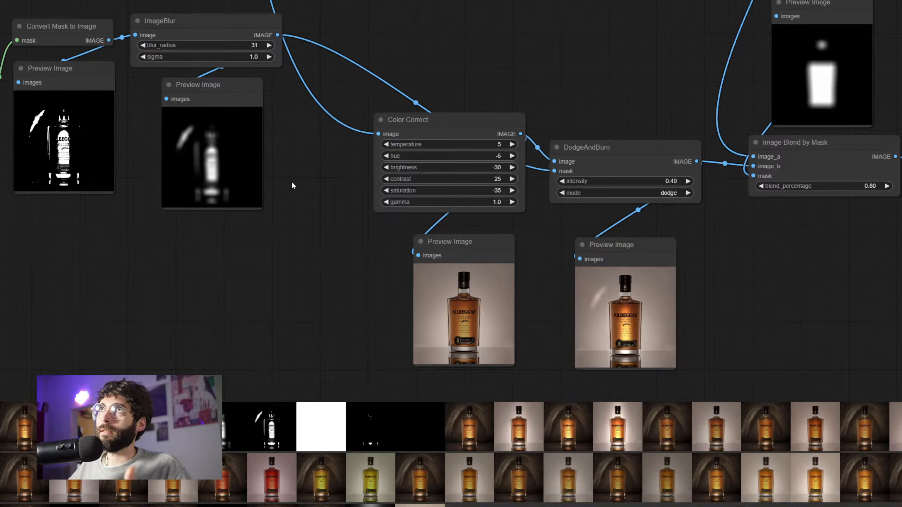
pyautogui.moveTo(298, 187); pyautogui.dragTo(286, 193)
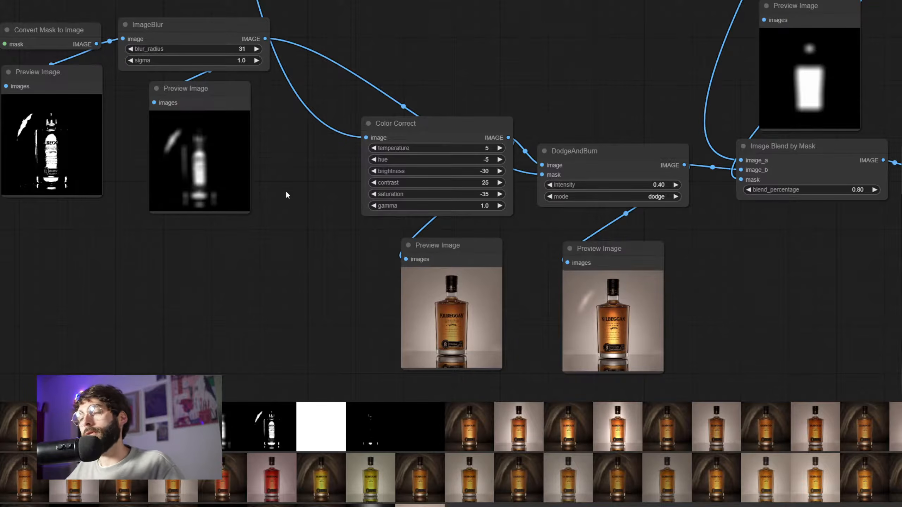
pyautogui.moveTo(306, 221); pyautogui.dragTo(246, 202)
pyautogui.moveTo(363, 128); pyautogui.dragTo(376, 126)
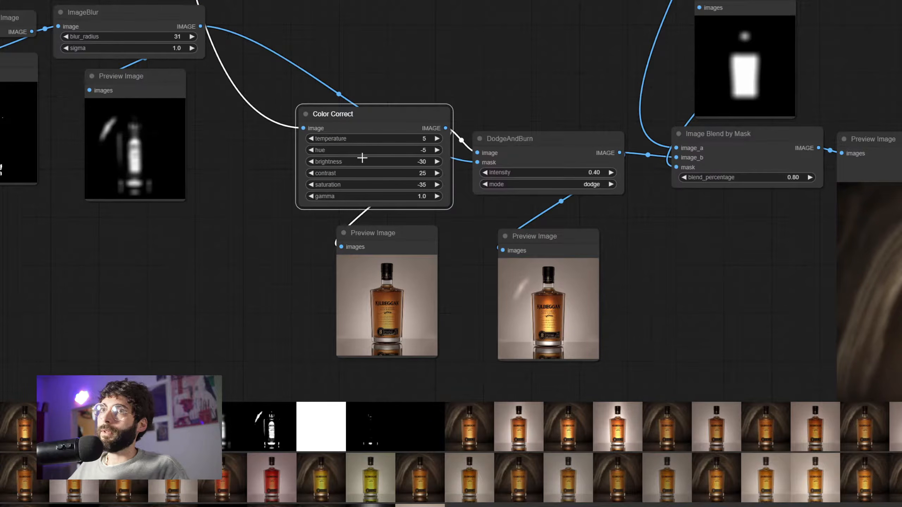
# - Inspect the restored label lettering and highlights up close in the final blended bottle preview, and review the whole label-restoration chain
pyautogui.moveTo(648, 258); pyautogui.dragTo(232, 181)
pyautogui.moveTo(426, 286); pyautogui.dragTo(380, 233)
pyautogui.scroll(-1, 387, 234)
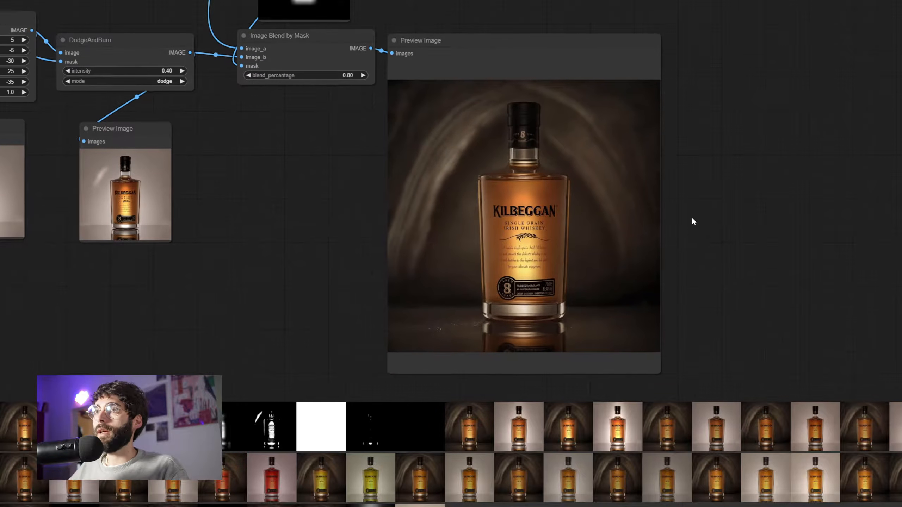
pyautogui.moveTo(691, 219); pyautogui.dragTo(708, 200)
pyautogui.scroll(2, 439, 192)
pyautogui.moveTo(313, 183); pyautogui.dragTo(177, 117)
pyautogui.scroll(5, 328, 222)
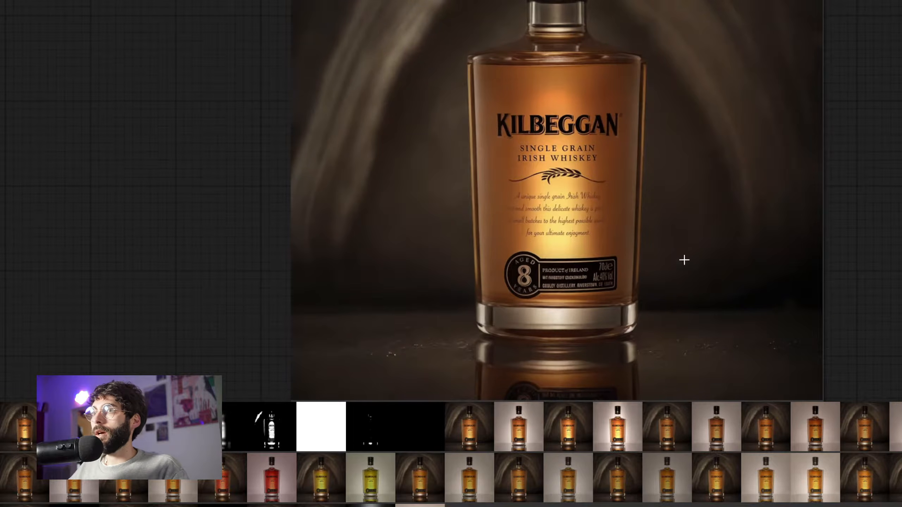
pyautogui.scroll(-3, 149, 227)
pyautogui.moveTo(149, 228)
pyautogui.mouseDown()
pyautogui.moveTo(225, 296)
pyautogui.moveTo(231, 264)
pyautogui.moveTo(507, 305)
pyautogui.moveTo(526, 246)
pyautogui.moveTo(536, 268)
pyautogui.mouseUp()
pyautogui.scroll(-3, 231, 266)
pyautogui.scroll(-2, 526, 246)
pyautogui.scroll(-2, 520, 238)
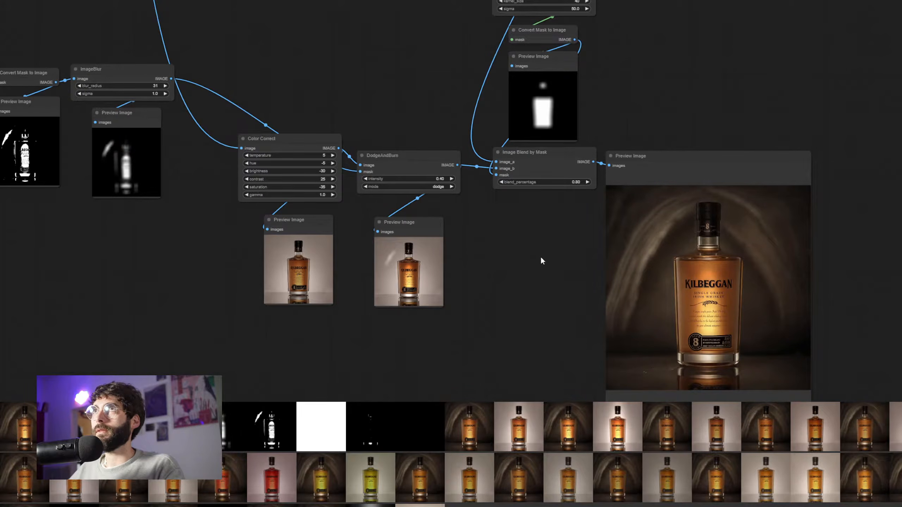
pyautogui.scroll(-2, 539, 259)
pyautogui.moveTo(540, 260); pyautogui.dragTo(560, 312)
pyautogui.scroll(-2, 453, 198)
pyautogui.moveTo(453, 198); pyautogui.dragTo(472, 204)
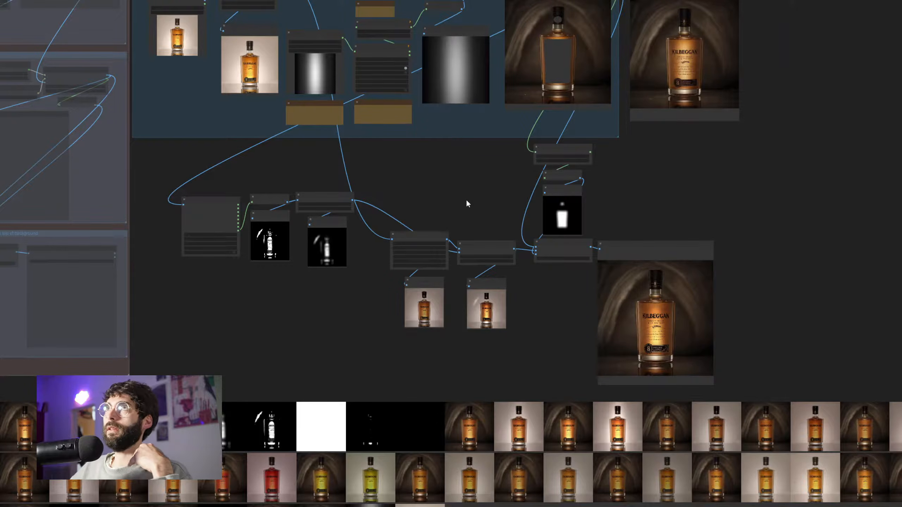
# - Change the positive prompt to "natural light, whiskey bottle between ferns" and run the workflow
pyautogui.moveTo(471, 178); pyautogui.dragTo(561, 265)
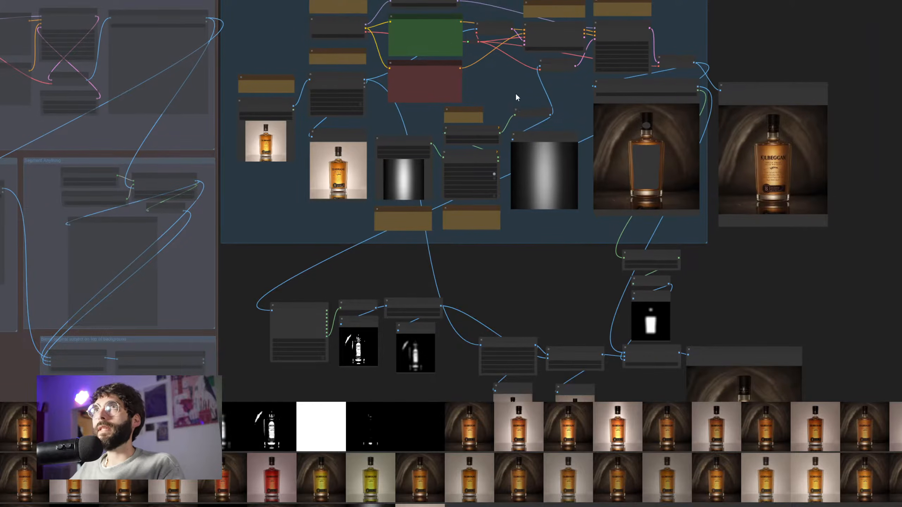
pyautogui.moveTo(471, 55); pyautogui.dragTo(495, 125)
pyautogui.scroll(7, 421, 98)
pyautogui.scroll(1, 470, 89)
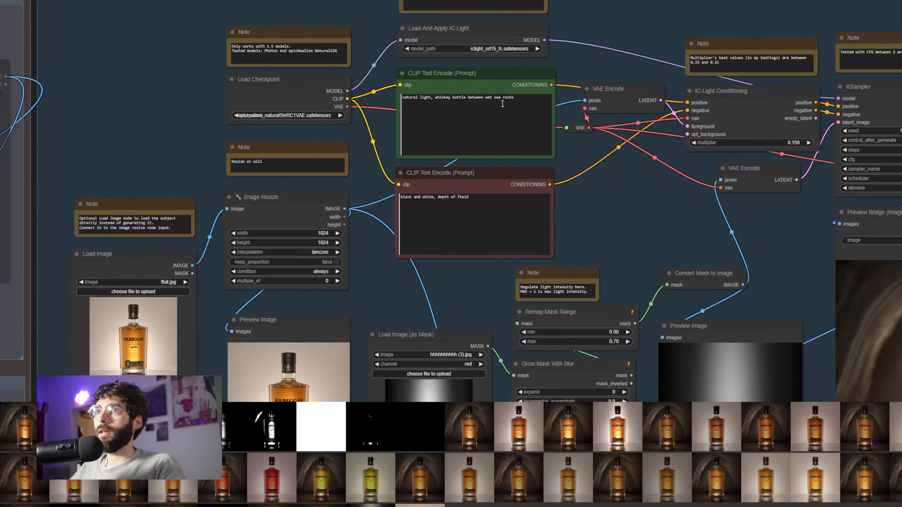
pyautogui.moveTo(485, 97); pyautogui.dragTo(525, 97)
pyautogui.press('BackSpace')
pyautogui.write('ferns')
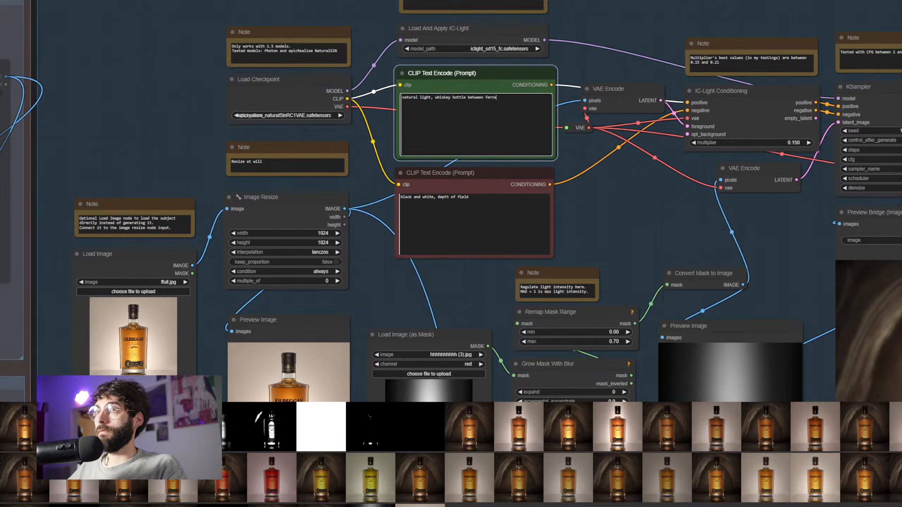
pyautogui.hotkey('ctrl', 'Return')
pyautogui.scroll(-3, 744, 254)
pyautogui.moveTo(771, 260); pyautogui.dragTo(725, 174)
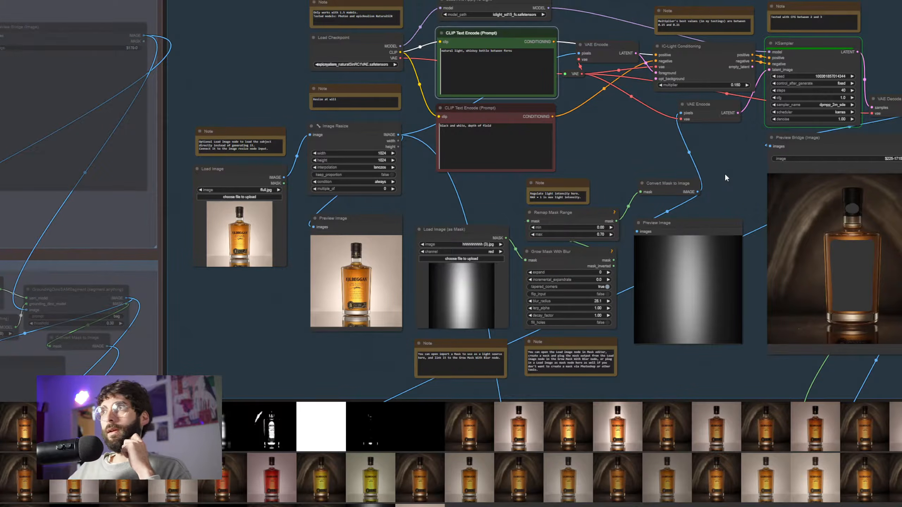
pyautogui.moveTo(726, 176); pyautogui.dragTo(733, 178)
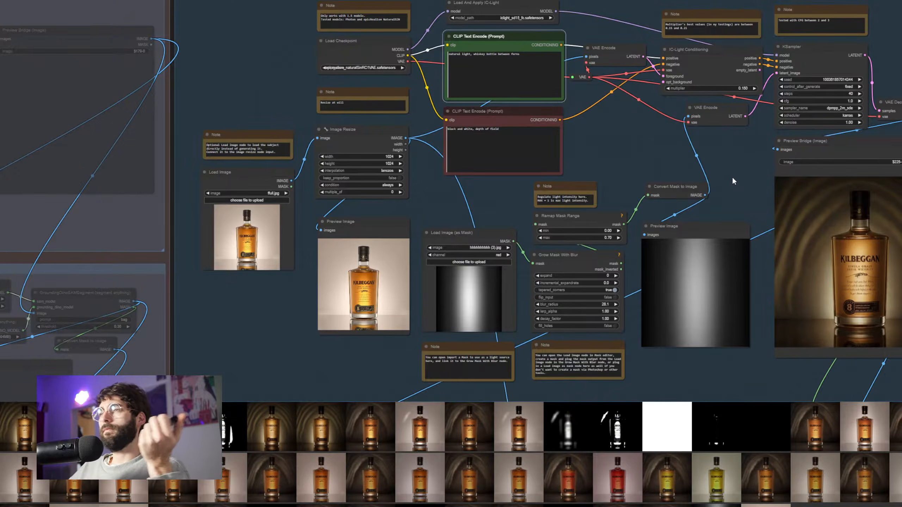
# - Remove "depth of field" from the negative prompt so it reads "black and white"
pyautogui.scroll(6, 732, 176)
pyautogui.moveTo(640, 145); pyautogui.dragTo(780, 227)
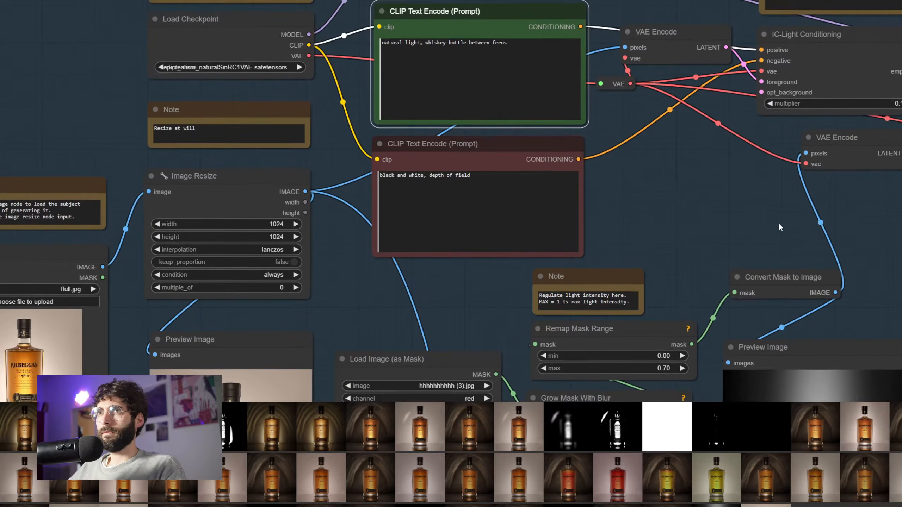
pyautogui.moveTo(431, 177); pyautogui.dragTo(525, 181)
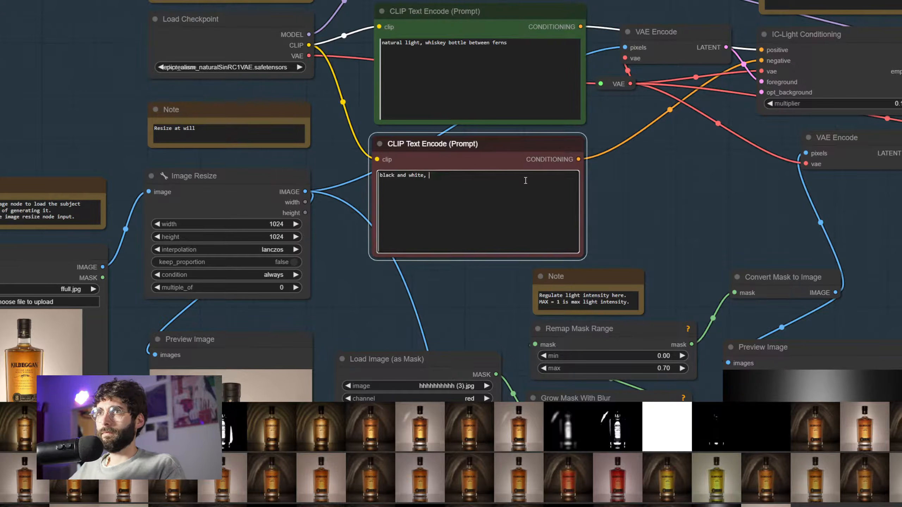
pyautogui.press('BackSpace')
pyautogui.press('BackSpace')
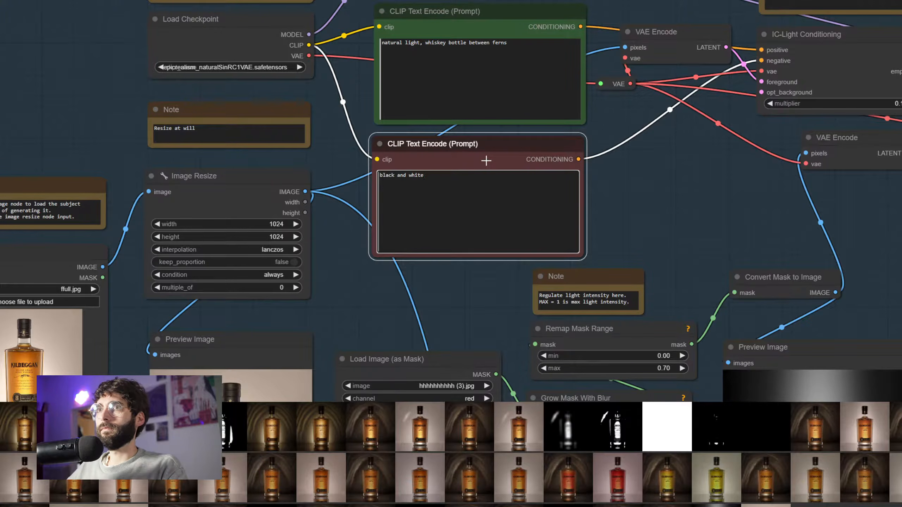
# - Change the positive prompt to "natural light, whiskey bottle in a jungle"
pyautogui.moveTo(472, 44); pyautogui.dragTo(514, 45)
pyautogui.press('BackSpace')
pyautogui.press('BackSpace')
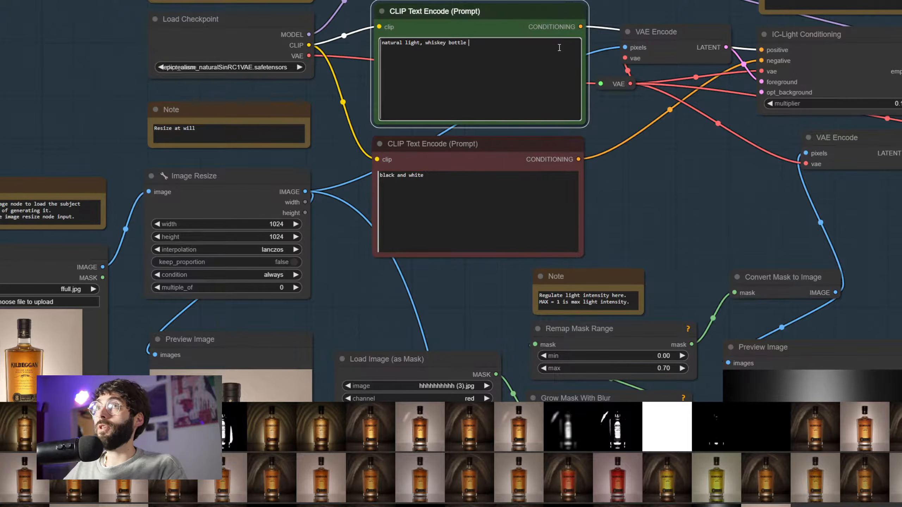
pyautogui.write('in a jungle')
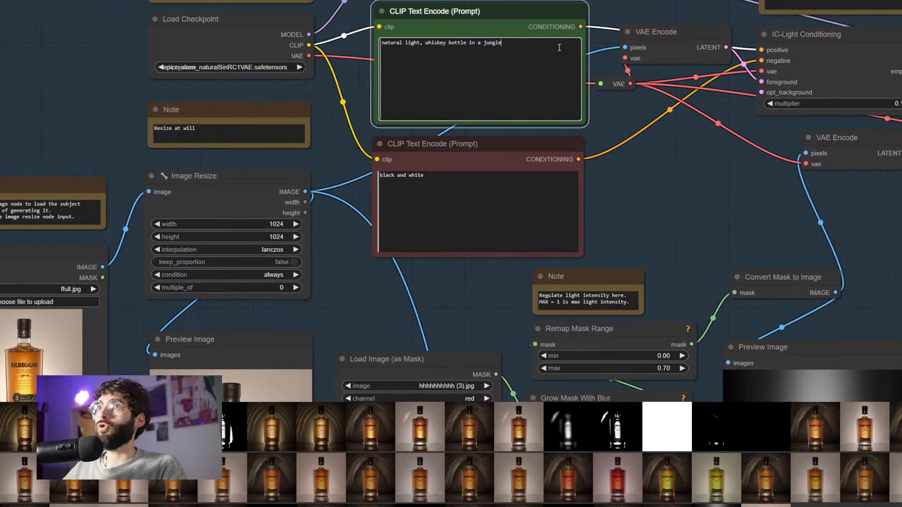
pyautogui.scroll(-5, 710, 188)
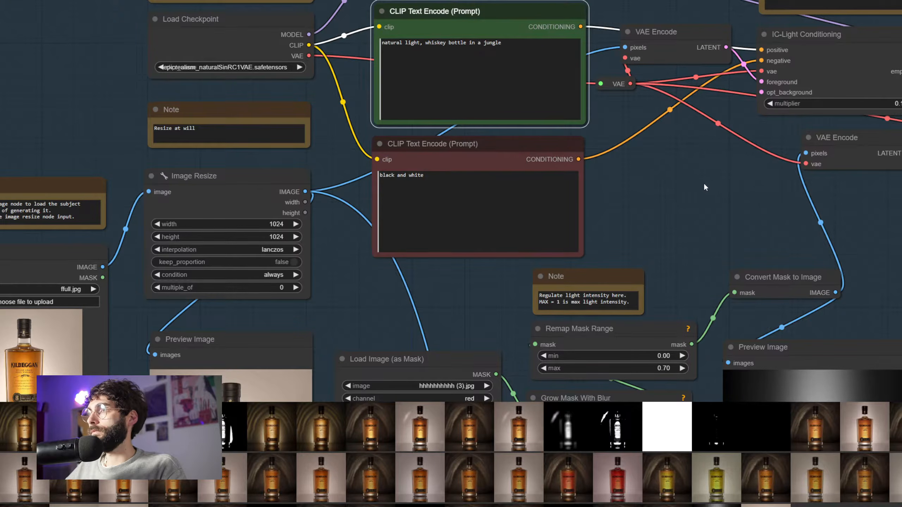
# - Set the KSampler's cfg to 1.5 and run the jungle prompt
pyautogui.moveTo(700, 179); pyautogui.dragTo(626, 157)
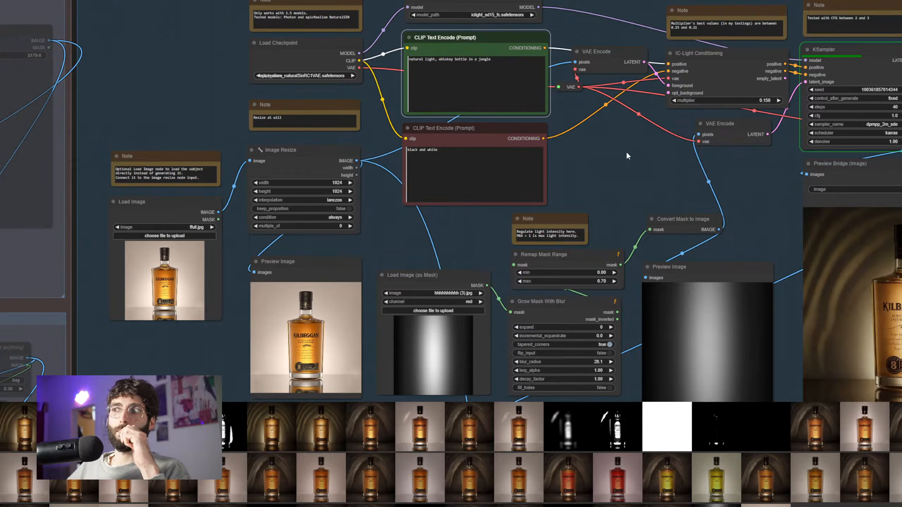
pyautogui.moveTo(623, 151); pyautogui.dragTo(483, 17)
pyautogui.scroll(-3, 560, 77)
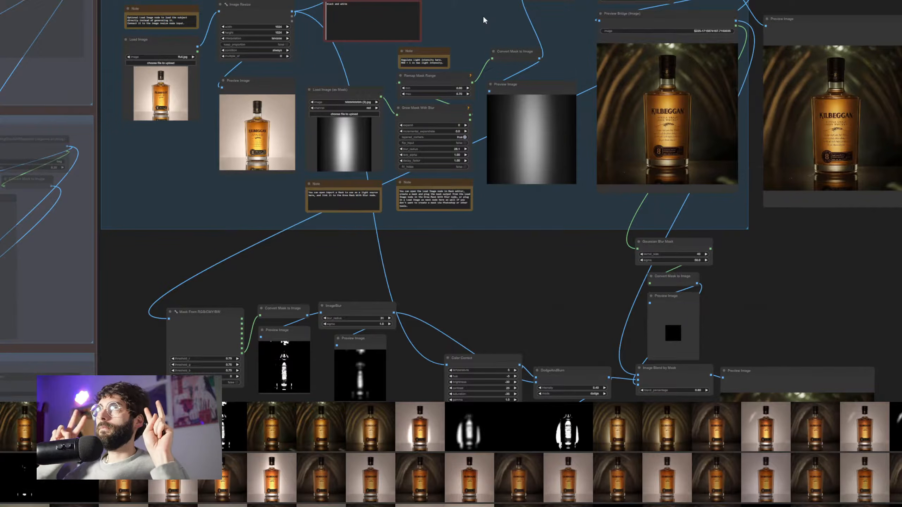
pyautogui.moveTo(489, 39); pyautogui.dragTo(562, 18)
pyautogui.scroll(-5, 624, 206)
pyautogui.scroll(3, 570, 255)
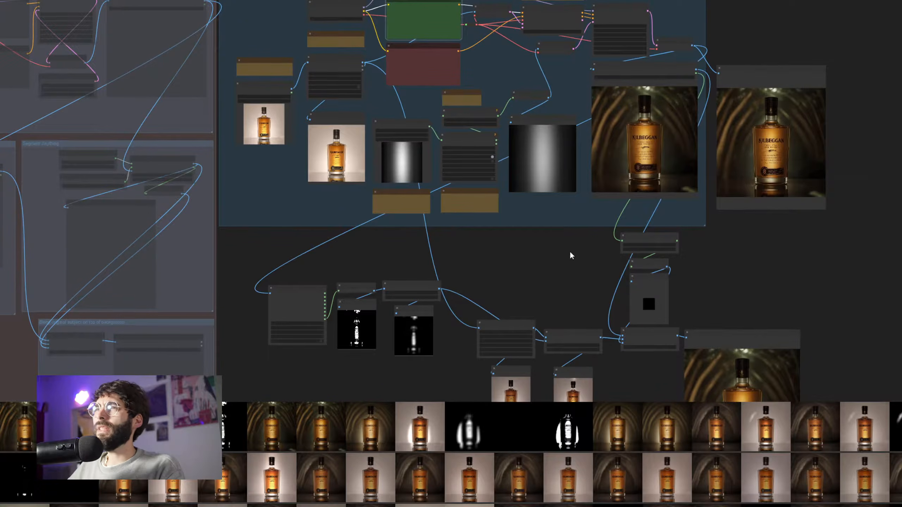
pyautogui.scroll(5, 557, 86)
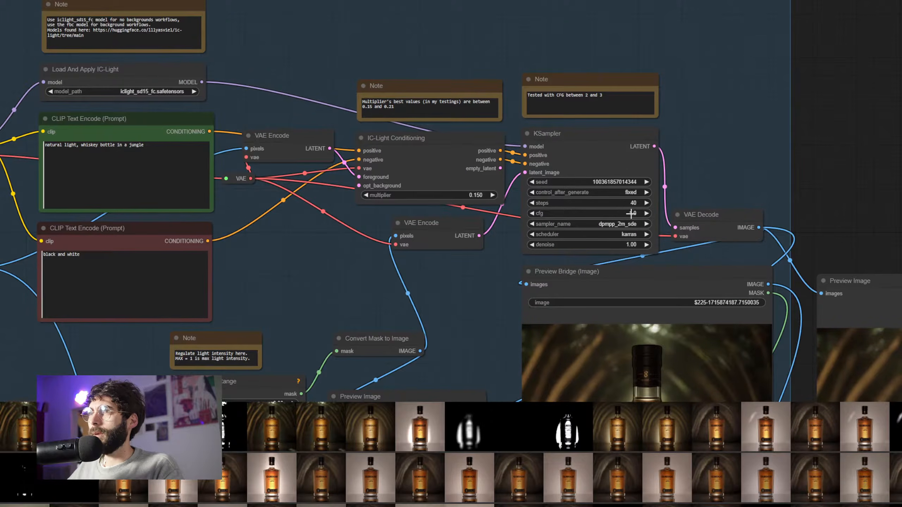
pyautogui.click(667, 180)
pyautogui.write('1.5')
pyautogui.press('Return')
pyautogui.hotkey('ctrl', 'Return')
# - Set the KSampler's cfg to 2.0 and regenerate the relit jungle bottle
pyautogui.scroll(-2, 791, 167)
pyautogui.moveTo(807, 158); pyautogui.dragTo(796, 31)
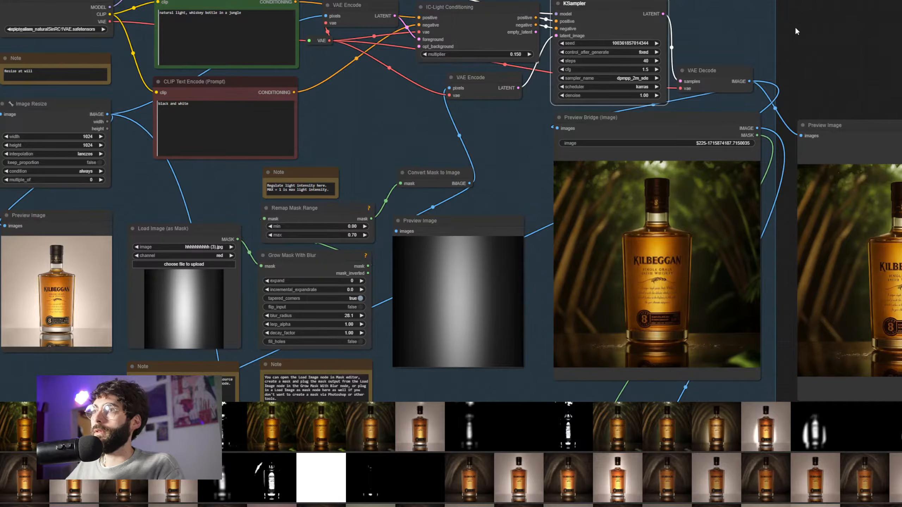
pyautogui.click(636, 70)
pyautogui.write('2')
pyautogui.press('Return')
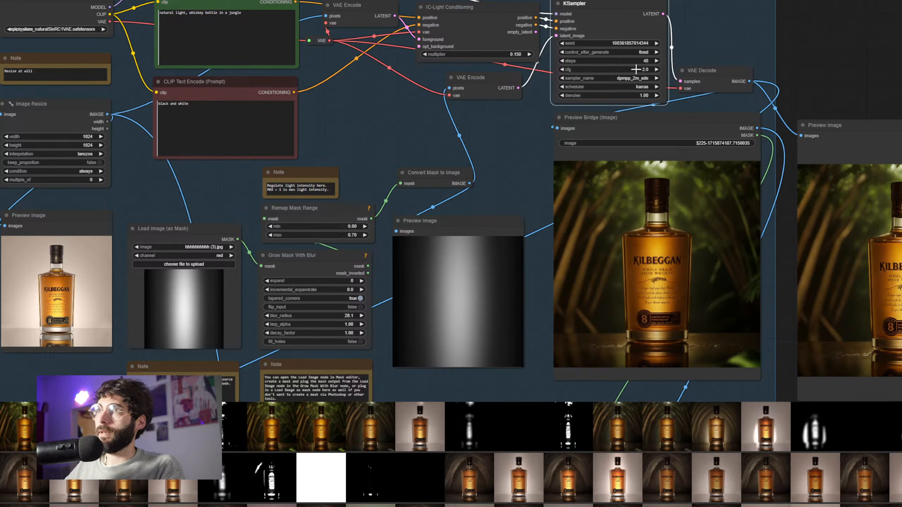
pyautogui.hotkey('ctrl', 'Return')
pyautogui.moveTo(817, 54); pyautogui.dragTo(787, 56)
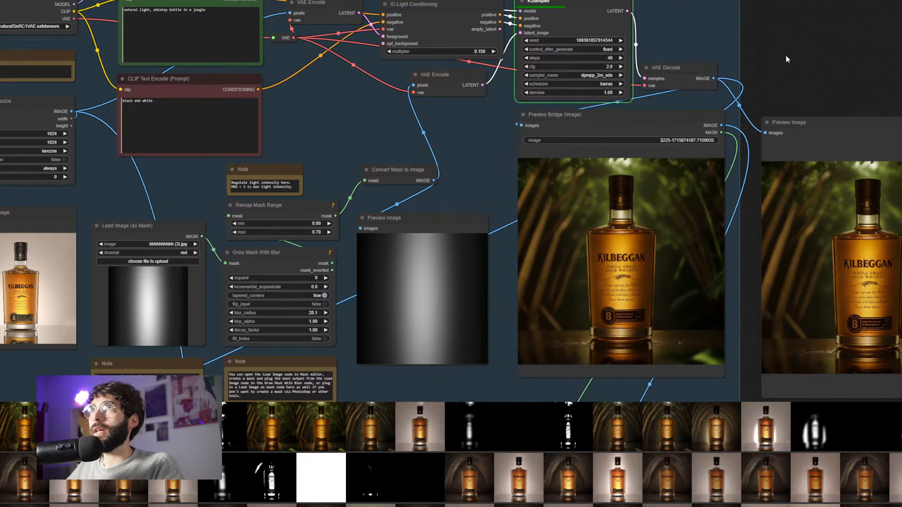
pyautogui.moveTo(785, 59); pyautogui.dragTo(788, 51)
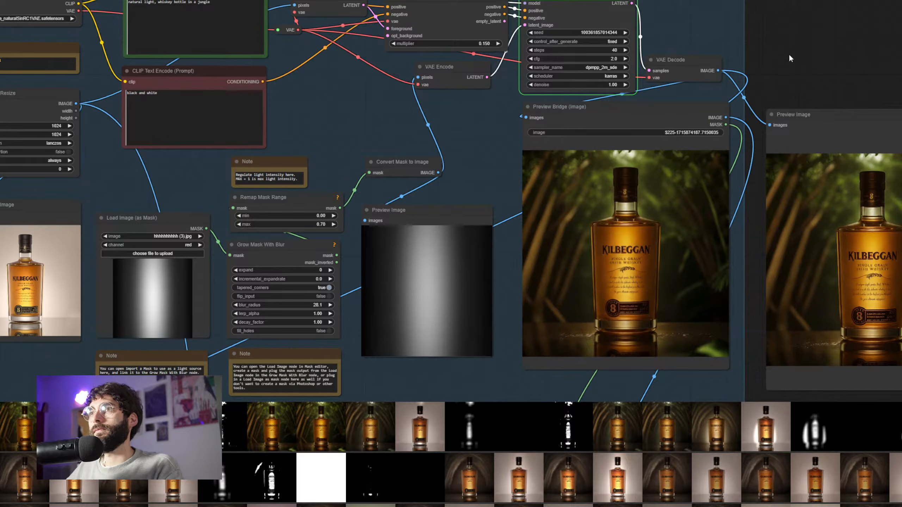
pyautogui.moveTo(790, 60); pyautogui.dragTo(784, 50)
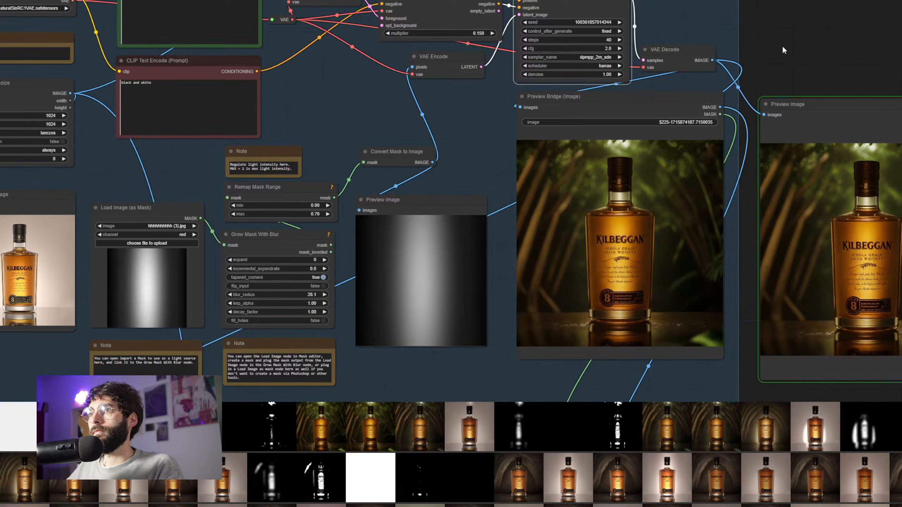
# - Paint and save a mask over the front label and the neck emblem of the relit jungle bottle in the mask editor
pyautogui.rightClick(661, 201)
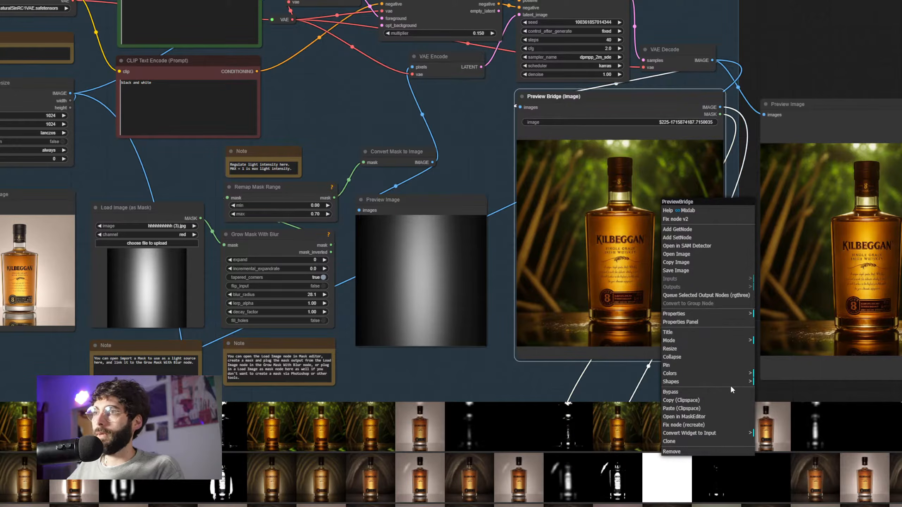
pyautogui.click(707, 417)
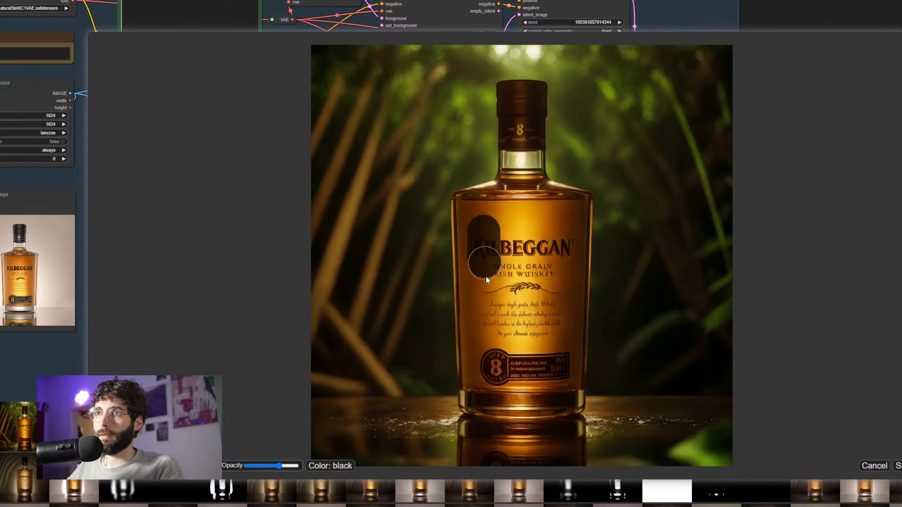
pyautogui.moveTo(487, 272); pyautogui.dragTo(483, 374)
pyautogui.moveTo(558, 373); pyautogui.dragTo(562, 262)
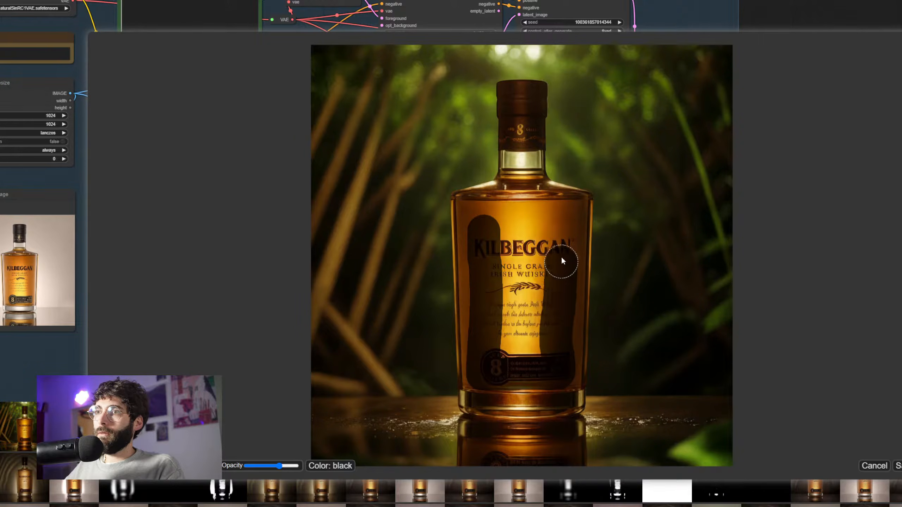
pyautogui.moveTo(511, 226)
pyautogui.mouseDown()
pyautogui.moveTo(494, 275)
pyautogui.moveTo(502, 351)
pyautogui.moveTo(542, 291)
pyautogui.moveTo(532, 243)
pyautogui.mouseUp()
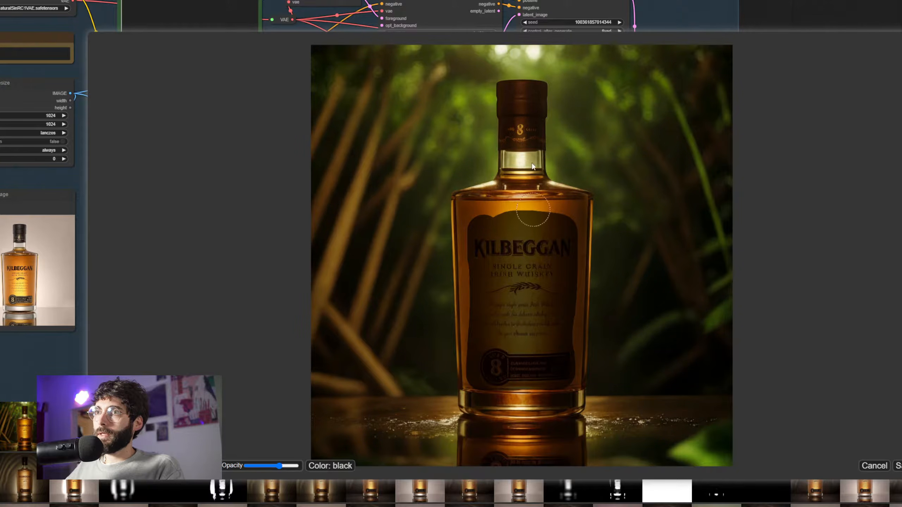
pyautogui.click(521, 131)
pyautogui.click(897, 466)
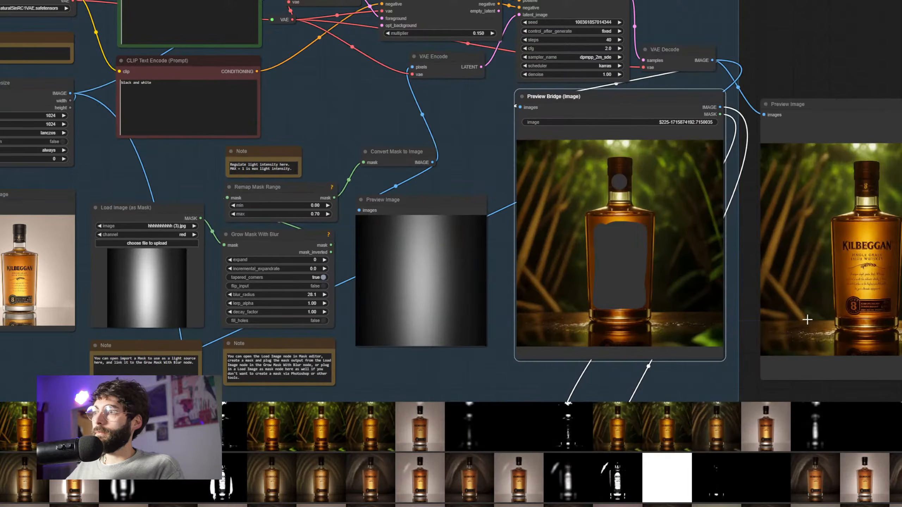
# - Examine the final blended jungle bottle preview up close, along with the blurred mask feeding the blend
pyautogui.scroll(-4, 859, 370)
pyautogui.moveTo(853, 380); pyautogui.dragTo(758, 61)
pyautogui.scroll(5, 761, 127)
pyautogui.moveTo(760, 125); pyautogui.dragTo(685, 4)
pyautogui.scroll(6, 813, 274)
pyautogui.moveTo(813, 273); pyautogui.dragTo(881, 288)
pyautogui.scroll(-4, 885, 178)
pyautogui.scroll(-1, 874, 158)
pyautogui.scroll(-6, 873, 155)
pyautogui.moveTo(830, 143); pyautogui.dragTo(850, 290)
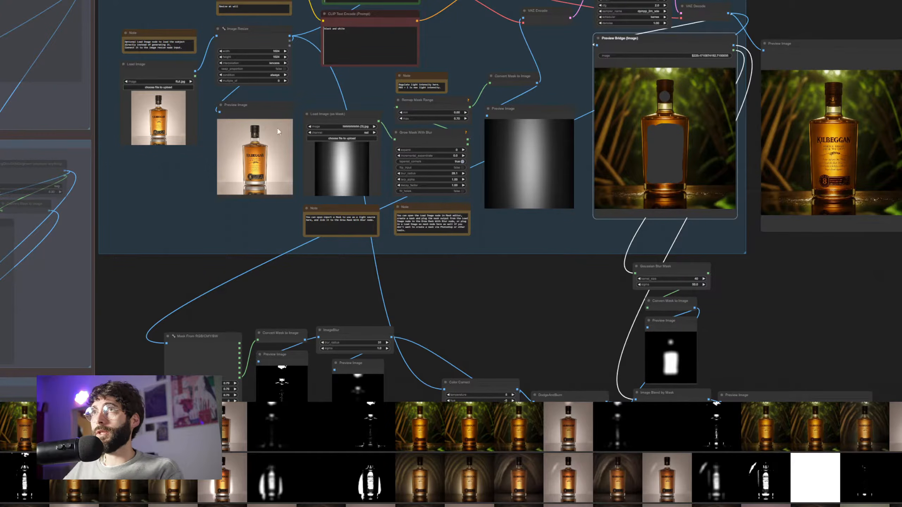
pyautogui.moveTo(328, 79); pyautogui.dragTo(382, 157)
pyautogui.scroll(3, 360, 135)
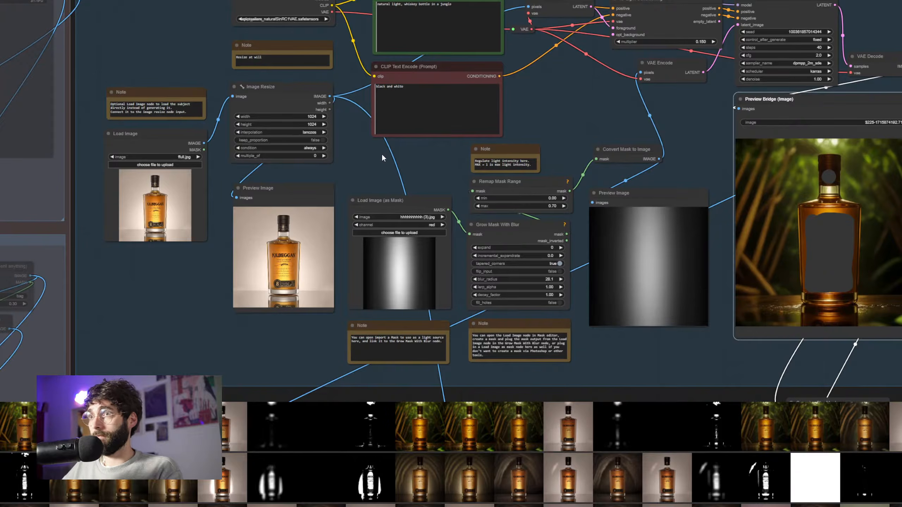
pyautogui.moveTo(204, 150); pyautogui.dragTo(470, 234)
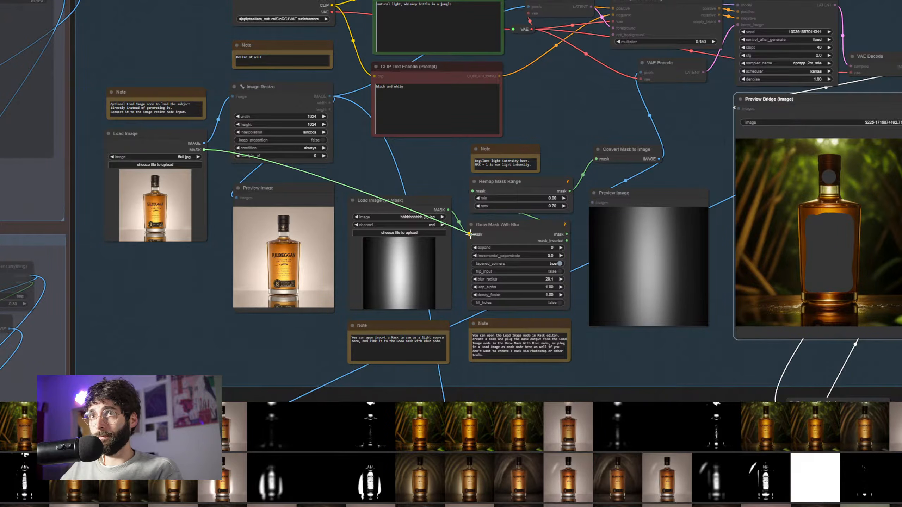
pyautogui.moveTo(470, 234); pyautogui.dragTo(224, 163)
pyautogui.click(224, 153)
# - Delete the Preview Image node fed by the Image Resize node
pyautogui.click(287, 189)
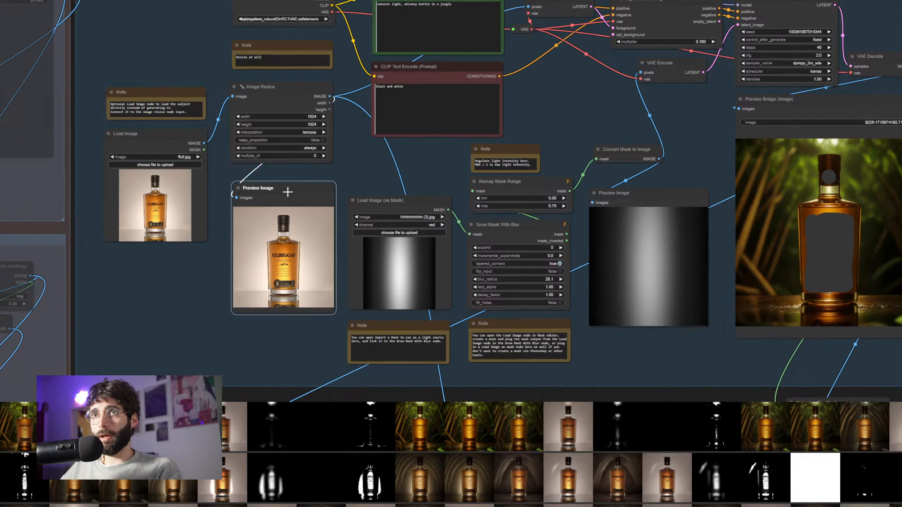
pyautogui.press('Delete')
pyautogui.moveTo(330, 96); pyautogui.dragTo(233, 179)
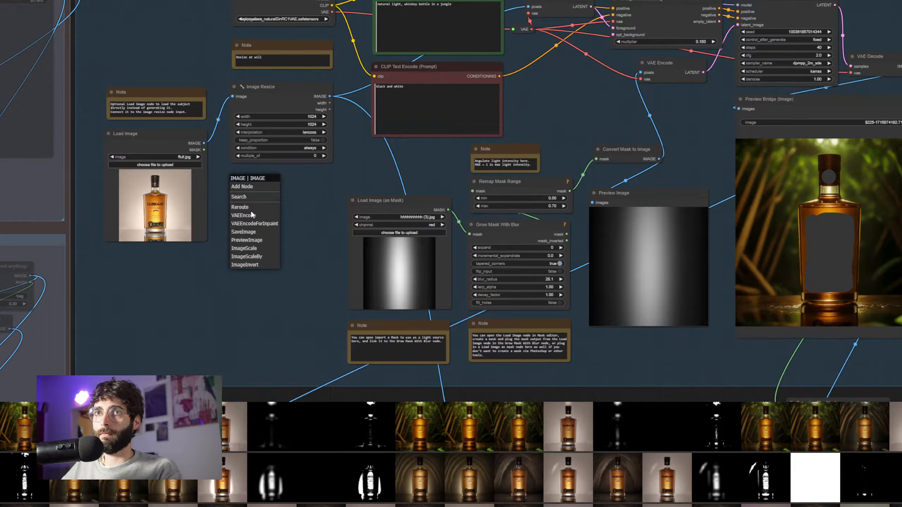
pyautogui.click(253, 242)
pyautogui.click(274, 182)
pyautogui.press('Delete')
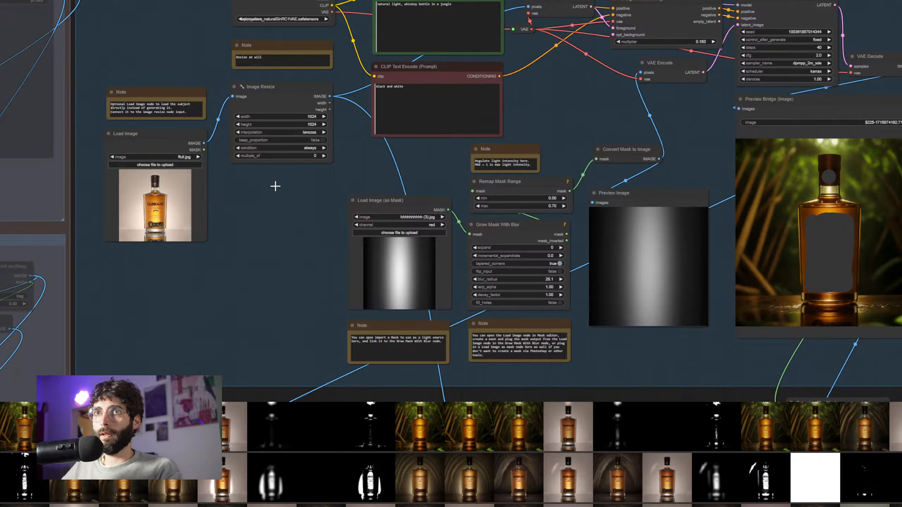
# - Add a Preview Bridge (Image) node below Image Resize, feed it the resized image and run the workflow
pyautogui.doubleClick(262, 203)
pyautogui.write('bridge')
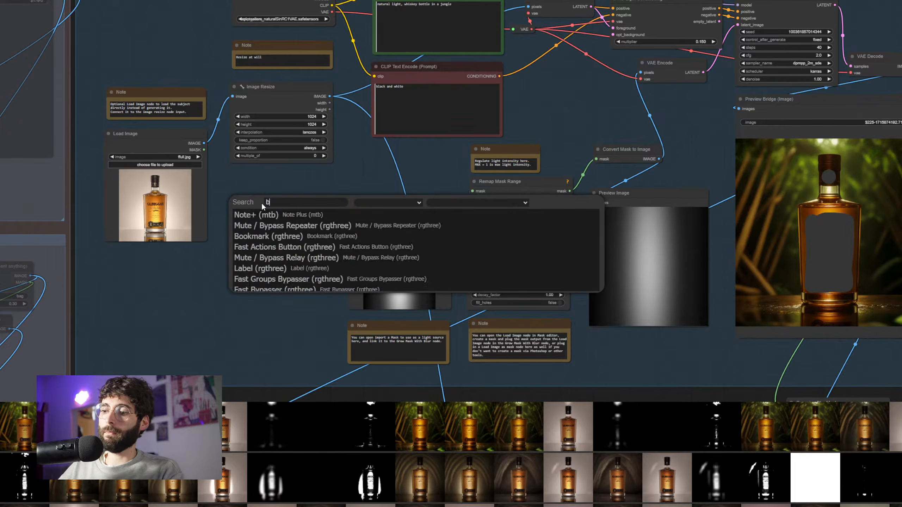
pyautogui.press('Return')
pyautogui.moveTo(261, 203); pyautogui.dragTo(224, 194)
pyautogui.moveTo(329, 96); pyautogui.dragTo(229, 199)
pyautogui.hotkey('ctrl', 'Return')
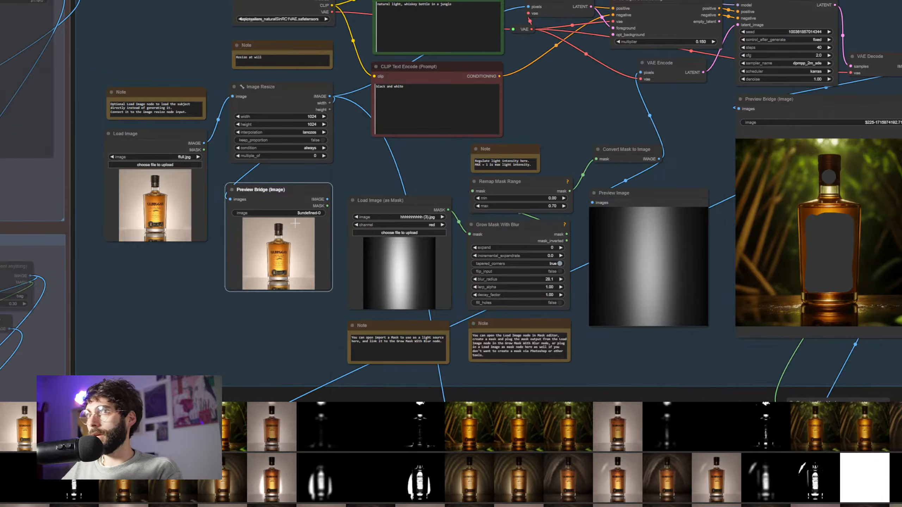
# - Paint and save three parallel diagonal stripes as a mask across the original bottle in the new Preview Bridge
pyautogui.rightClick(278, 236)
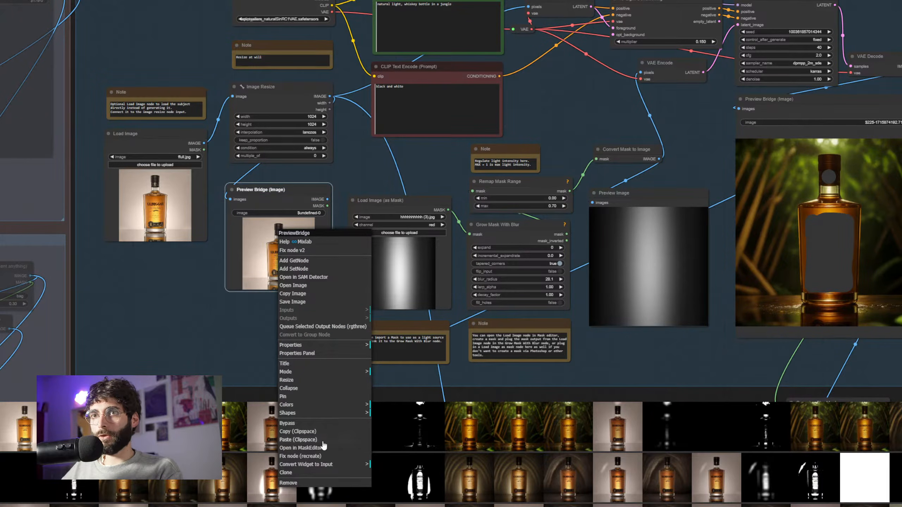
pyautogui.click(312, 448)
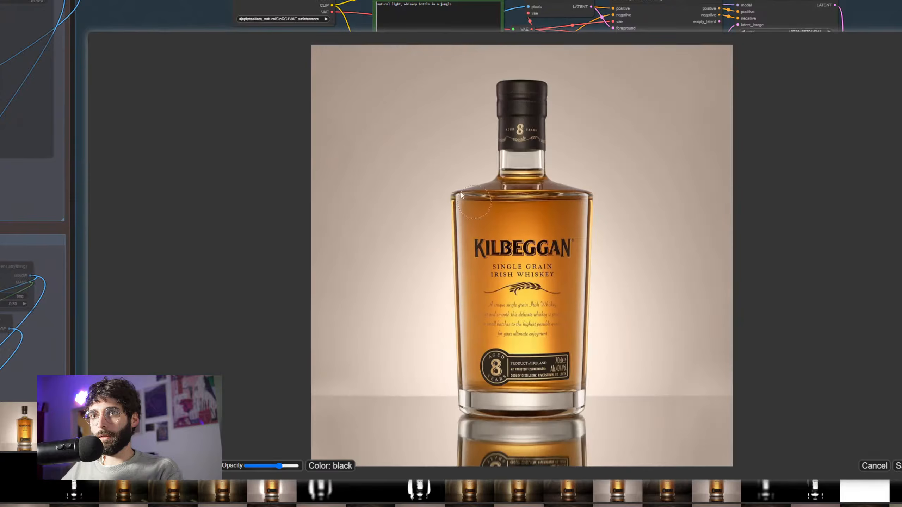
pyautogui.click(319, 81)
pyautogui.keyDown('shift'); pyautogui.click(719, 343); pyautogui.keyUp('shift')
pyautogui.moveTo(393, 53); pyautogui.dragTo(824, 302)
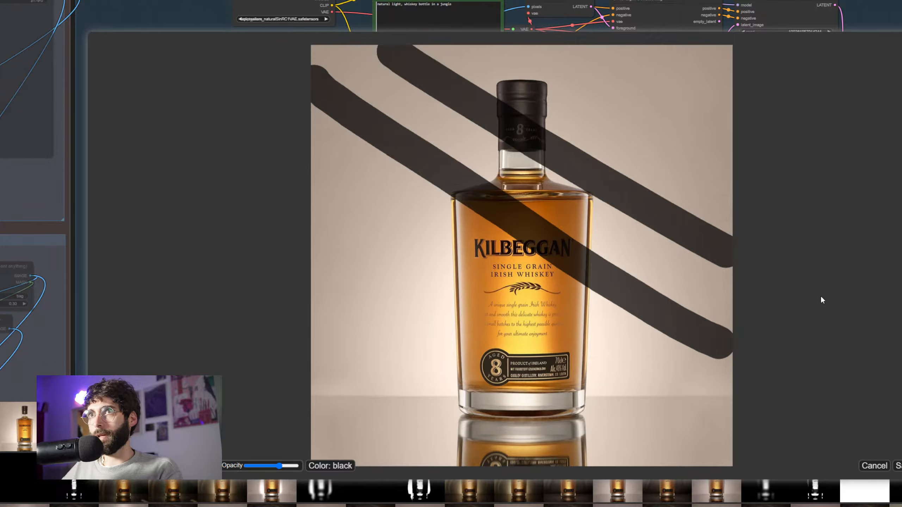
pyautogui.moveTo(523, 41); pyautogui.dragTo(770, 196)
pyautogui.click(899, 466)
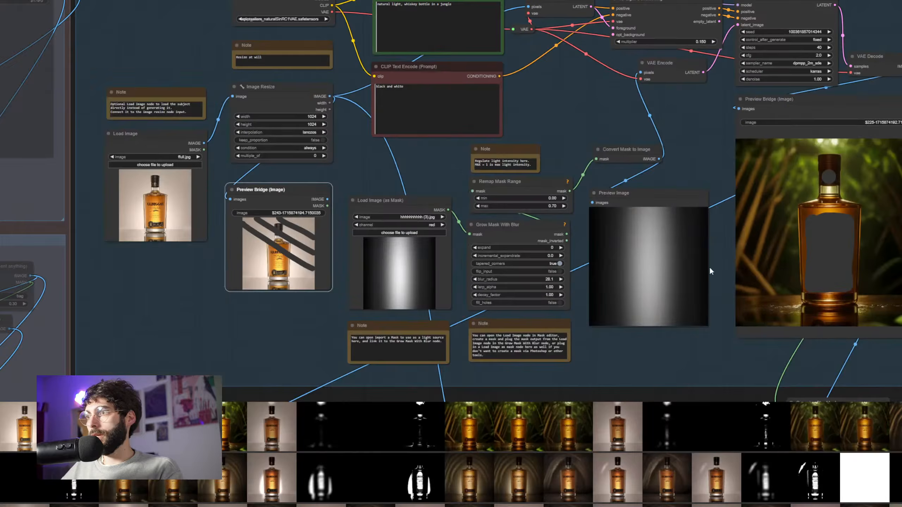
# - Change the positive prompt to "neon light, whiskey bottle in a jungle" and run the workflow
pyautogui.moveTo(505, 69); pyautogui.dragTo(481, 126)
pyautogui.click(365, 65)
pyautogui.write('neon')
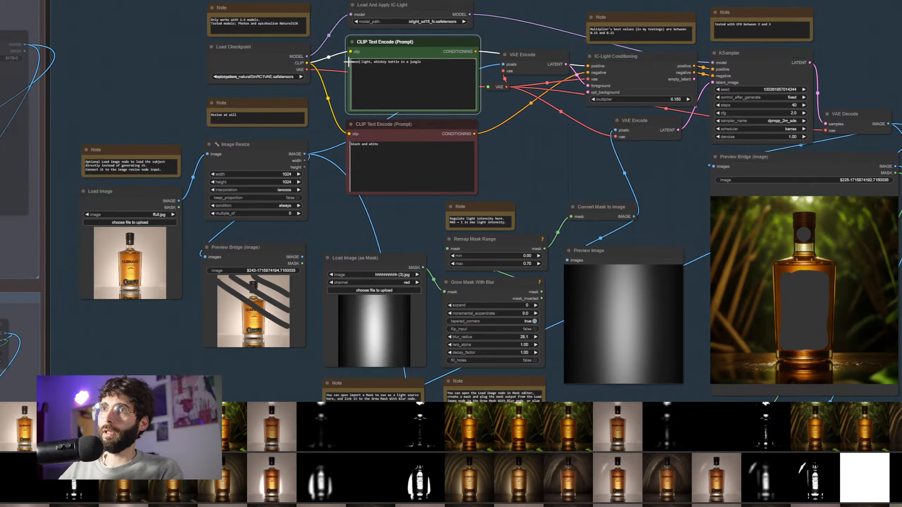
pyautogui.hotkey('ctrl', 'Return')
# - Examine the neon-lit bottle in the generated previews and in the final blended preview
pyautogui.moveTo(643, 210); pyautogui.dragTo(485, 168)
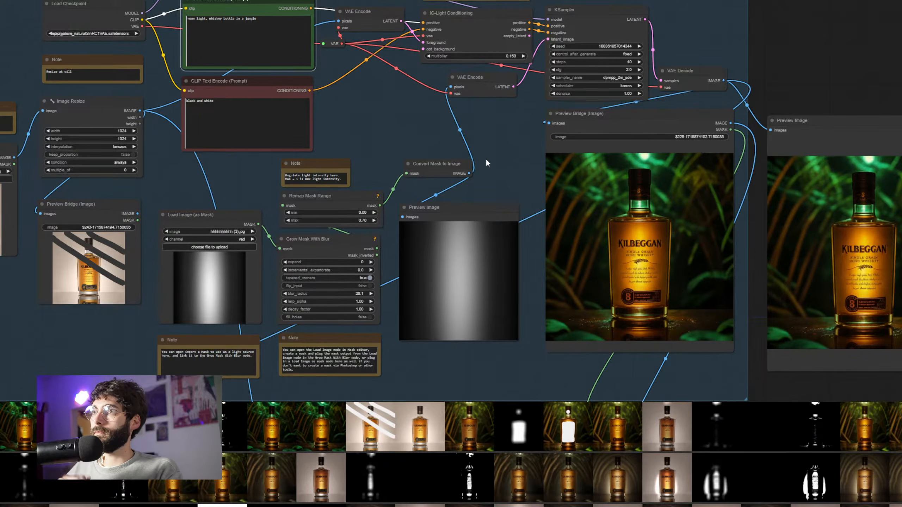
pyautogui.scroll(1, 486, 159)
pyautogui.scroll(-2, 779, 355)
pyautogui.moveTo(785, 393); pyautogui.dragTo(688, 43)
pyautogui.moveTo(673, 132); pyautogui.dragTo(584, 40)
pyautogui.scroll(8, 679, 183)
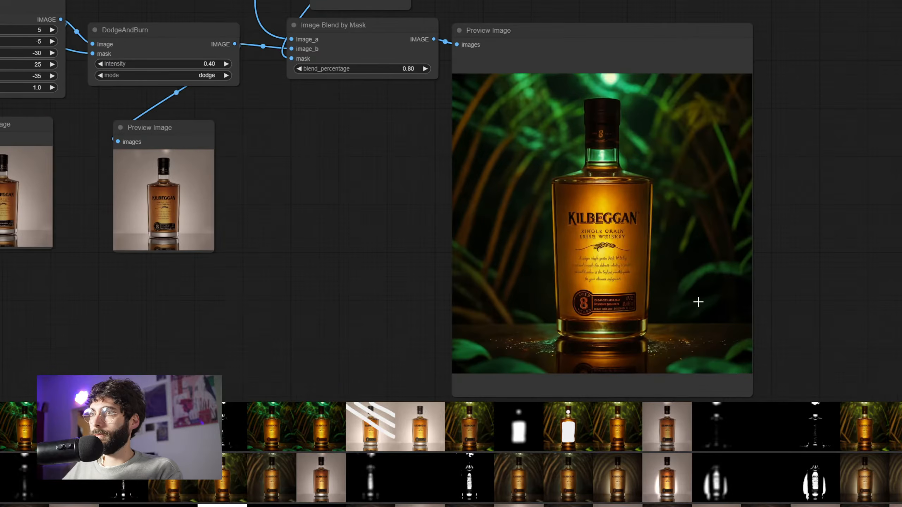
pyautogui.scroll(-4, 648, 300)
pyautogui.scroll(-4, 648, 300)
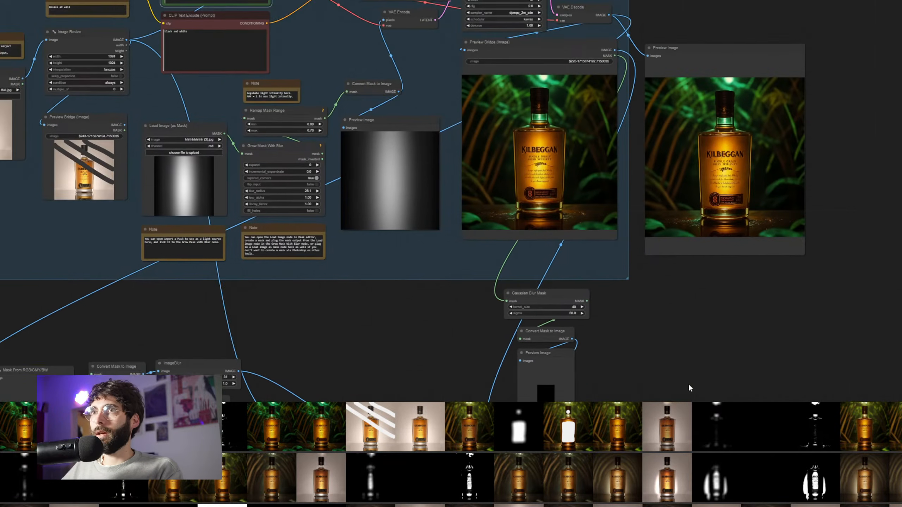
# - Paint and save a mask over the front label of the neon-lit bottle in the Preview Bridge after the KSampler
pyautogui.rightClick(557, 174)
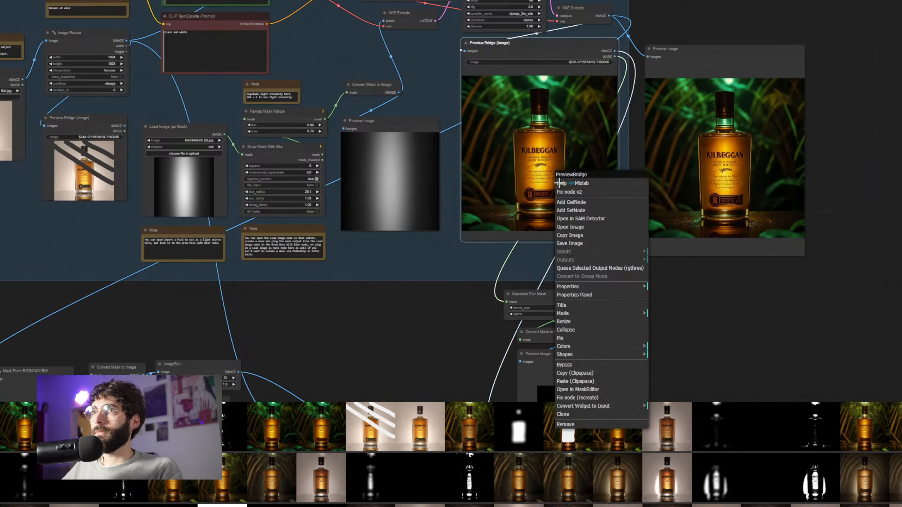
pyautogui.click(605, 388)
pyautogui.moveTo(480, 235)
pyautogui.mouseDown()
pyautogui.moveTo(481, 255)
pyautogui.moveTo(488, 370)
pyautogui.mouseUp()
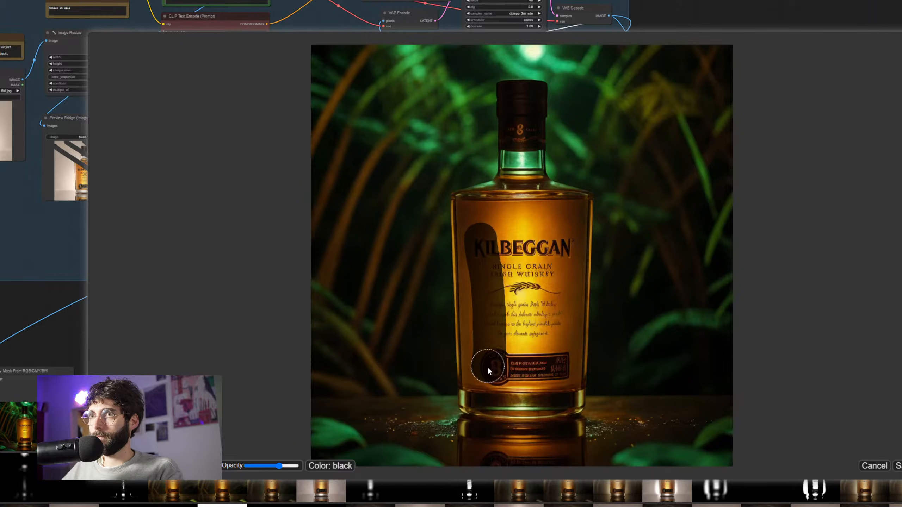
pyautogui.moveTo(569, 373)
pyautogui.mouseDown()
pyautogui.moveTo(561, 246)
pyautogui.moveTo(473, 241)
pyautogui.moveTo(496, 352)
pyautogui.moveTo(548, 322)
pyautogui.moveTo(508, 252)
pyautogui.moveTo(513, 321)
pyautogui.mouseUp()
pyautogui.click(897, 466)
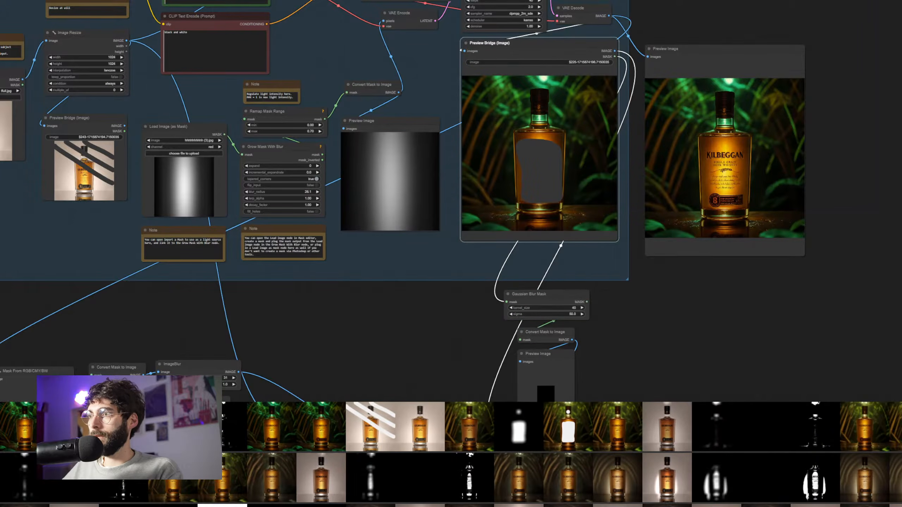
# - Examine the label lettering in the neon bottle's final blend and review the color correction and dodge nodes
pyautogui.moveTo(698, 323); pyautogui.dragTo(743, 82)
pyautogui.scroll(1, 820, 333)
pyautogui.moveTo(821, 333); pyautogui.dragTo(838, 298)
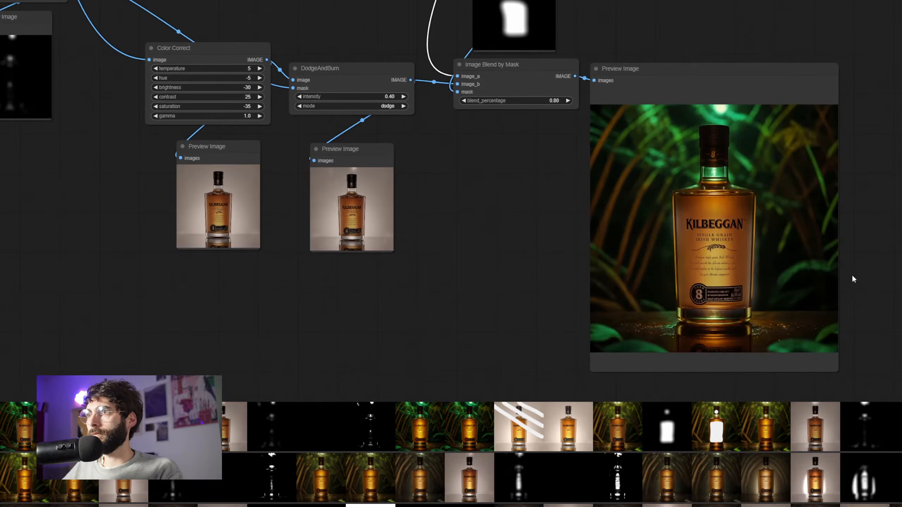
pyautogui.scroll(3, 741, 249)
pyautogui.scroll(-1, 659, 288)
pyautogui.scroll(-1, 660, 288)
pyautogui.moveTo(477, 232); pyautogui.dragTo(492, 253)
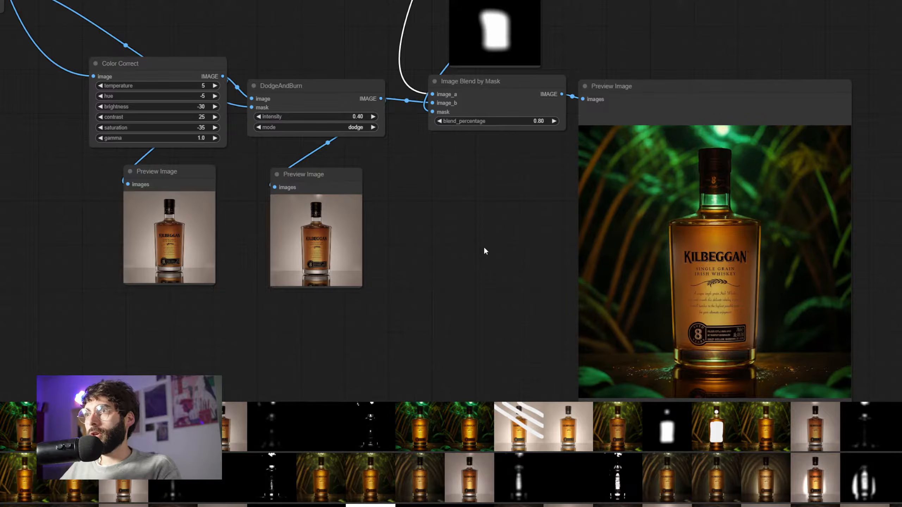
# - Set the Color Correct contrast to 50 and run the workflow to compare the blended label
pyautogui.click(192, 117)
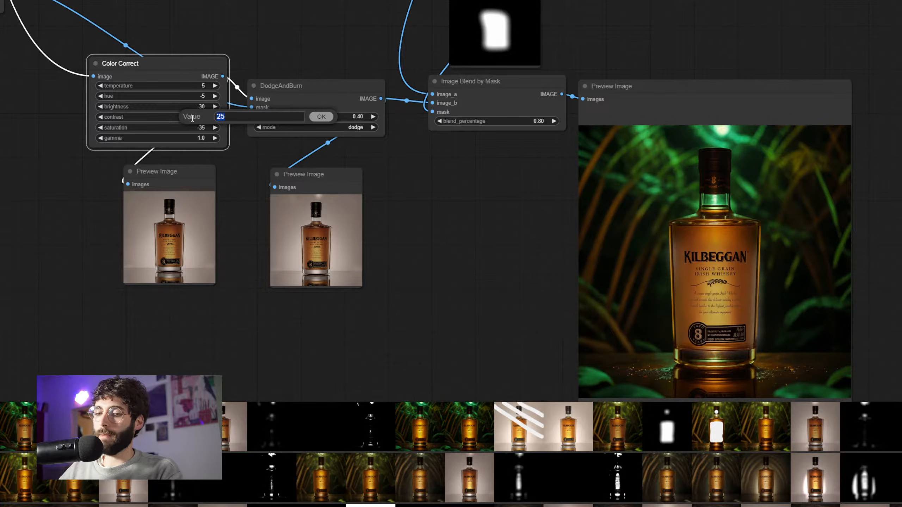
pyautogui.write('50')
pyautogui.press('Return')
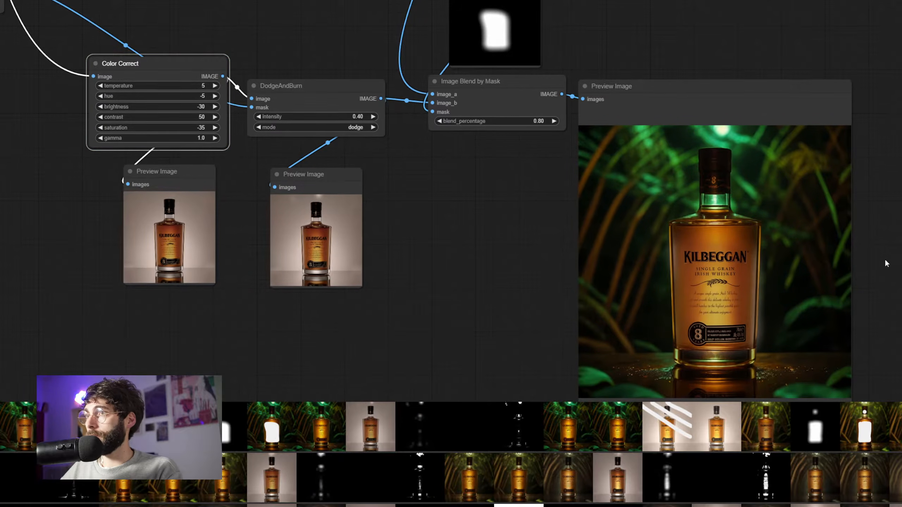
pyautogui.moveTo(885, 262); pyautogui.dragTo(862, 207)
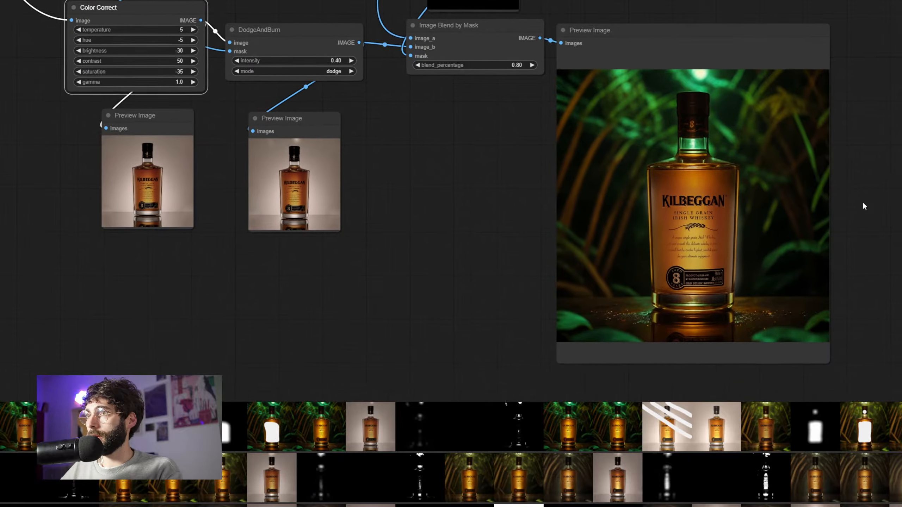
# - Set the Color Correct contrast to 70 and run the workflow
pyautogui.click(178, 61)
pyautogui.write('60')
pyautogui.press('Return')
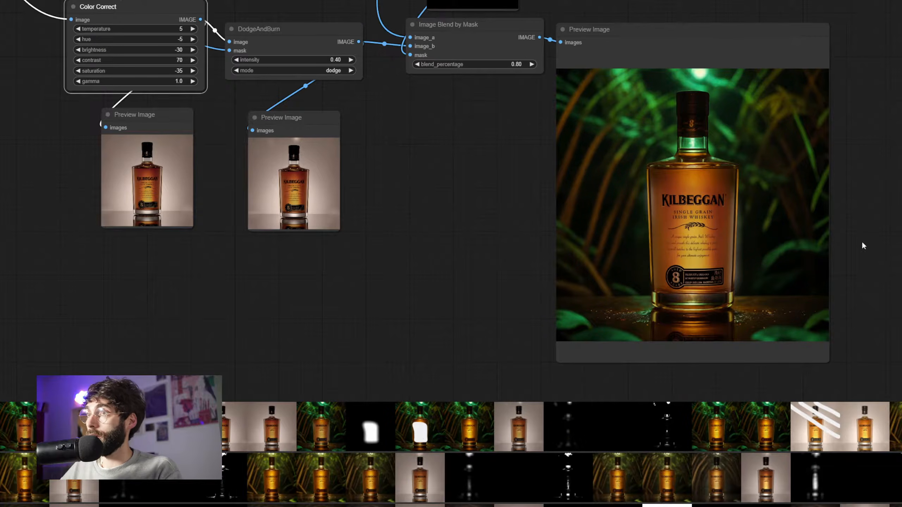
pyautogui.moveTo(881, 226); pyautogui.dragTo(859, 260)
pyautogui.scroll(-2, 859, 261)
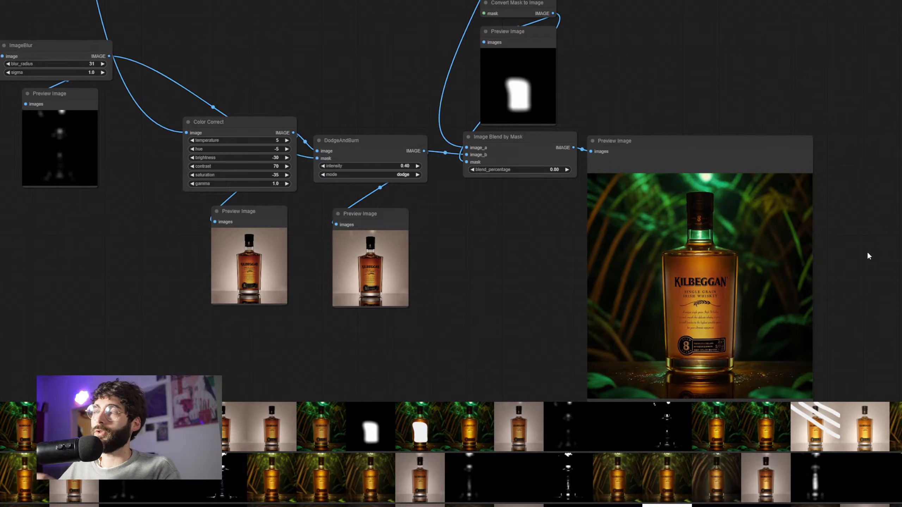
# - Review the node graph from the final blend back through the relighting group and its light mask inputs
pyautogui.moveTo(718, 130); pyautogui.dragTo(836, 280)
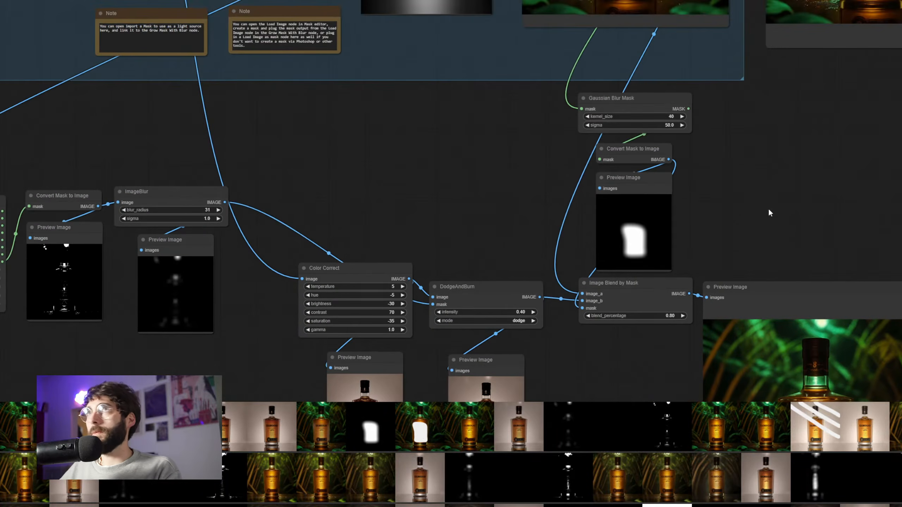
pyautogui.scroll(-3, 750, 184)
pyautogui.moveTo(757, 163); pyautogui.dragTo(746, 338)
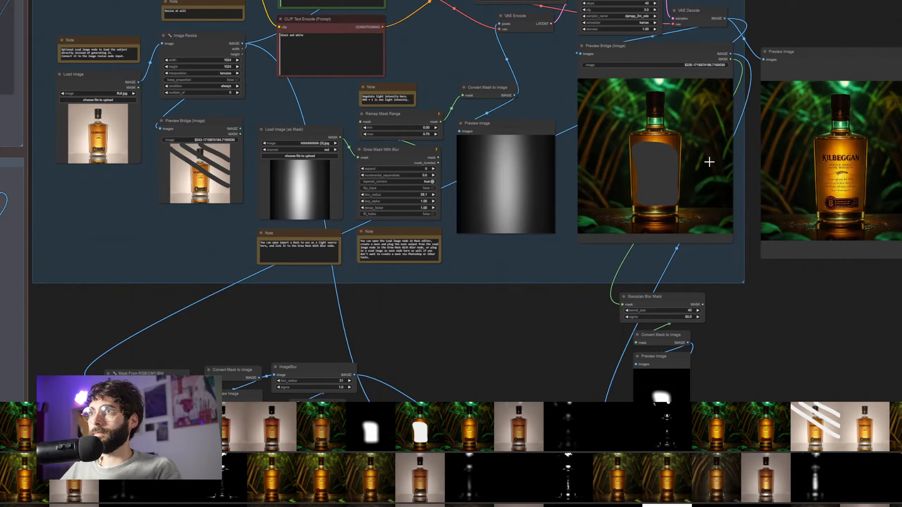
pyautogui.scroll(-4, 736, 158)
pyautogui.scroll(-3, 754, 179)
pyautogui.moveTo(754, 179); pyautogui.dragTo(795, 200)
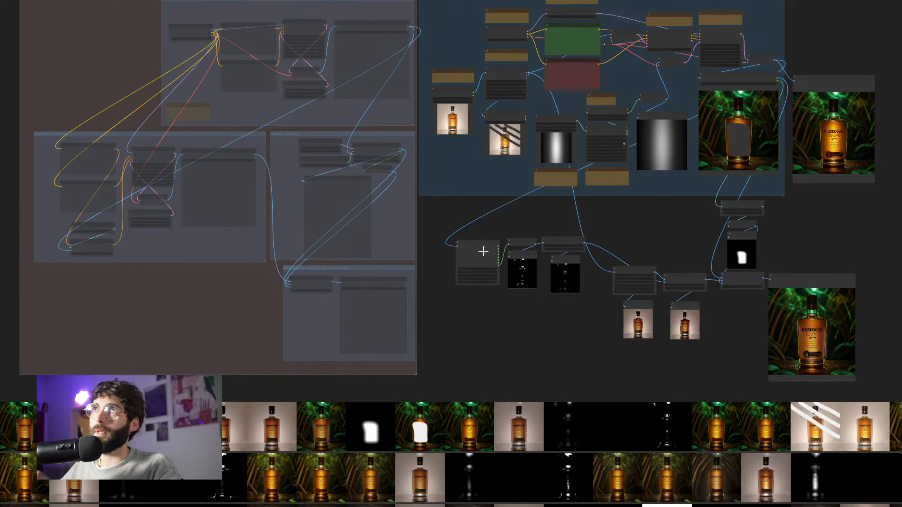
pyautogui.moveTo(611, 226); pyautogui.dragTo(637, 329)
pyautogui.scroll(2, 654, 258)
pyautogui.scroll(3, 610, 175)
pyautogui.moveTo(650, 194); pyautogui.dragTo(672, 180)
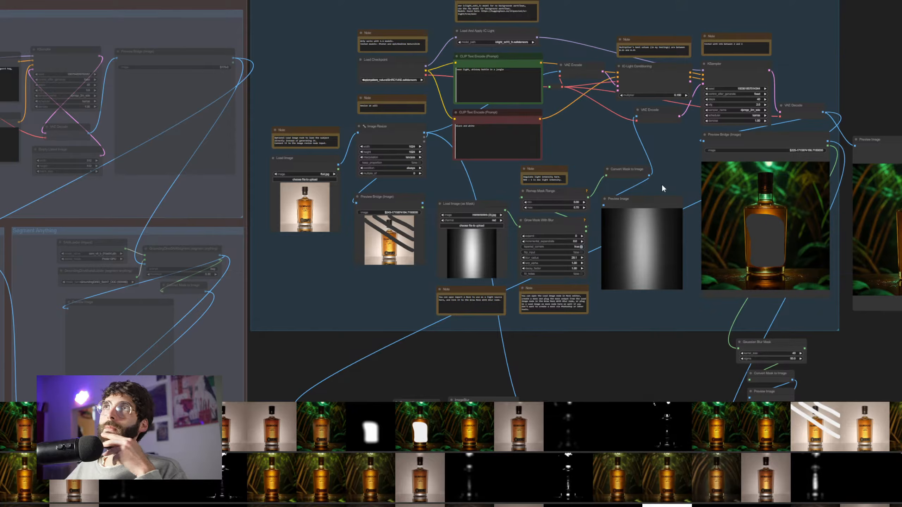
pyautogui.moveTo(660, 183); pyautogui.dragTo(599, 180)
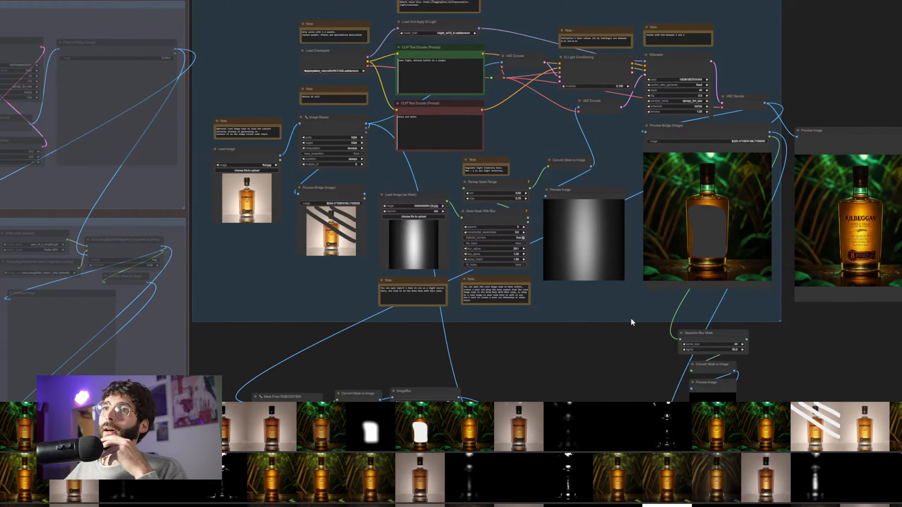
# - Connect the mask output of the striped Preview Bridge to Grow Mask With Blur and run the workflow
pyautogui.moveTo(365, 198); pyautogui.dragTo(462, 218)
pyautogui.moveTo(853, 339); pyautogui.dragTo(773, 354)
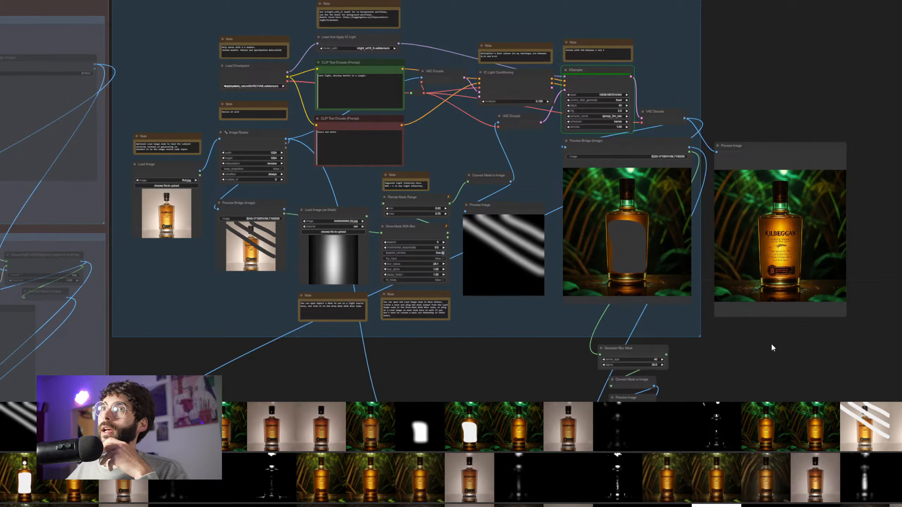
pyautogui.moveTo(761, 352); pyautogui.dragTo(778, 336)
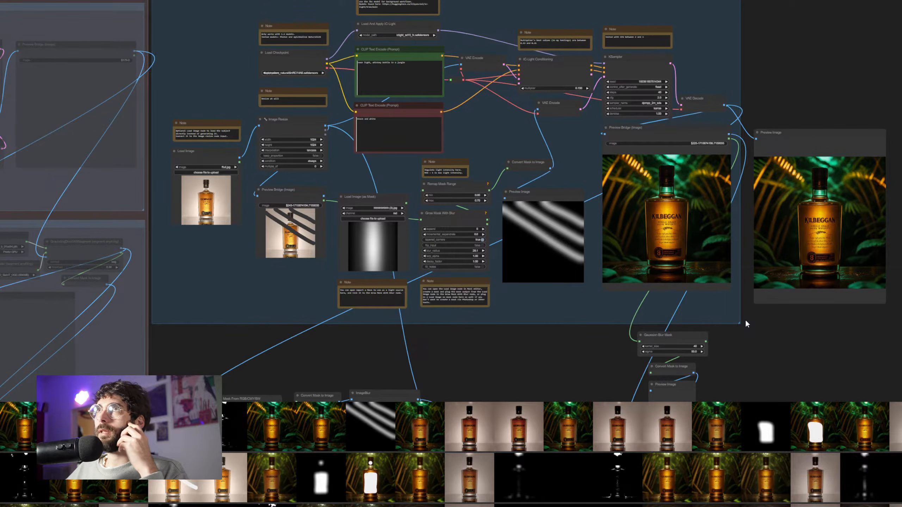
pyautogui.moveTo(739, 320)
pyautogui.mouseDown()
pyautogui.moveTo(746, 265)
pyautogui.moveTo(741, 313)
pyautogui.moveTo(752, 318)
pyautogui.mouseUp()
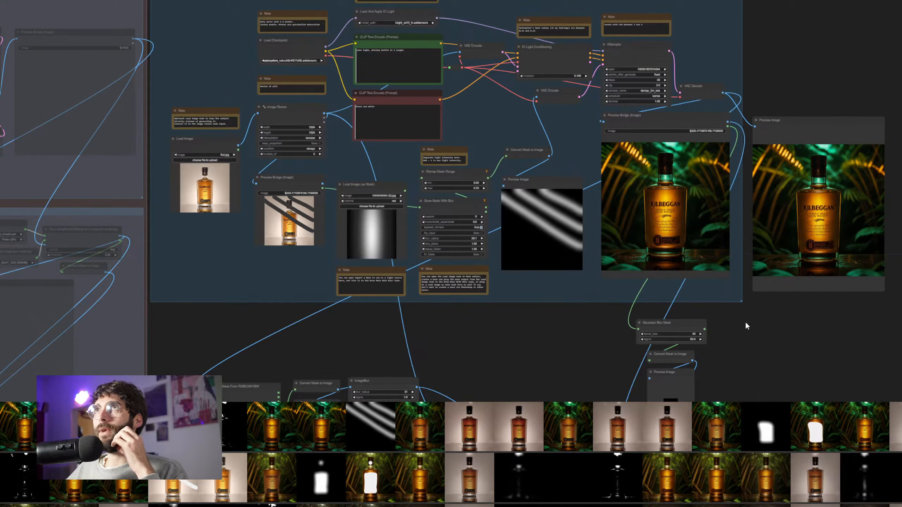
pyautogui.moveTo(748, 328); pyautogui.dragTo(719, 149)
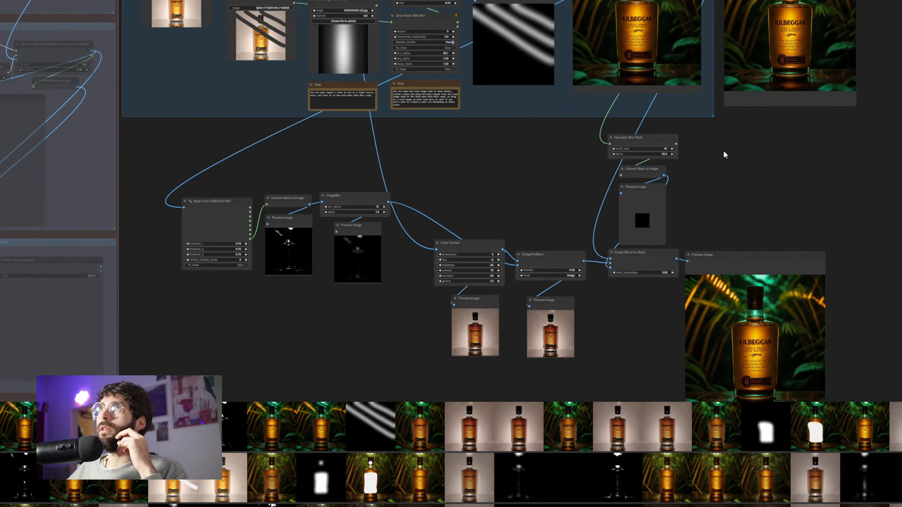
pyautogui.moveTo(724, 152); pyautogui.dragTo(726, 332)
pyautogui.rightClick(651, 209)
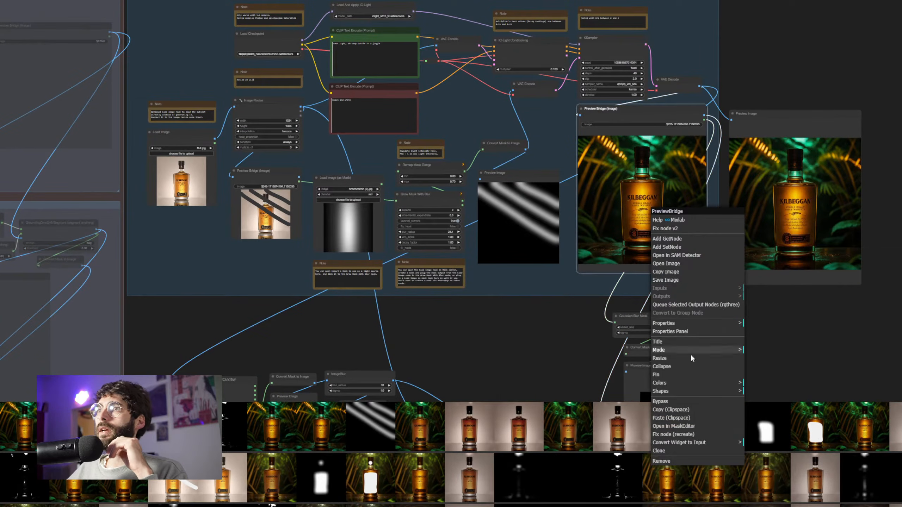
pyautogui.click(757, 357)
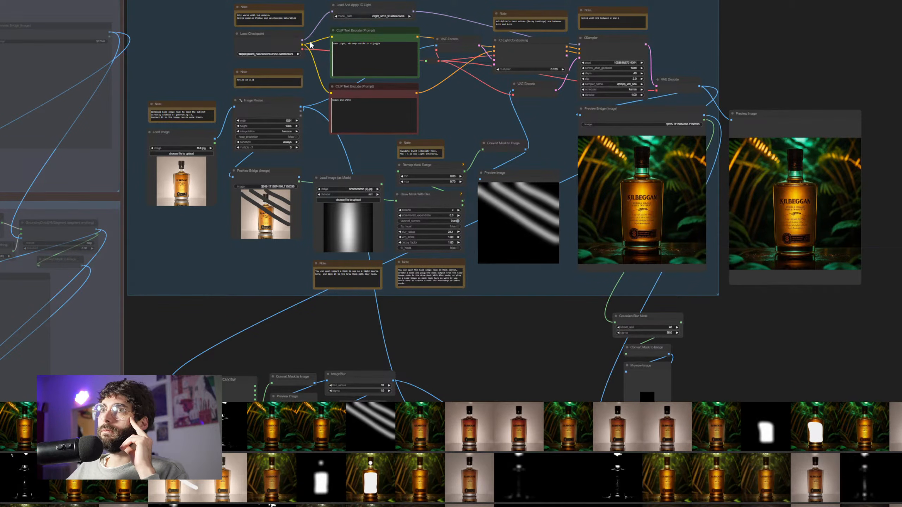
# - Change the positive prompt to "harsh neon light, whiskey bottle in front of a mirror" and run the workflow
pyautogui.scroll(5, 311, 45)
pyautogui.moveTo(367, 44); pyautogui.dragTo(337, 47)
pyautogui.write('harsh neon light')
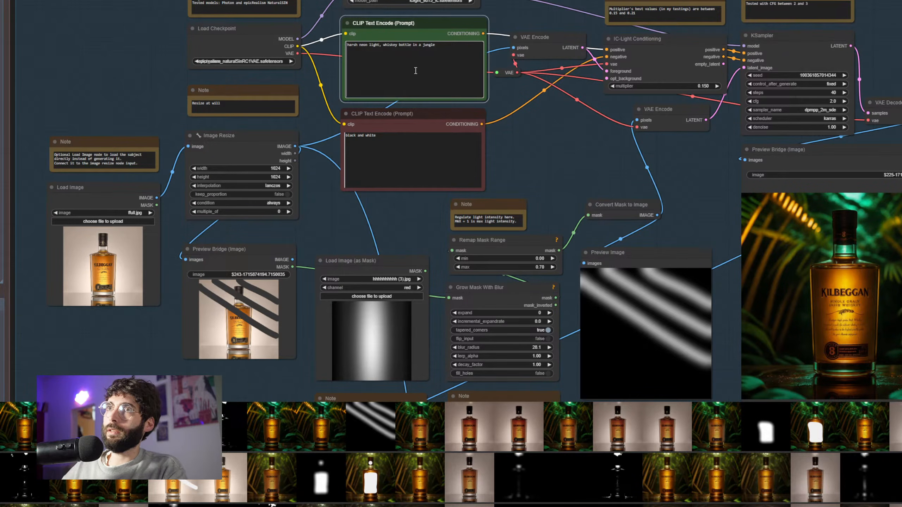
pyautogui.moveTo(412, 45); pyautogui.dragTo(454, 49)
pyautogui.press('BackSpace')
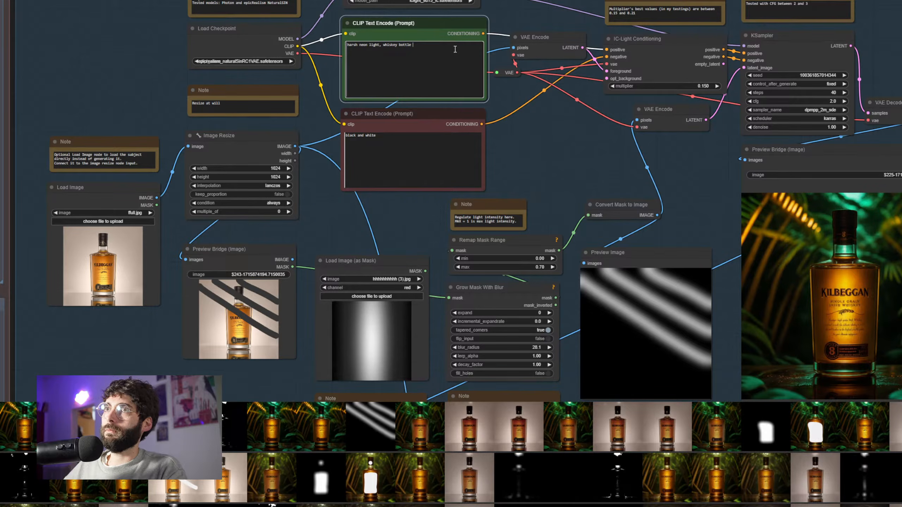
pyautogui.write('in a glass')
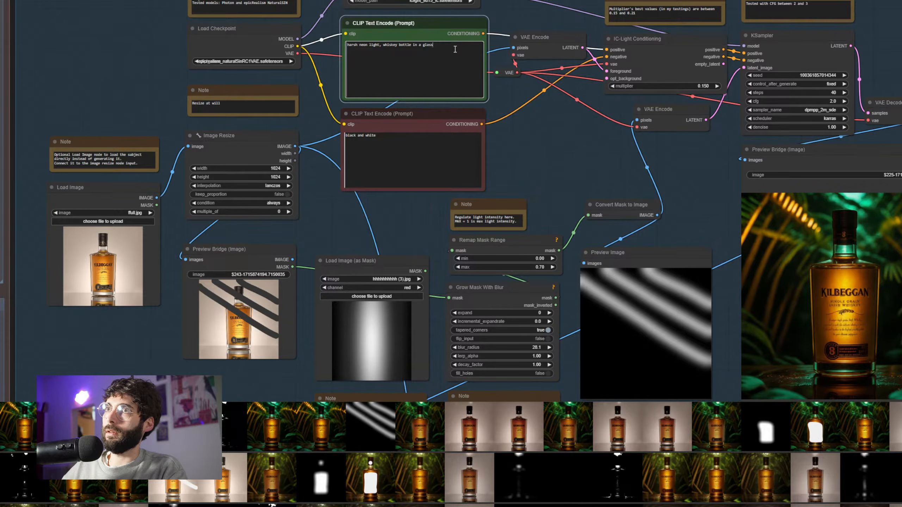
pyautogui.press('BackSpace')
pyautogui.press('BackSpace')
pyautogui.press('BackSpace')
pyautogui.press('BackSpace')
pyautogui.press('BackSpace')
pyautogui.press('BackSpace')
pyautogui.press('BackSpace')
pyautogui.write('front of a mirror')
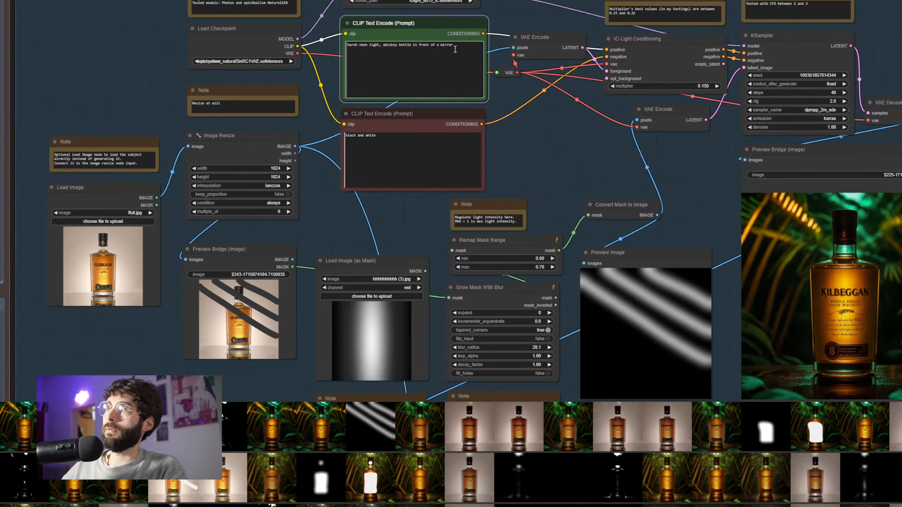
pyautogui.hotkey('ctrl', 'Return')
pyautogui.scroll(-3, 594, 178)
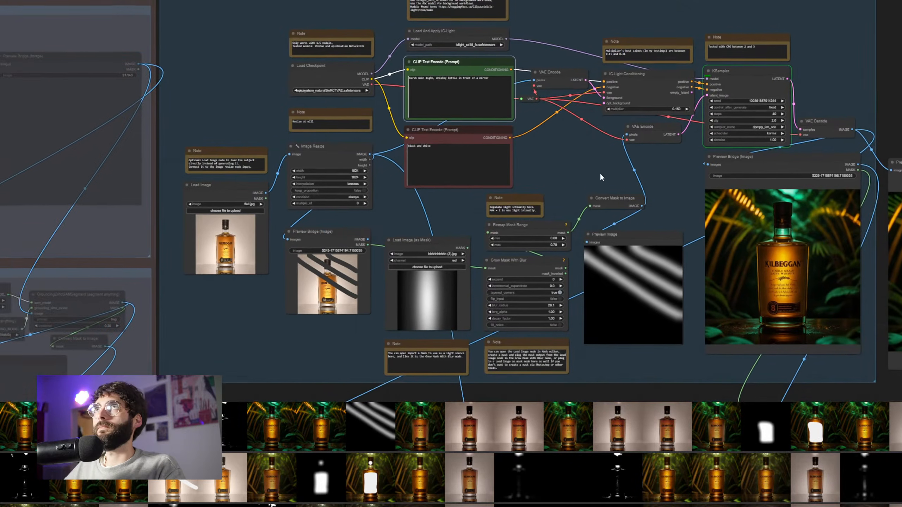
pyautogui.scroll(-3, 463, 156)
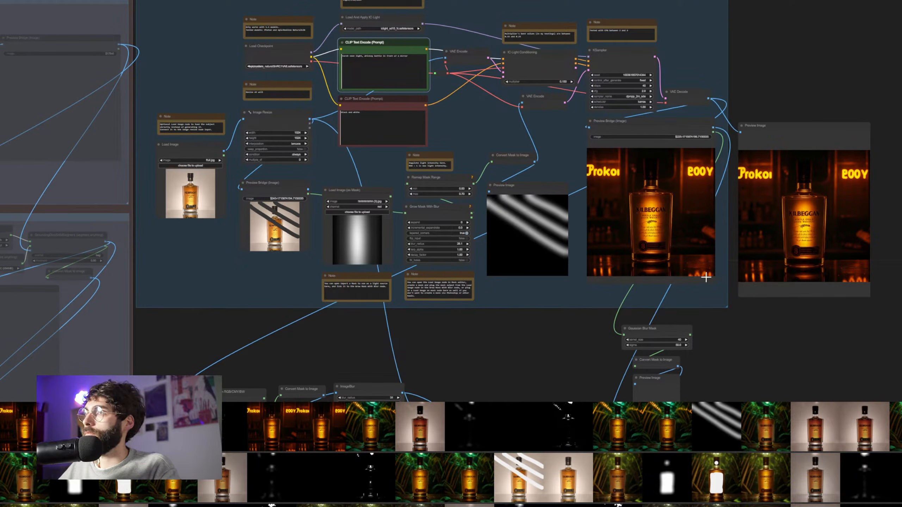
# - Paint and save a mask over the bottle's front label in the Preview Bridge after the KSampler, and run the workflow
pyautogui.moveTo(760, 334); pyautogui.dragTo(655, 459)
pyautogui.rightClick(581, 227)
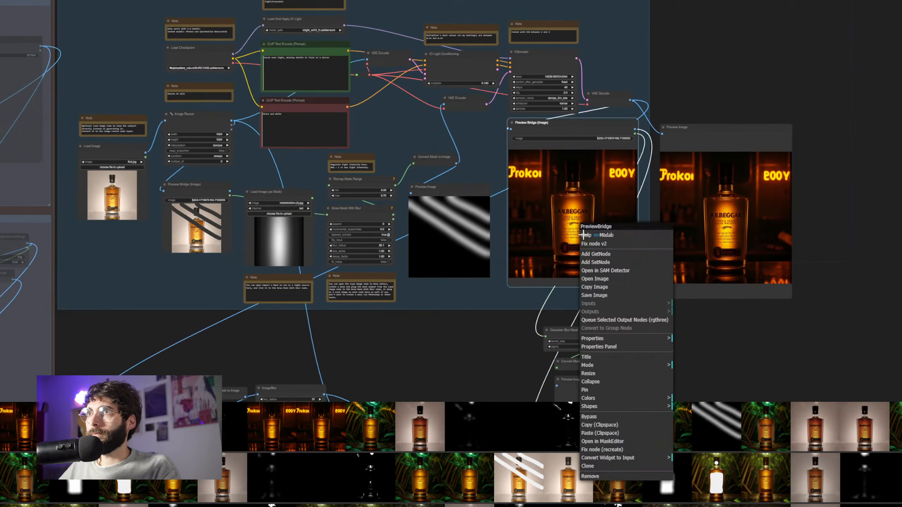
pyautogui.click(635, 442)
pyautogui.moveTo(479, 214); pyautogui.dragTo(482, 370)
pyautogui.moveTo(557, 375); pyautogui.dragTo(574, 232)
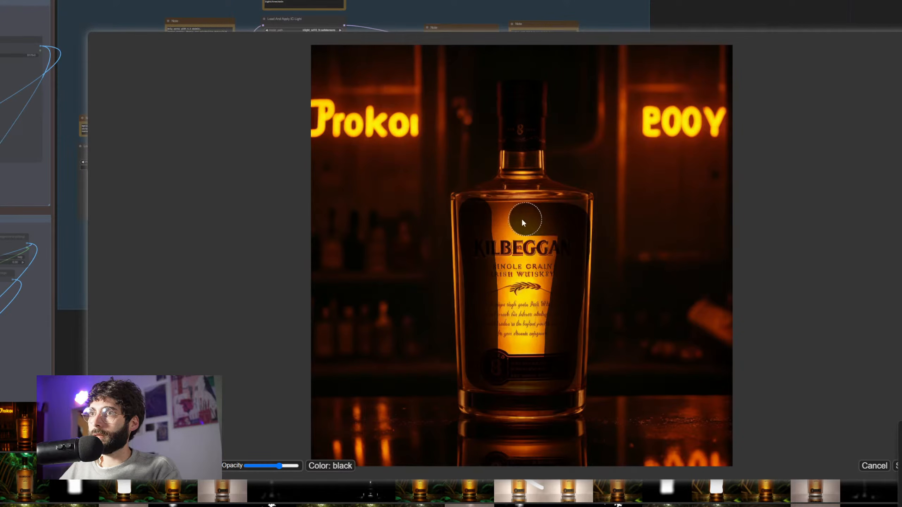
pyautogui.moveTo(497, 255)
pyautogui.mouseDown()
pyautogui.moveTo(543, 318)
pyautogui.moveTo(518, 330)
pyautogui.moveTo(503, 252)
pyautogui.mouseUp()
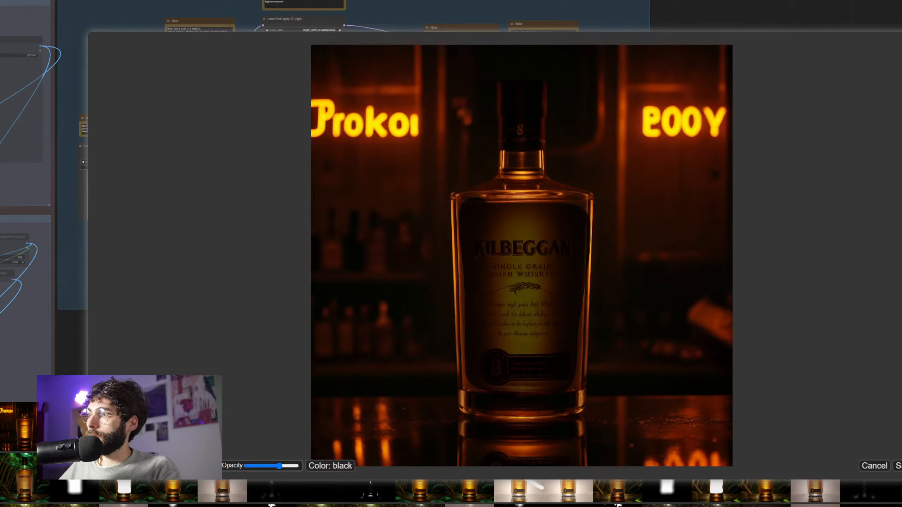
pyautogui.click(899, 465)
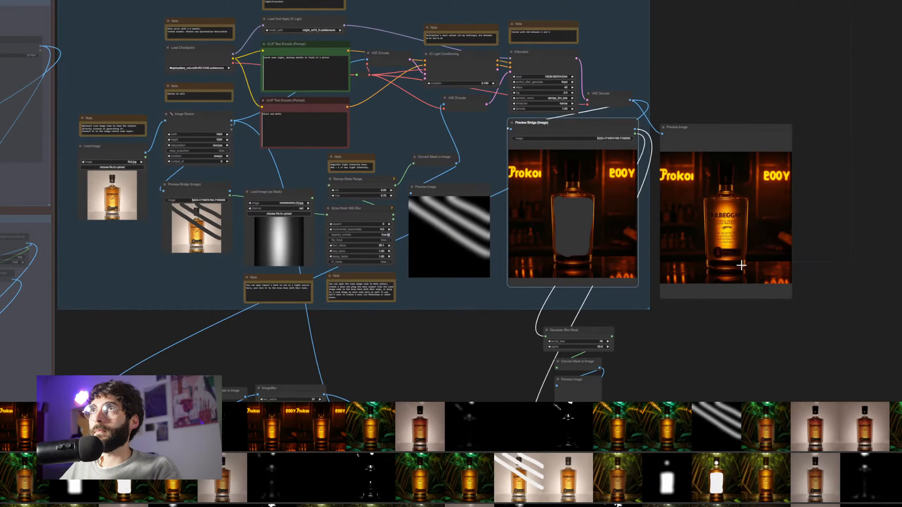
pyautogui.moveTo(756, 385); pyautogui.dragTo(759, 117)
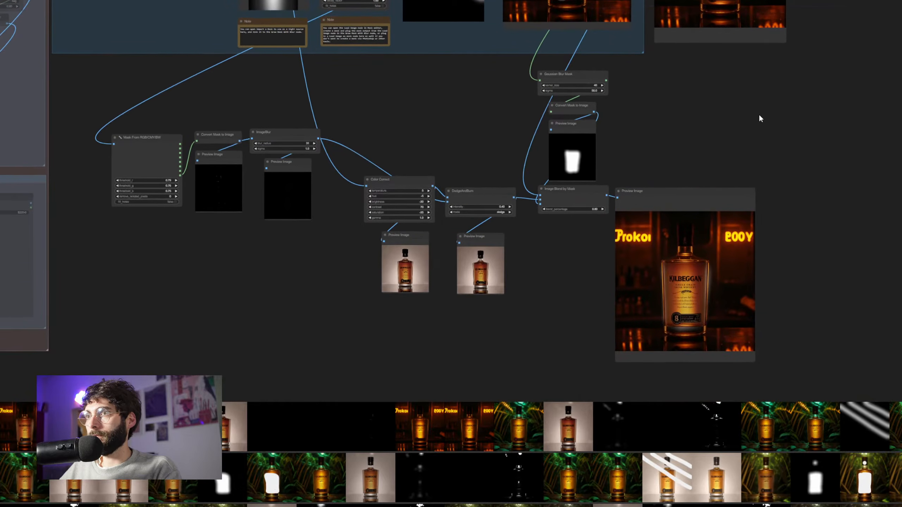
# - Check the label in the final blend, set the Color Correct brightness to -80 and run the workflow
pyautogui.scroll(6, 743, 306)
pyautogui.moveTo(803, 281); pyautogui.dragTo(869, 265)
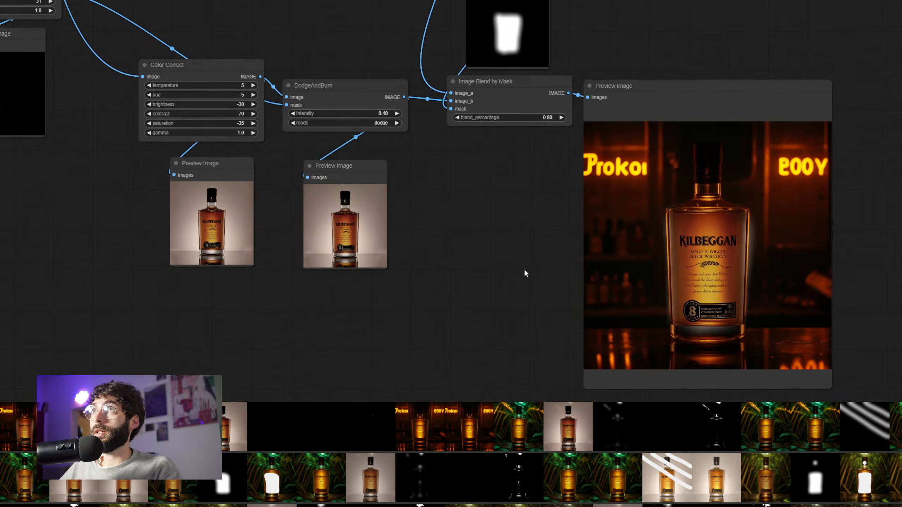
pyautogui.scroll(-2, 525, 272)
pyautogui.moveTo(506, 263); pyautogui.dragTo(526, 272)
pyautogui.moveTo(572, 253); pyautogui.dragTo(727, 322)
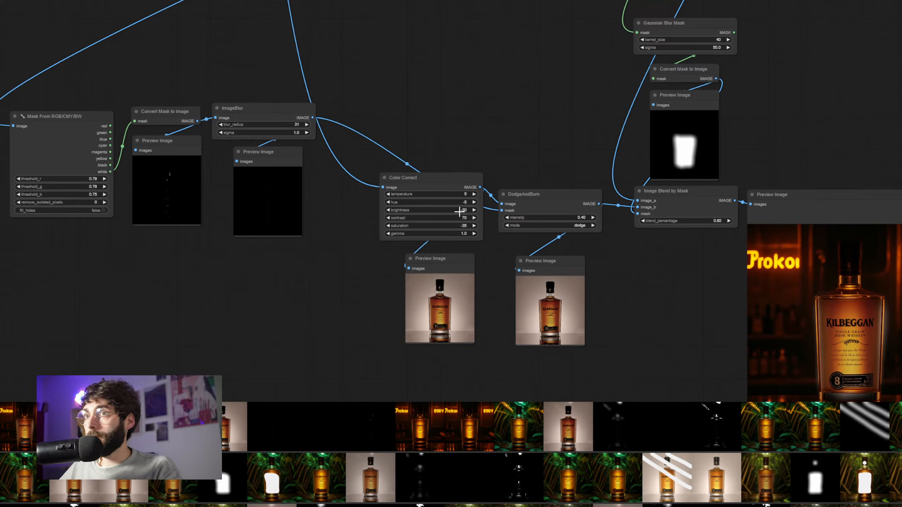
pyautogui.click(454, 210)
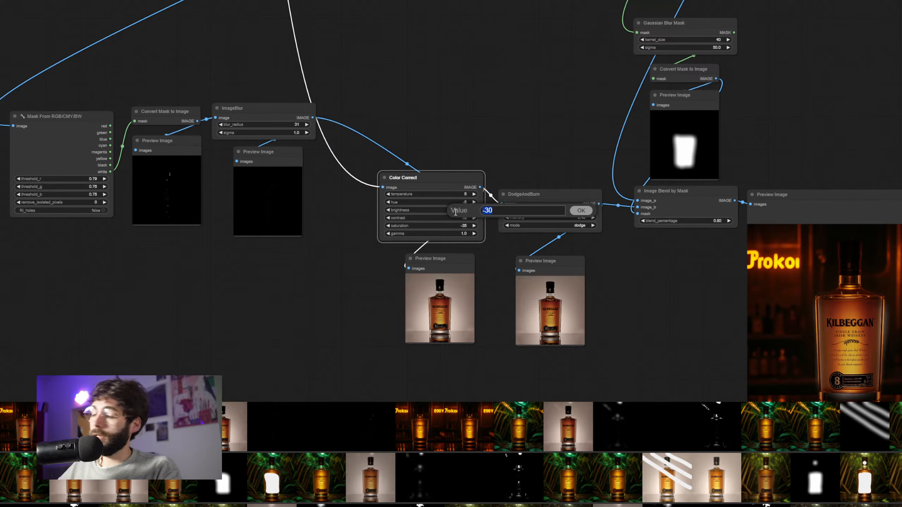
pyautogui.write('-')
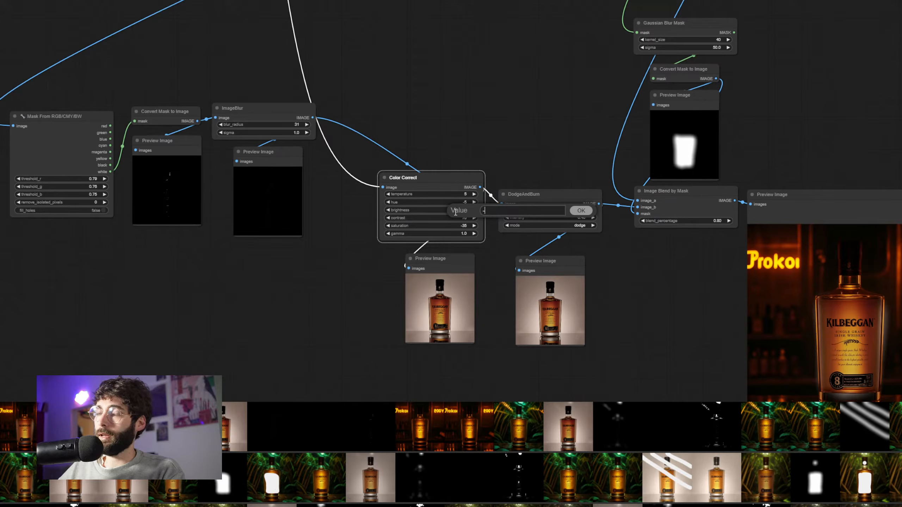
pyautogui.write('80')
pyautogui.press('Return')
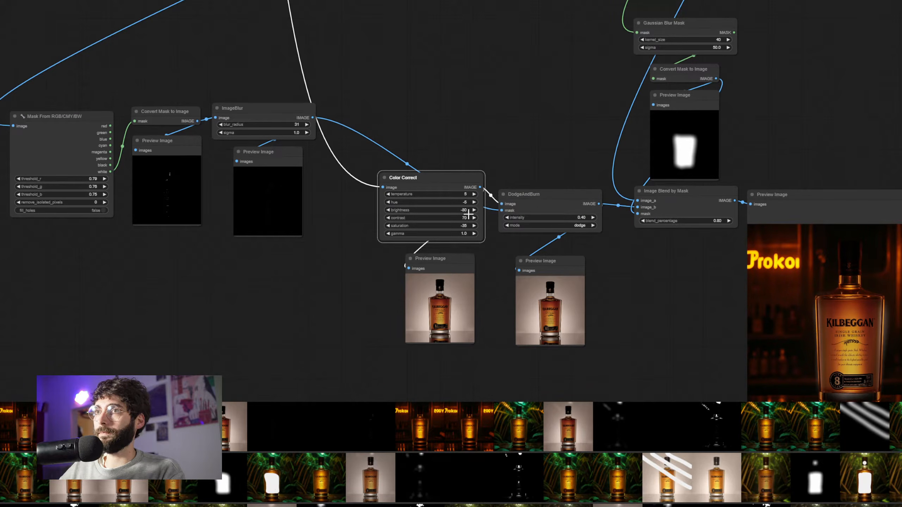
pyautogui.moveTo(690, 296); pyautogui.dragTo(555, 237)
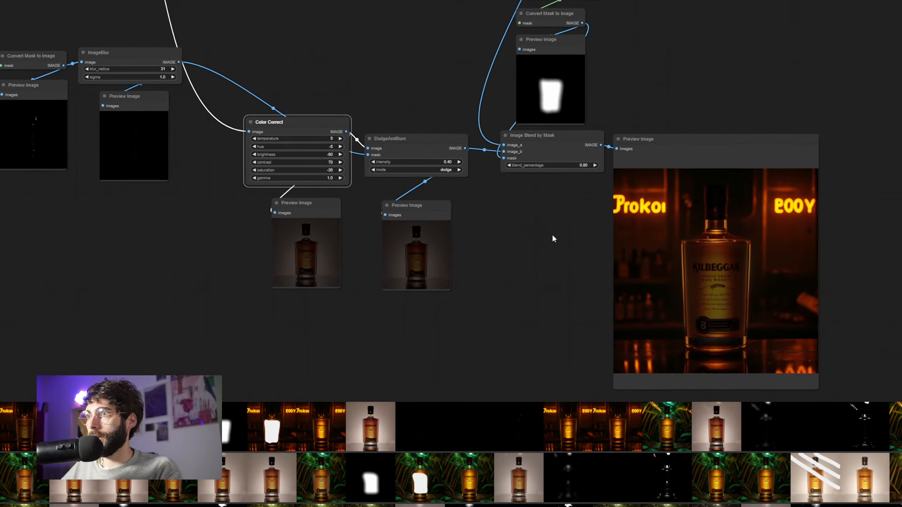
# - Set the Color Correct brightness to -60 and the DodgeAndBurn intensity to 0.60, and run the workflow
pyautogui.click(316, 155)
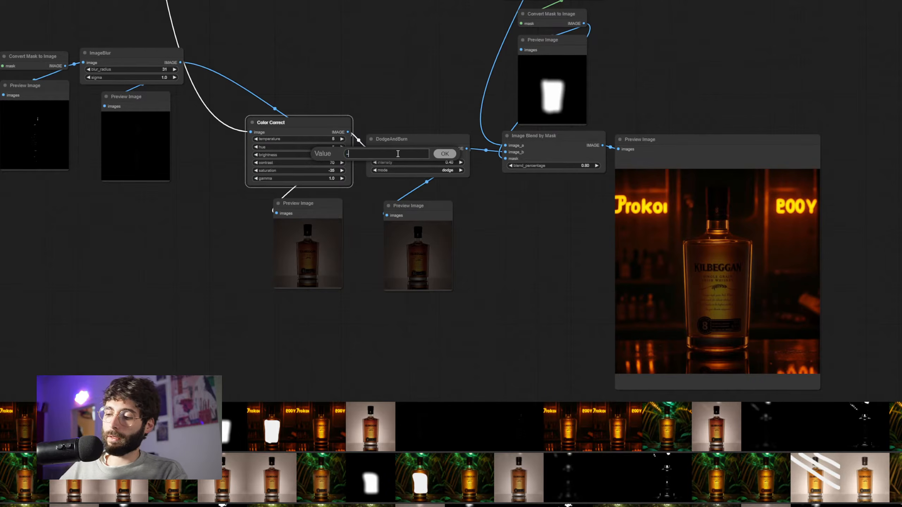
pyautogui.press('Return')
pyautogui.click(418, 162)
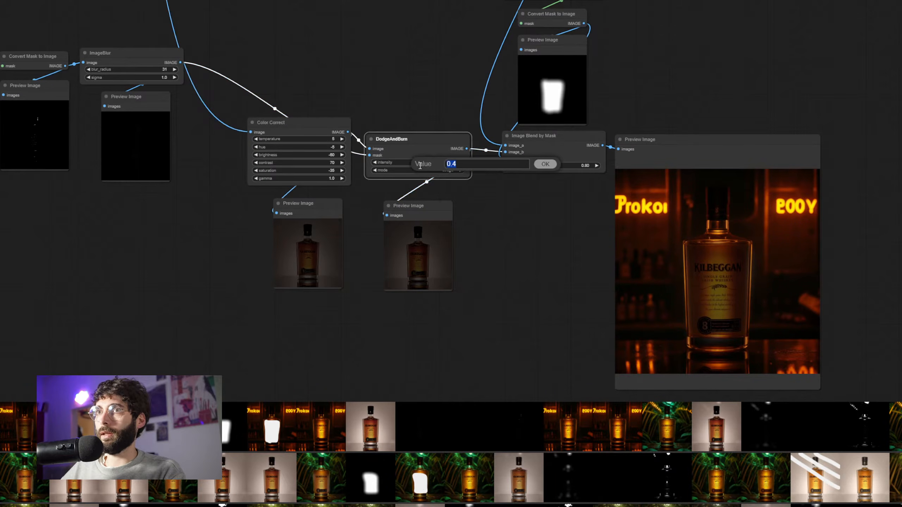
pyautogui.write('0.4')
pyautogui.press('Return')
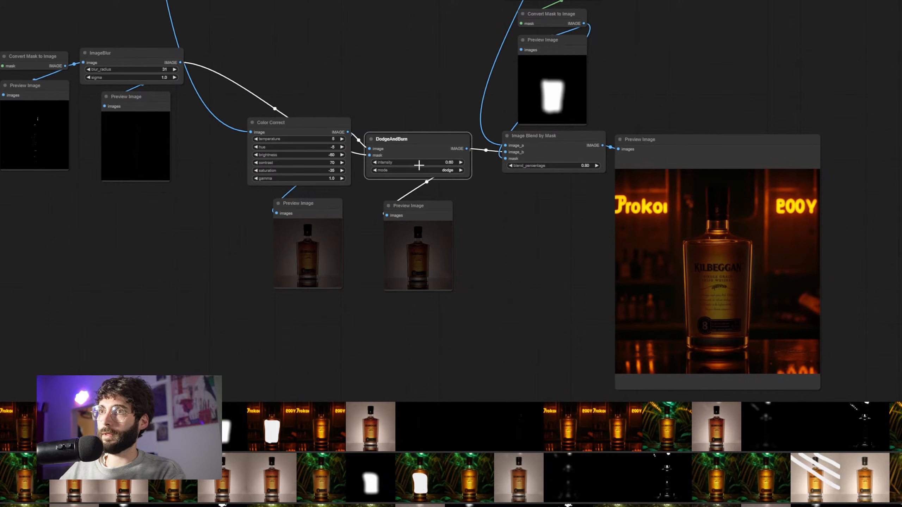
pyautogui.hotkey('ctrl', 'Return')
pyautogui.moveTo(520, 268); pyautogui.dragTo(425, 248)
pyautogui.scroll(2, 493, 258)
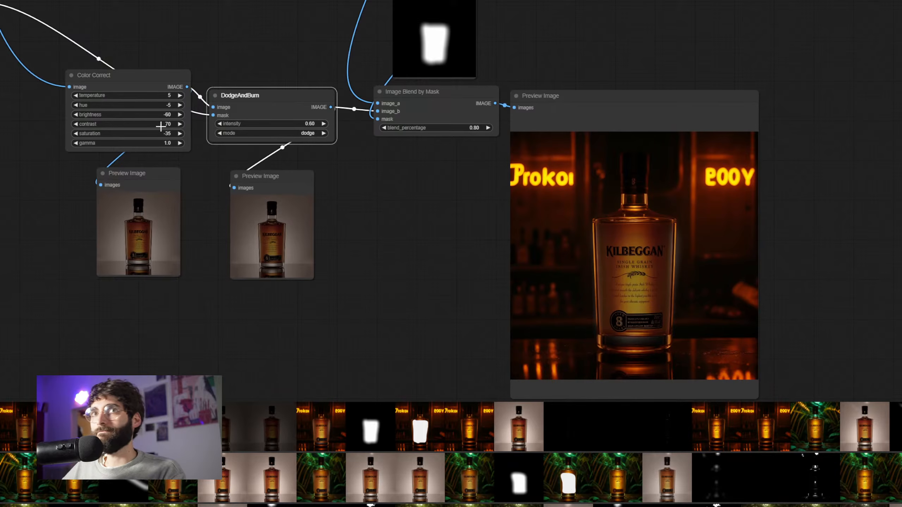
# - Set the Color Correct gamma to 2.0, run the workflow and check the label in the final blend
pyautogui.click(159, 143)
pyautogui.write('2')
pyautogui.press('Return')
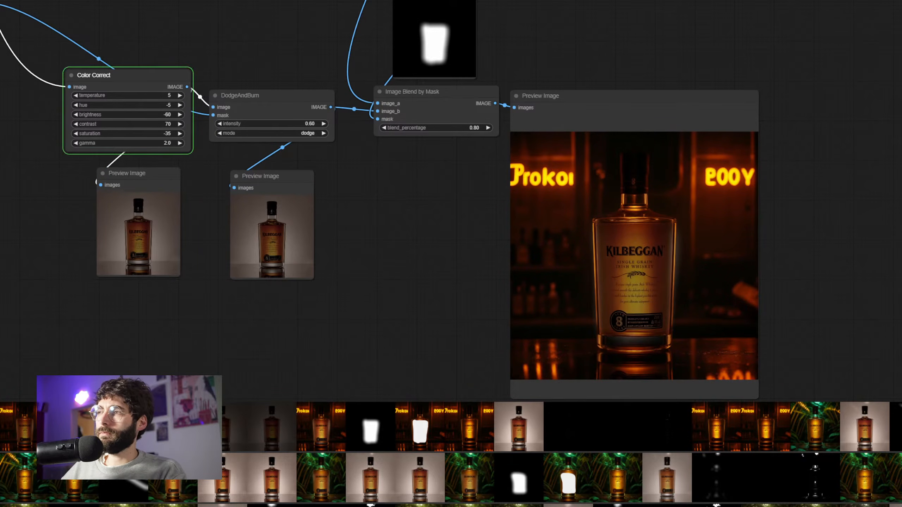
pyautogui.click(416, 256)
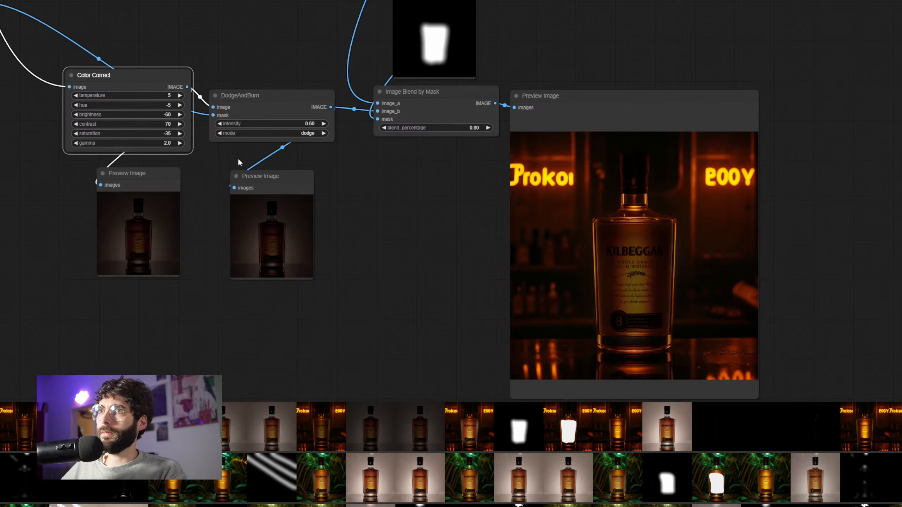
pyautogui.moveTo(361, 242); pyautogui.dragTo(409, 246)
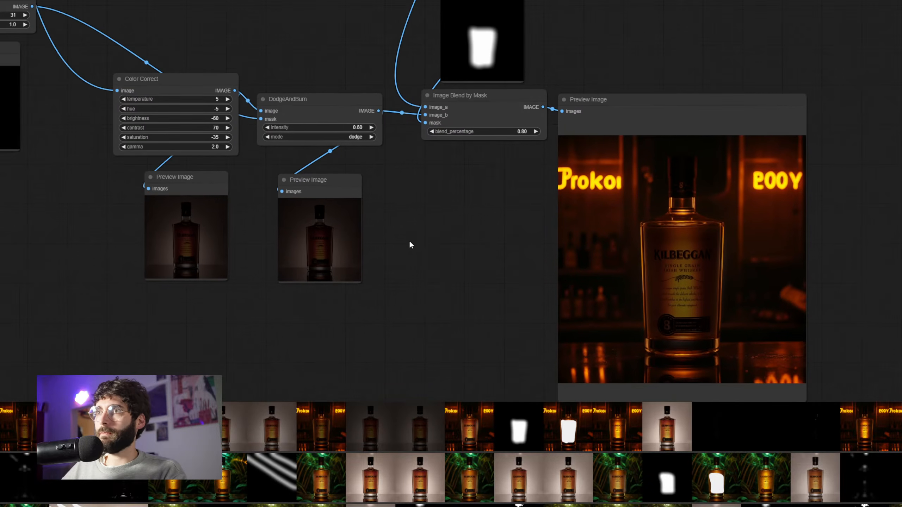
# - Set the Color Correct brightness to -40, run the workflow and check the label in the final blend
pyautogui.click(204, 120)
pyautogui.write('-')
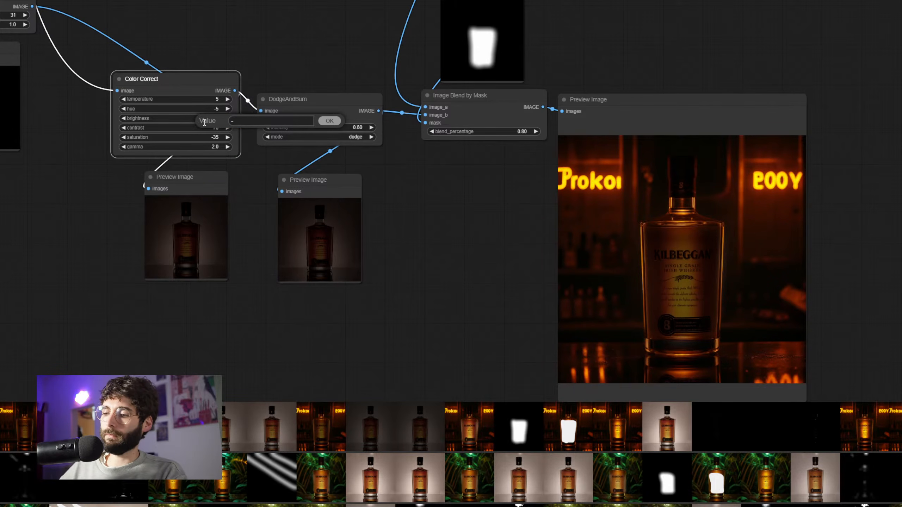
pyautogui.write('40')
pyautogui.press('Return')
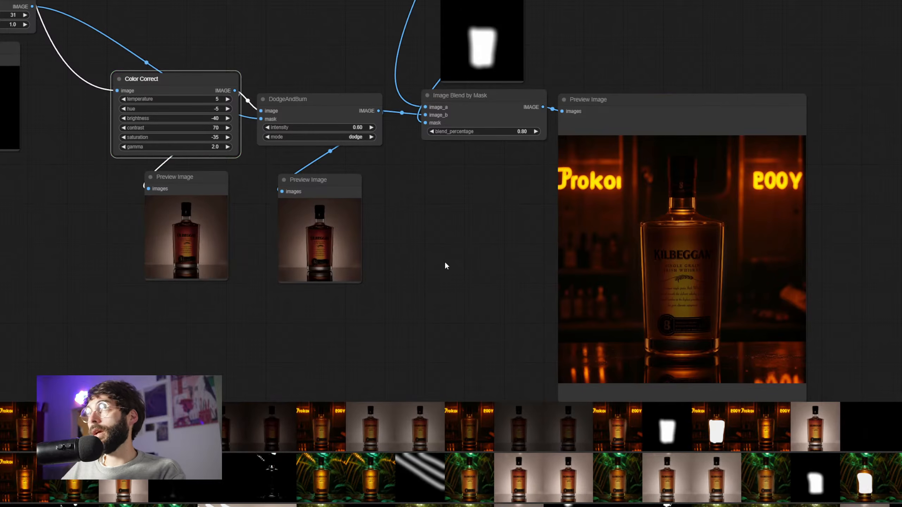
pyautogui.moveTo(449, 281)
pyautogui.mouseDown()
pyautogui.moveTo(438, 268)
pyautogui.moveTo(447, 284)
pyautogui.mouseUp()
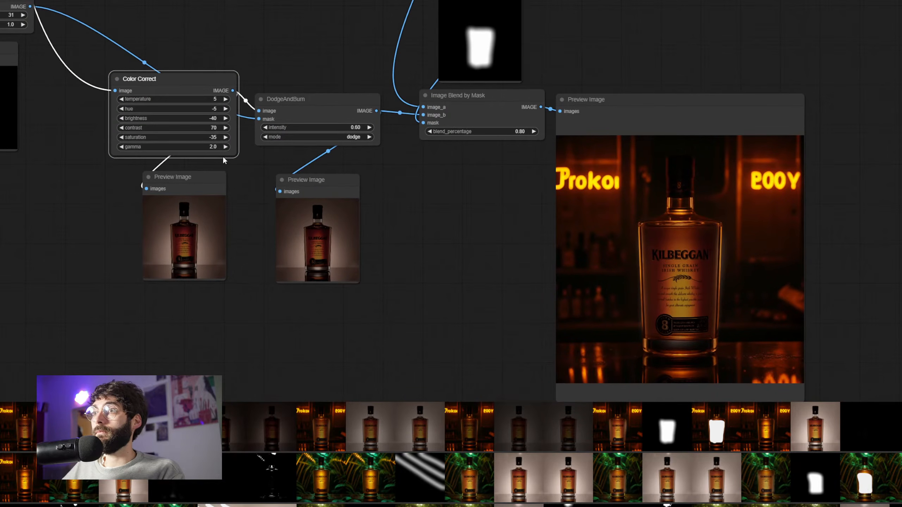
# - Set the DodgeAndBurn intensity to 0.80, run the workflow and check the blended bottle label
pyautogui.click(351, 128)
pyautogui.write('0.8')
pyautogui.press('Return')
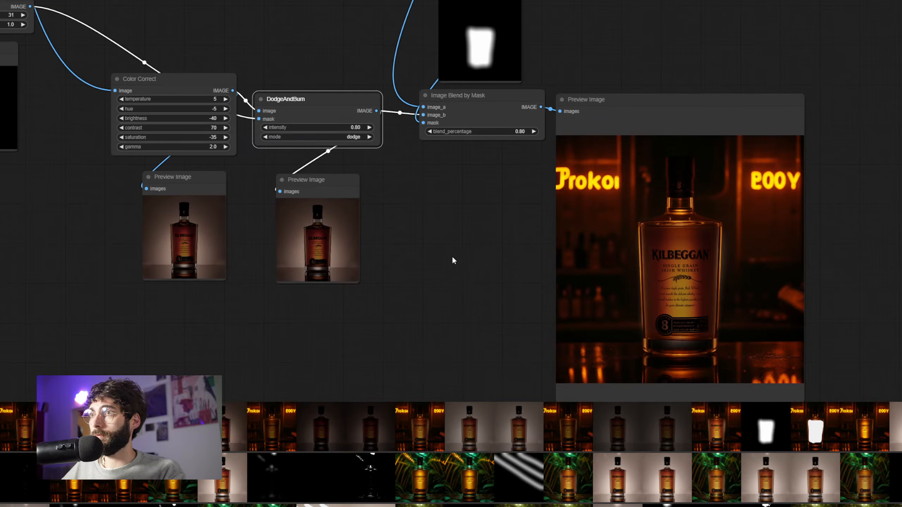
pyautogui.scroll(-3, 453, 260)
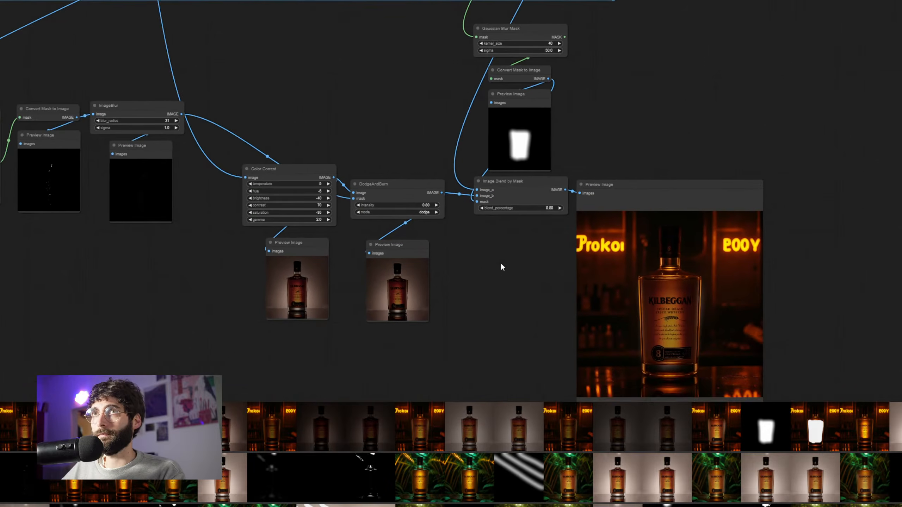
pyautogui.scroll(-5, 501, 262)
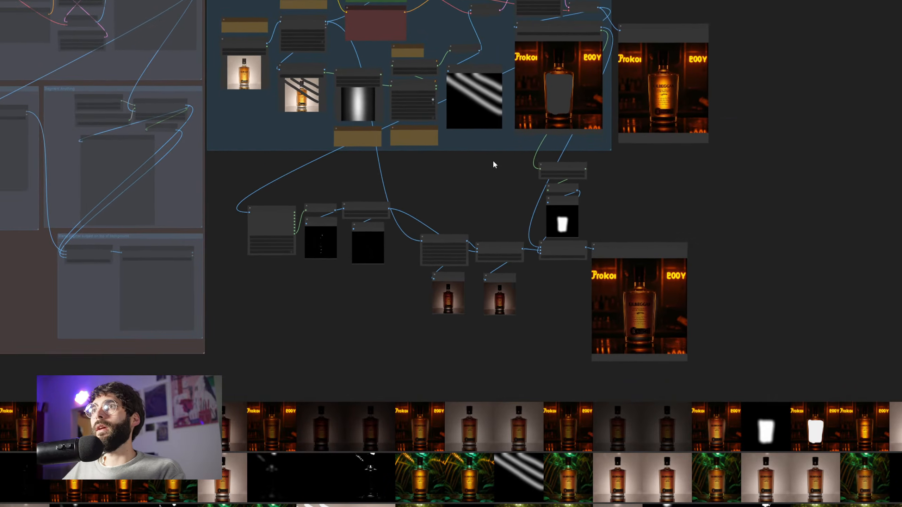
pyautogui.moveTo(494, 164); pyautogui.dragTo(516, 199)
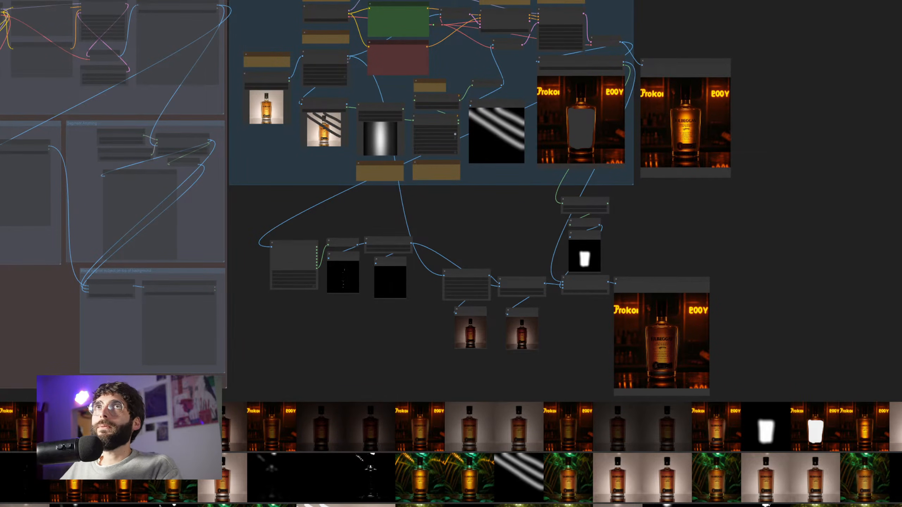
pyautogui.moveTo(705, 230); pyautogui.dragTo(773, 223)
pyautogui.scroll(-2, 747, 205)
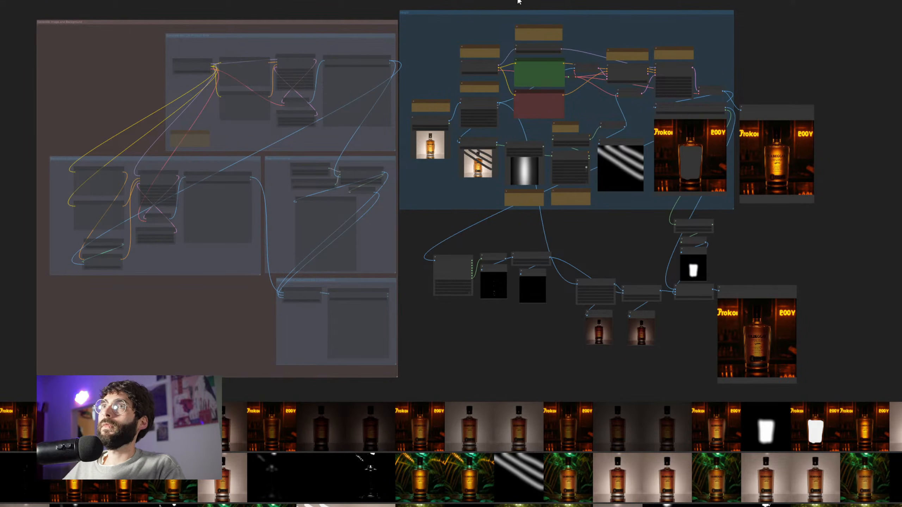
pyautogui.moveTo(817, 226)
pyautogui.mouseDown()
pyautogui.moveTo(821, 216)
pyautogui.moveTo(822, 231)
pyautogui.mouseUp()
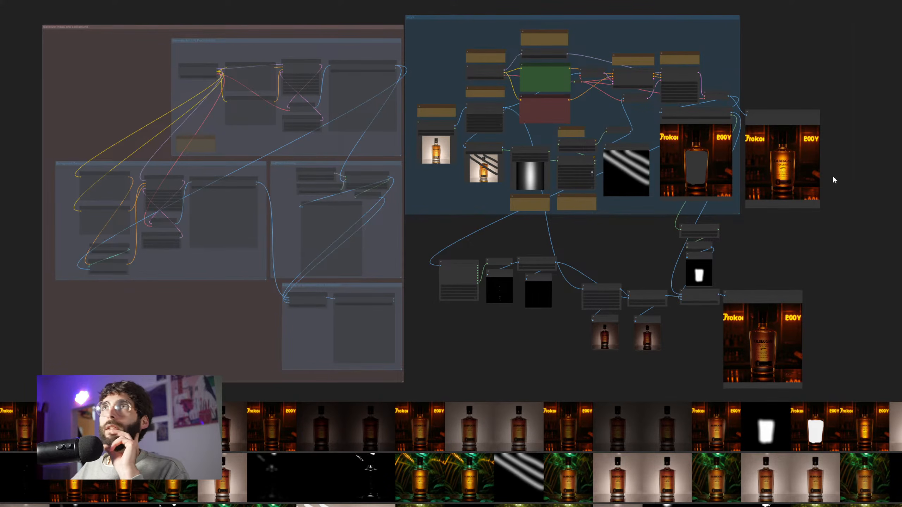
pyautogui.scroll(-2, 830, 176)
pyautogui.moveTo(829, 176); pyautogui.dragTo(807, 176)
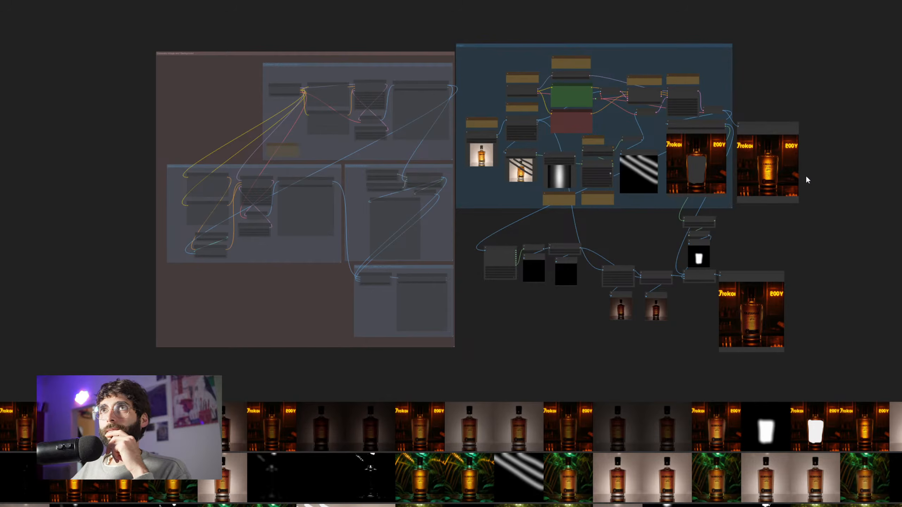
pyautogui.moveTo(806, 177); pyautogui.dragTo(806, 174)
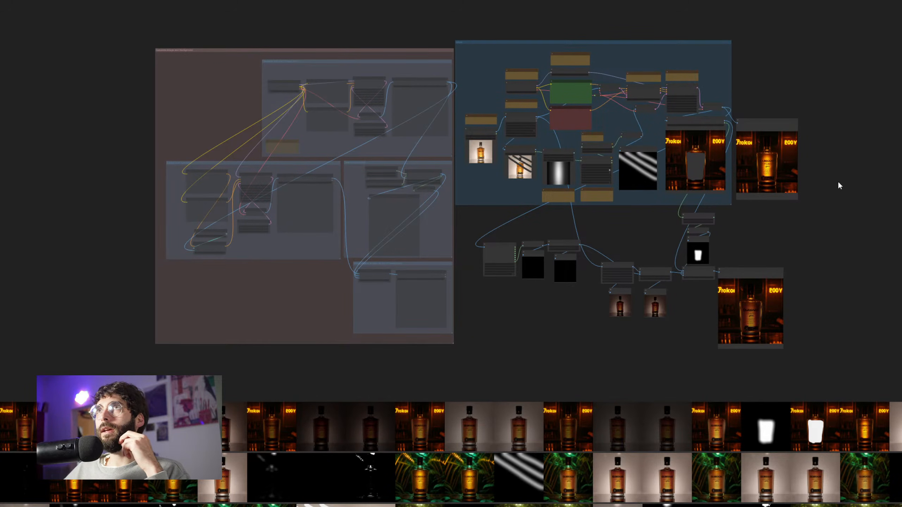
pyautogui.moveTo(829, 207); pyautogui.dragTo(832, 214)
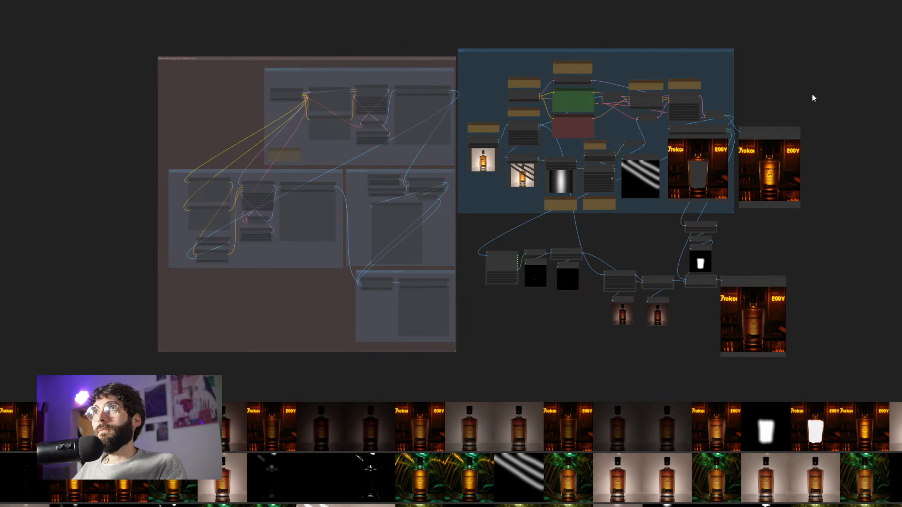
pyautogui.moveTo(812, 94); pyautogui.dragTo(815, 104)
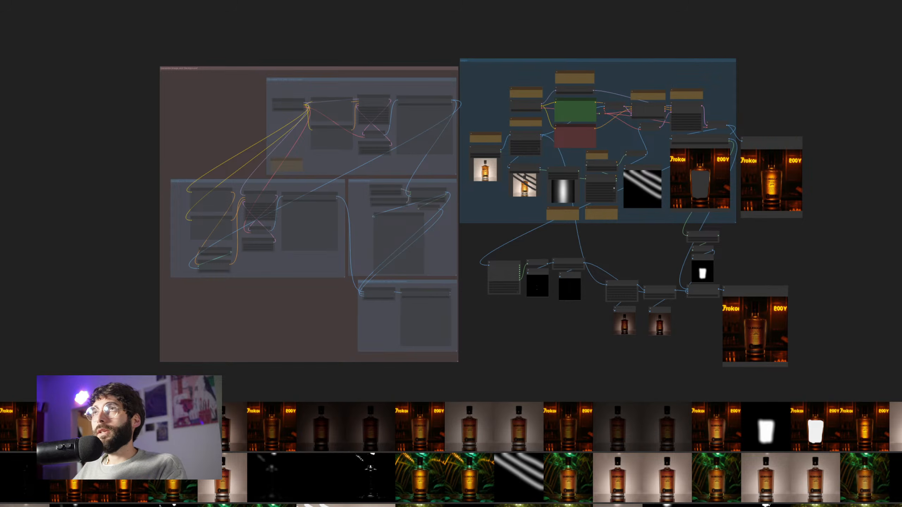